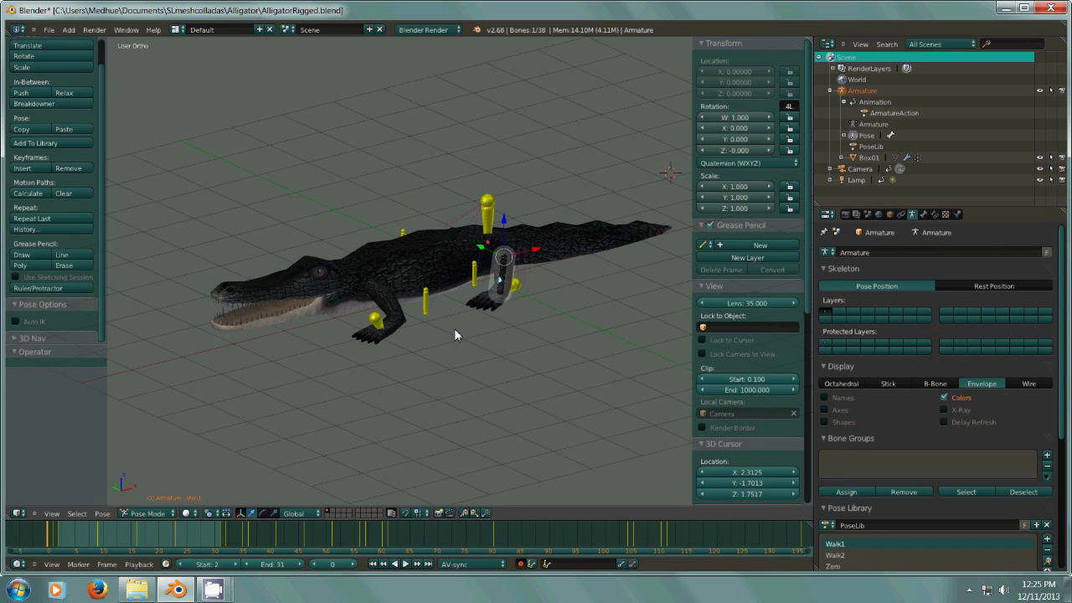
# - Examine the rigged alligator and its control bones from the side, from above and close up at the front leg
pyautogui.moveTo(449, 312)
pyautogui.mouseDown(button='middle')
pyautogui.moveTo(520, 384)
pyautogui.moveTo(479, 335)
pyautogui.moveTo(426, 305)
pyautogui.moveTo(427, 292)
pyautogui.moveTo(469, 346)
pyautogui.moveTo(459, 251)
pyautogui.moveTo(476, 294)
pyautogui.moveTo(451, 370)
pyautogui.moveTo(446, 331)
pyautogui.mouseUp(button='middle')
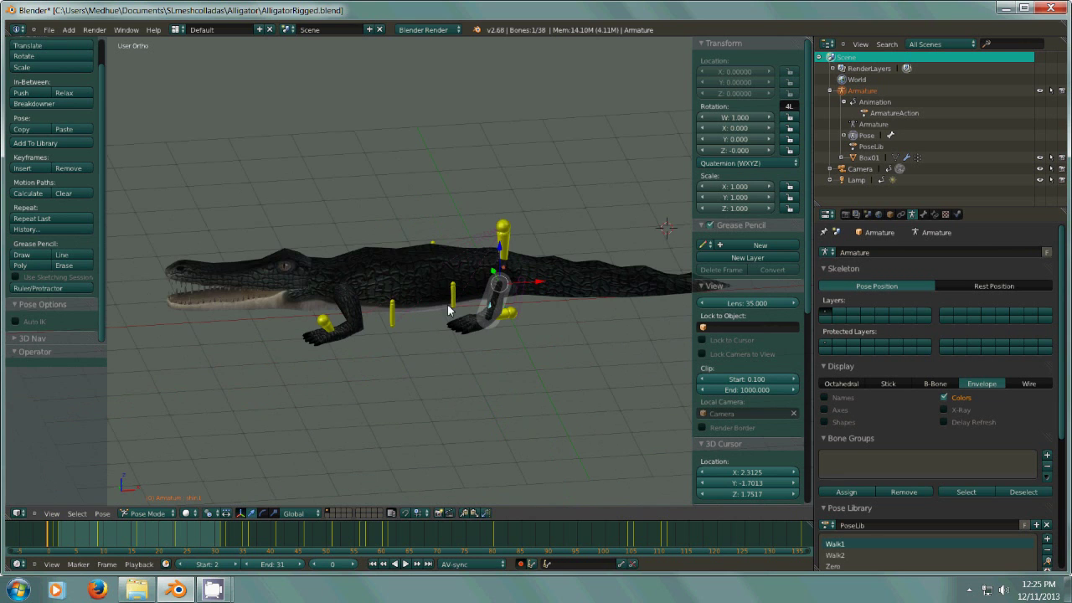
pyautogui.scroll(3, 435, 331)
pyautogui.moveTo(434, 329); pyautogui.dragTo(595, 279, button='middle')
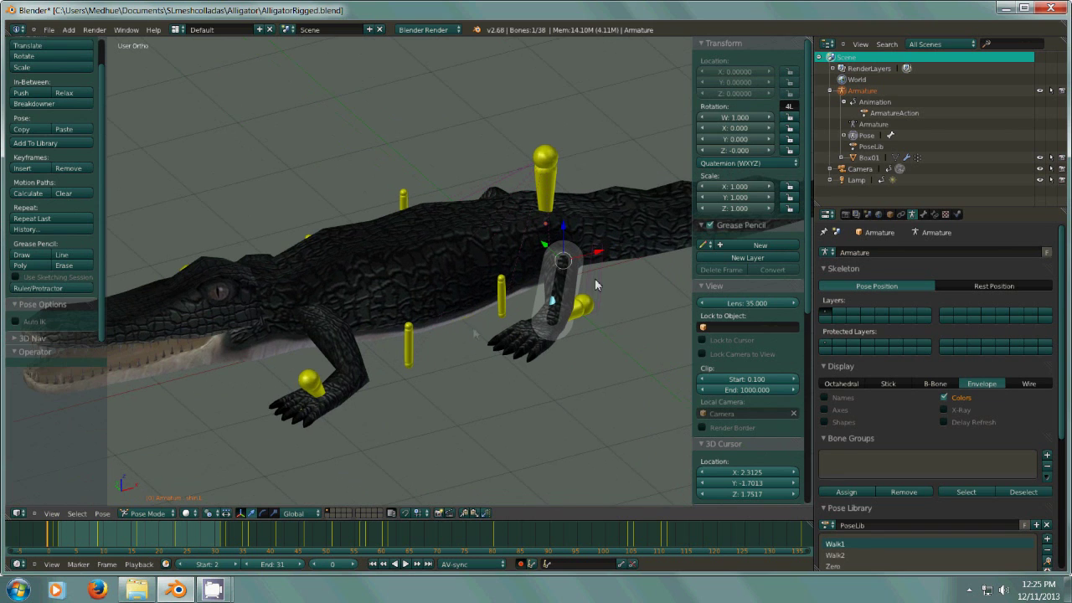
pyautogui.moveTo(500, 418)
pyautogui.mouseDown(button='middle')
pyautogui.moveTo(502, 447)
pyautogui.moveTo(499, 417)
pyautogui.mouseUp(button='middle')
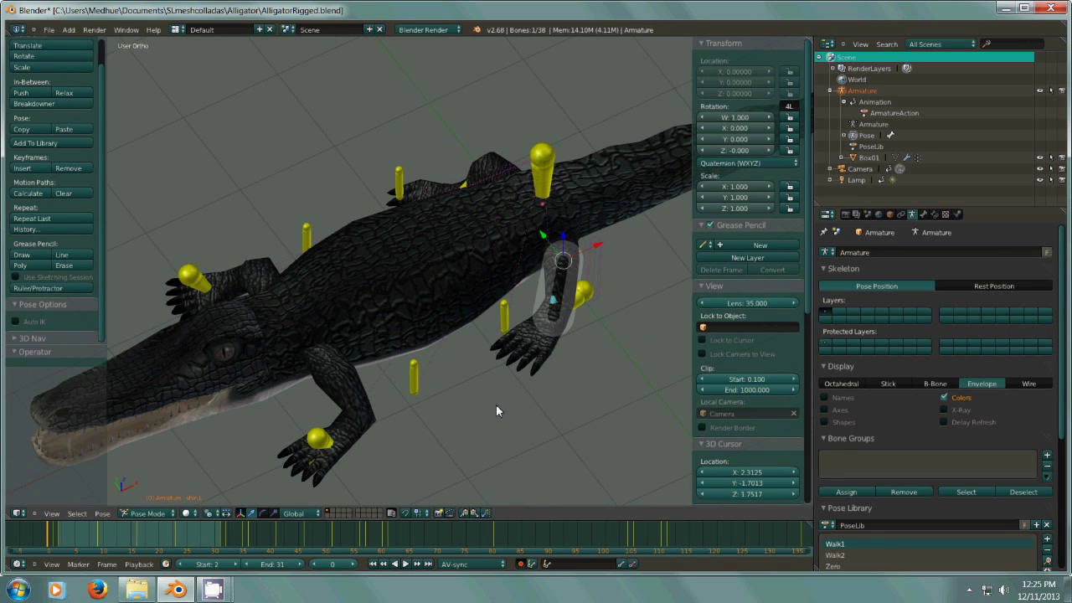
pyautogui.press('KP_7')
pyautogui.scroll(-4, 452, 405)
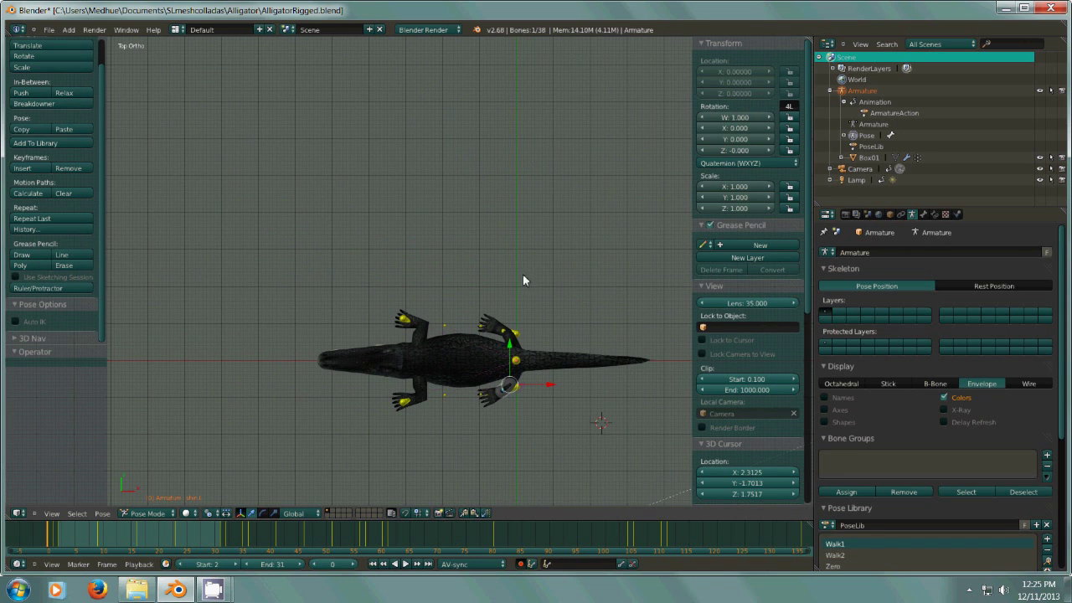
pyautogui.moveTo(463, 422); pyautogui.dragTo(478, 243, button='middle')
pyautogui.scroll(5, 383, 337)
pyautogui.keyDown('shift'); pyautogui.moveTo(485, 282); pyautogui.dragTo(469, 392, button='middle'); pyautogui.keyUp('shift')
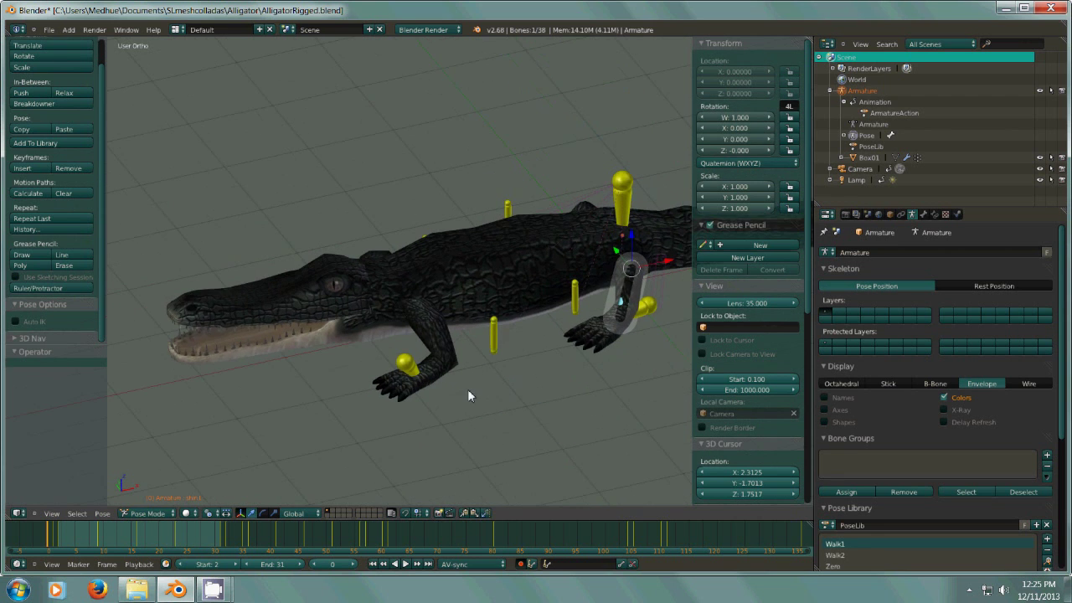
pyautogui.scroll(1, 475, 375)
pyautogui.scroll(3, 464, 359)
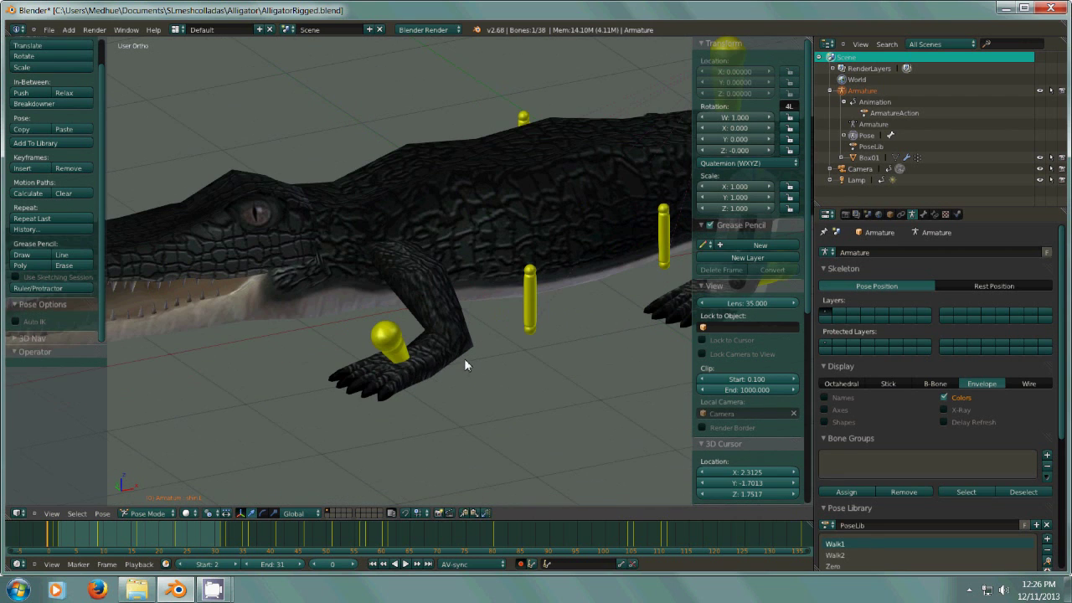
# - Try moving the front foot's control bone to test how the leg follows
pyautogui.moveTo(435, 360); pyautogui.dragTo(354, 326, button='middle')
pyautogui.rightClick(303, 251)
pyautogui.press('g')
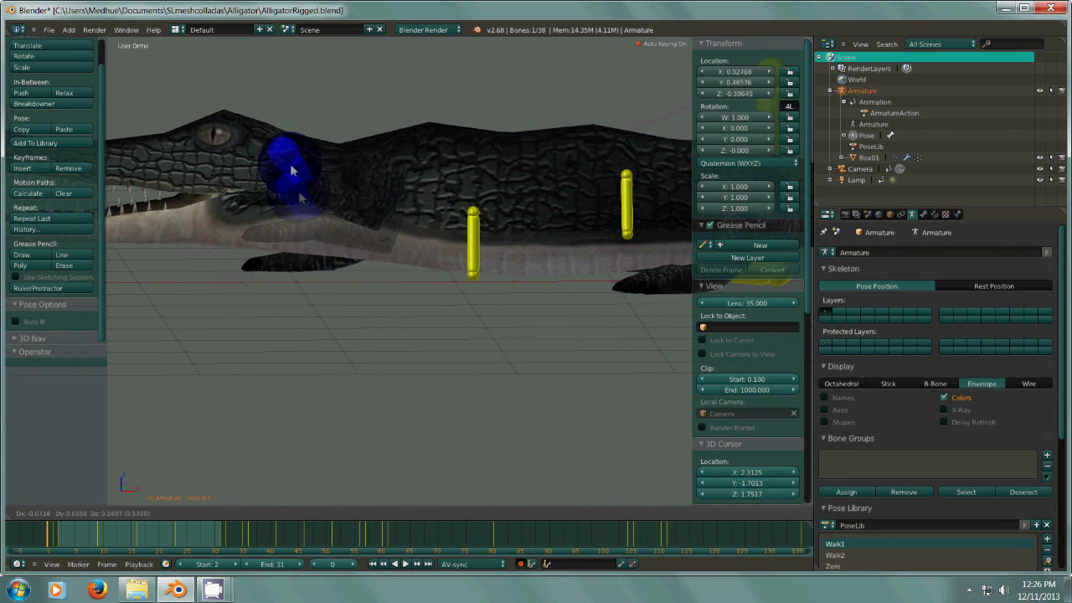
pyautogui.press('Escape')
# - Move the target bone behind the front leg along the Y axis by about -0.013
pyautogui.rightClick(473, 230)
pyautogui.moveTo(473, 230); pyautogui.dragTo(493, 288, button='middle')
pyautogui.press('g')
pyautogui.press('x')
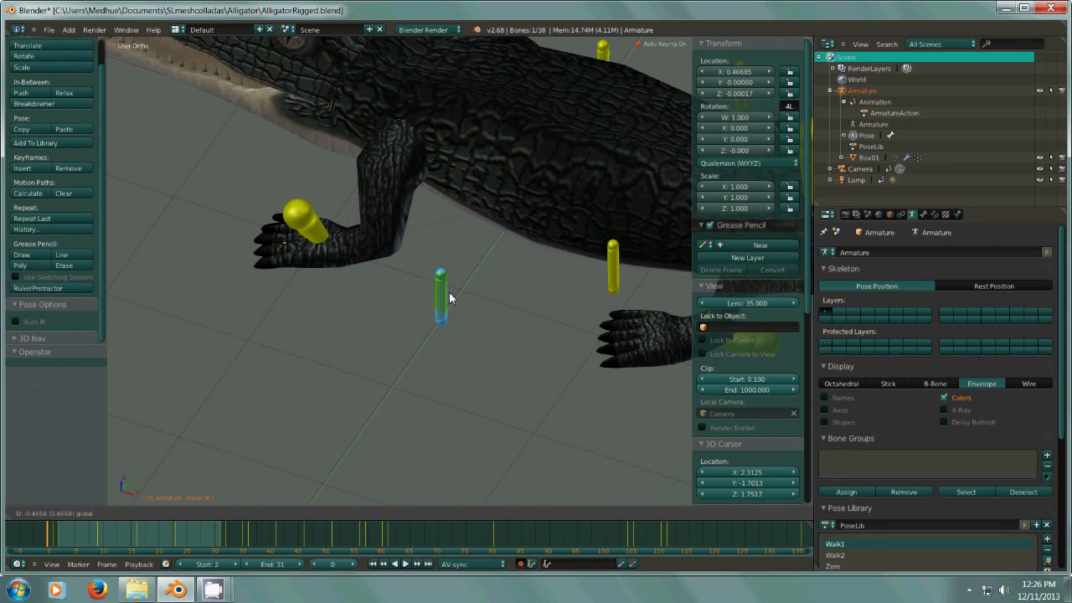
pyautogui.press('y')
pyautogui.click(523, 275)
# - Rotate the upper jaw bone by about 16.4° to open the alligator's mouth
pyautogui.moveTo(517, 283); pyautogui.dragTo(472, 256, button='middle')
pyautogui.rightClick(380, 231)
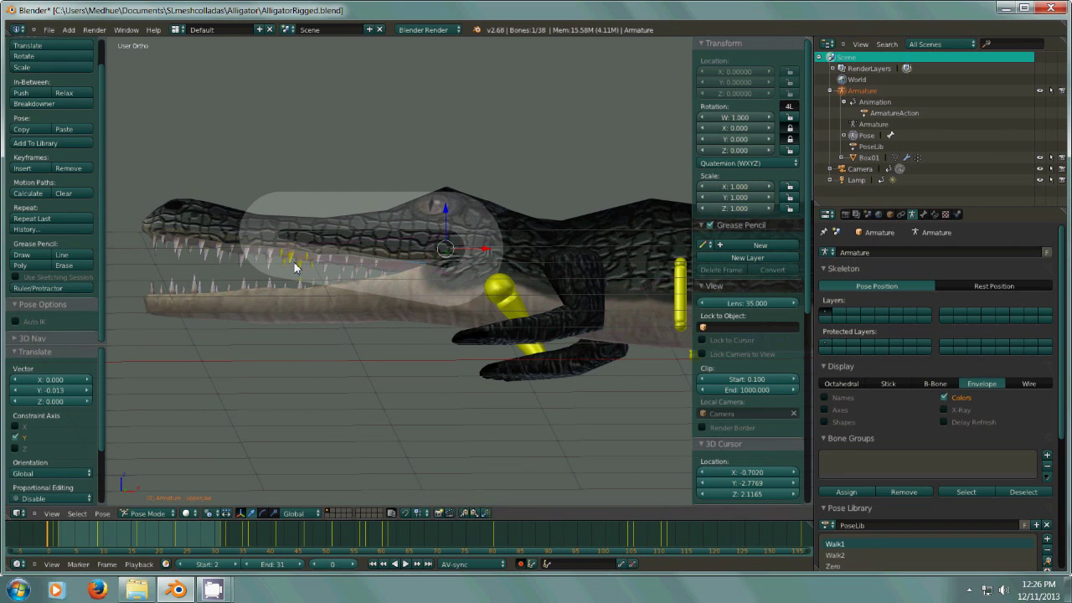
pyautogui.press('r')
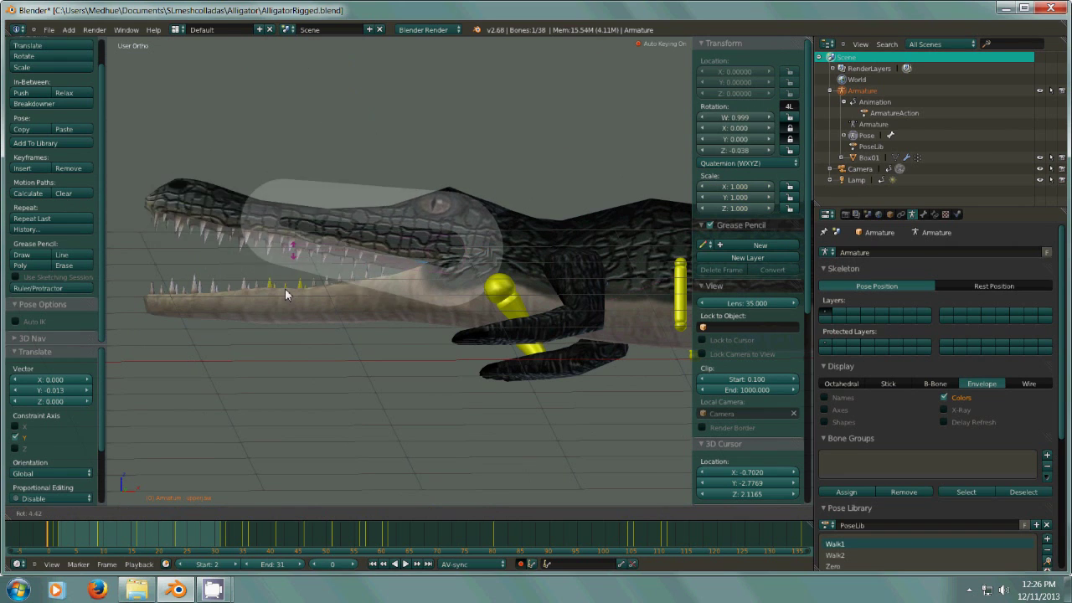
pyautogui.click(295, 226)
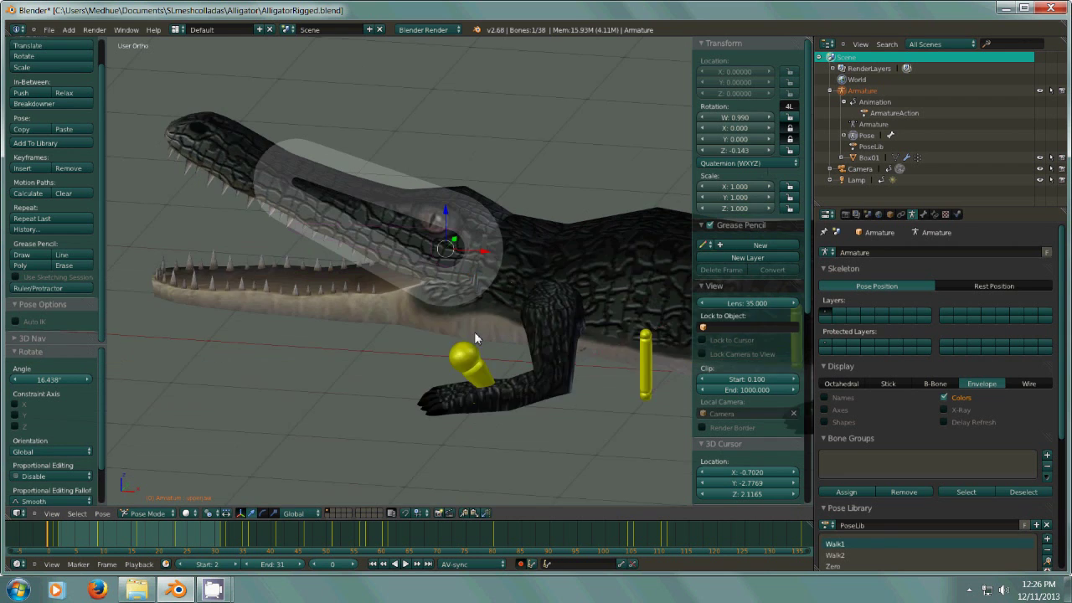
# - Open the recent file Alligator.blend containing the unrigged alligator mesh
pyautogui.moveTo(560, 329); pyautogui.dragTo(550, 349, button='middle')
pyautogui.scroll(-4, 475, 310)
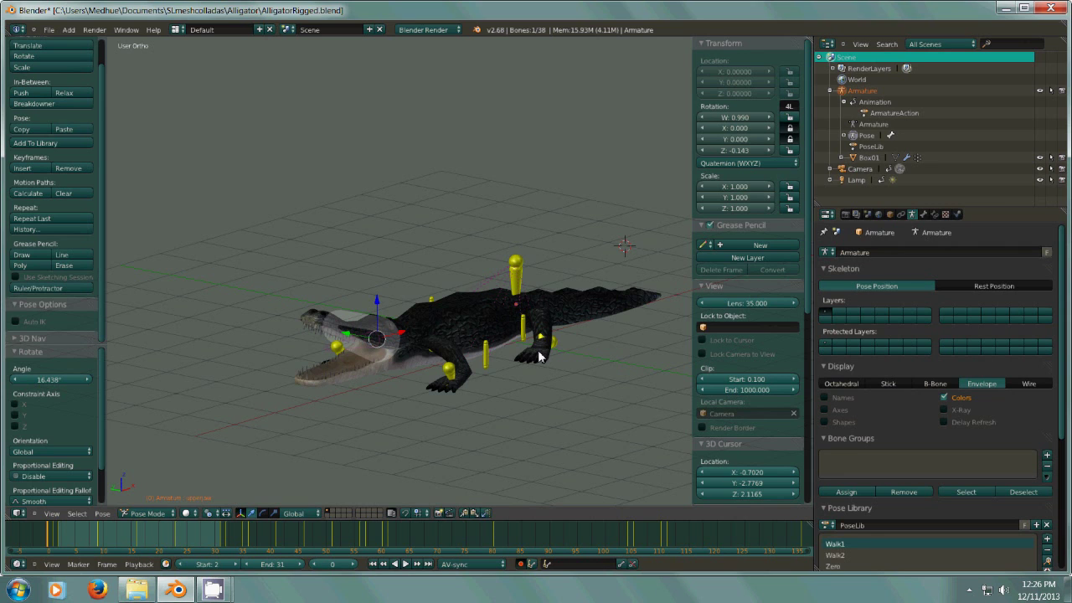
pyautogui.click(48, 30)
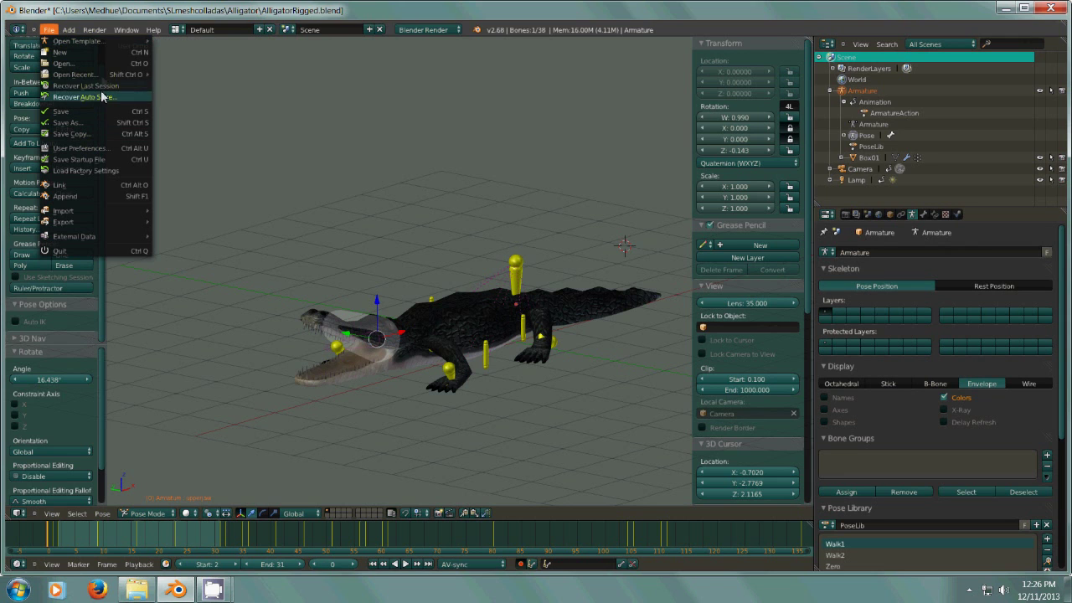
pyautogui.moveTo(92, 75)
pyautogui.click(201, 96)
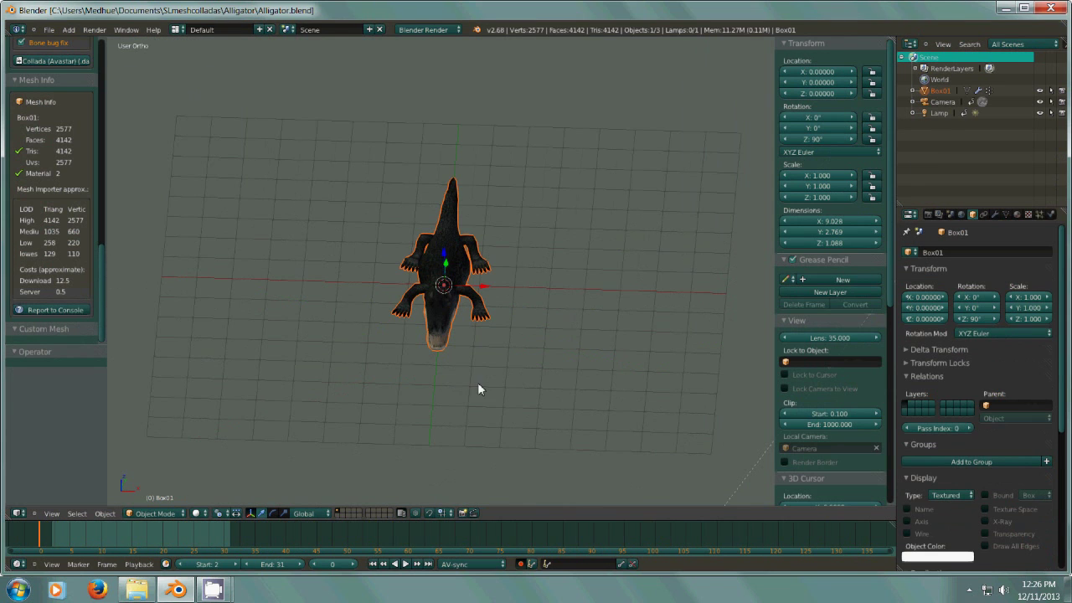
# - Examine the unrigged alligator mesh and its orientation relative to the X and Y axes from several angles
pyautogui.moveTo(478, 389); pyautogui.dragTo(472, 375, button='middle')
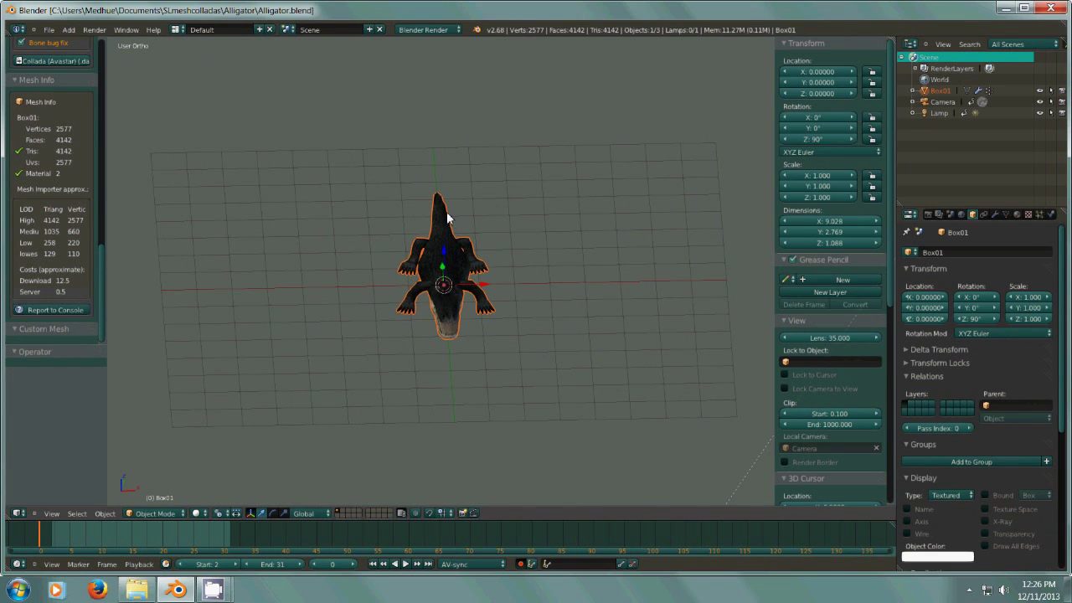
pyautogui.moveTo(402, 306); pyautogui.dragTo(459, 302, button='middle')
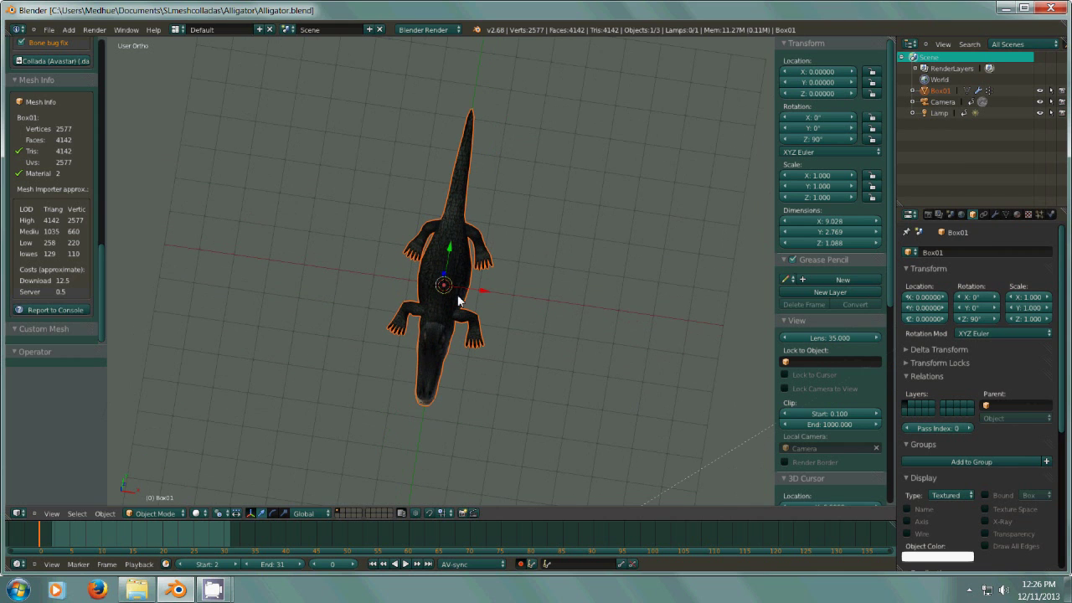
pyautogui.moveTo(550, 331); pyautogui.dragTo(549, 296, button='middle')
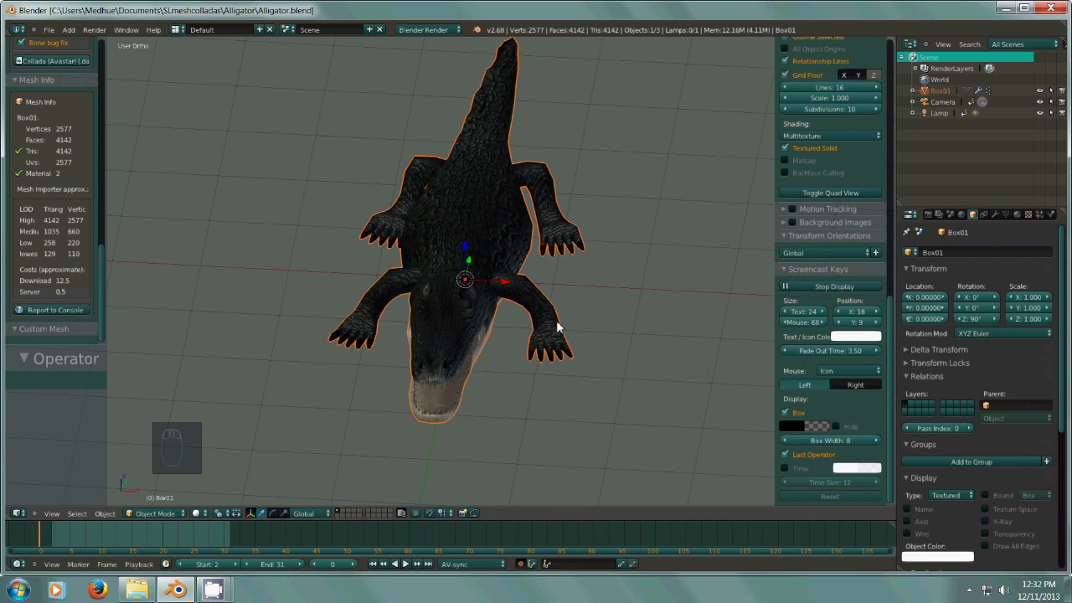
pyautogui.scroll(-1, 550, 327)
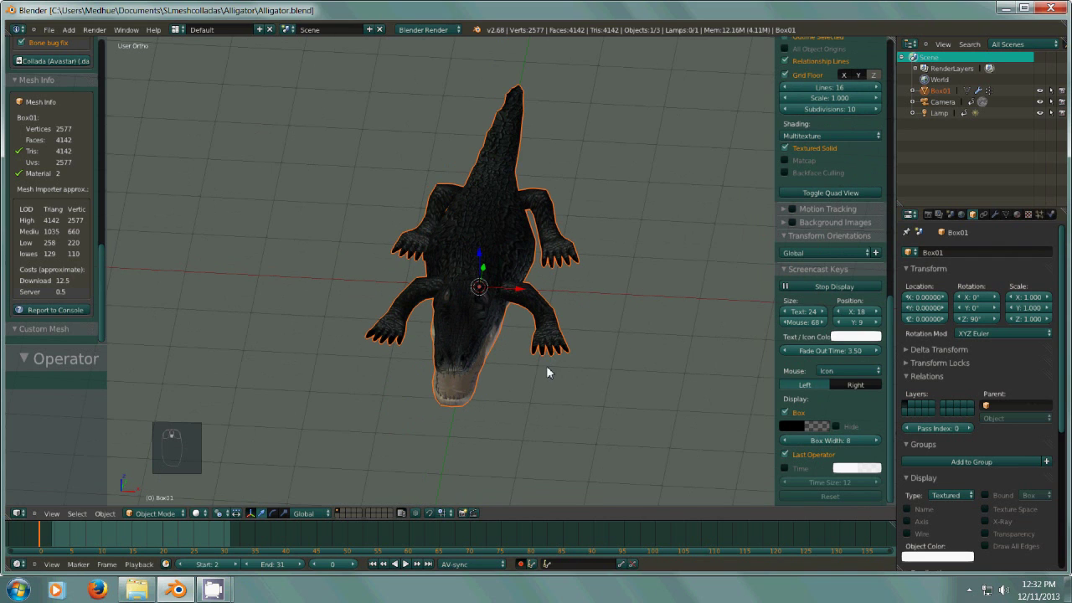
pyautogui.moveTo(570, 366); pyautogui.dragTo(486, 388, button='middle')
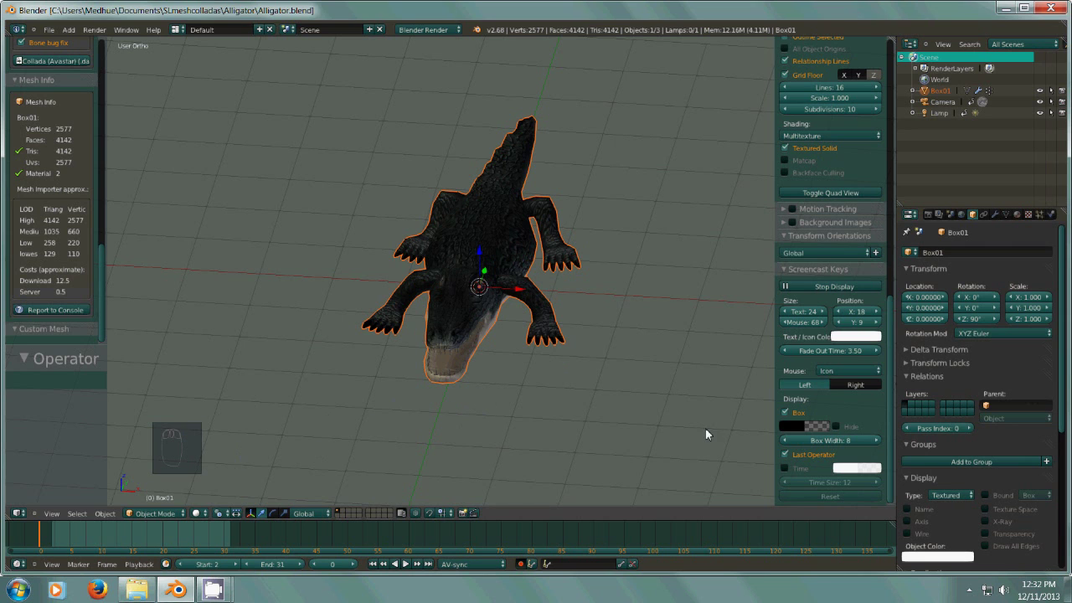
pyautogui.press('-')
pyautogui.keyDown('shift'); pyautogui.moveTo(566, 343); pyautogui.dragTo(474, 410, button='middle'); pyautogui.keyUp('shift')
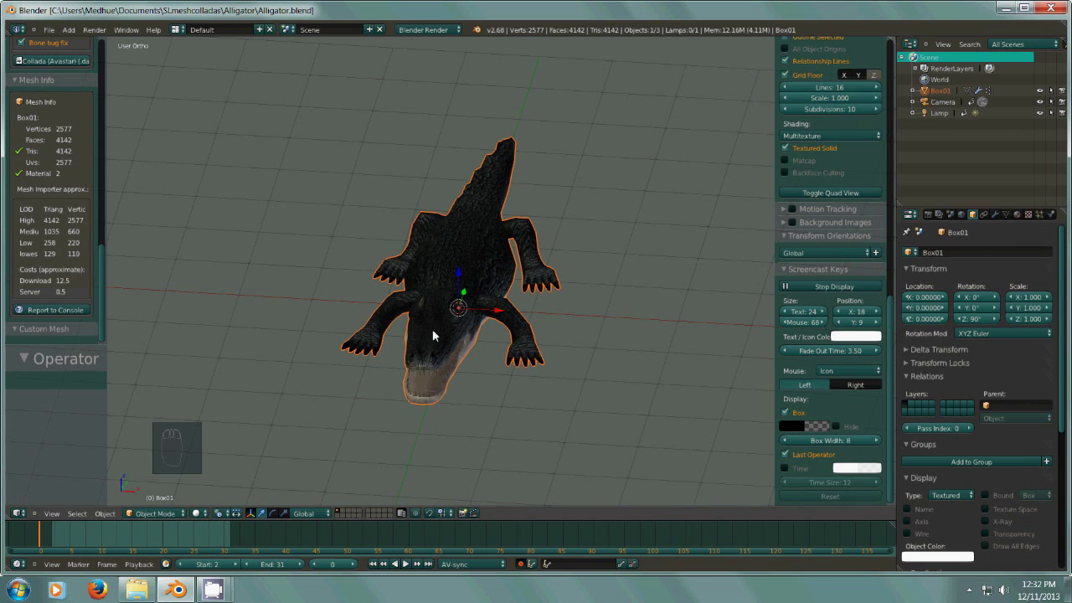
pyautogui.moveTo(509, 363); pyautogui.dragTo(489, 392, button='middle')
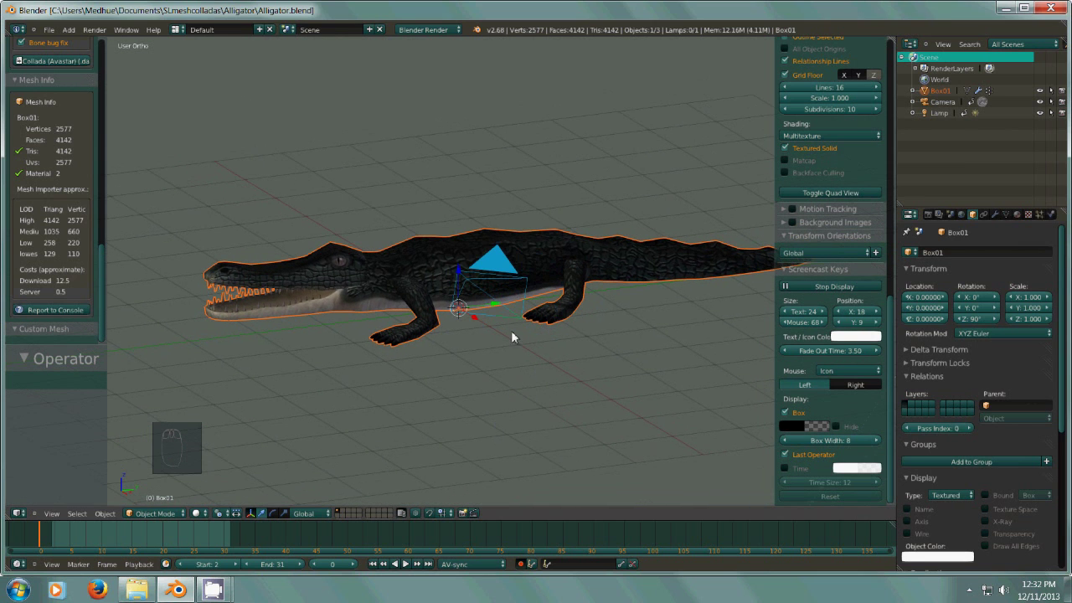
# - Add a single-bone armature at the origin on the empty second layer
pyautogui.click(343, 513)
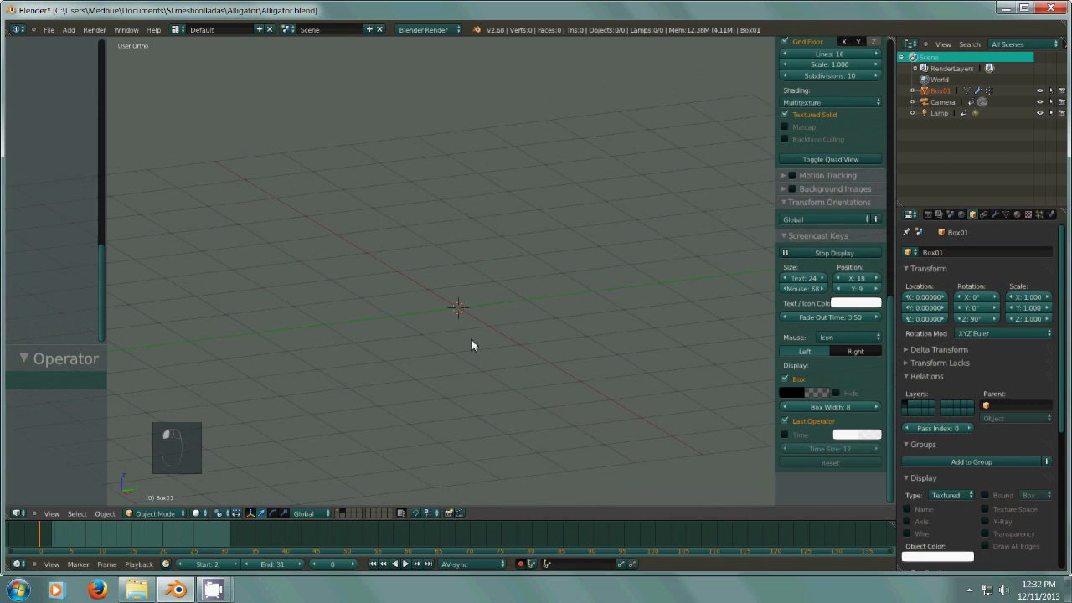
pyautogui.press('-')
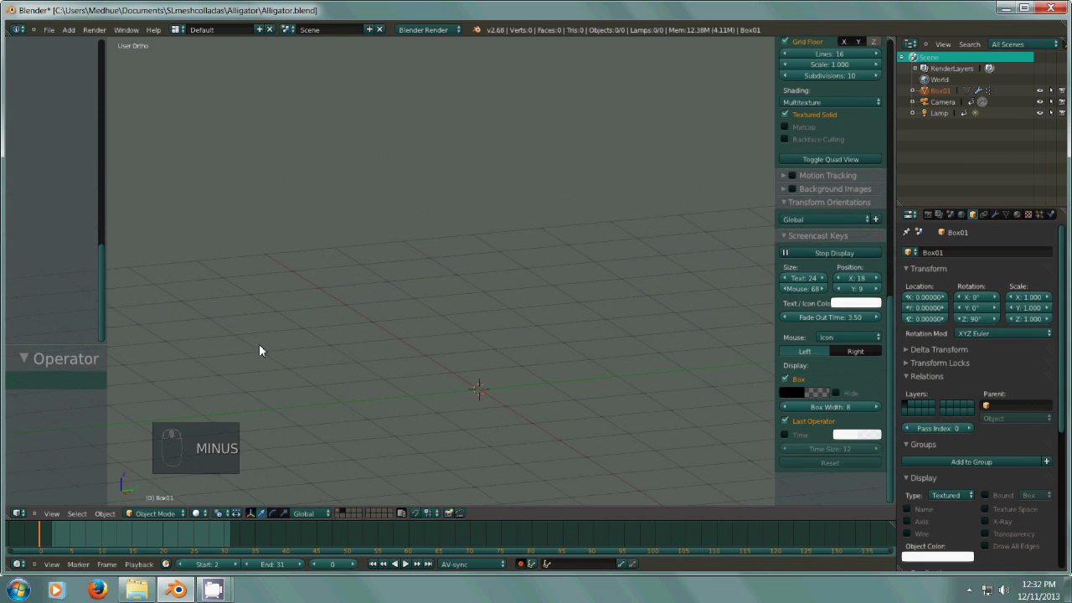
pyautogui.moveTo(102, 298); pyautogui.dragTo(91, 52)
pyautogui.click(69, 30)
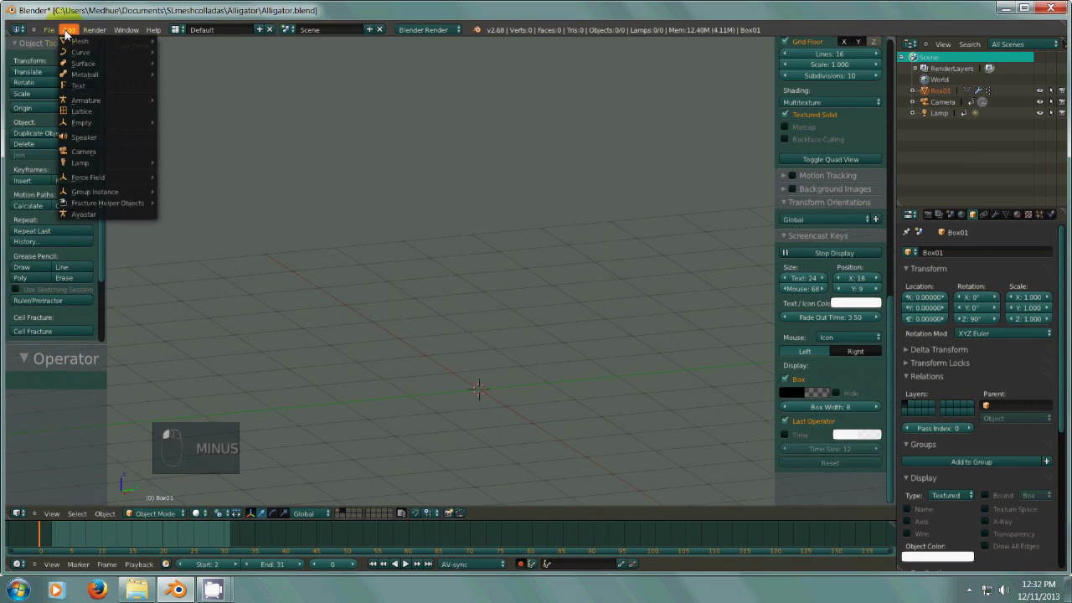
pyautogui.moveTo(147, 42)
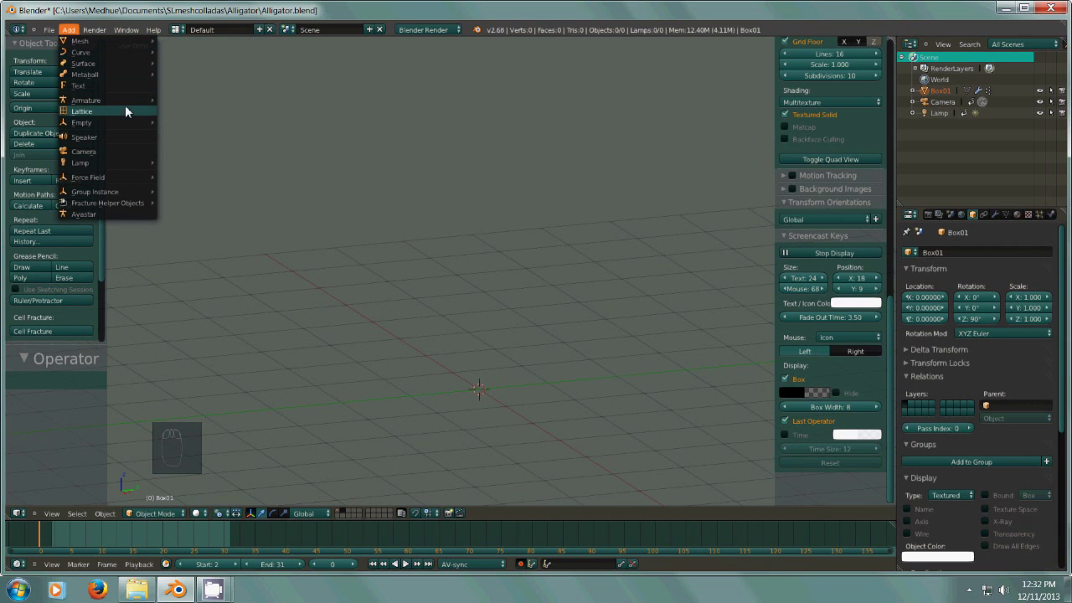
pyautogui.moveTo(127, 104)
pyautogui.click(191, 101)
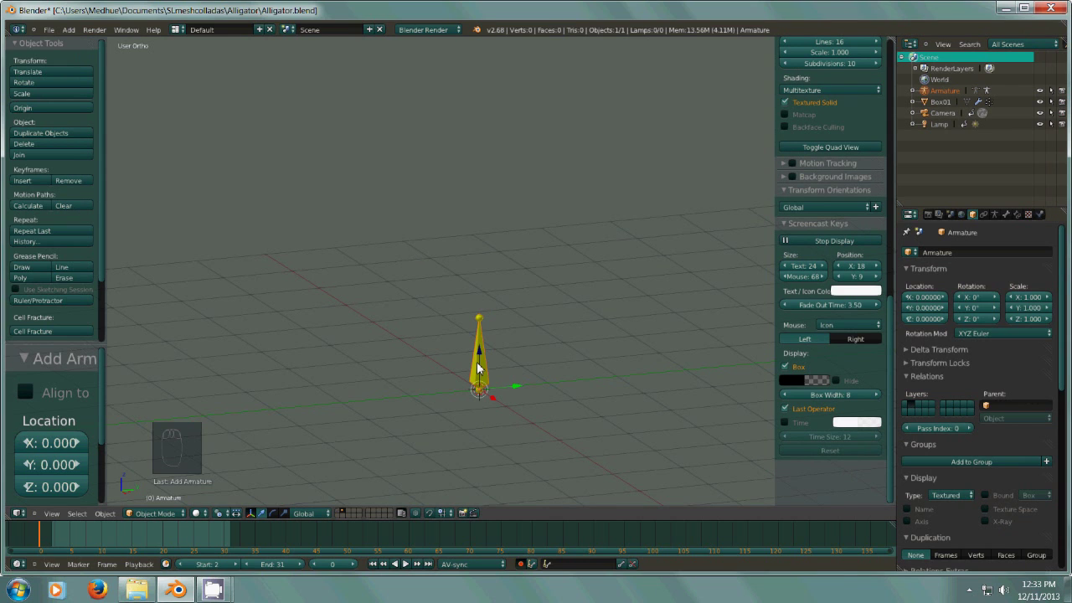
# - Show the alligator's layer together with the armature's layer and enable X-Ray display for the armature
pyautogui.keyDown('shift'); pyautogui.click(337, 511); pyautogui.keyUp('shift')
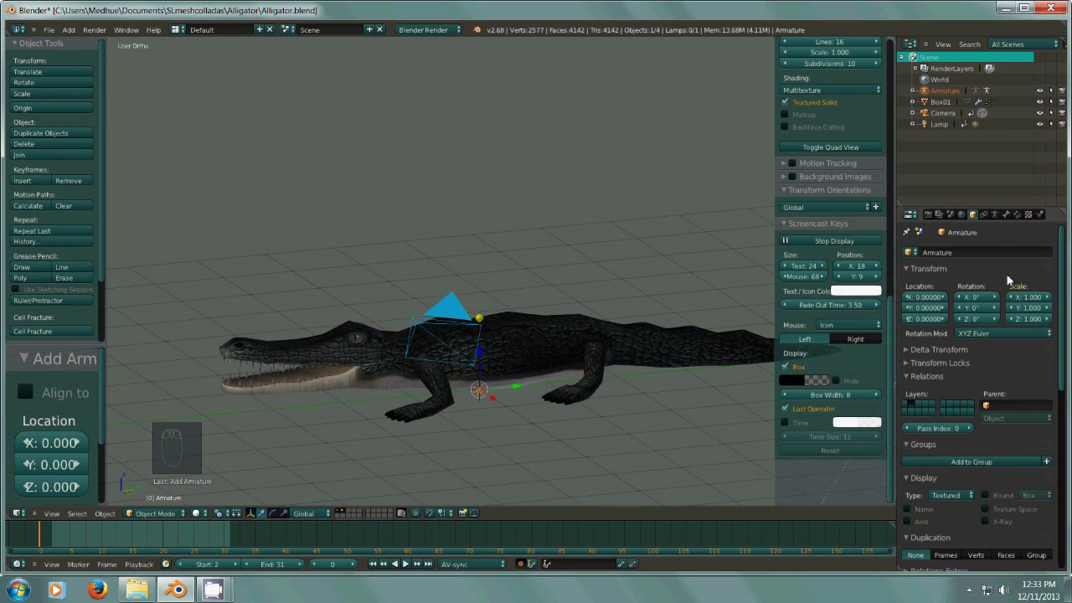
pyautogui.click(995, 214)
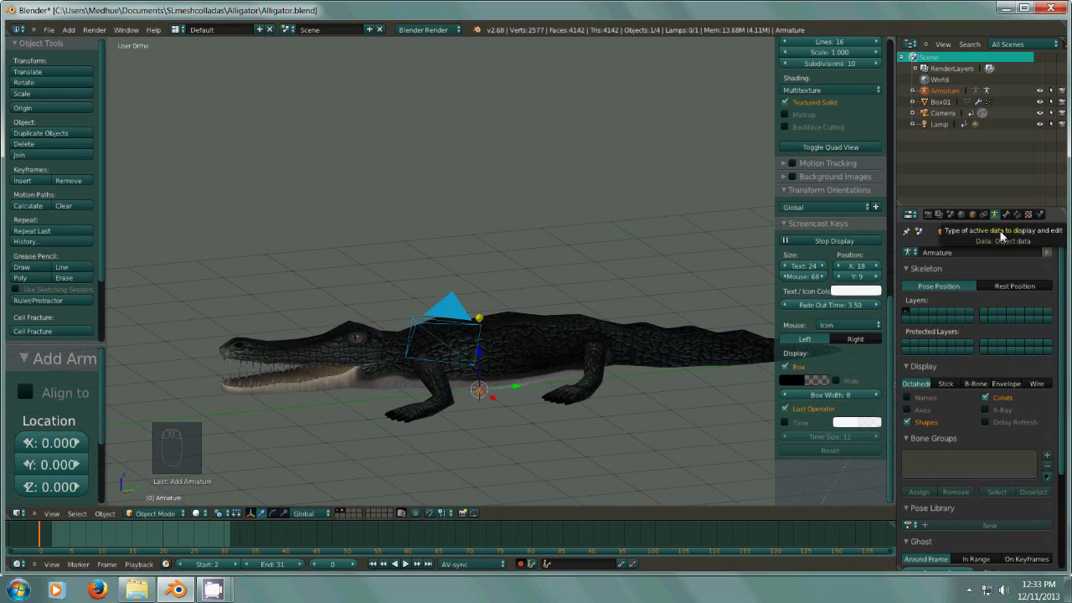
pyautogui.click(986, 410)
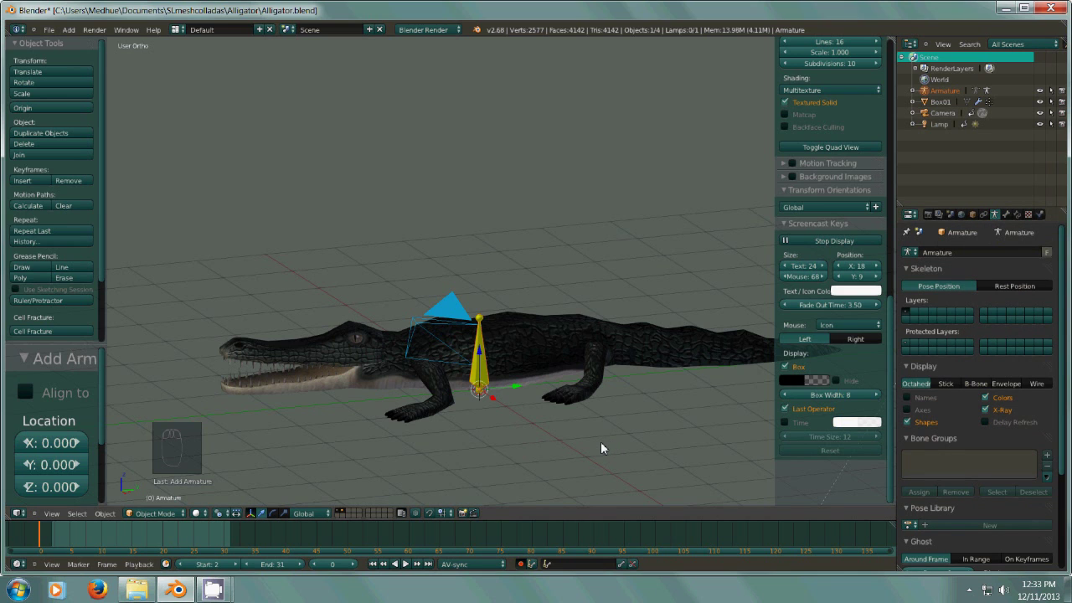
# - In the right side view, raise the armature and move it about 1.694 along Y to the alligator's hips
pyautogui.press('KP_3')
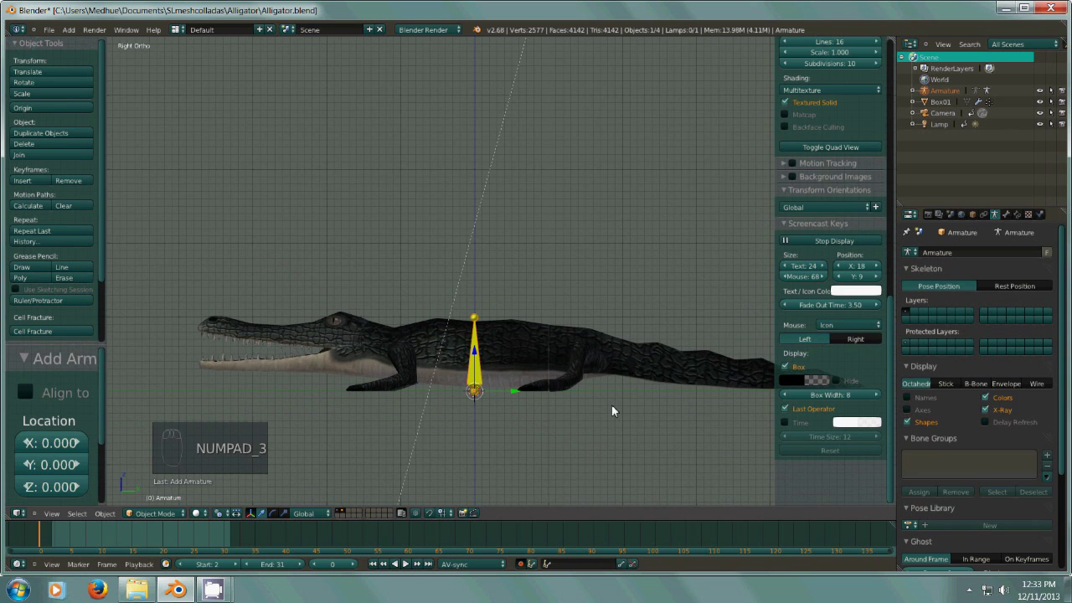
pyautogui.press('-')
pyautogui.keyDown('shift'); pyautogui.moveTo(657, 406); pyautogui.dragTo(576, 338, button='middle'); pyautogui.keyUp('shift')
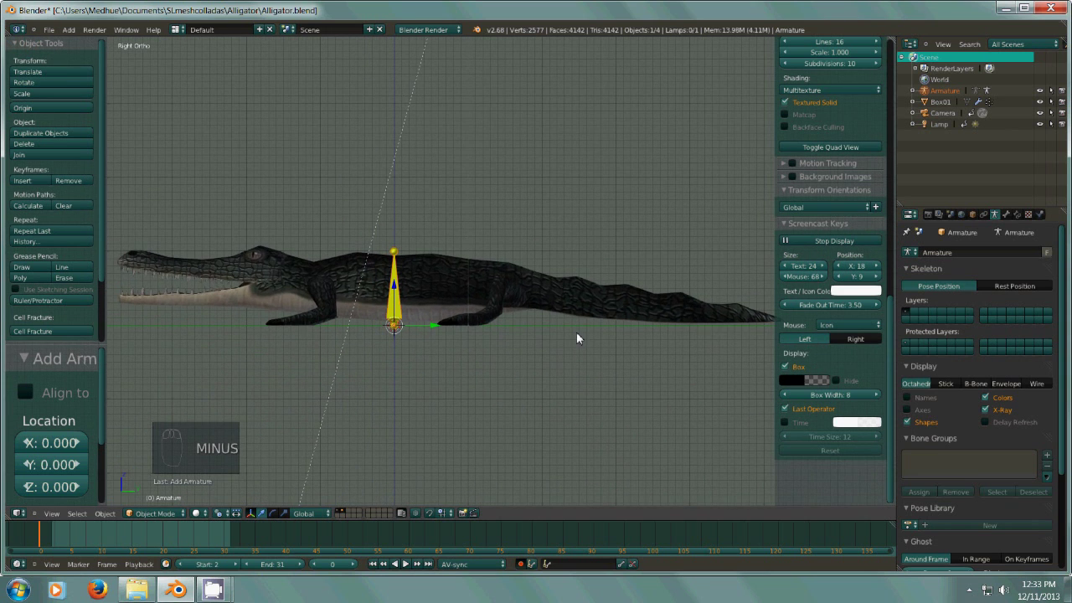
pyautogui.scroll(2, 416, 298)
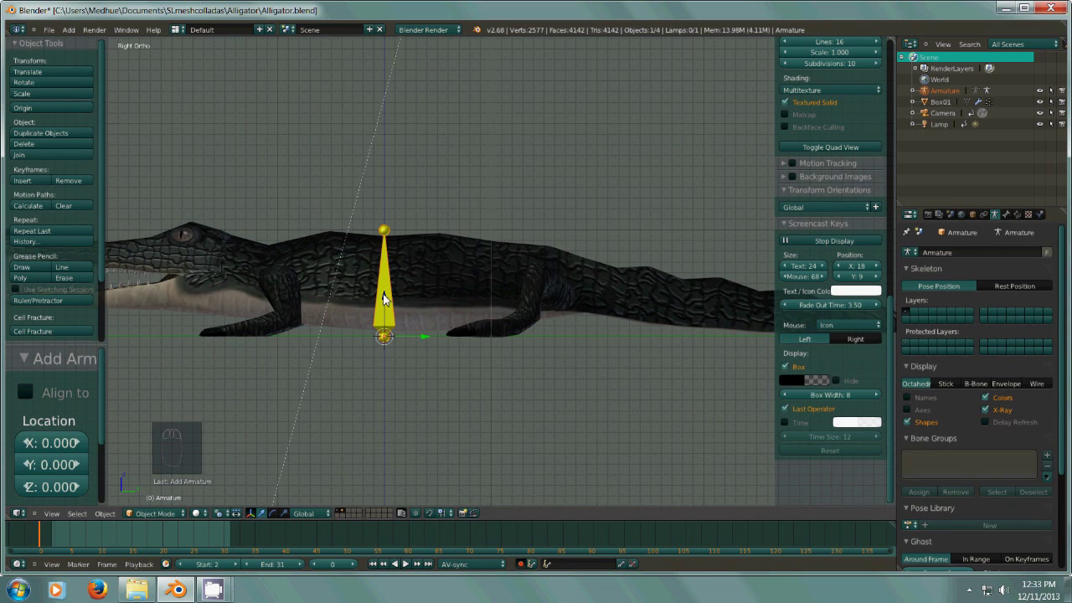
pyautogui.moveTo(384, 302); pyautogui.dragTo(384, 249)
pyautogui.moveTo(431, 293); pyautogui.dragTo(603, 288)
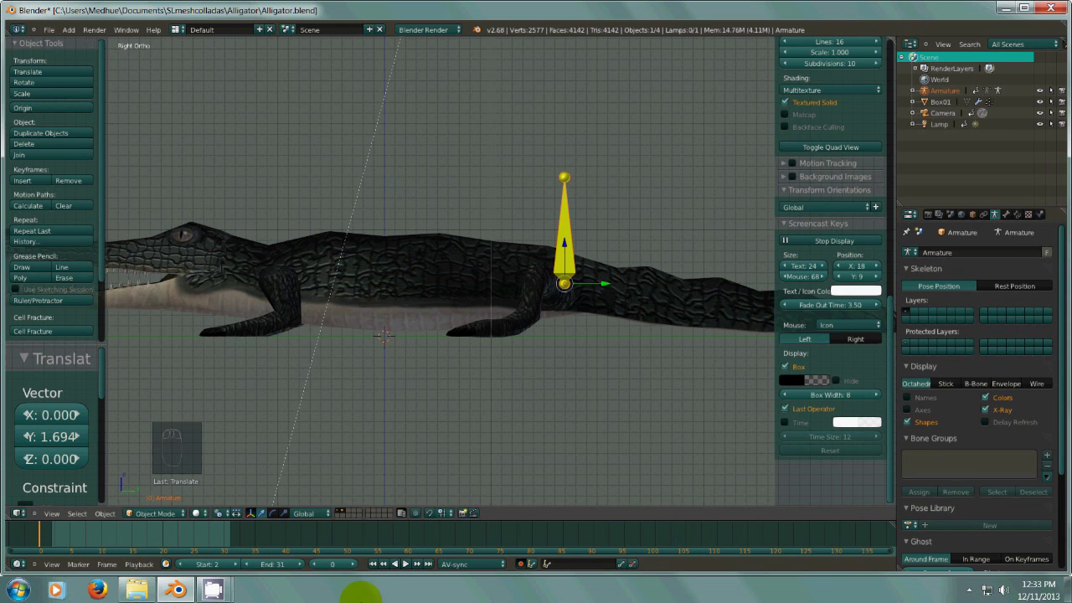
# - Turn on snapping, rotate the armature -180° so its bone is inverted, and raise it 1.000 along Z
pyautogui.click(429, 512)
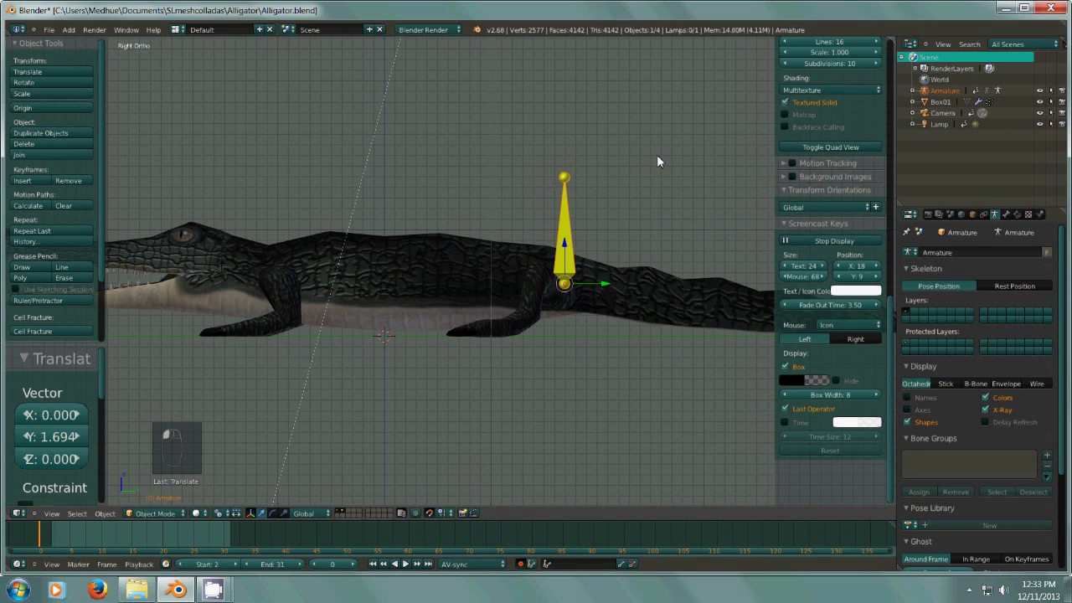
pyautogui.press('r')
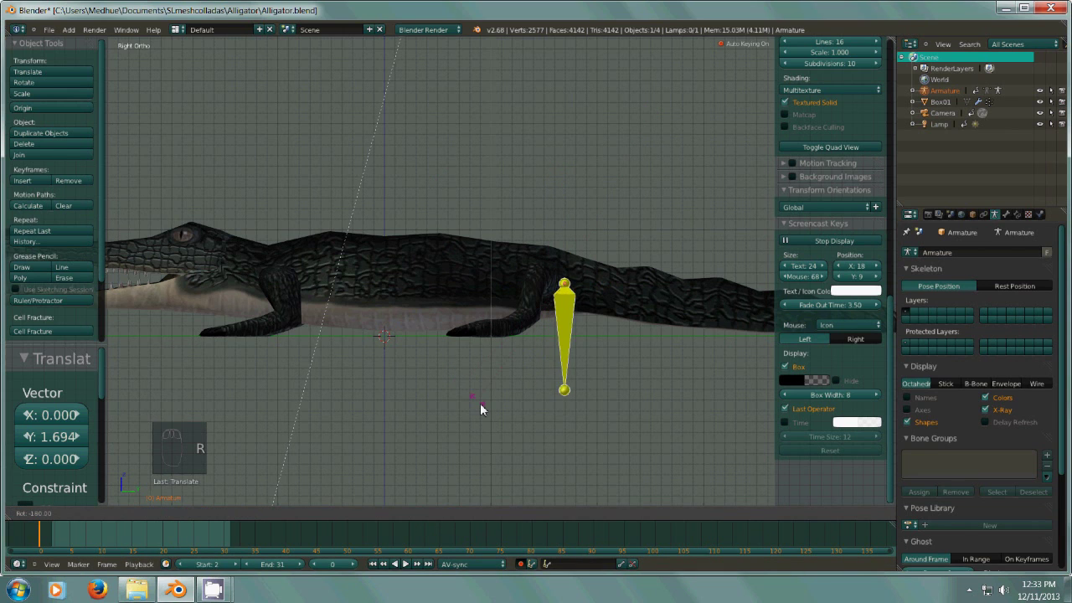
pyautogui.click(472, 400)
pyautogui.moveTo(562, 240); pyautogui.dragTo(566, 140)
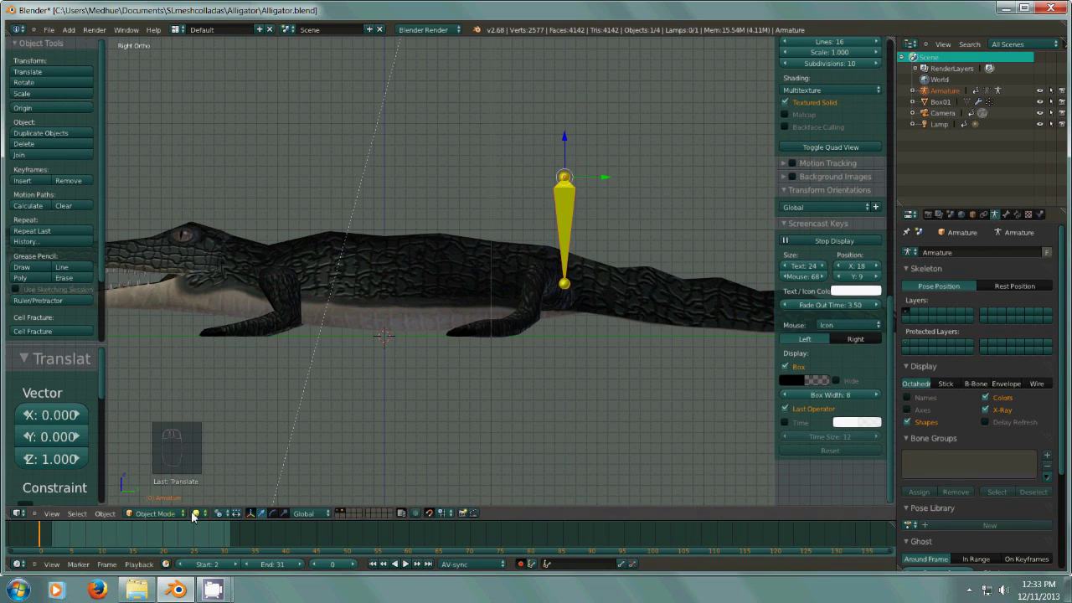
# - Put the armature in Edit Mode and rename its bone "Gator Control"
pyautogui.click(163, 513)
pyautogui.click(152, 490)
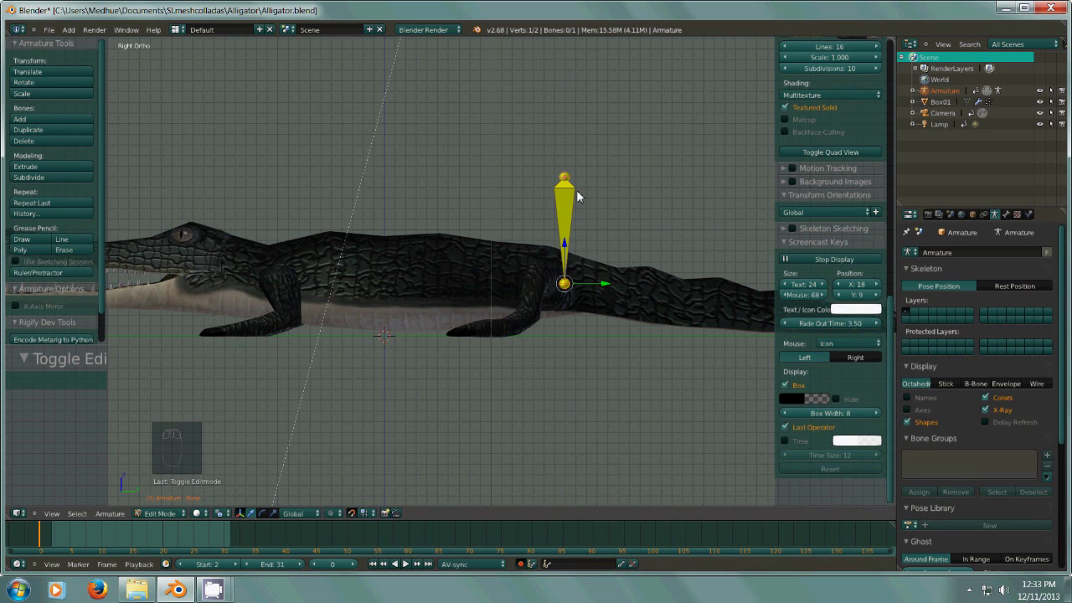
pyautogui.click(1006, 214)
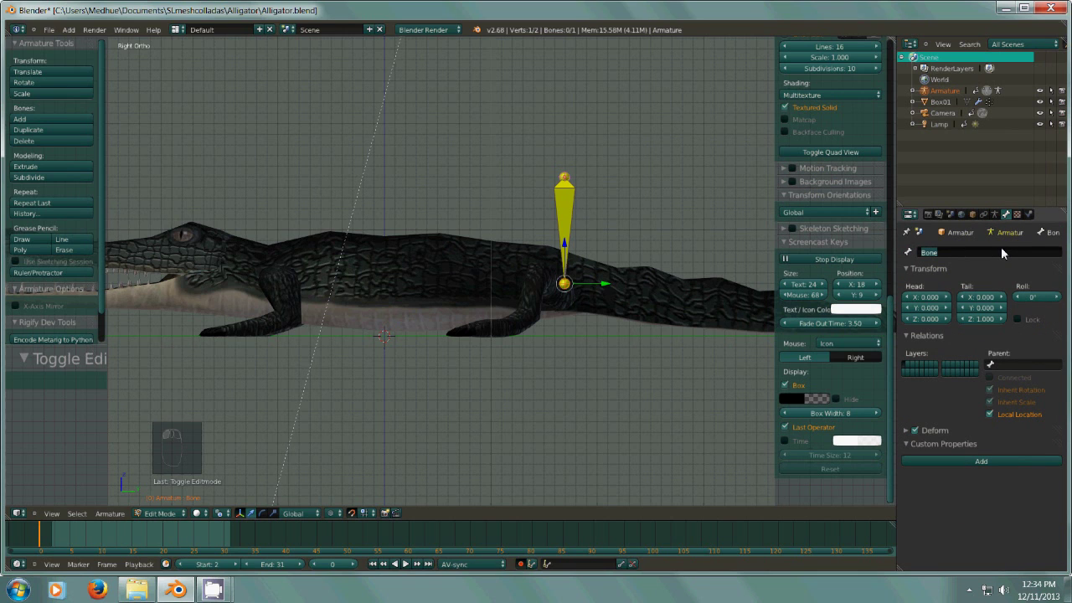
pyautogui.write('Gator Control')
pyautogui.press('Return')
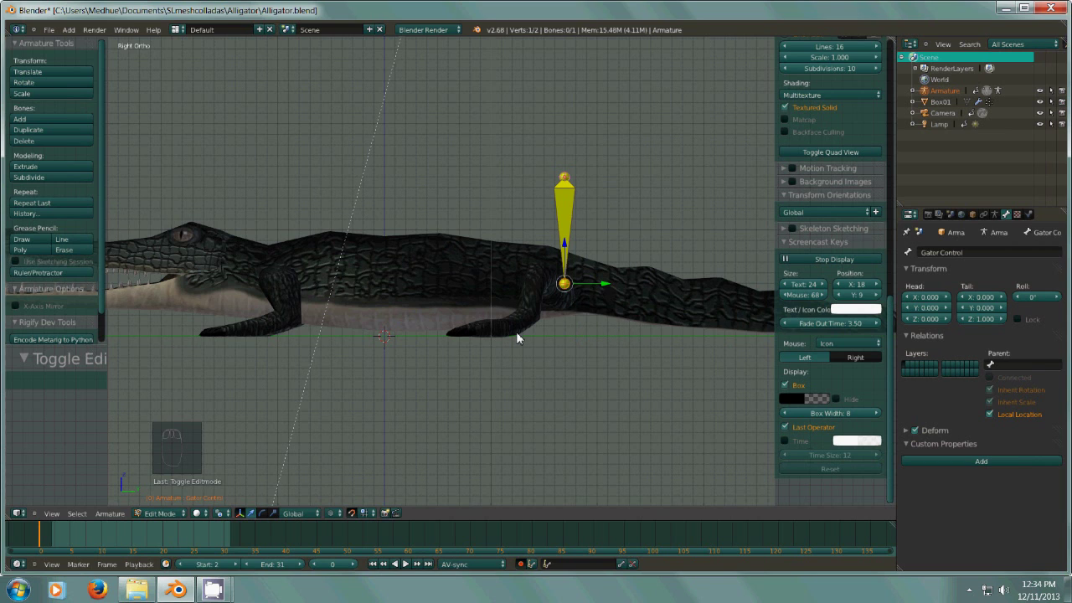
# - Extrude three horizontal spine bones forward from the hip joint along Y, about 0.9, 0.6 and 0.6 units long
pyautogui.press('e')
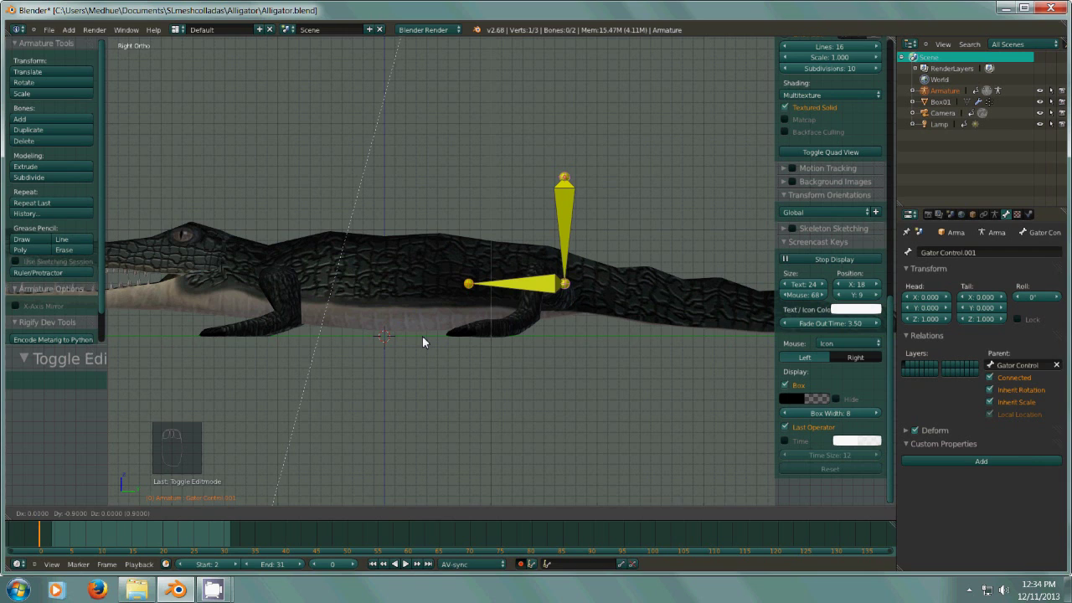
pyautogui.click(423, 336)
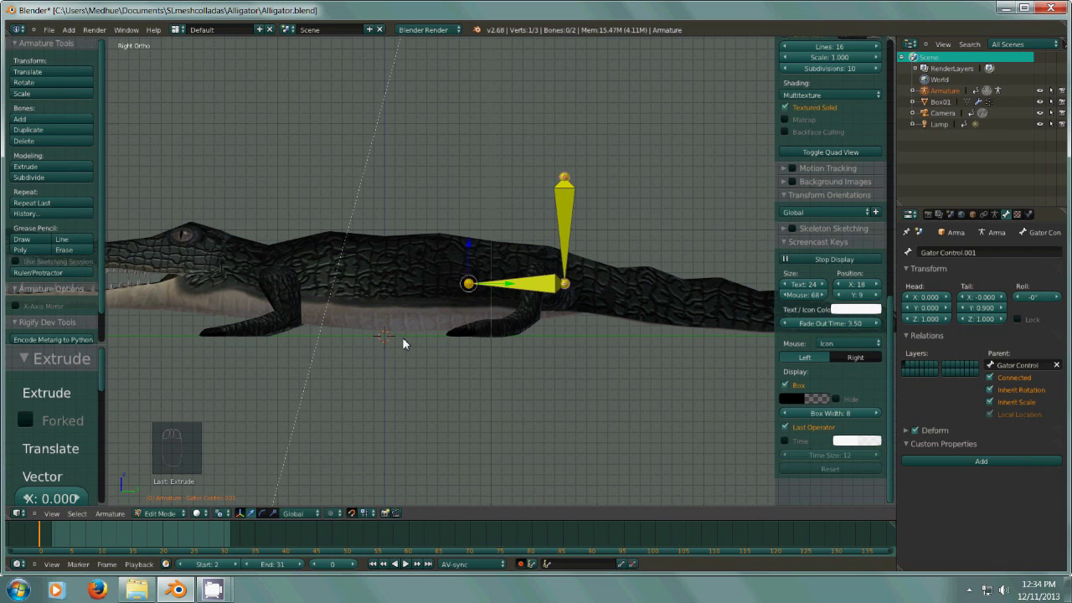
pyautogui.press('e')
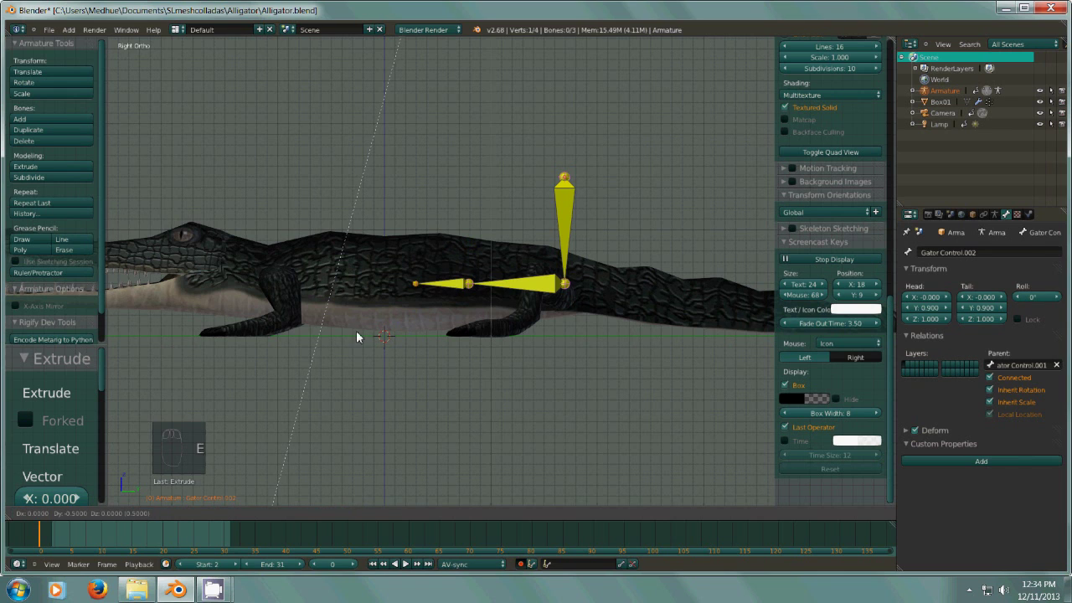
pyautogui.click(341, 335)
pyautogui.press('e')
pyautogui.click(284, 343)
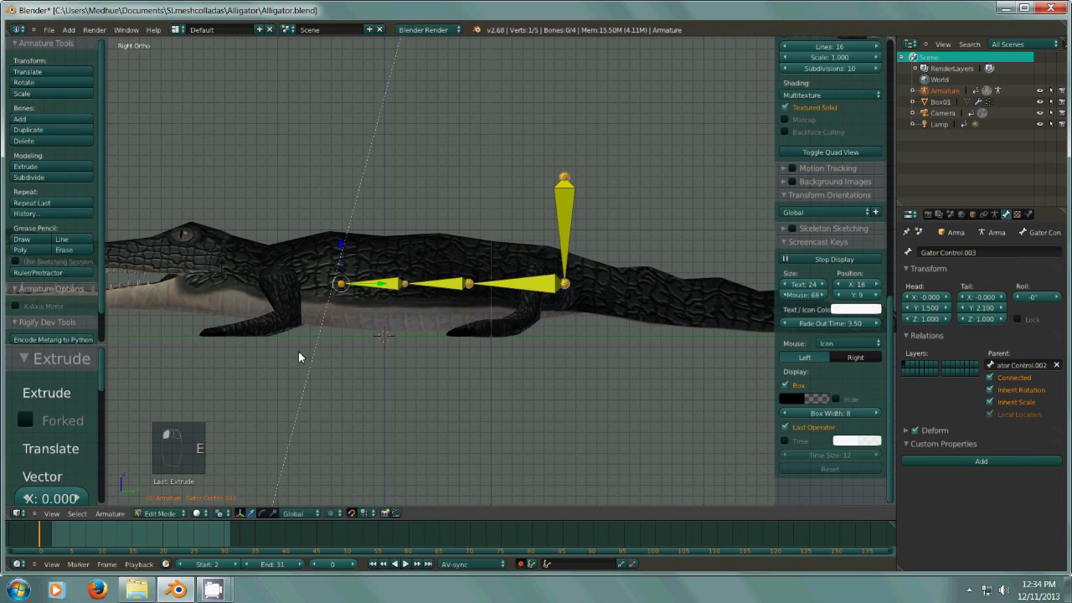
# - Extrude three rising bones from the spine through the shoulders and neck, extending about 0.6, 0.4 and 0.4 along Y to behind the eye
pyautogui.press('e')
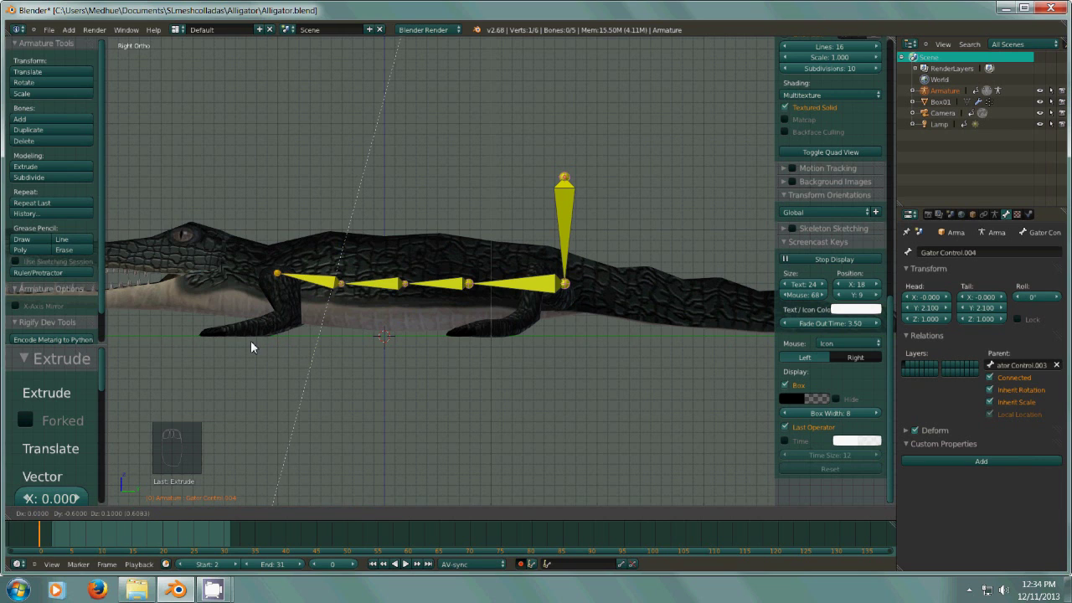
pyautogui.click(251, 340)
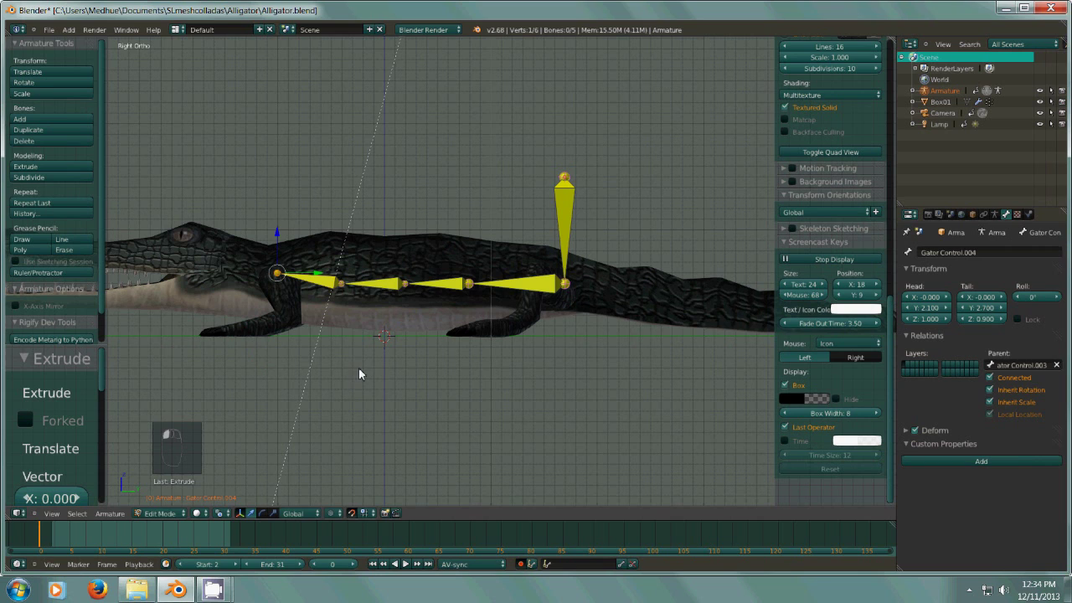
pyautogui.press('e')
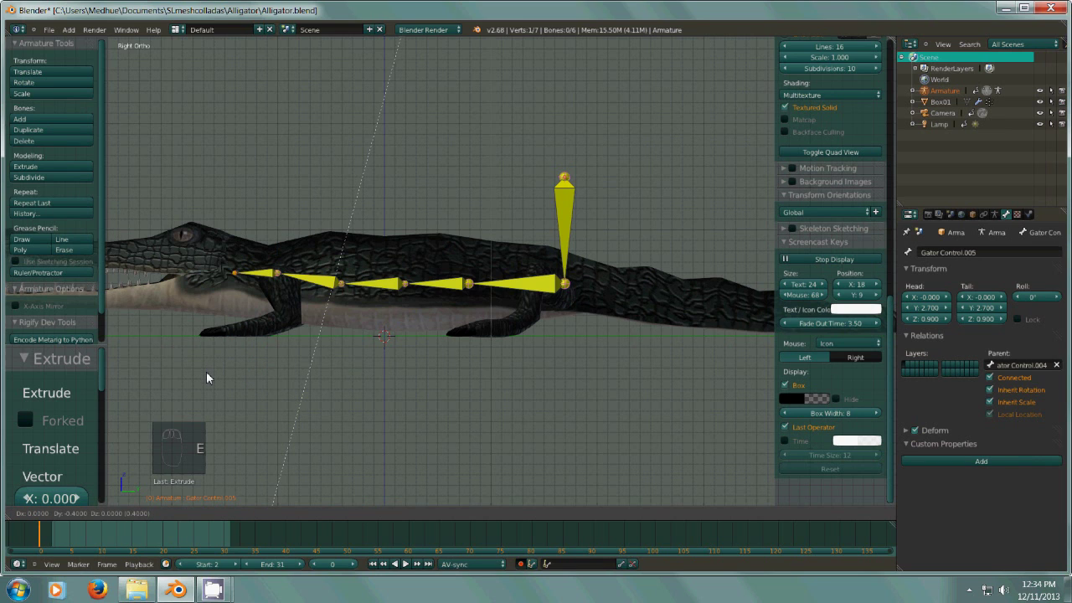
pyautogui.click(206, 371)
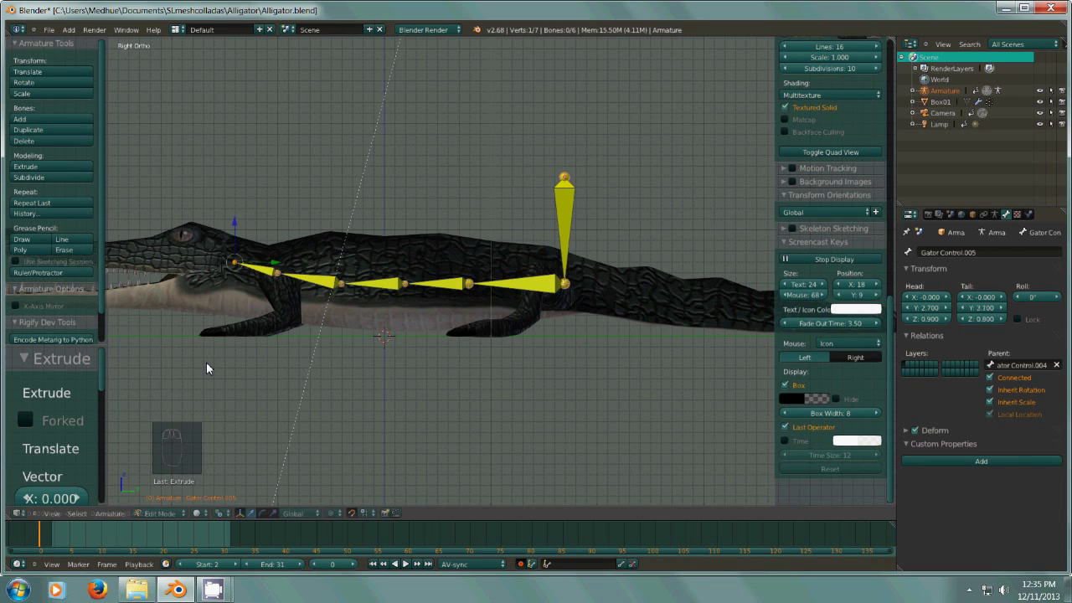
pyautogui.press('e')
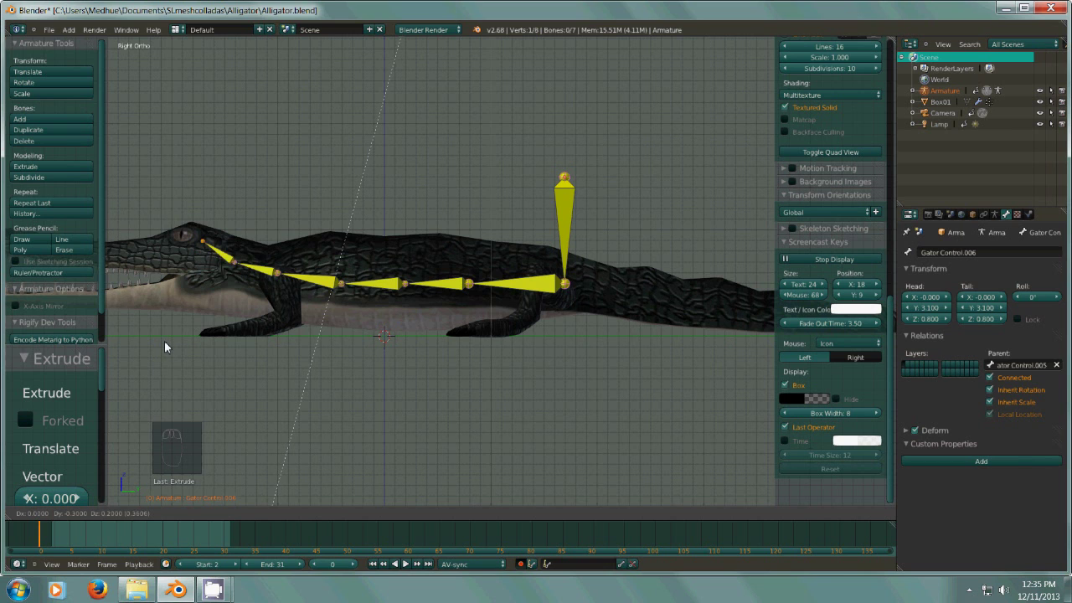
pyautogui.click(164, 340)
# - Extrude a horizontal head bone about 1.2 units long from behind the eye along the upper snout
pyautogui.keyDown('shift'); pyautogui.moveTo(298, 345); pyautogui.dragTo(567, 335, button='middle'); pyautogui.keyUp('shift')
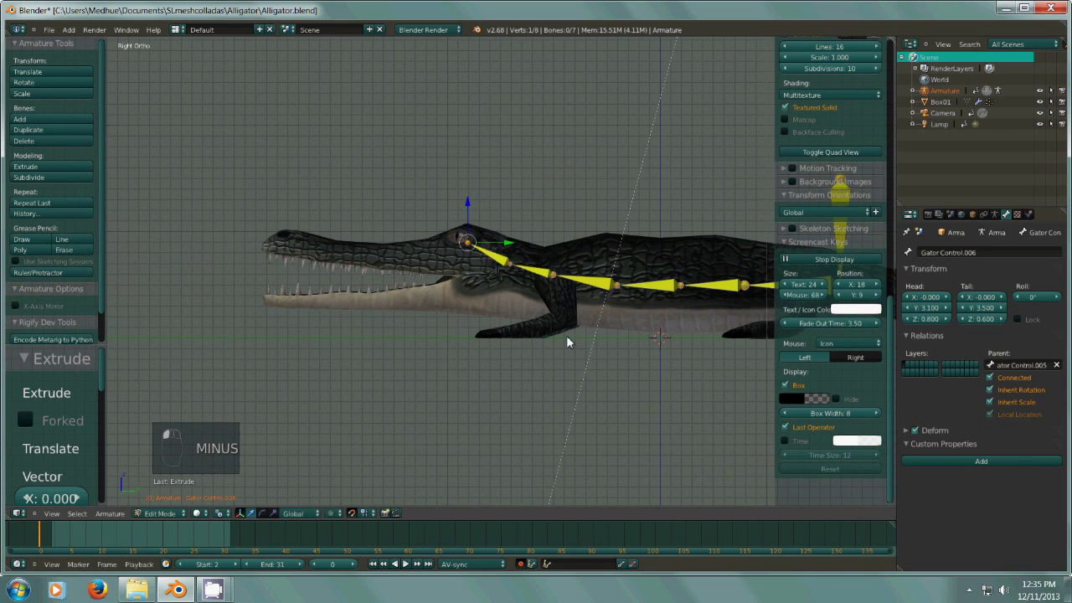
pyautogui.press('e')
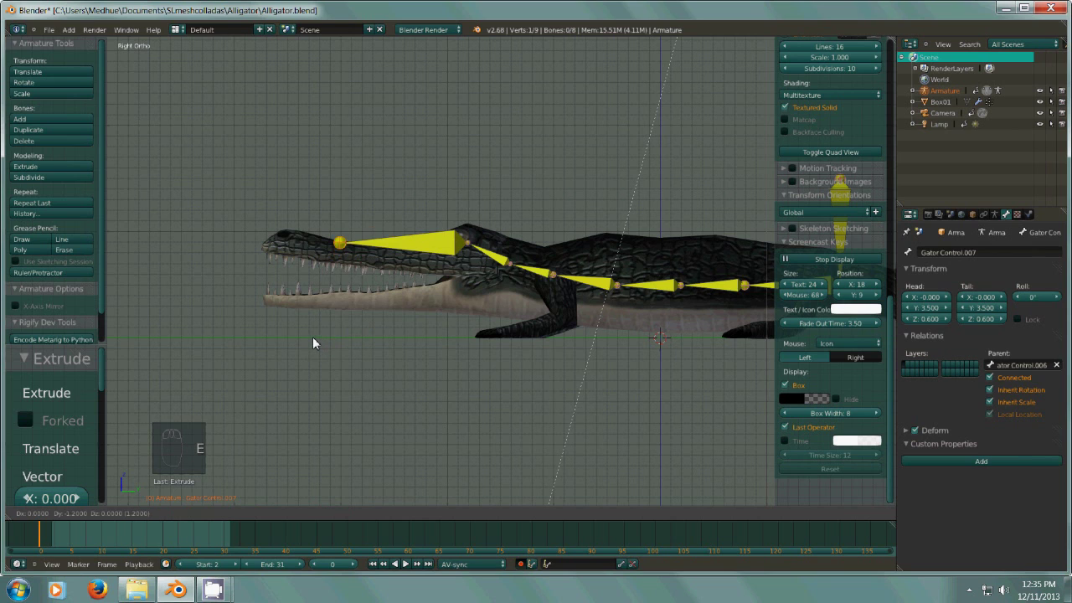
pyautogui.click(313, 338)
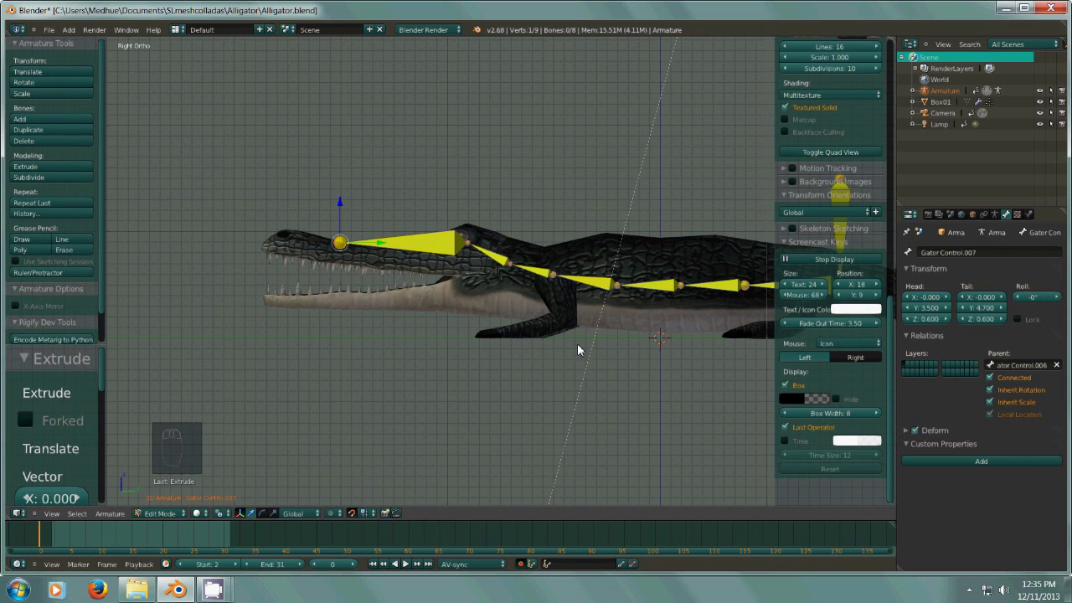
# - Extrude two gently descending tail bones backward from the hip joint, each about 0.7 units along Y
pyautogui.press('-')
pyautogui.keyDown('shift'); pyautogui.moveTo(389, 339); pyautogui.dragTo(298, 320, button='middle'); pyautogui.keyUp('shift')
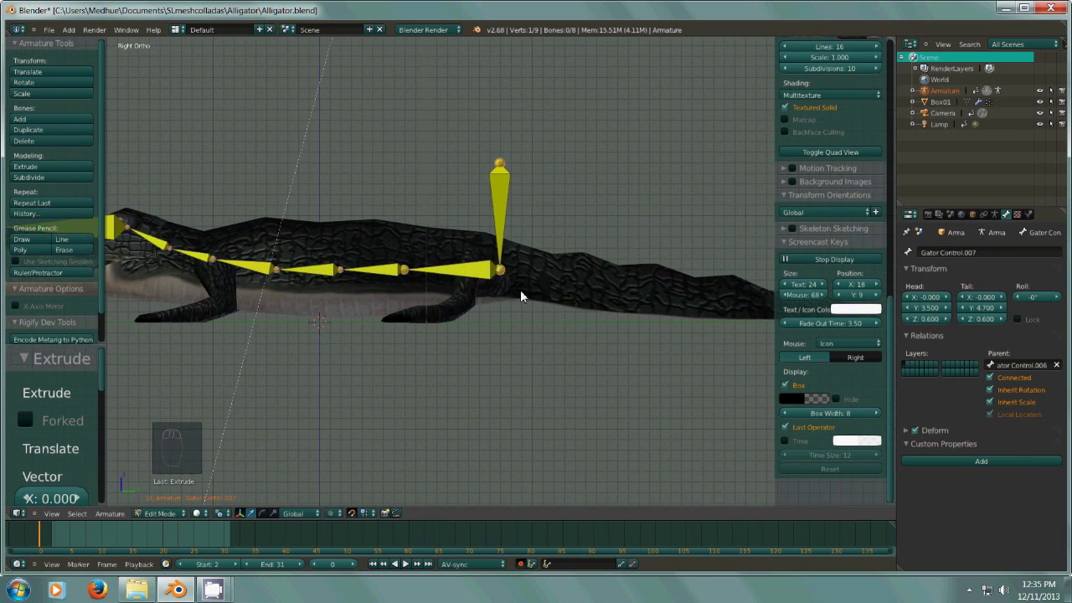
pyautogui.rightClick(501, 273)
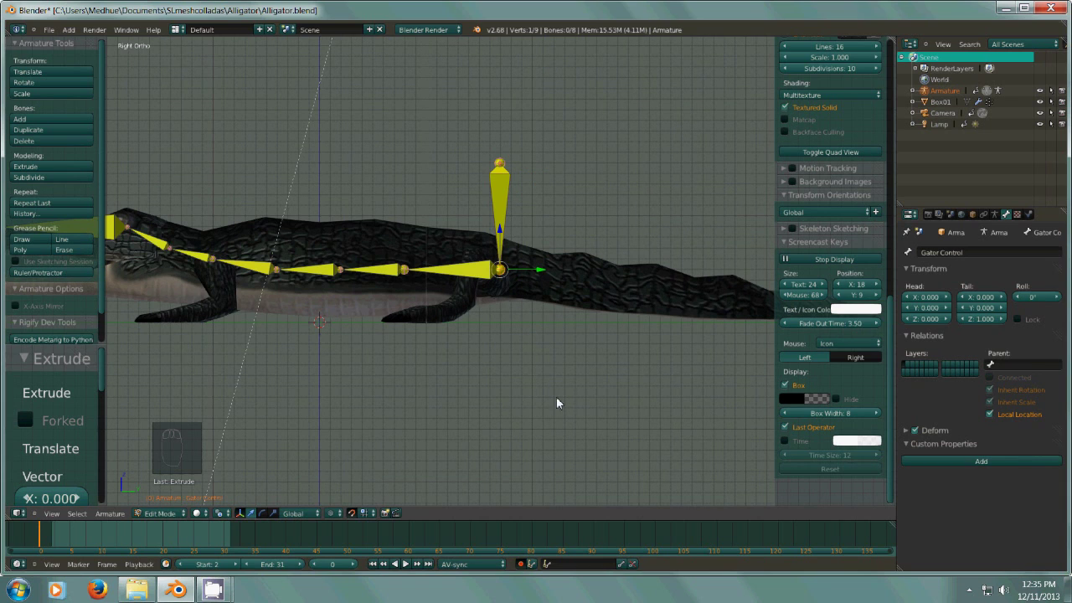
pyautogui.press('e')
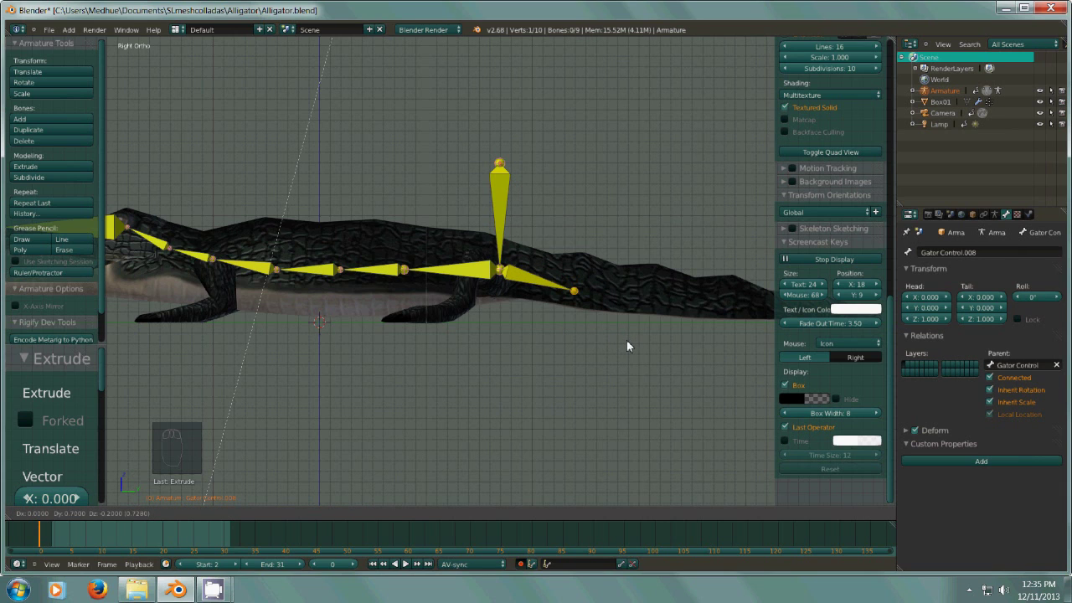
pyautogui.click(635, 341)
pyautogui.press('e')
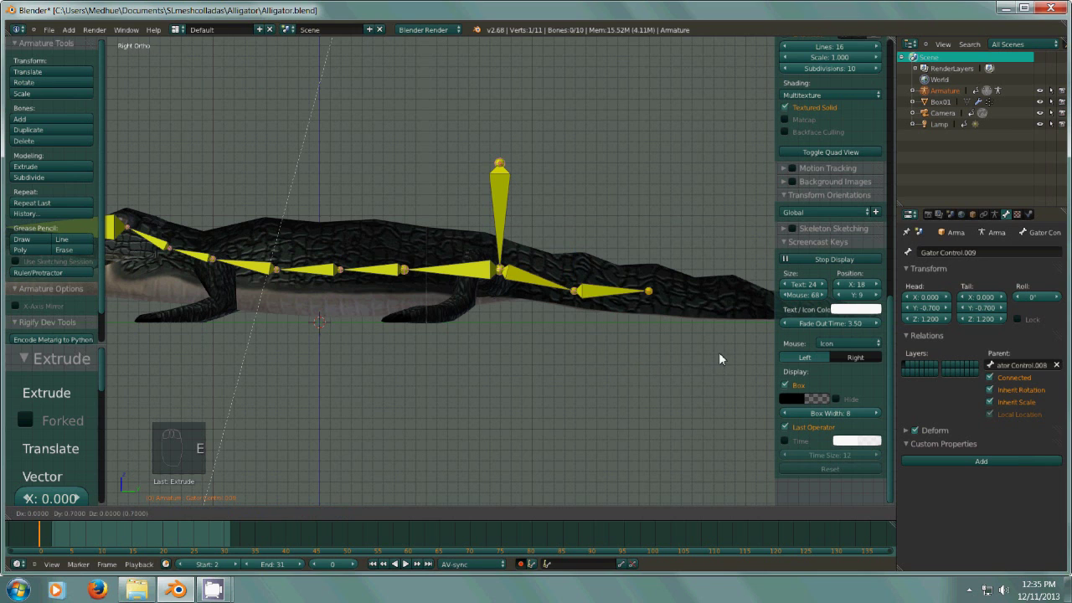
pyautogui.click(719, 361)
# - Extrude three more tail bones toward the tail tip, about 0.7, 0.6 and 0.5 units along Y
pyautogui.keyDown('shift'); pyautogui.moveTo(721, 375); pyautogui.dragTo(441, 368, button='middle'); pyautogui.keyUp('shift')
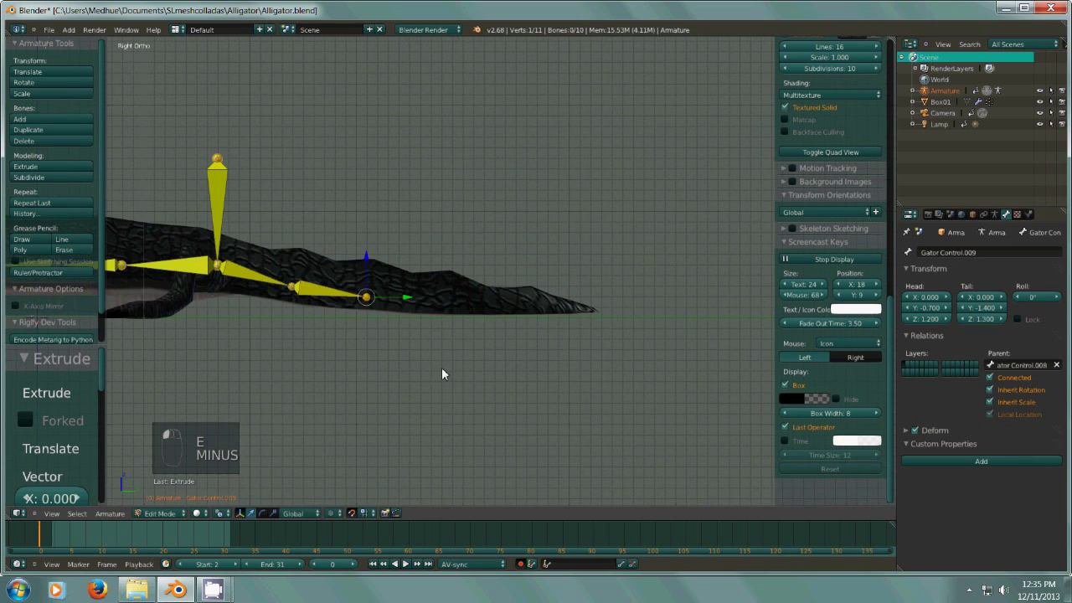
pyautogui.press('e')
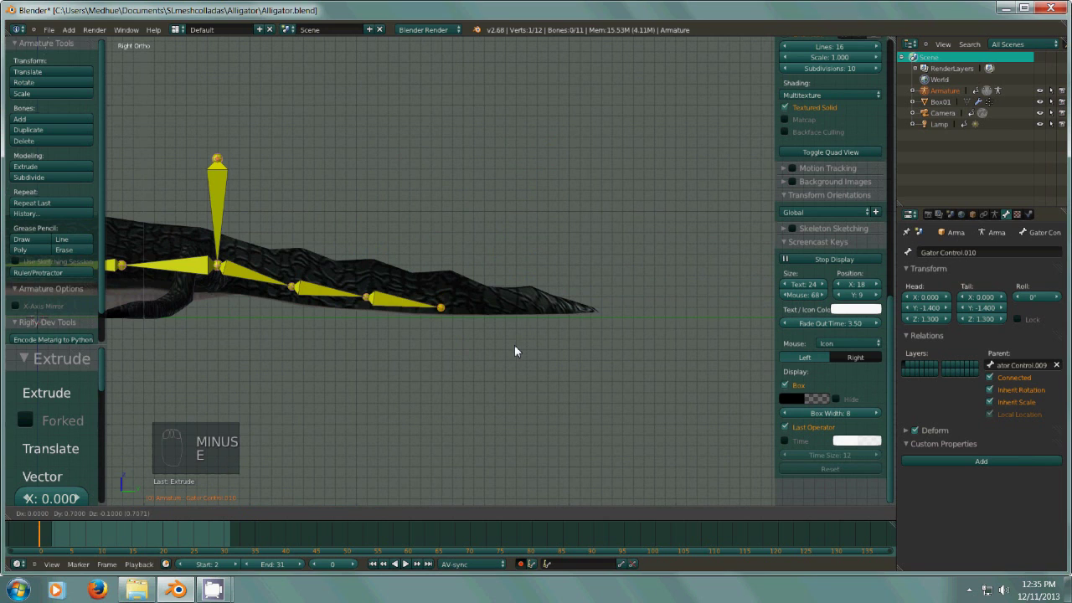
pyautogui.click(514, 344)
pyautogui.press('e')
pyautogui.click(605, 347)
pyautogui.press('e')
pyautogui.click(666, 357)
# - Move the end of the last tail bone about 0.176 along Y and the fourth tail joint about 0.158
pyautogui.scroll(3, 571, 386)
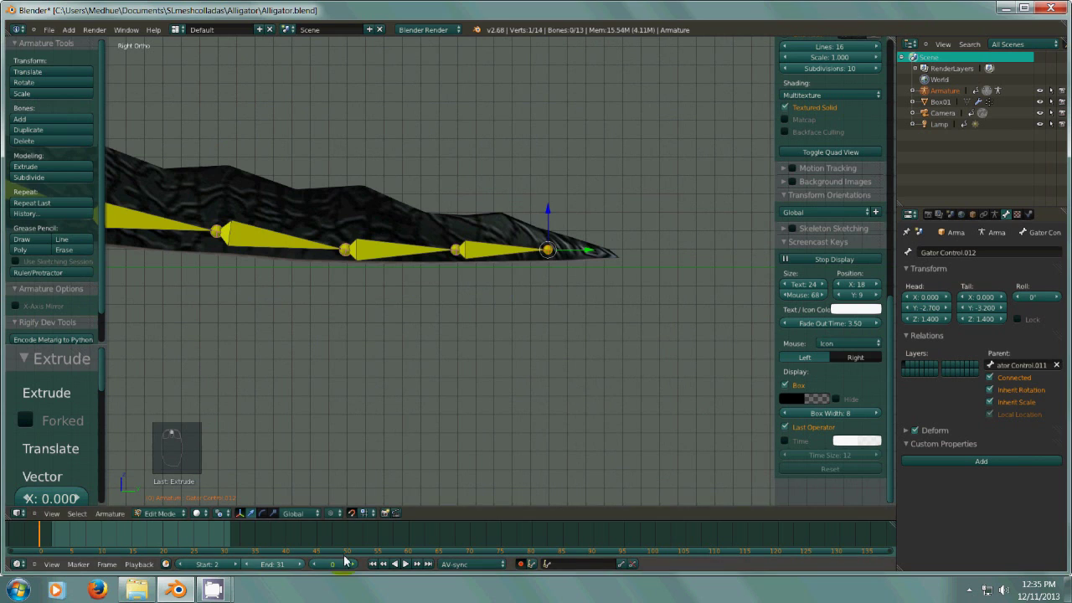
pyautogui.moveTo(586, 251); pyautogui.dragTo(624, 253)
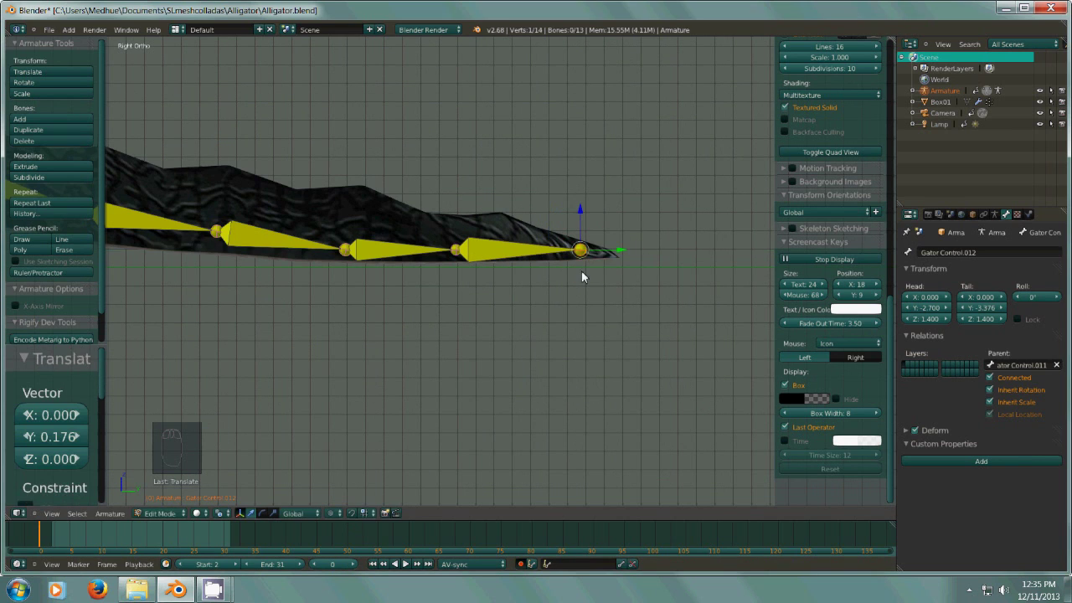
pyautogui.rightClick(457, 252)
pyautogui.moveTo(494, 250); pyautogui.dragTo(522, 252)
# - Raise the fourth tail joint about 0.036 and the third about 0.076, also shifting the third about 0.1 along Y
pyautogui.keyDown('shift'); pyautogui.moveTo(541, 293); pyautogui.dragTo(680, 345, button='middle'); pyautogui.keyUp('shift')
pyautogui.rightClick(484, 299)
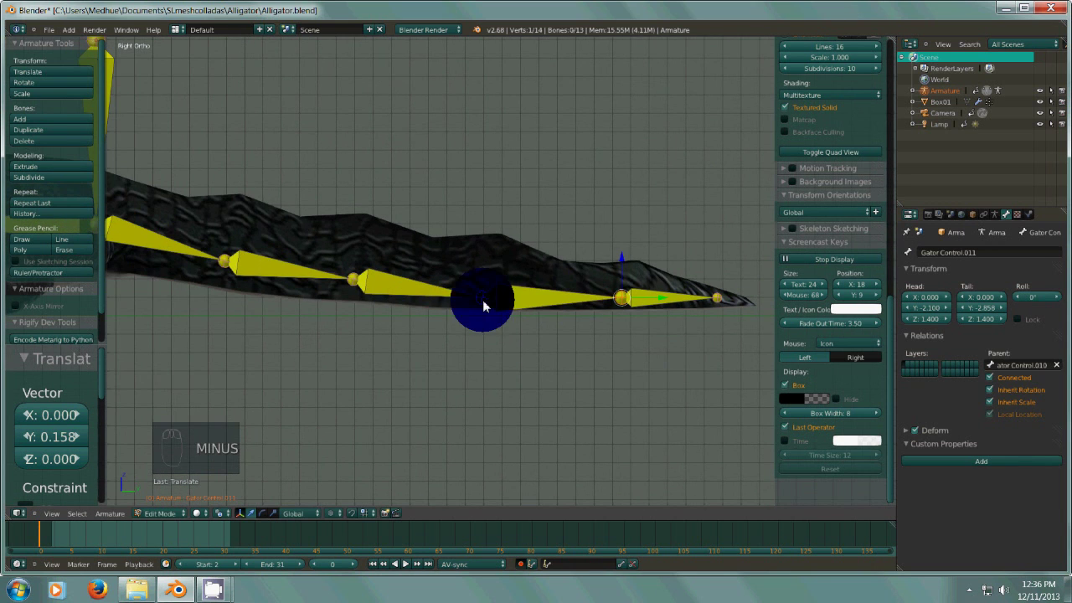
pyautogui.rightClick(622, 299)
pyautogui.moveTo(621, 253); pyautogui.dragTo(620, 248)
pyautogui.rightClick(484, 300)
pyautogui.moveTo(482, 269); pyautogui.dragTo(482, 251)
pyautogui.moveTo(514, 284); pyautogui.dragTo(532, 285)
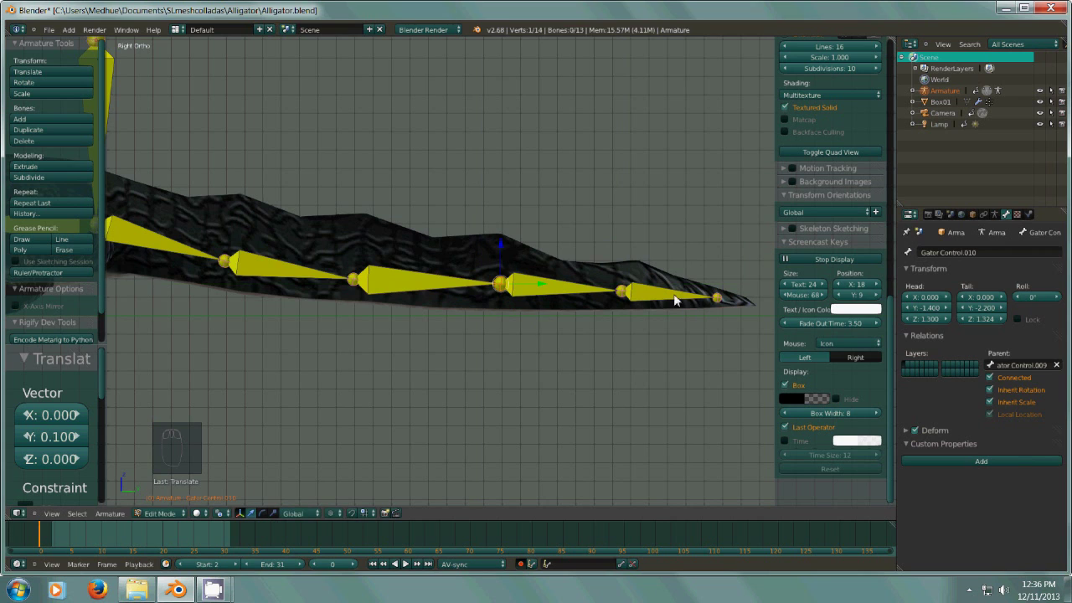
# - Shift the second tail joint about 0.034 toward the tail tip and raise it about 0.039 inside the mesh
pyautogui.rightClick(682, 299)
pyautogui.rightClick(550, 294)
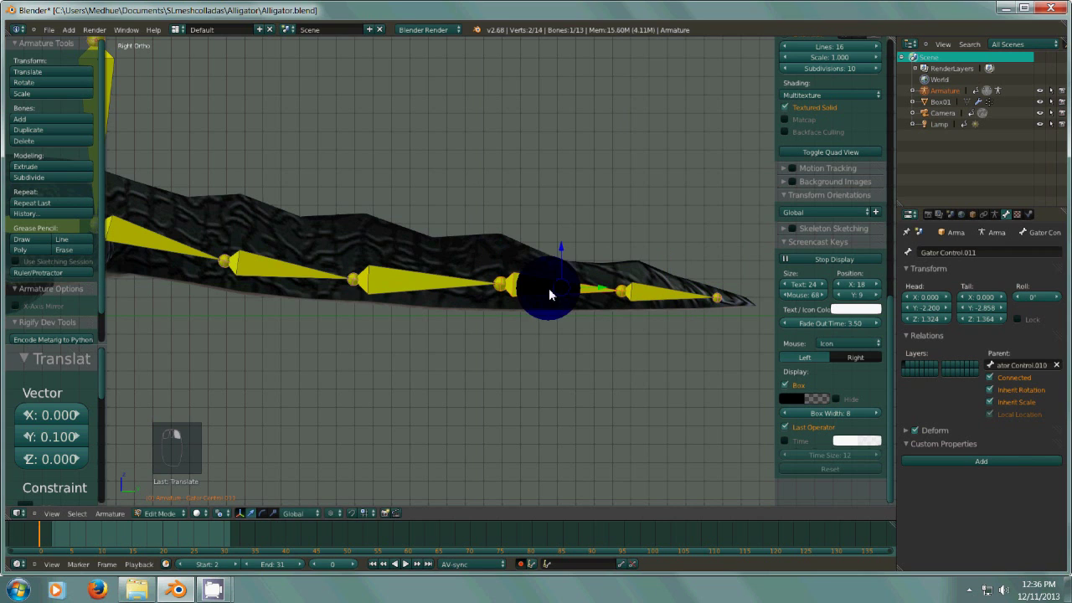
pyautogui.rightClick(428, 282)
pyautogui.keyDown('shift'); pyautogui.moveTo(383, 325); pyautogui.dragTo(486, 354, button='middle'); pyautogui.keyUp('shift')
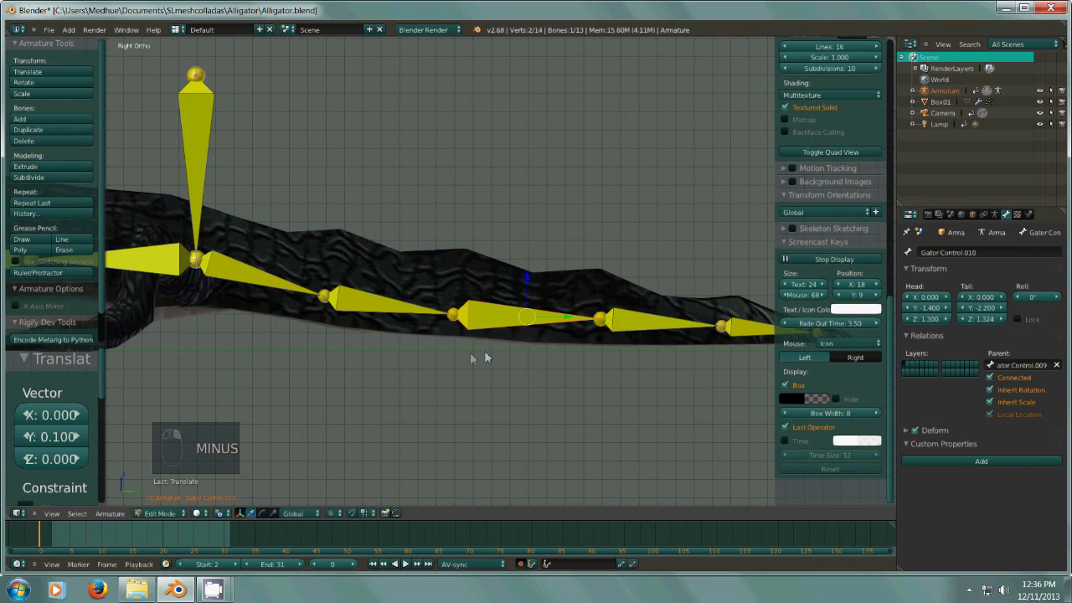
pyautogui.rightClick(458, 318)
pyautogui.moveTo(484, 314); pyautogui.dragTo(491, 313)
pyautogui.moveTo(460, 277); pyautogui.dragTo(461, 271)
# - Raise the first tail joint behind the hips about 0.067 and shift it about 0.027 toward the tail tip
pyautogui.rightClick(324, 298)
pyautogui.moveTo(326, 263); pyautogui.dragTo(325, 251)
pyautogui.moveTo(361, 297); pyautogui.dragTo(366, 279)
# - Nudge the second and third tail joints toward the tail tip, moving the third about 0.036 along Y
pyautogui.rightClick(459, 310)
pyautogui.moveTo(491, 307); pyautogui.dragTo(498, 306)
pyautogui.rightClick(609, 325)
pyautogui.moveTo(624, 326); pyautogui.dragTo(633, 317)
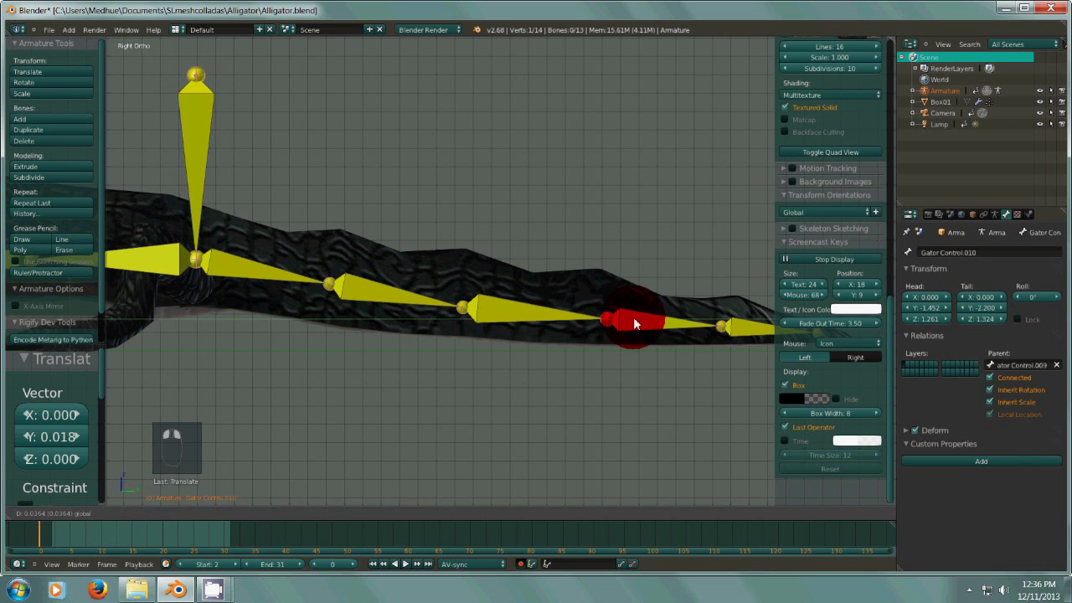
pyautogui.rightClick(462, 308)
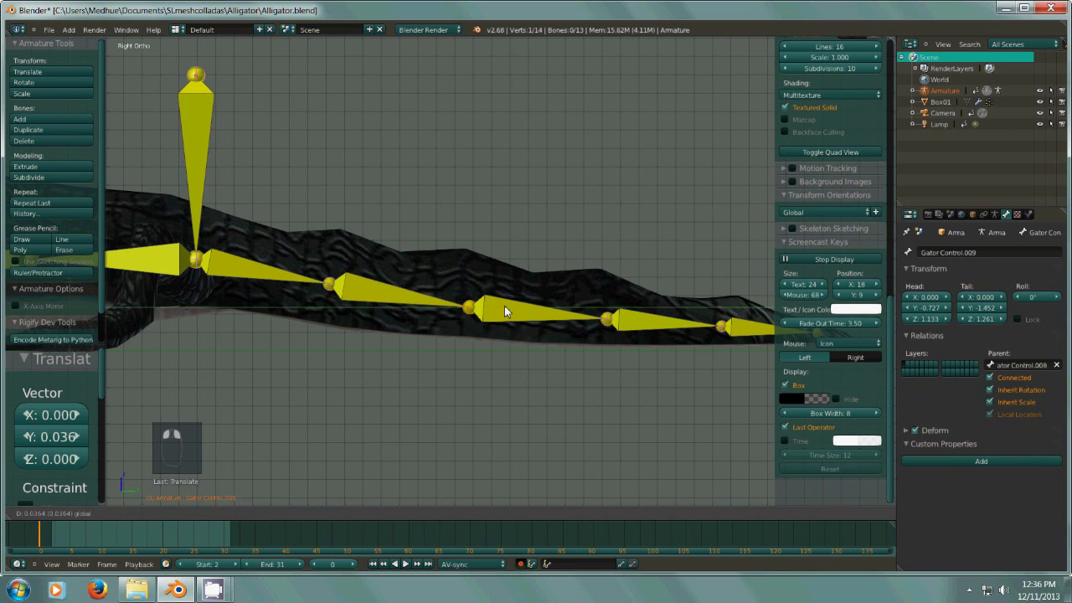
# - Extrude a hip bone 0.3 along positive X from the base of the hip control bone toward one hind leg
pyautogui.press('-')
pyautogui.keyDown('shift'); pyautogui.moveTo(483, 332); pyautogui.dragTo(614, 331, button='middle'); pyautogui.keyUp('shift')
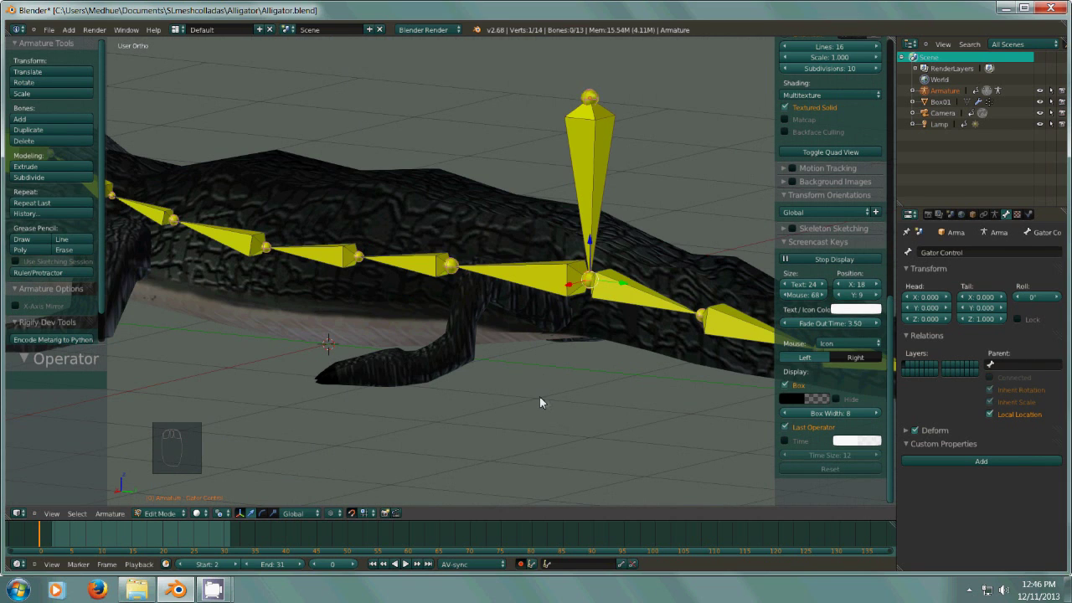
pyautogui.press('KP_7')
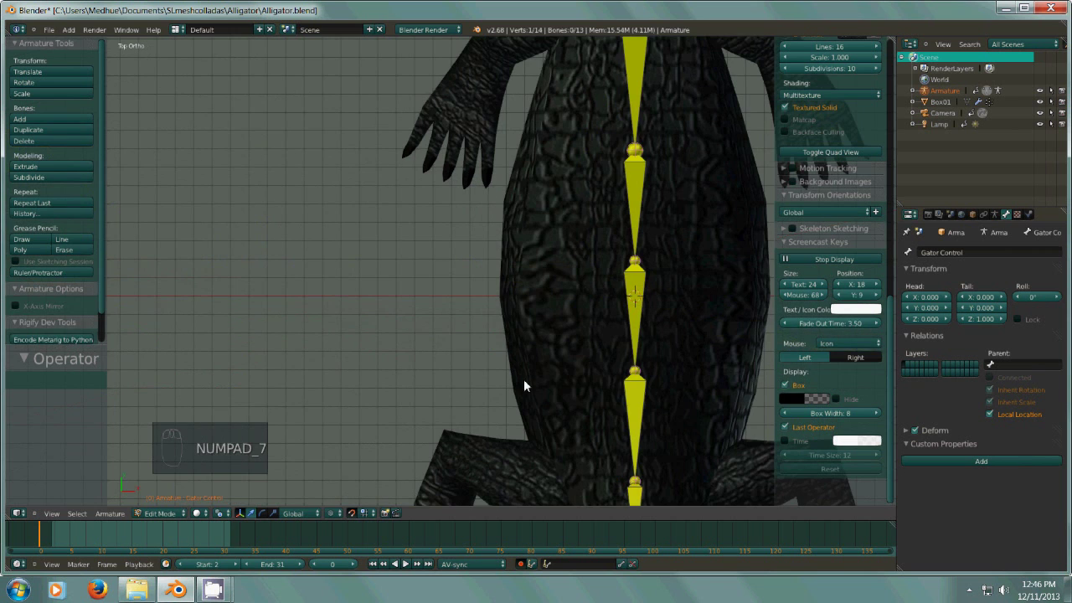
pyautogui.press('-')
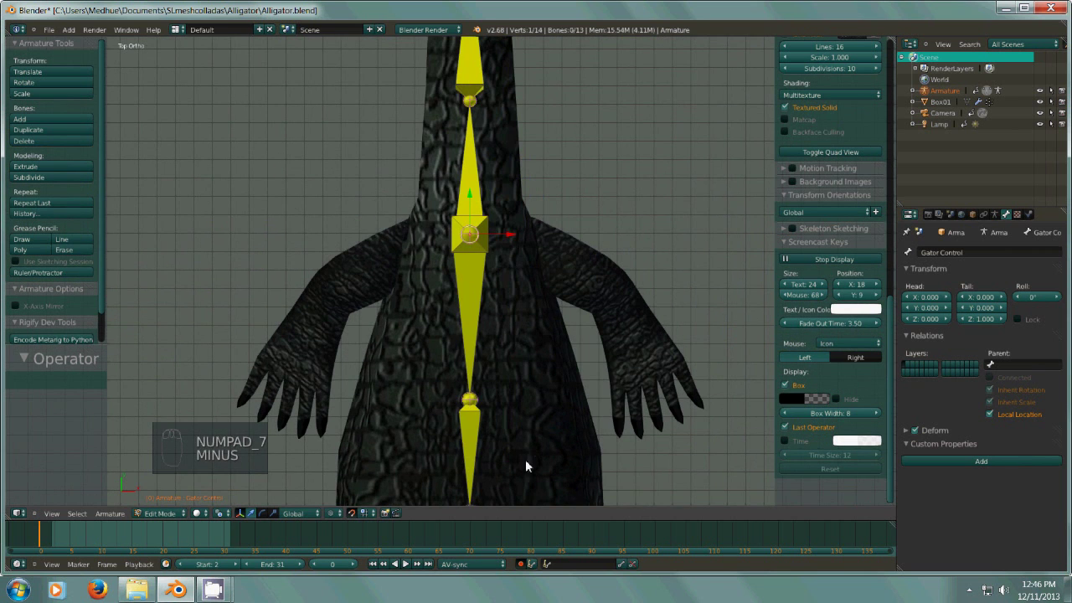
pyautogui.moveTo(563, 425); pyautogui.dragTo(575, 355, button='middle')
pyautogui.press('-')
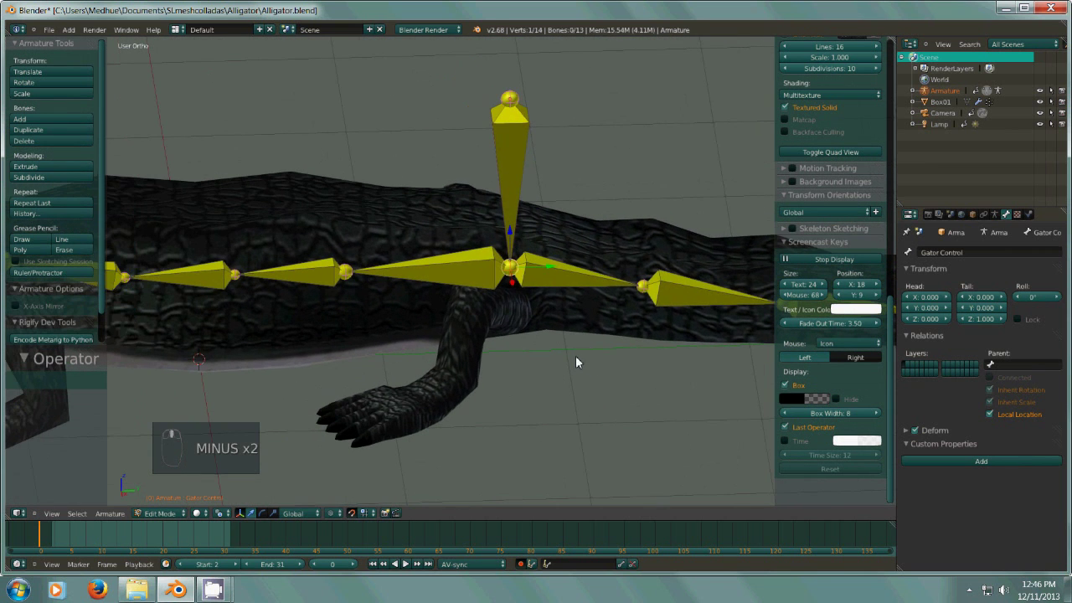
pyautogui.rightClick(512, 268)
pyautogui.rightClick(509, 269)
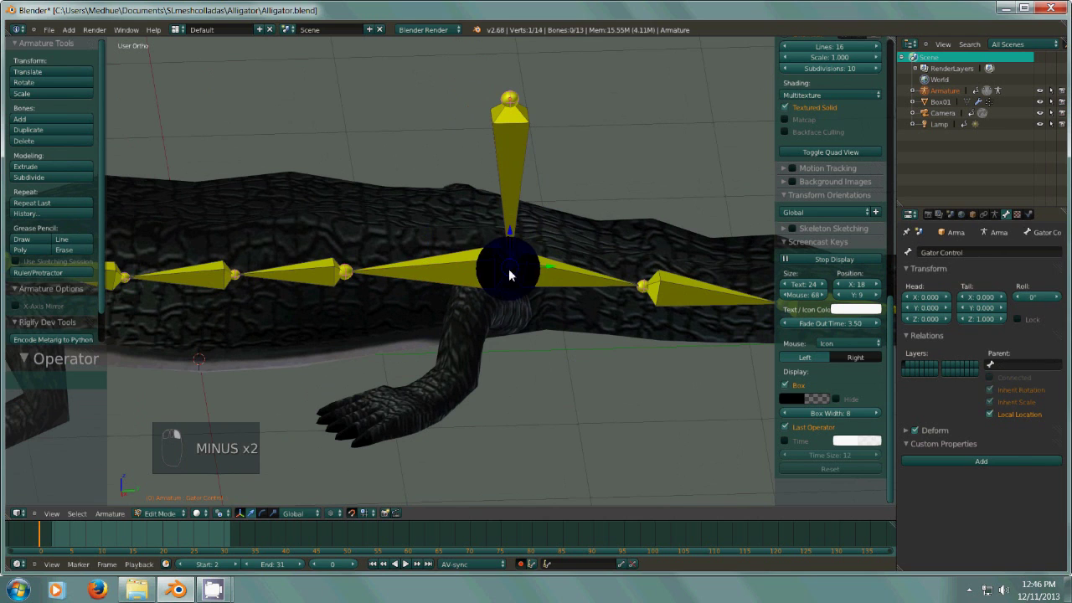
pyautogui.moveTo(531, 388); pyautogui.dragTo(612, 392, button='middle')
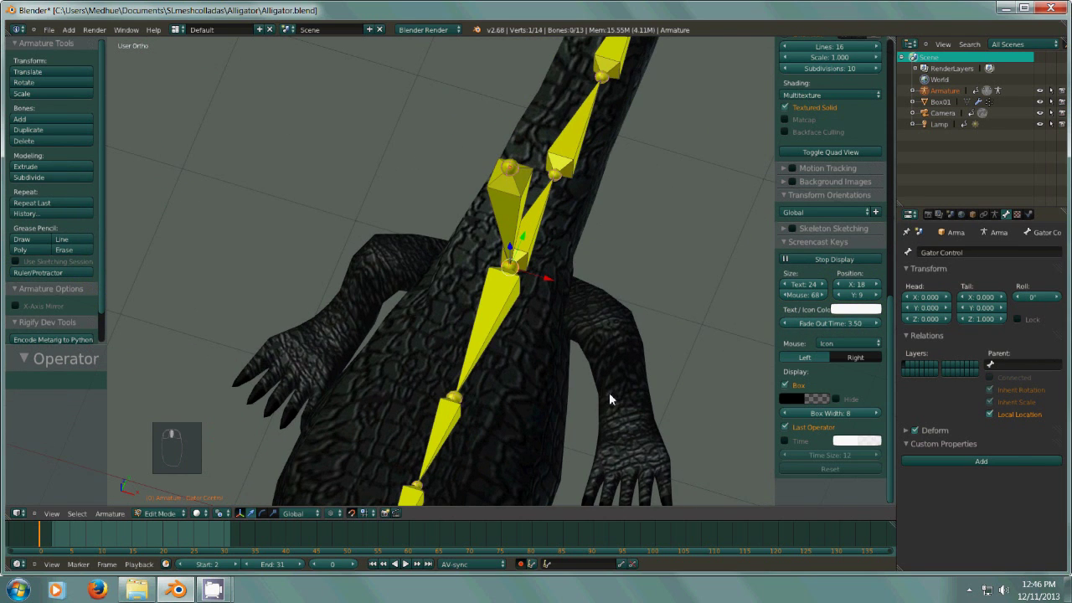
pyautogui.press('KP_7')
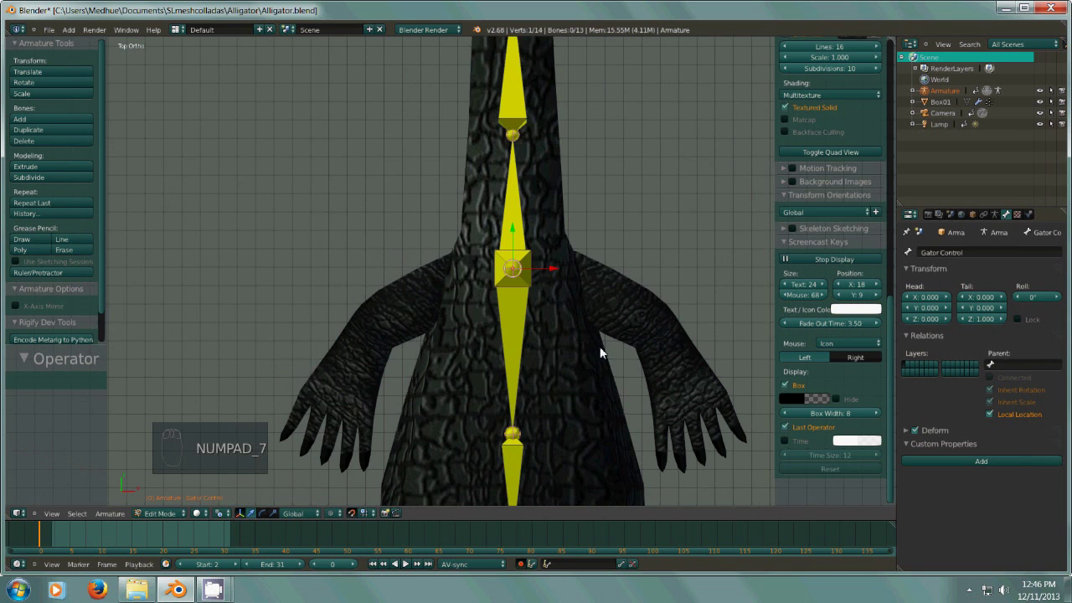
pyautogui.press('e')
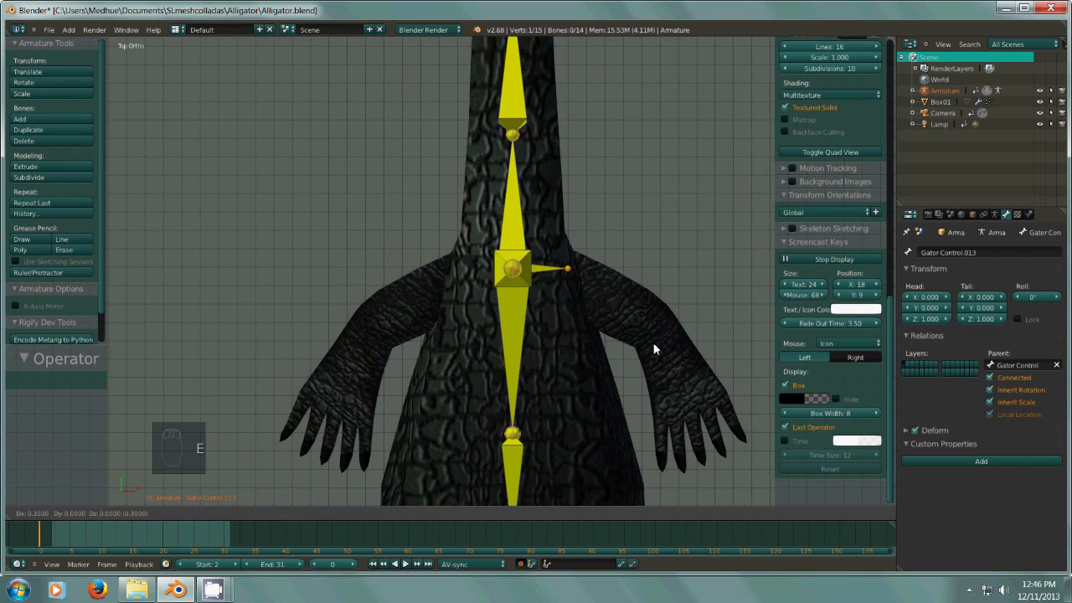
pyautogui.click(655, 350)
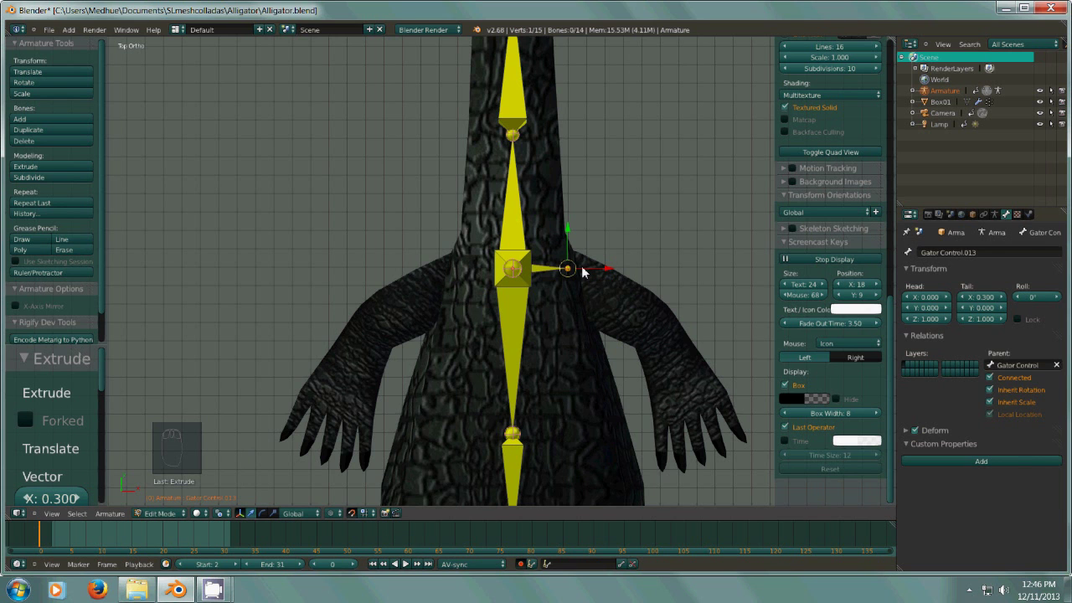
# - Extrude a matching hip bone 0.3 along negative X from the hip control bone's base toward the opposite hind leg
pyautogui.moveTo(540, 410); pyautogui.dragTo(481, 335, button='middle')
pyautogui.rightClick(532, 232)
pyautogui.moveTo(544, 272); pyautogui.dragTo(616, 365, button='middle')
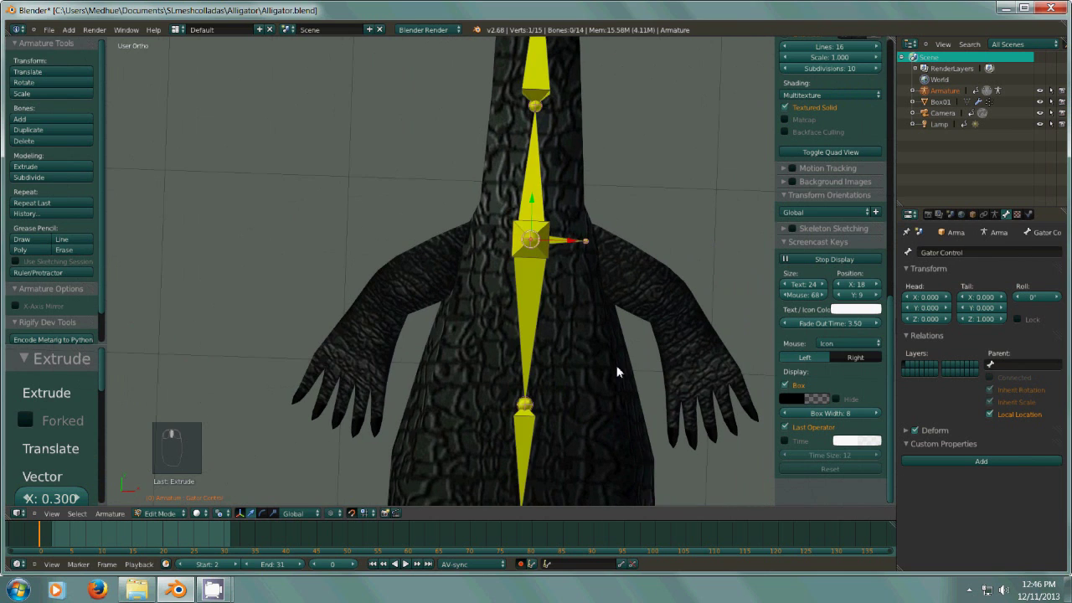
pyautogui.press('KP_7')
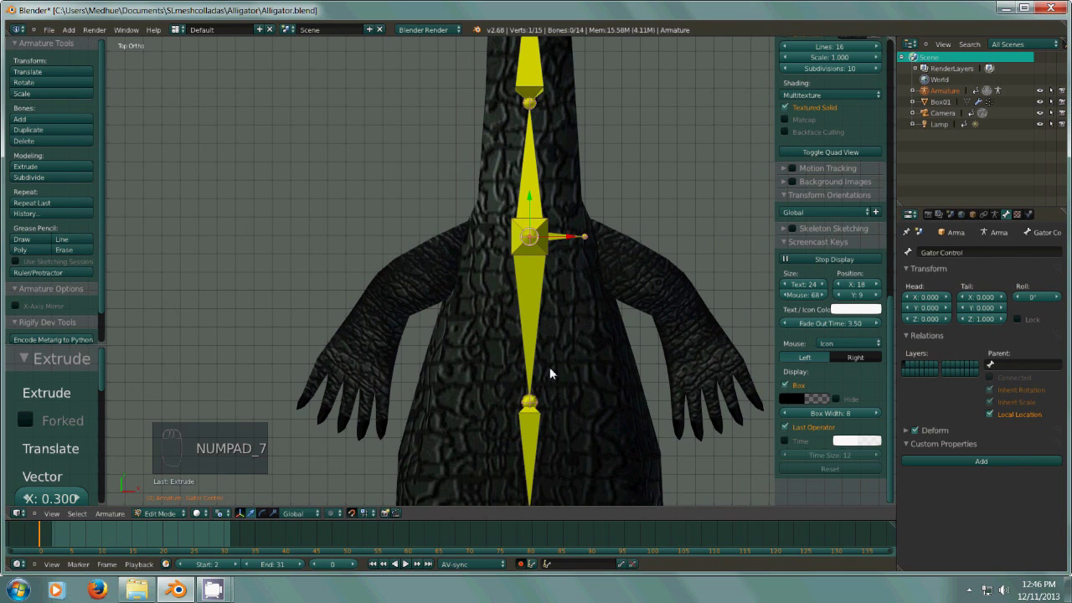
pyautogui.press('e')
pyautogui.click(493, 361)
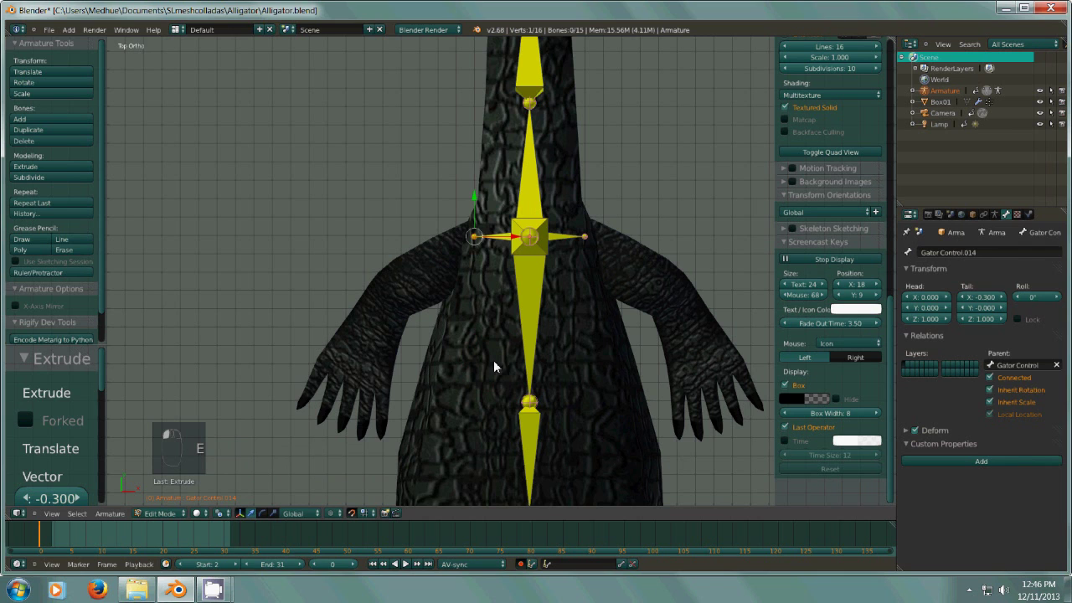
# - Lower both hip bone tips about 0.12 in total and shift them about 0.076 toward the head
pyautogui.rightClick(586, 238)
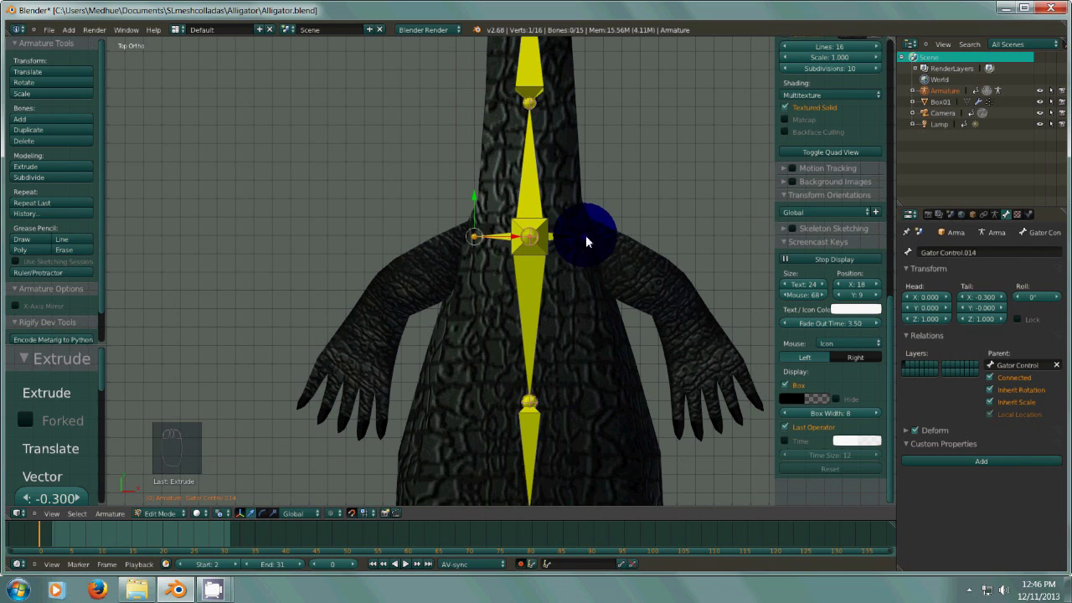
pyautogui.moveTo(595, 312); pyautogui.dragTo(439, 391, button='middle')
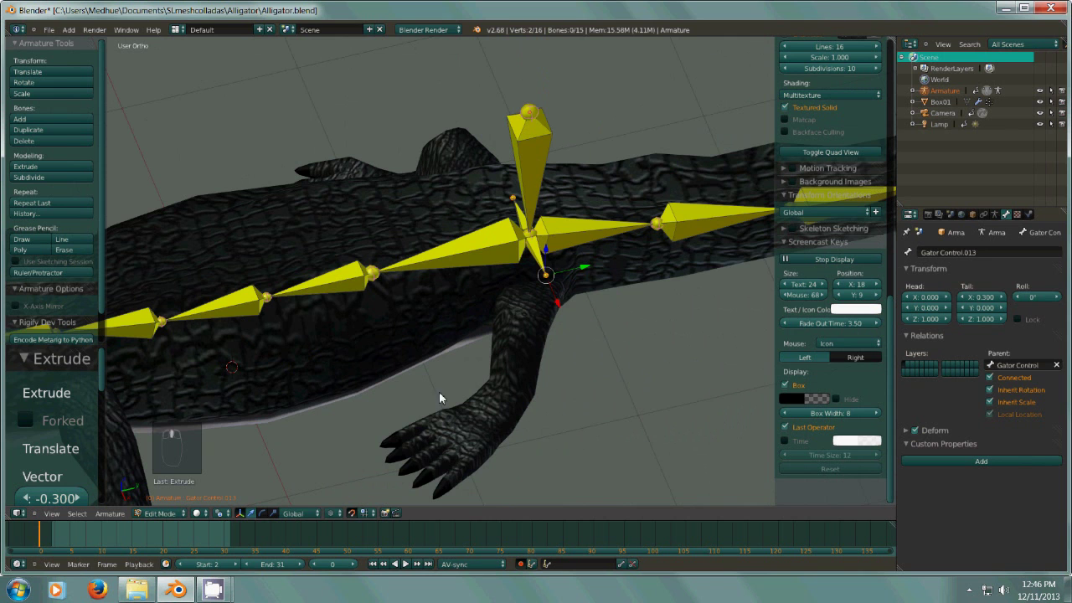
pyautogui.moveTo(430, 443); pyautogui.dragTo(479, 370, button='middle')
pyautogui.moveTo(574, 211); pyautogui.dragTo(573, 228)
pyautogui.moveTo(610, 297); pyautogui.dragTo(531, 382, button='middle')
pyautogui.moveTo(561, 309); pyautogui.dragTo(550, 307)
pyautogui.moveTo(550, 308); pyautogui.dragTo(452, 280, button='middle')
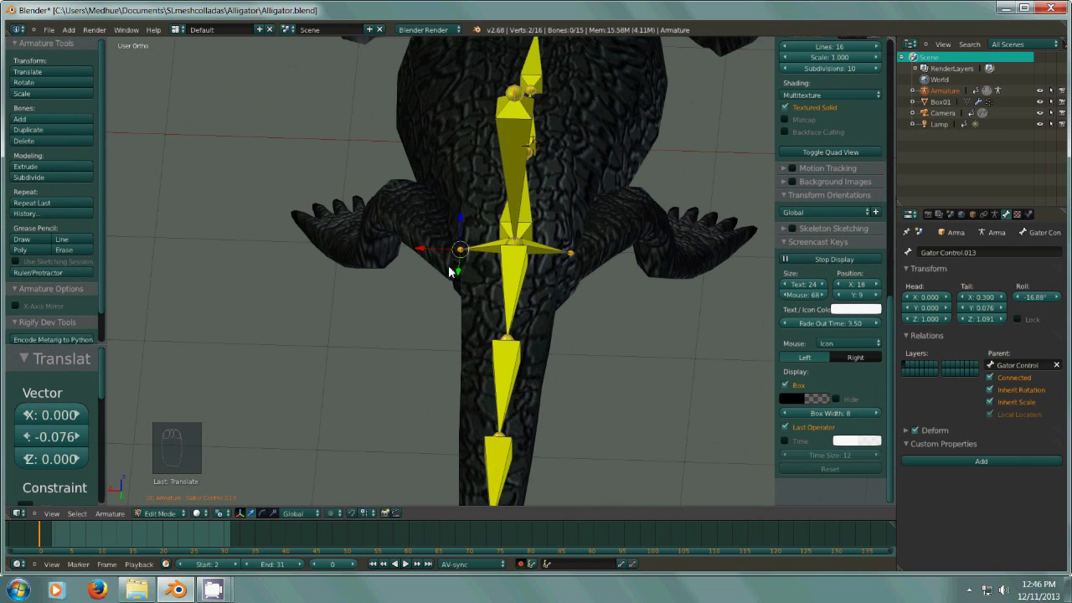
pyautogui.press('ctrl+KP_1')
pyautogui.moveTo(461, 219); pyautogui.dragTo(459, 219)
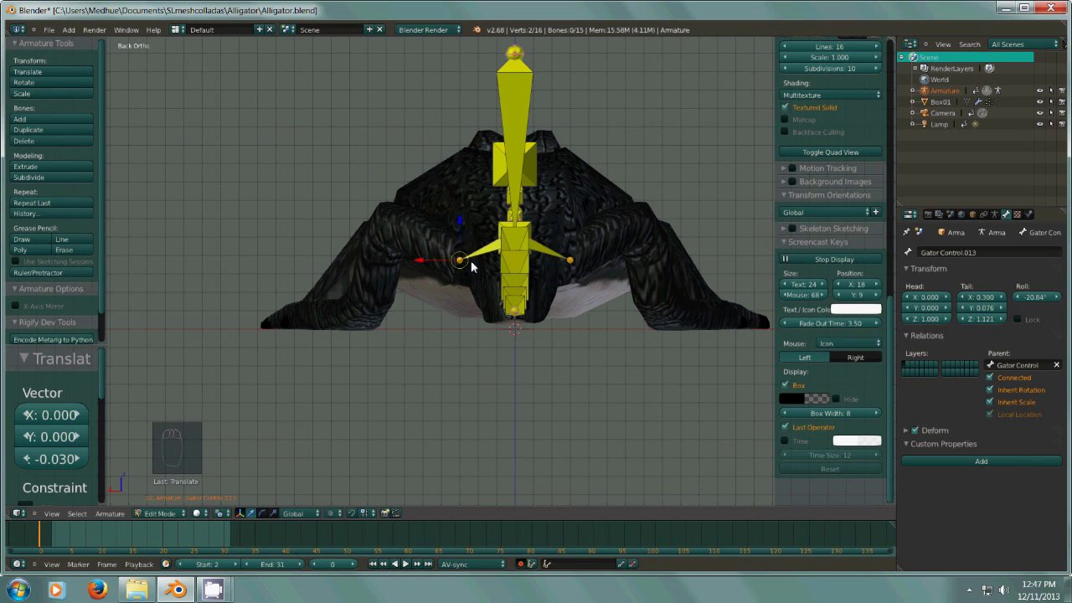
# - Bring the two hip bone tips closer together by scaling them about 0.828 along X
pyautogui.press('s')
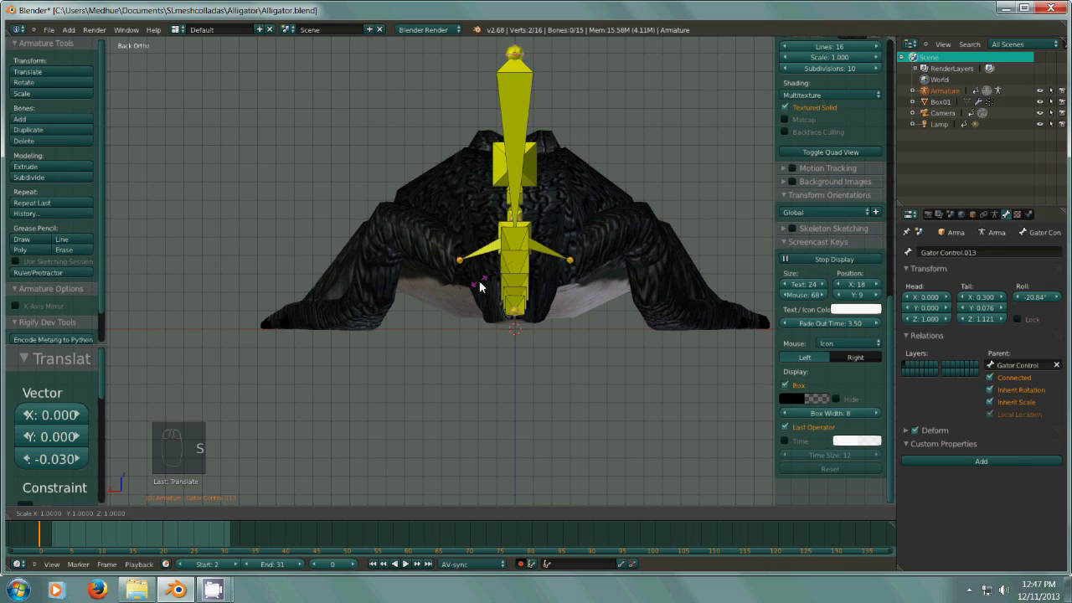
pyautogui.press('x')
pyautogui.click(490, 288)
pyautogui.moveTo(490, 287); pyautogui.dragTo(620, 302, button='middle')
# - Extrude thigh bones about 0.3 toward the head from both hip tips and spread their ends about 2.4 times along X
pyautogui.press('KP_3')
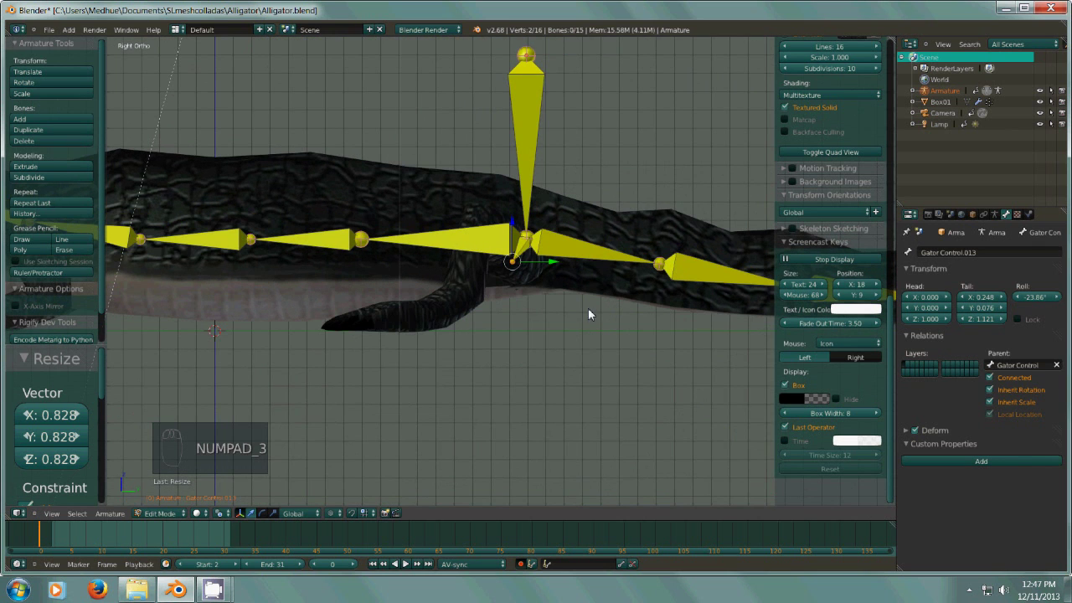
pyautogui.press('e')
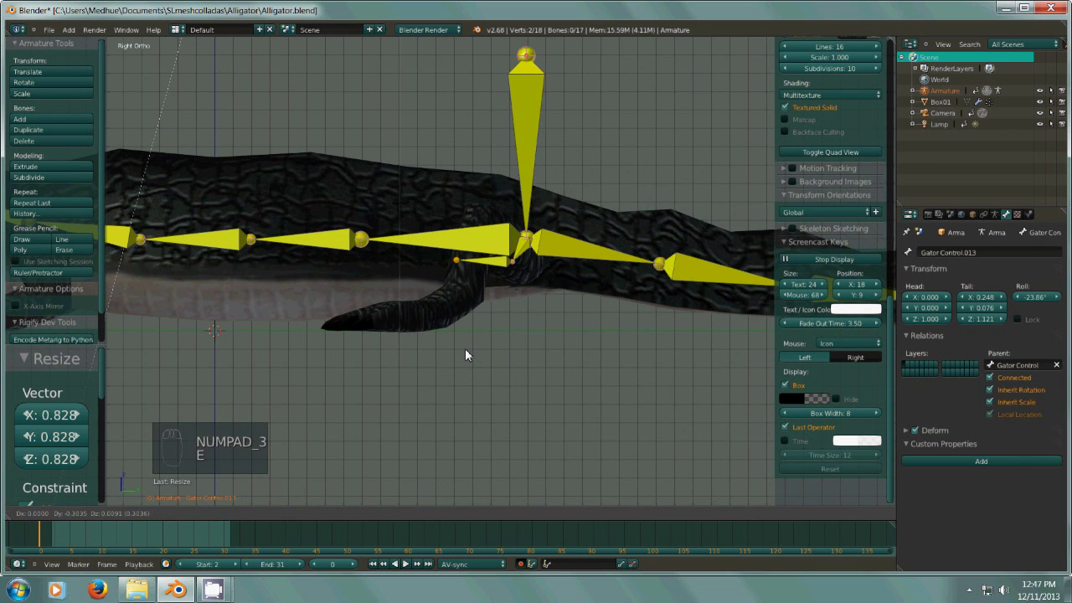
pyautogui.click(465, 349)
pyautogui.moveTo(491, 335); pyautogui.dragTo(620, 427, button='middle')
pyautogui.press('s')
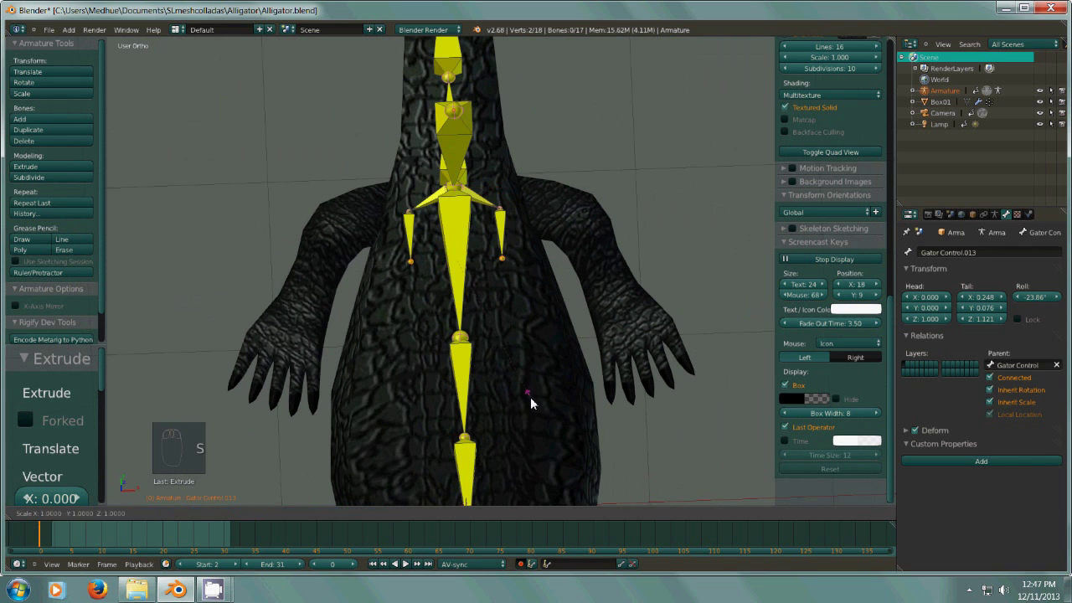
pyautogui.press('x')
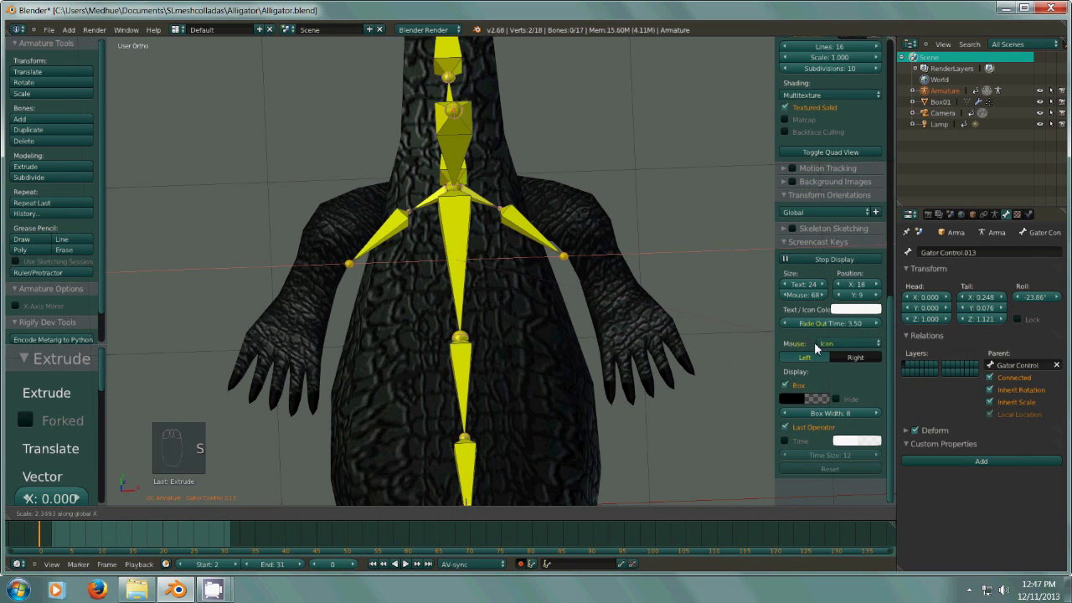
pyautogui.click(819, 348)
# - Raise both knee joints into the upper legs, shifting them about 0.182 toward the tail and lowering them again about 0.079
pyautogui.moveTo(818, 349); pyautogui.dragTo(694, 305, button='middle')
pyautogui.moveTo(390, 206); pyautogui.dragTo(387, 160)
pyautogui.moveTo(414, 218); pyautogui.dragTo(521, 315, button='middle')
pyautogui.moveTo(450, 333); pyautogui.dragTo(449, 364)
pyautogui.moveTo(449, 363); pyautogui.dragTo(468, 262, button='middle')
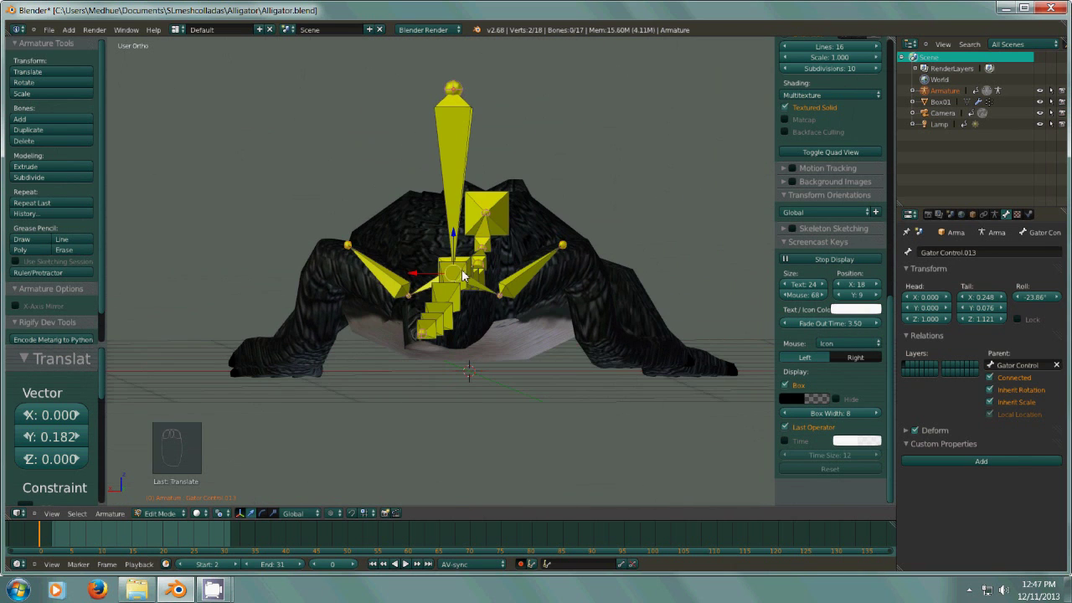
pyautogui.moveTo(452, 237); pyautogui.dragTo(449, 255)
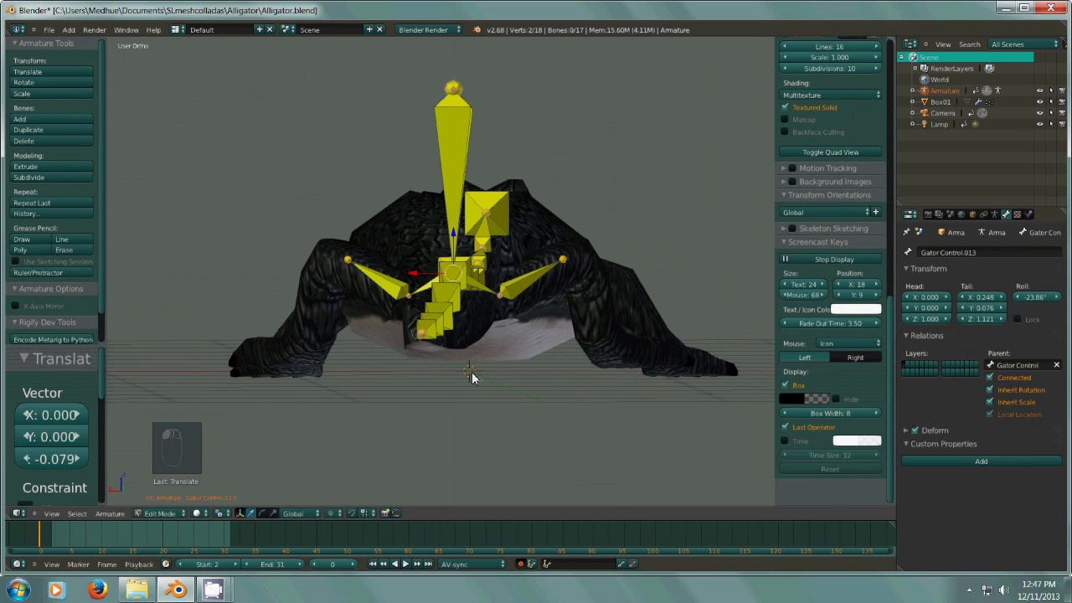
# - Spread the knee joints by a scale of about 1.137 along X and shift them about 0.055 toward the head
pyautogui.press('s')
pyautogui.press('x')
pyautogui.click(519, 378)
pyautogui.moveTo(520, 377); pyautogui.dragTo(521, 515, button='middle')
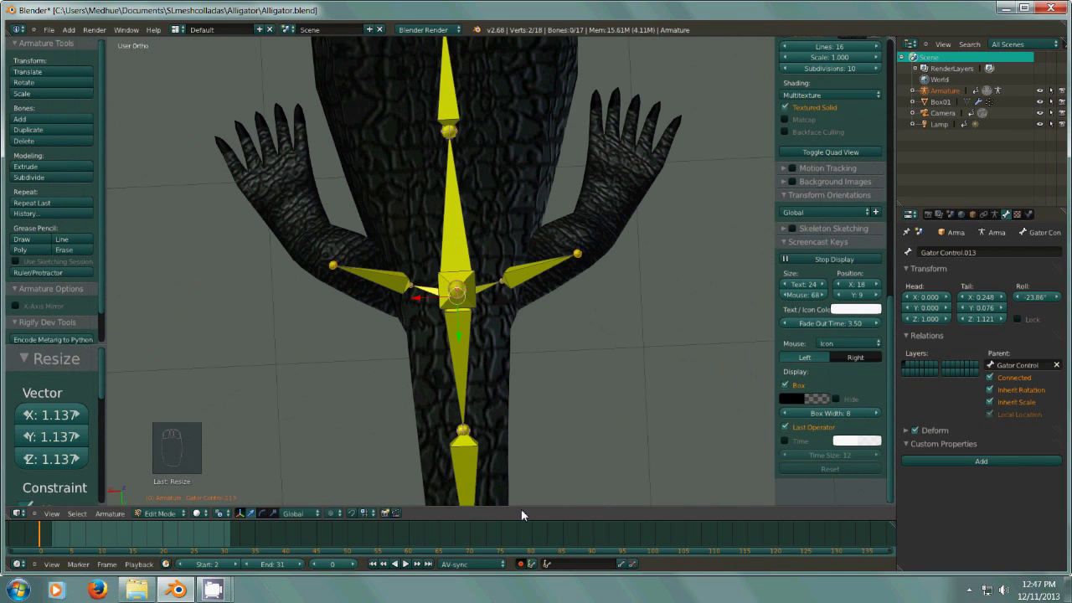
pyautogui.moveTo(459, 336); pyautogui.dragTo(469, 356)
pyautogui.moveTo(469, 356); pyautogui.dragTo(566, 275, button='middle')
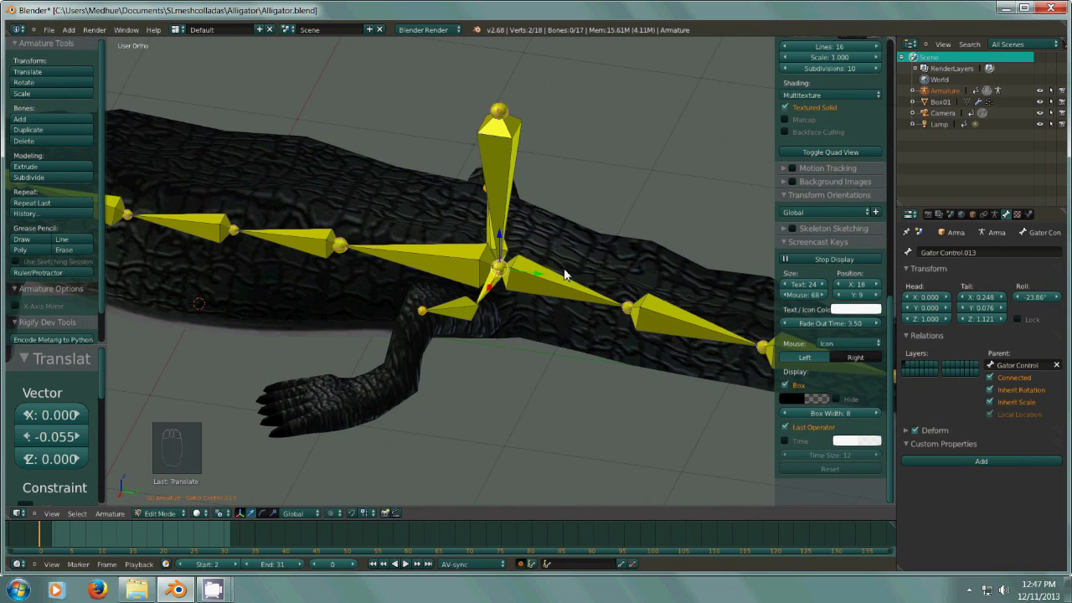
# - Extrude lower-leg bones from both knees and lower their end joints about 0.32 toward the ankles
pyautogui.press('KP_3')
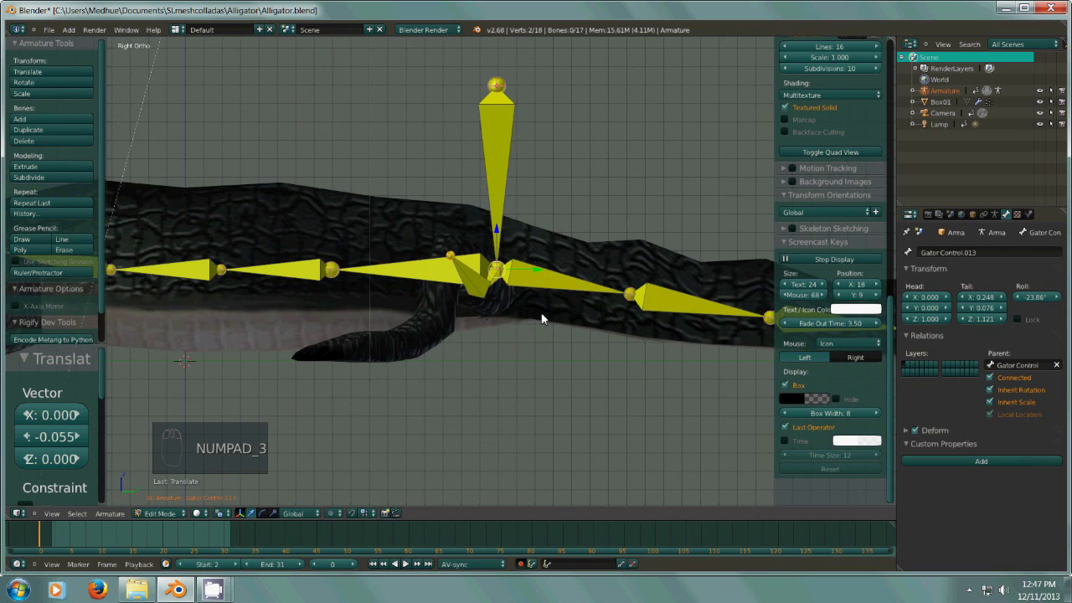
pyautogui.press('e')
pyautogui.click(481, 318)
pyautogui.moveTo(480, 318); pyautogui.dragTo(591, 430, button='middle')
pyautogui.moveTo(592, 376); pyautogui.dragTo(506, 243, button='middle')
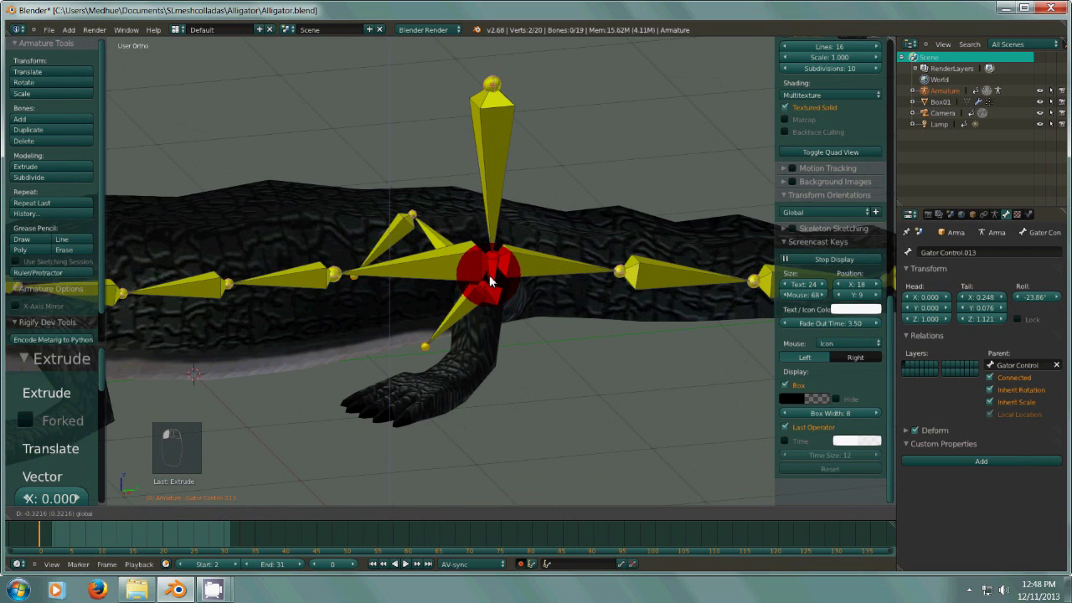
pyautogui.click(491, 280)
pyautogui.moveTo(491, 279); pyautogui.dragTo(597, 362, button='middle')
# - Scale the ankle joints apart along X and reposition them inside the lower legs, shifting them about 0.064 along Y
pyautogui.press('s')
pyautogui.press('x')
pyautogui.click(632, 350)
pyautogui.moveTo(631, 350); pyautogui.dragTo(508, 318, button='middle')
pyautogui.moveTo(519, 280); pyautogui.dragTo(561, 286)
pyautogui.moveTo(561, 287); pyautogui.dragTo(506, 291, button='middle')
pyautogui.moveTo(494, 239); pyautogui.dragTo(534, 274)
# - Bring the ankle joints closer together with a scale of about 0.894 along X
pyautogui.moveTo(533, 287); pyautogui.dragTo(685, 379, button='middle')
pyautogui.press('s')
pyautogui.press('x')
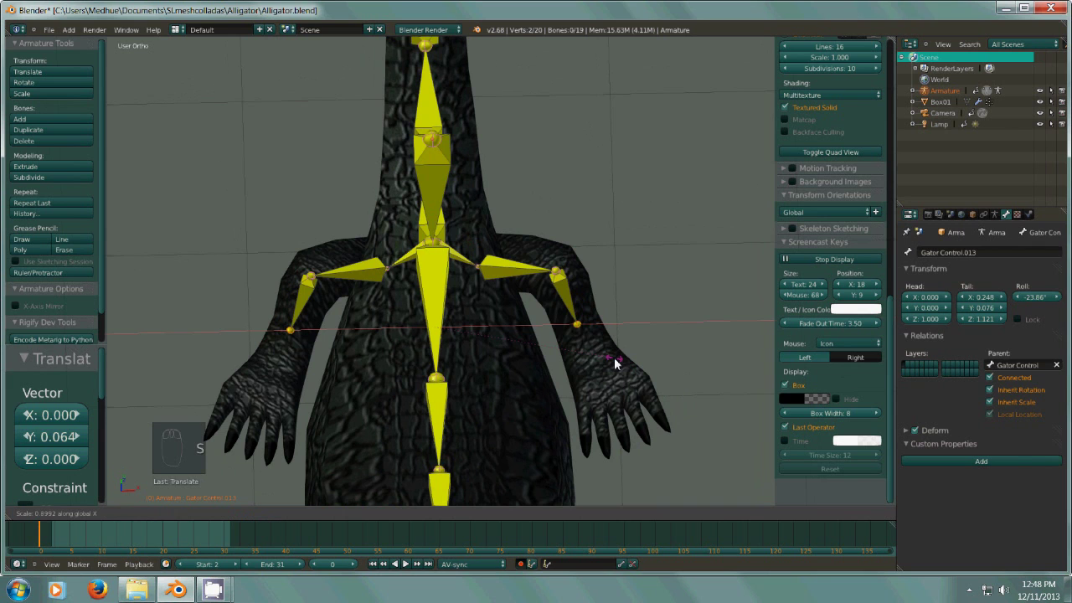
pyautogui.click(614, 357)
pyautogui.moveTo(613, 358); pyautogui.dragTo(514, 310, button='middle')
# - Extrude foot bones about 0.37 toward the head from both ankles and lower their ends into the feet
pyautogui.press('KP_3')
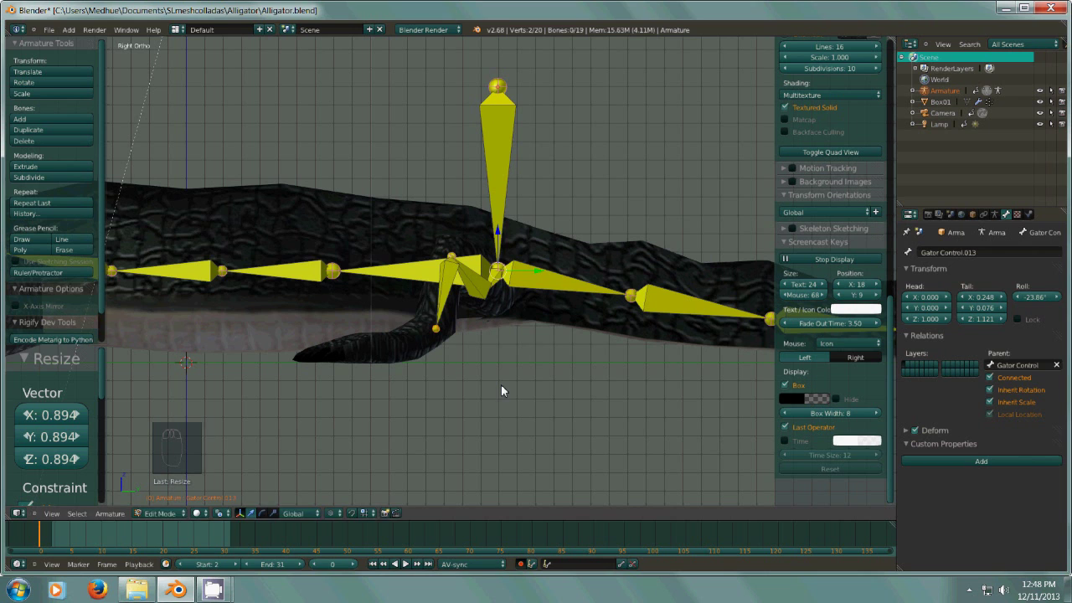
pyautogui.press('e')
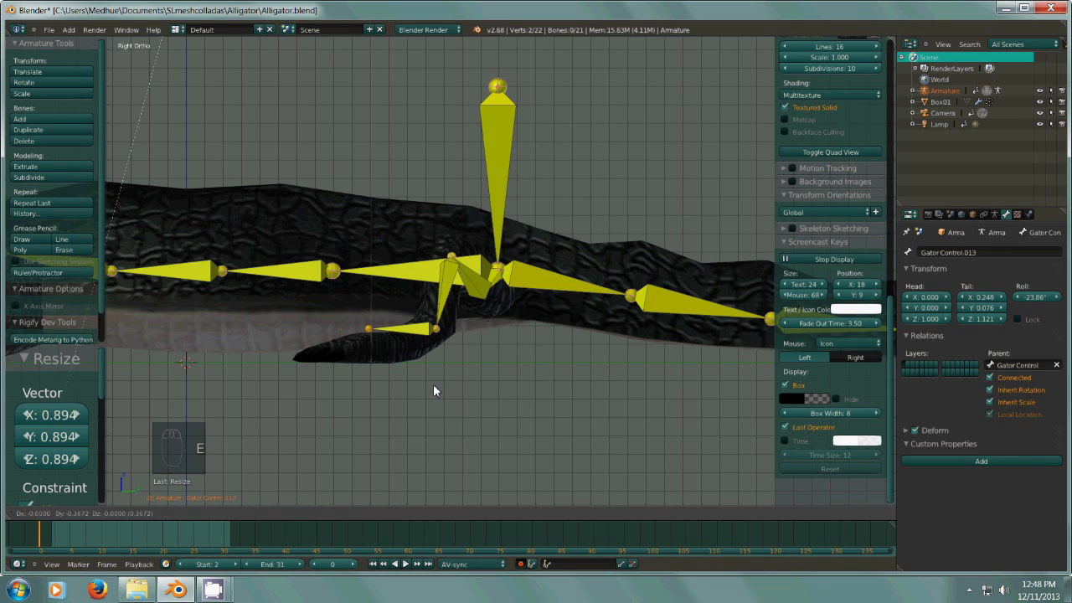
pyautogui.click(434, 384)
pyautogui.moveTo(497, 235); pyautogui.dragTo(493, 255)
# - Spread the foot bone ends by a scale of about 1.21 along X and shift them about 0.028 toward the tail
pyautogui.moveTo(481, 356); pyautogui.dragTo(604, 423, button='middle')
pyautogui.press('s')
pyautogui.press('x')
pyautogui.click(659, 411)
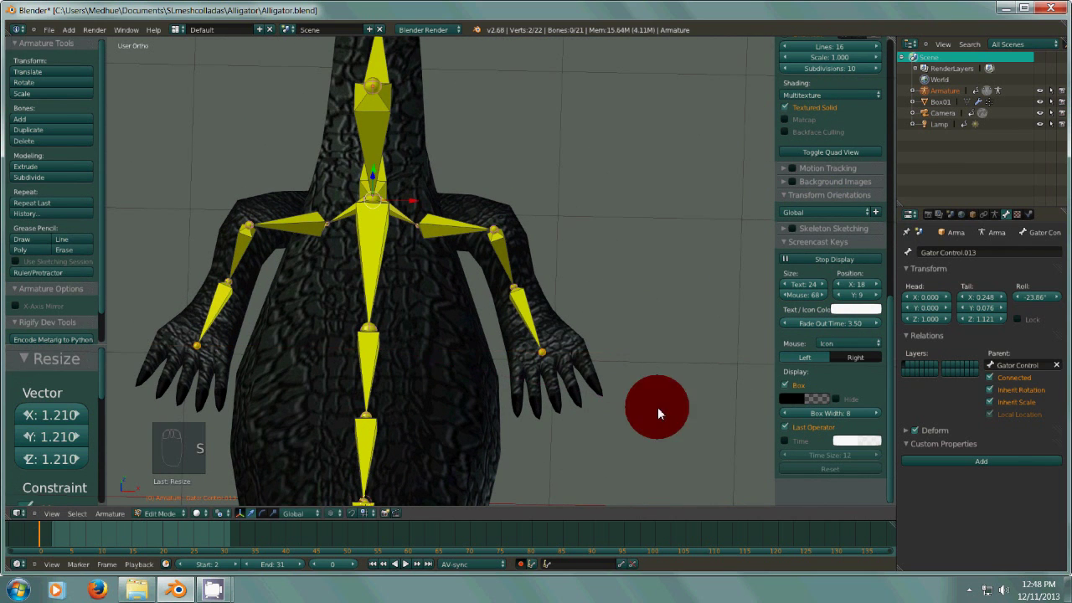
pyautogui.moveTo(474, 325); pyautogui.dragTo(461, 227, button='middle')
pyautogui.press('g')
pyautogui.click(490, 203)
# - Extrude toe bones forward from both foot bone ends and spread their tips by a scale of about 1.108 along X
pyautogui.press('KP_3')
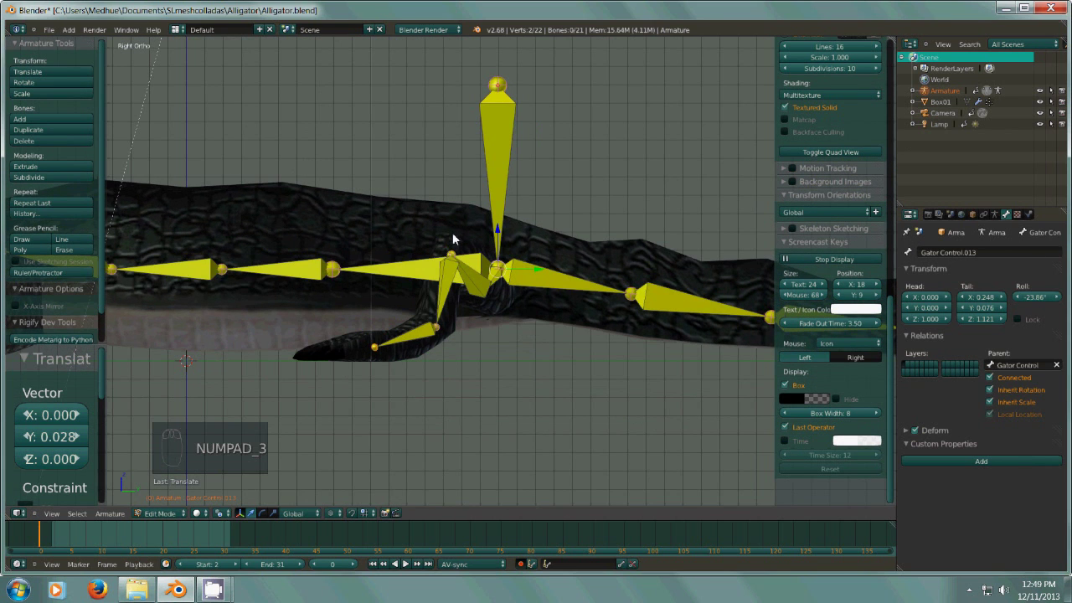
pyautogui.press('e')
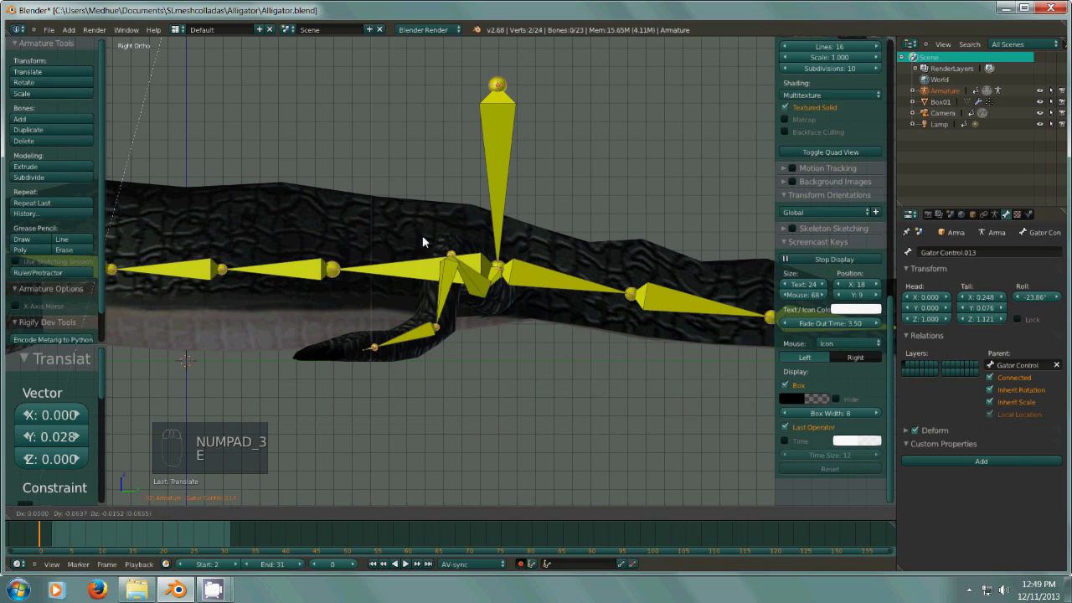
pyautogui.click(397, 236)
pyautogui.moveTo(397, 235); pyautogui.dragTo(448, 395, button='middle')
pyautogui.press('s')
pyautogui.press('x')
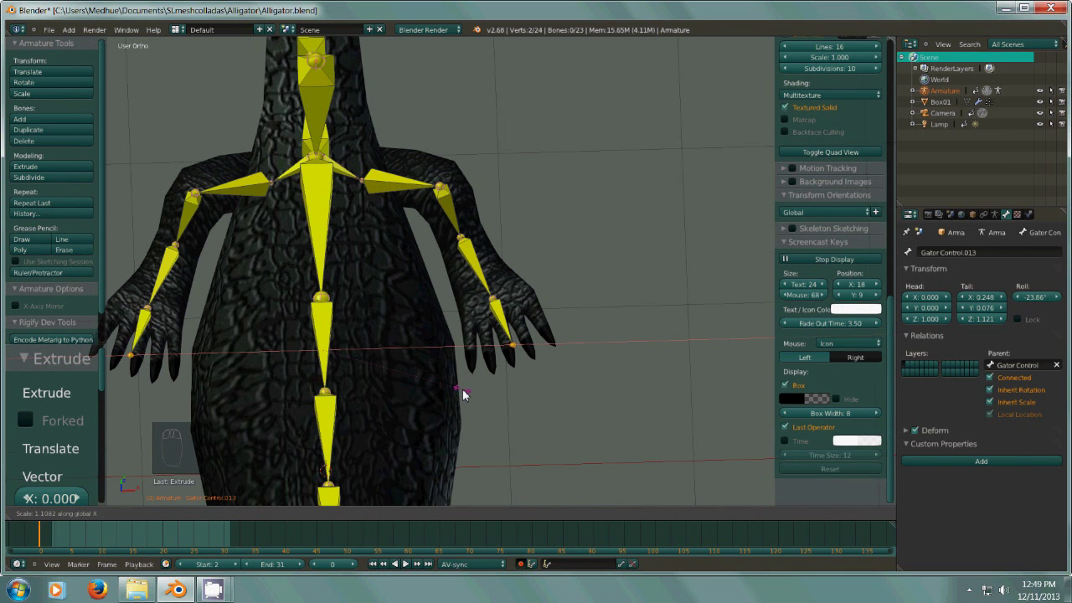
pyautogui.click(462, 391)
pyautogui.moveTo(591, 429); pyautogui.dragTo(490, 383, button='middle')
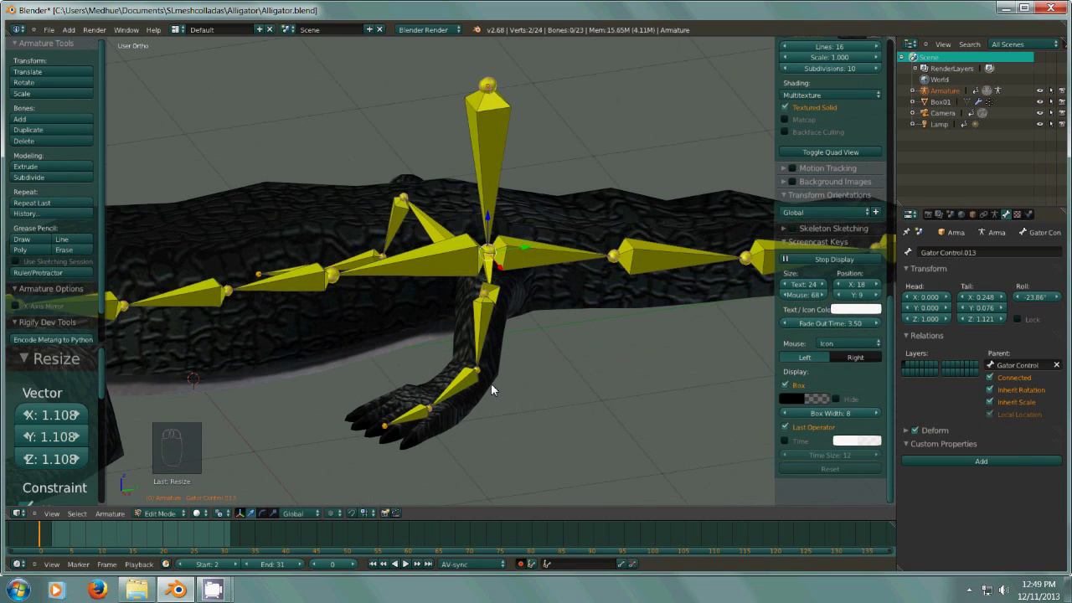
# - With snapping on, extrude two shoulder bones 0.3 outward along X, one to each side, from the spine joint between the front legs
pyautogui.press('-')
pyautogui.keyDown('shift'); pyautogui.moveTo(452, 352); pyautogui.dragTo(681, 335, button='middle'); pyautogui.keyUp('shift')
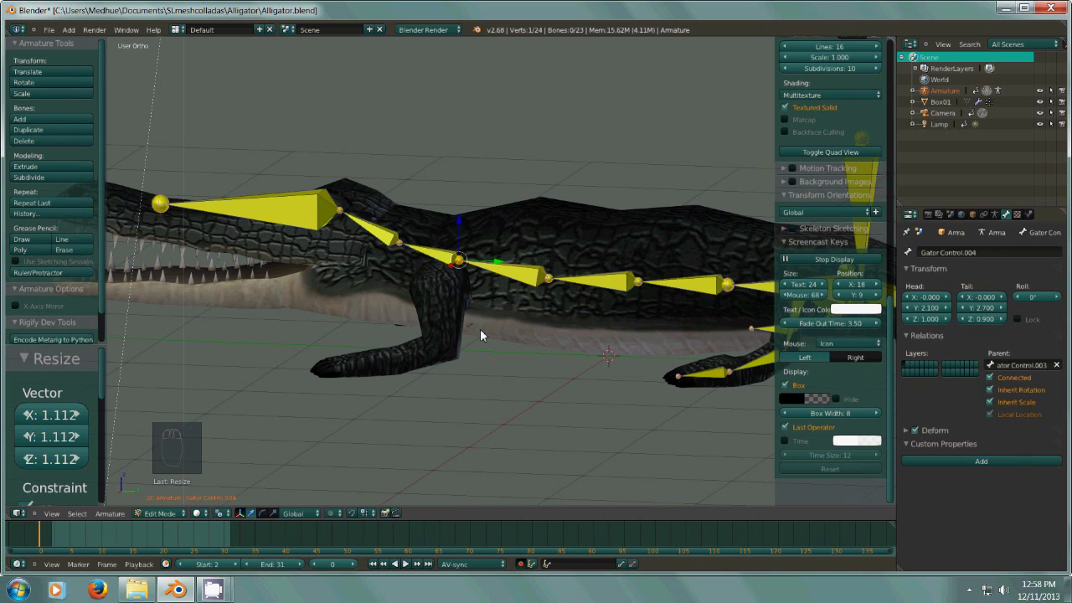
pyautogui.press('KP_7')
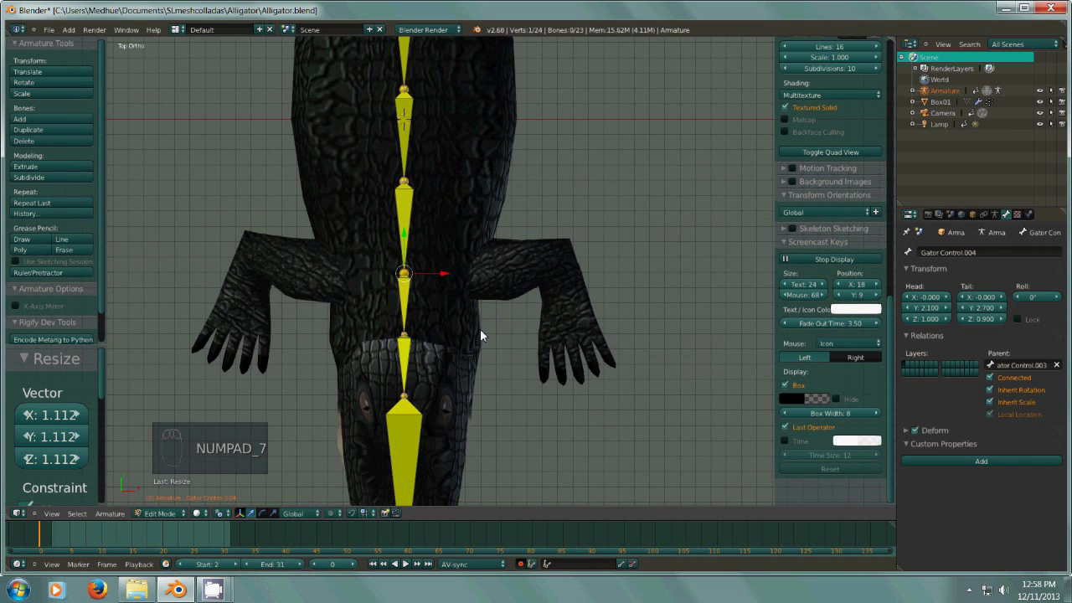
pyautogui.click(351, 512)
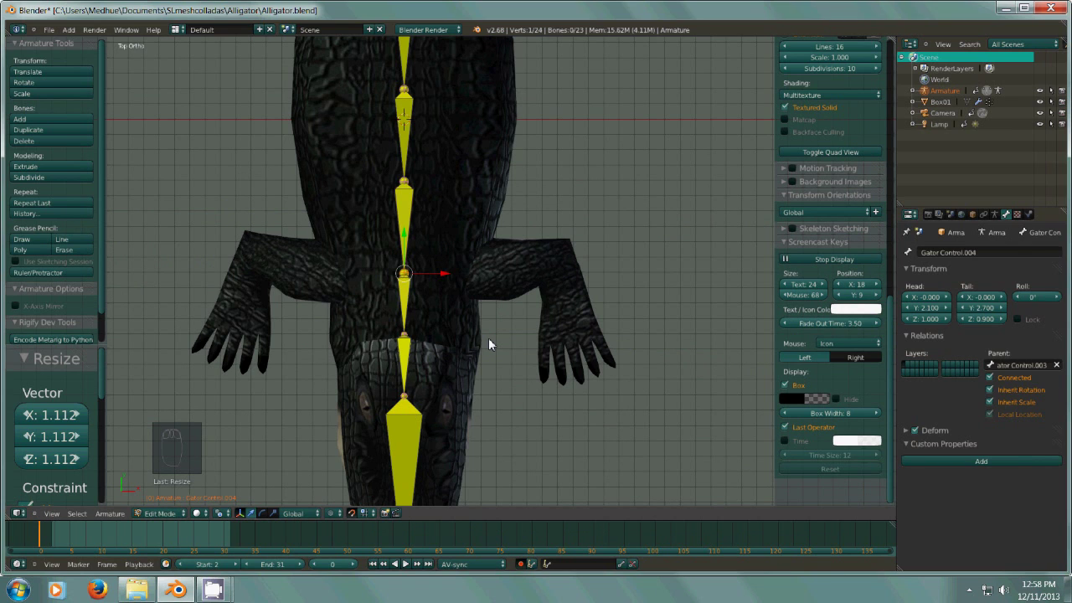
pyautogui.press('e')
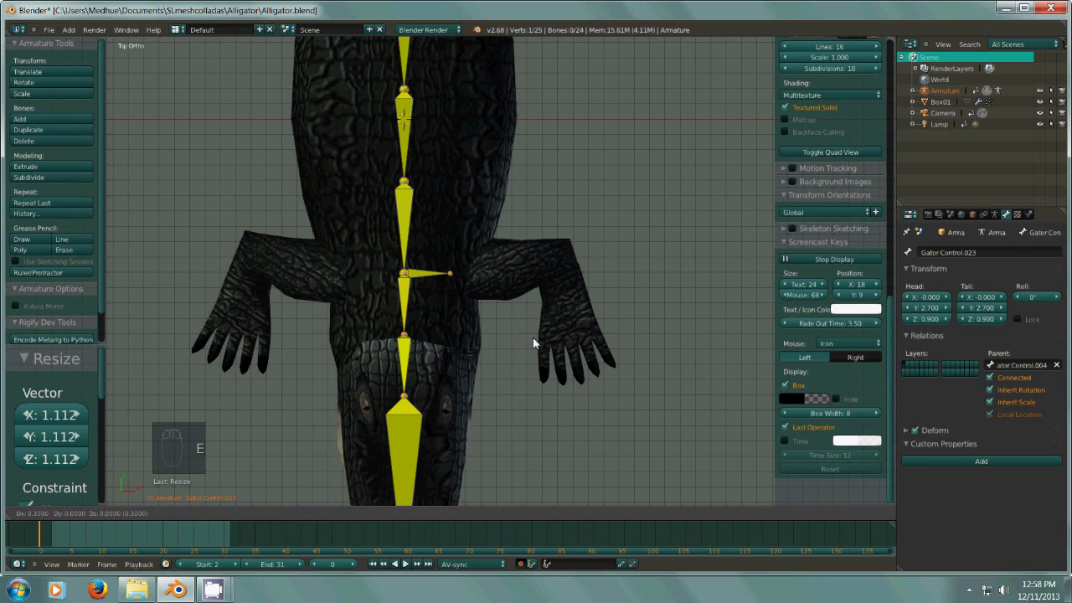
pyautogui.click(537, 337)
pyautogui.click(403, 273)
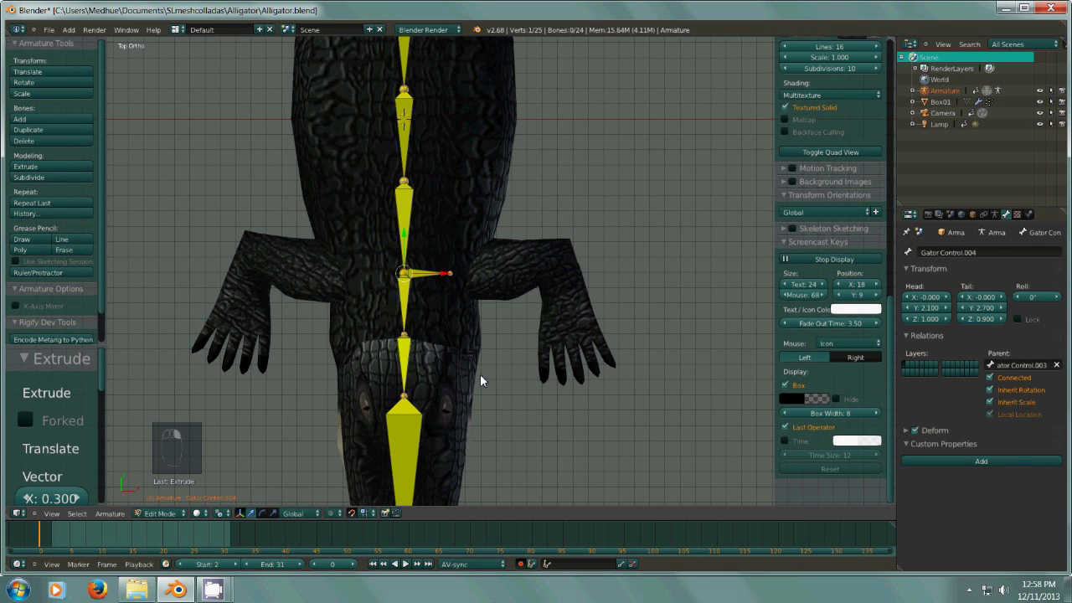
pyautogui.press('e')
pyautogui.click(437, 367)
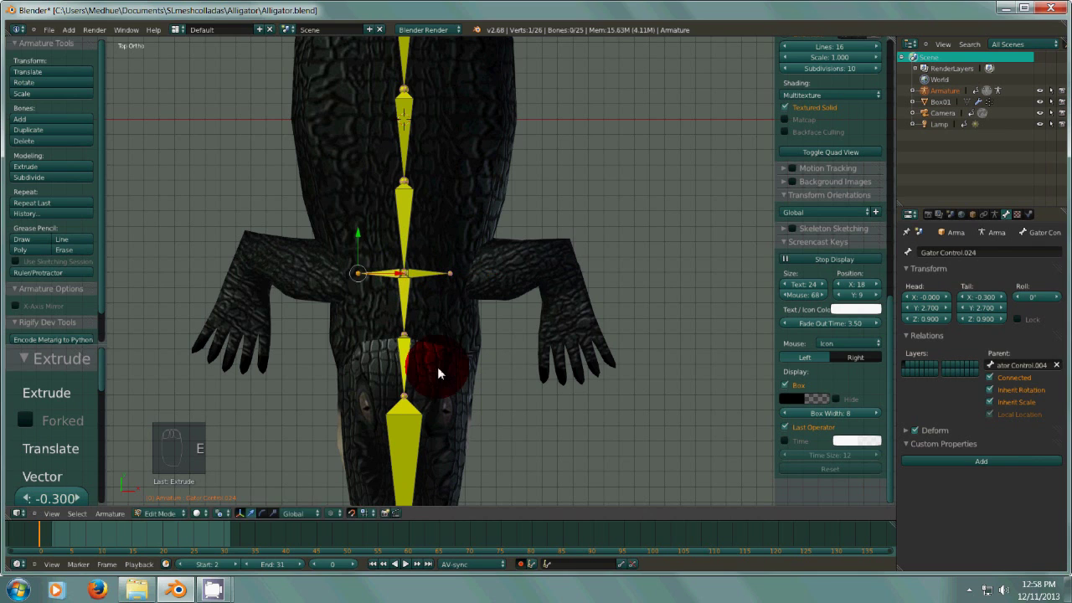
# - Lower both shoulder bone tips by about 0.066 and shift them about 0.029 toward the head
pyautogui.click(450, 275)
pyautogui.moveTo(501, 372); pyautogui.dragTo(462, 327, button='middle')
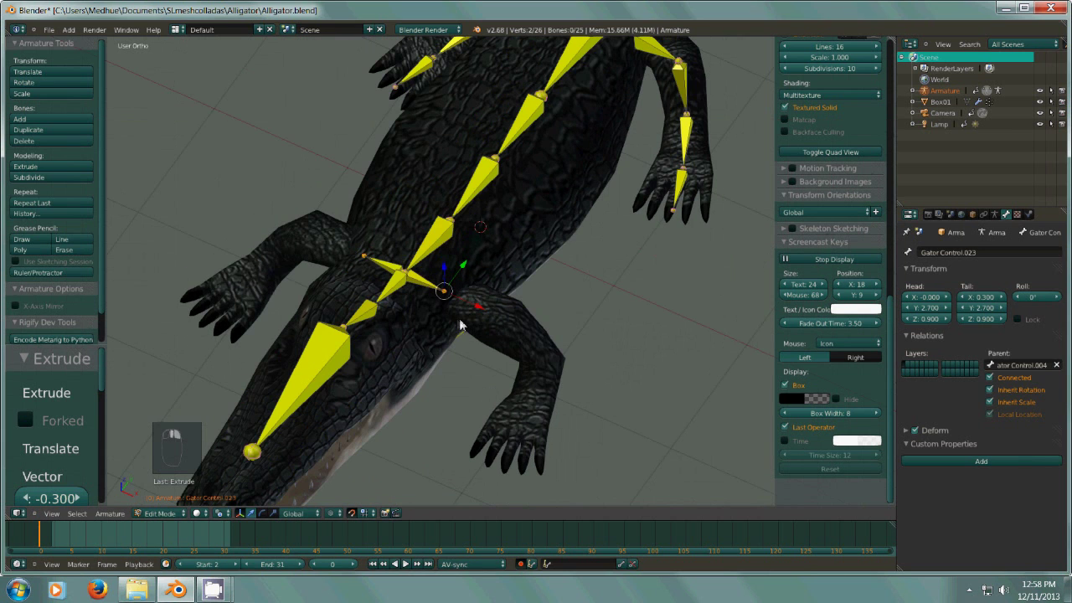
pyautogui.moveTo(455, 372); pyautogui.dragTo(519, 432, button='middle')
pyautogui.moveTo(510, 390); pyautogui.dragTo(491, 295, button='middle')
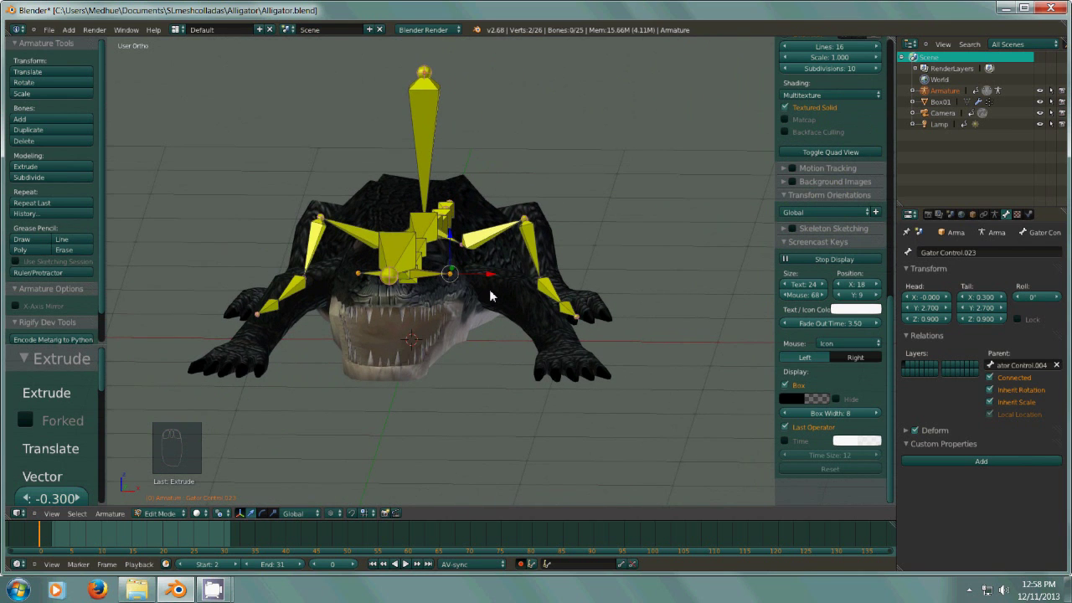
pyautogui.moveTo(450, 235); pyautogui.dragTo(449, 244)
pyautogui.moveTo(459, 283); pyautogui.dragTo(462, 395, button='middle')
pyautogui.moveTo(450, 245); pyautogui.dragTo(453, 256)
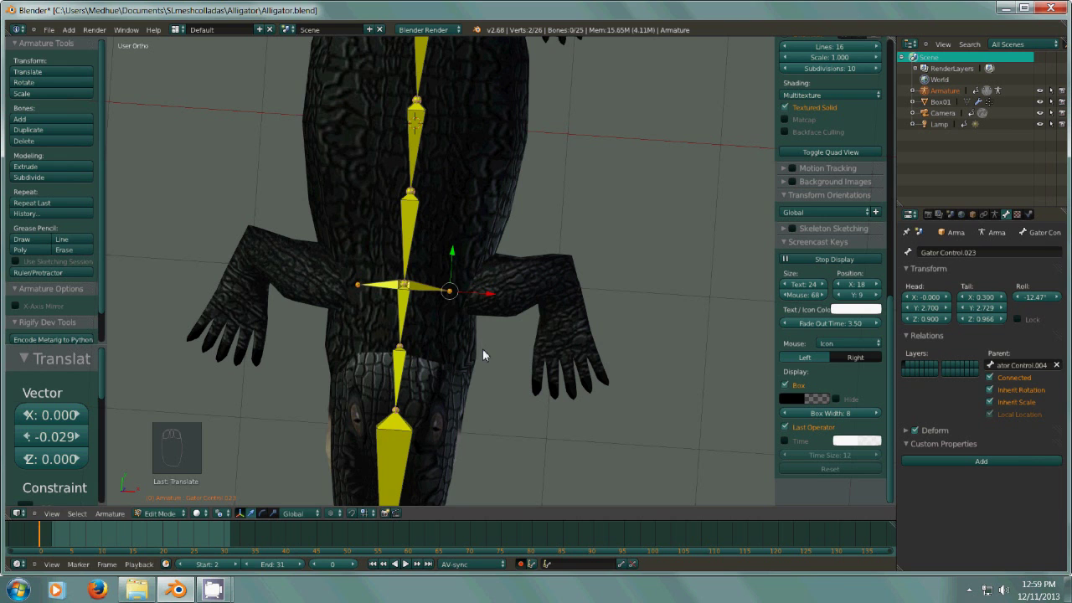
# - Extrude a bone from each shoulder tip and spread the new ends outward along X into the front legs
pyautogui.press('KP_3')
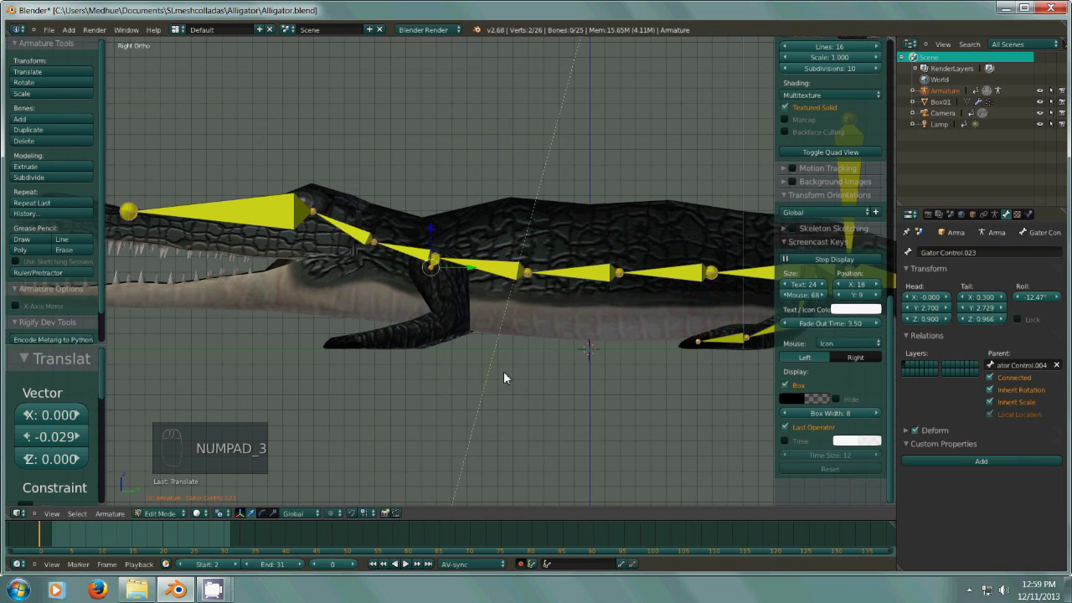
pyautogui.press('e')
pyautogui.click(442, 374)
pyautogui.moveTo(441, 371); pyautogui.dragTo(527, 412, button='middle')
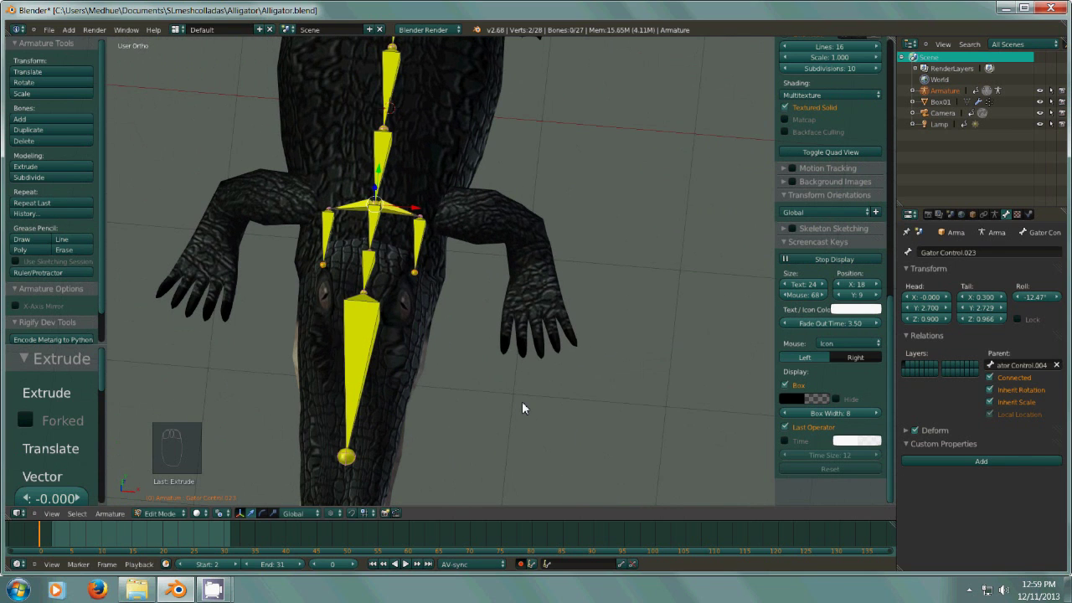
pyautogui.press('s')
pyautogui.press('x')
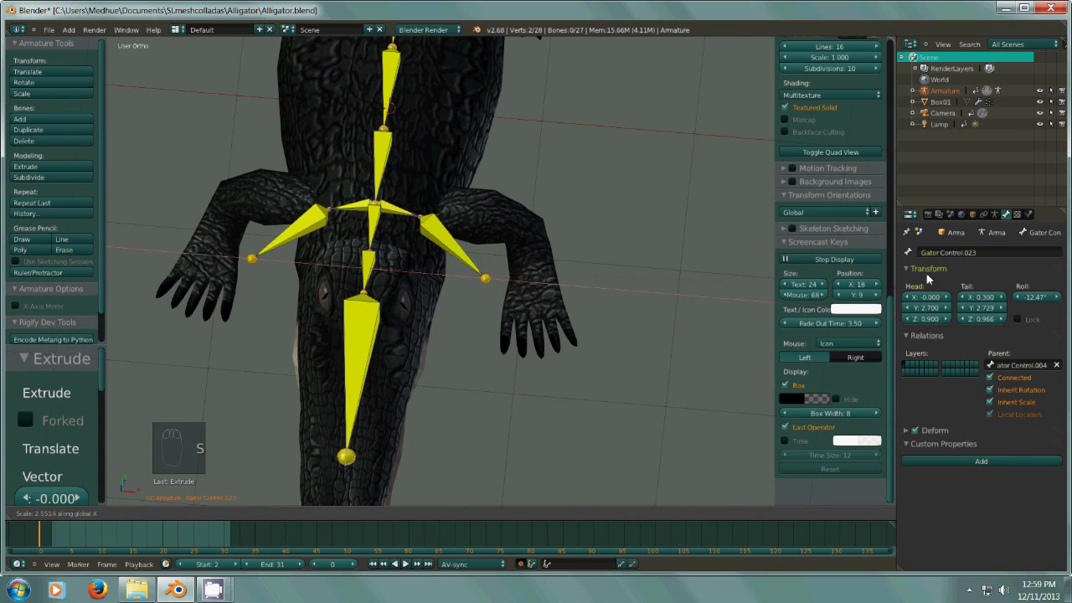
pyautogui.click(967, 261)
# - Shift the ends of the new front leg bones toward the tail and rescale their spacing along X
pyautogui.moveTo(391, 184); pyautogui.dragTo(372, 109)
pyautogui.press('s')
pyautogui.press('x')
pyautogui.click(392, 239)
# - Lower the ends of the new front leg bones by about 0.055 and shift them 0.033 toward the tail
pyautogui.moveTo(430, 299); pyautogui.dragTo(447, 246, button='middle')
pyautogui.moveTo(376, 161); pyautogui.dragTo(378, 167)
pyautogui.moveTo(448, 238); pyautogui.dragTo(362, 282, button='middle')
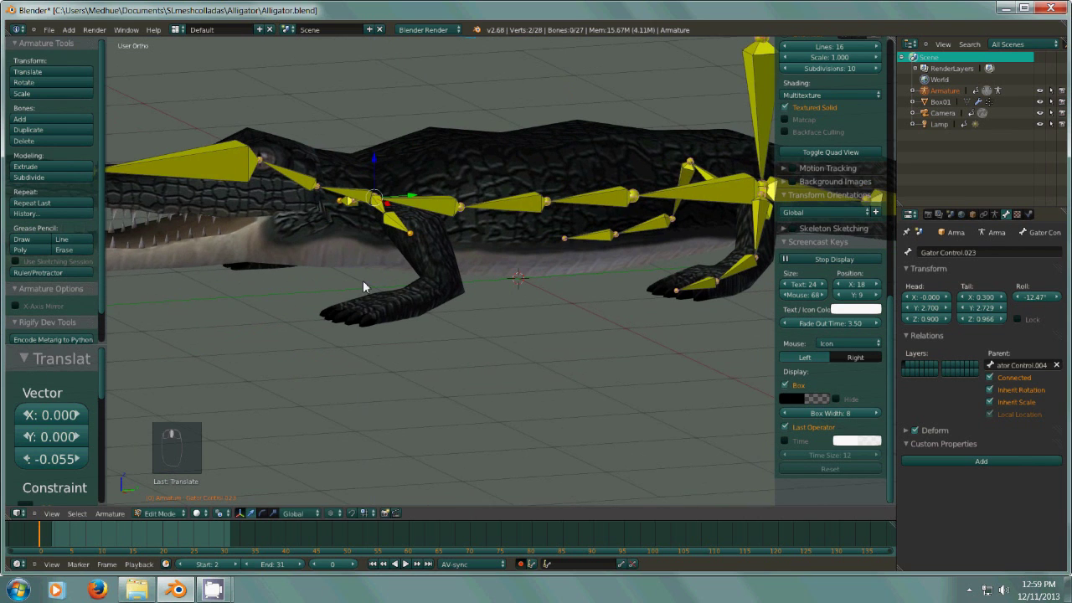
pyautogui.press('KP_3')
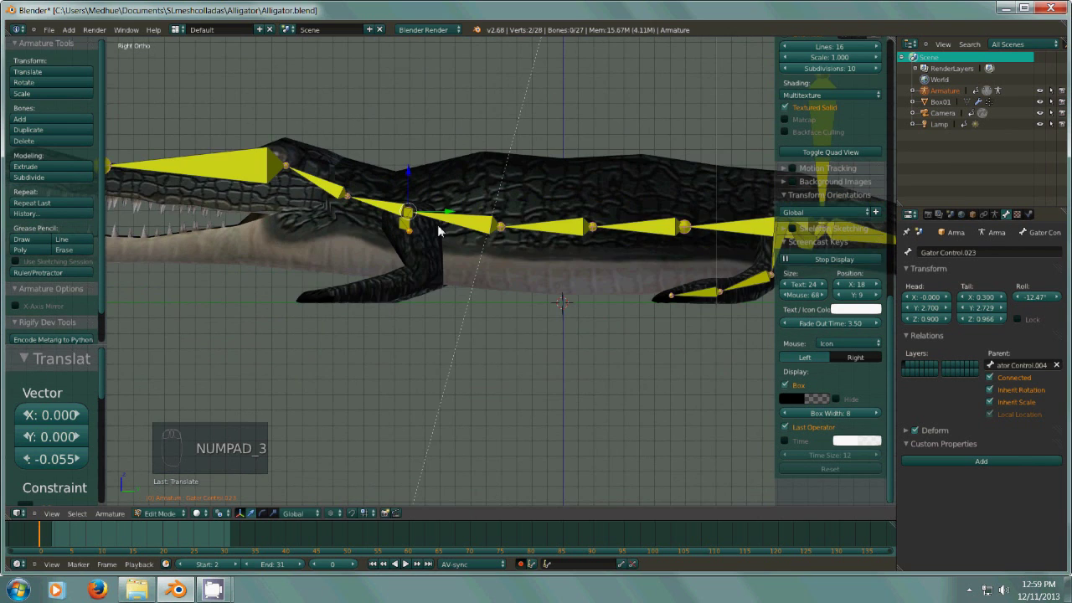
pyautogui.moveTo(449, 216); pyautogui.dragTo(450, 248)
pyautogui.moveTo(449, 248); pyautogui.dragTo(458, 387, button='middle')
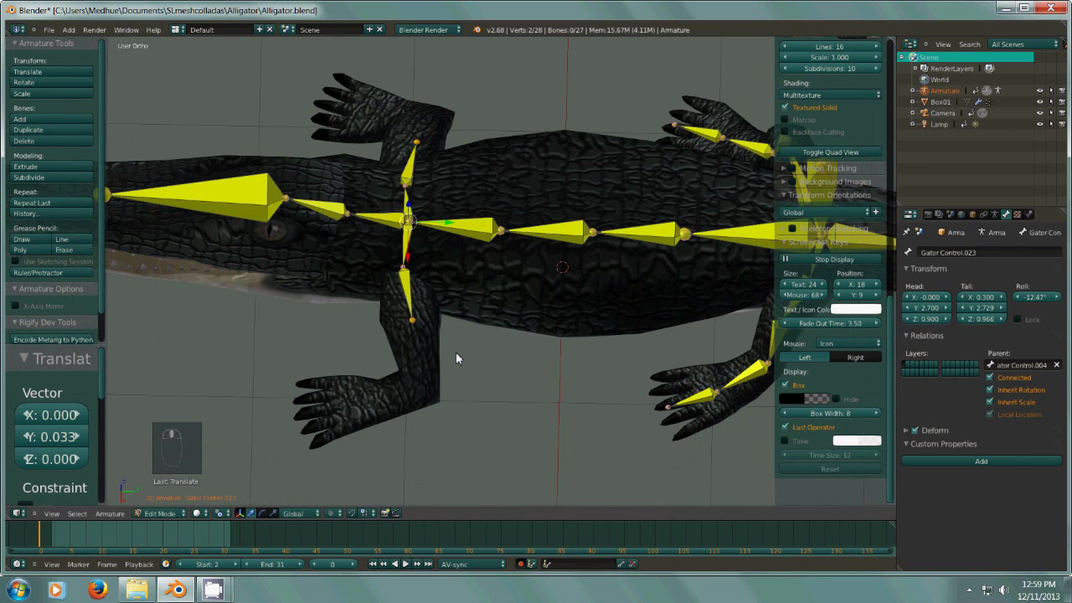
# - Extrude the next pair of front leg bones downward toward the elbows and spread their ends along X
pyautogui.press('KP_3')
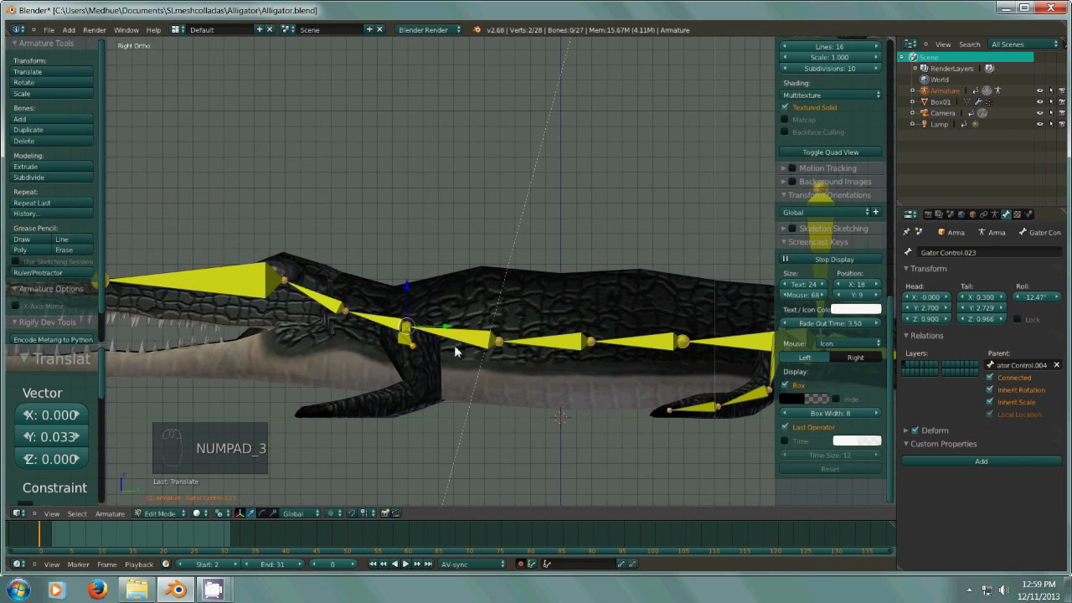
pyautogui.press('e')
pyautogui.click(409, 377)
pyautogui.moveTo(409, 377); pyautogui.dragTo(494, 415, button='middle')
pyautogui.press('s')
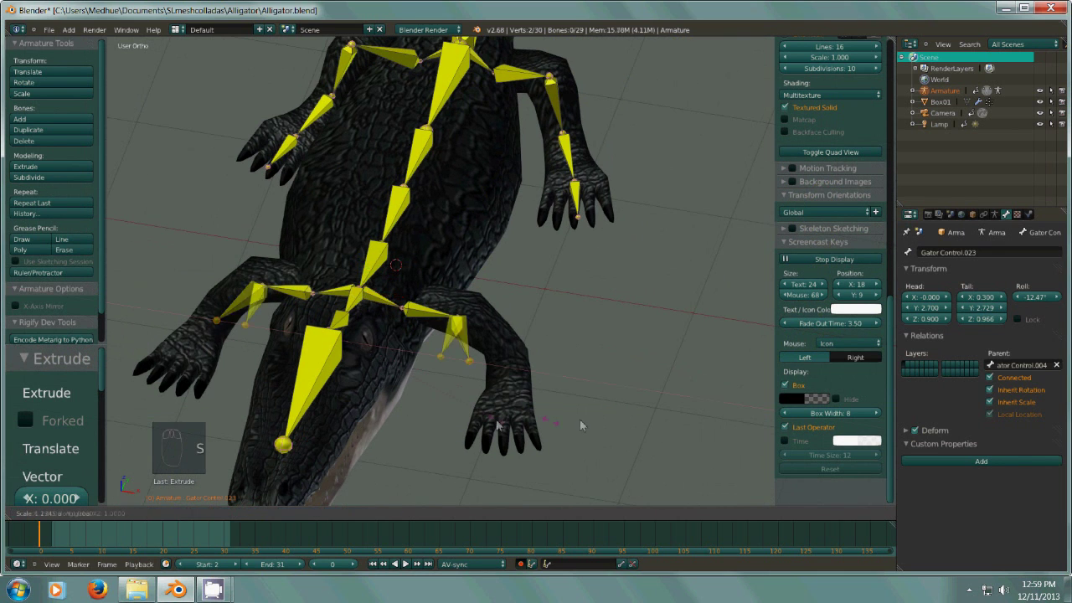
pyautogui.click(610, 423)
# - Shift the elbow joints toward the tail by about 0.301 and a further 0.211, and bring them together with a scale of about 0.918 along X
pyautogui.moveTo(610, 422); pyautogui.dragTo(403, 331, button='middle')
pyautogui.moveTo(433, 293); pyautogui.dragTo(476, 283)
pyautogui.moveTo(501, 339); pyautogui.dragTo(460, 303, button='middle')
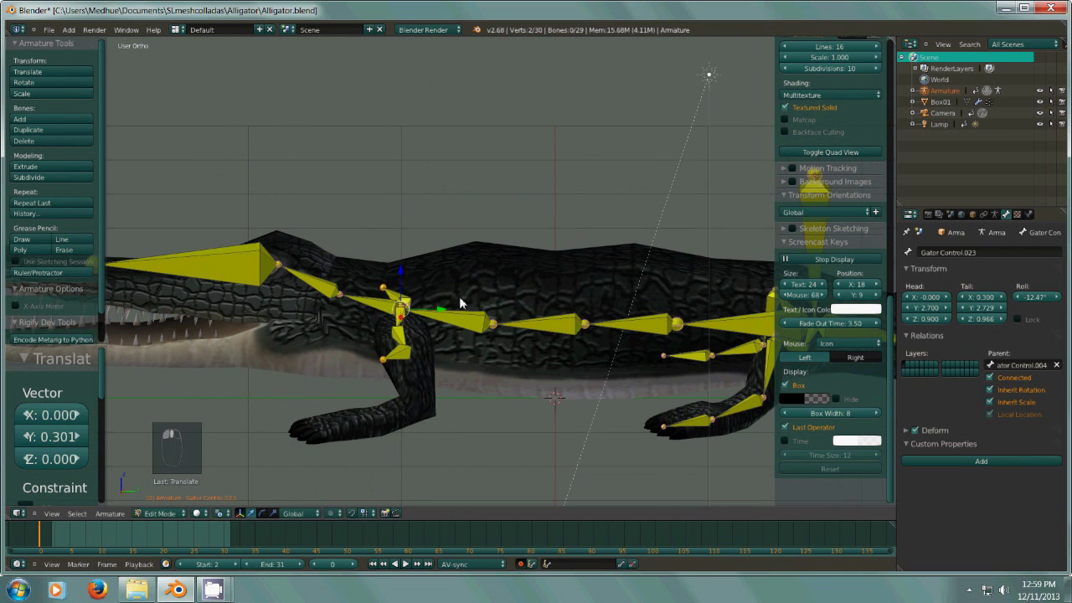
pyautogui.moveTo(410, 277); pyautogui.dragTo(474, 313)
pyautogui.rightClick(450, 314)
pyautogui.moveTo(475, 315); pyautogui.dragTo(589, 450, button='middle')
pyautogui.press('s')
pyautogui.press('x')
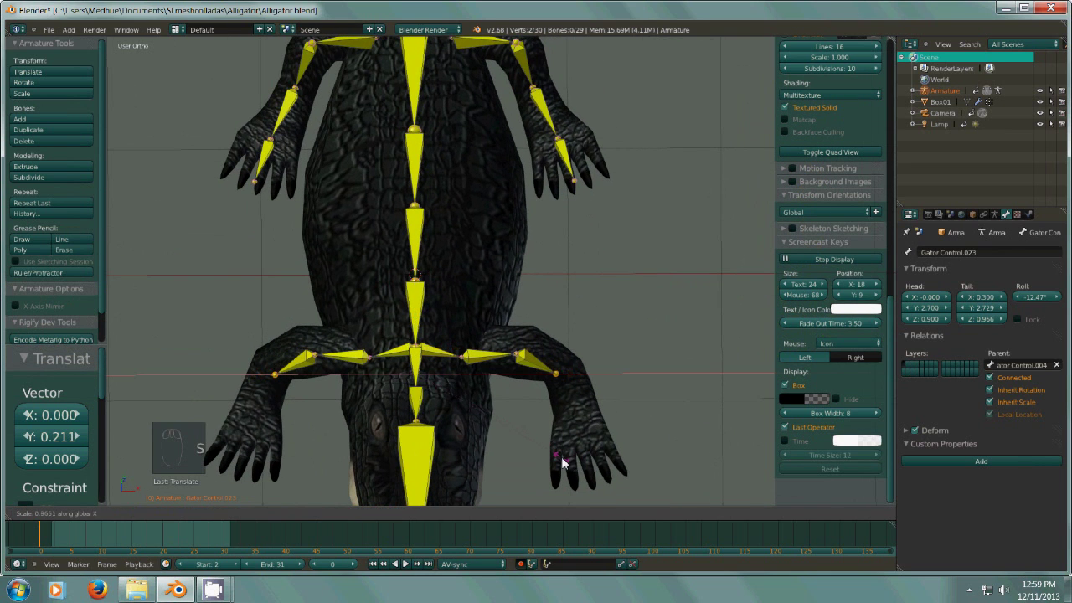
pyautogui.click(578, 459)
pyautogui.moveTo(577, 459); pyautogui.dragTo(545, 431, button='middle')
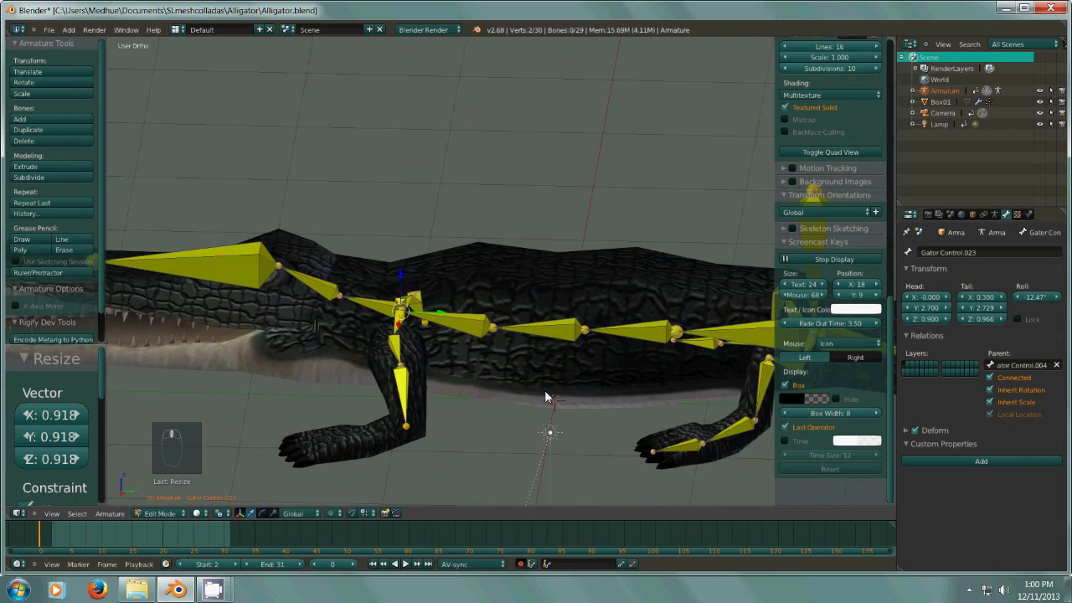
pyautogui.moveTo(542, 352); pyautogui.dragTo(557, 407, button='middle')
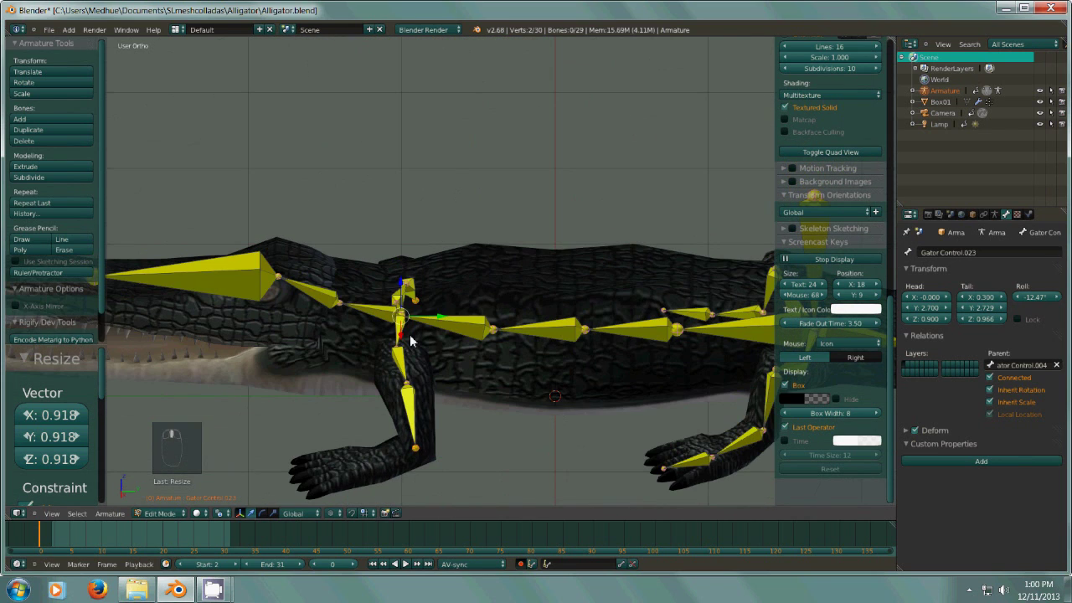
# - Nudge the elbow joints slightly toward the tail and raise them by about 0.026 and a further 0.015
pyautogui.moveTo(440, 317); pyautogui.dragTo(446, 316)
pyautogui.moveTo(447, 316); pyautogui.dragTo(468, 366, button='middle')
pyautogui.moveTo(421, 274); pyautogui.dragTo(421, 269)
pyautogui.moveTo(428, 285); pyautogui.dragTo(511, 325, button='middle')
pyautogui.press('-')
pyautogui.keyDown('shift'); pyautogui.moveTo(422, 317); pyautogui.dragTo(680, 324, button='middle'); pyautogui.keyUp('shift')
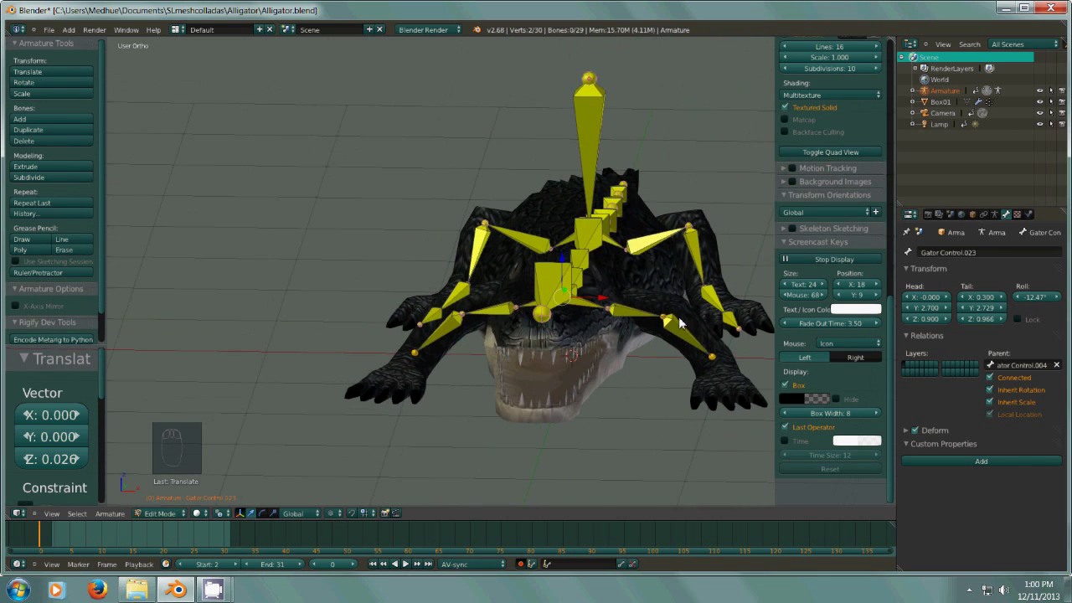
pyautogui.moveTo(560, 255); pyautogui.dragTo(586, 355, button='middle')
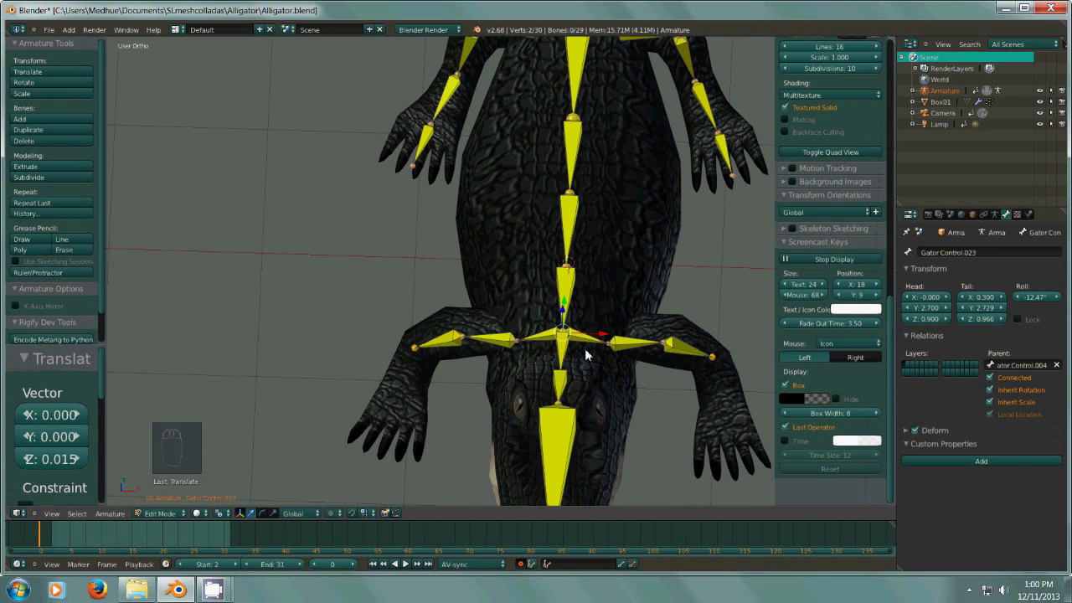
# - Bring the elbow joints closer together with a scale of about 0.925 along X
pyautogui.press('s')
pyautogui.press('x')
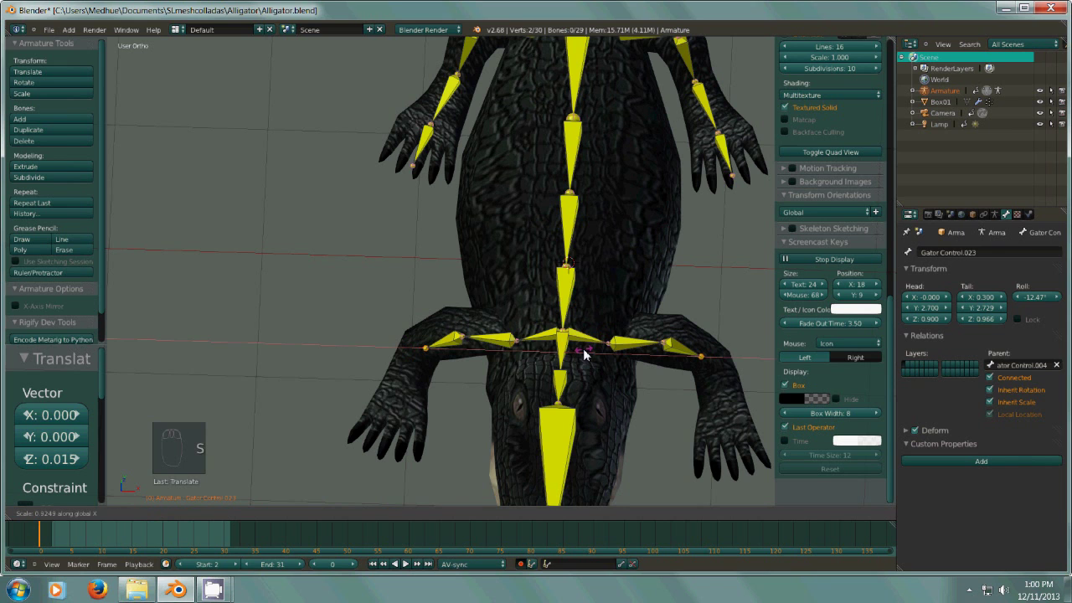
pyautogui.click(584, 354)
# - Extrude forearm bones from both elbows toward the head and spread their ends along X to follow the front legs
pyautogui.moveTo(616, 423); pyautogui.dragTo(503, 348, button='middle')
pyautogui.press('KP_3')
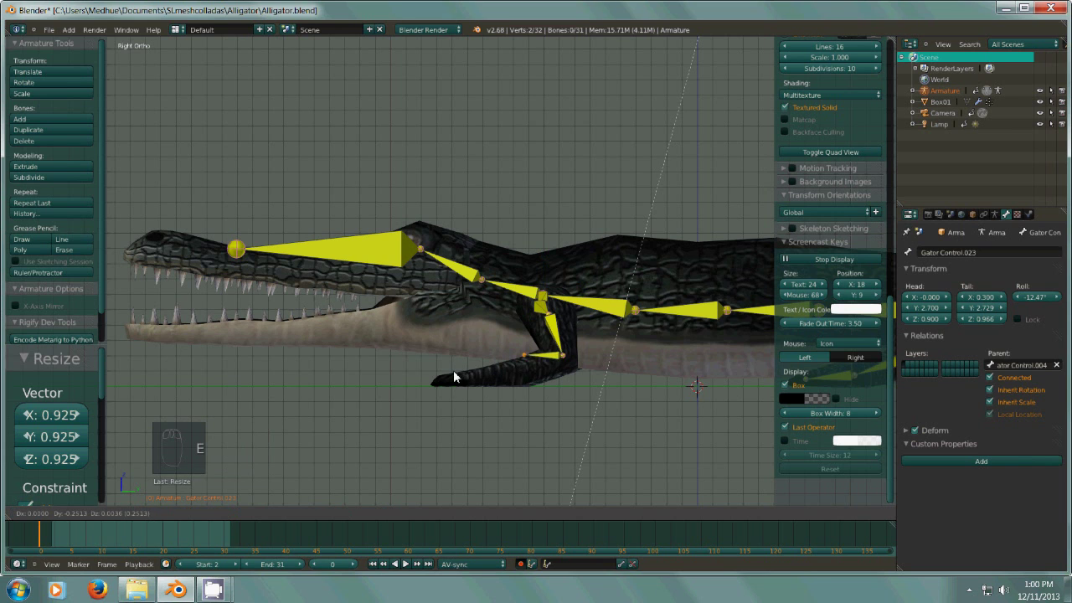
pyautogui.click(429, 392)
pyautogui.moveTo(429, 392); pyautogui.dragTo(599, 484, button='middle')
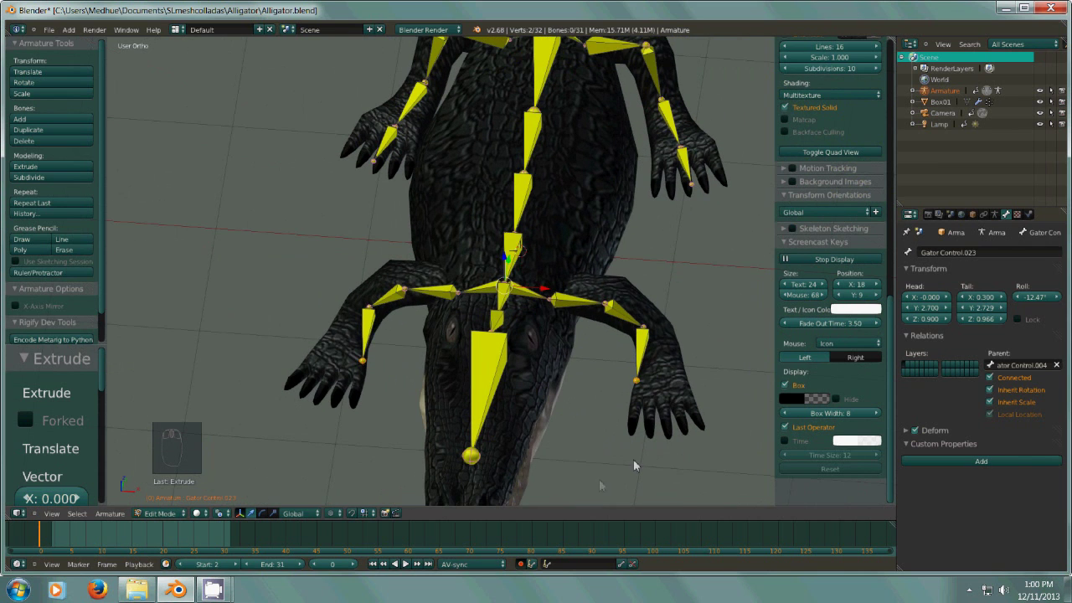
pyautogui.press('s')
pyautogui.press('x')
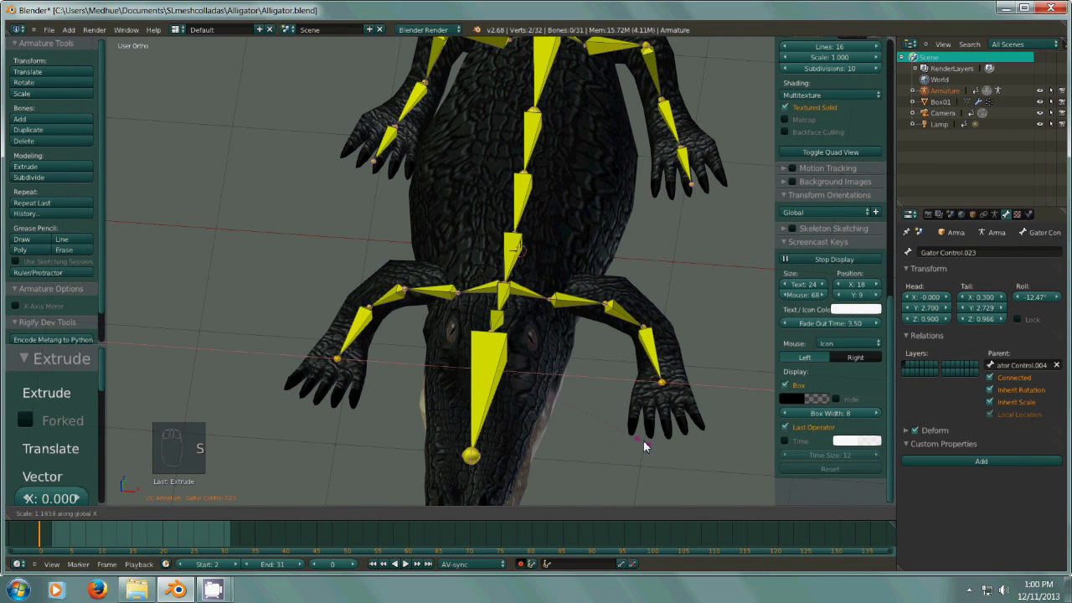
pyautogui.click(641, 443)
# - Lower both wrist joints by about 0.033 into the front feet
pyautogui.moveTo(641, 443); pyautogui.dragTo(527, 350, button='middle')
pyautogui.moveTo(542, 256); pyautogui.dragTo(542, 260)
pyautogui.moveTo(543, 267); pyautogui.dragTo(562, 334, button='middle')
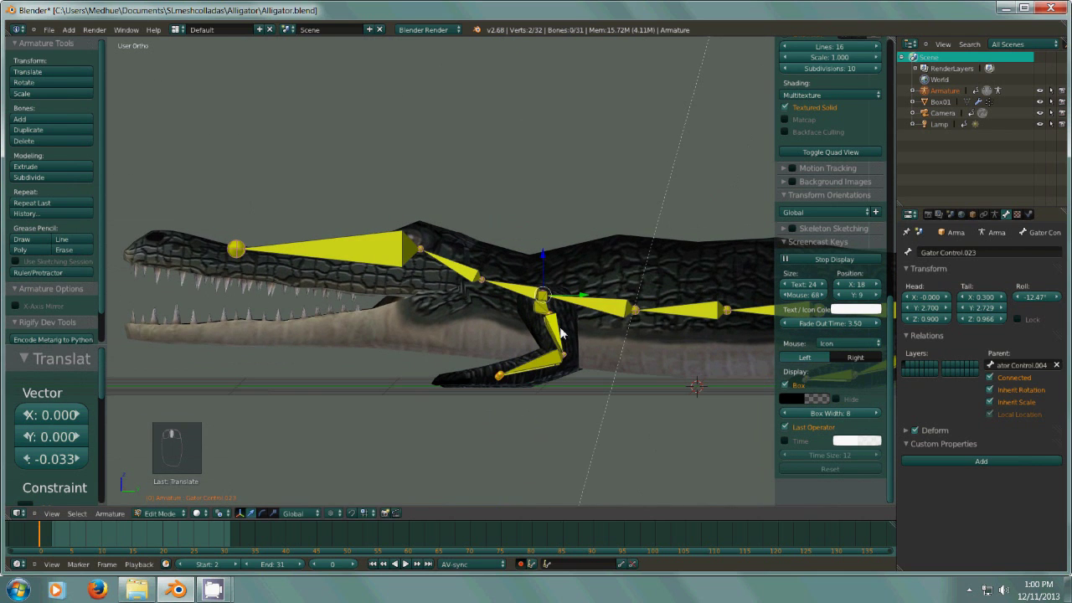
# - Extrude hand bones about 0.27 forward from both wrists and spread their tips by a scale of about 1.073 along X
pyautogui.press('KP_3')
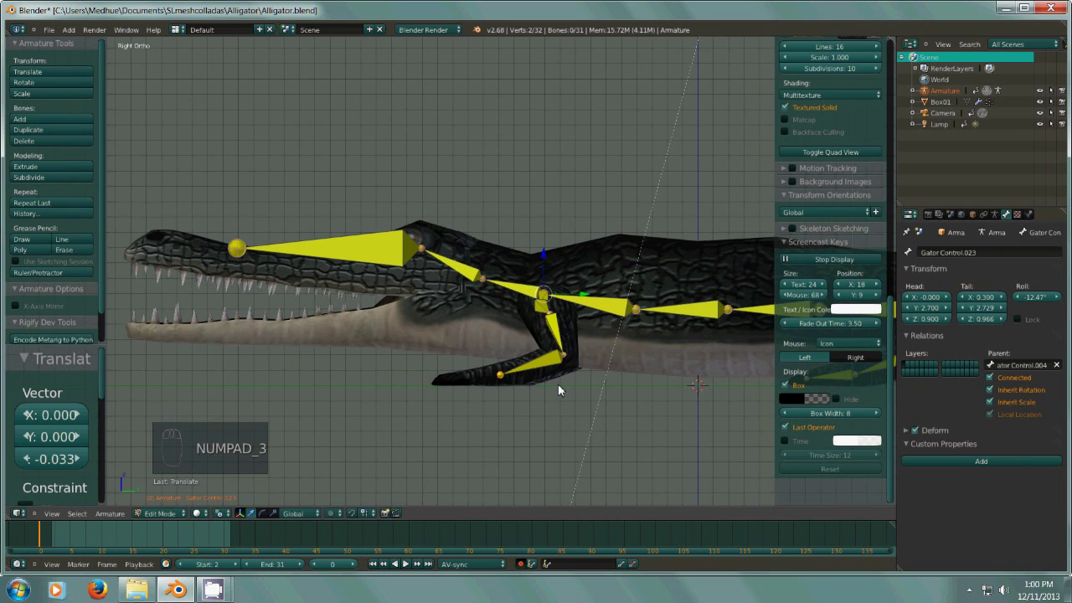
pyautogui.press('e')
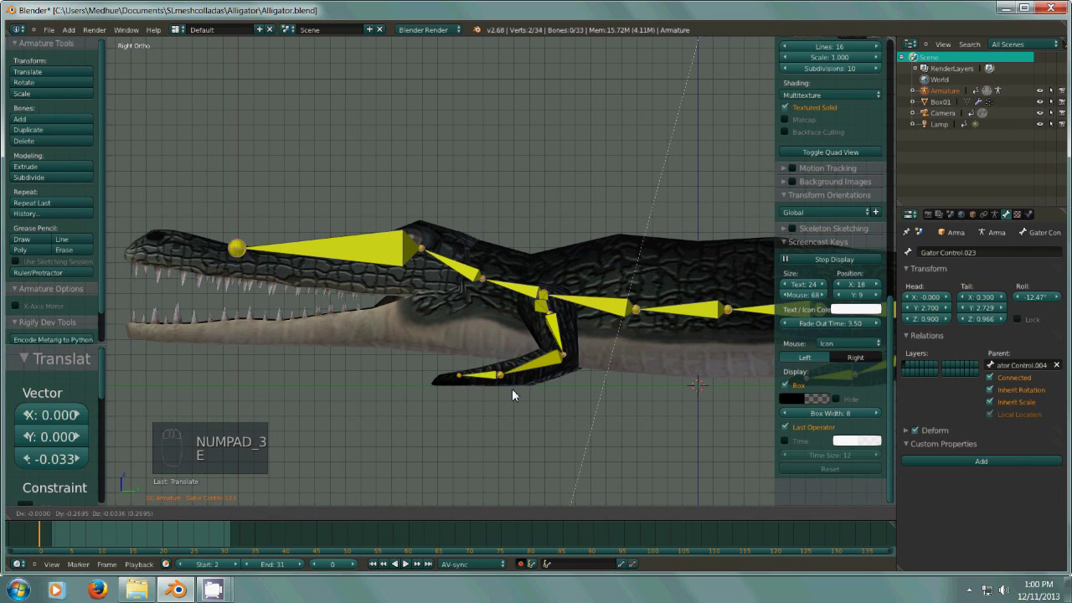
pyautogui.click(509, 388)
pyautogui.moveTo(509, 391); pyautogui.dragTo(625, 456, button='middle')
pyautogui.press('s')
pyautogui.press('x')
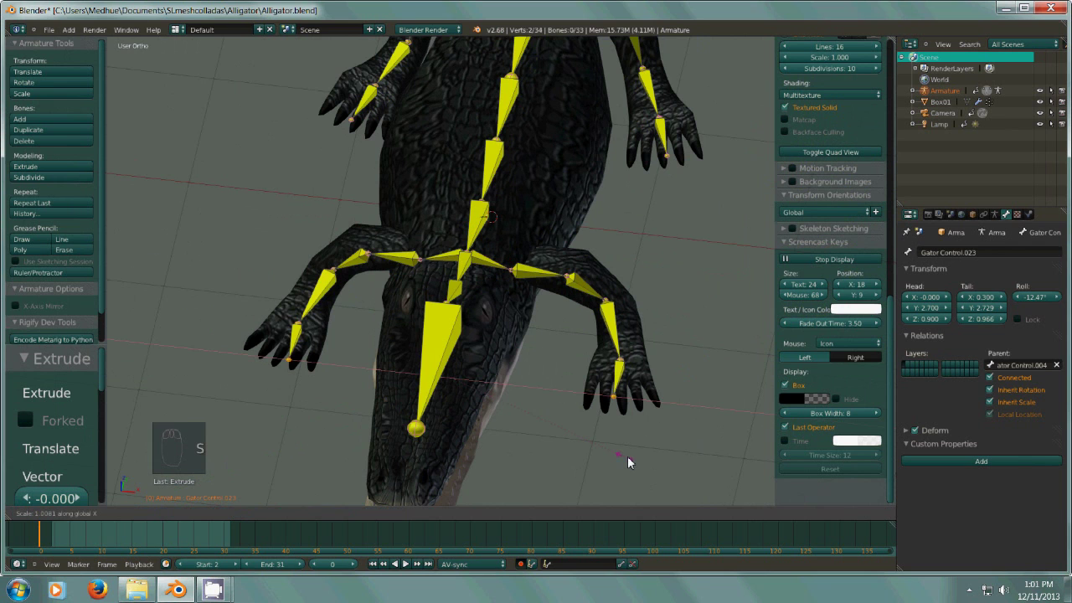
pyautogui.click(637, 457)
# - Lower the joint at the base of the head bone by about 0.08 and the head bone's tip by about 0.047
pyautogui.moveTo(638, 455); pyautogui.dragTo(569, 394, button='middle')
pyautogui.press('KP_3')
pyautogui.rightClick(415, 251)
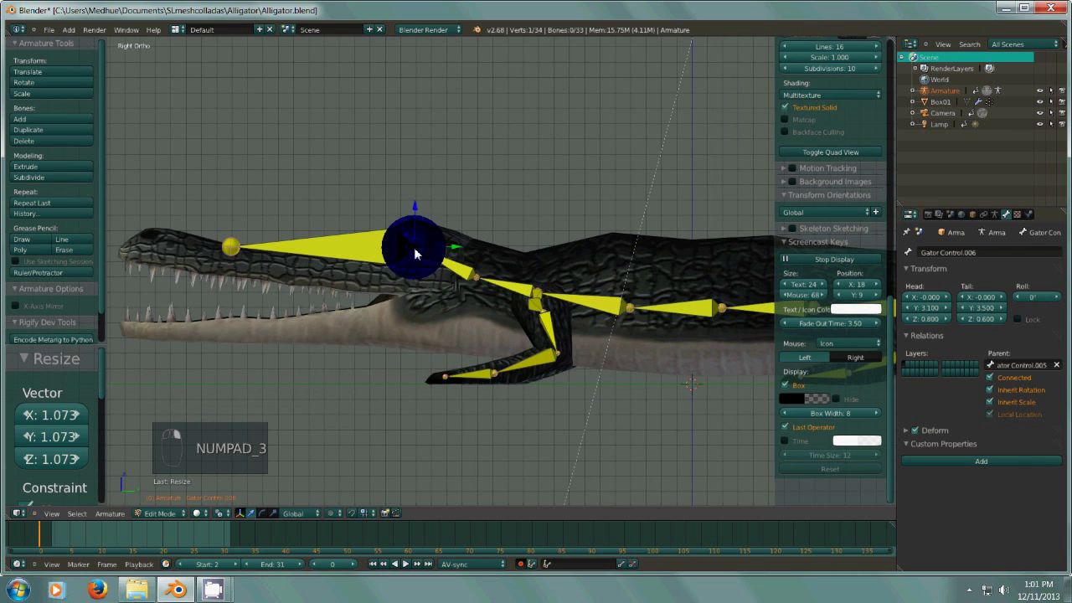
pyautogui.moveTo(417, 204); pyautogui.dragTo(421, 216)
pyautogui.rightClick(231, 246)
pyautogui.moveTo(232, 220); pyautogui.dragTo(231, 226)
# - Lower the middle neck joint by about 0.033 and shift the joint at the base of the head bone about 0.073 toward the tail
pyautogui.rightClick(476, 278)
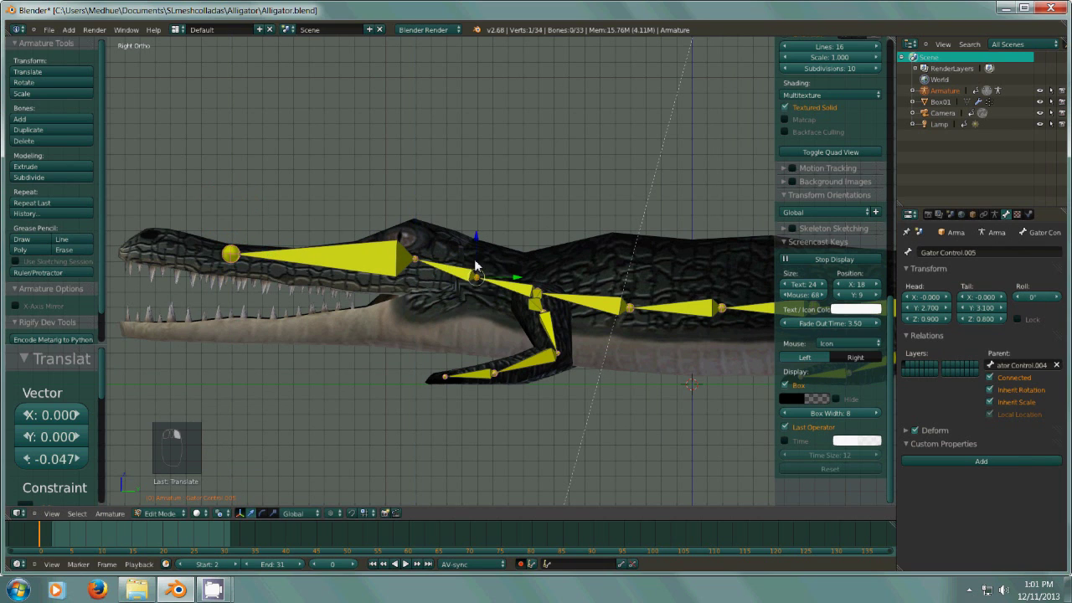
pyautogui.moveTo(478, 239); pyautogui.dragTo(466, 267)
pyautogui.rightClick(416, 262)
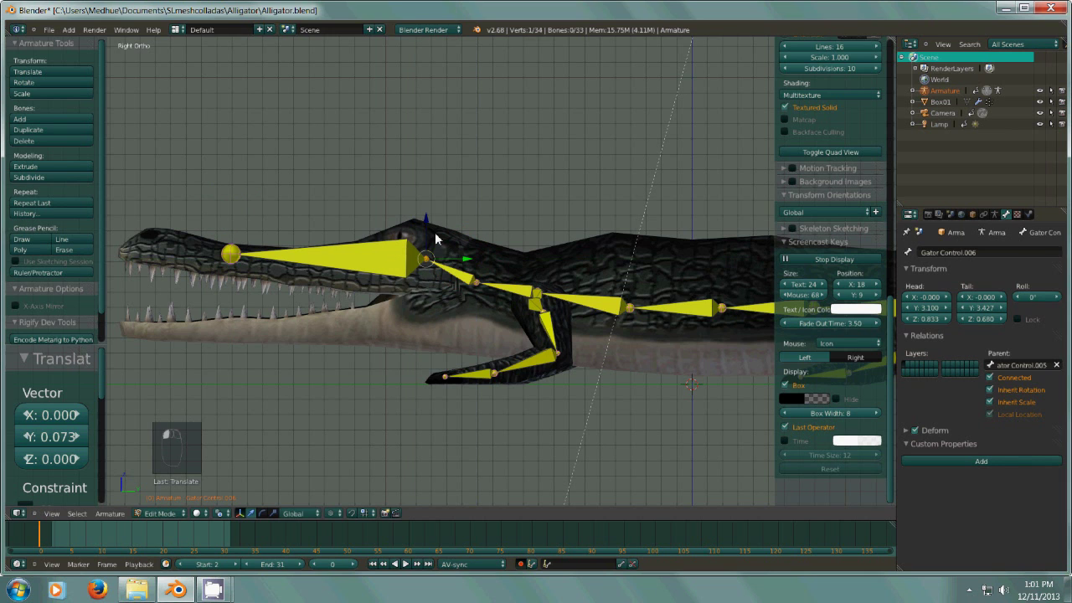
pyautogui.keyDown('shift'); pyautogui.moveTo(499, 325); pyautogui.dragTo(293, 298, button='middle'); pyautogui.keyUp('shift')
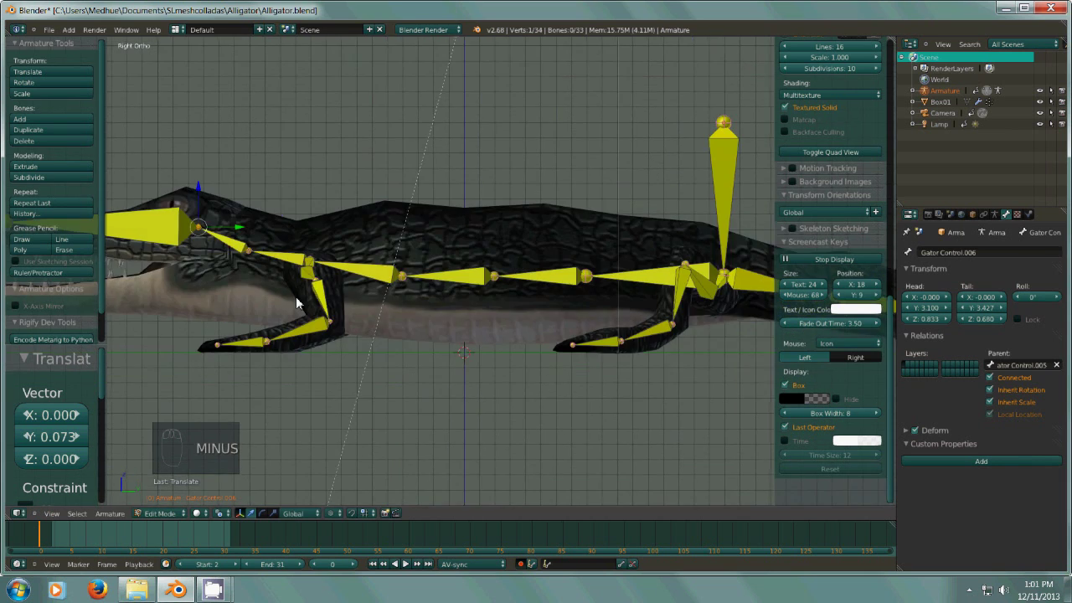
# - Shift the second, third and fourth tail joints slightly toward the tip, the fourth by about 0.04, and raise the second by about 0.011
pyautogui.keyDown('shift'); pyautogui.moveTo(548, 318); pyautogui.dragTo(189, 304, button='middle'); pyautogui.keyUp('shift')
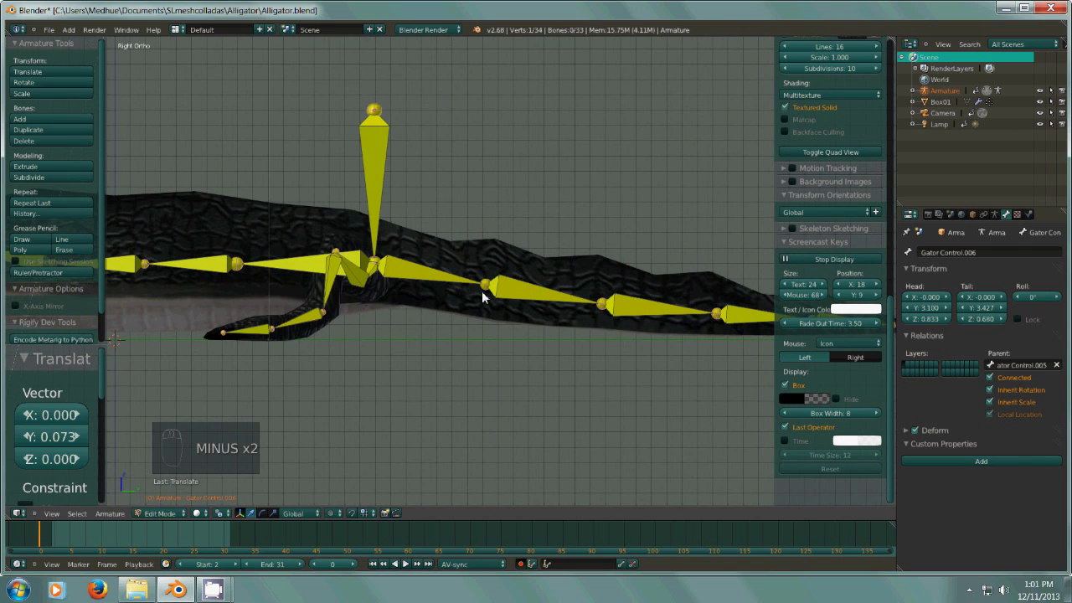
pyautogui.keyDown('shift'); pyautogui.moveTo(659, 366); pyautogui.dragTo(551, 360, button='middle'); pyautogui.keyUp('shift')
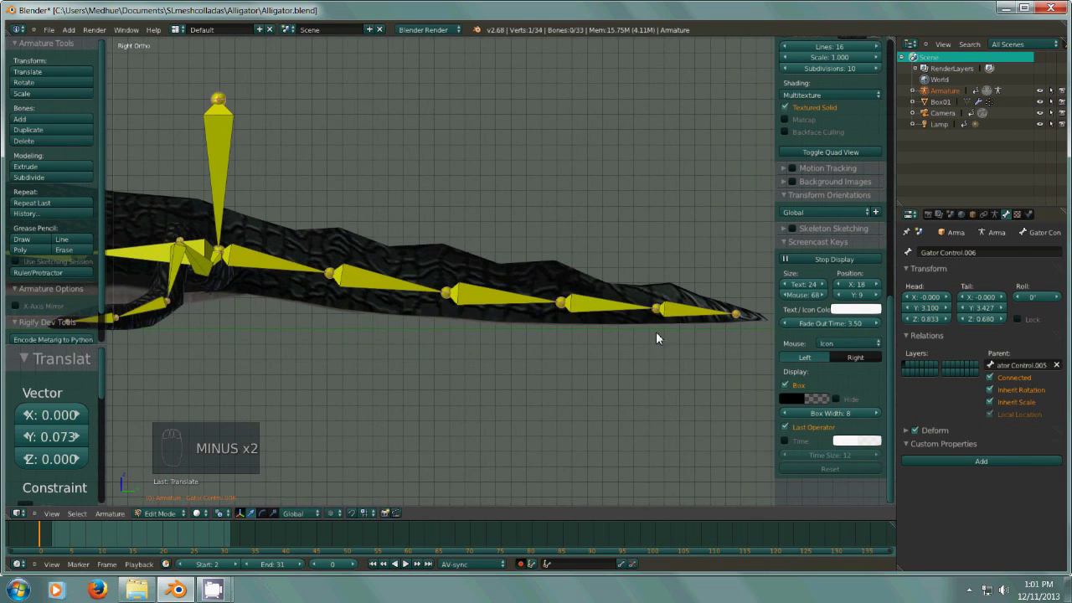
pyautogui.rightClick(652, 312)
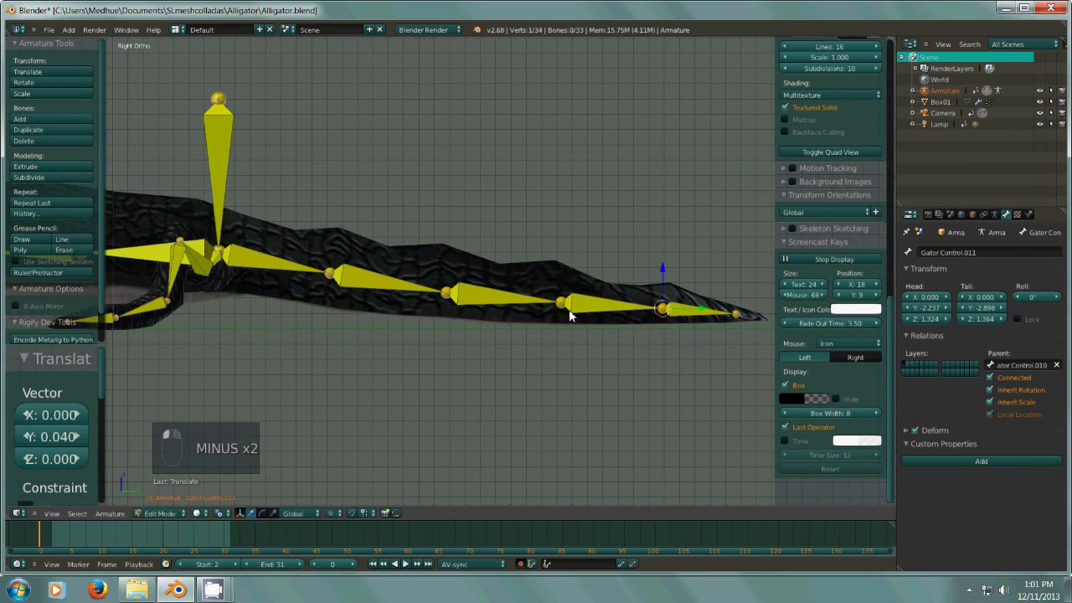
pyautogui.rightClick(597, 299)
pyautogui.rightClick(477, 293)
pyautogui.moveTo(480, 290); pyautogui.dragTo(487, 291)
pyautogui.moveTo(455, 258); pyautogui.dragTo(456, 253)
# - Shift the first tail joint behind the hips by about 0.018 toward the tail tip
pyautogui.keyDown('shift'); pyautogui.moveTo(426, 315); pyautogui.dragTo(586, 314, button='middle'); pyautogui.keyUp('shift')
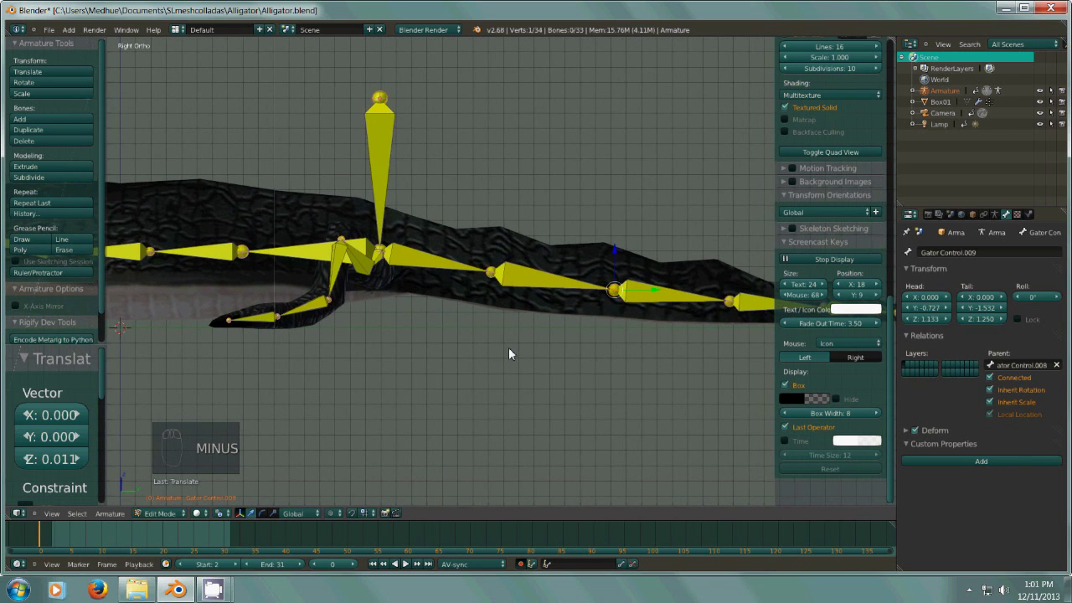
pyautogui.rightClick(493, 272)
pyautogui.moveTo(518, 270); pyautogui.dragTo(521, 269)
# - Move the joints in the middle of both hind feet about 0.033 toward the head along Y
pyautogui.keyDown('shift'); pyautogui.moveTo(491, 293); pyautogui.dragTo(650, 302, button='middle'); pyautogui.keyUp('shift')
pyautogui.rightClick(434, 326)
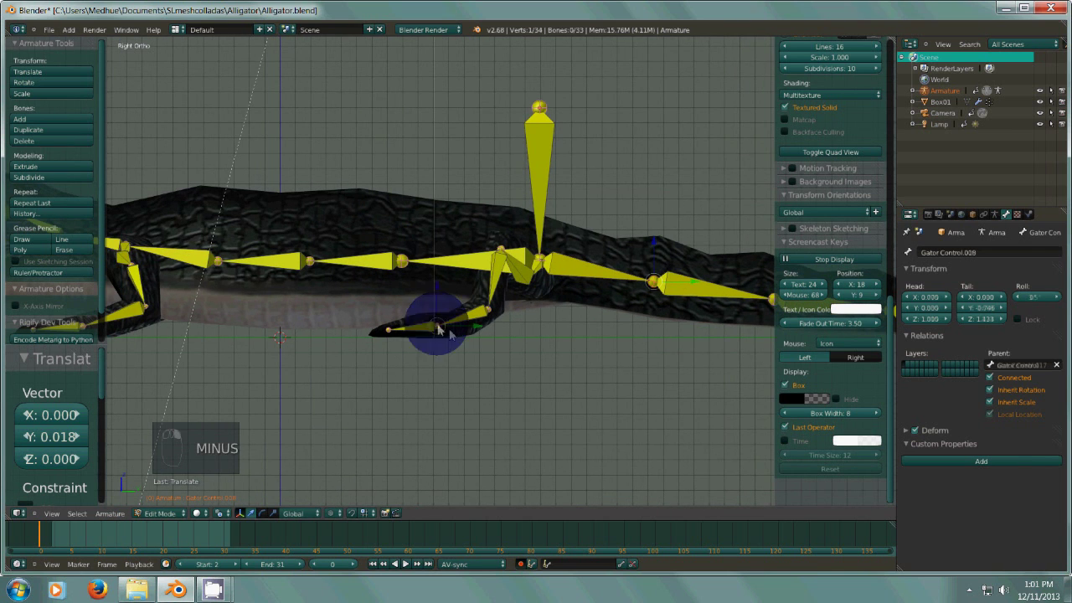
pyautogui.moveTo(495, 362); pyautogui.dragTo(494, 417, button='middle')
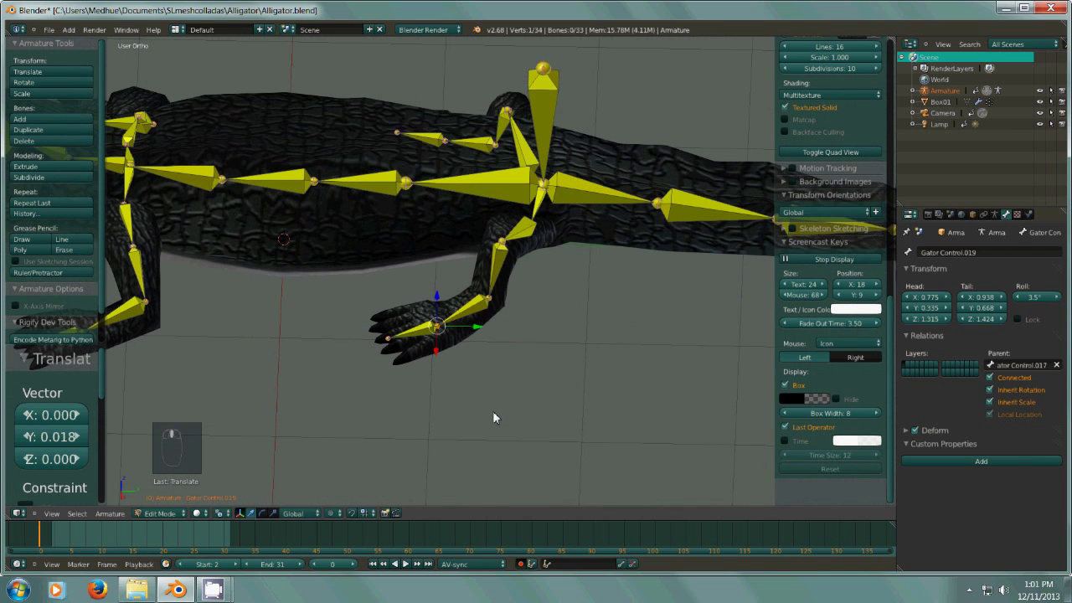
pyautogui.rightClick(445, 140)
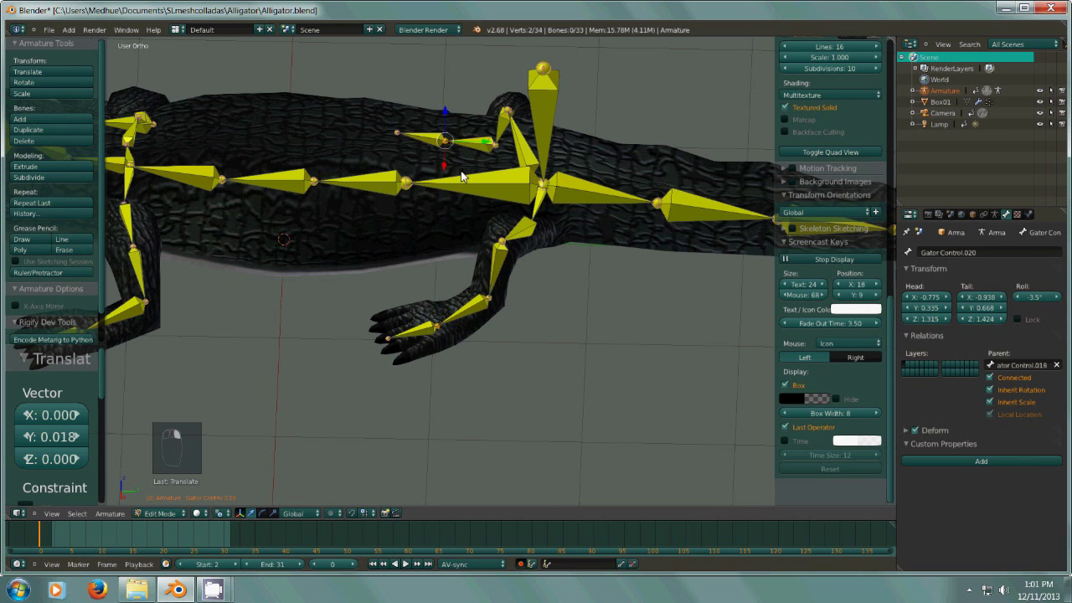
pyautogui.moveTo(482, 143); pyautogui.dragTo(478, 143)
pyautogui.moveTo(486, 151); pyautogui.dragTo(650, 324, button='middle')
pyautogui.press('KP_Subtract')
pyautogui.moveTo(527, 358); pyautogui.dragTo(565, 180, button='middle')
pyautogui.press('KP_Subtract')
pyautogui.moveTo(569, 253); pyautogui.dragTo(548, 302, button='middle')
pyautogui.press('-')
pyautogui.press('-')
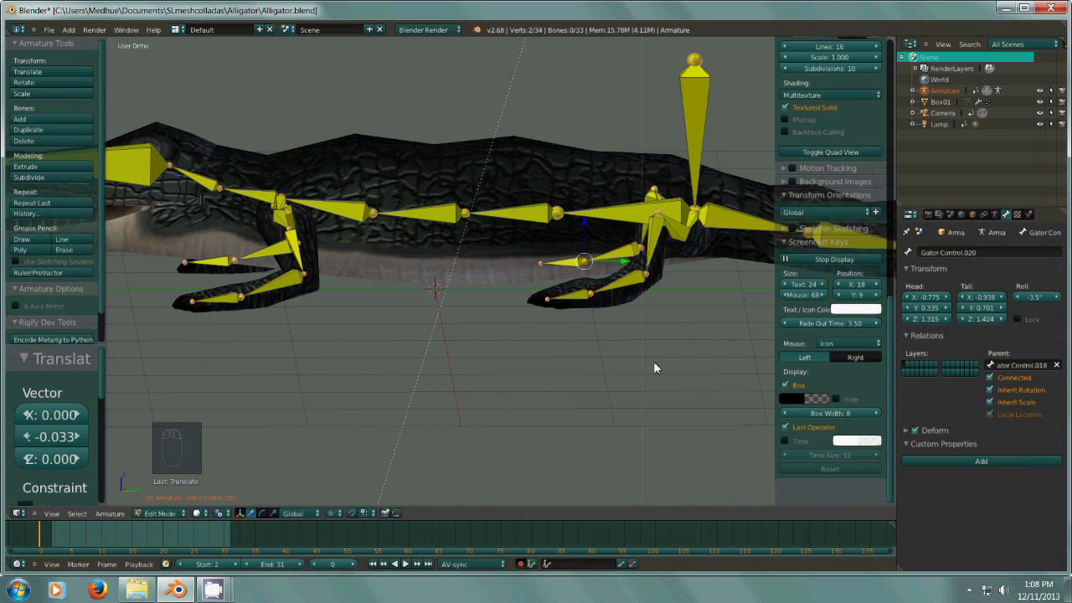
# - Extrude bones about 0.375 long from both hind heel joints, pointing back toward the tail in the right side view
pyautogui.rightClick(634, 274)
pyautogui.moveTo(676, 343); pyautogui.dragTo(683, 415, button='middle')
pyautogui.press('-')
pyautogui.moveTo(684, 334); pyautogui.dragTo(666, 360, button='middle')
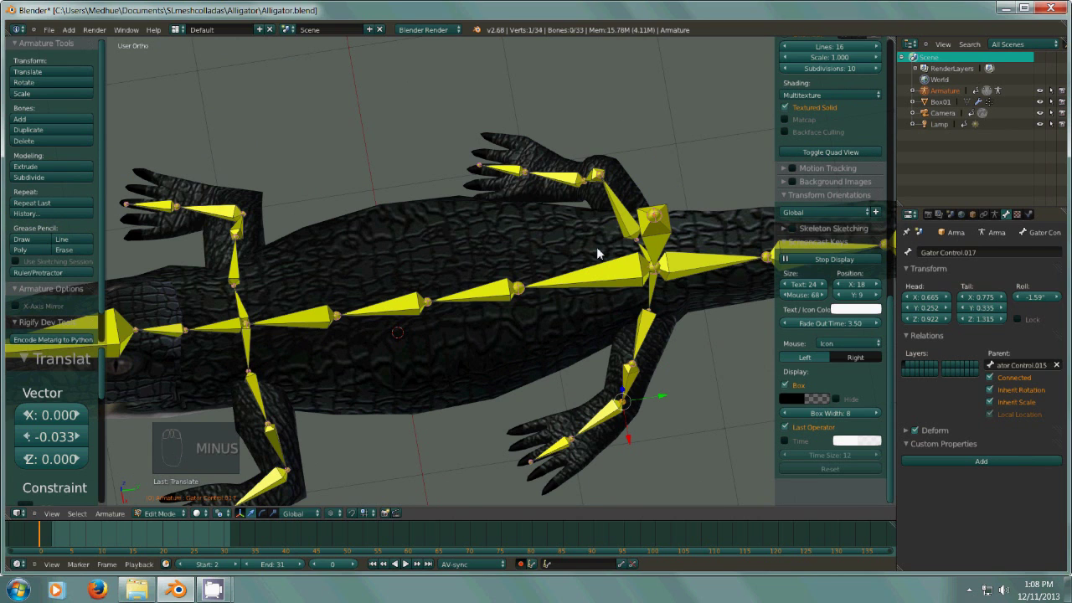
pyautogui.rightClick(584, 189)
pyautogui.moveTo(625, 377); pyautogui.dragTo(611, 285, button='middle')
pyautogui.press('KP_Enter')
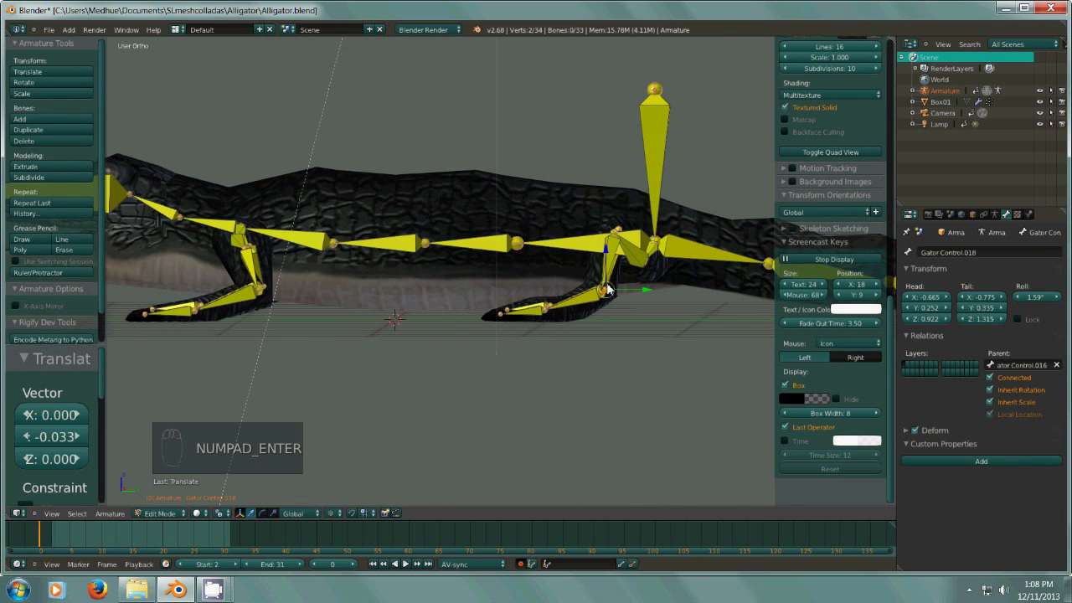
pyautogui.press('KP_3')
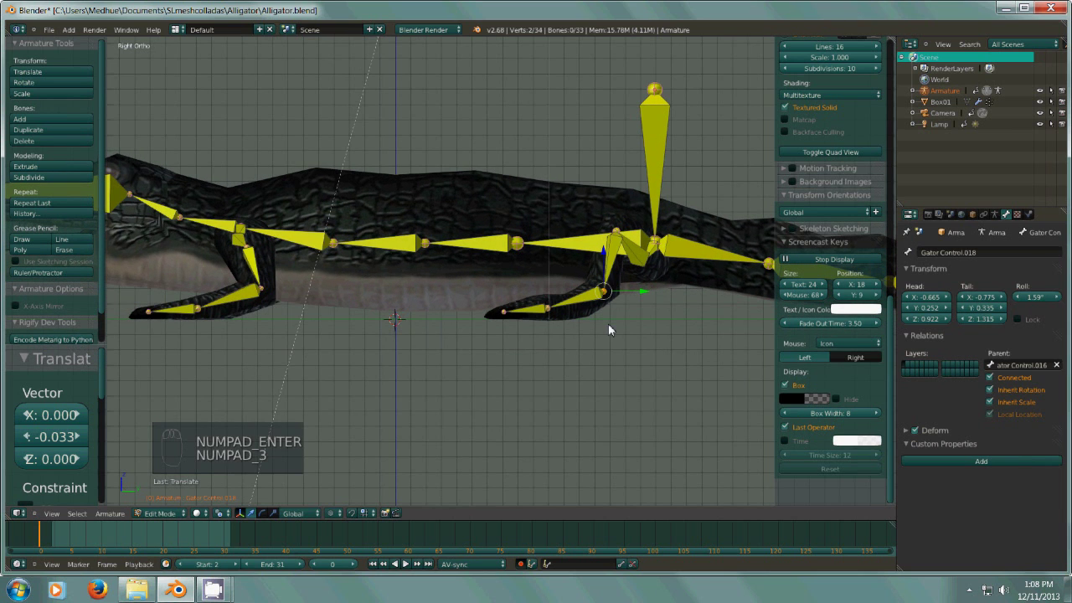
pyautogui.press('e')
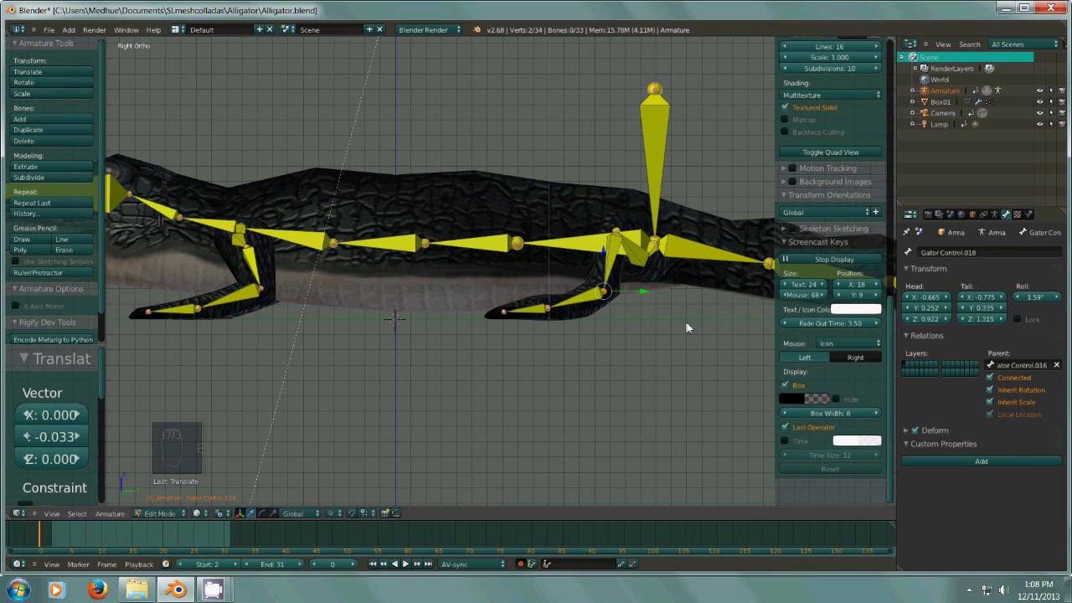
pyautogui.rightClick(743, 329)
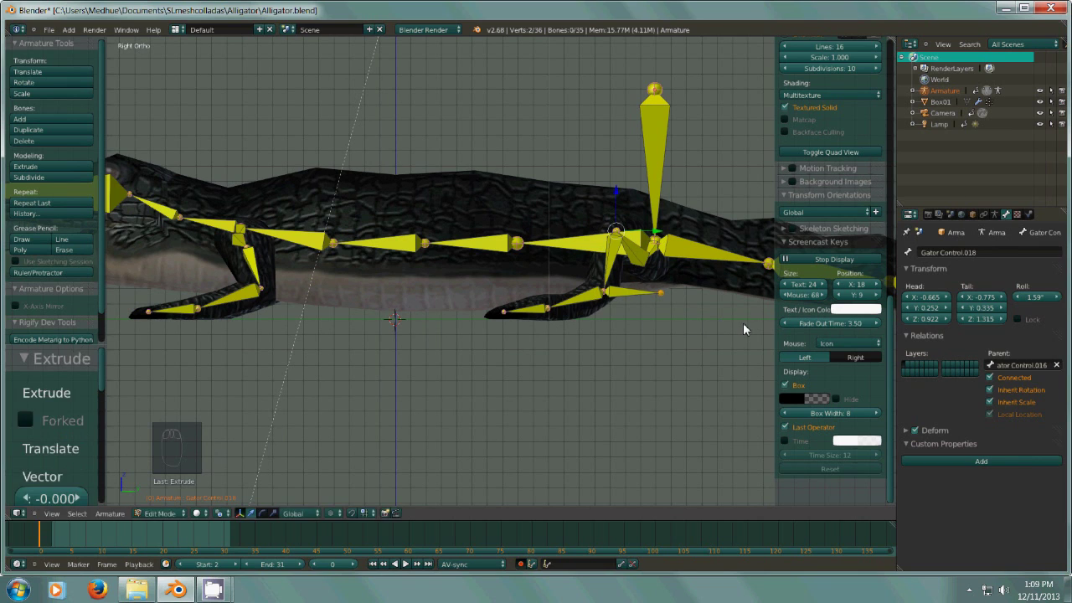
# - Extrude bones about 0.33 long from both front wrist joints, pointing upward and slightly toward the head
pyautogui.moveTo(643, 344); pyautogui.dragTo(616, 417, button='middle')
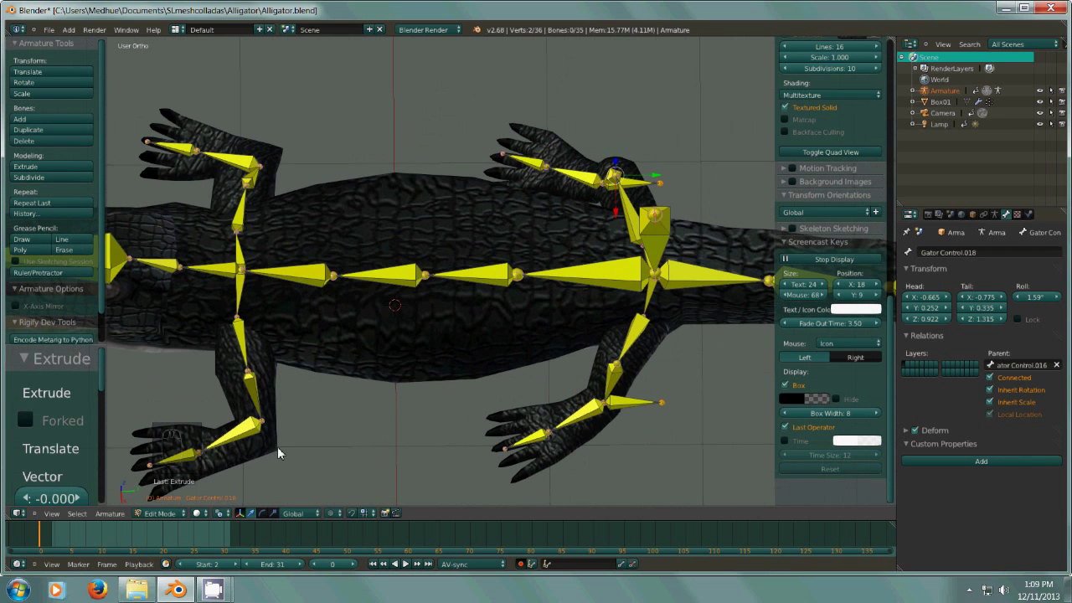
pyautogui.rightClick(264, 424)
pyautogui.moveTo(351, 396)
pyautogui.mouseDown(button='middle')
pyautogui.moveTo(458, 362)
pyautogui.moveTo(342, 341)
pyautogui.moveTo(340, 378)
pyautogui.mouseUp(button='middle')
pyautogui.press('KP_Subtract')
pyautogui.moveTo(458, 366); pyautogui.dragTo(525, 323, button='middle')
pyautogui.rightClick(398, 404)
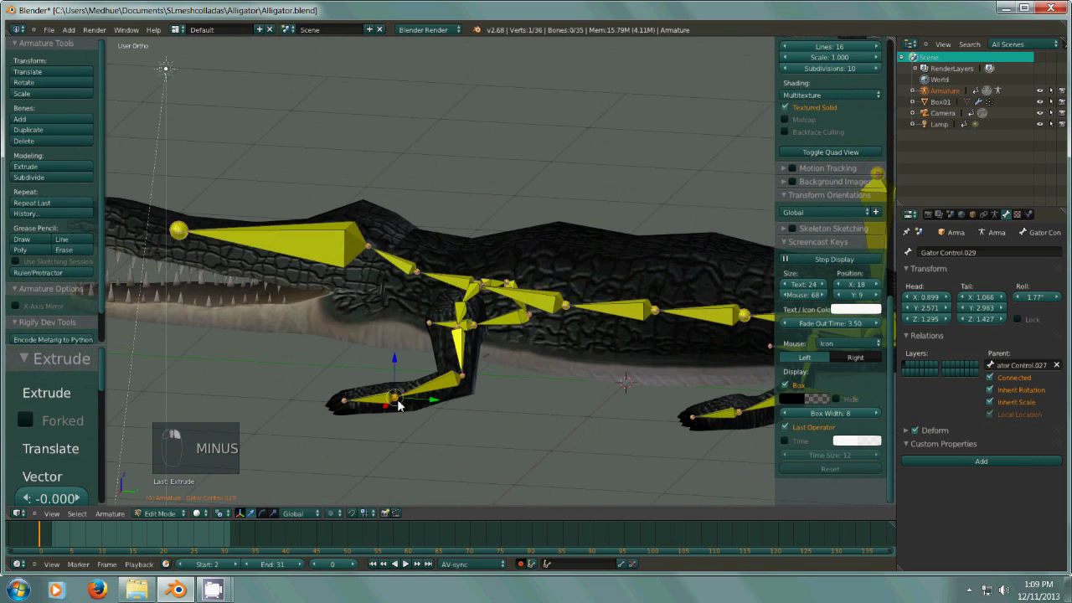
pyautogui.moveTo(437, 411); pyautogui.dragTo(425, 223, button='middle')
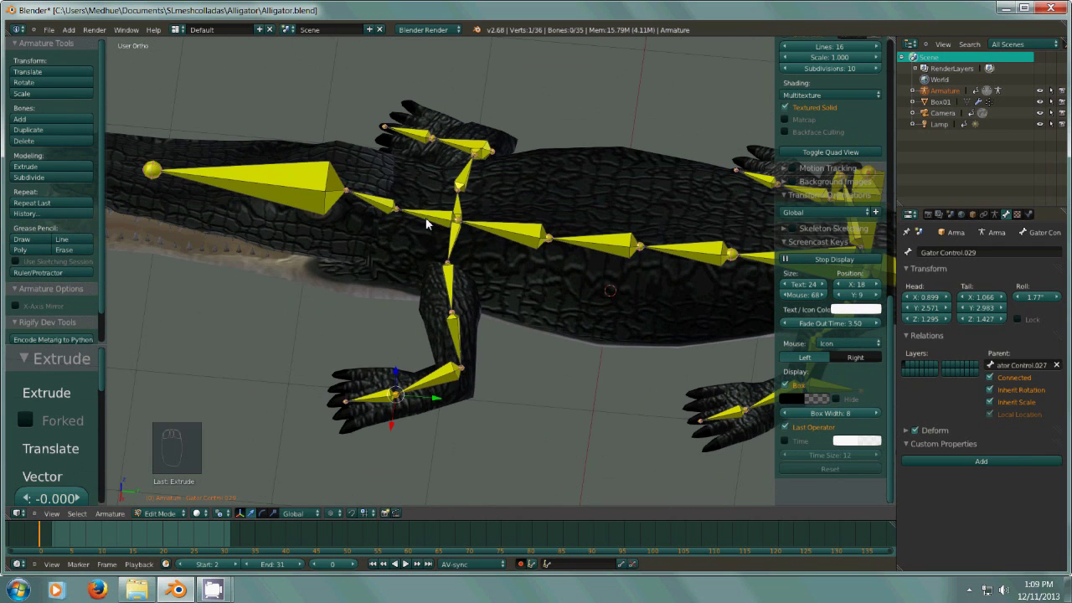
pyautogui.rightClick(432, 145)
pyautogui.moveTo(477, 239); pyautogui.dragTo(514, 273, button='middle')
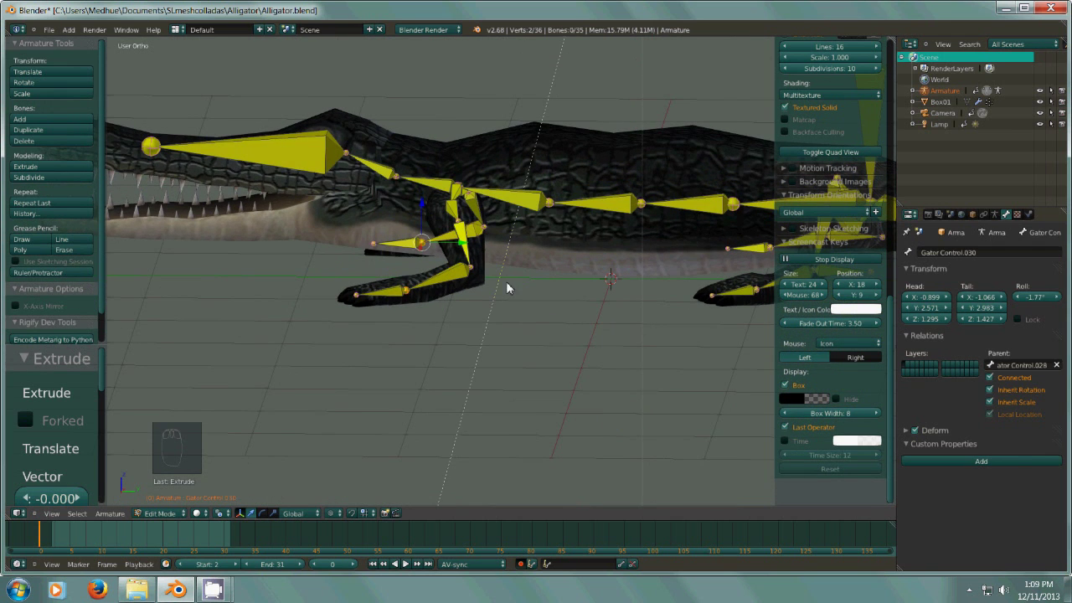
pyautogui.press('KP_3')
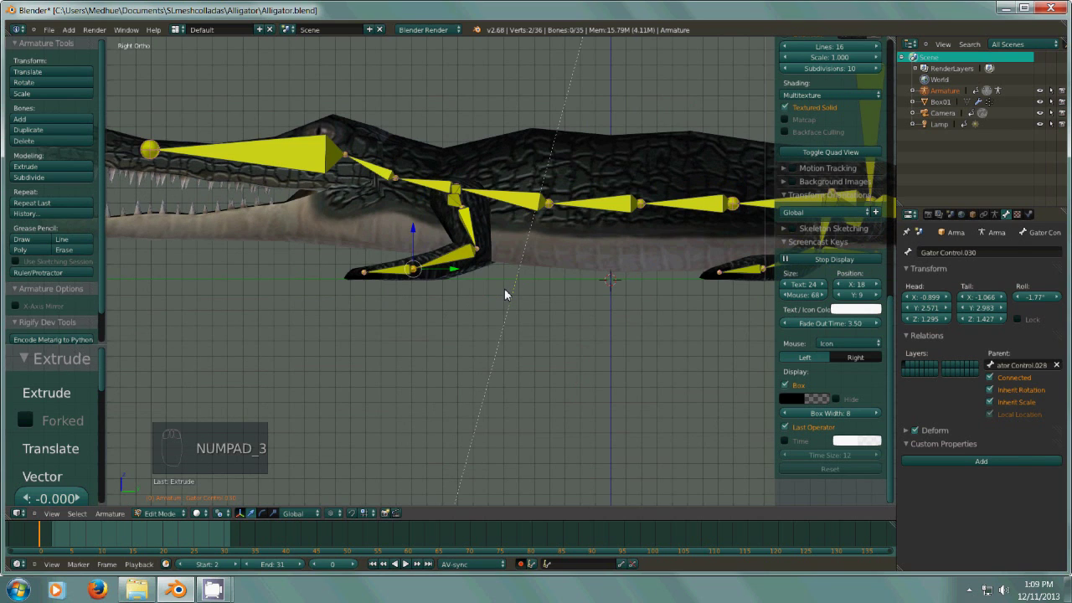
pyautogui.press('e')
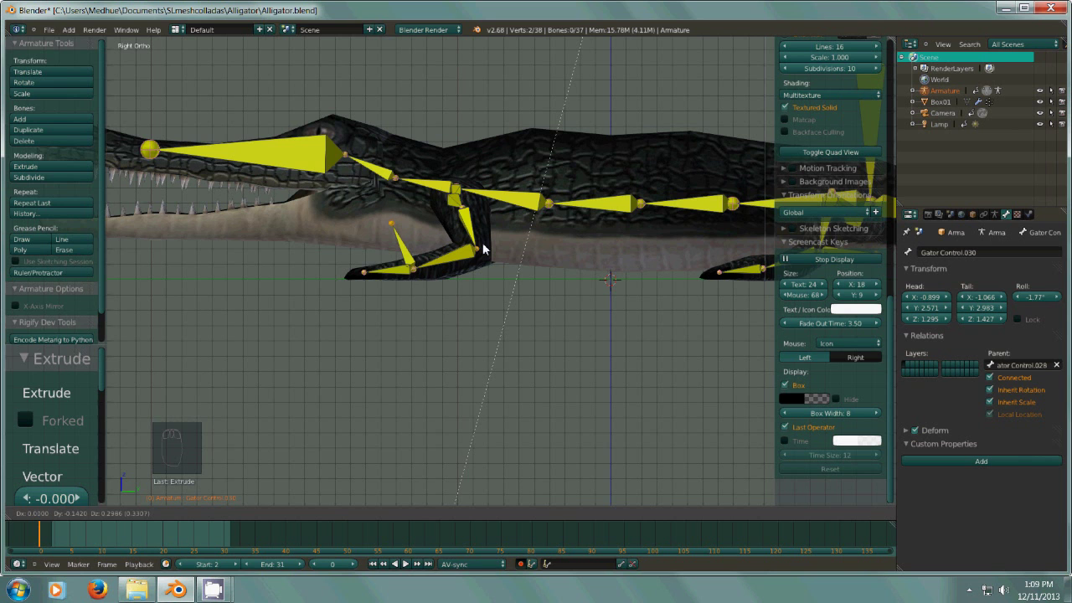
pyautogui.click(483, 249)
# - Disconnect both newly extruded front wrist bones from their parents using the Disconnect Bone option
pyautogui.moveTo(494, 287); pyautogui.dragTo(374, 381, button='middle')
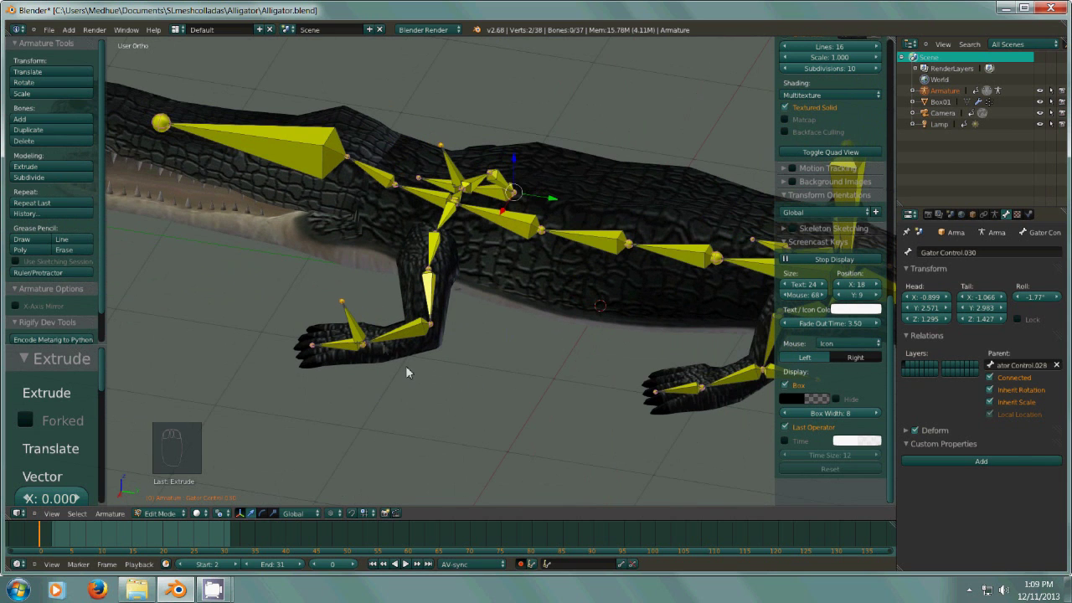
pyautogui.rightClick(347, 340)
pyautogui.rightClick(458, 176)
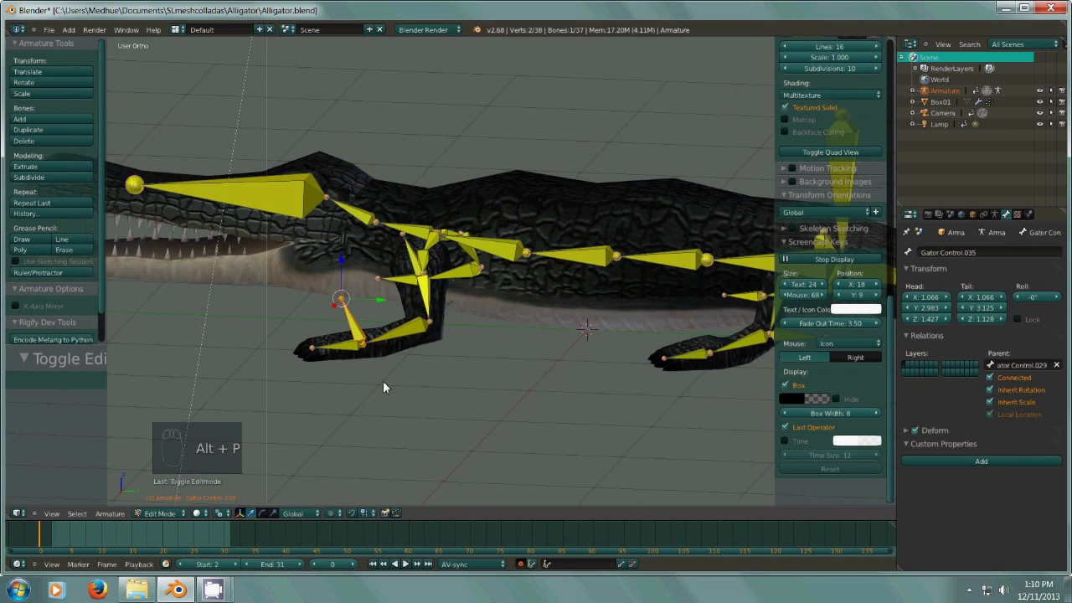
pyautogui.hotkey('alt', 'p')
pyautogui.click(354, 394)
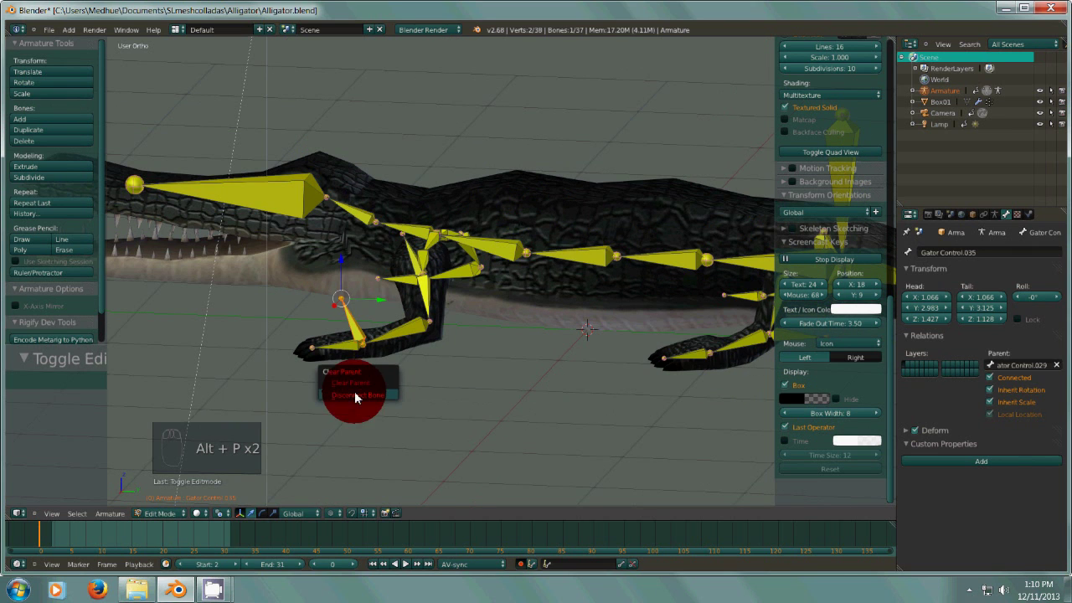
pyautogui.moveTo(462, 336); pyautogui.dragTo(446, 392, button='middle')
pyautogui.rightClick(482, 104)
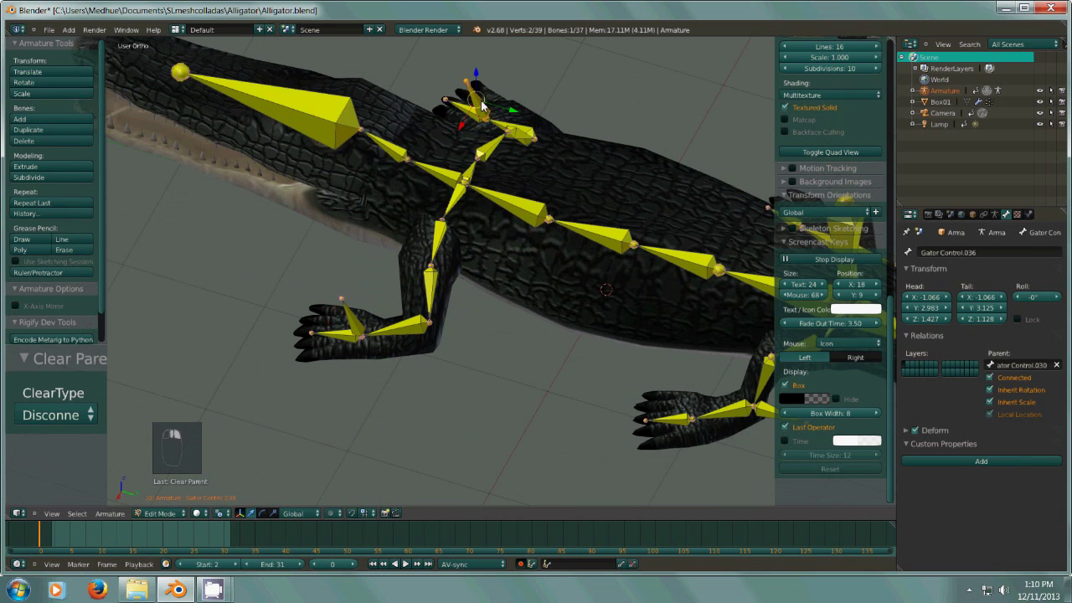
pyautogui.hotkey('alt', 'p')
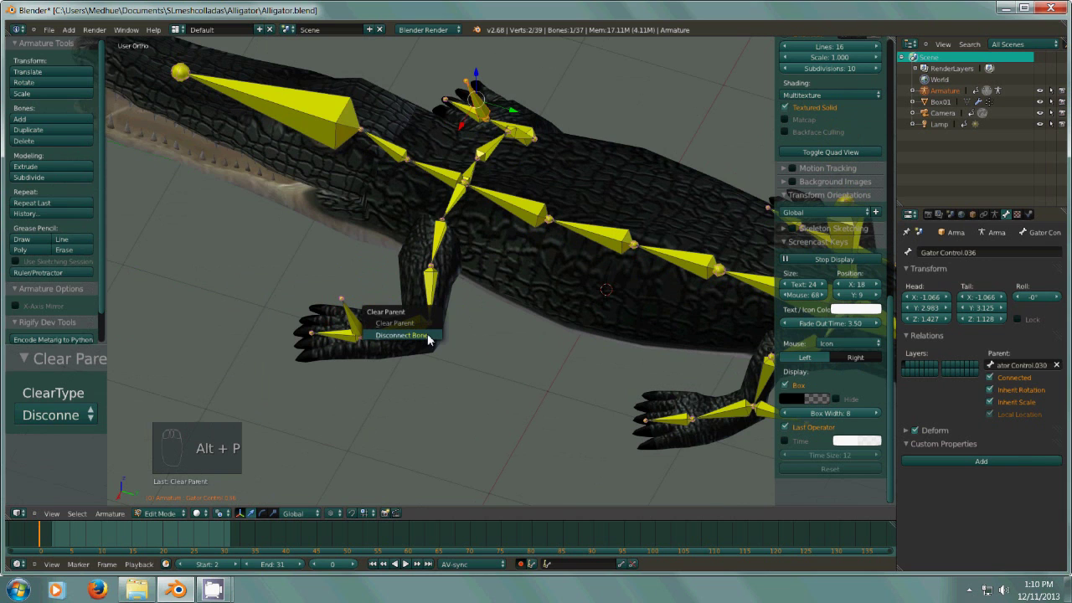
pyautogui.click(423, 336)
# - Disconnect both rear-pointing heel bones of the hind legs from their parents using Disconnect Bone
pyautogui.moveTo(613, 351); pyautogui.dragTo(232, 414, button='middle')
pyautogui.press('-')
pyautogui.rightClick(490, 345)
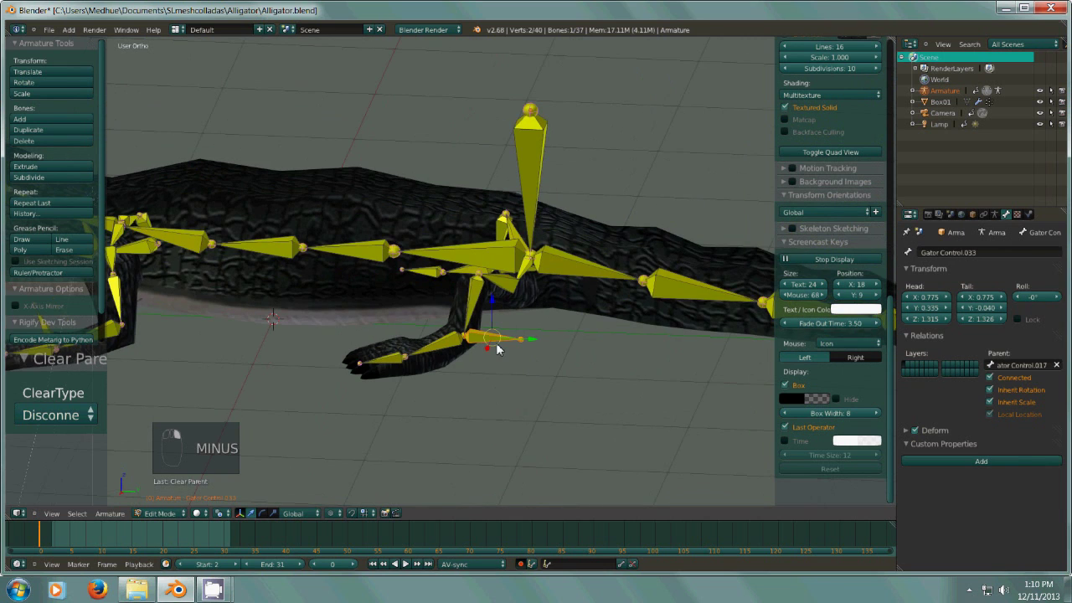
pyautogui.moveTo(490, 348); pyautogui.dragTo(525, 369, button='middle')
pyautogui.hotkey('alt', 'p')
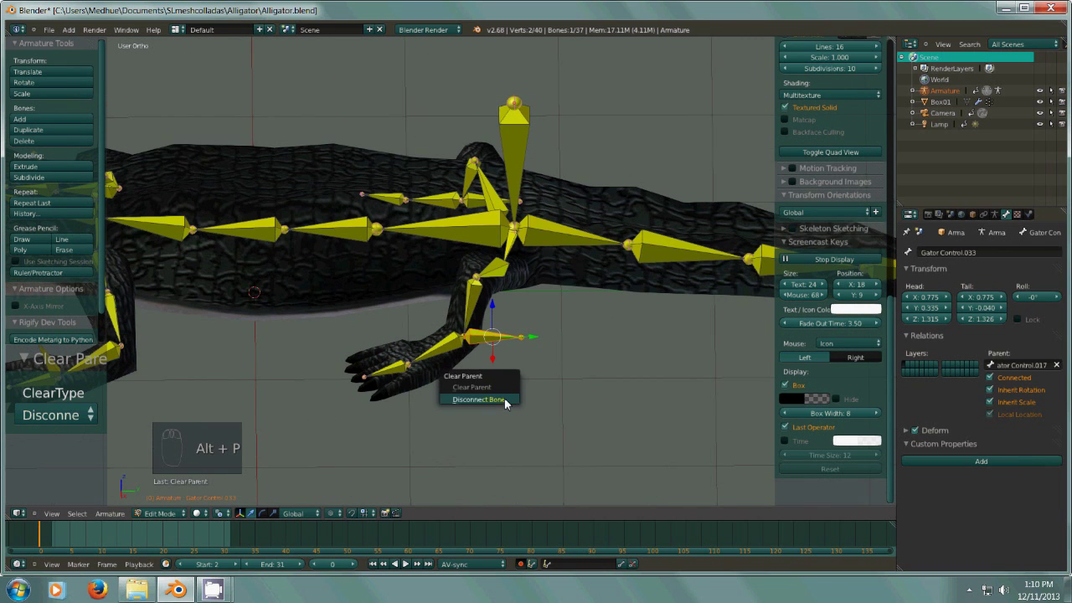
pyautogui.click(505, 404)
pyautogui.rightClick(483, 204)
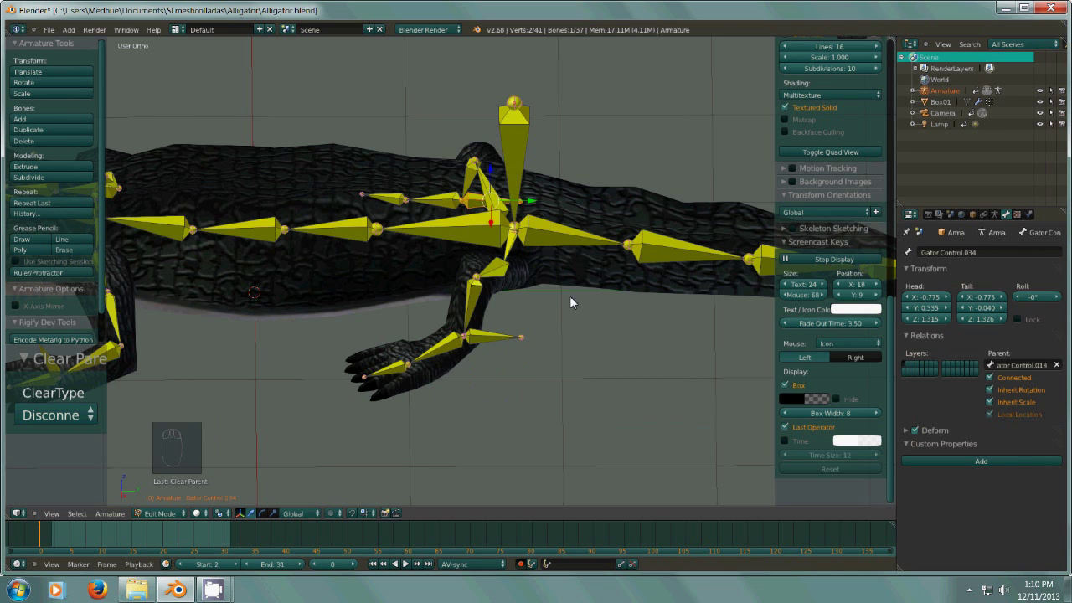
pyautogui.hotkey('alt', 'p')
pyautogui.click(570, 298)
# - Try to disconnect the vertical Gator Control bone at the hips from a parent
pyautogui.rightClick(517, 170)
pyautogui.moveTo(517, 170); pyautogui.dragTo(538, 298, button='middle')
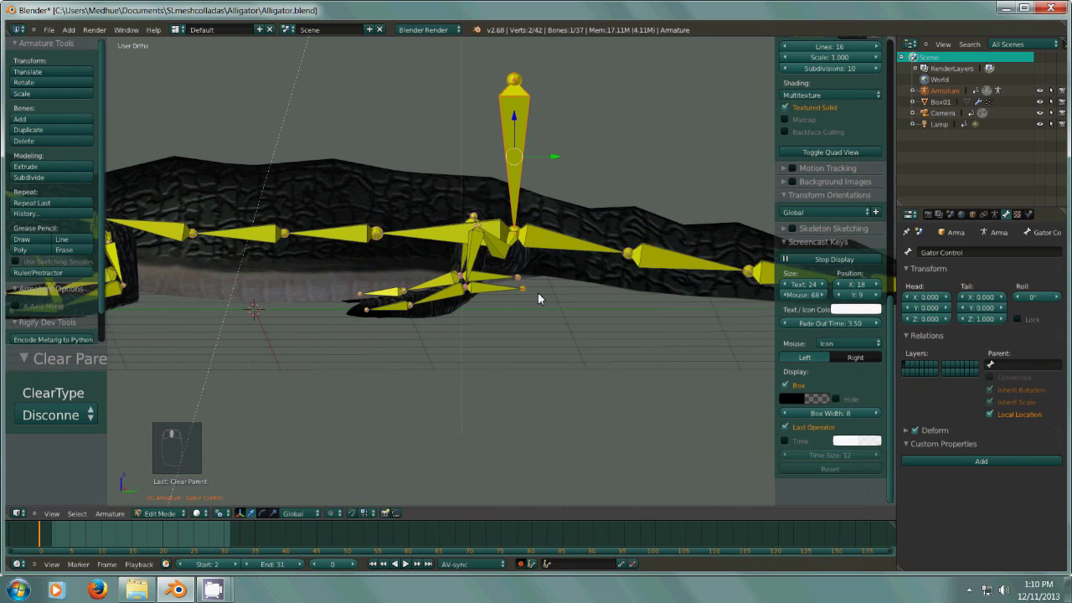
pyautogui.hotkey('alt', 'p')
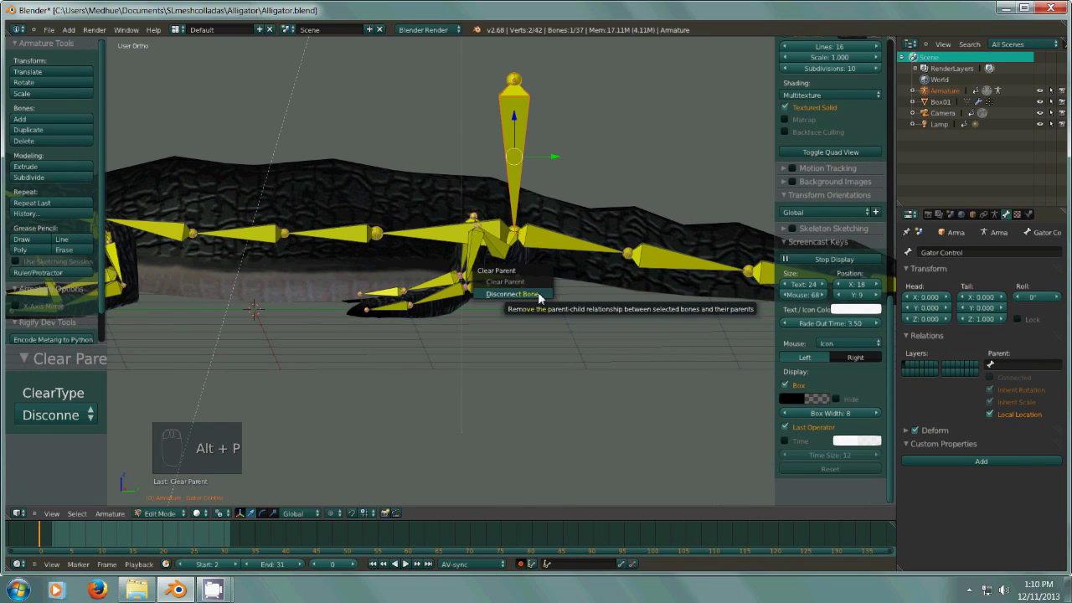
pyautogui.click(539, 295)
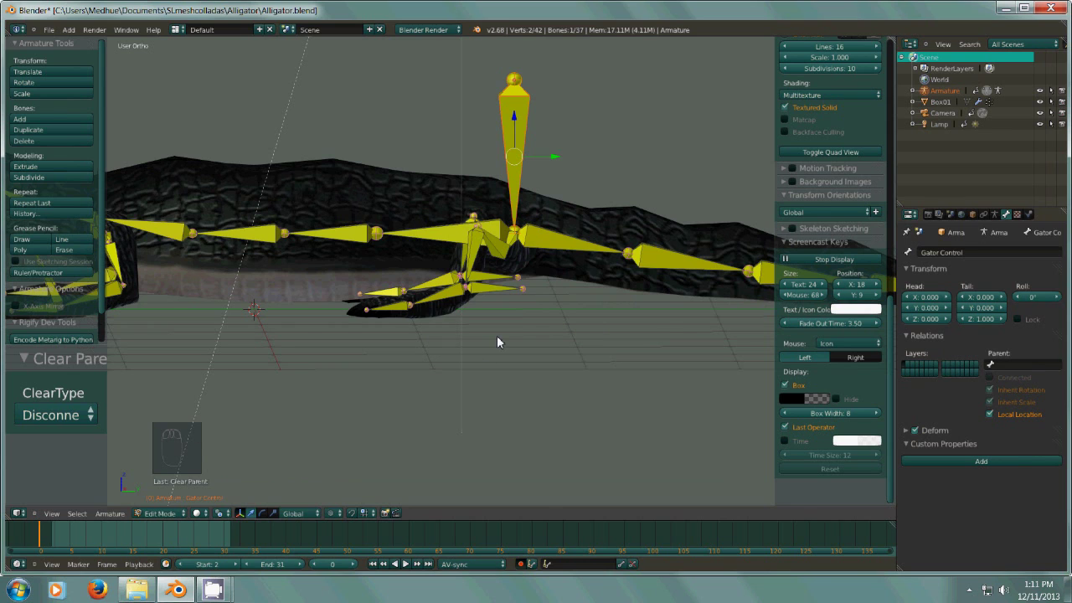
pyautogui.keyDown('shift'); pyautogui.rightClick(502, 305); pyautogui.keyUp('shift')
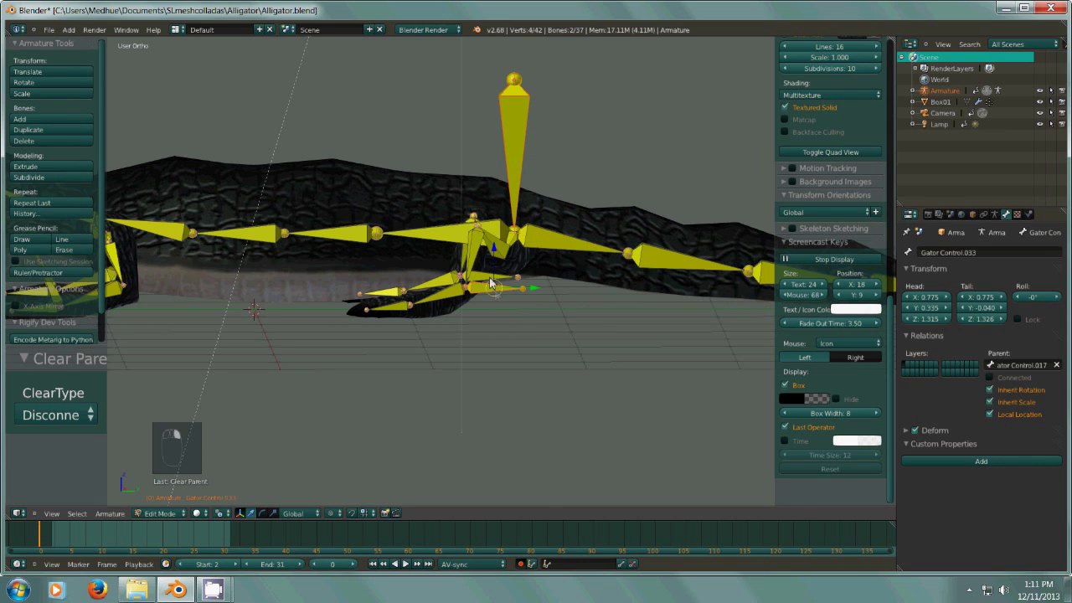
pyautogui.keyDown('shift'); pyautogui.moveTo(298, 284); pyautogui.dragTo(564, 312, button='middle'); pyautogui.keyUp('shift')
pyautogui.keyDown('shift'); pyautogui.rightClick(317, 320); pyautogui.keyUp('shift')
pyautogui.moveTo(333, 337); pyautogui.dragTo(359, 344, button='middle')
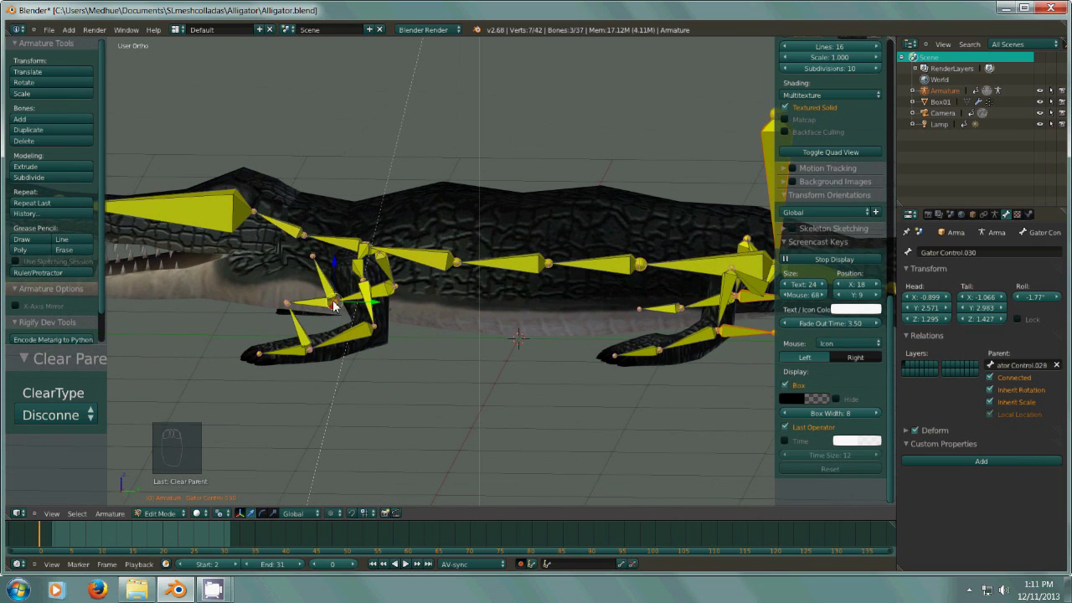
pyautogui.keyDown('shift'); pyautogui.rightClick(332, 306); pyautogui.keyUp('shift')
pyautogui.keyDown('shift'); pyautogui.rightClick(331, 306); pyautogui.keyUp('shift')
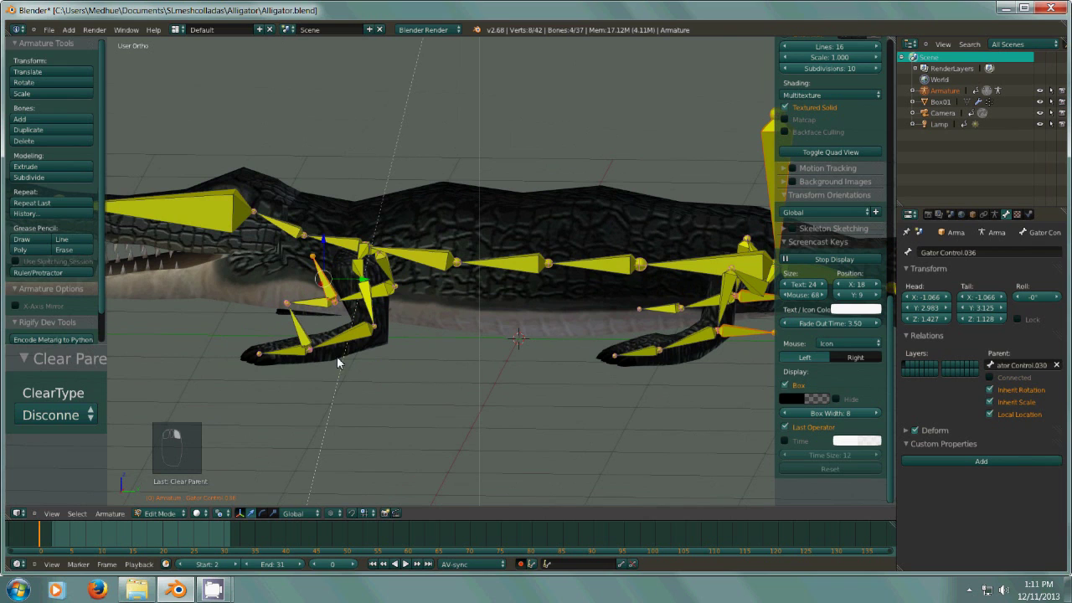
pyautogui.moveTo(561, 370); pyautogui.dragTo(582, 346, button='middle')
pyautogui.press('KP_Subtract')
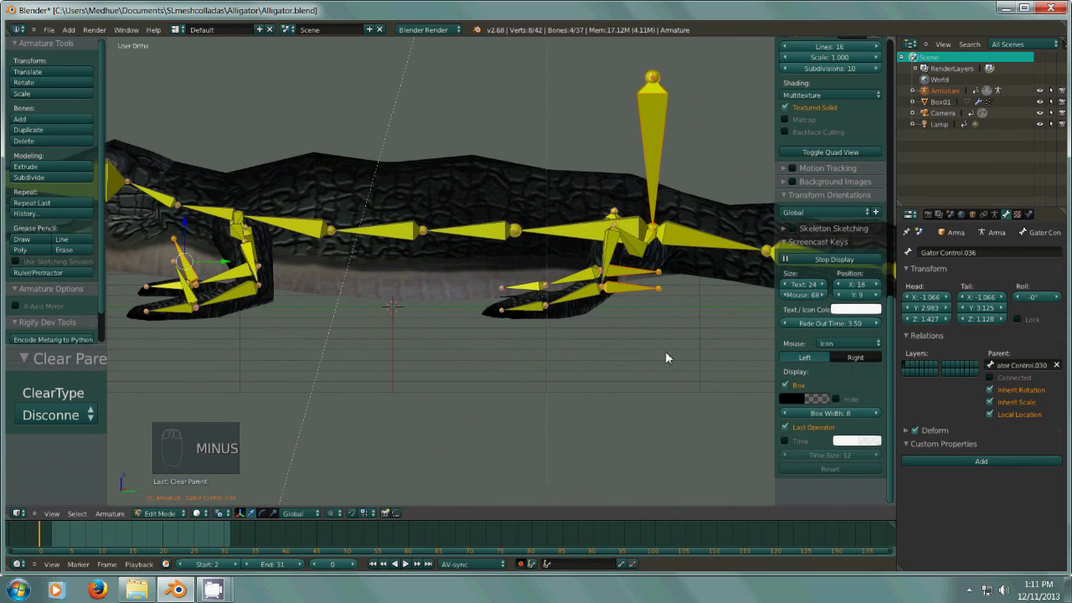
# - Select the Gator Control bone with both heel and both front wrist control bones, and switch off the Deform option
pyautogui.rightClick(635, 290)
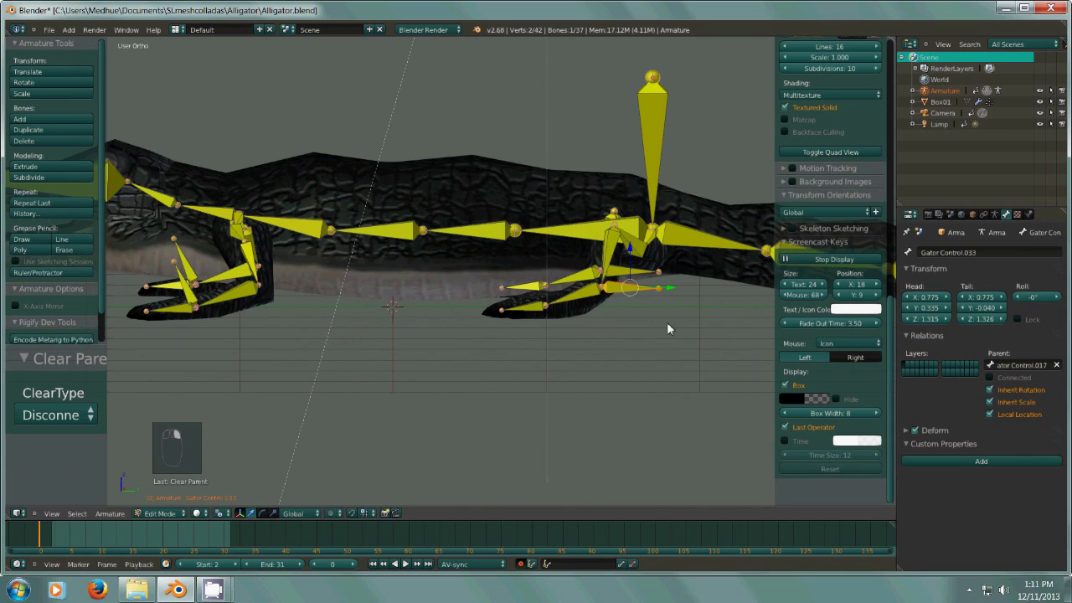
pyautogui.rightClick(620, 273)
pyautogui.keyDown('shift'); pyautogui.rightClick(637, 278); pyautogui.keyUp('shift')
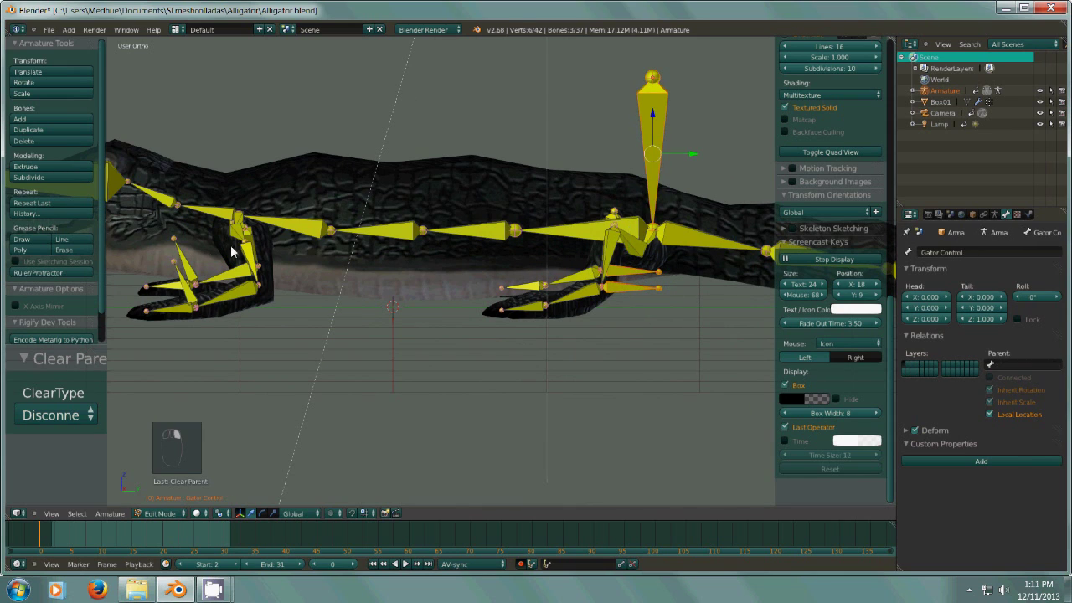
pyautogui.keyDown('shift'); pyautogui.rightClick(187, 262); pyautogui.keyUp('shift')
pyautogui.keyDown('shift'); pyautogui.rightClick(186, 289); pyautogui.keyUp('shift')
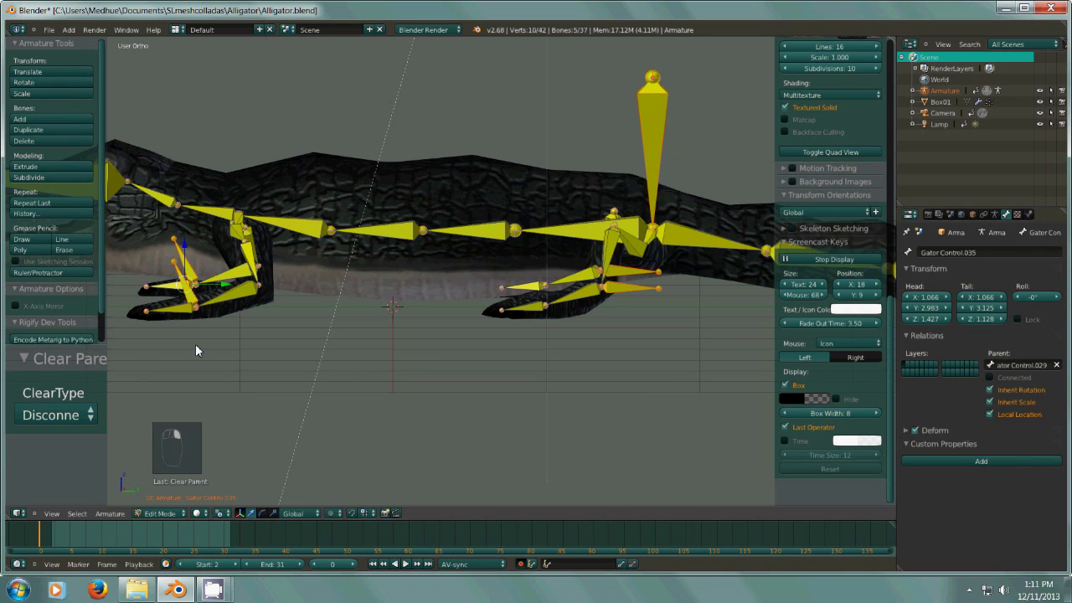
pyautogui.click(915, 430)
# - Extrude bones about 0.42 long from both hind knee joints, pointing toward the head
pyautogui.moveTo(620, 350); pyautogui.dragTo(628, 385, button='middle')
pyautogui.rightClick(616, 291)
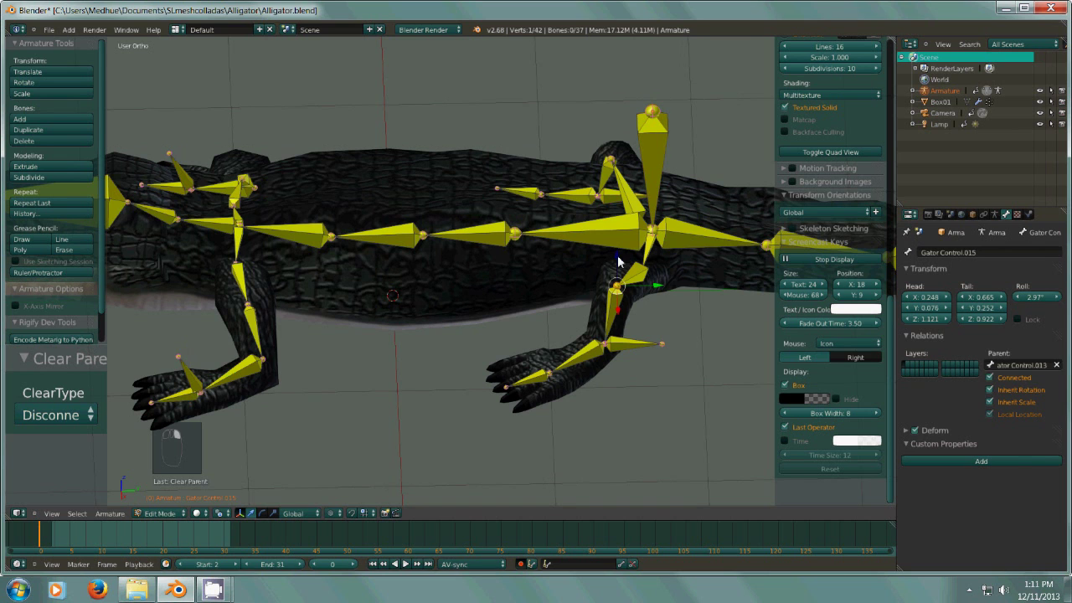
pyautogui.rightClick(609, 161)
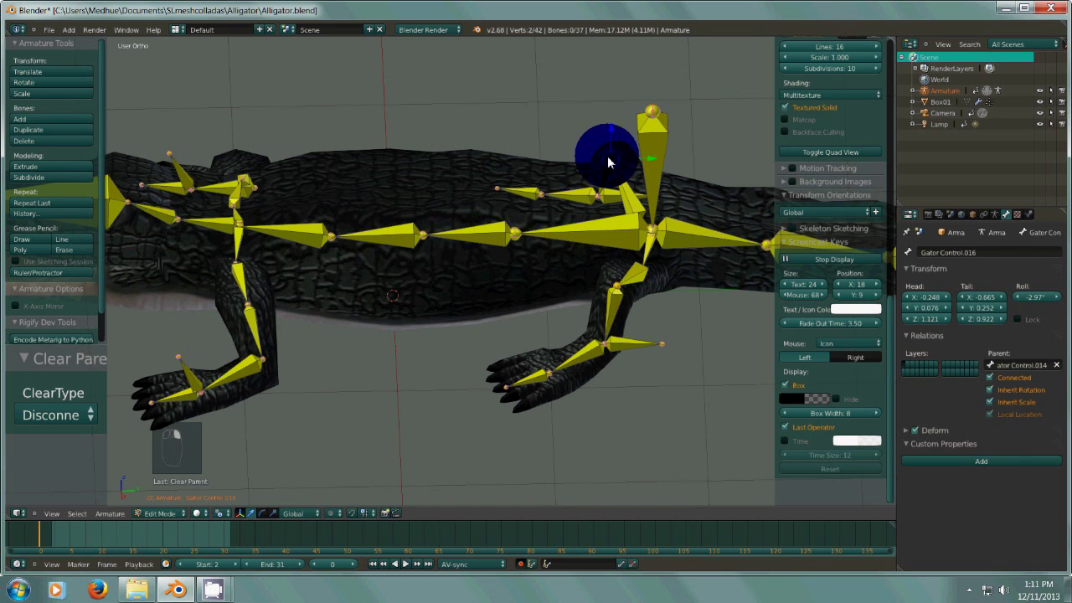
pyautogui.moveTo(616, 264); pyautogui.dragTo(613, 239, button='middle')
pyautogui.moveTo(591, 218); pyautogui.dragTo(616, 219, button='middle')
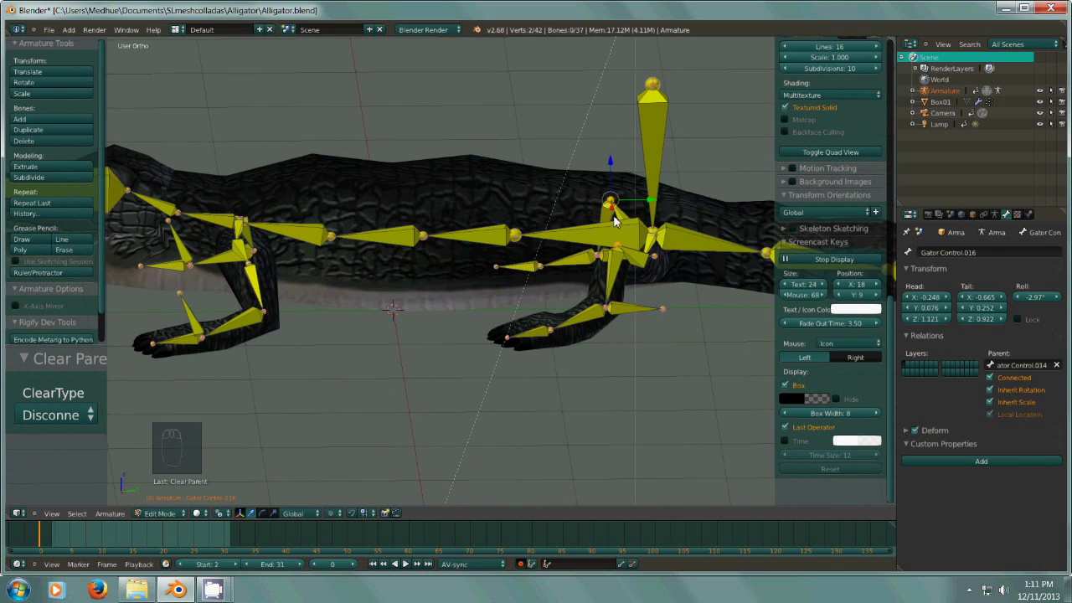
pyautogui.press('KP_3')
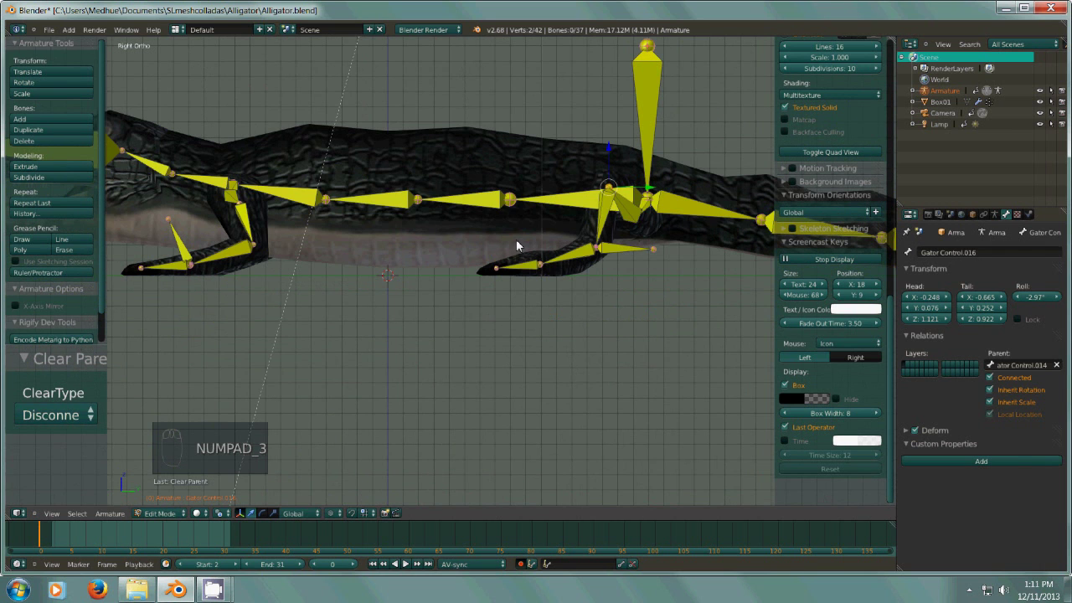
pyautogui.press('e')
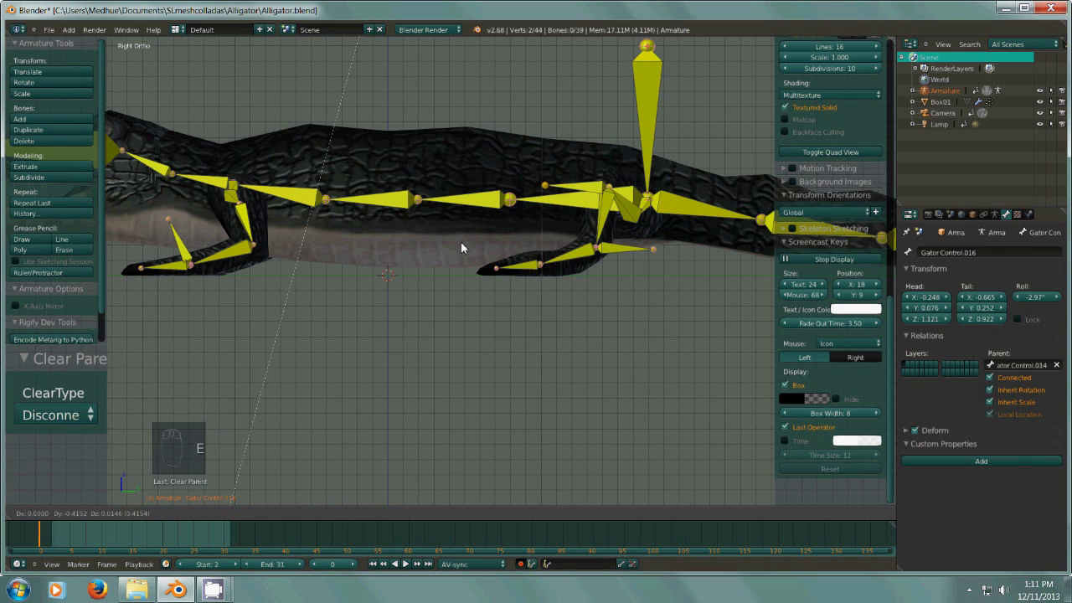
pyautogui.click(461, 241)
# - Disconnect both newly extruded hind knee bones from their parents using Disconnect Bone
pyautogui.moveTo(646, 283); pyautogui.dragTo(653, 331, button='middle')
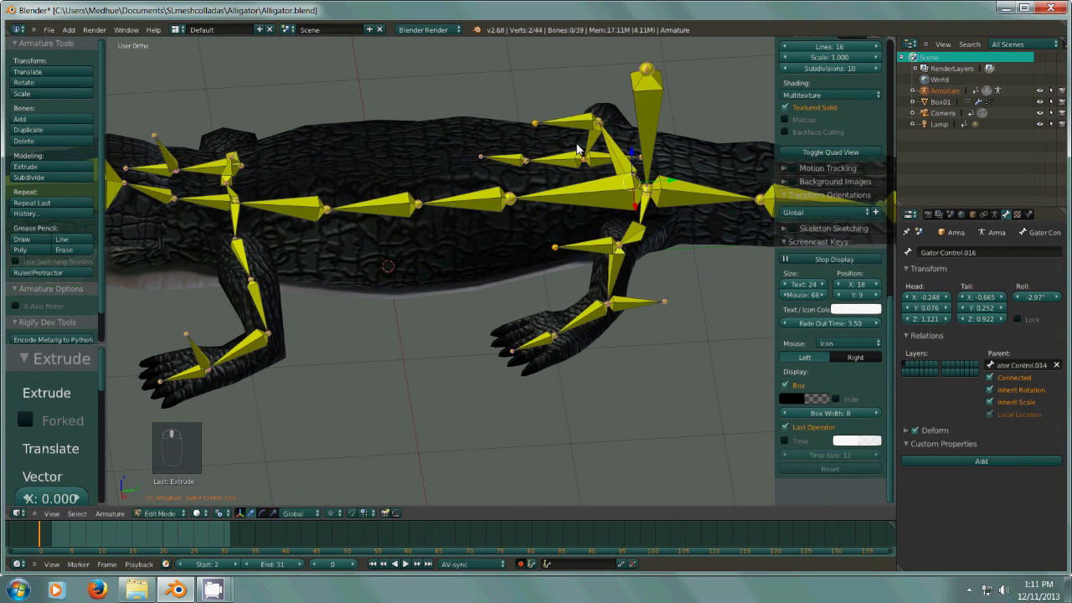
pyautogui.keyDown('shift'); pyautogui.rightClick(591, 252); pyautogui.keyUp('shift')
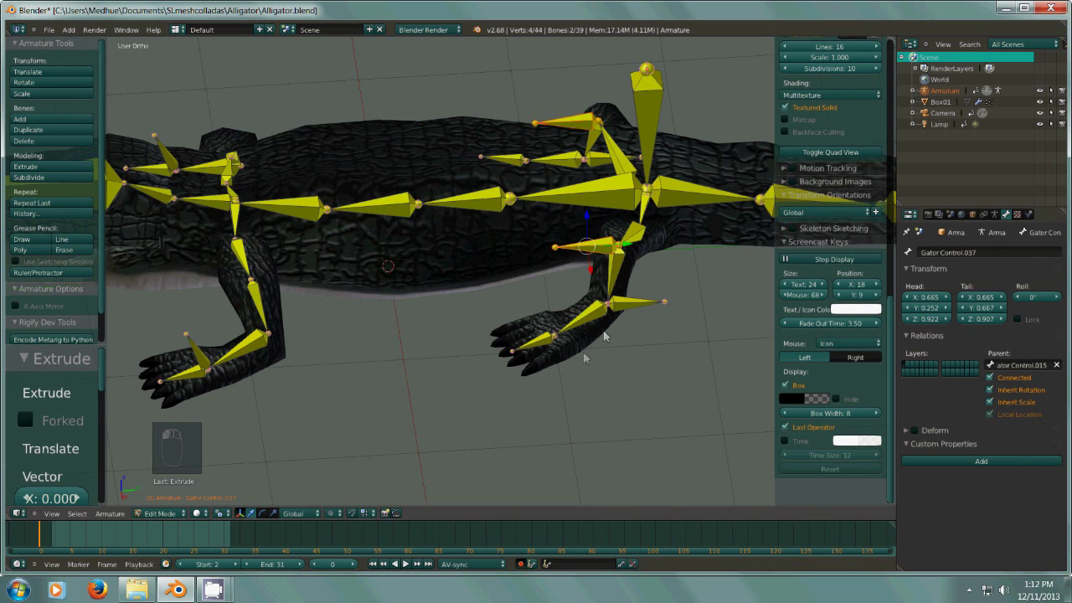
pyautogui.hotkey('alt', 'p')
pyautogui.click(432, 392)
# - Move both hind knee control bones 0.532 forward along Y and rotate them 86.473° so they stand upright
pyautogui.moveTo(625, 252); pyautogui.dragTo(544, 250)
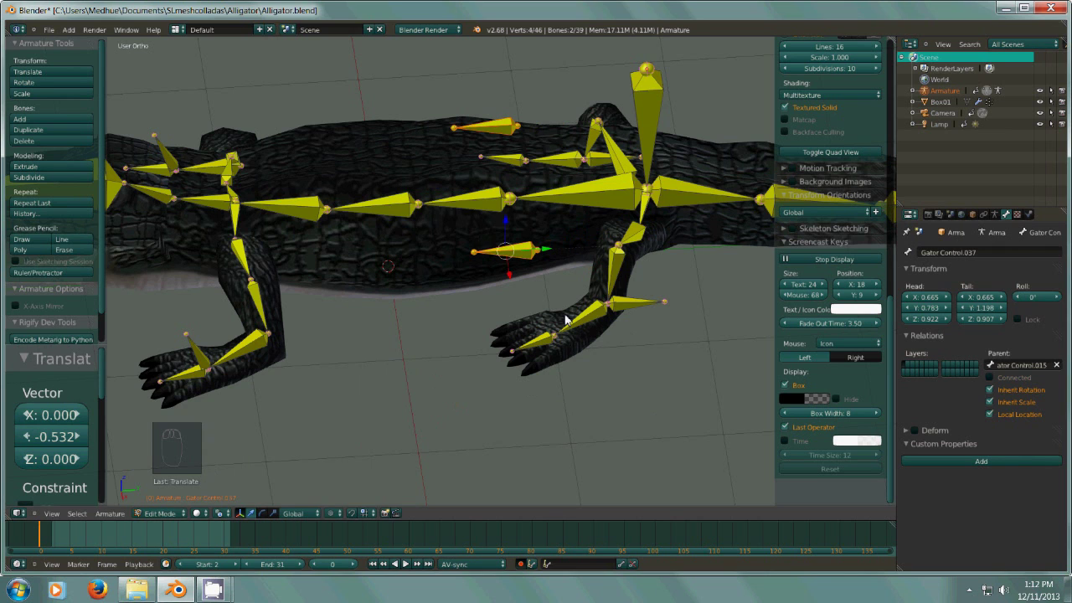
pyautogui.press('KP_3')
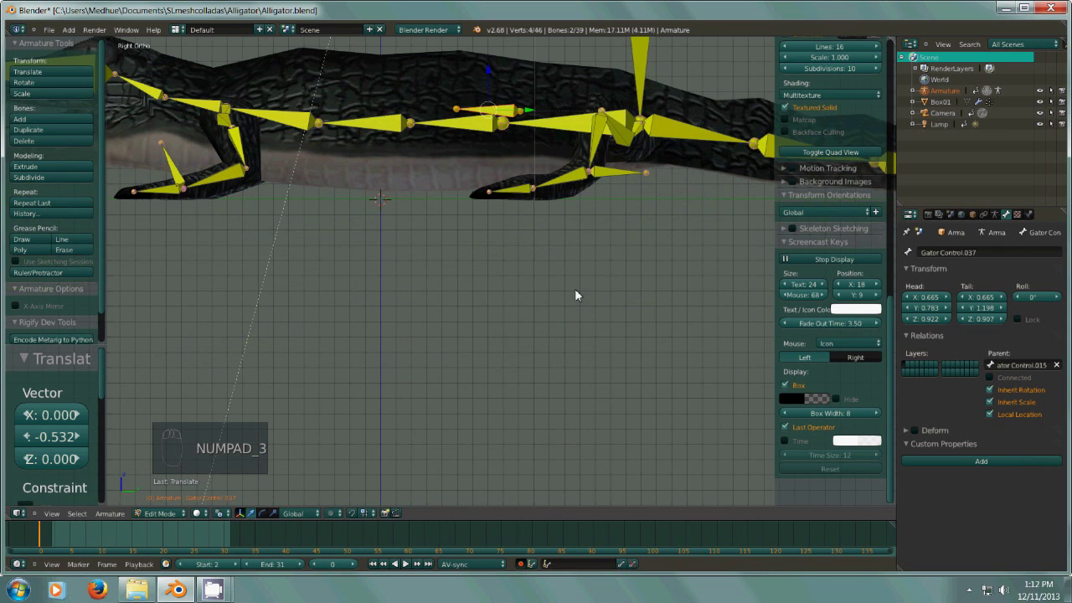
pyautogui.press('r')
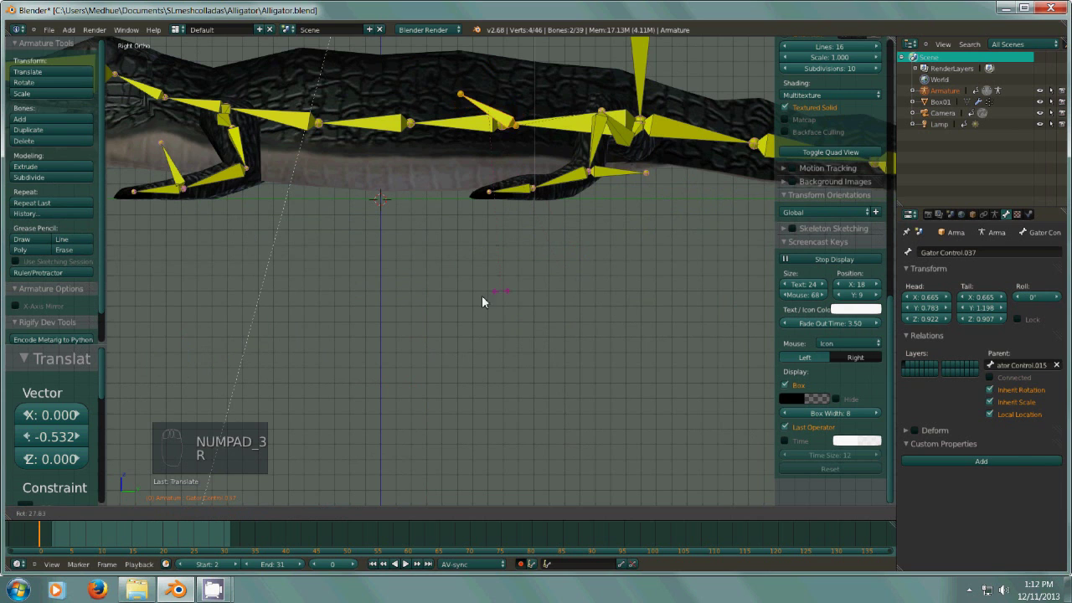
pyautogui.click(320, 229)
# - Try to disconnect each upright hind knee control bone from its parent again, one side at a time
pyautogui.moveTo(324, 232); pyautogui.dragTo(399, 309, button='middle')
pyautogui.rightClick(506, 63)
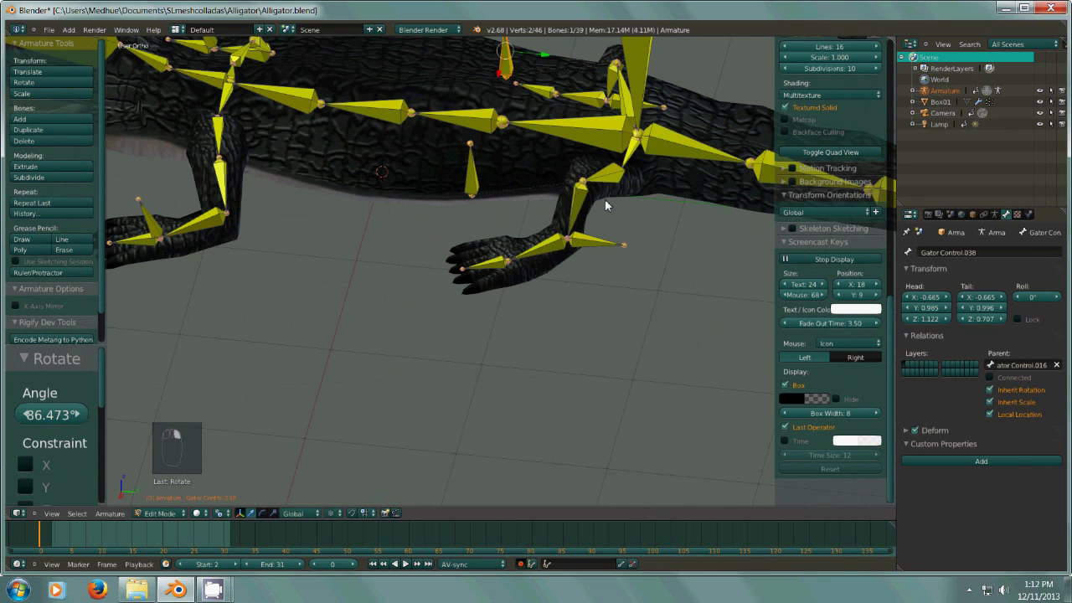
pyautogui.hotkey('alt', 'p')
pyautogui.click(651, 217)
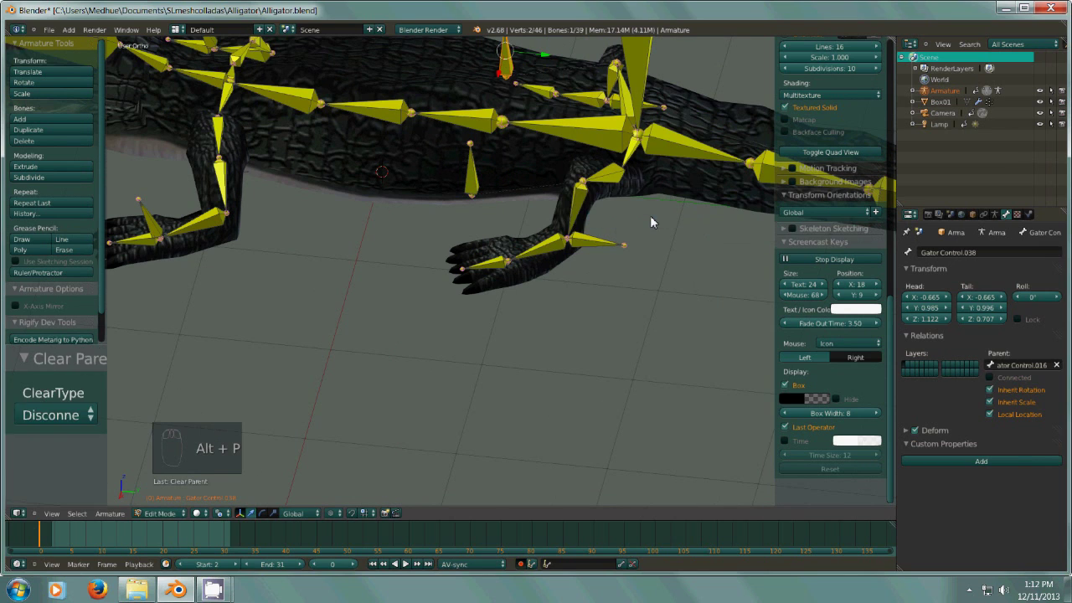
pyautogui.rightClick(471, 180)
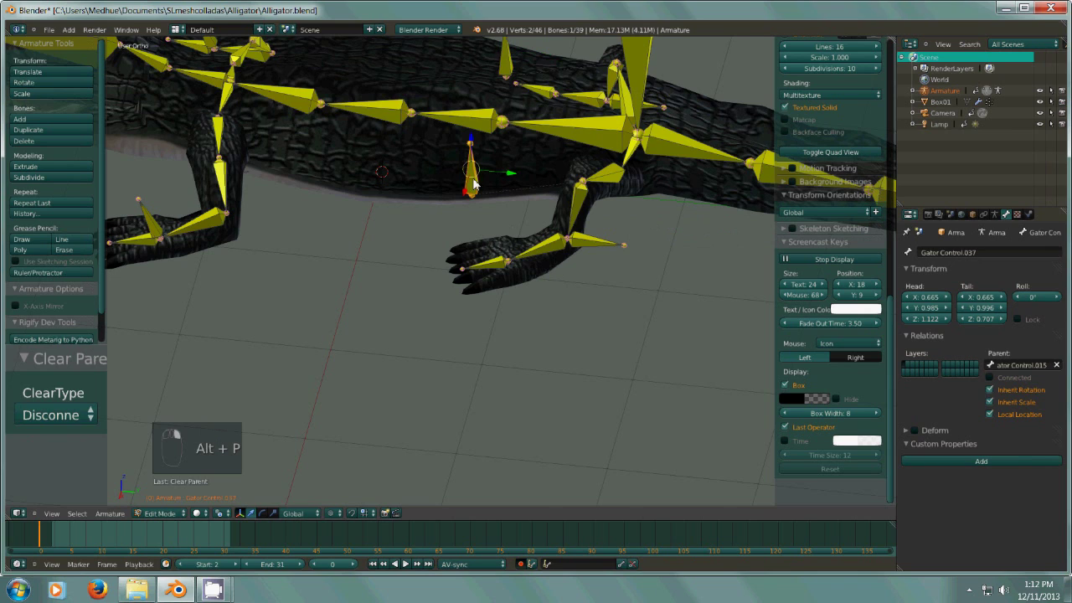
pyautogui.hotkey('alt', 'p')
pyautogui.click(510, 231)
pyautogui.hotkey('alt', 'p')
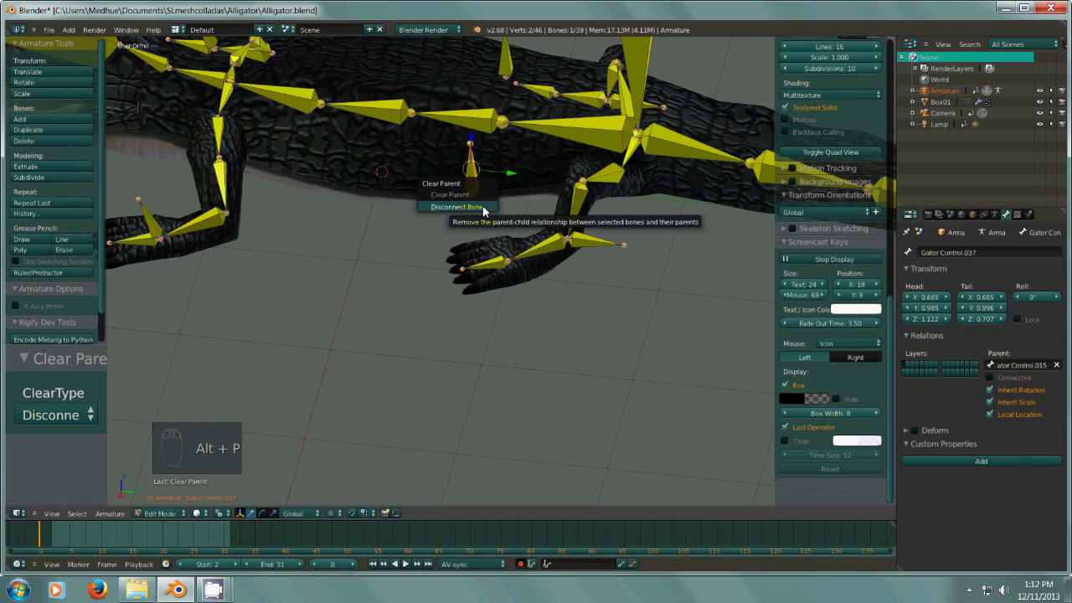
pyautogui.click(486, 208)
# - Extrude bones about 0.38 long from both front elbow joints, pointing toward the tail
pyautogui.moveTo(513, 239); pyautogui.dragTo(694, 355, button='middle')
pyautogui.press('-')
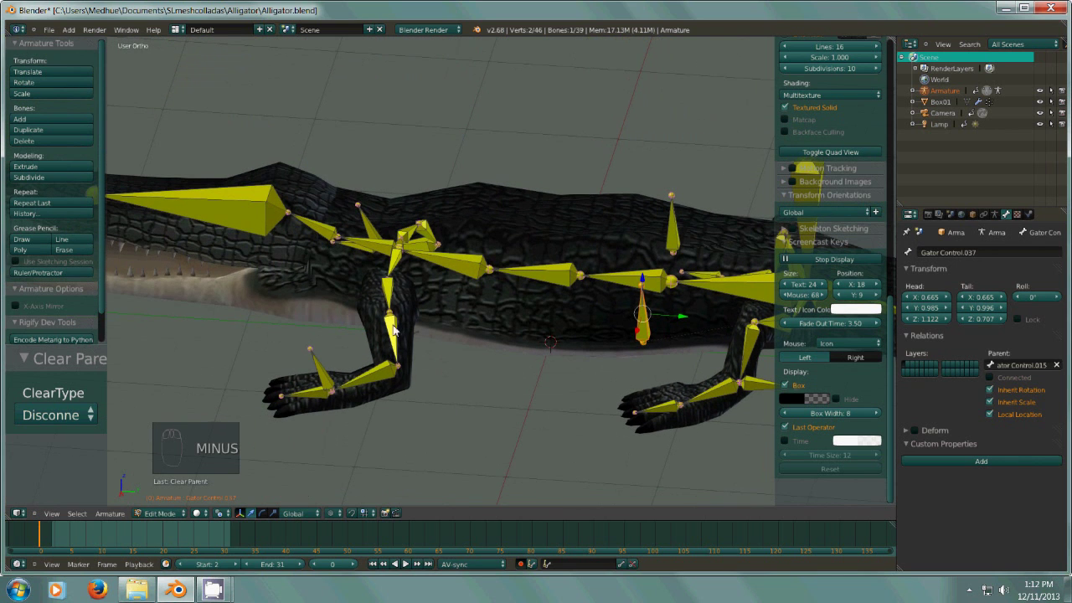
pyautogui.rightClick(390, 320)
pyautogui.moveTo(421, 363); pyautogui.dragTo(385, 407, button='middle')
pyautogui.rightClick(370, 365)
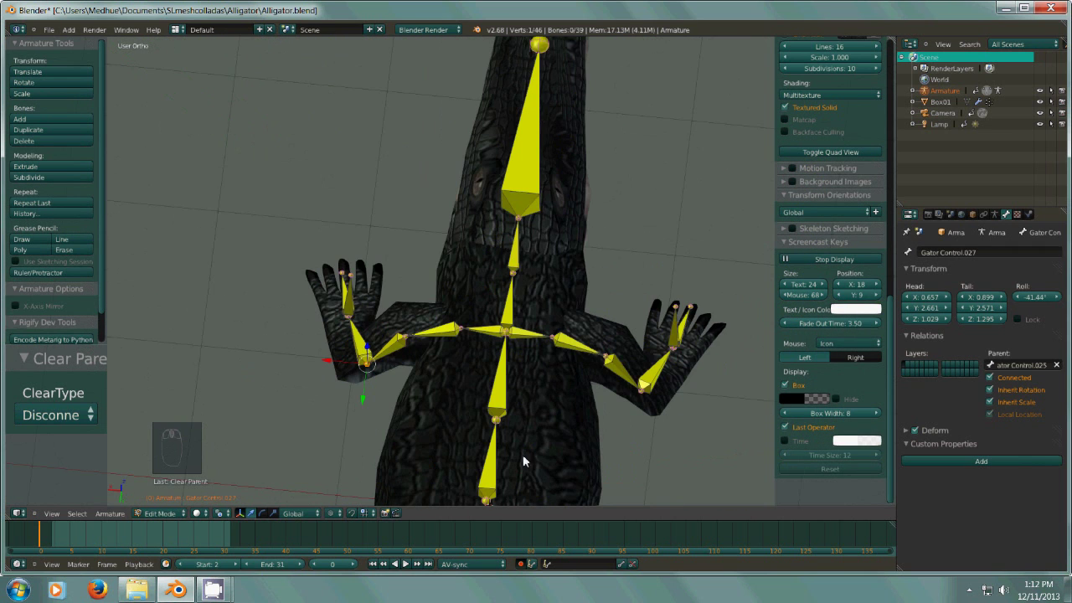
pyautogui.rightClick(643, 402)
pyautogui.moveTo(513, 488); pyautogui.dragTo(574, 420, button='middle')
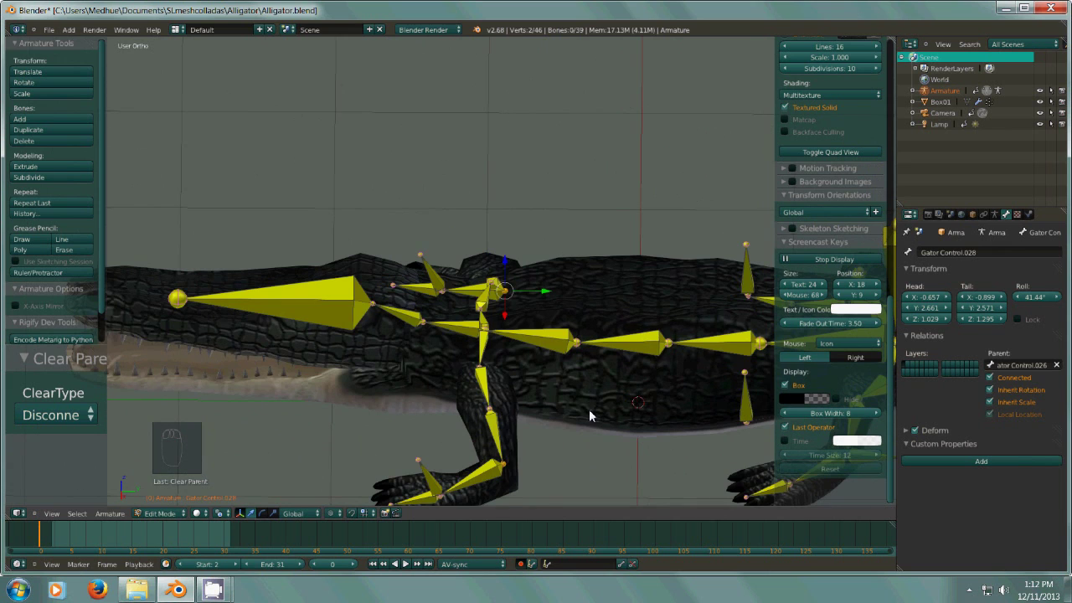
pyautogui.press('KP_3')
pyautogui.press('e')
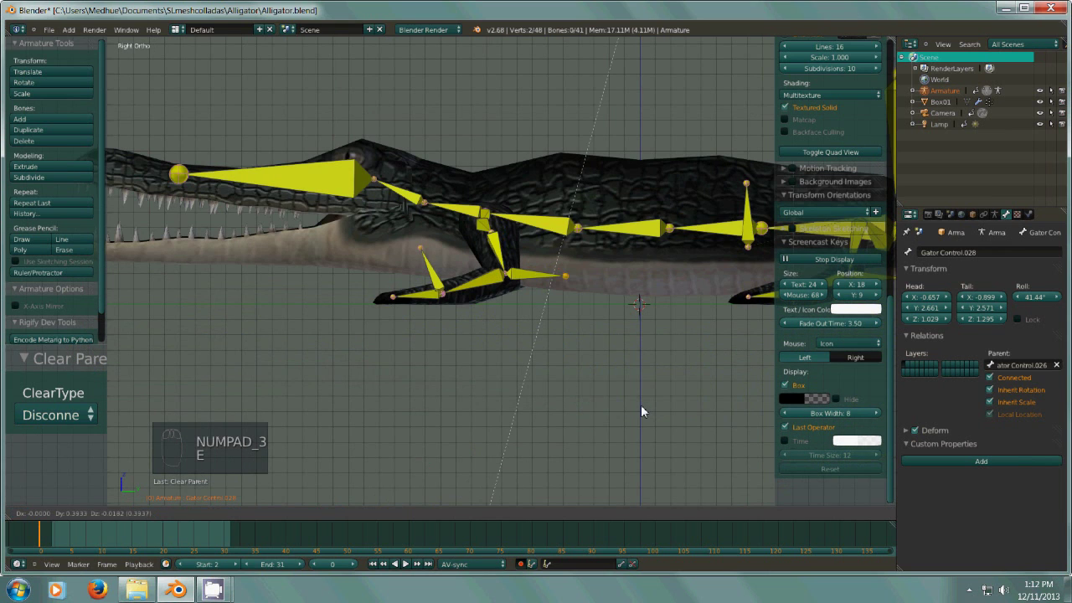
pyautogui.click(641, 405)
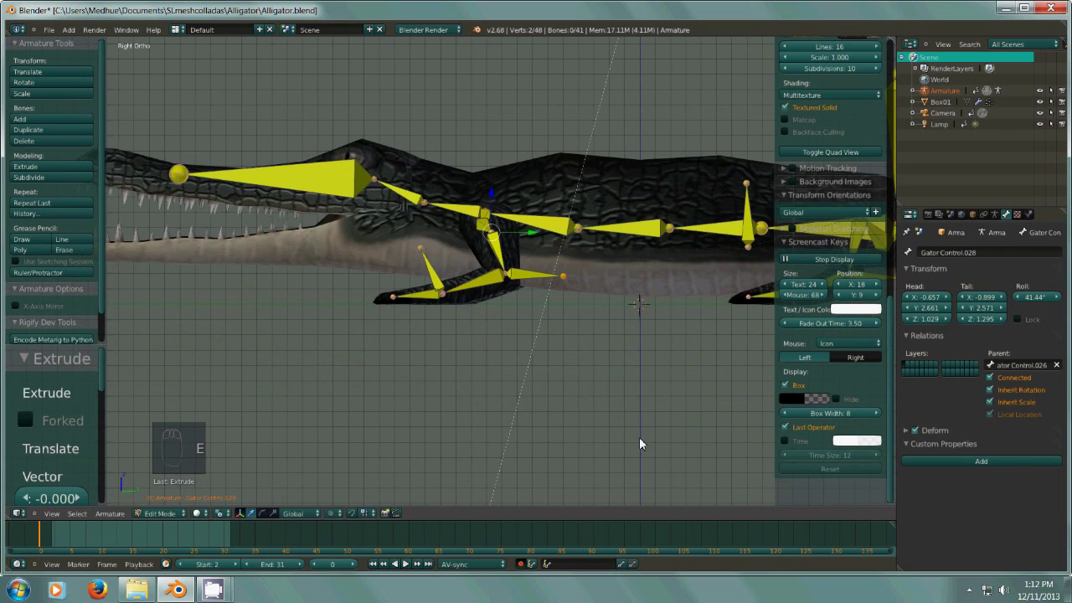
# - Disconnect both newly extruded elbow bones from their parents using Disconnect Bone
pyautogui.moveTo(582, 373); pyautogui.dragTo(593, 407, button='middle')
pyautogui.rightClick(529, 186)
pyautogui.hotkey('alt', 'p')
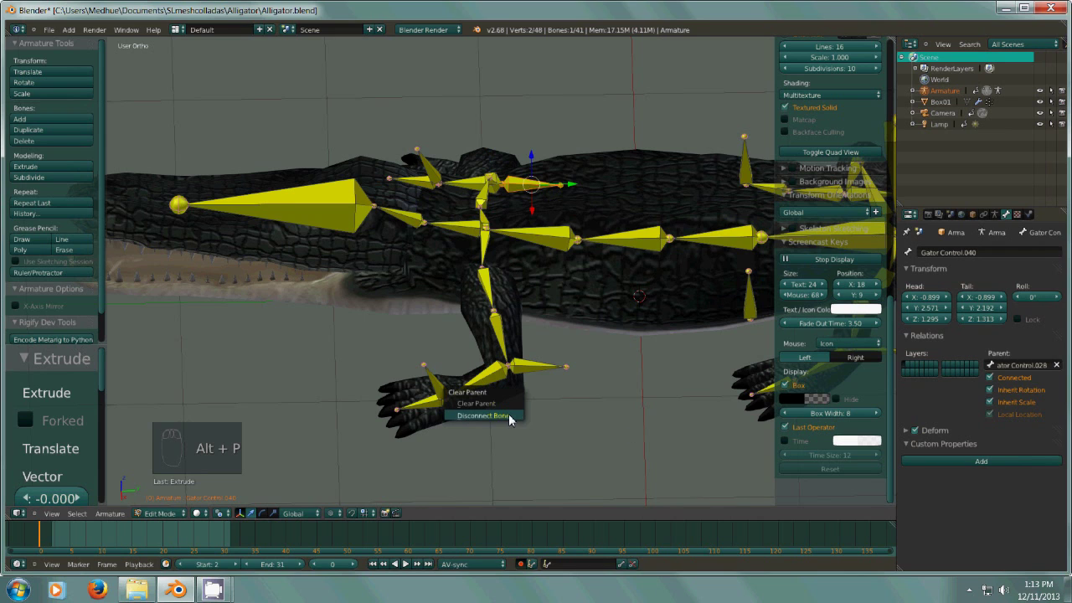
pyautogui.click(521, 416)
pyautogui.rightClick(533, 374)
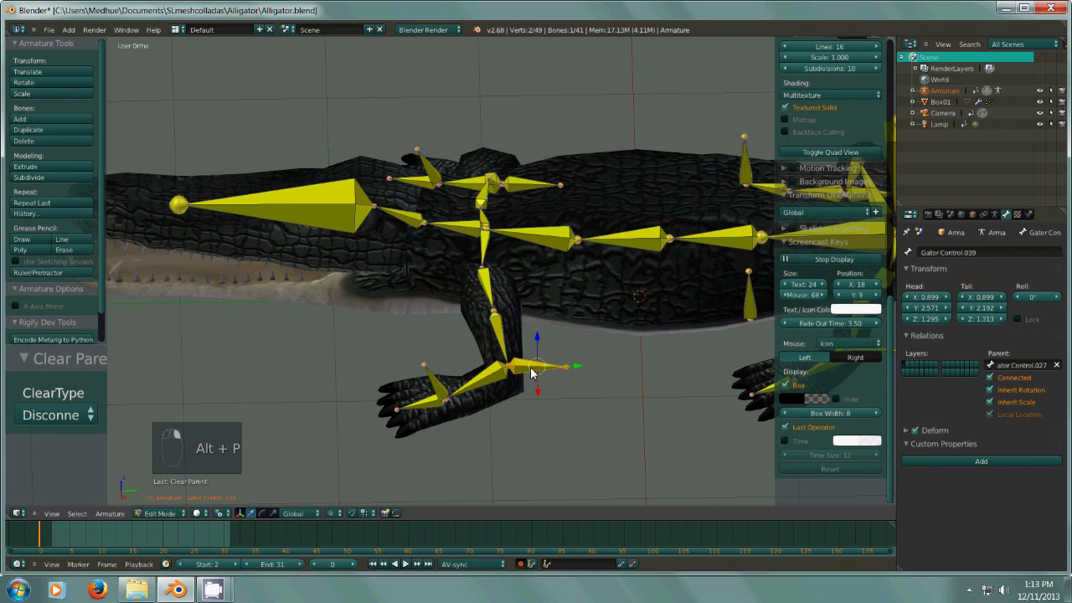
pyautogui.hotkey('alt', 'p')
pyautogui.click(530, 372)
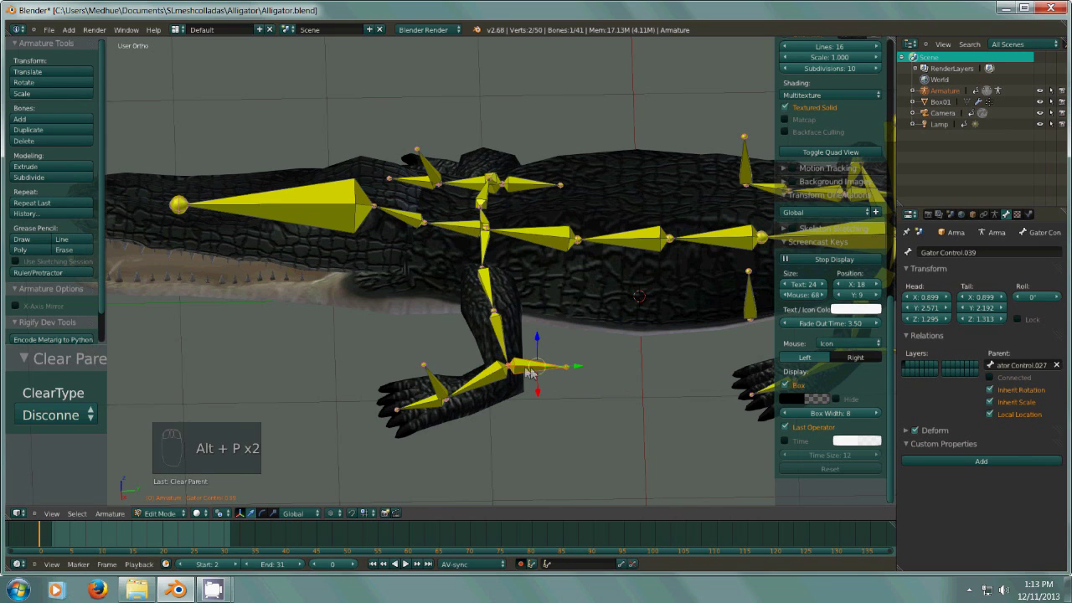
# - Move both elbow control bones 0.302 toward the tail along Y and rotate them 92.19° so they stand upright
pyautogui.rightClick(537, 191)
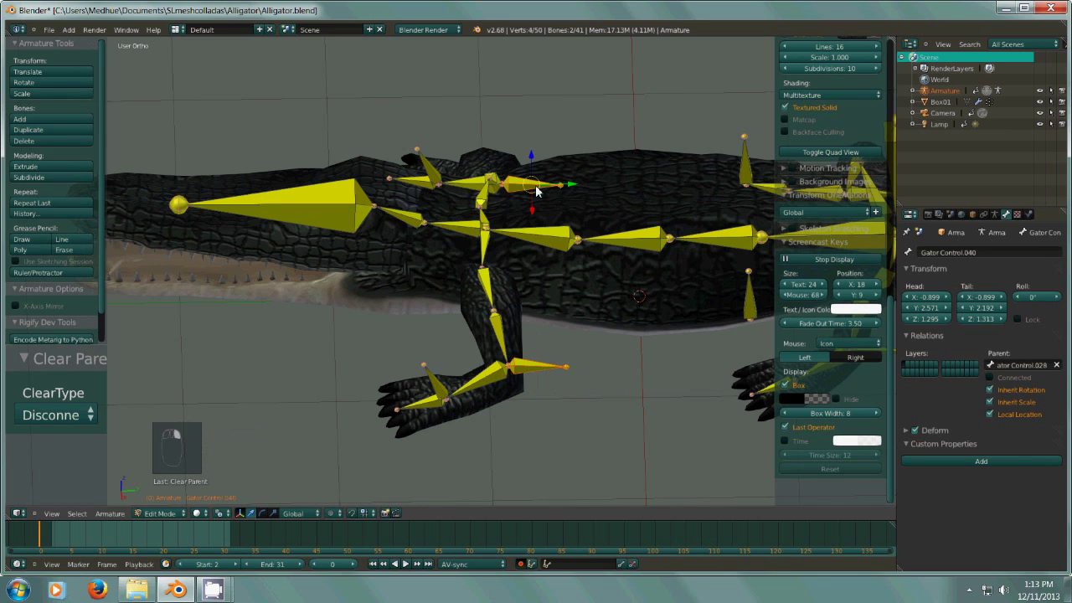
pyautogui.moveTo(570, 191); pyautogui.dragTo(615, 207)
pyautogui.press('KP_3')
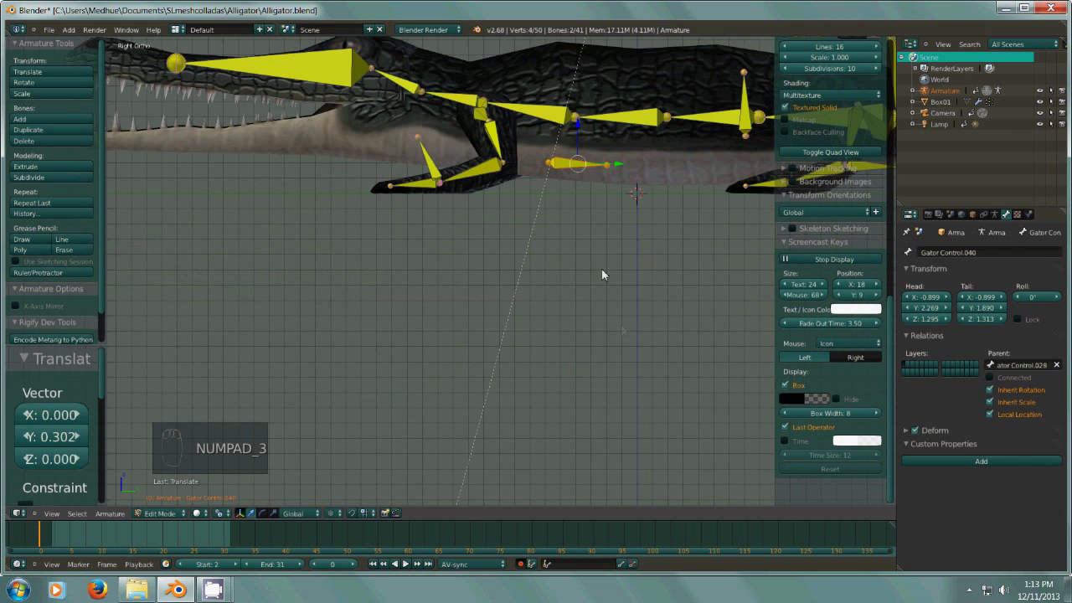
pyautogui.press('KP_Subtract')
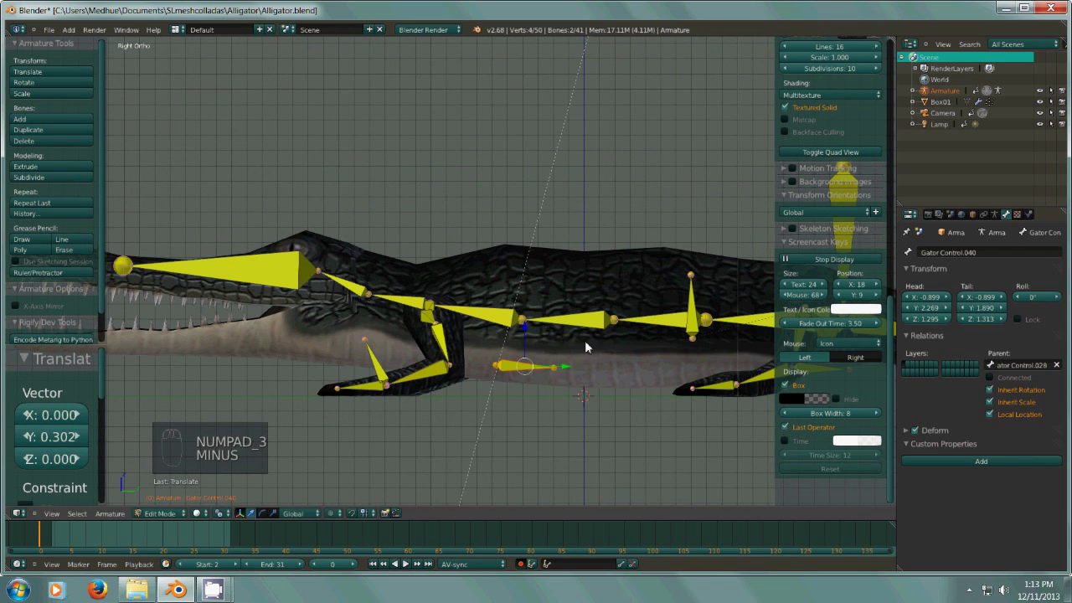
pyautogui.press('r')
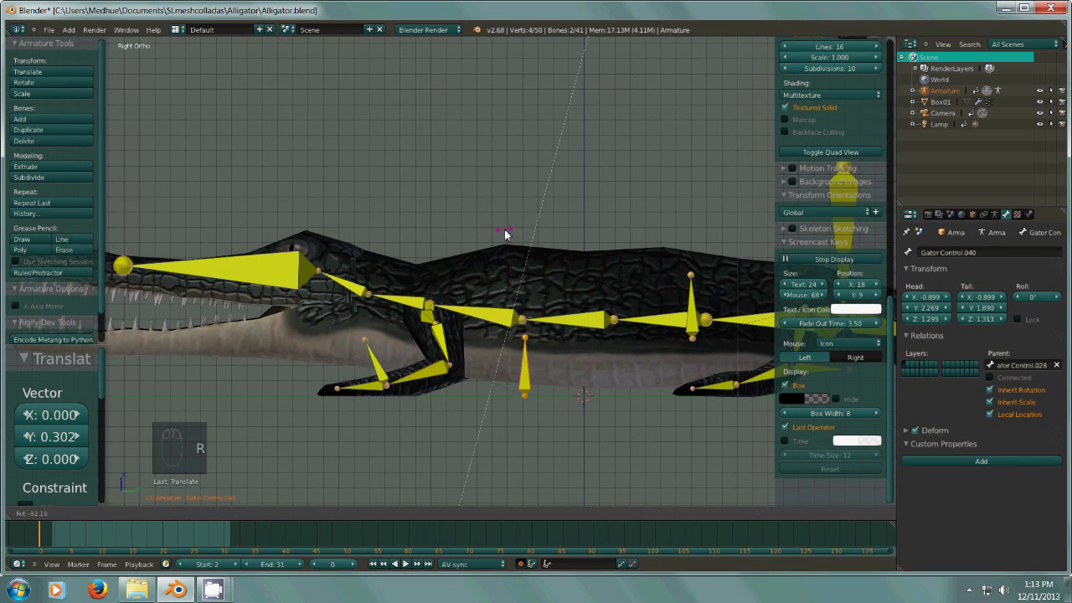
pyautogui.click(504, 229)
# - Spread the two hind knee control bones outward by scaling them 1.577 along the X axis
pyautogui.moveTo(504, 229); pyautogui.dragTo(685, 413, button='middle')
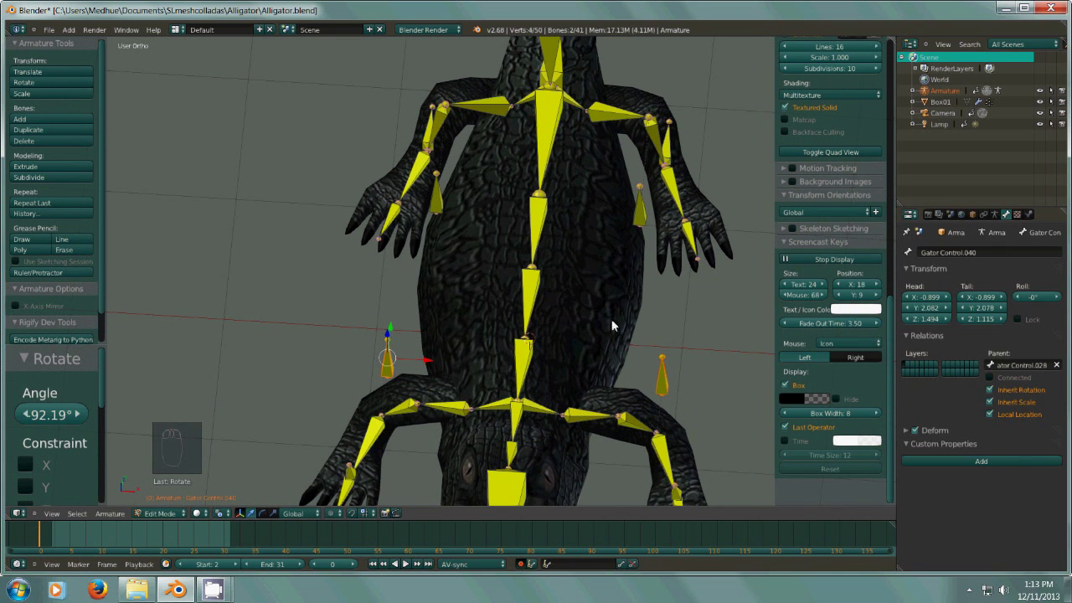
pyautogui.rightClick(438, 200)
pyautogui.keyDown('shift'); pyautogui.rightClick(637, 216); pyautogui.keyUp('shift')
pyautogui.press('s')
pyautogui.press('x')
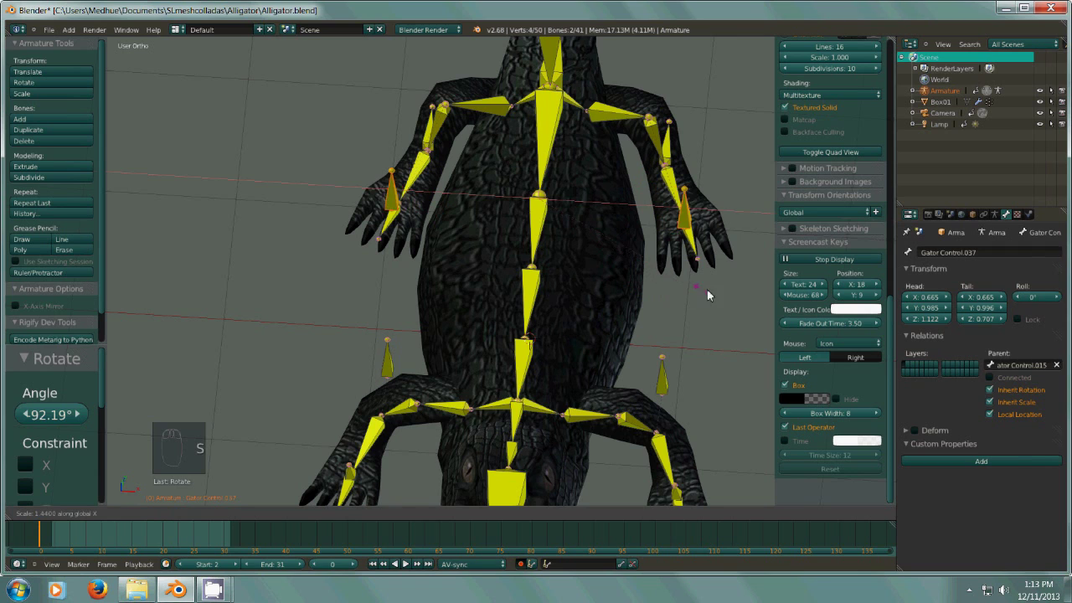
pyautogui.click(719, 293)
# - Spread the two front elbow control bones outward by scaling them 1.302 along the X axis
pyautogui.rightClick(664, 392)
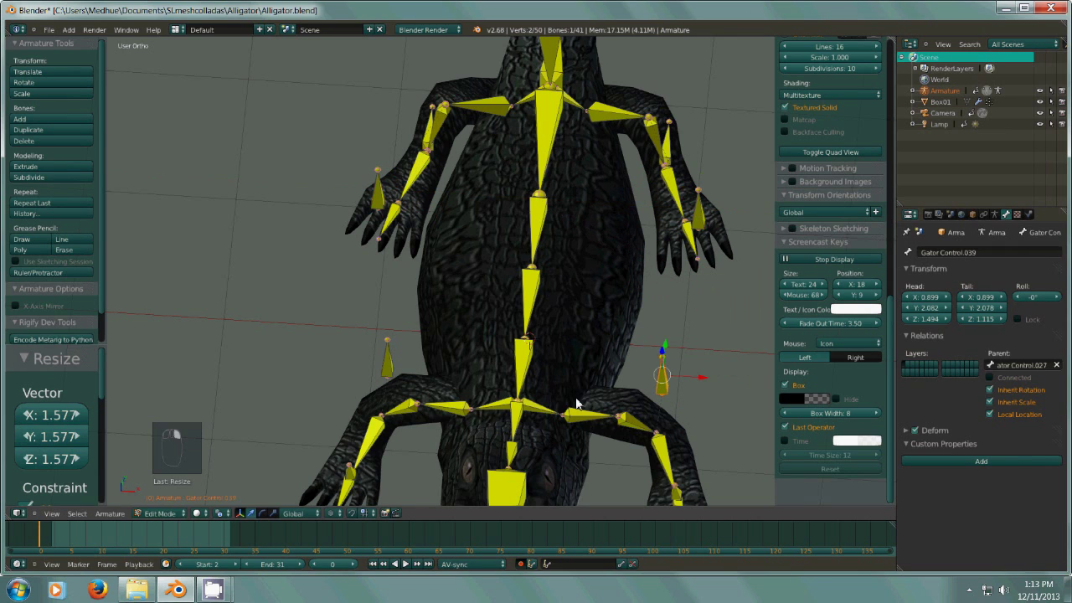
pyautogui.keyDown('shift'); pyautogui.rightClick(397, 370); pyautogui.keyUp('shift')
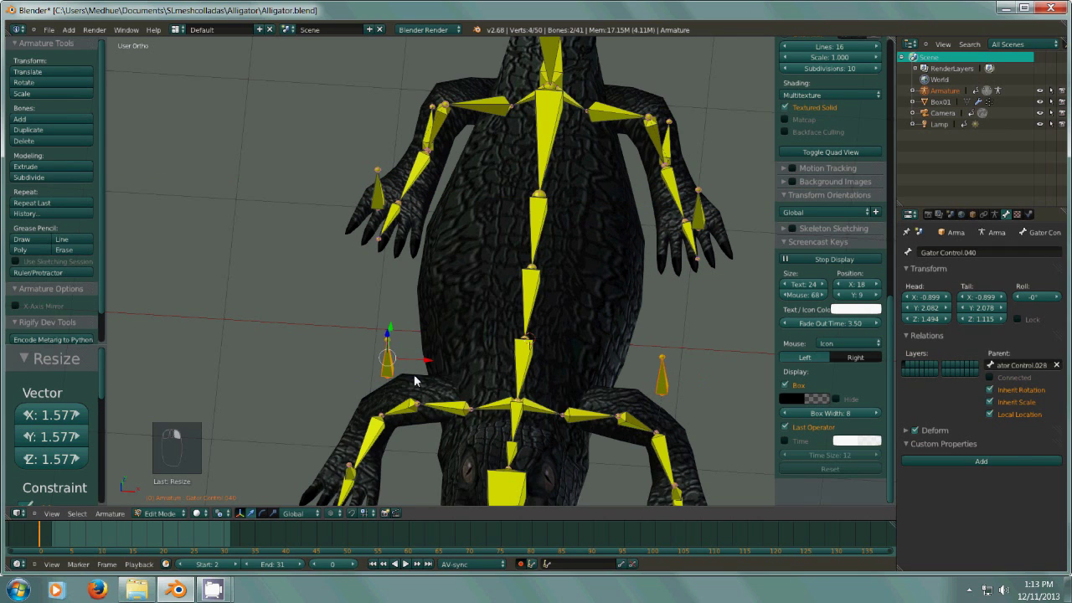
pyautogui.press('s')
pyautogui.press('x')
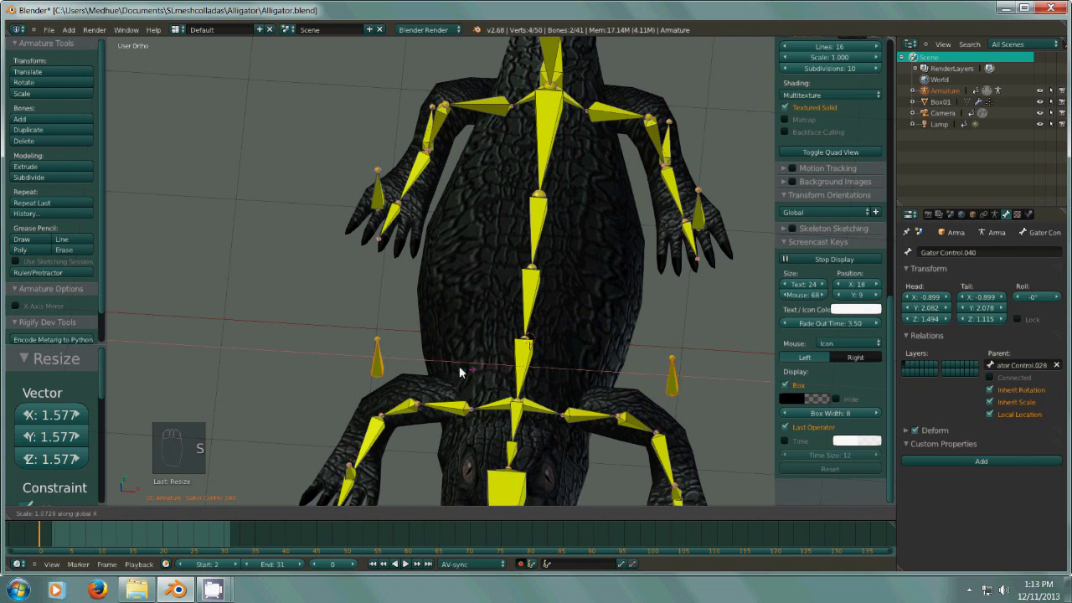
pyautogui.click(455, 367)
pyautogui.moveTo(454, 367); pyautogui.dragTo(437, 337, button='middle')
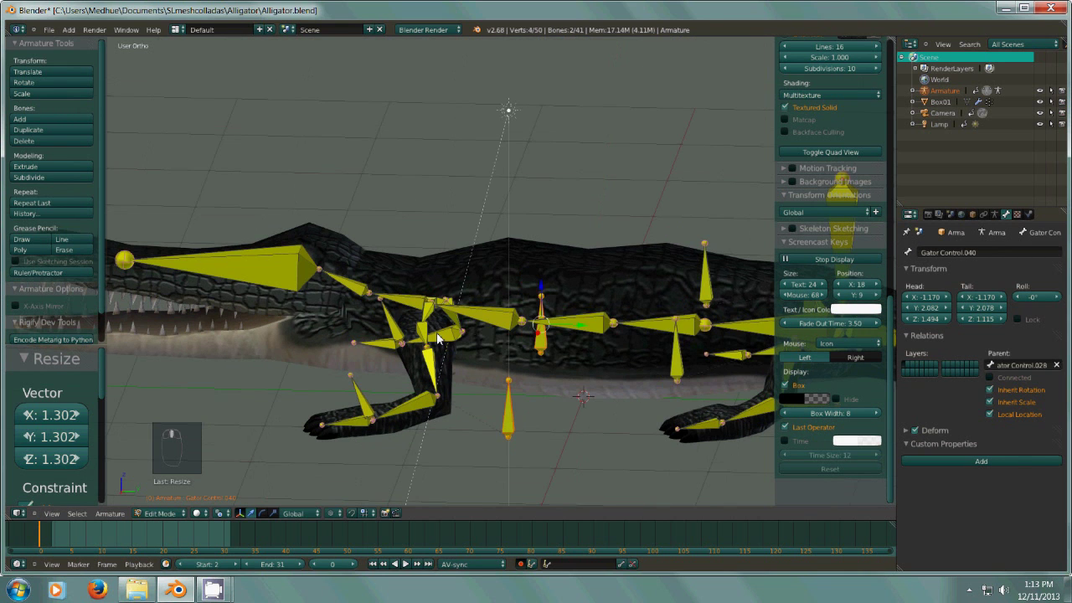
# - Turn off Deform for one front elbow control bone and both wrist control bones at the front feet
pyautogui.moveTo(559, 319); pyautogui.dragTo(622, 320, button='middle')
pyautogui.scroll(-3, 623, 309)
pyautogui.click(915, 431)
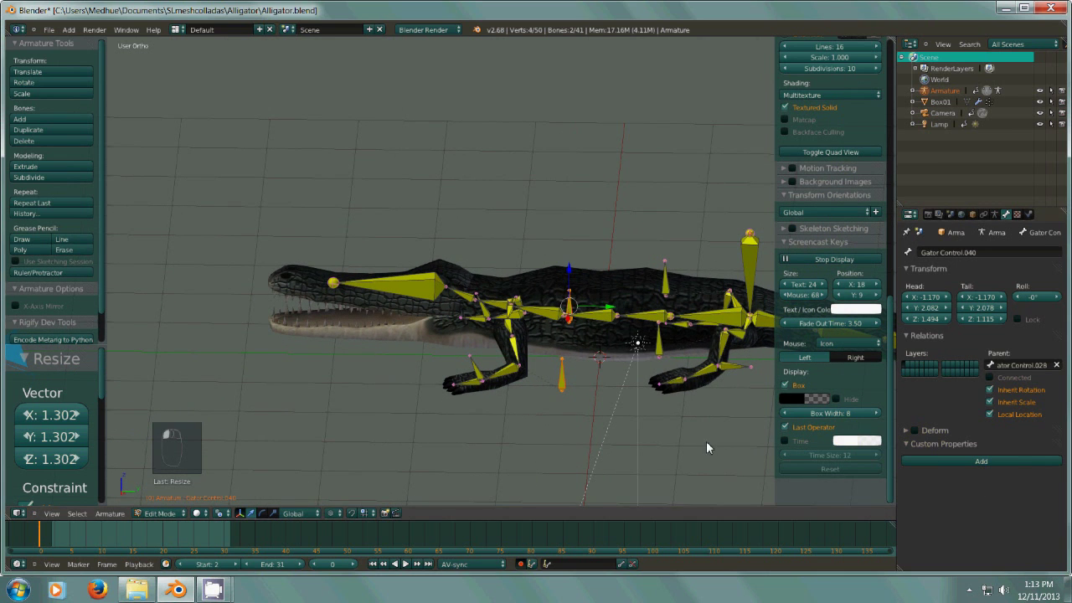
pyautogui.rightClick(479, 377)
pyautogui.moveTo(560, 379); pyautogui.dragTo(511, 268, button='middle')
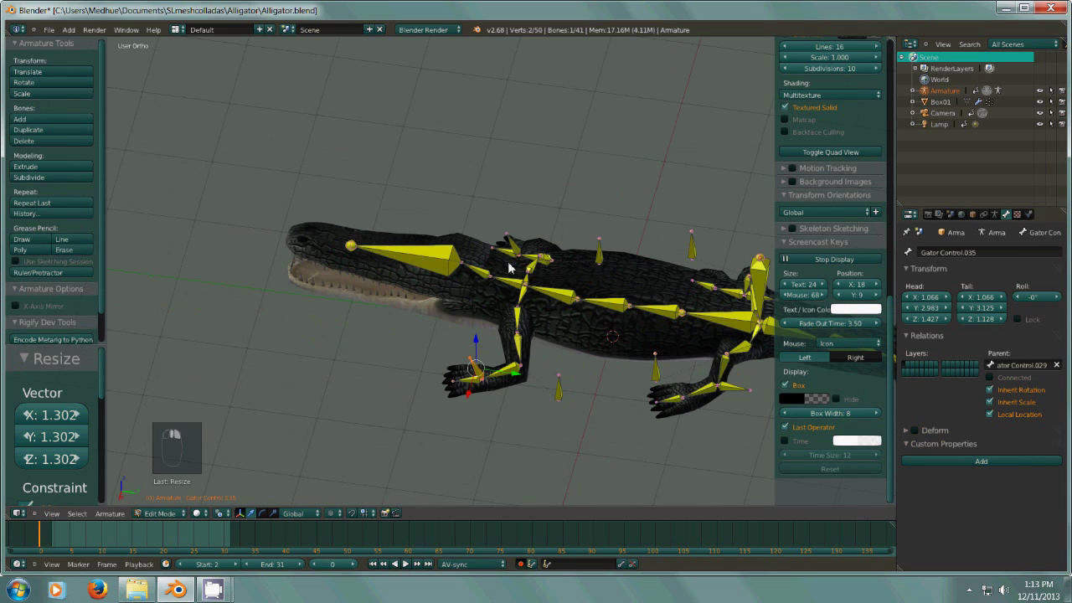
pyautogui.rightClick(512, 245)
pyautogui.click(915, 430)
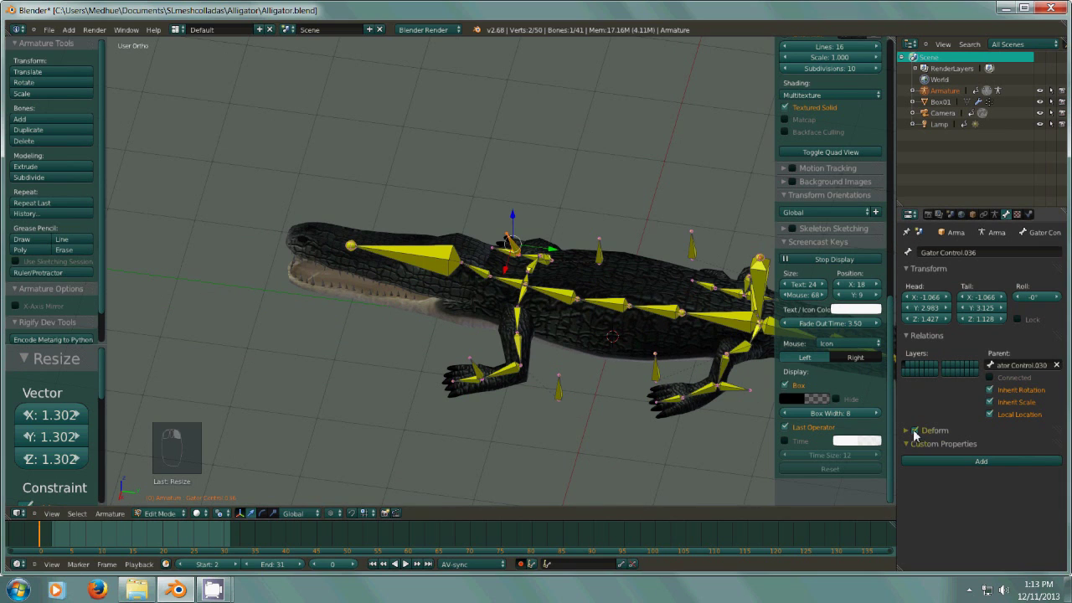
# - Turn off Deform for the two hind knee control bones and the two heel control bones
pyautogui.rightClick(692, 245)
pyautogui.click(914, 431)
pyautogui.rightClick(656, 368)
pyautogui.rightClick(735, 389)
pyautogui.moveTo(740, 454); pyautogui.dragTo(586, 341, button='middle')
pyautogui.press('-')
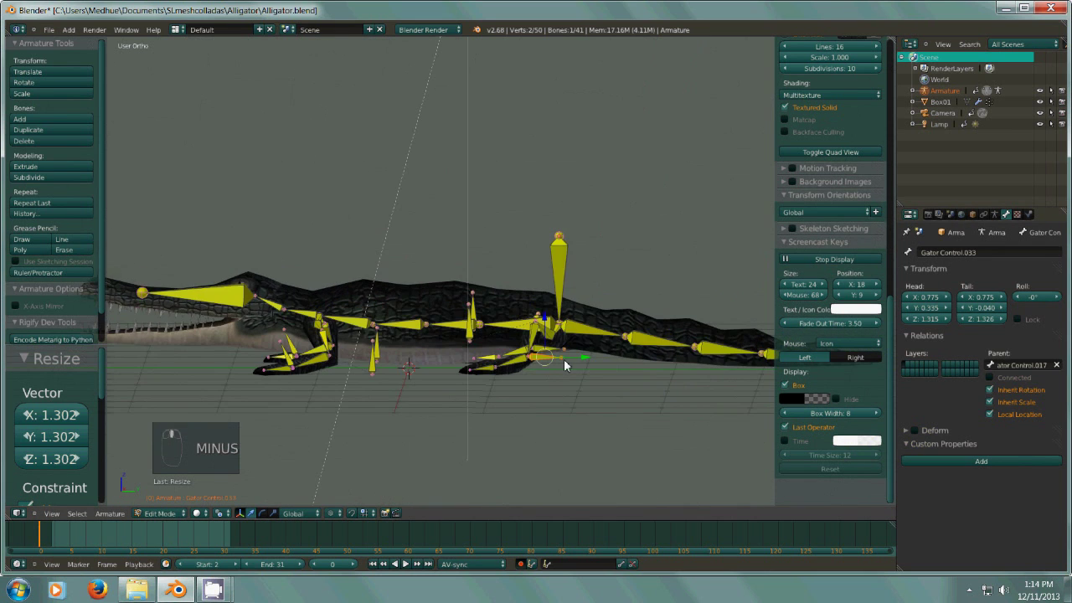
pyautogui.scroll(4, 564, 359)
pyautogui.rightClick(562, 356)
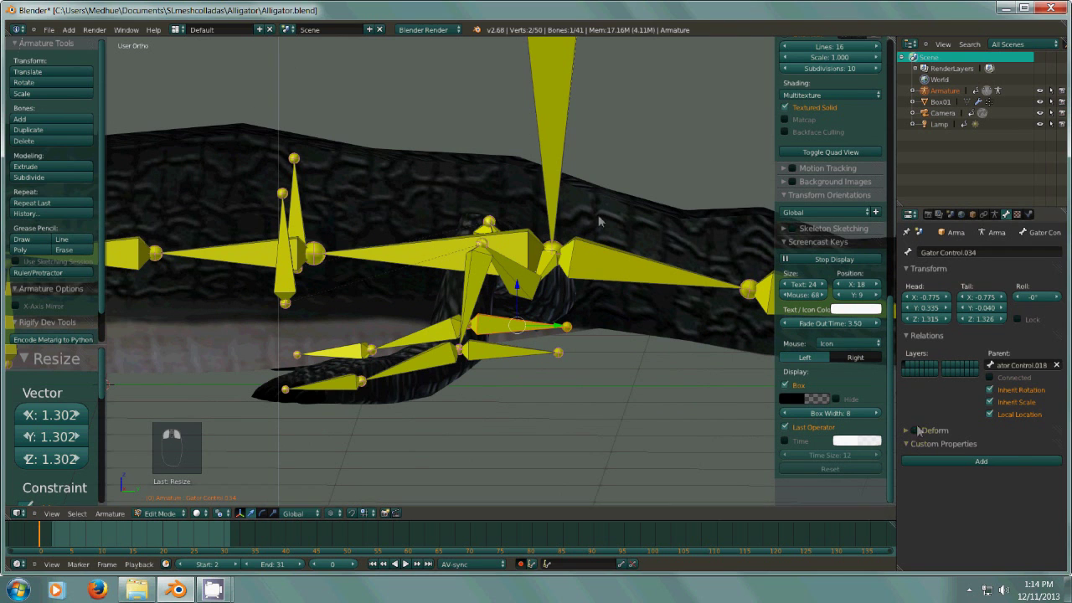
# - Make sure Deform is off for the tall upright root bone above the hips
pyautogui.rightClick(567, 152)
pyautogui.moveTo(631, 353); pyautogui.dragTo(335, 351, button='middle')
pyautogui.scroll(-5, 625, 339)
pyautogui.press('-')
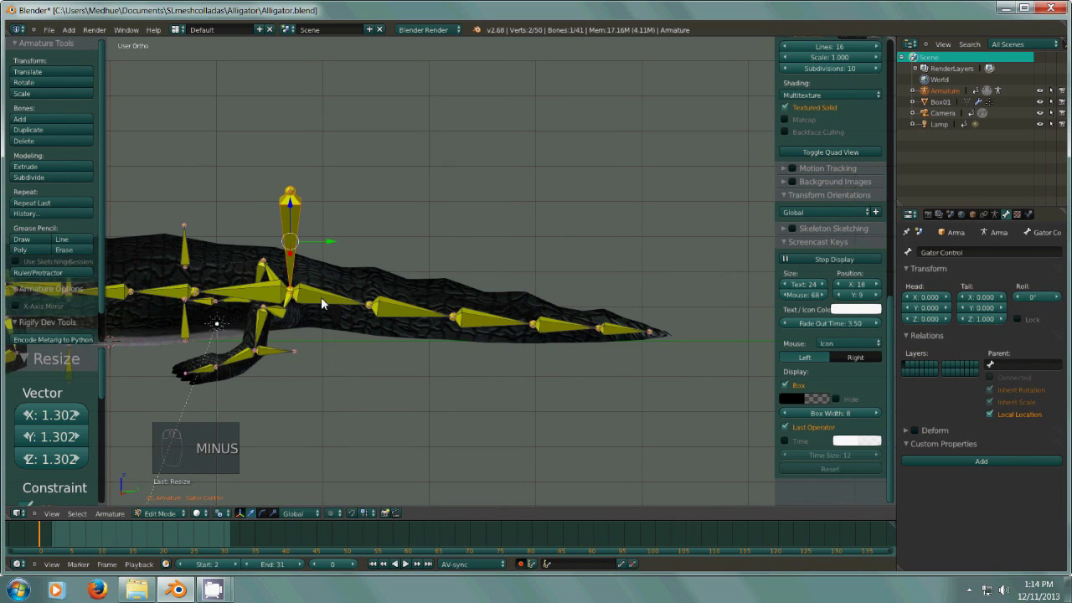
pyautogui.moveTo(630, 336); pyautogui.dragTo(615, 311, button='middle')
pyautogui.press('-')
pyautogui.press('-')
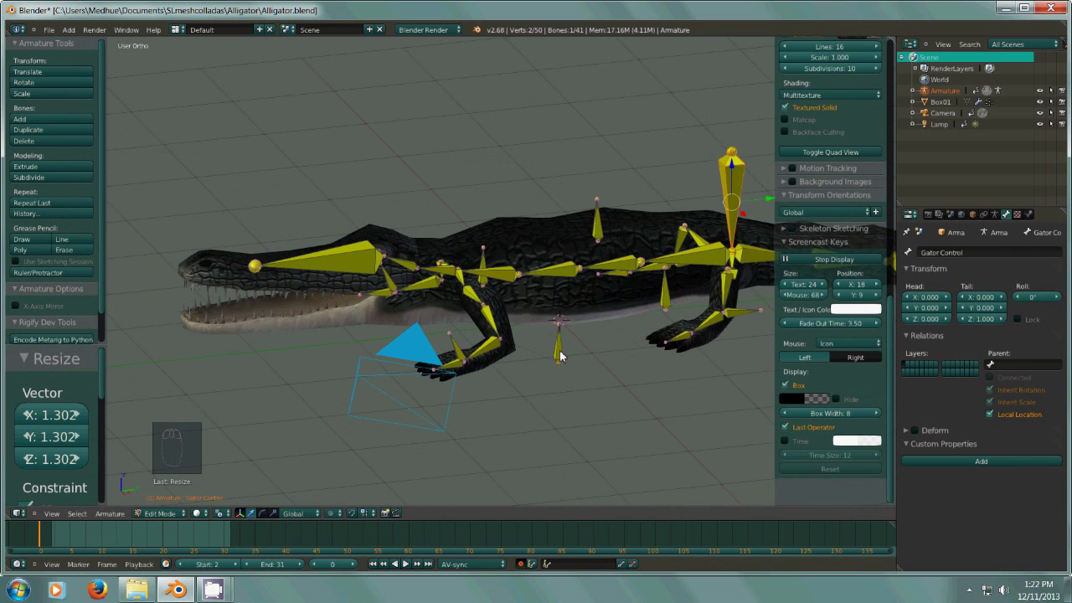
# - Turn off Deform for the remaining front elbow control bone beside the body
pyautogui.rightClick(561, 356)
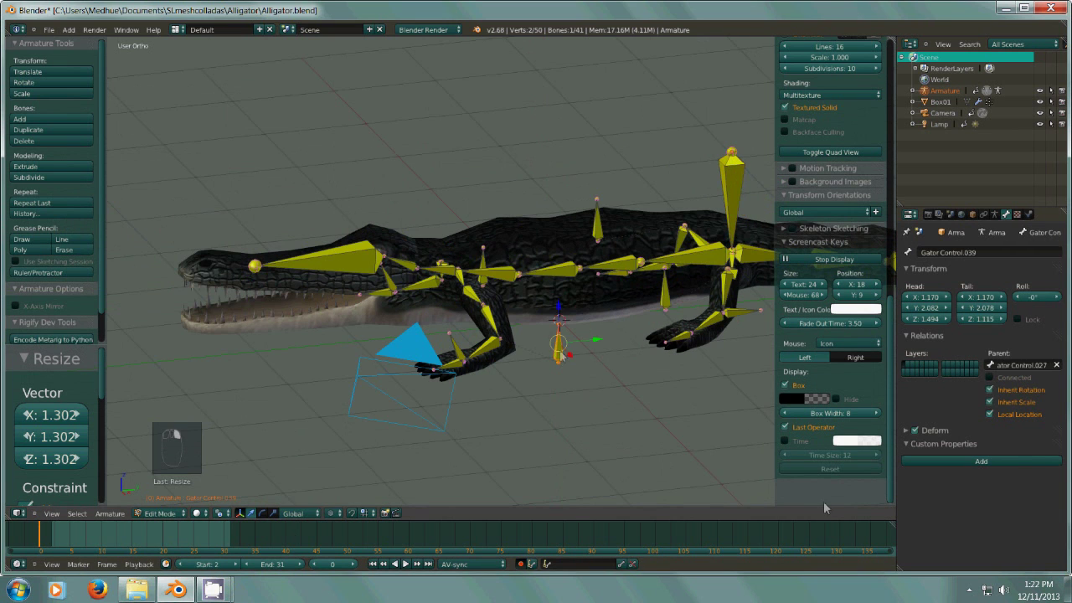
pyautogui.click(917, 432)
pyautogui.rightClick(481, 264)
pyautogui.rightClick(559, 348)
pyautogui.moveTo(567, 354)
pyautogui.mouseDown(button='middle')
pyautogui.moveTo(574, 417)
pyautogui.moveTo(621, 413)
pyautogui.moveTo(609, 400)
pyautogui.mouseUp(button='middle')
pyautogui.moveTo(581, 346)
pyautogui.mouseDown(button='middle')
pyautogui.moveTo(652, 382)
pyautogui.moveTo(596, 335)
pyautogui.mouseUp(button='middle')
# - In Object Mode, parent the alligator mesh to the armature with automatic weights
pyautogui.click(159, 512)
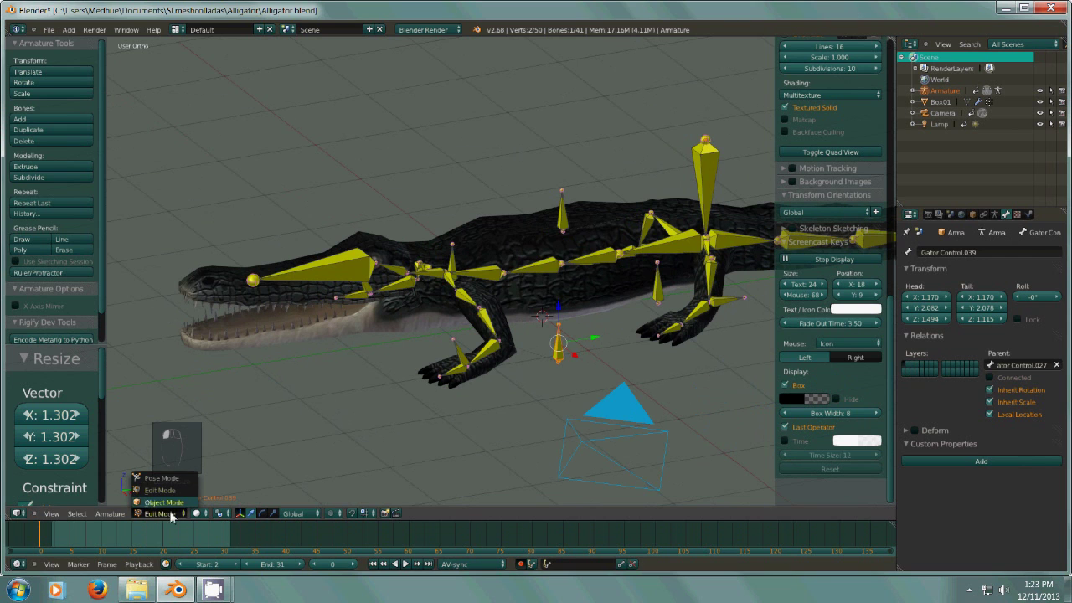
pyautogui.click(159, 478)
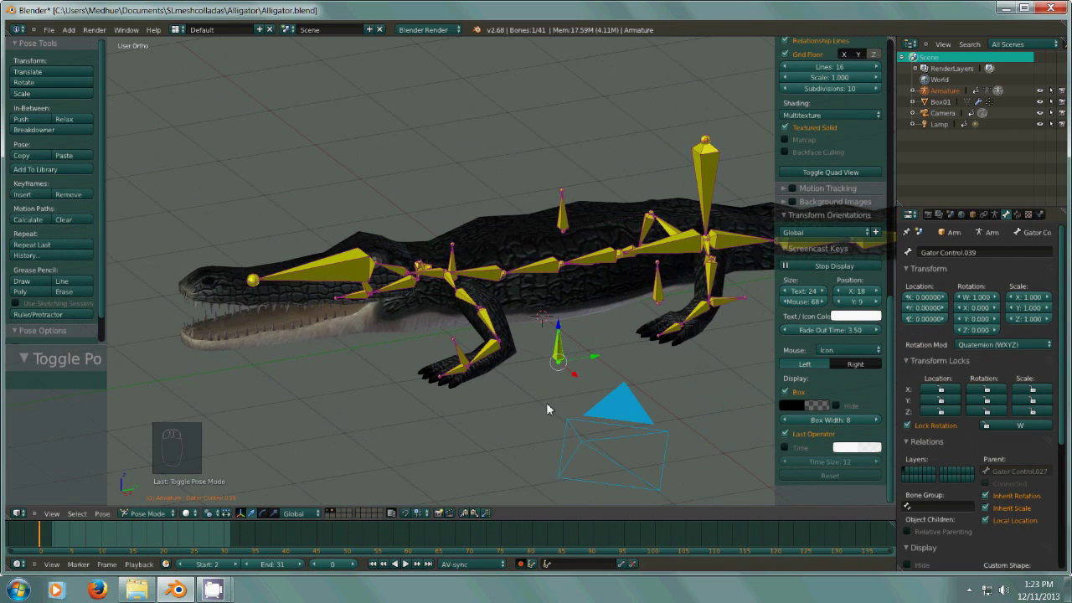
pyautogui.click(152, 513)
pyautogui.click(149, 501)
pyautogui.moveTo(431, 432); pyautogui.dragTo(533, 392, button='middle')
pyautogui.rightClick(556, 320)
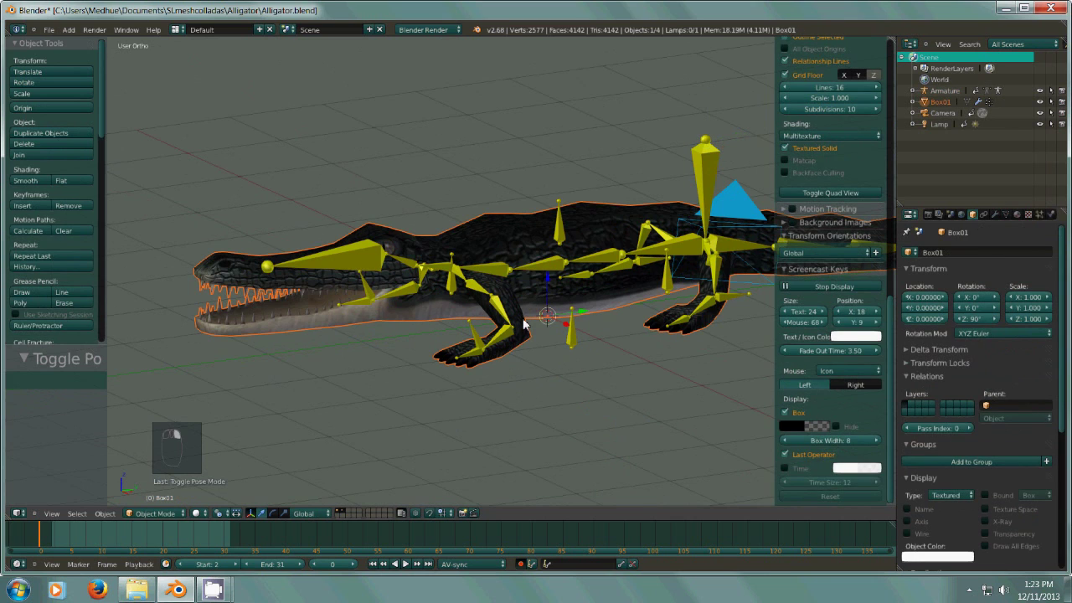
pyautogui.keyDown('shift'); pyautogui.rightClick(541, 264); pyautogui.keyUp('shift')
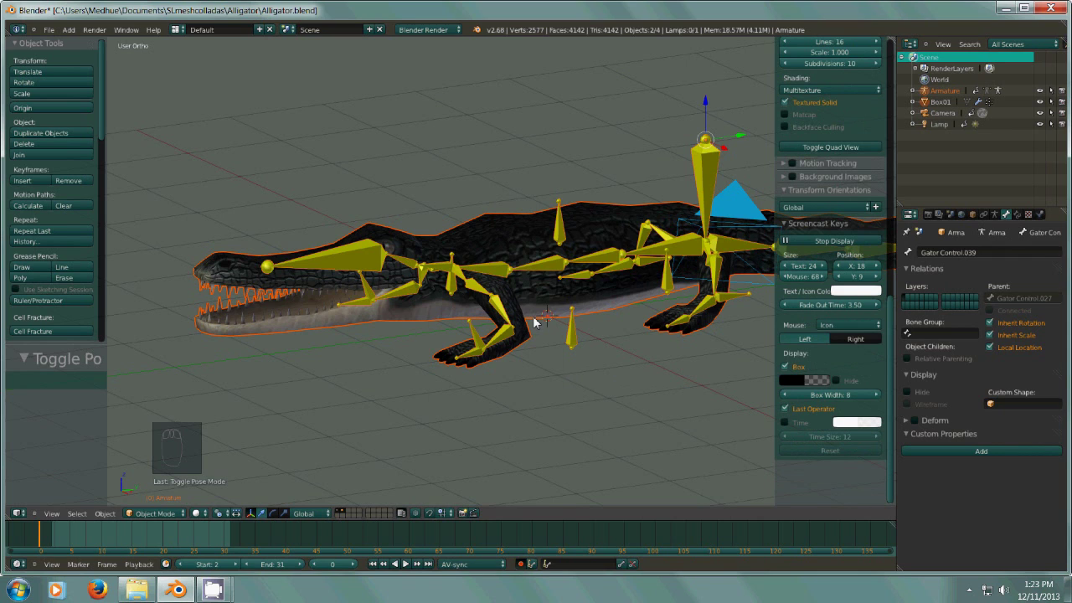
pyautogui.hotkey('ctrl', 'p')
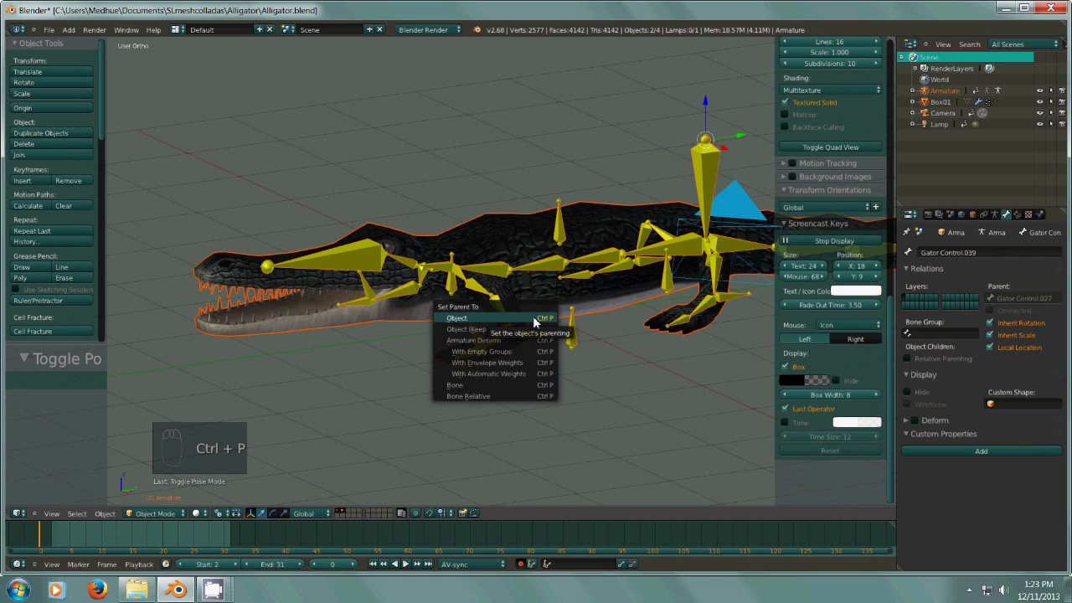
pyautogui.click(514, 374)
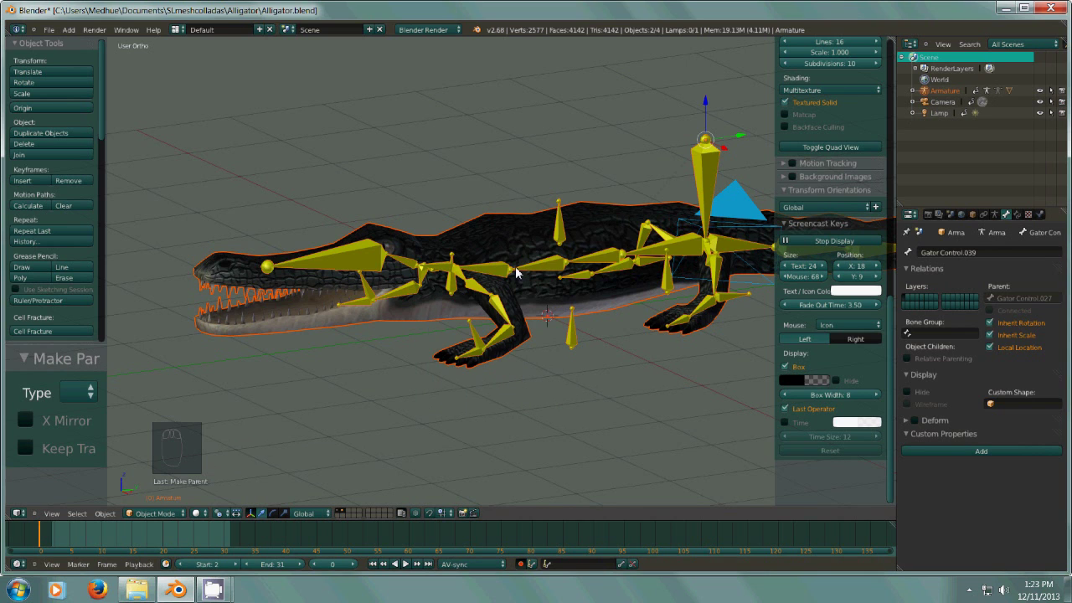
# - Select the alligator mesh and turn off Textured Solid so it displays without its texture
pyautogui.rightClick(497, 242)
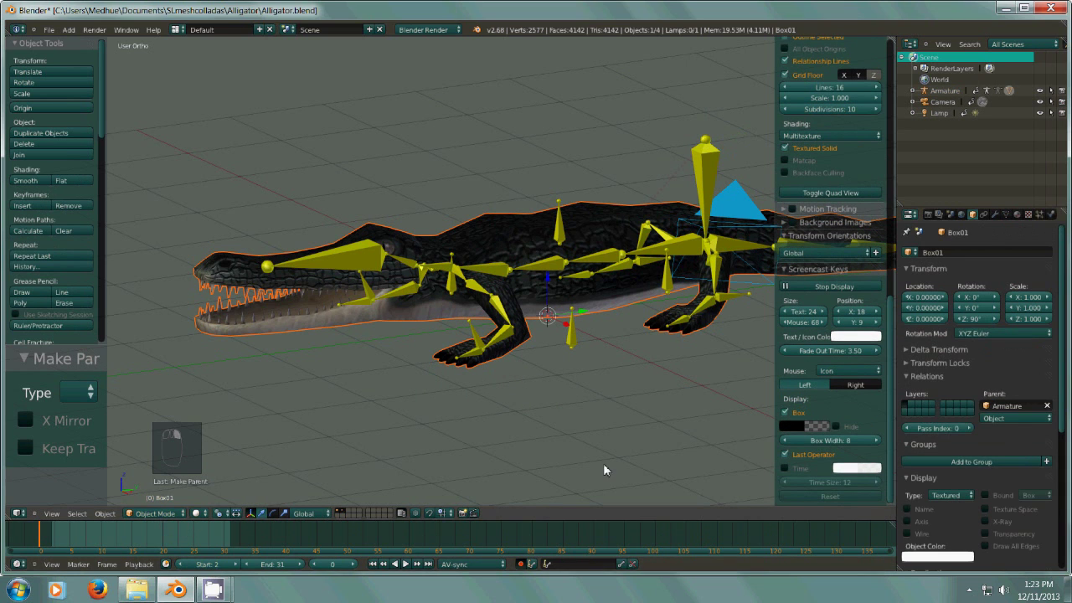
pyautogui.scroll(5, 806, 384)
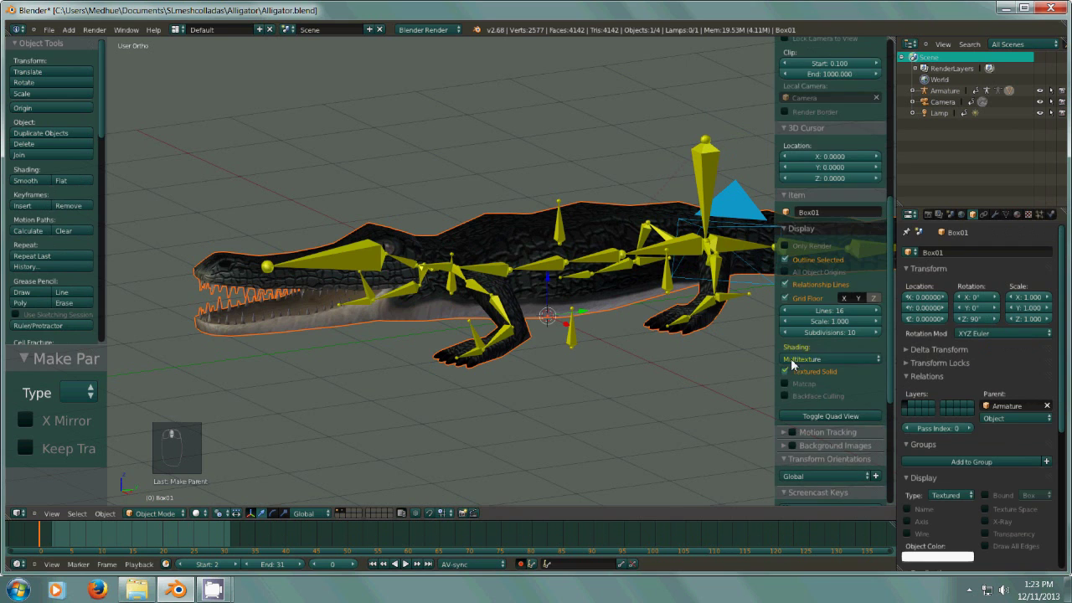
pyautogui.click(784, 371)
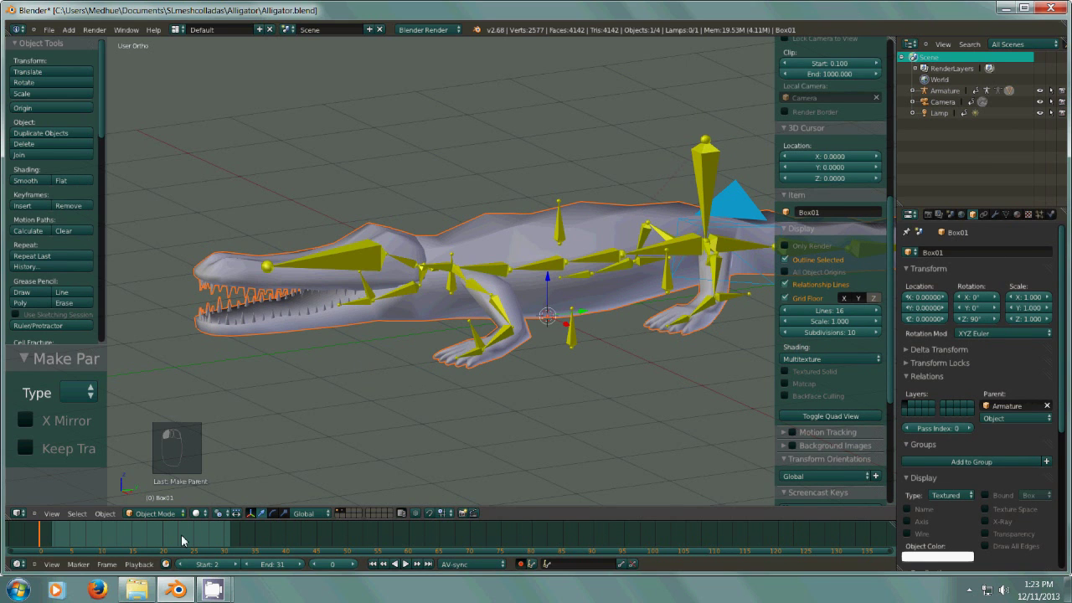
pyautogui.click(155, 513)
pyautogui.click(159, 453)
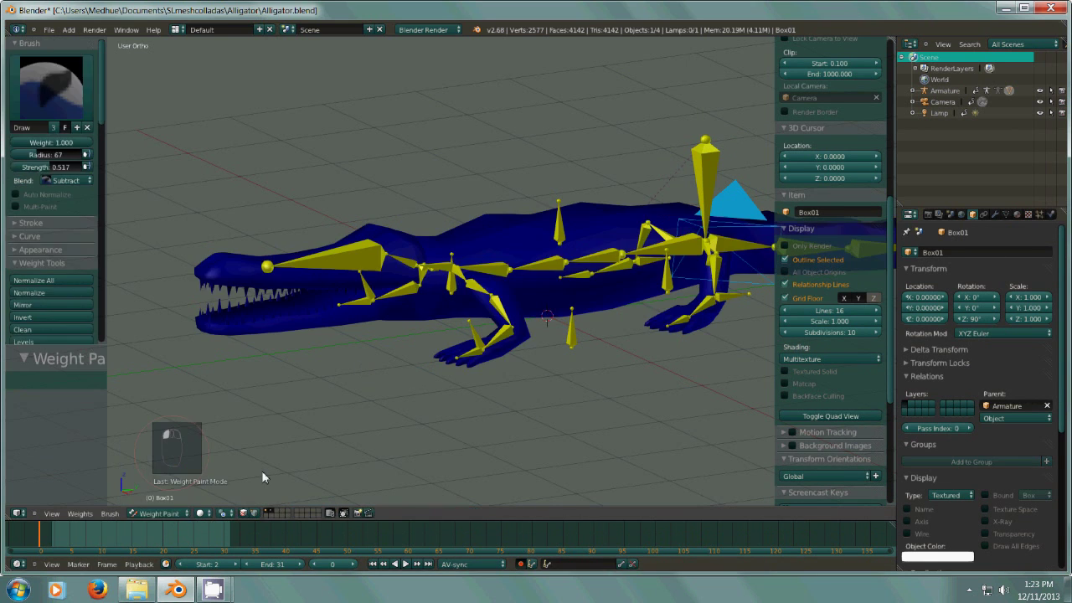
pyautogui.click(156, 514)
pyautogui.click(159, 502)
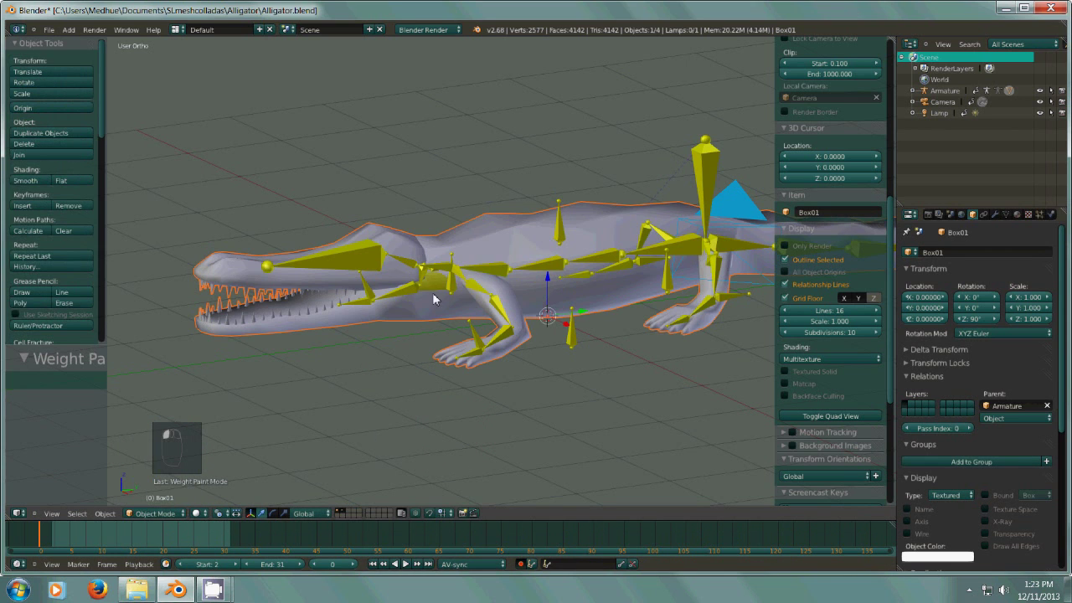
# - Put the armature in Pose Mode, return to Object Mode and put the alligator mesh in Weight Paint mode
pyautogui.rightClick(485, 277)
pyautogui.click(157, 514)
pyautogui.click(149, 477)
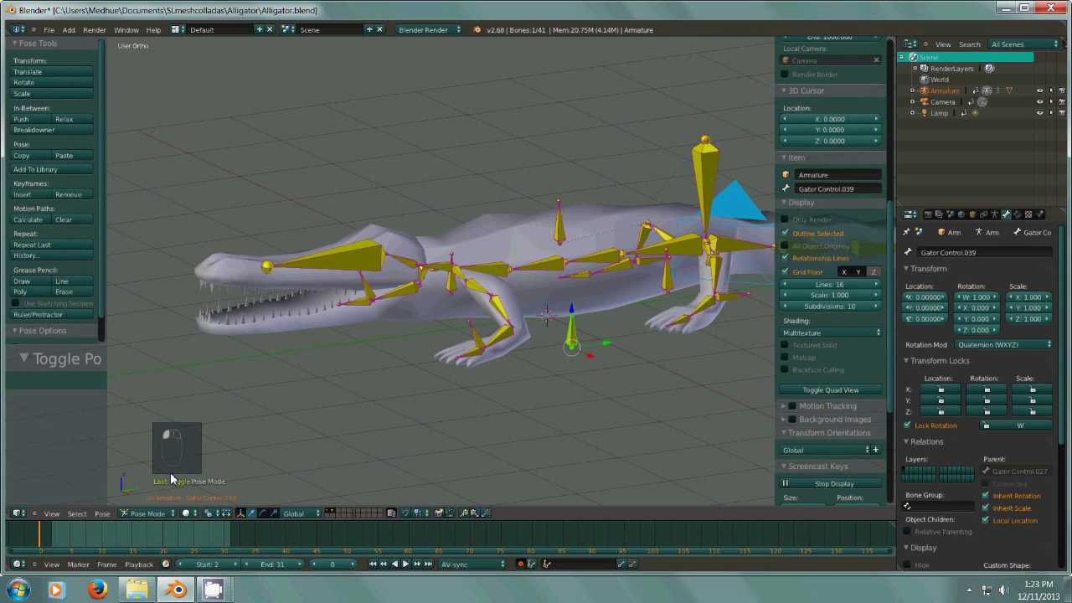
pyautogui.click(164, 515)
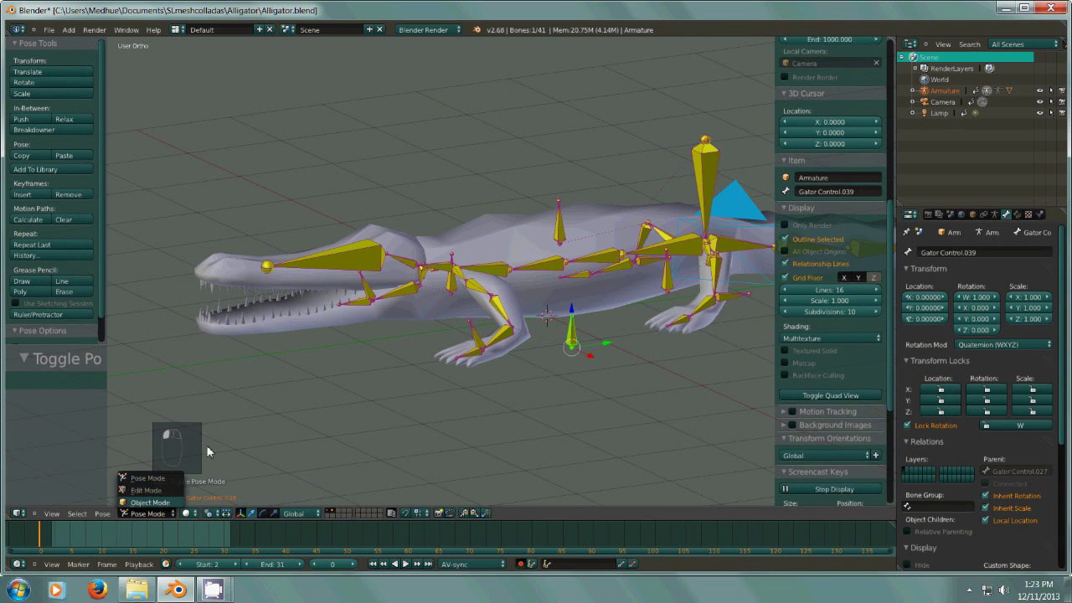
pyautogui.click(149, 502)
pyautogui.click(156, 514)
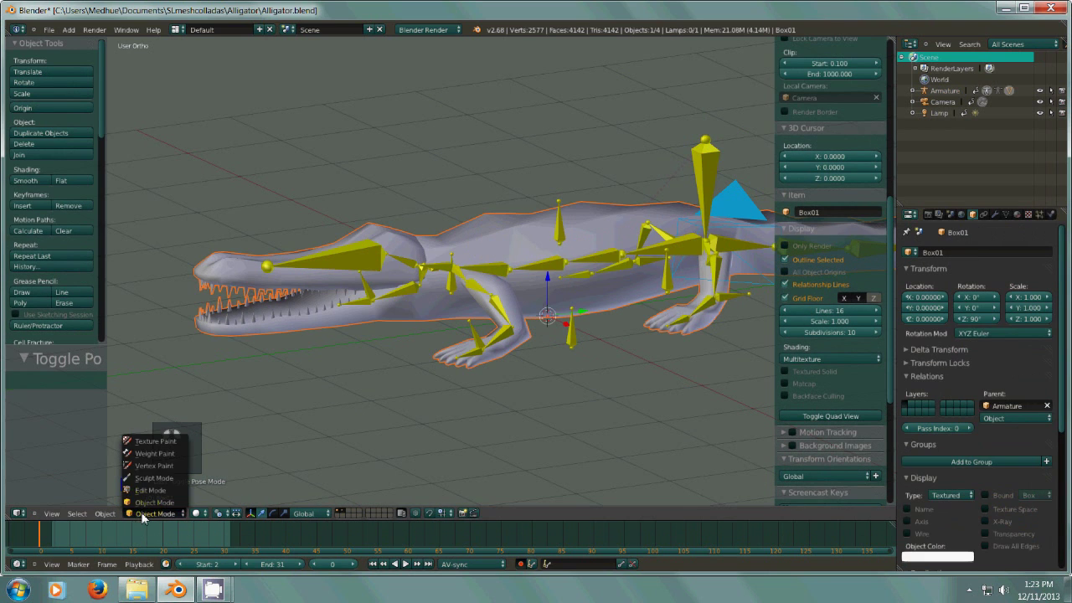
pyautogui.click(157, 453)
# - Examine the automatic weights of the spine, neck, head and pelvis bones one after another
pyautogui.rightClick(552, 269)
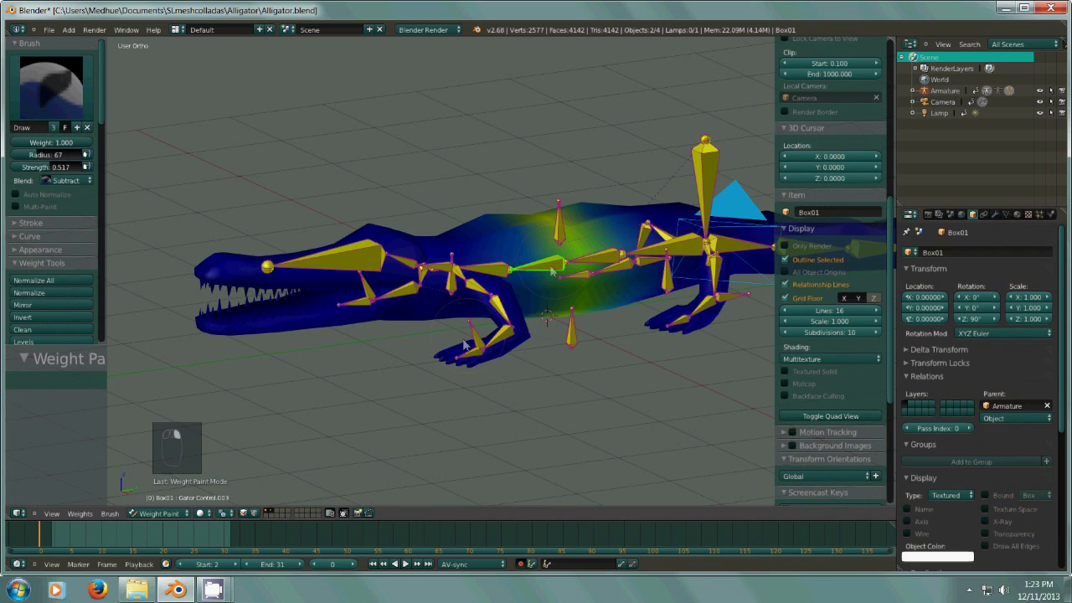
pyautogui.moveTo(557, 384); pyautogui.dragTo(523, 367, button='middle')
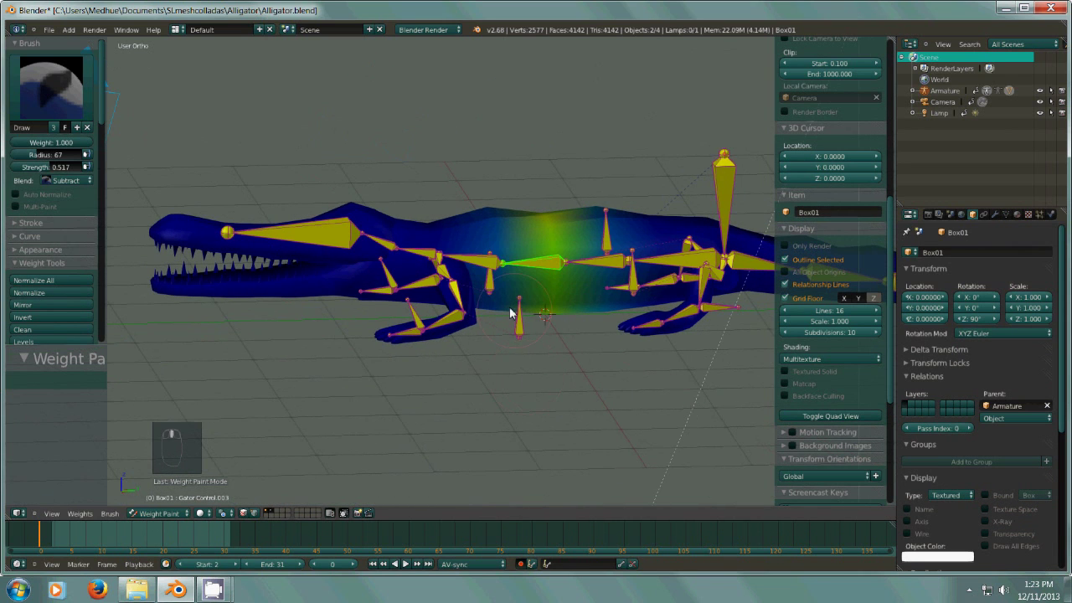
pyautogui.rightClick(480, 260)
pyautogui.rightClick(418, 258)
pyautogui.rightClick(386, 247)
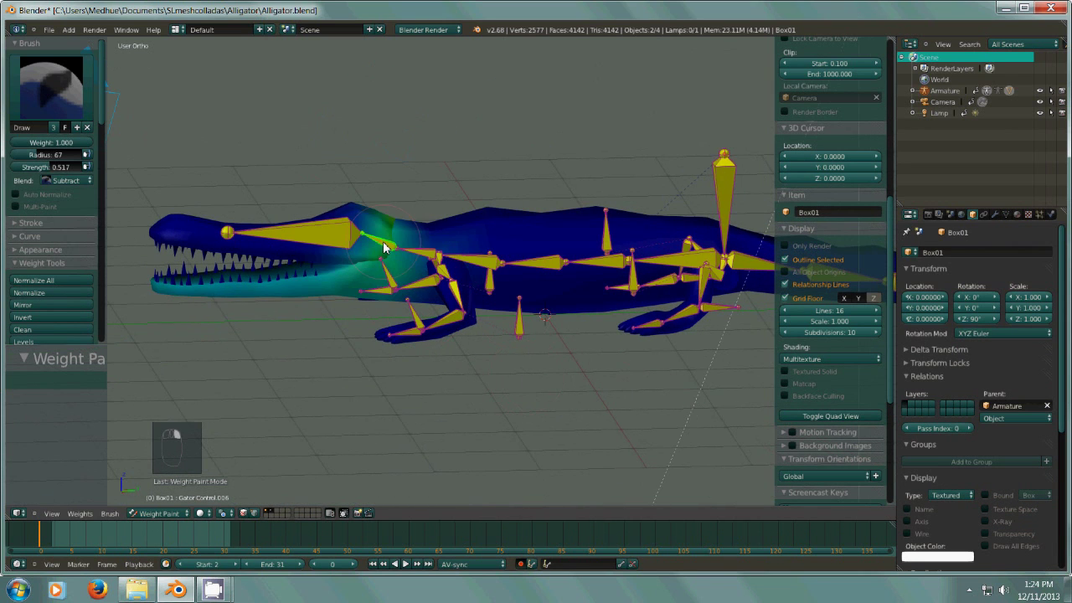
pyautogui.rightClick(321, 245)
pyautogui.moveTo(362, 354); pyautogui.dragTo(355, 330, button='middle')
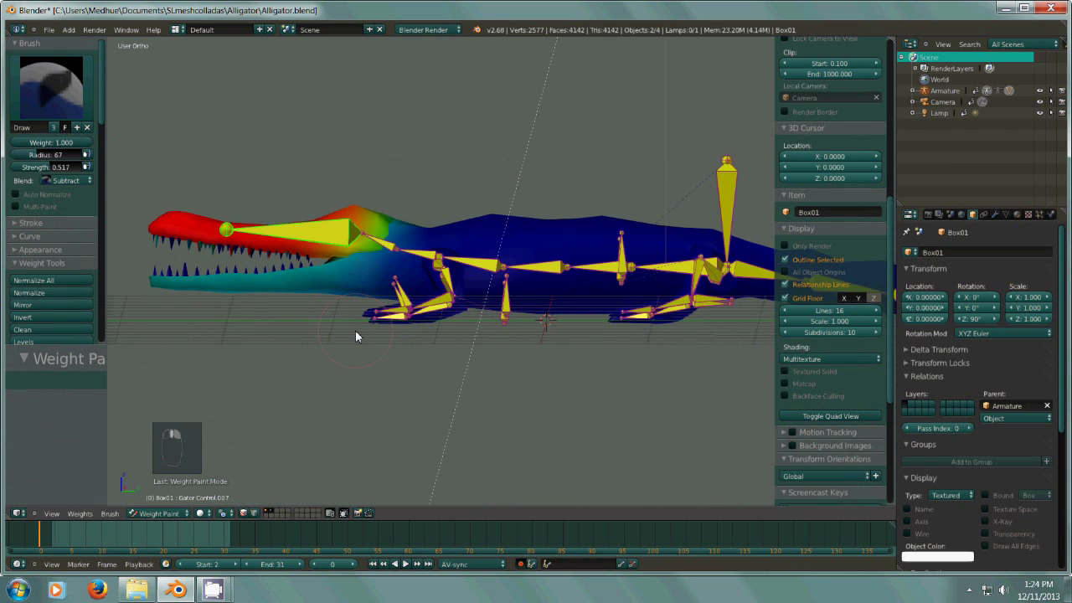
pyautogui.rightClick(384, 260)
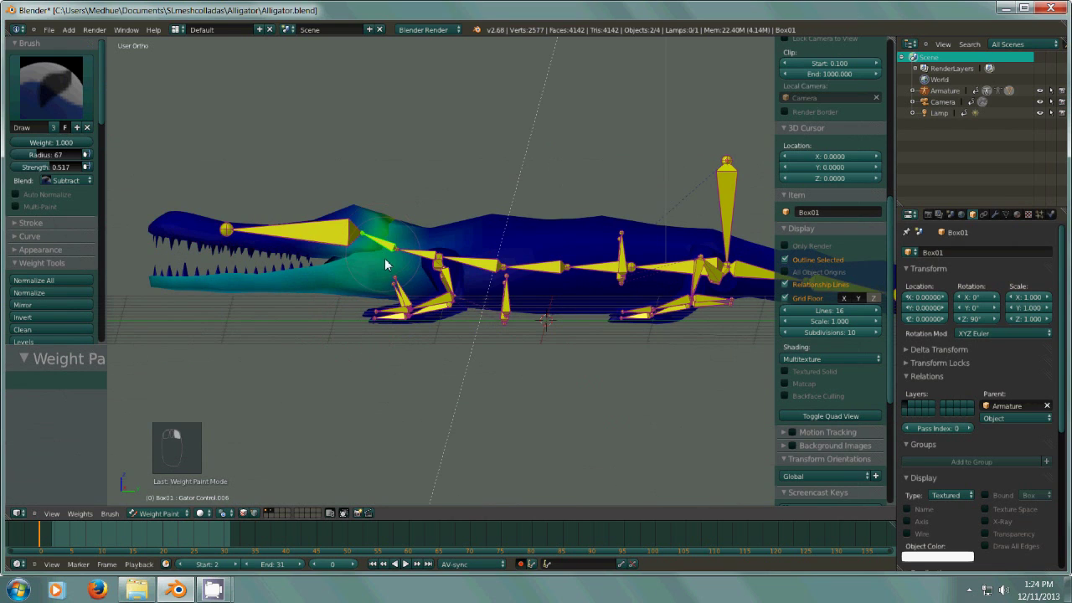
pyautogui.rightClick(331, 241)
pyautogui.rightClick(672, 303)
# - Examine the automatic weights of one front leg's bones from the shoulder down to the foot
pyautogui.moveTo(672, 303); pyautogui.dragTo(722, 405, button='middle')
pyautogui.keyDown('shift'); pyautogui.moveTo(628, 454); pyautogui.dragTo(526, 283, button='middle'); pyautogui.keyUp('shift')
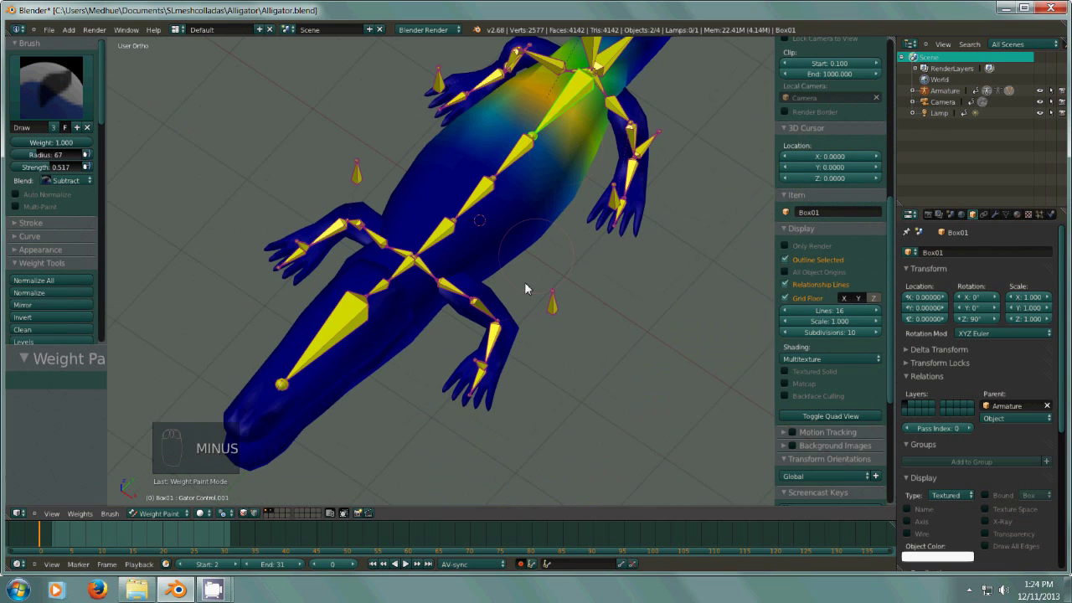
pyautogui.scroll(2, 516, 297)
pyautogui.rightClick(428, 293)
pyautogui.rightClick(464, 315)
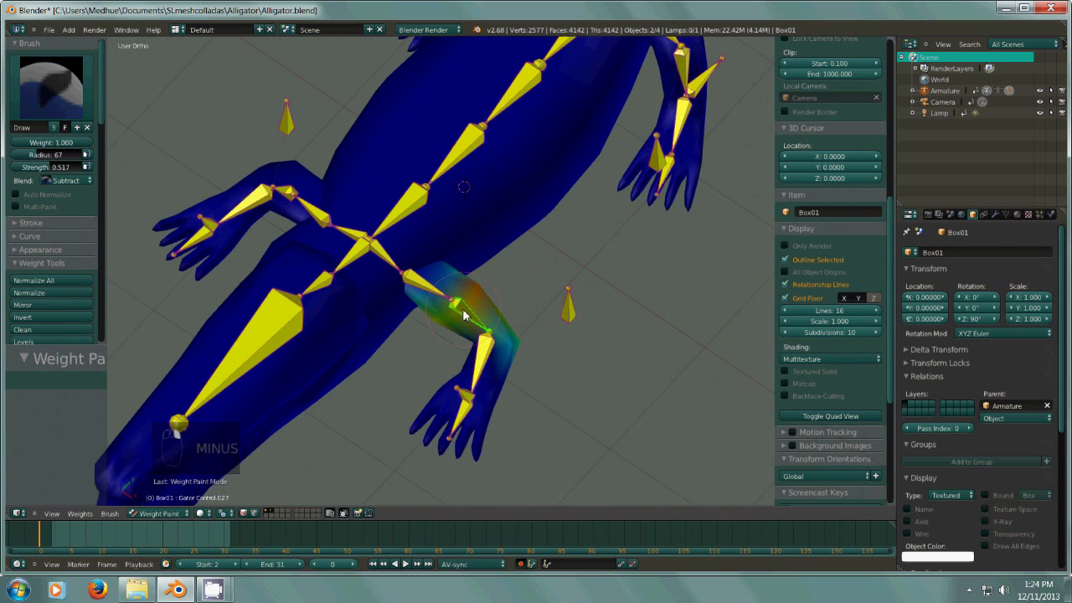
pyautogui.rightClick(482, 363)
pyautogui.rightClick(465, 412)
pyautogui.moveTo(467, 476); pyautogui.dragTo(403, 443, button='middle')
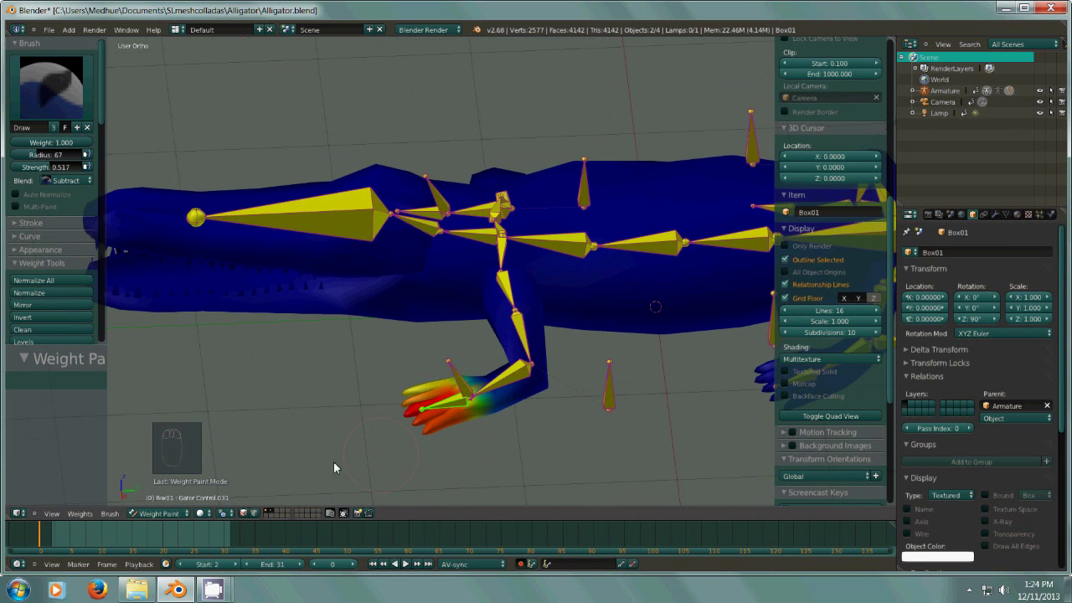
# - For the head bone, set the brush weight to 0.264 and strength to 1.000, and subtract weight at the upper snout tip
pyautogui.moveTo(264, 361); pyautogui.dragTo(351, 264, button='middle')
pyautogui.rightClick(351, 264)
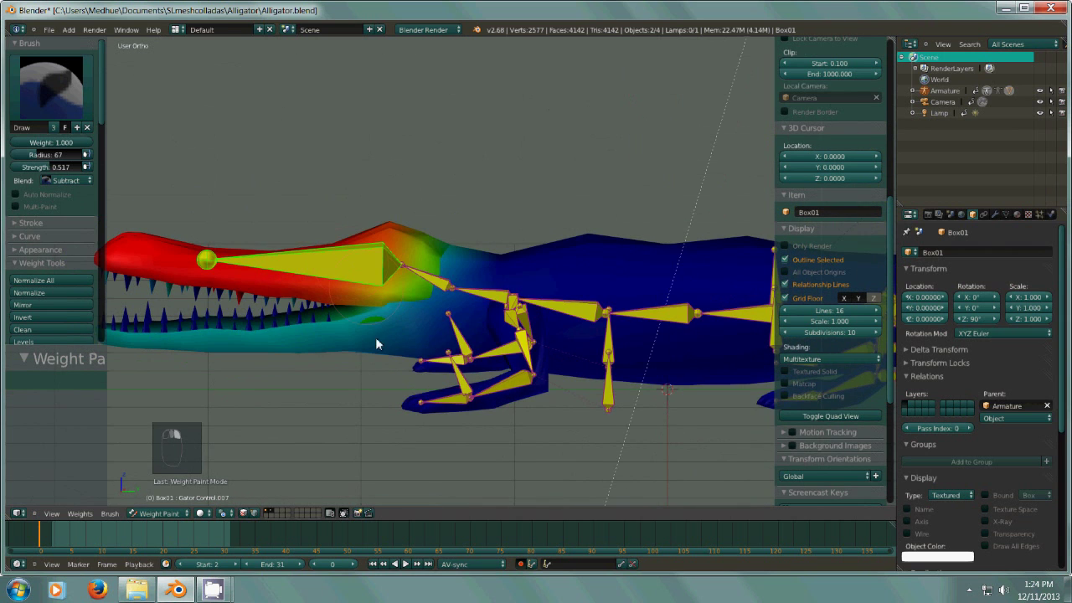
pyautogui.press('-')
pyautogui.press('-')
pyautogui.moveTo(470, 314); pyautogui.dragTo(479, 310, button='middle')
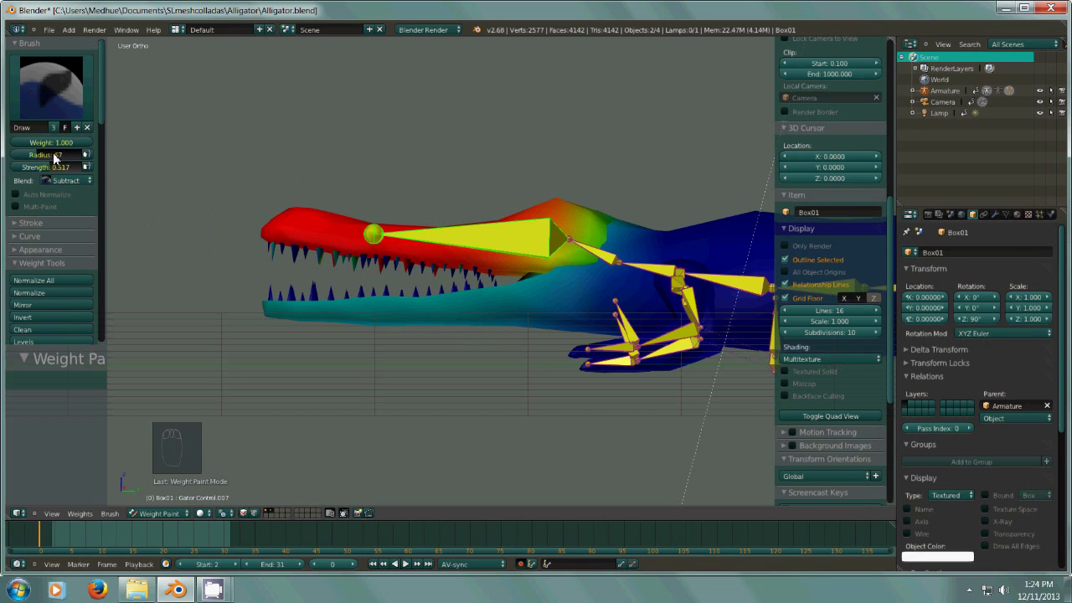
pyautogui.moveTo(50, 142)
pyautogui.mouseDown()
pyautogui.moveTo(27, 145)
pyautogui.moveTo(38, 171)
pyautogui.moveTo(26, 173)
pyautogui.moveTo(79, 168)
pyautogui.mouseUp()
pyautogui.moveTo(268, 232); pyautogui.dragTo(275, 239)
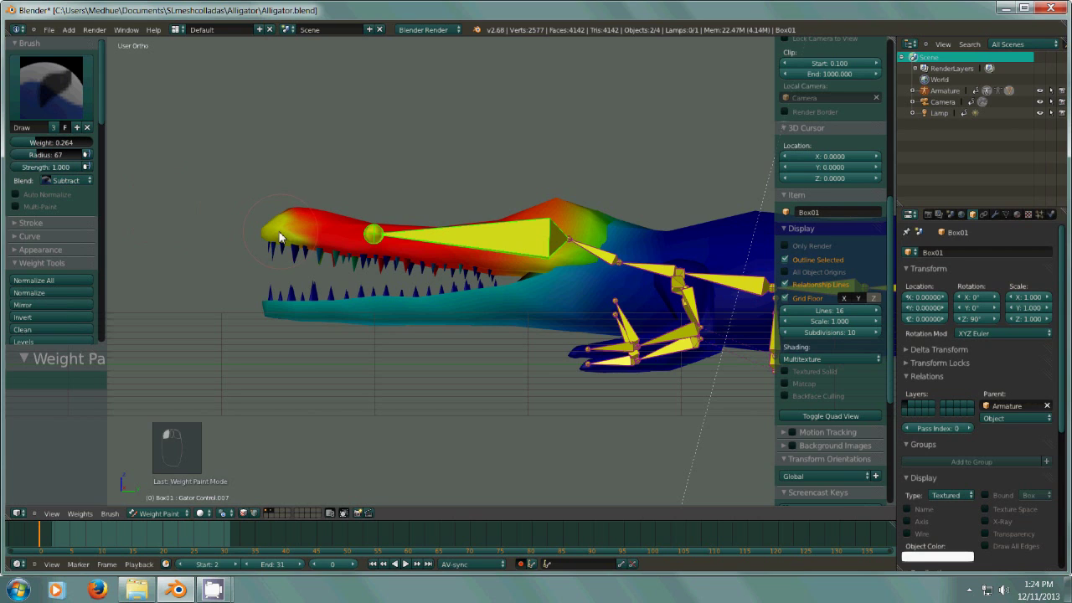
# - Set the brush blending mode to Add and paint full weight back onto the upper snout tip
pyautogui.click(79, 181)
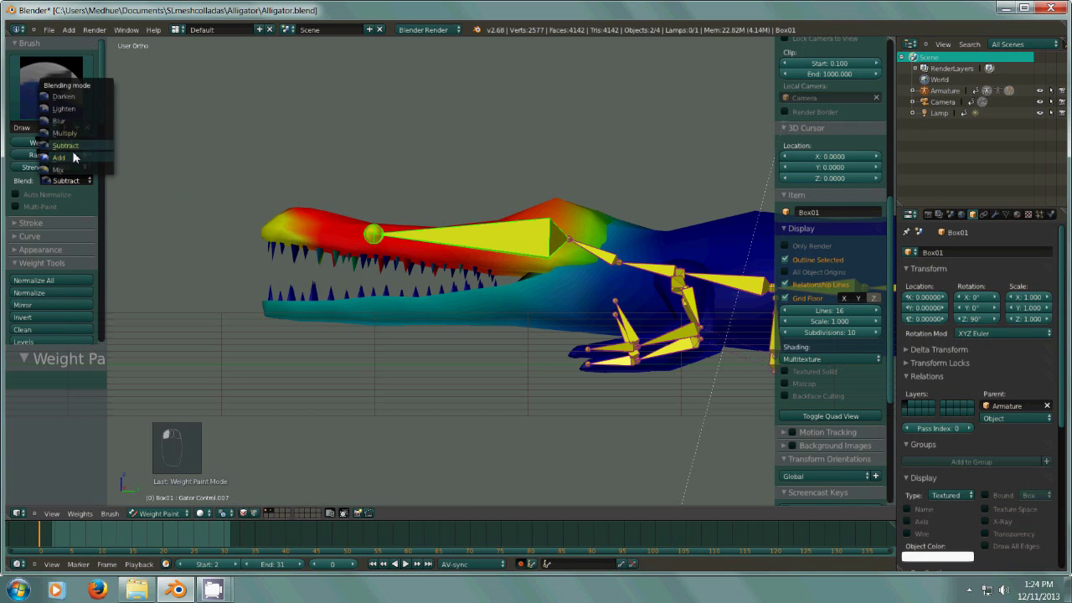
pyautogui.click(72, 157)
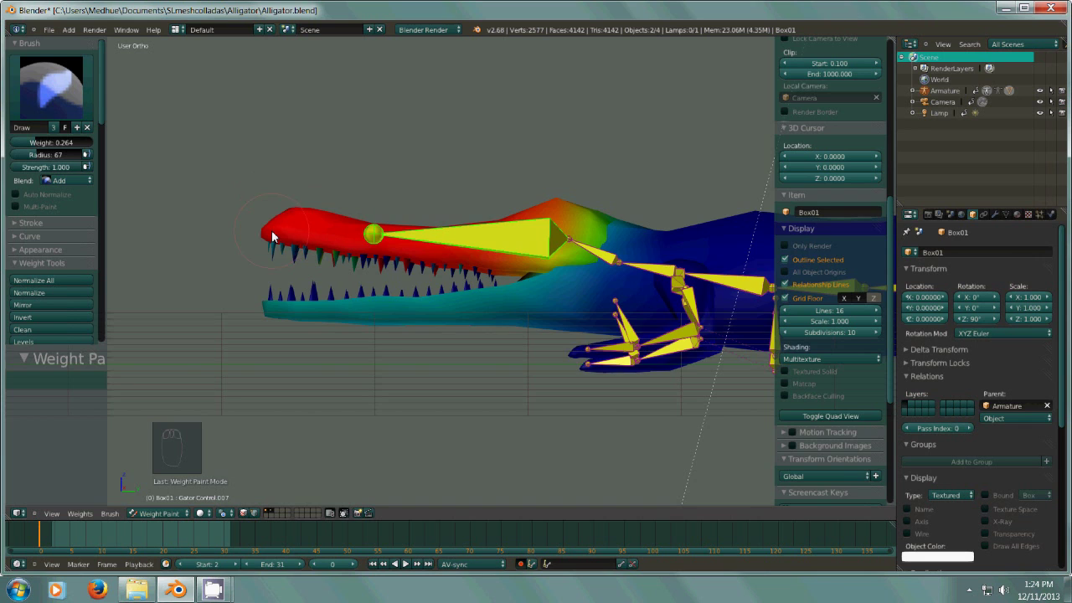
# - Set the brush weight to 1.000 and paint full head-bone weight onto the front upper teeth
pyautogui.scroll(5, 271, 236)
pyautogui.moveTo(313, 246)
pyautogui.mouseDown()
pyautogui.moveTo(282, 240)
pyautogui.moveTo(307, 224)
pyautogui.mouseUp()
pyautogui.moveTo(350, 252)
pyautogui.mouseDown()
pyautogui.moveTo(402, 268)
pyautogui.moveTo(416, 256)
pyautogui.mouseUp()
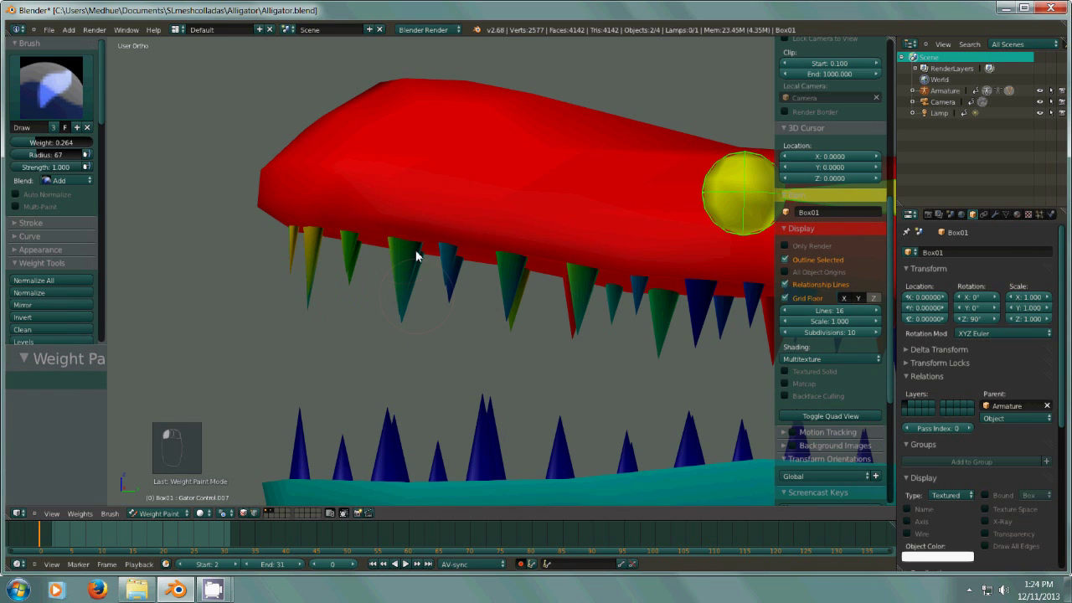
pyautogui.moveTo(448, 323)
pyautogui.mouseDown()
pyautogui.moveTo(461, 289)
pyautogui.moveTo(519, 310)
pyautogui.mouseUp()
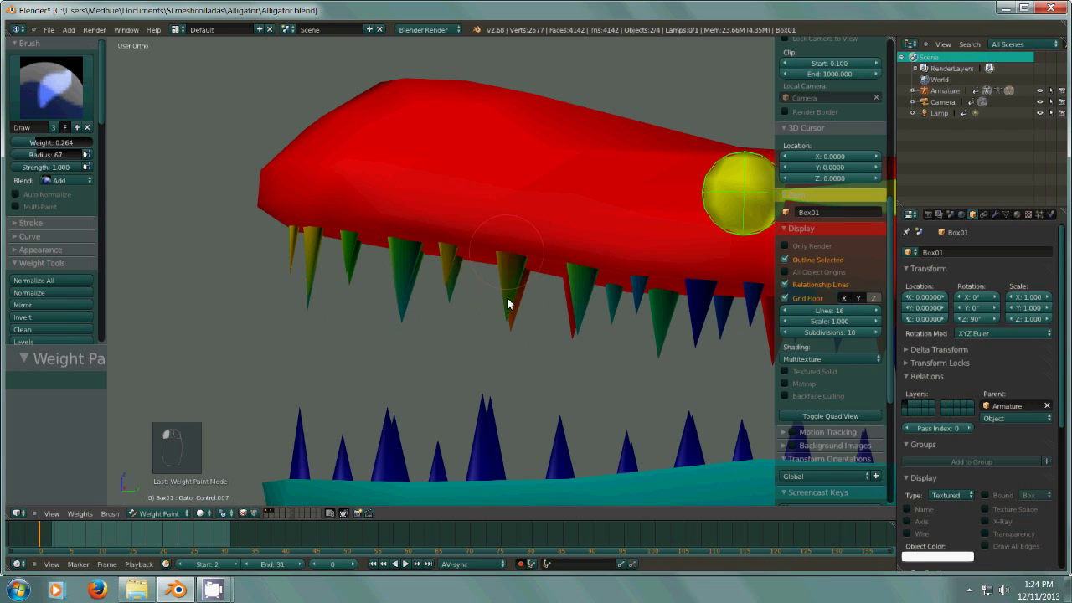
pyautogui.moveTo(52, 144); pyautogui.dragTo(131, 148)
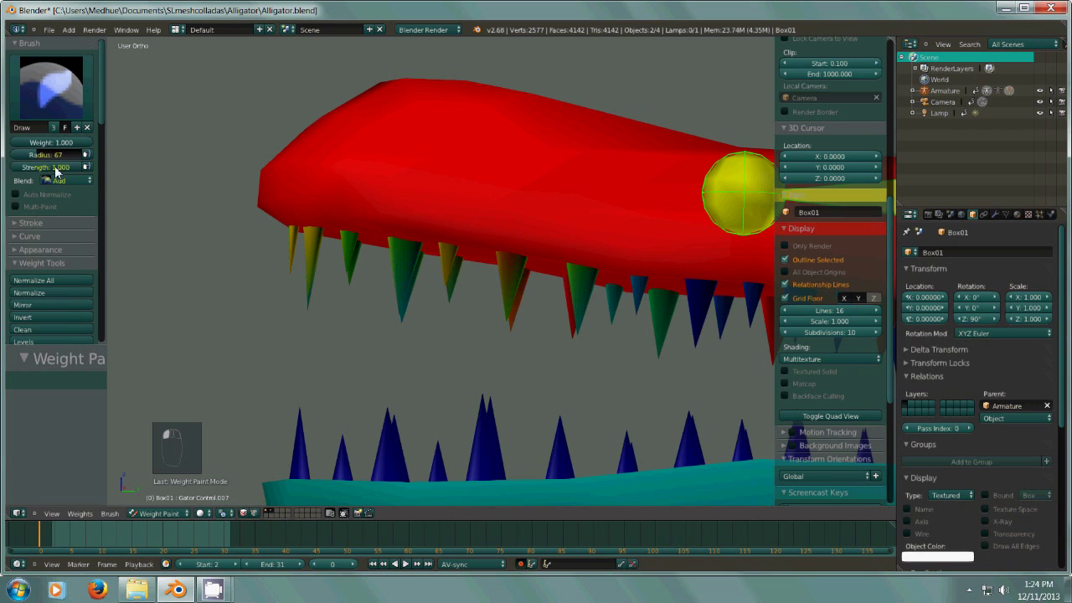
pyautogui.moveTo(444, 245)
pyautogui.mouseDown()
pyautogui.moveTo(353, 288)
pyautogui.moveTo(327, 238)
pyautogui.moveTo(290, 293)
pyautogui.moveTo(335, 265)
pyautogui.mouseUp()
pyautogui.moveTo(451, 245)
pyautogui.mouseDown()
pyautogui.moveTo(544, 292)
pyautogui.moveTo(495, 247)
pyautogui.moveTo(593, 246)
pyautogui.moveTo(584, 318)
pyautogui.moveTo(640, 340)
pyautogui.mouseUp()
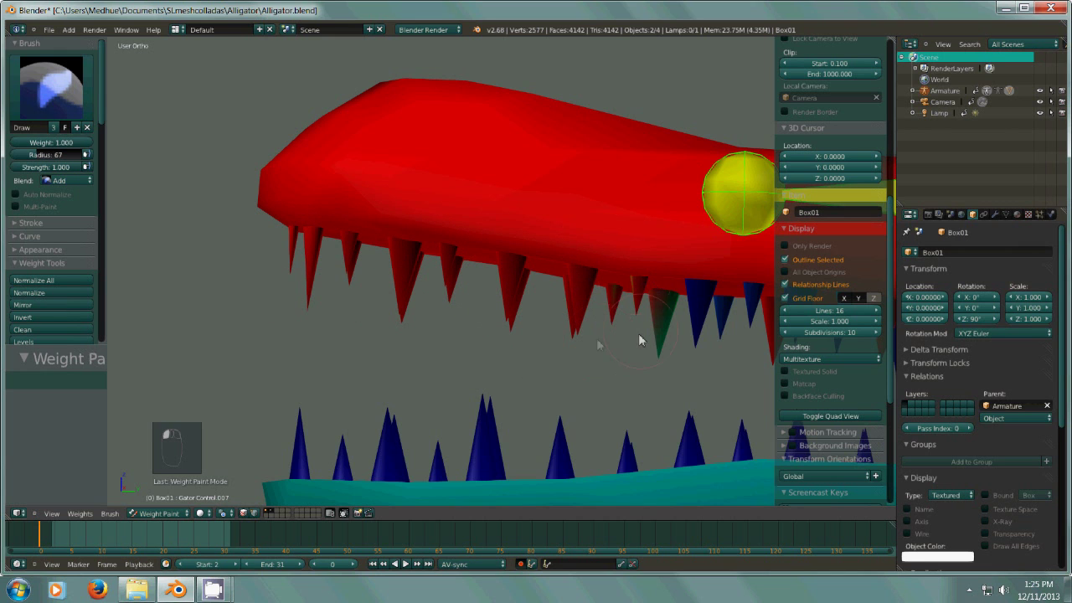
# - Paint full head-bone weight onto the upper teeth along the middle of the jaw
pyautogui.moveTo(646, 285); pyautogui.dragTo(397, 201, button='middle')
pyautogui.press('-')
pyautogui.moveTo(327, 186)
pyautogui.mouseDown()
pyautogui.moveTo(383, 199)
pyautogui.moveTo(210, 179)
pyautogui.moveTo(539, 220)
pyautogui.moveTo(574, 238)
pyautogui.moveTo(490, 237)
pyautogui.moveTo(617, 232)
pyautogui.moveTo(580, 243)
pyautogui.mouseUp()
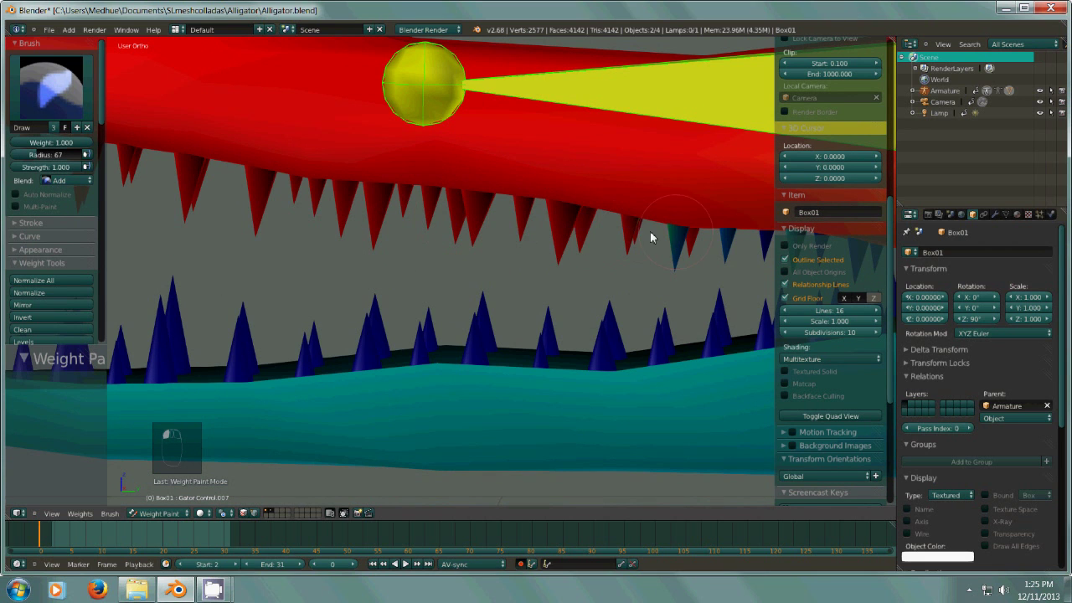
pyautogui.press('-')
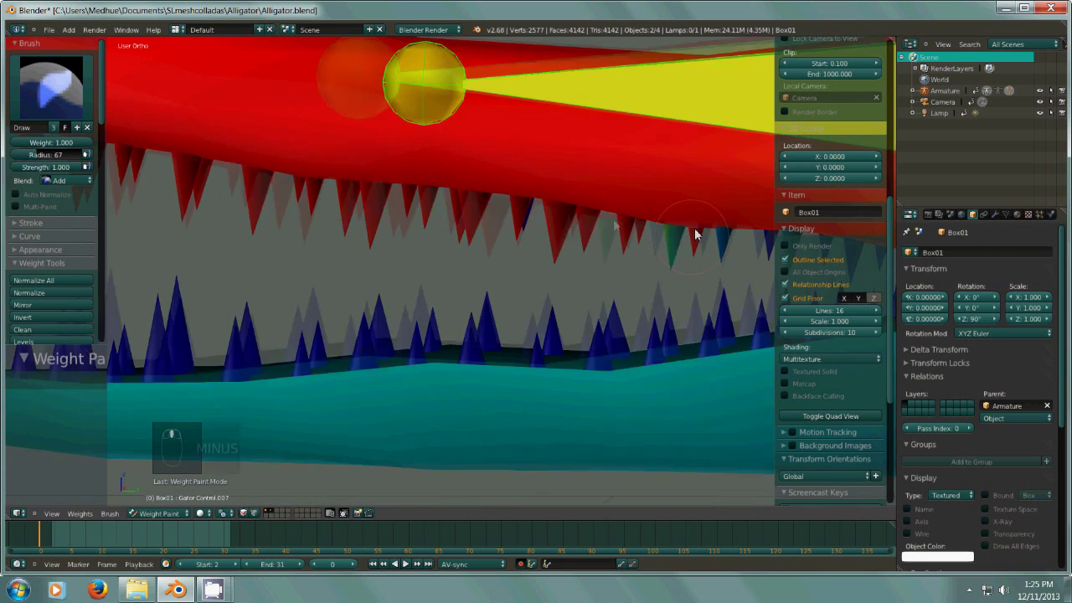
pyautogui.keyDown('shift'); pyautogui.moveTo(695, 230); pyautogui.dragTo(536, 222, button='middle'); pyautogui.keyUp('shift')
pyautogui.moveTo(355, 216)
pyautogui.mouseDown()
pyautogui.moveTo(510, 232)
pyautogui.moveTo(531, 246)
pyautogui.moveTo(490, 227)
pyautogui.moveTo(639, 223)
pyautogui.moveTo(598, 232)
pyautogui.moveTo(642, 237)
pyautogui.mouseUp()
pyautogui.scroll(3, 642, 237)
pyautogui.moveTo(613, 275); pyautogui.dragTo(608, 247)
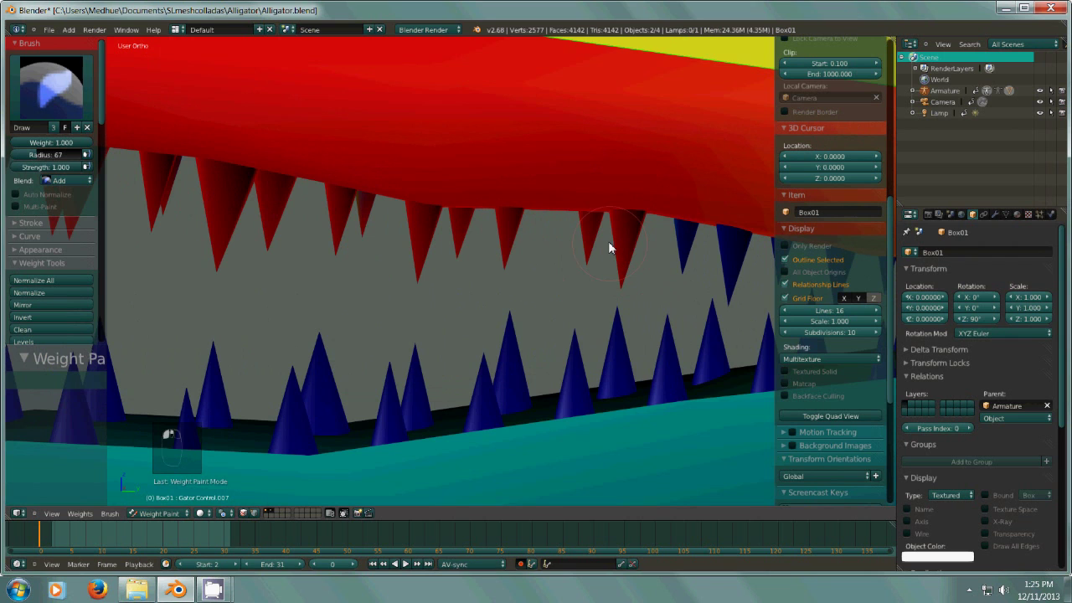
# - Add full head-bone weight to the next group of upper teeth farther back, covering each tooth from tip to base
pyautogui.press('-')
pyautogui.moveTo(446, 209)
pyautogui.mouseDown()
pyautogui.moveTo(446, 240)
pyautogui.moveTo(434, 226)
pyautogui.mouseUp()
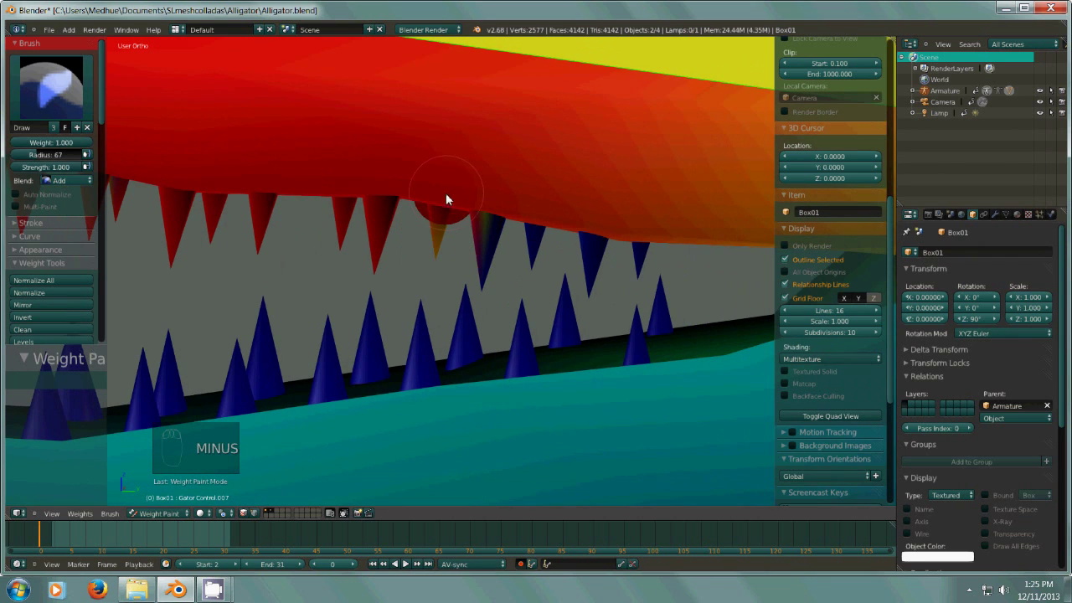
pyautogui.scroll(3, 502, 222)
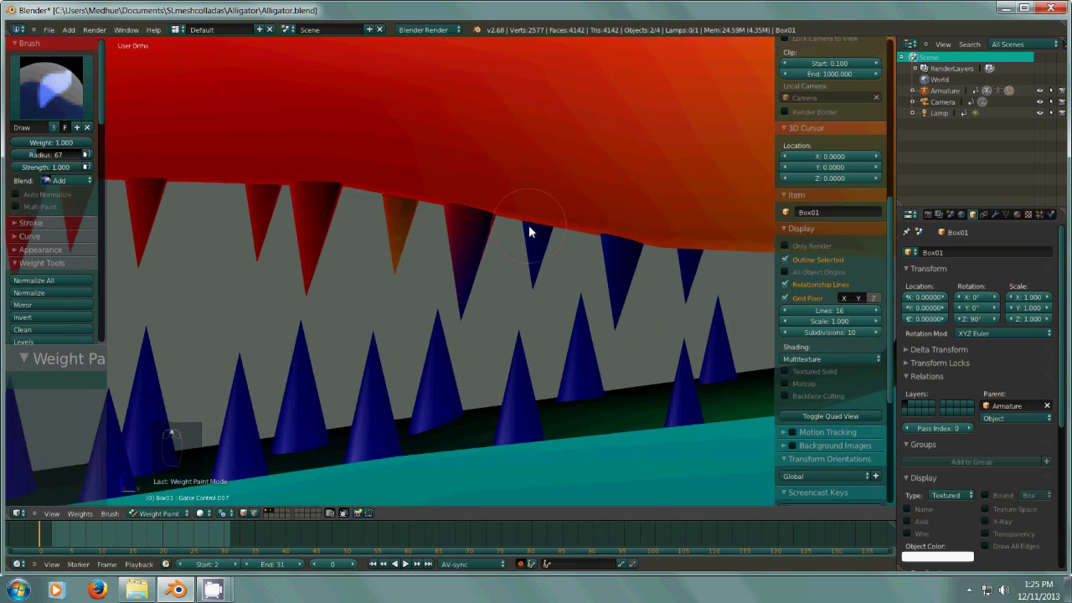
pyautogui.moveTo(463, 367); pyautogui.dragTo(451, 330)
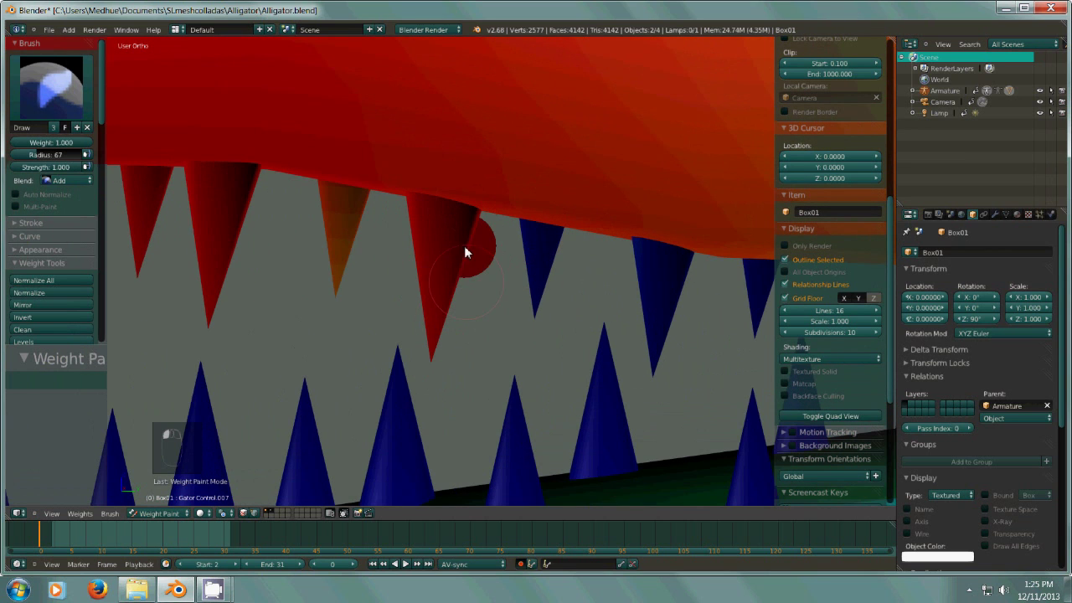
pyautogui.moveTo(366, 257); pyautogui.dragTo(366, 195)
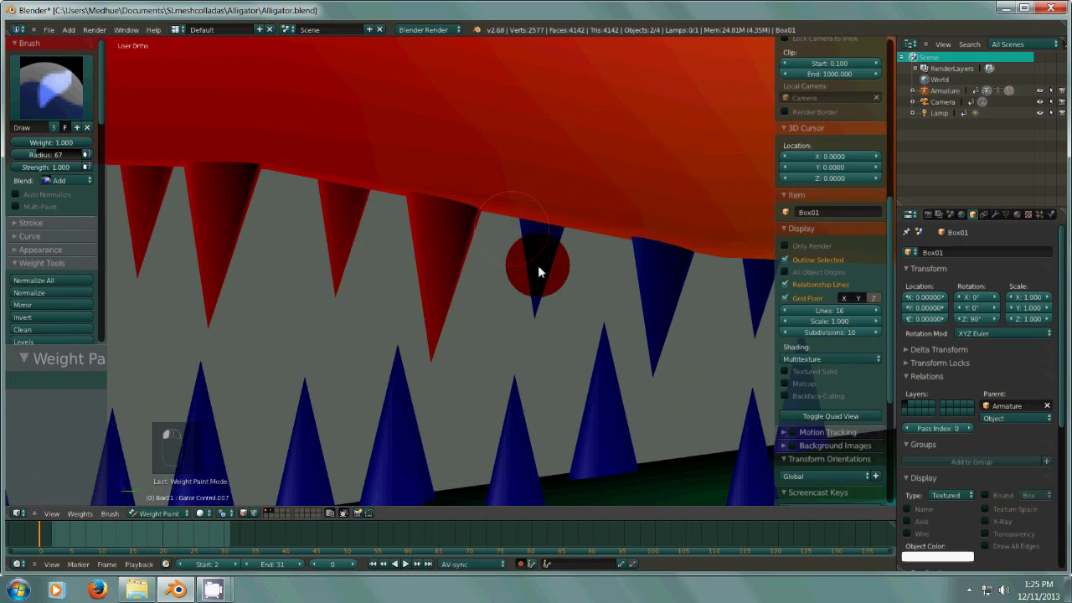
pyautogui.moveTo(538, 272); pyautogui.dragTo(537, 228)
pyautogui.moveTo(682, 381)
pyautogui.mouseDown()
pyautogui.moveTo(663, 255)
pyautogui.moveTo(628, 219)
pyautogui.mouseUp()
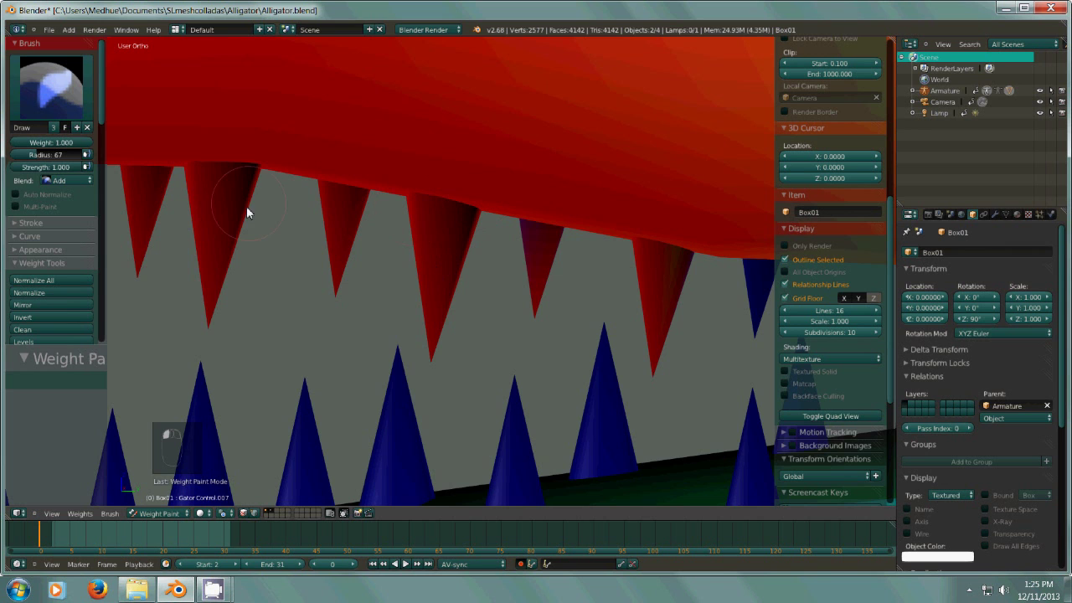
# - Paint head-bone weight onto the rearmost upper teeth near the corner of the mouth
pyautogui.moveTo(667, 245); pyautogui.dragTo(564, 253, button='middle')
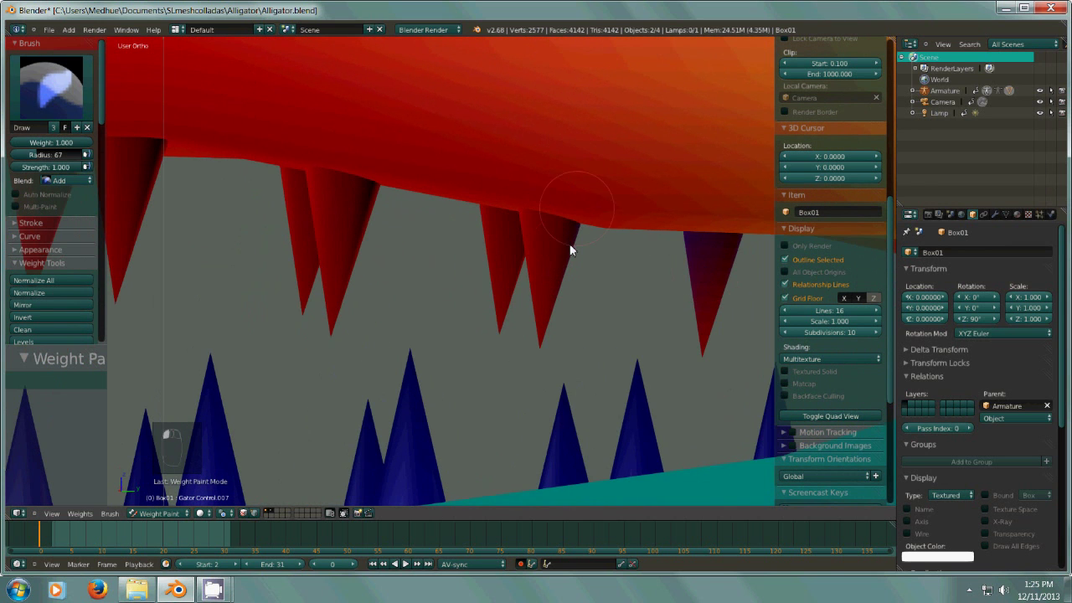
pyautogui.moveTo(644, 243); pyautogui.dragTo(483, 184, button='middle')
pyautogui.press('-')
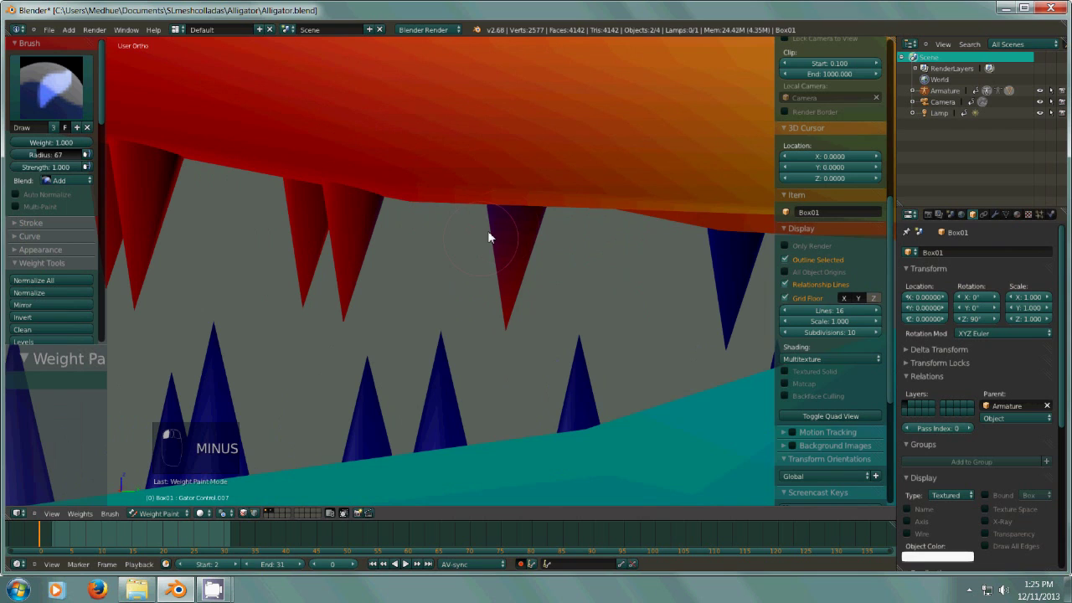
pyautogui.moveTo(706, 310); pyautogui.dragTo(725, 329)
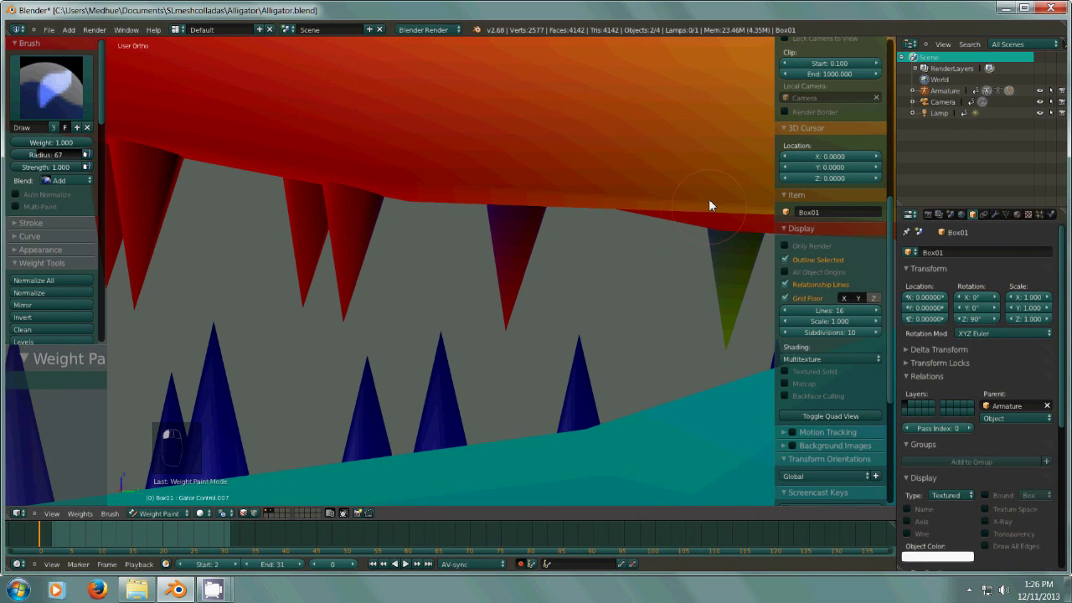
pyautogui.press('-')
pyautogui.moveTo(715, 235); pyautogui.dragTo(584, 238, button='middle')
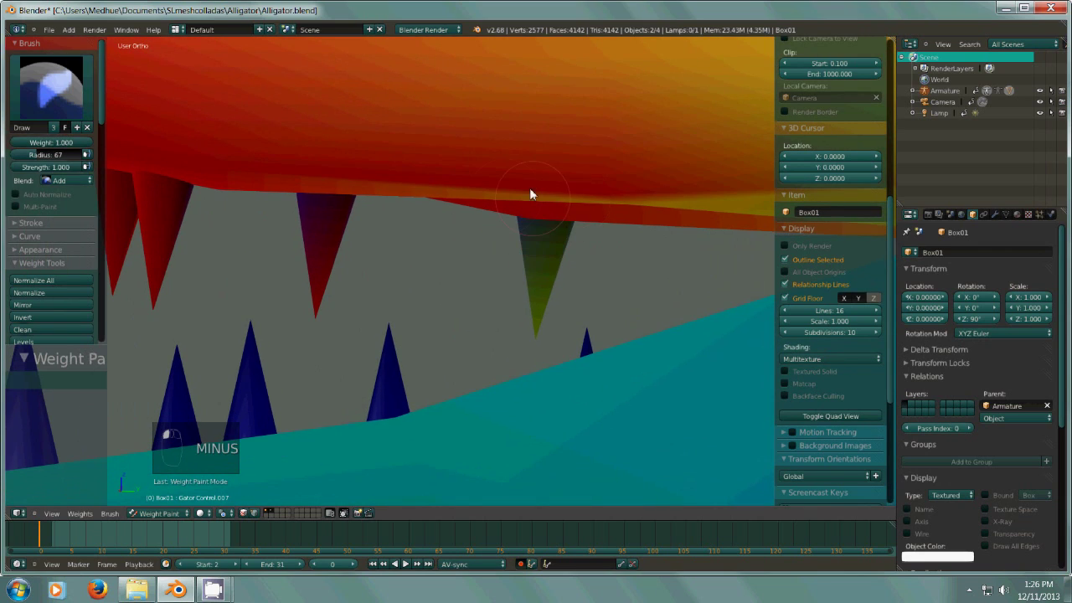
# - Inspect the upper teeth from the opposite side of the head and paint full weight along the tooth row there
pyautogui.scroll(-7, 534, 216)
pyautogui.moveTo(443, 212); pyautogui.dragTo(34, 233, button='middle')
pyautogui.press('-')
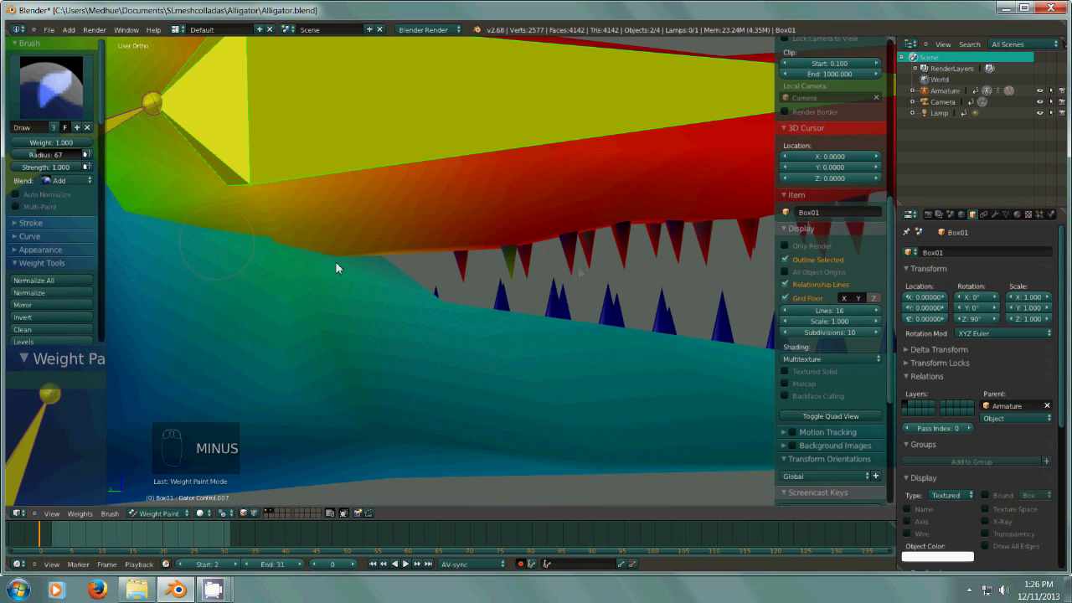
pyautogui.press('-')
pyautogui.keyDown('shift'); pyautogui.moveTo(595, 260); pyautogui.dragTo(335, 247, button='middle'); pyautogui.keyUp('shift')
pyautogui.moveTo(576, 216)
pyautogui.mouseDown()
pyautogui.moveTo(726, 173)
pyautogui.moveTo(734, 196)
pyautogui.mouseUp()
pyautogui.scroll(-9, 593, 185)
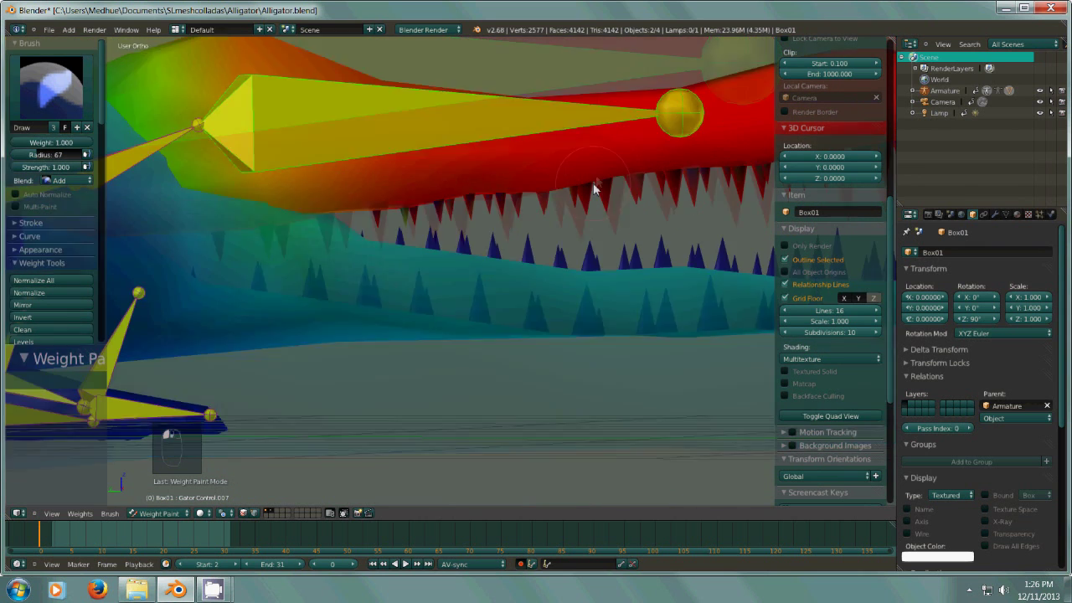
pyautogui.moveTo(607, 154); pyautogui.dragTo(386, 166, button='middle')
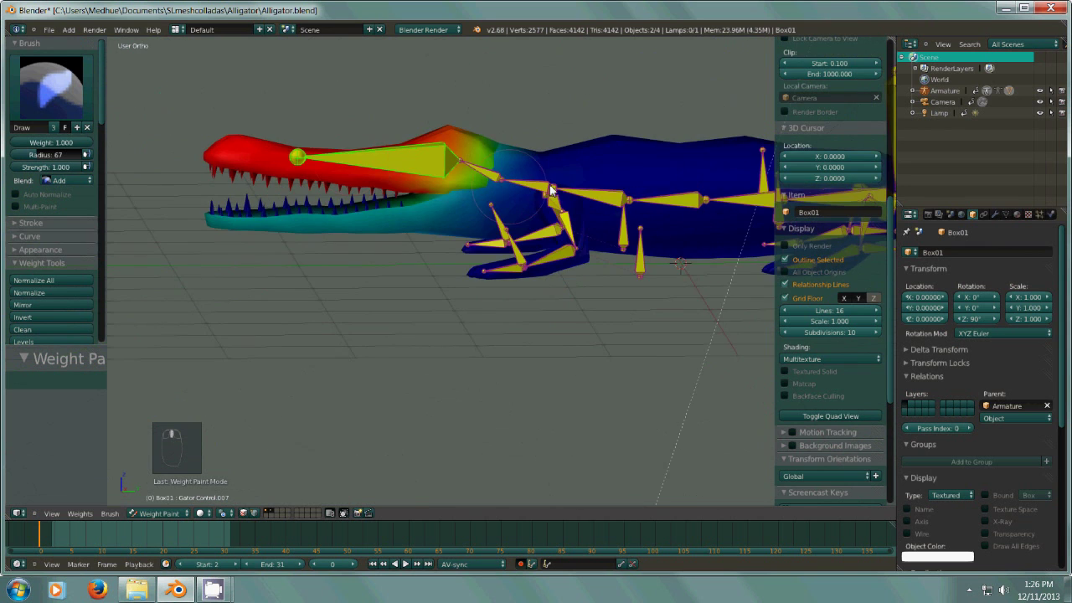
# - Leave Weight Paint, select a mid-spine bone of the armature, and set the armature's display to Stick
pyautogui.press('-')
pyautogui.keyDown('shift'); pyautogui.moveTo(656, 163); pyautogui.dragTo(427, 256, button='middle'); pyautogui.keyUp('shift')
pyautogui.click(159, 514)
pyautogui.click(167, 501)
pyautogui.rightClick(506, 276)
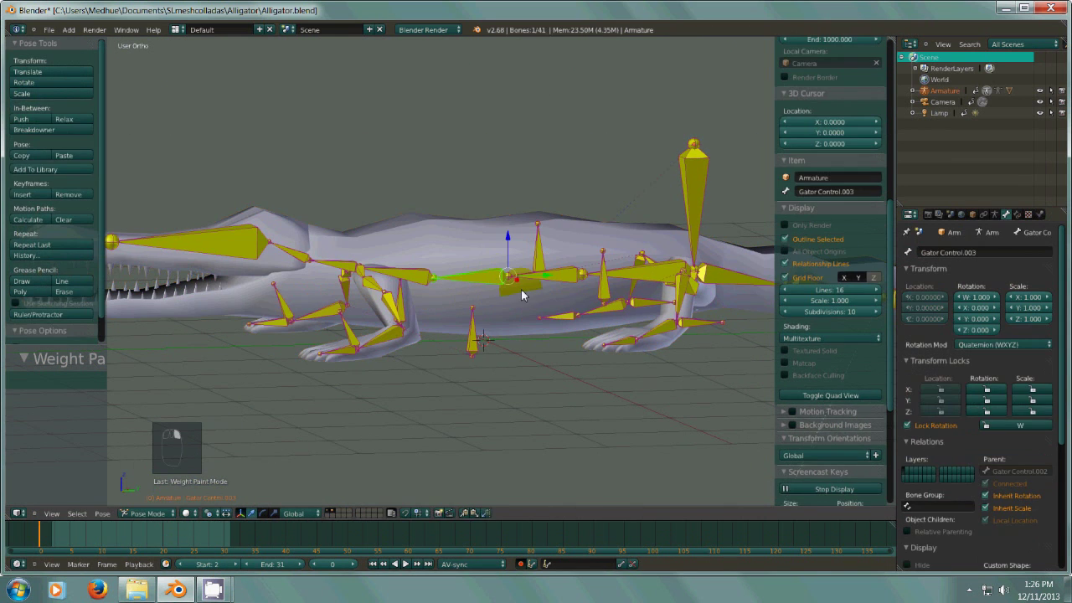
pyautogui.click(994, 214)
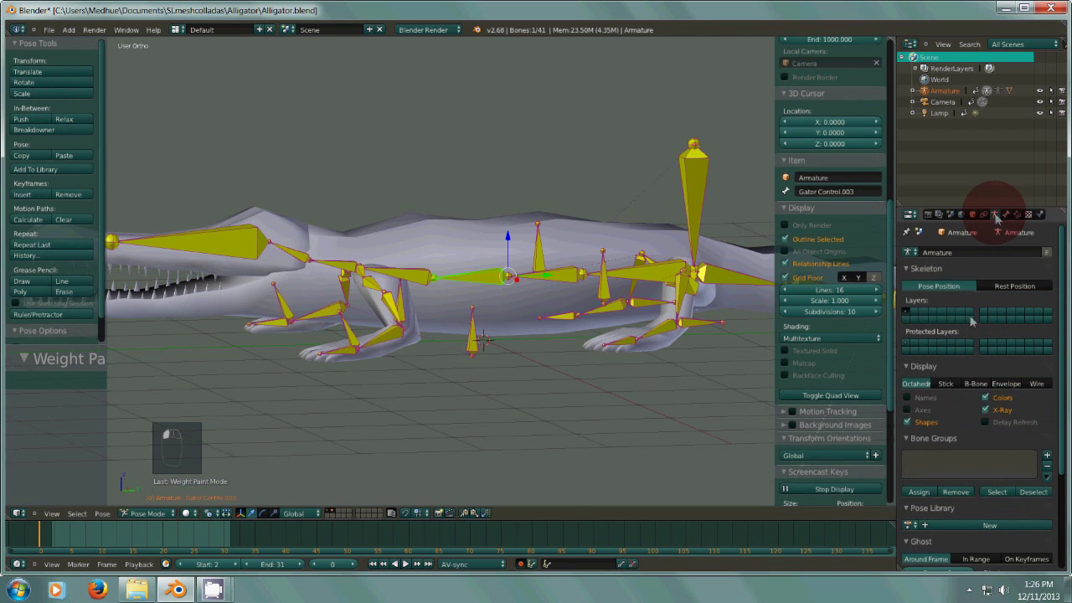
pyautogui.click(943, 385)
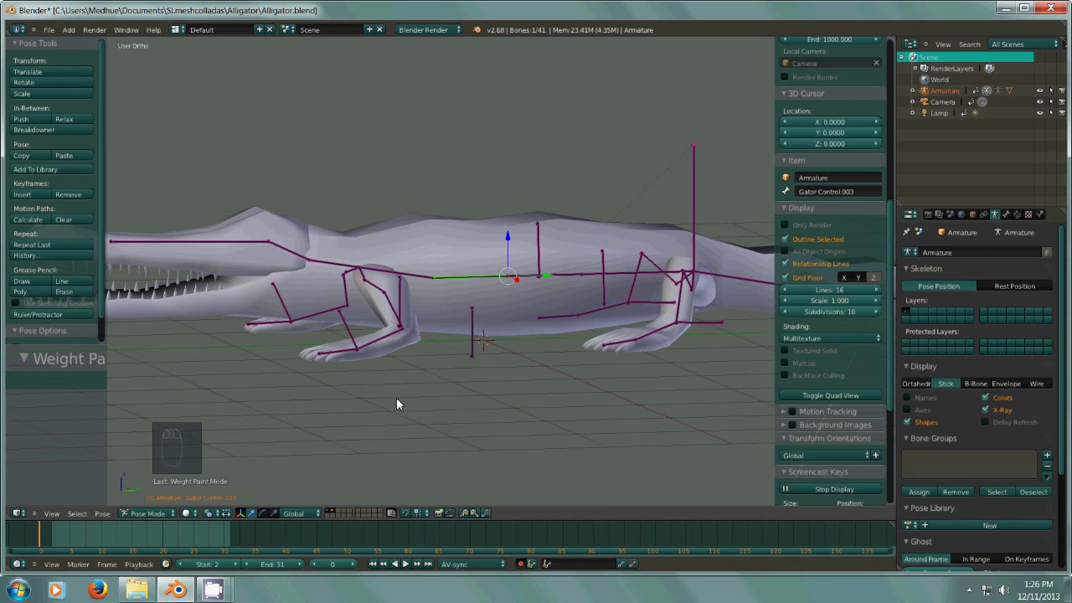
# - Select the alligator mesh, return it to Weight Paint mode, and make the head bone active
pyautogui.rightClick(356, 251)
pyautogui.click(155, 512)
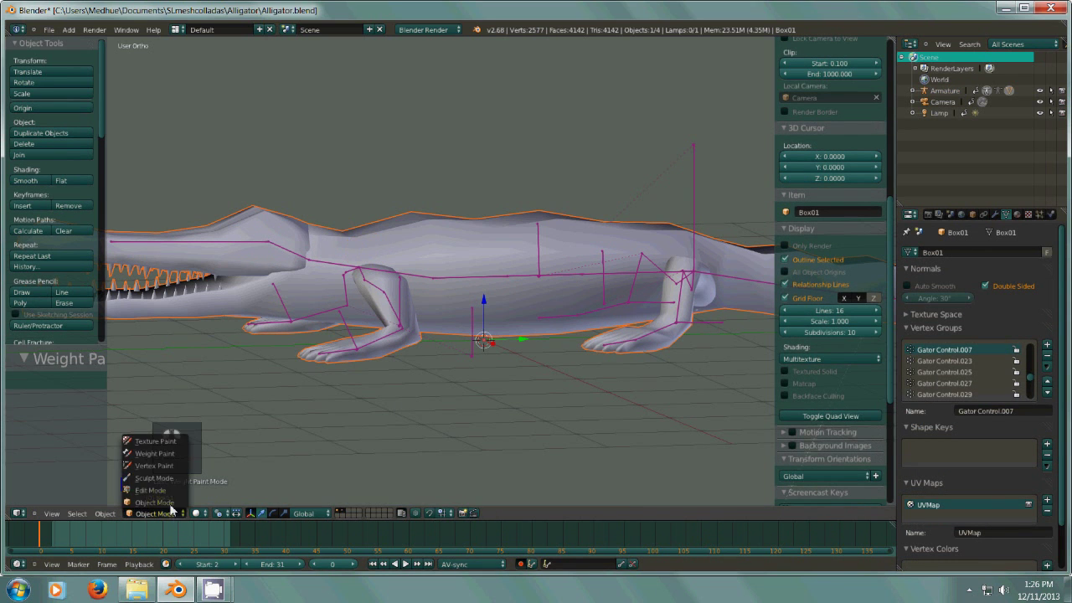
pyautogui.click(155, 453)
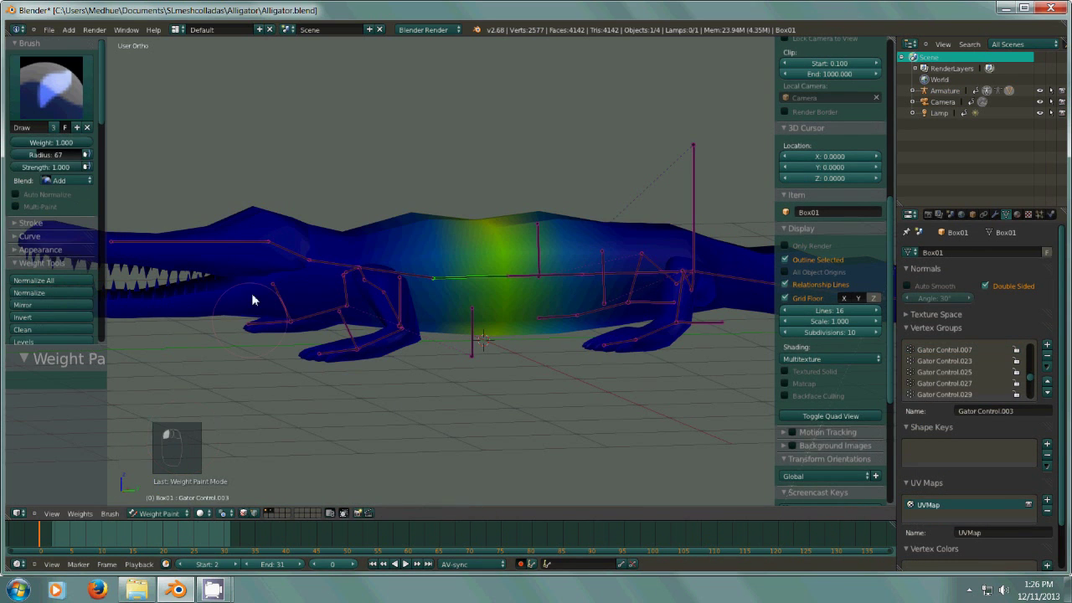
pyautogui.rightClick(228, 242)
# - Paint full head-bone weight onto the front upper teeth from the opposite side of the snout
pyautogui.moveTo(271, 262); pyautogui.dragTo(456, 275, button='middle')
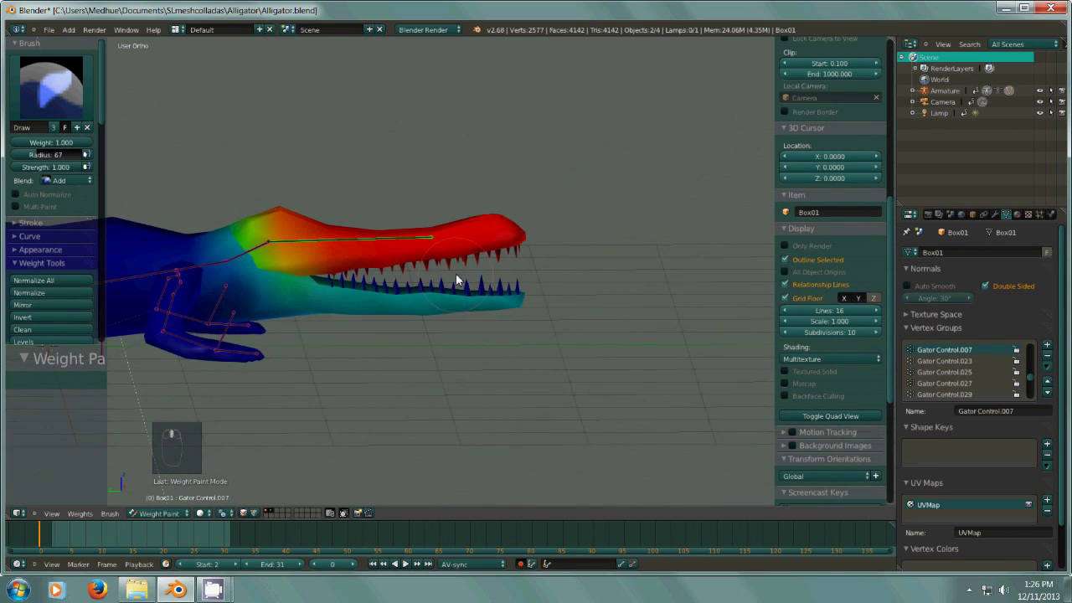
pyautogui.scroll(4, 475, 242)
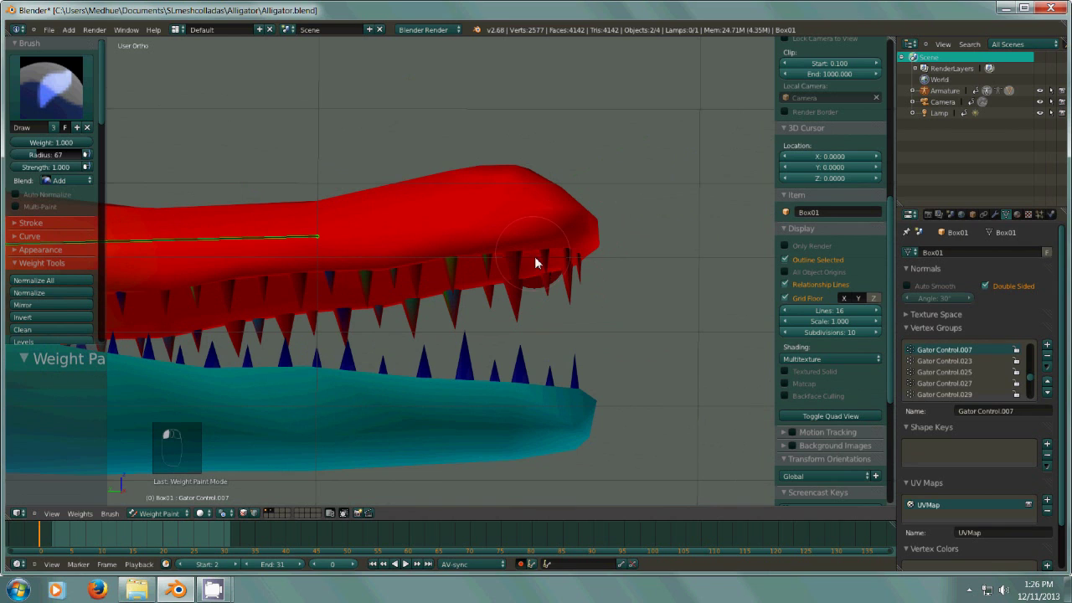
pyautogui.scroll(2, 446, 279)
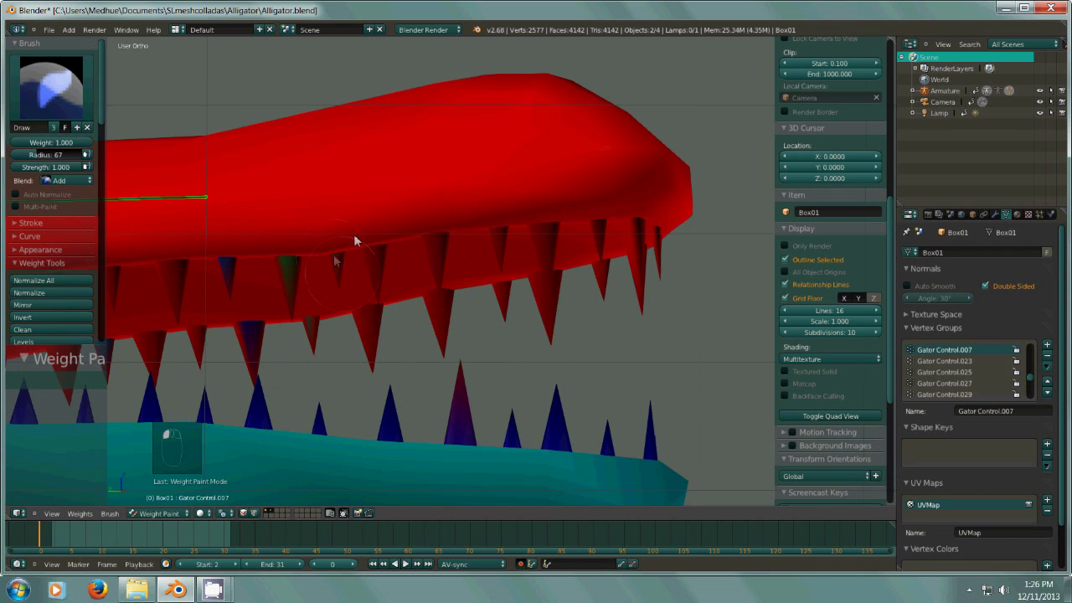
pyautogui.moveTo(249, 297); pyautogui.dragTo(294, 280)
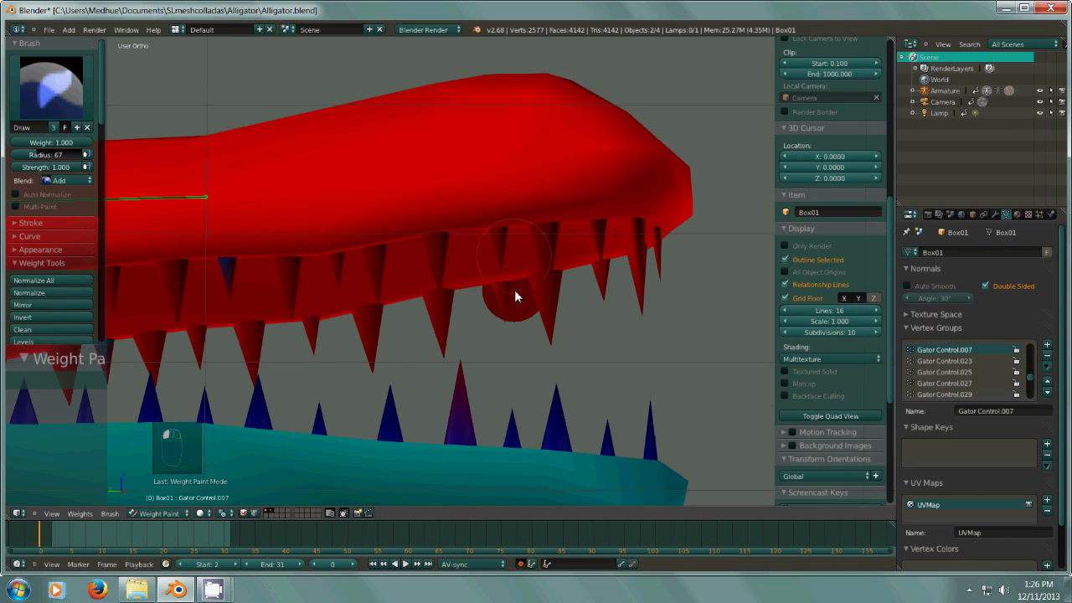
# - Paint full head-bone weight onto the remaining unweighted upper teeth from mid-jaw back to the corner of the mouth
pyautogui.moveTo(424, 291); pyautogui.dragTo(779, 198, button='middle')
pyautogui.press('-')
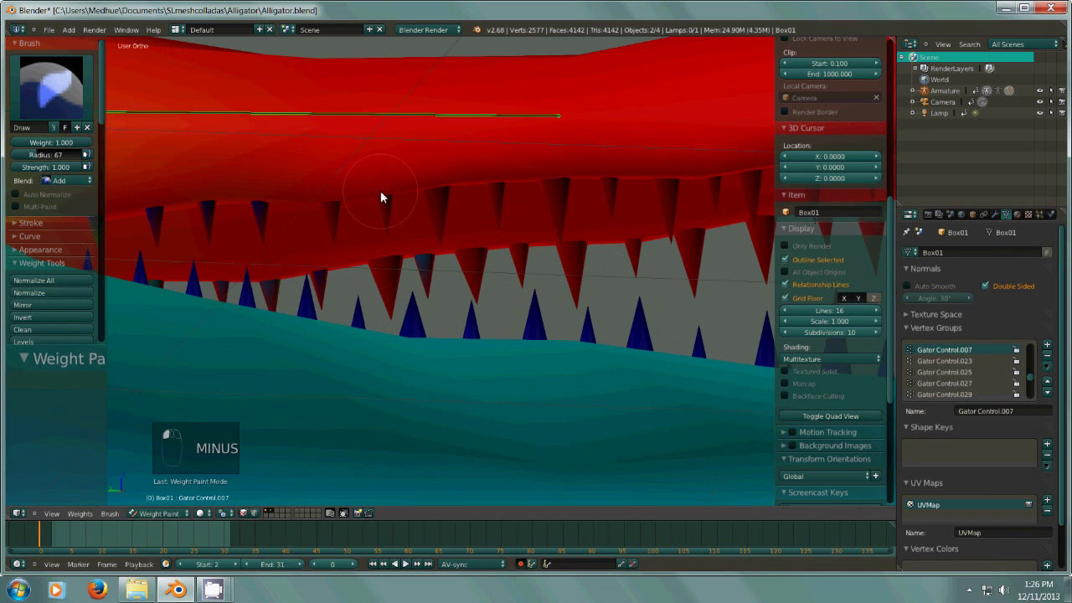
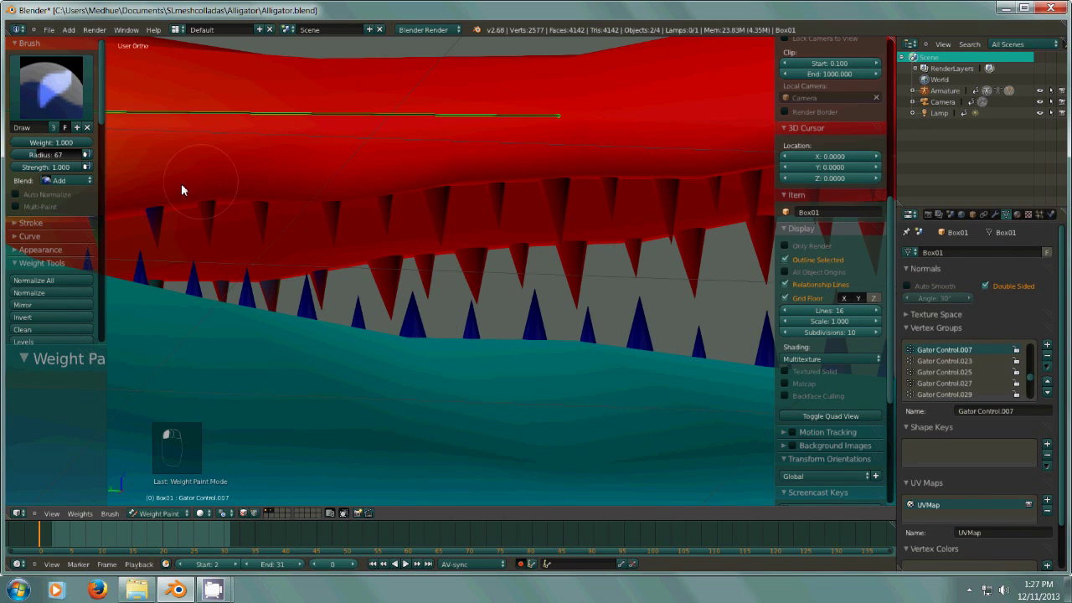
pyautogui.press('-')
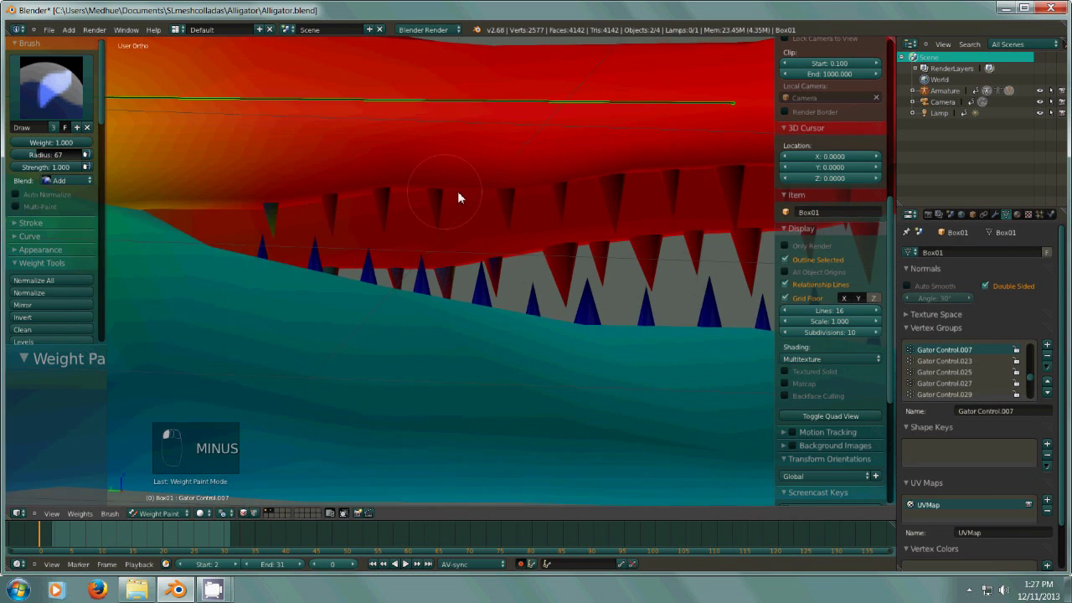
pyautogui.scroll(3, 342, 166)
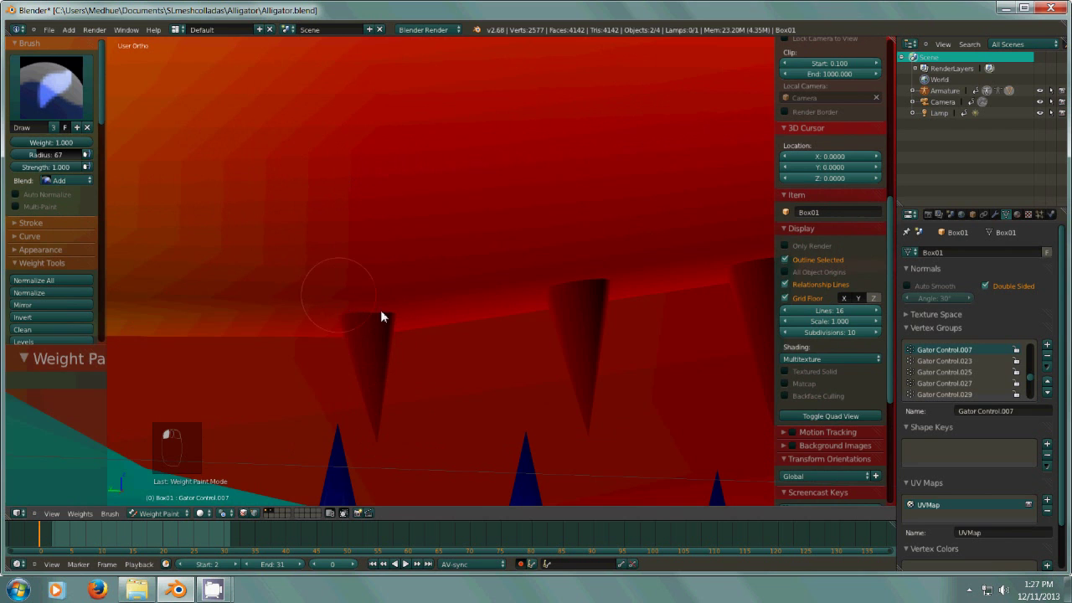
pyautogui.scroll(-3, 502, 285)
pyautogui.press('-')
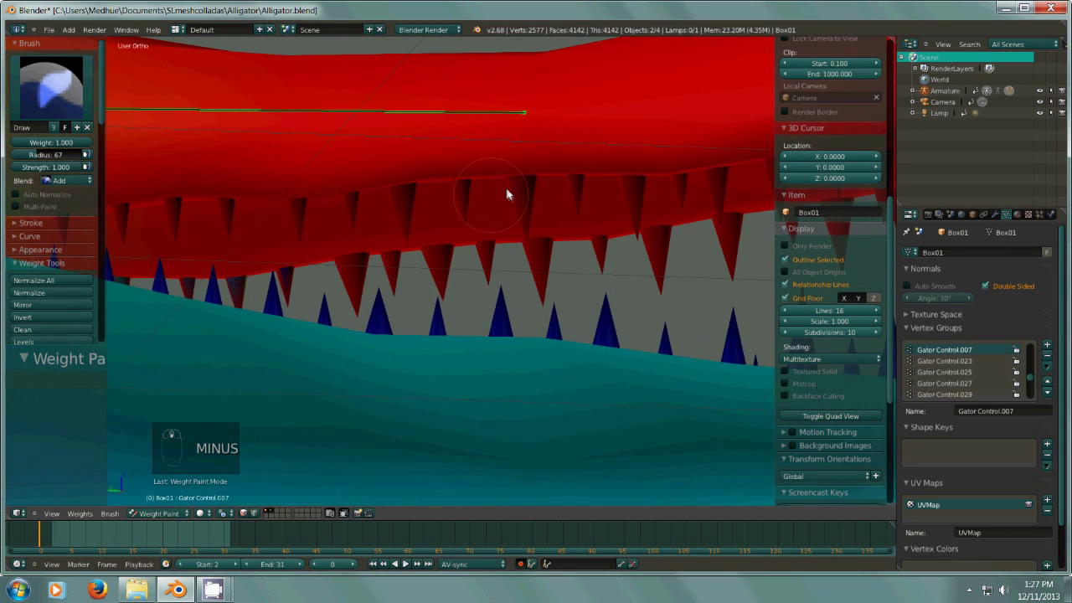
# - Paint full head-bone weight onto the far-side upper teeth near the back of the jaw, viewed from slightly below
pyautogui.moveTo(503, 197); pyautogui.dragTo(486, 203, button='middle')
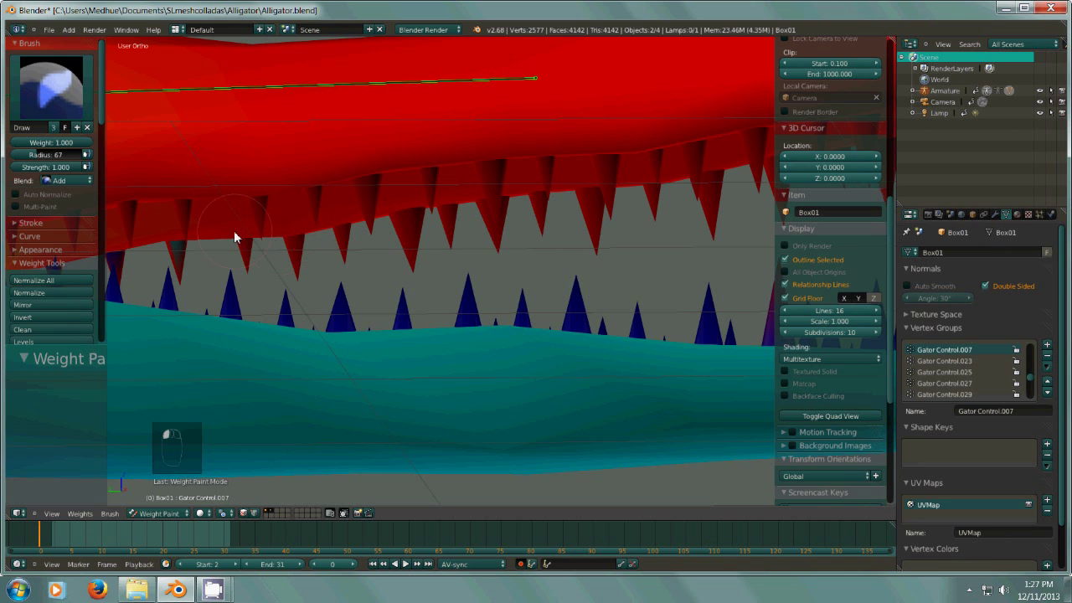
pyautogui.press('-')
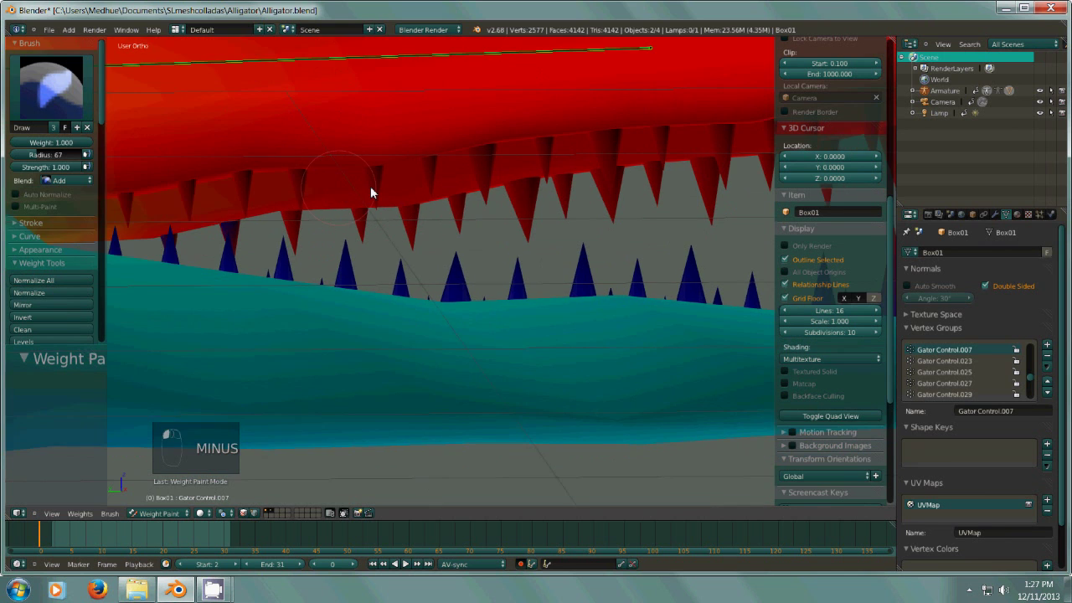
pyautogui.scroll(4, 516, 207)
pyautogui.scroll(-3, 465, 241)
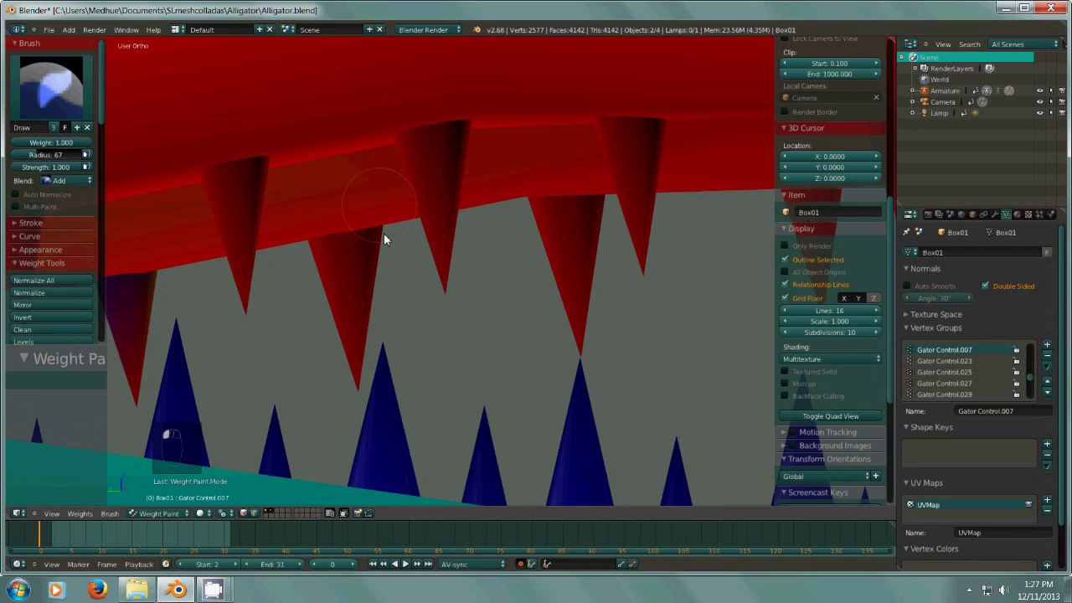
pyautogui.scroll(3, 345, 257)
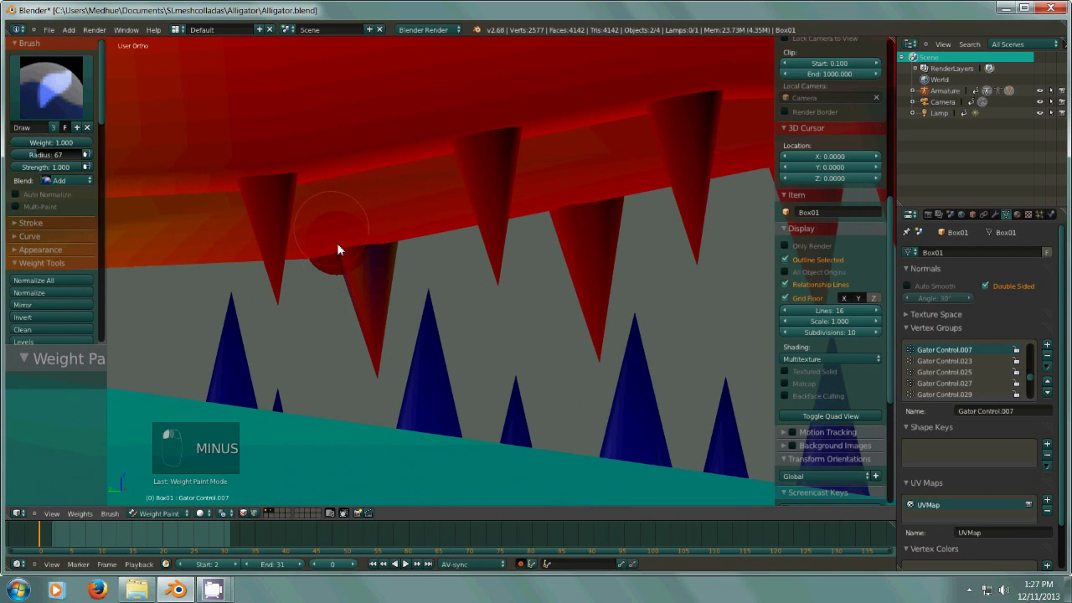
# - Turn on the Wire display for the alligator mesh and paint full weight over the rearmost upper teeth
pyautogui.click(973, 216)
pyautogui.click(908, 533)
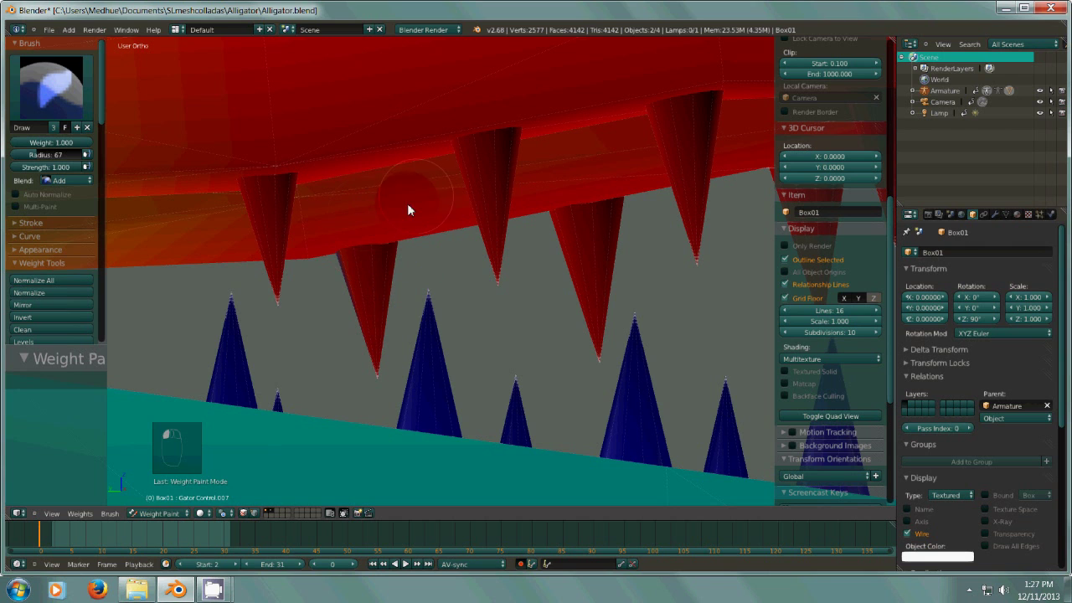
pyautogui.moveTo(375, 229); pyautogui.dragTo(394, 227, button='middle')
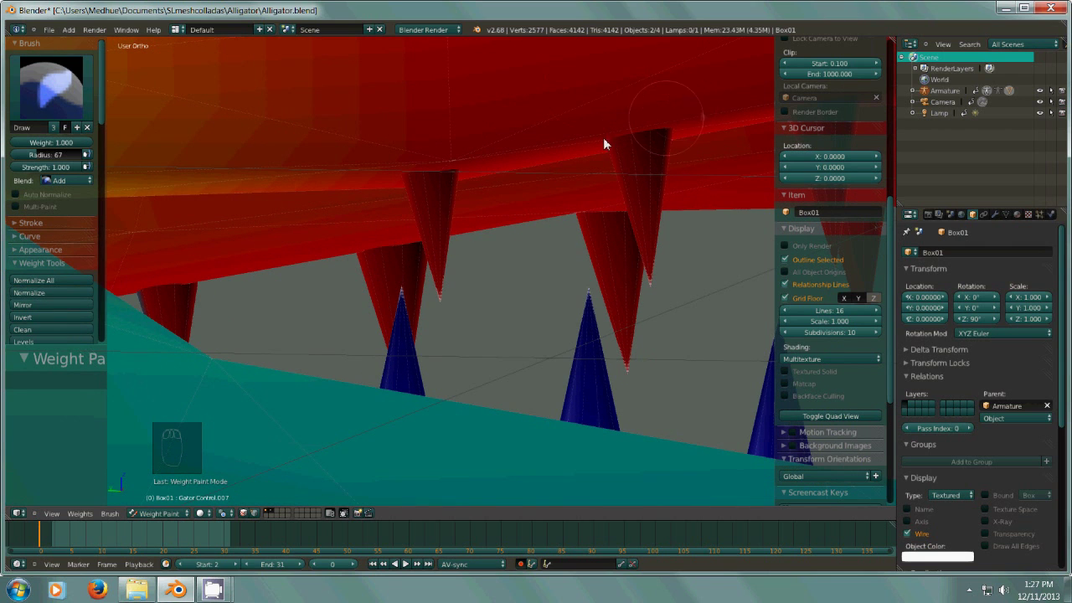
pyautogui.moveTo(531, 159); pyautogui.dragTo(505, 170, button='middle')
pyautogui.moveTo(358, 230); pyautogui.dragTo(348, 234, button='middle')
pyautogui.moveTo(214, 236); pyautogui.dragTo(233, 260)
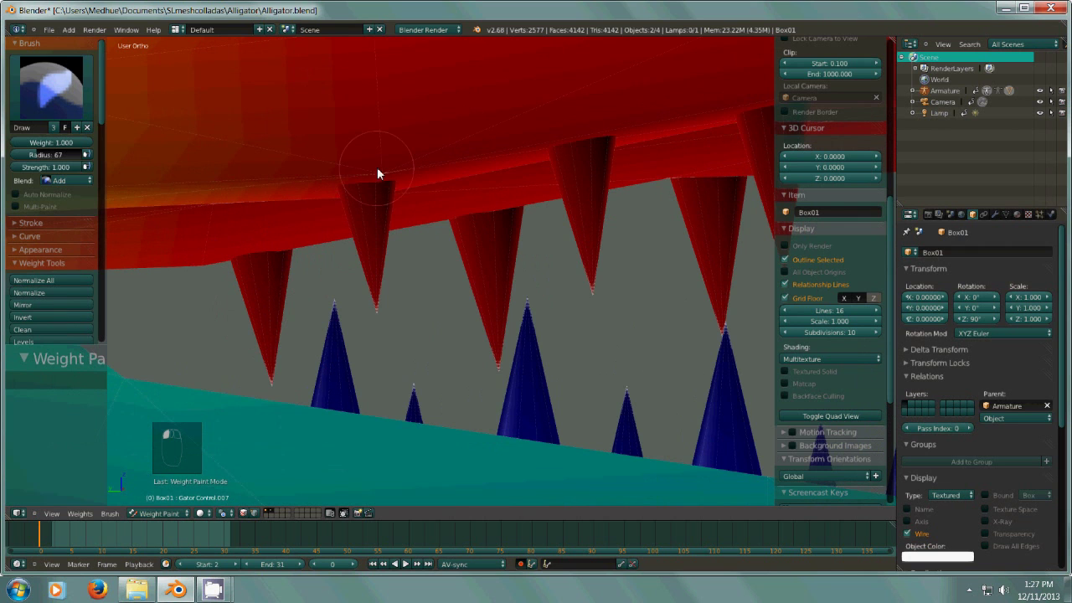
# - Touch up the head-bone weight on the upper teeth, working forward from the back of the jaw
pyautogui.scroll(-4, 613, 206)
pyautogui.press('-')
pyautogui.keyDown('shift'); pyautogui.moveTo(619, 165); pyautogui.dragTo(305, 169, button='middle'); pyautogui.keyUp('shift')
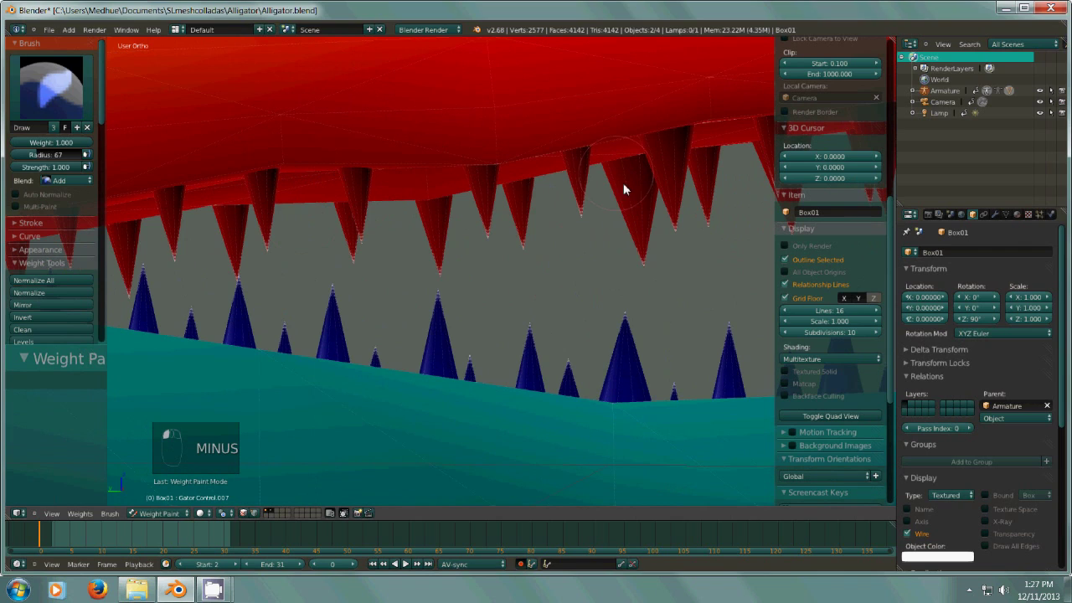
pyautogui.moveTo(615, 165); pyautogui.dragTo(491, 159, button='middle')
# - Paint full head-bone weight onto the leftover unweighted upper teeth from the other side of the snout
pyautogui.scroll(-7, 621, 206)
pyautogui.press('-')
pyautogui.scroll(6, 410, 163)
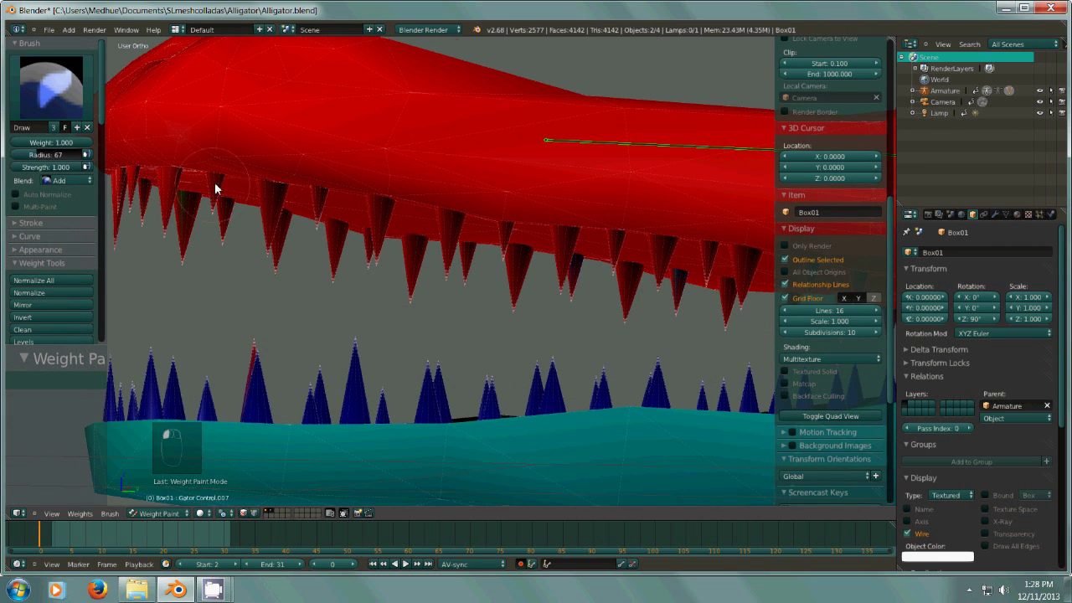
pyautogui.press('-')
pyautogui.moveTo(243, 199); pyautogui.dragTo(242, 169, button='middle')
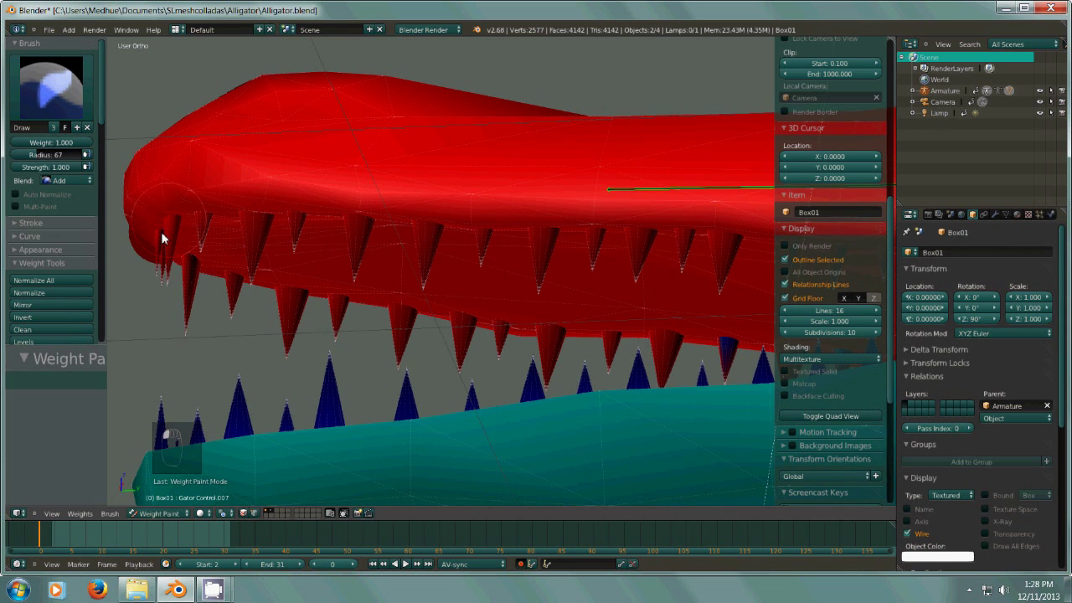
pyautogui.moveTo(621, 218); pyautogui.dragTo(343, 282, button='middle')
# - Set the brush blend mode to Subtract and remove the head-bone weight from the side of the lower jaw
pyautogui.click(80, 181)
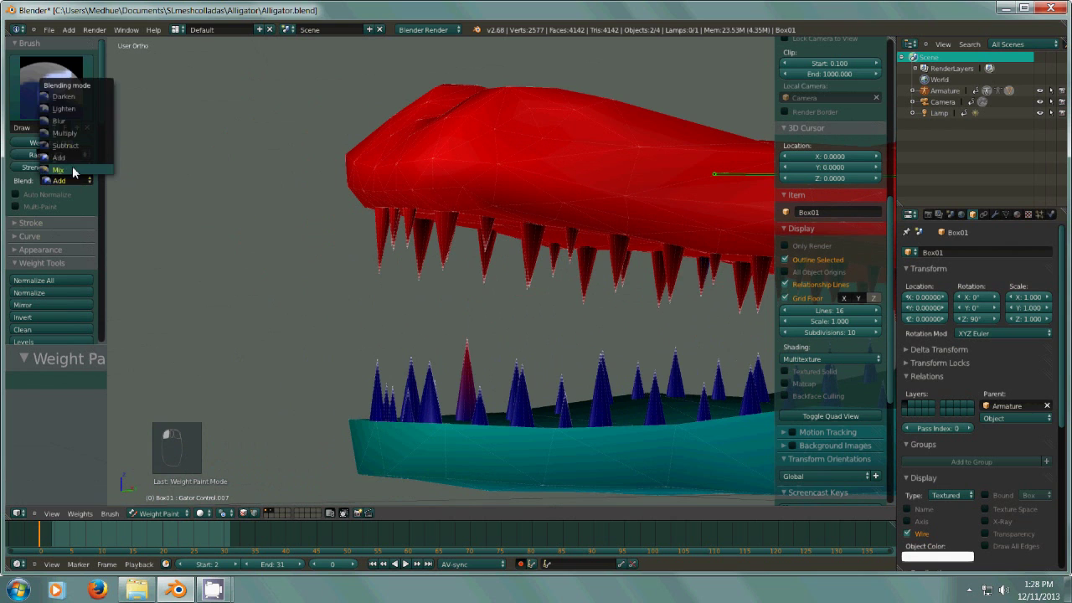
pyautogui.click(79, 148)
pyautogui.moveTo(473, 335); pyautogui.dragTo(573, 252, button='middle')
pyautogui.moveTo(617, 252); pyautogui.dragTo(476, 216, button='middle')
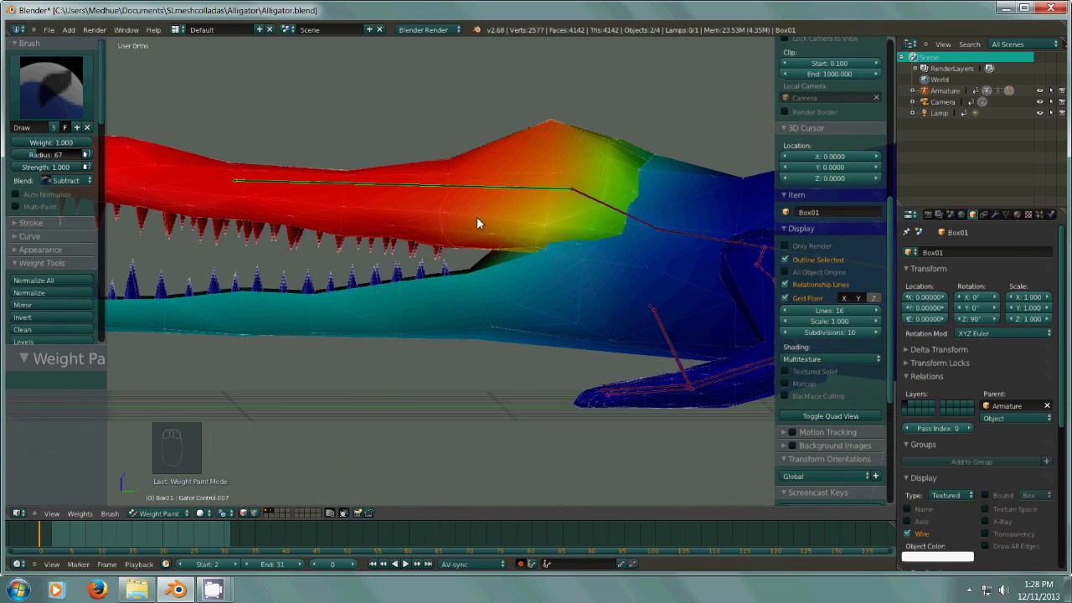
pyautogui.press('KP_Subtract')
pyautogui.moveTo(332, 333)
pyautogui.mouseDown()
pyautogui.moveTo(416, 299)
pyautogui.moveTo(392, 287)
pyautogui.moveTo(531, 307)
pyautogui.moveTo(517, 280)
pyautogui.moveTo(605, 317)
pyautogui.mouseUp()
pyautogui.press('-')
pyautogui.keyDown('shift'); pyautogui.moveTo(609, 360); pyautogui.dragTo(336, 372, button='middle'); pyautogui.keyUp('shift')
pyautogui.moveTo(260, 277)
pyautogui.mouseDown()
pyautogui.moveTo(472, 318)
pyautogui.moveTo(455, 293)
pyautogui.moveTo(595, 311)
pyautogui.moveTo(459, 326)
pyautogui.moveTo(536, 327)
pyautogui.mouseUp()
# - Subtract the remaining head-bone weight from the throat and the underside of the lower jaw
pyautogui.press('-')
pyautogui.moveTo(565, 364)
pyautogui.keyDown('shift'); pyautogui.mouseDown(button='middle')
pyautogui.moveTo(632, 370)
pyautogui.moveTo(518, 305)
pyautogui.moveTo(518, 236)
pyautogui.mouseUp(button='middle'); pyautogui.keyUp('shift')
pyautogui.moveTo(606, 201); pyautogui.dragTo(591, 196)
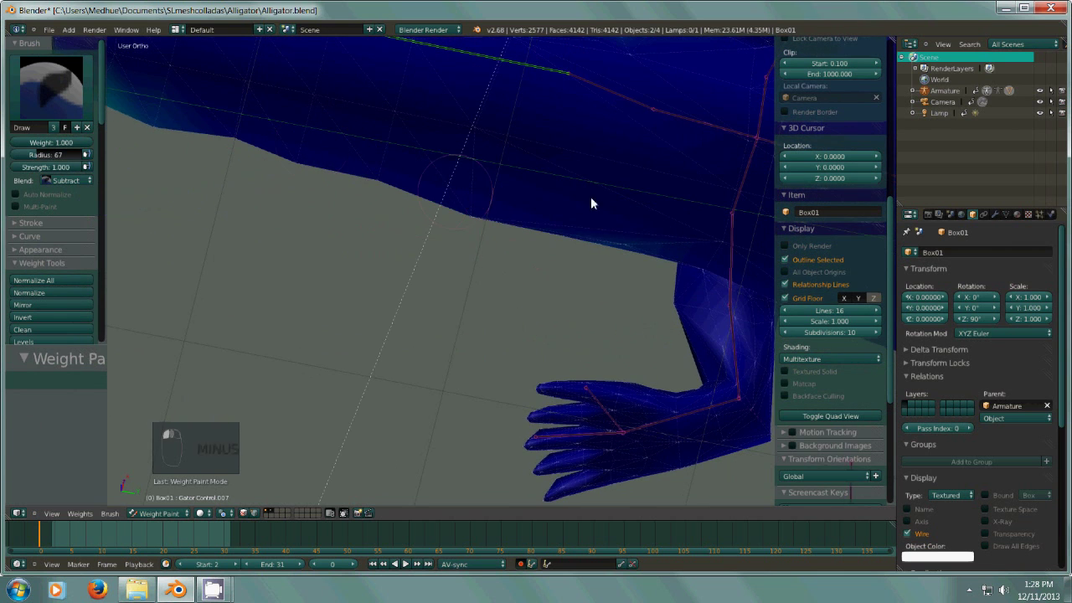
pyautogui.moveTo(516, 278)
pyautogui.mouseDown(button='middle')
pyautogui.moveTo(529, 294)
pyautogui.moveTo(422, 230)
pyautogui.moveTo(628, 292)
pyautogui.mouseUp(button='middle')
pyautogui.press('-')
pyautogui.moveTo(401, 168)
pyautogui.mouseDown()
pyautogui.moveTo(344, 156)
pyautogui.moveTo(408, 192)
pyautogui.mouseUp()
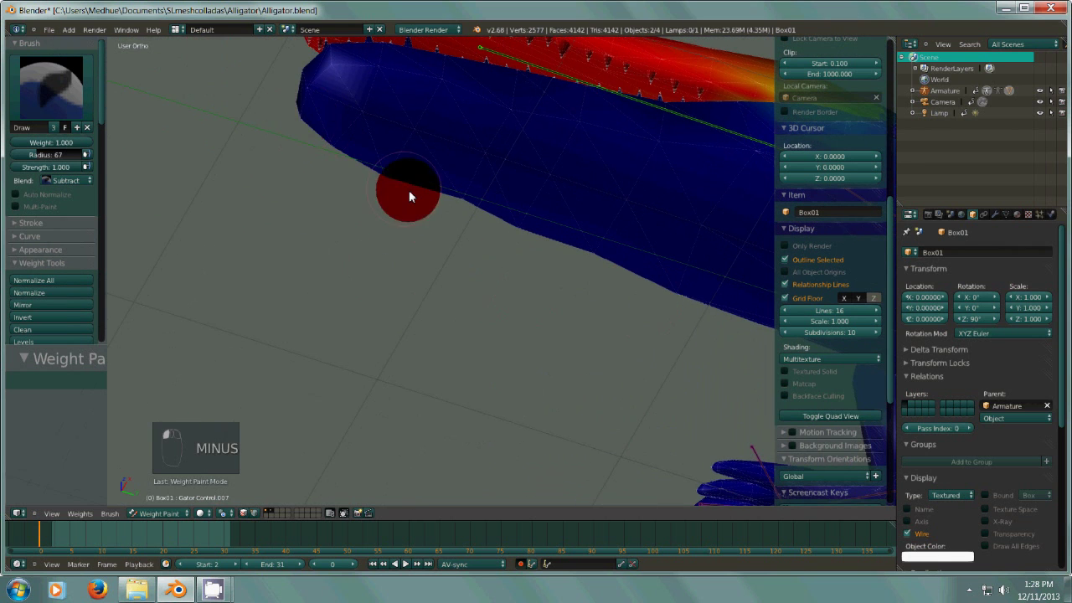
# - Subtract the upper-jaw bone's weight from the underside and side of the lower jaw at brush strength 1.000
pyautogui.moveTo(686, 330); pyautogui.dragTo(828, 361, button='middle')
pyautogui.press('-')
pyautogui.keyDown('shift'); pyautogui.moveTo(620, 298); pyautogui.dragTo(241, 252, button='middle'); pyautogui.keyUp('shift')
pyautogui.click(642, 273)
pyautogui.press('-')
pyautogui.keyDown('shift'); pyautogui.moveTo(694, 323); pyautogui.dragTo(460, 325, button='middle'); pyautogui.keyUp('shift')
pyautogui.moveTo(502, 316); pyautogui.dragTo(511, 310)
pyautogui.press('-')
pyautogui.keyDown('shift'); pyautogui.moveTo(468, 315); pyautogui.dragTo(802, 319, button='middle'); pyautogui.keyUp('shift')
pyautogui.scroll(5, 538, 298)
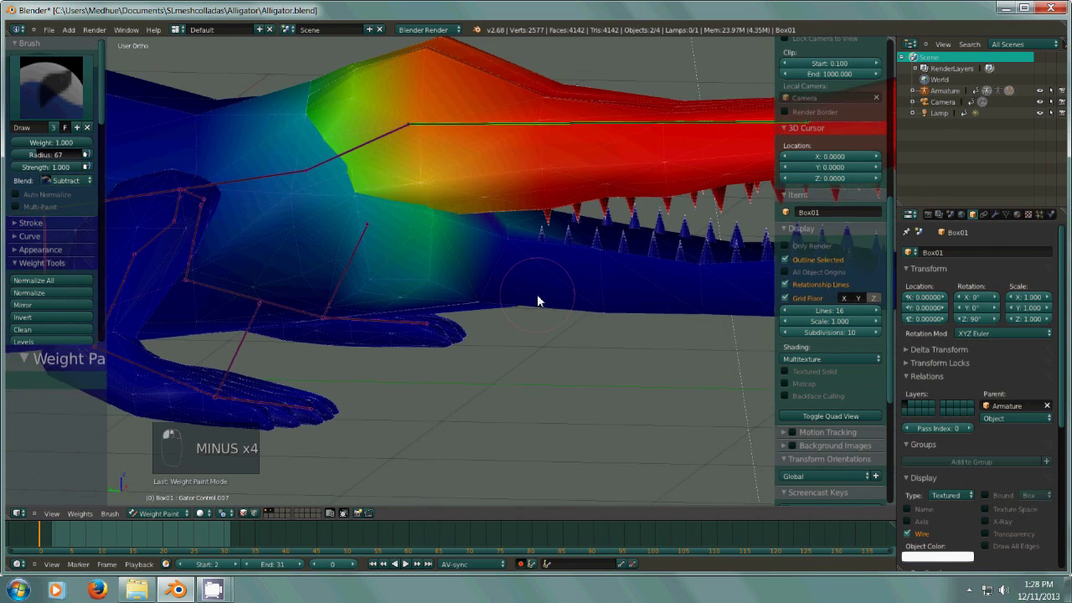
pyautogui.scroll(-4, 513, 195)
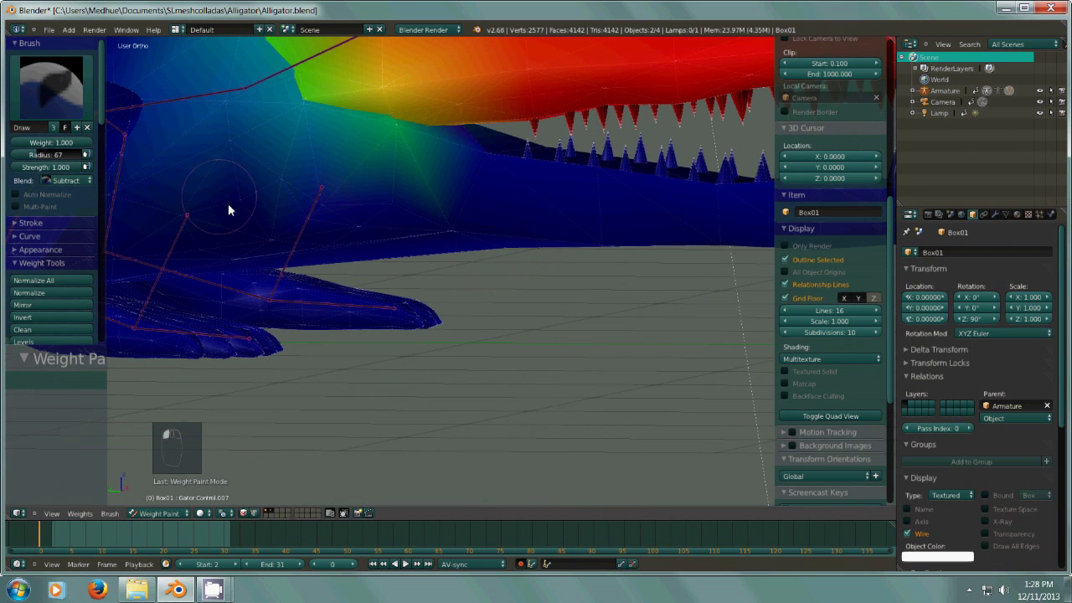
# - Subtract the bone's stray weight from the throat area below the corner of the mouth
pyautogui.press('-')
pyautogui.scroll(-4, 532, 270)
pyautogui.moveTo(532, 270); pyautogui.dragTo(543, 292, button='middle')
pyautogui.moveTo(485, 264); pyautogui.dragTo(525, 288)
pyautogui.press('-')
pyautogui.moveTo(638, 342)
pyautogui.keyDown('shift'); pyautogui.mouseDown(button='middle')
pyautogui.moveTo(460, 314)
pyautogui.moveTo(650, 360)
pyautogui.mouseUp(button='middle'); pyautogui.keyUp('shift')
pyautogui.scroll(5, 476, 213)
pyautogui.scroll(1, 476, 215)
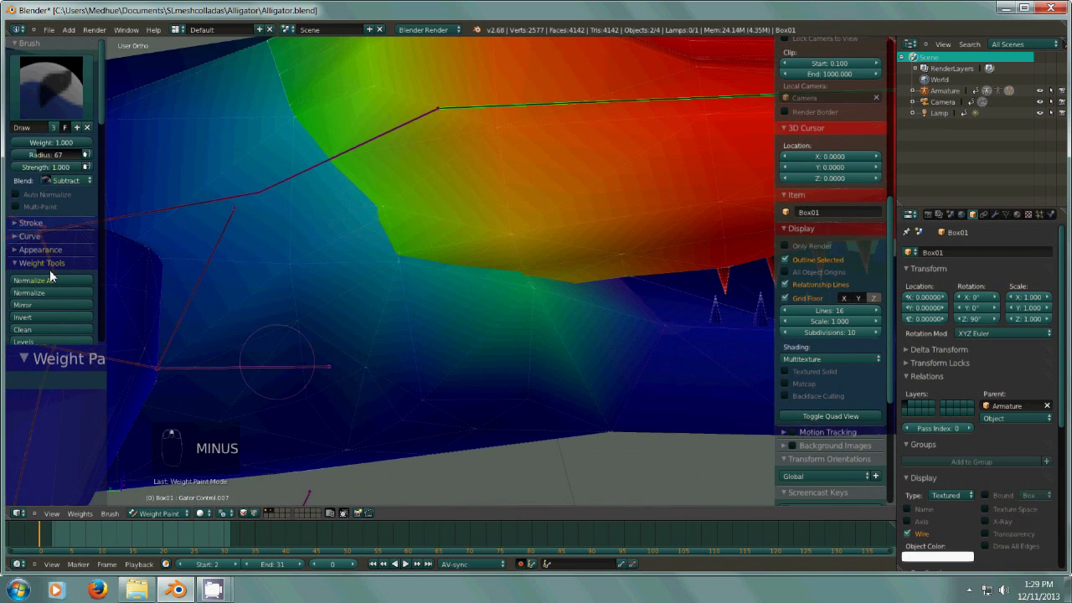
# - Set the brush strength to 0.175 and lightly subtract weight below the corner of the mouth
pyautogui.moveTo(71, 167); pyautogui.dragTo(20, 166)
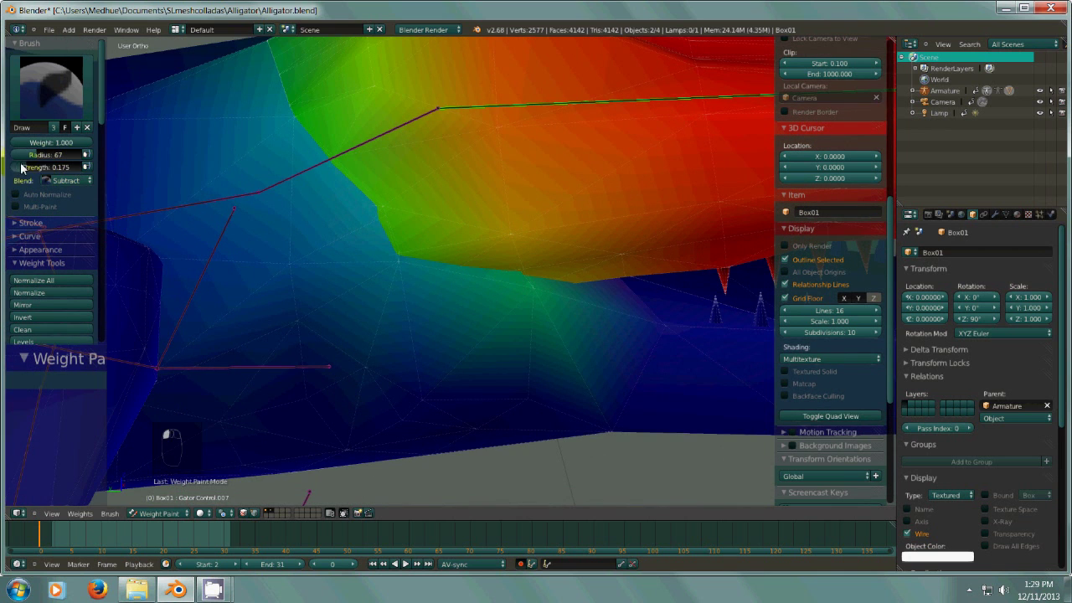
pyautogui.click(532, 302)
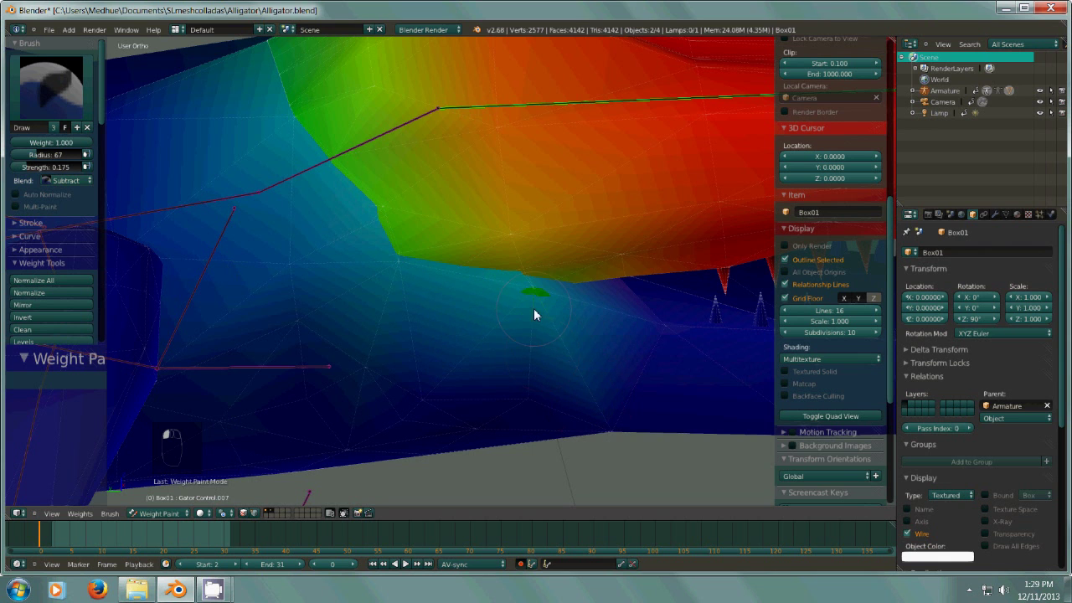
pyautogui.click(533, 309)
pyautogui.scroll(-5, 586, 407)
pyautogui.moveTo(645, 421)
pyautogui.mouseDown(button='middle')
pyautogui.moveTo(397, 383)
pyautogui.moveTo(402, 411)
pyautogui.moveTo(382, 402)
pyautogui.moveTo(397, 417)
pyautogui.moveTo(392, 405)
pyautogui.moveTo(510, 407)
pyautogui.moveTo(377, 411)
pyautogui.mouseUp(button='middle')
# - Leave Weight Paint mode for the armature's Pose Mode and display the armature's bones as Octahedral shapes
pyautogui.click(159, 513)
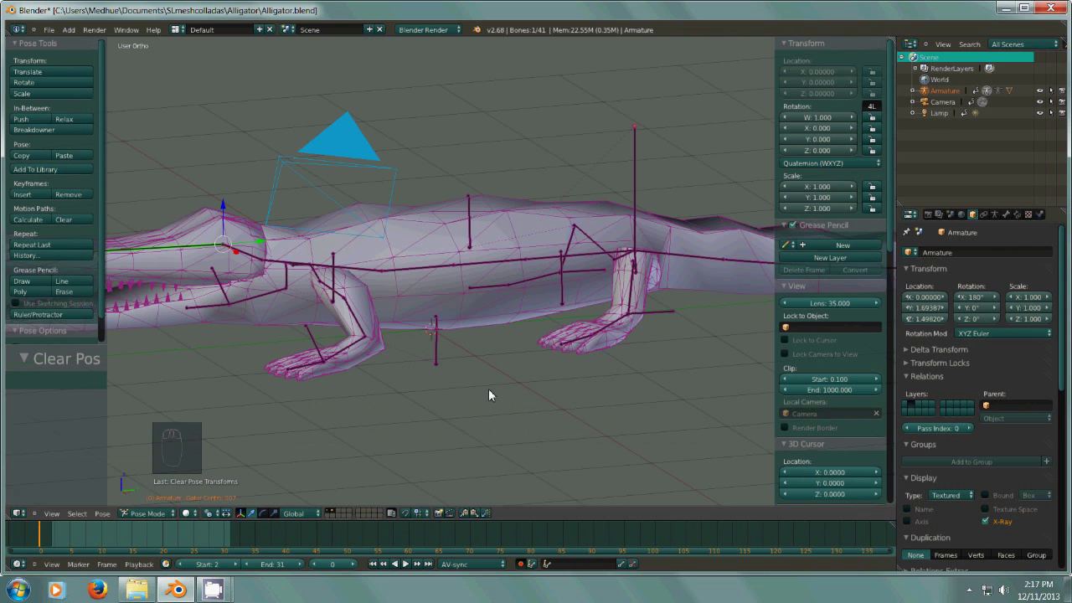
pyautogui.moveTo(490, 395); pyautogui.dragTo(596, 380, button='middle')
pyautogui.press('-')
pyautogui.rightClick(469, 283)
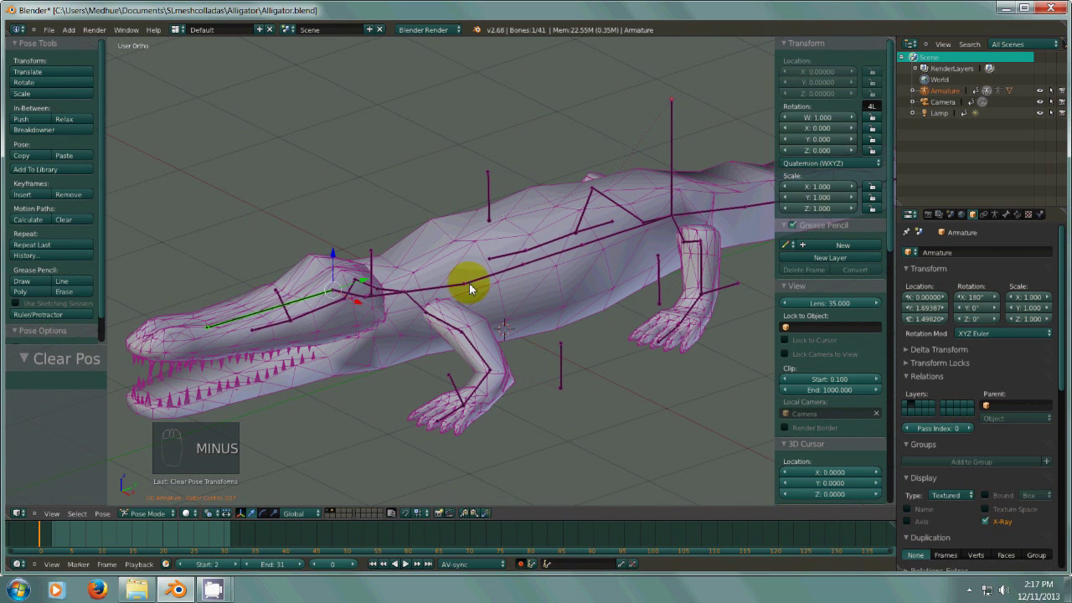
pyautogui.click(994, 215)
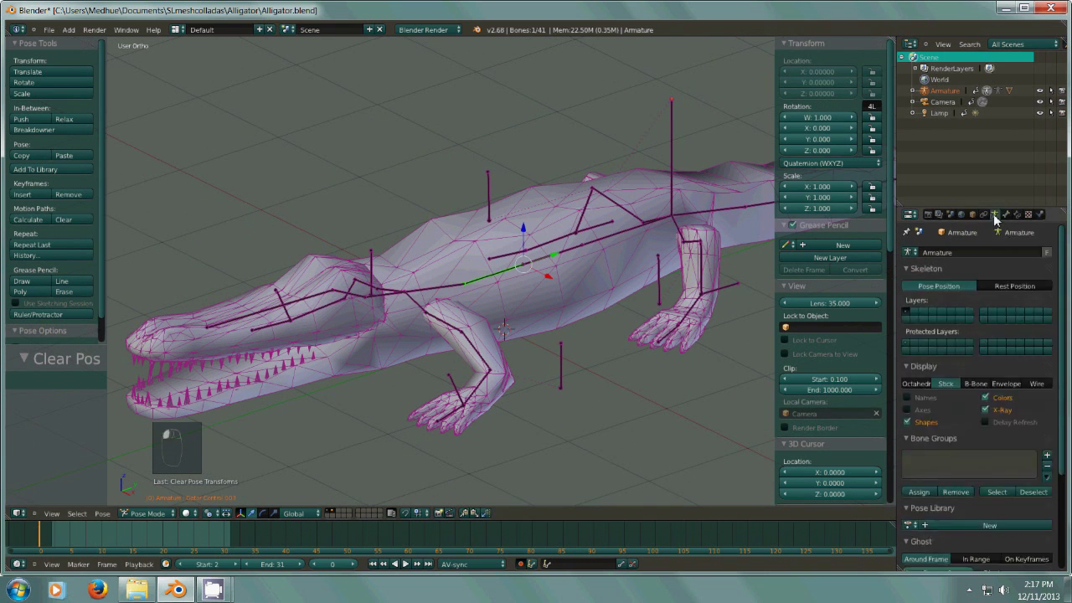
pyautogui.click(914, 384)
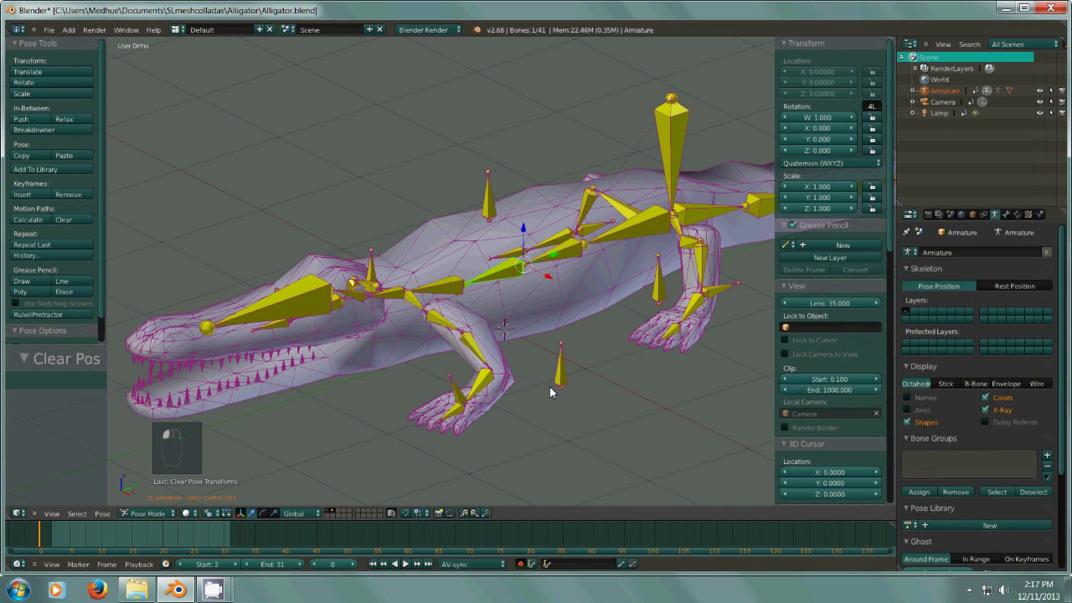
# - Select the spine bone running forward from the hips and rename it pelvis
pyautogui.moveTo(550, 387); pyautogui.dragTo(631, 348, button='middle')
pyautogui.moveTo(541, 333); pyautogui.dragTo(481, 376, button='middle')
pyautogui.press('-')
pyautogui.press('-')
pyautogui.rightClick(586, 233)
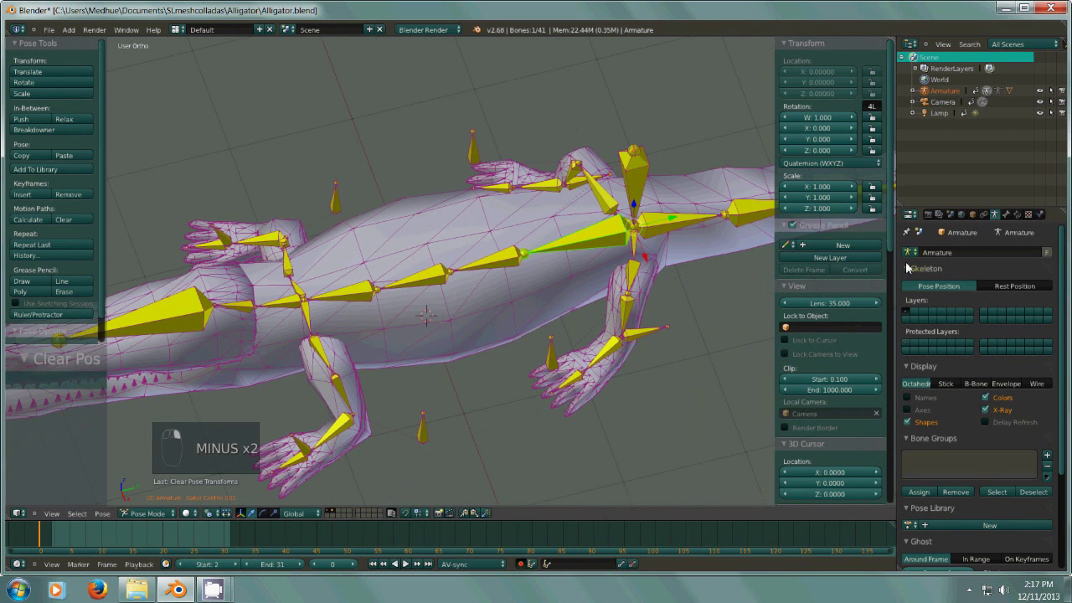
pyautogui.click(1006, 215)
pyautogui.moveTo(689, 268); pyautogui.dragTo(642, 307, button='middle')
pyautogui.press('-')
pyautogui.press('-')
pyautogui.press('-')
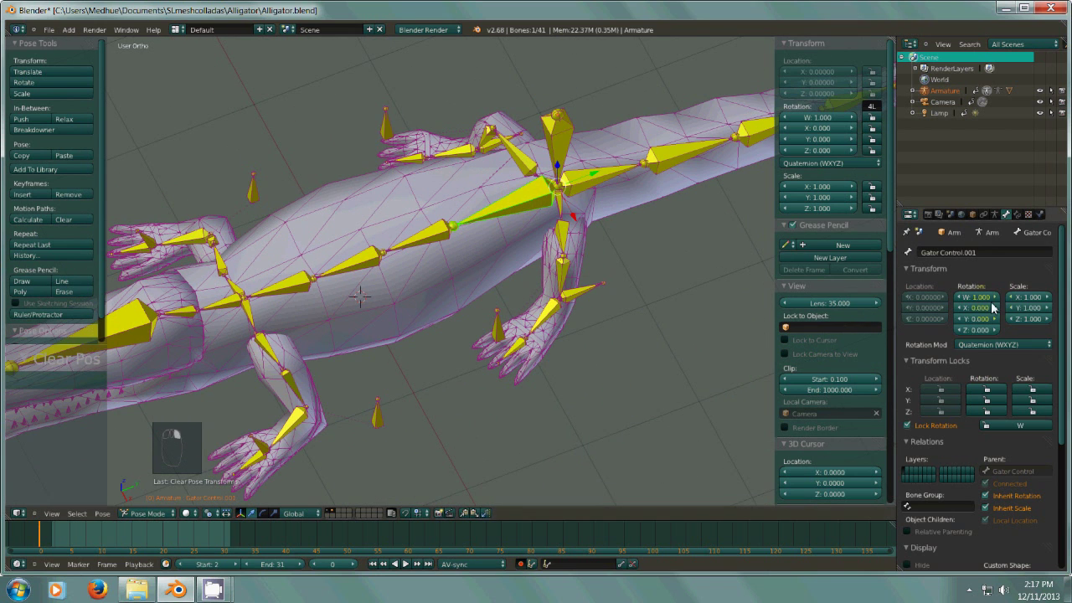
pyautogui.click(963, 253)
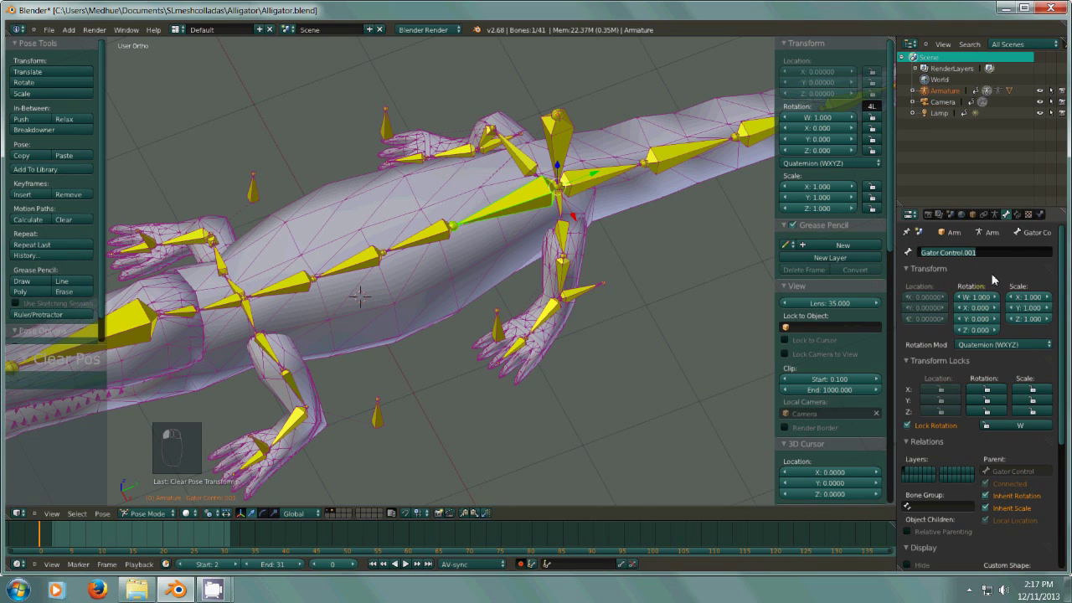
pyautogui.click(537, 199)
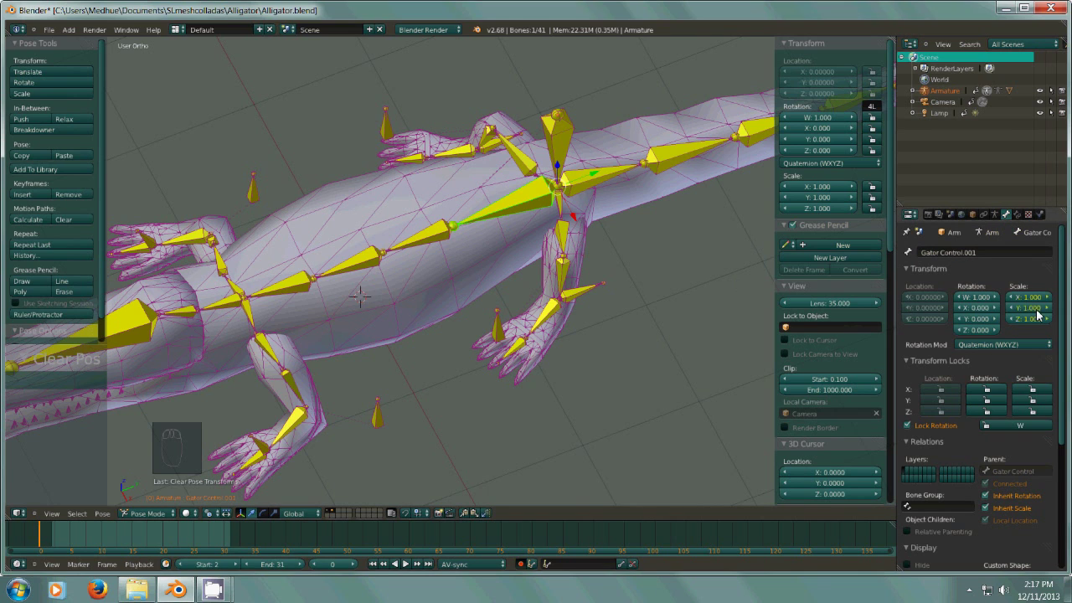
pyautogui.click(965, 254)
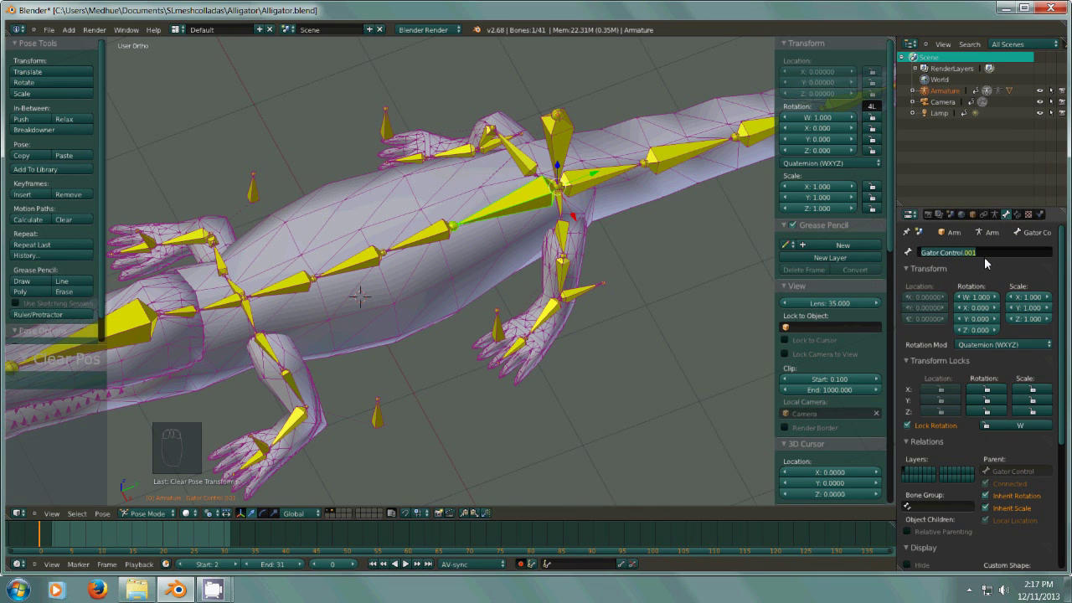
pyautogui.write('pelvis')
pyautogui.press('Return')
# - Rename the two spine bones ahead of the pelvis bone as abdomen1 and abdomen2, from back to front
pyautogui.rightClick(433, 240)
pyautogui.click(990, 255)
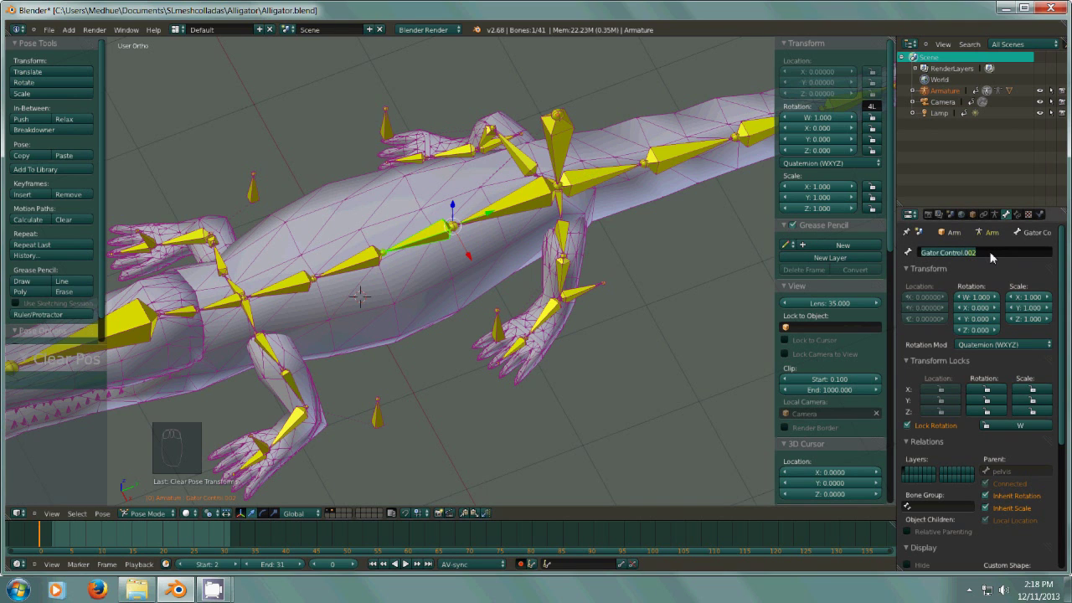
pyautogui.write('abdomen')
pyautogui.press('Return')
pyautogui.rightClick(362, 272)
pyautogui.click(960, 254)
pyautogui.write('abdomen')
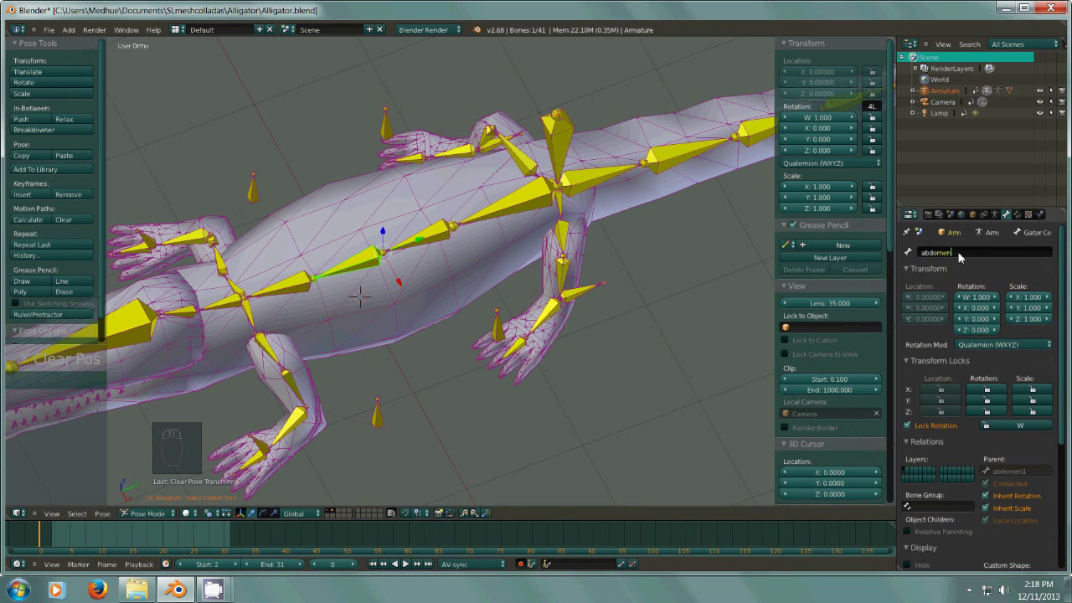
pyautogui.write('2')
pyautogui.press('Return')
# - Rename the spine bone ahead of abdomen2 as chest and the bone just ahead of the shoulders as neck
pyautogui.rightClick(285, 289)
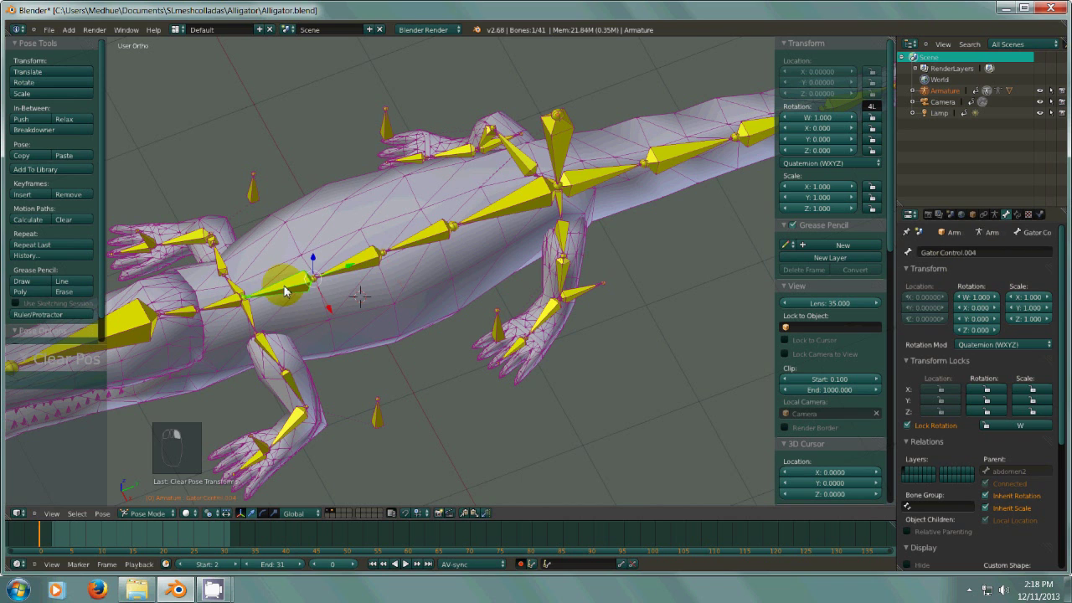
pyautogui.press('-')
pyautogui.click(959, 254)
pyautogui.write('chest')
pyautogui.press('Return')
pyautogui.rightClick(407, 285)
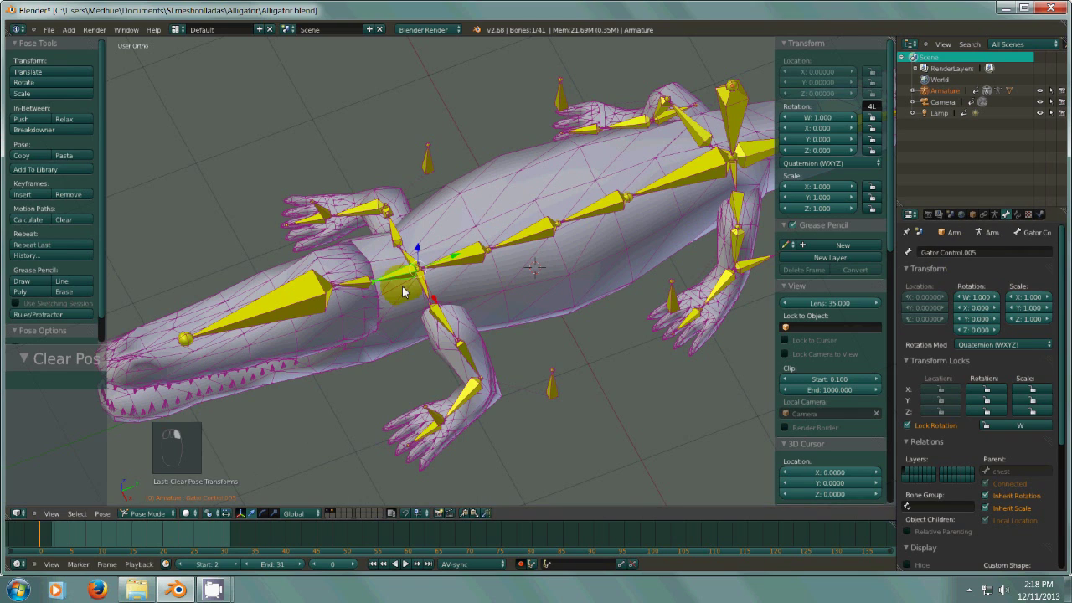
pyautogui.click(949, 254)
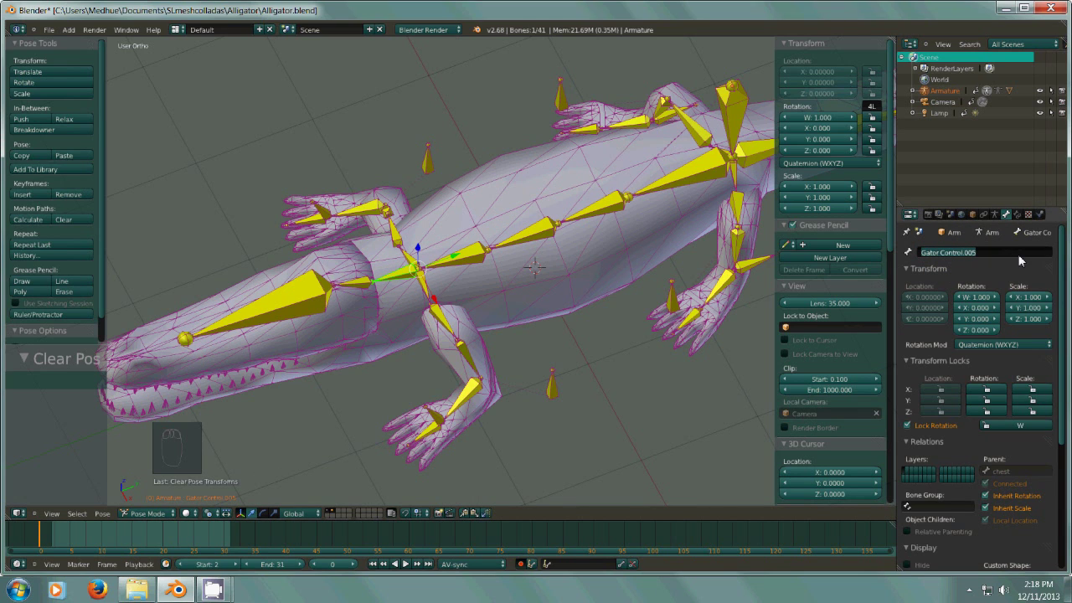
pyautogui.write('neck')
pyautogui.press('Return')
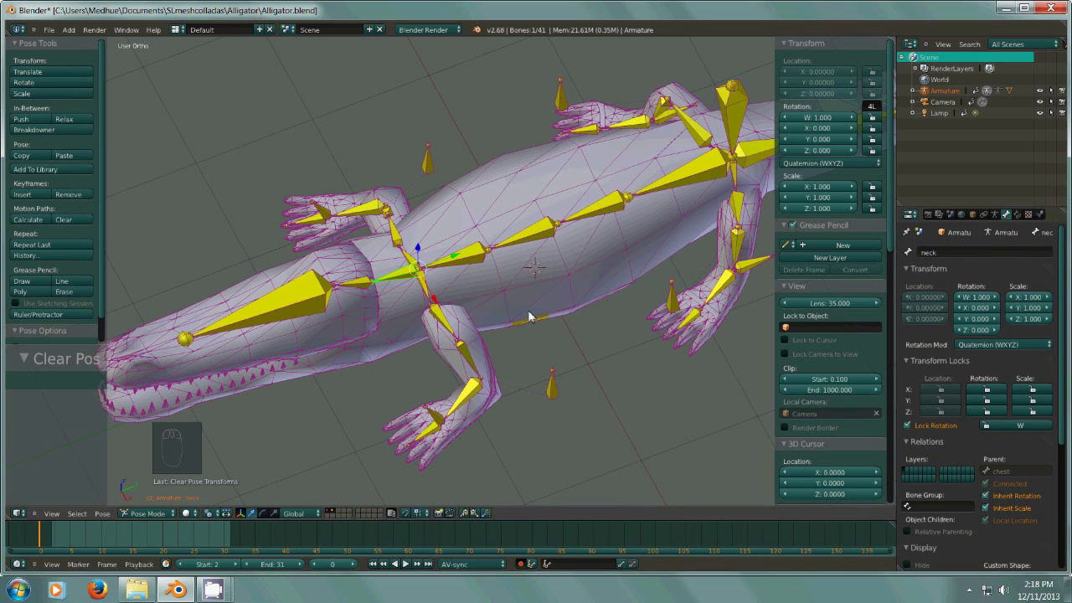
# - Rename the short bone ahead of the neck as head and the long snout bone as jaw
pyautogui.rightClick(358, 281)
pyautogui.click(938, 253)
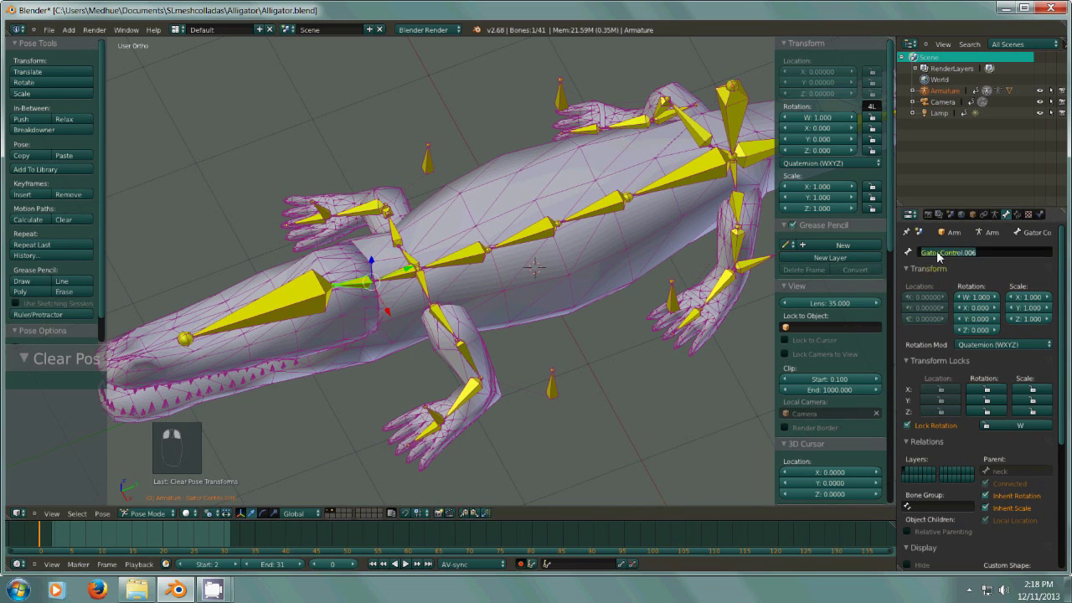
pyautogui.write('head')
pyautogui.press('Return')
pyautogui.rightClick(239, 308)
pyautogui.click(939, 255)
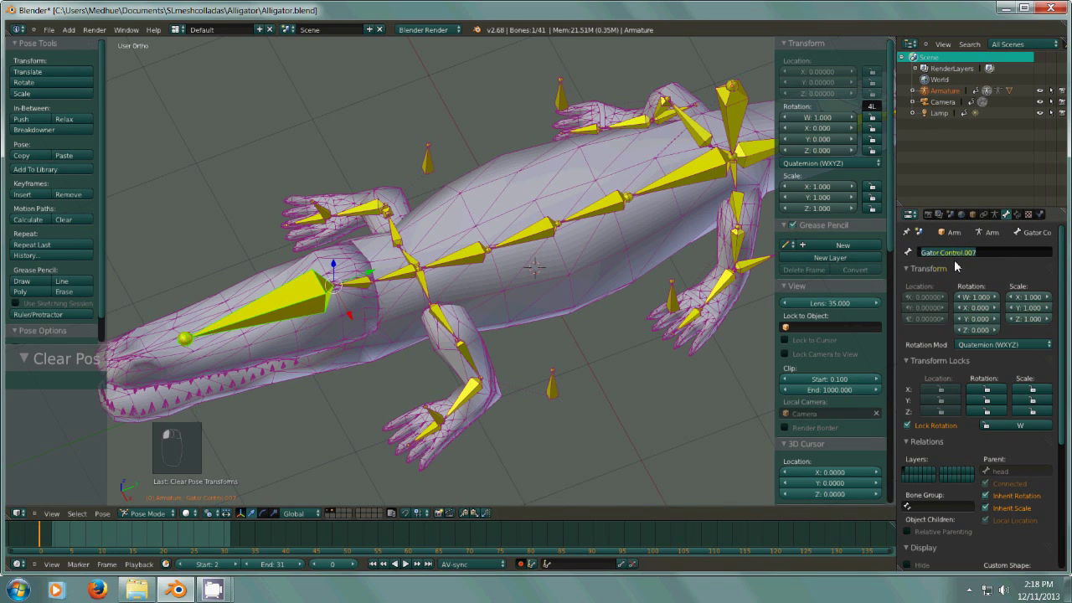
pyautogui.write('Ja')
pyautogui.press('BackSpace')
pyautogui.press('BackSpace')
pyautogui.press('BackSpace')
pyautogui.write('jaw')
pyautogui.press('Return')
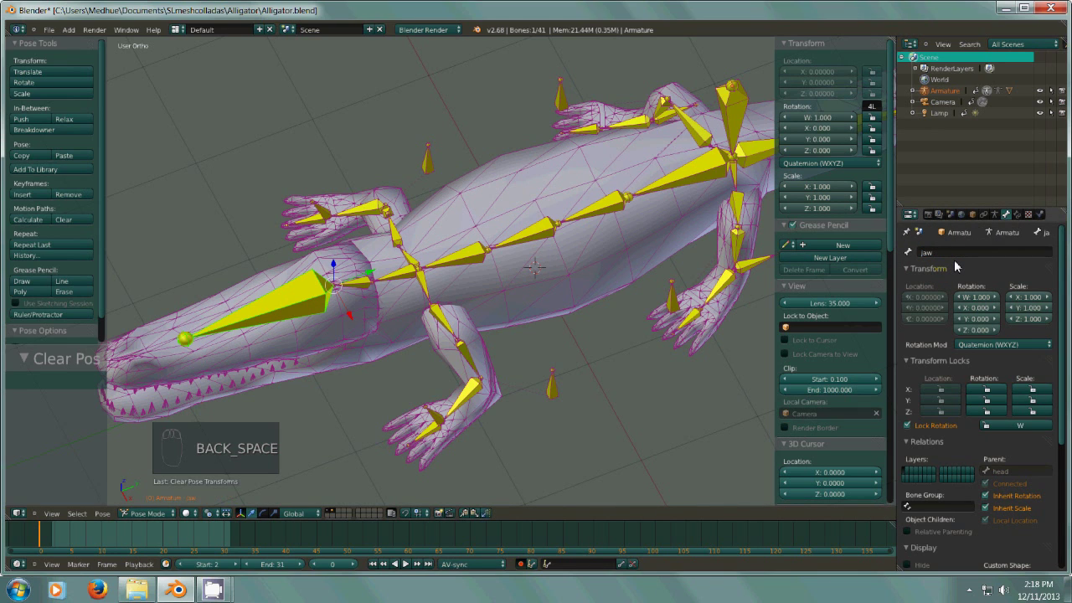
# - Select the first tail bone behind the hips and rename it tail1
pyautogui.moveTo(539, 303); pyautogui.dragTo(573, 288, button='middle')
pyautogui.keyDown('shift'); pyautogui.moveTo(716, 174); pyautogui.dragTo(470, 305, button='middle'); pyautogui.keyUp('shift')
pyautogui.rightClick(479, 279)
pyautogui.click(985, 255)
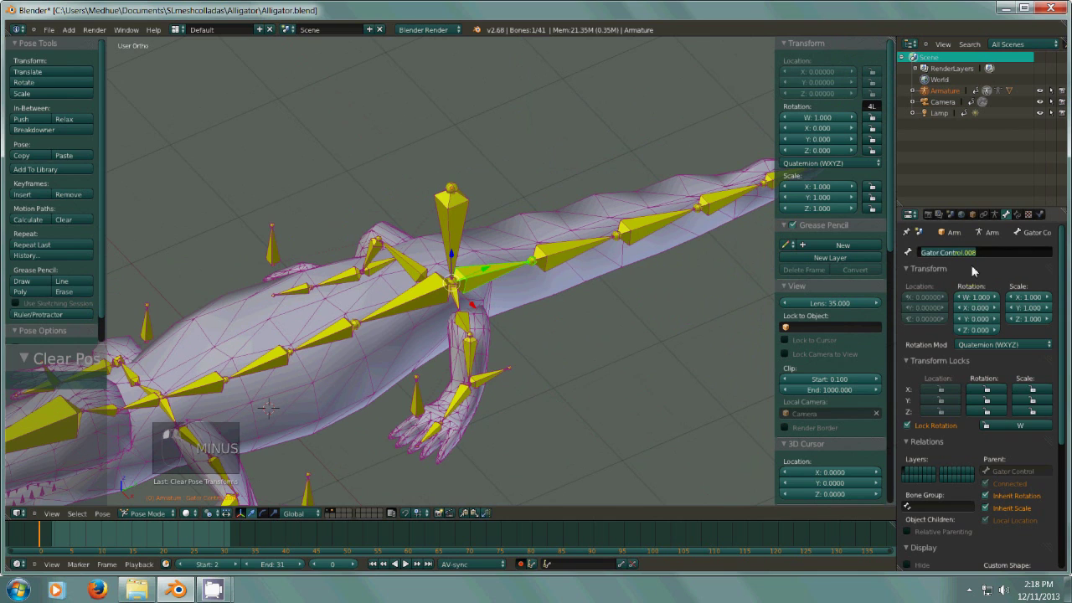
pyautogui.write('tail1')
pyautogui.press('Return')
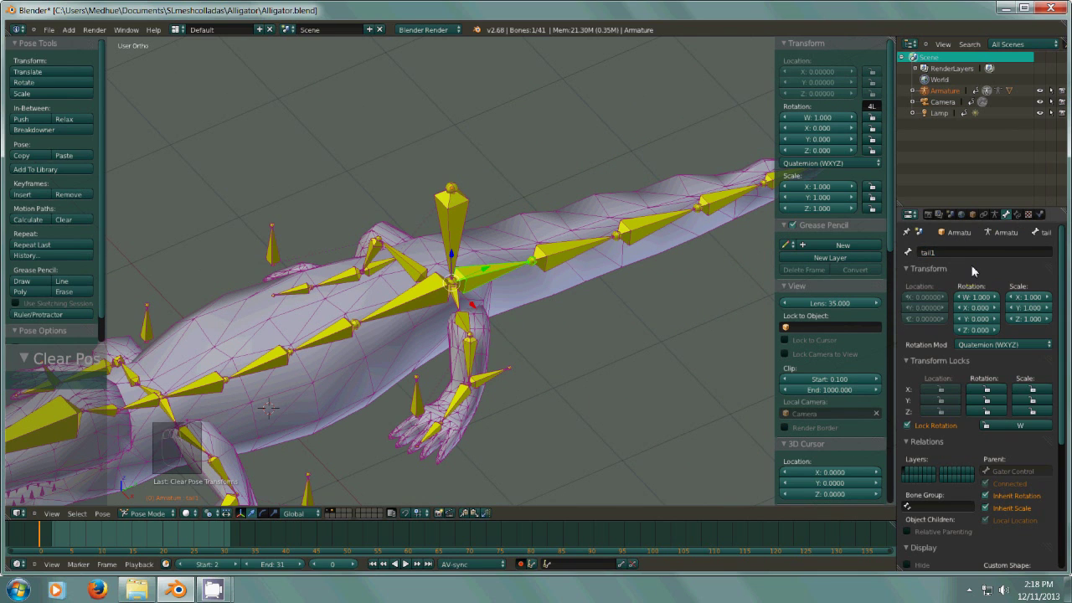
# - Rename the second and third tail bones as tail2 and tail3
pyautogui.rightClick(576, 255)
pyautogui.click(932, 252)
pyautogui.write('tail2')
pyautogui.press('Return')
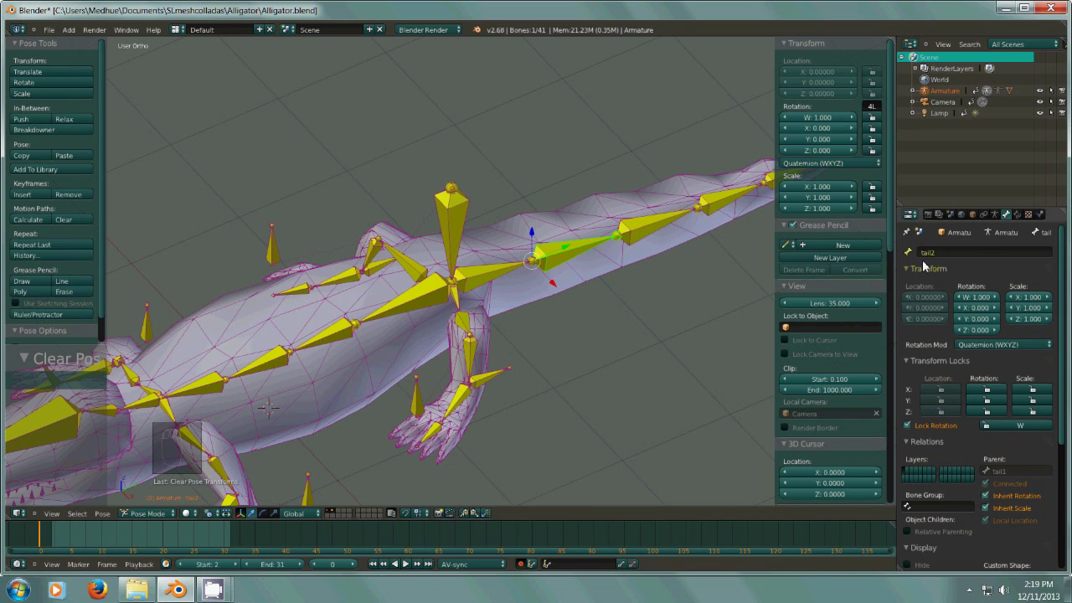
pyautogui.rightClick(646, 216)
pyautogui.click(937, 253)
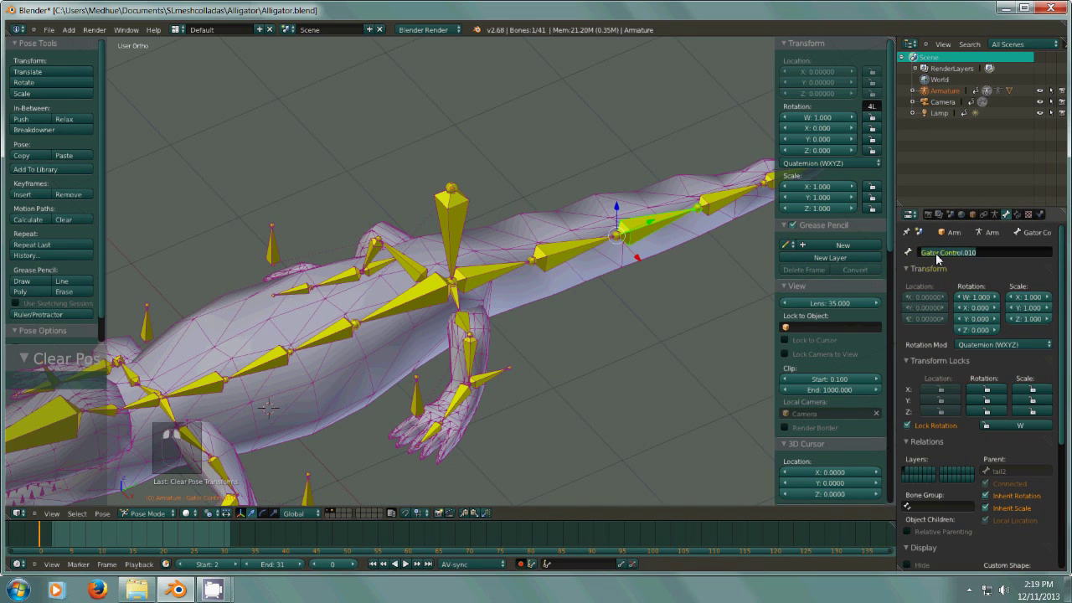
pyautogui.write('tail3')
pyautogui.press('Return')
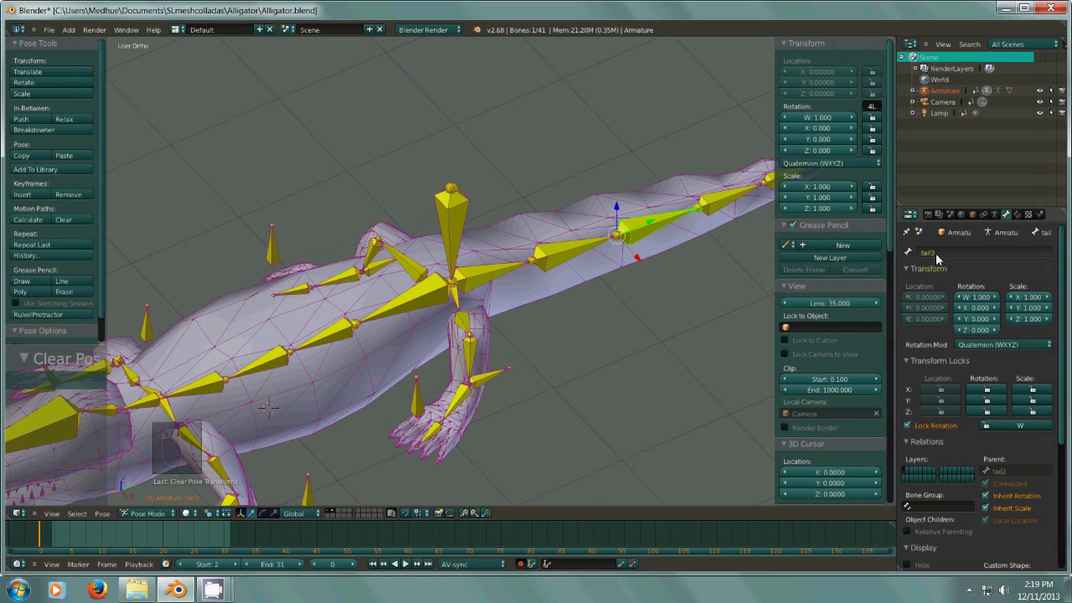
# - Rename the fourth tail bone as tail4
pyautogui.rightClick(715, 196)
pyautogui.click(960, 253)
pyautogui.write('tail')
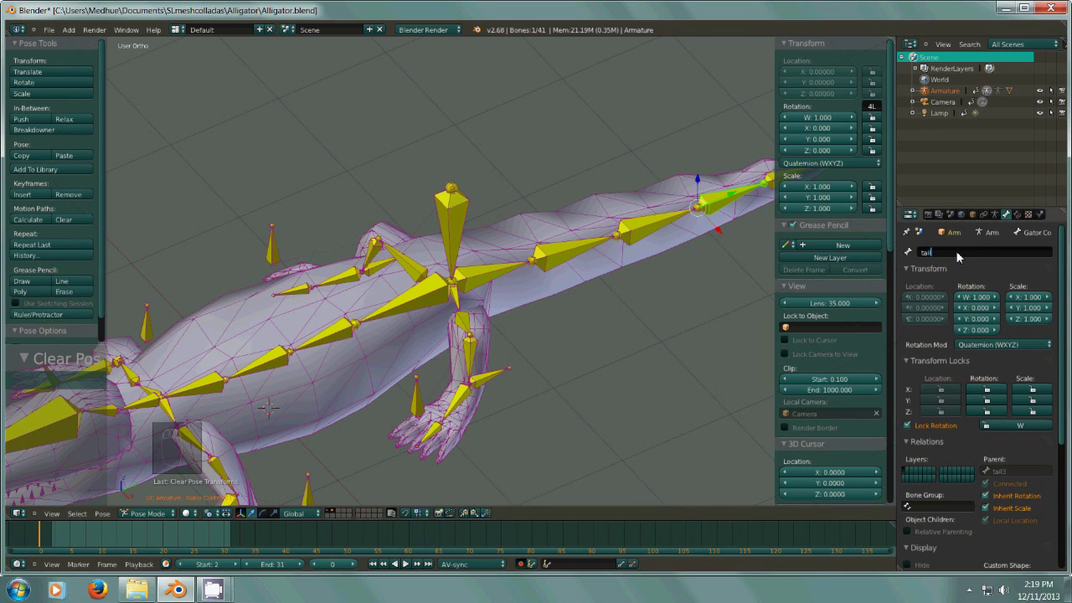
pyautogui.write('4')
pyautogui.press('Return')
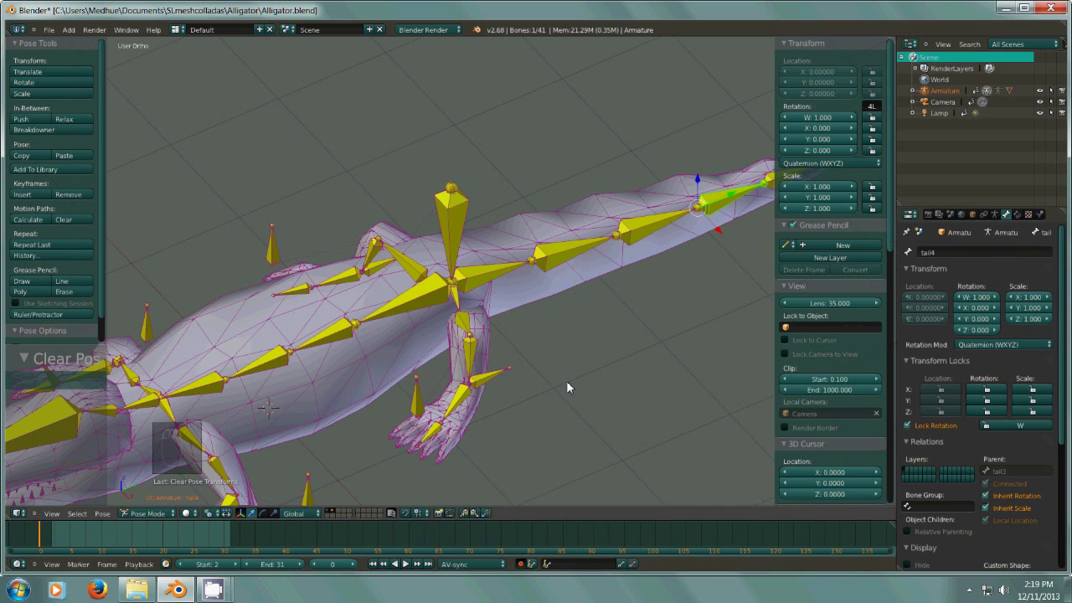
# - Rename the bone at the tip of the tail as tail5, keeping the tool shelf shown
pyautogui.press('-')
pyautogui.rightClick(627, 288)
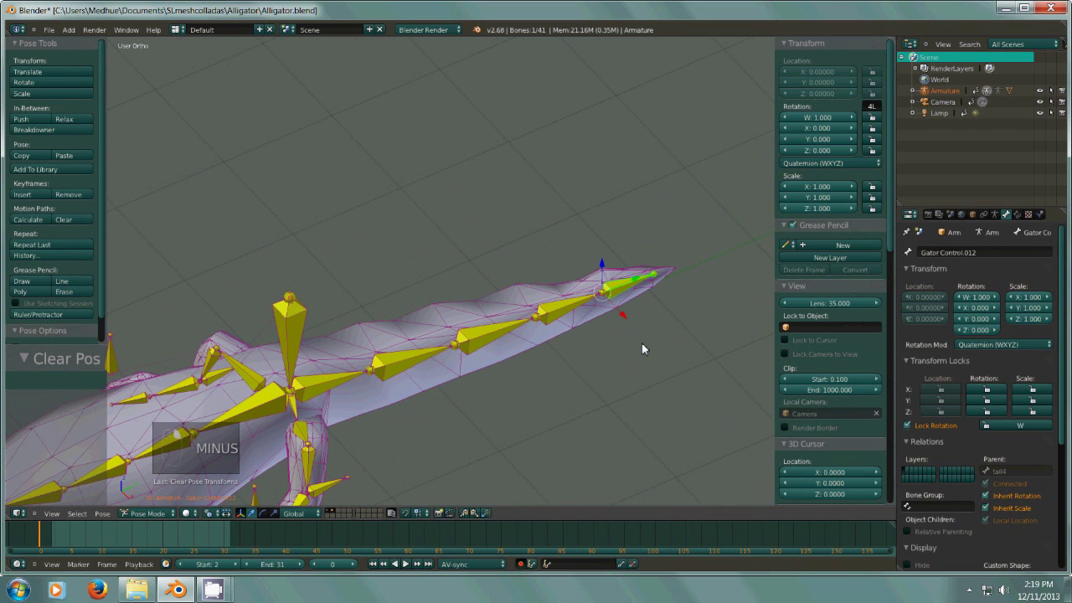
pyautogui.press('t')
pyautogui.press('a')
pyautogui.press('i')
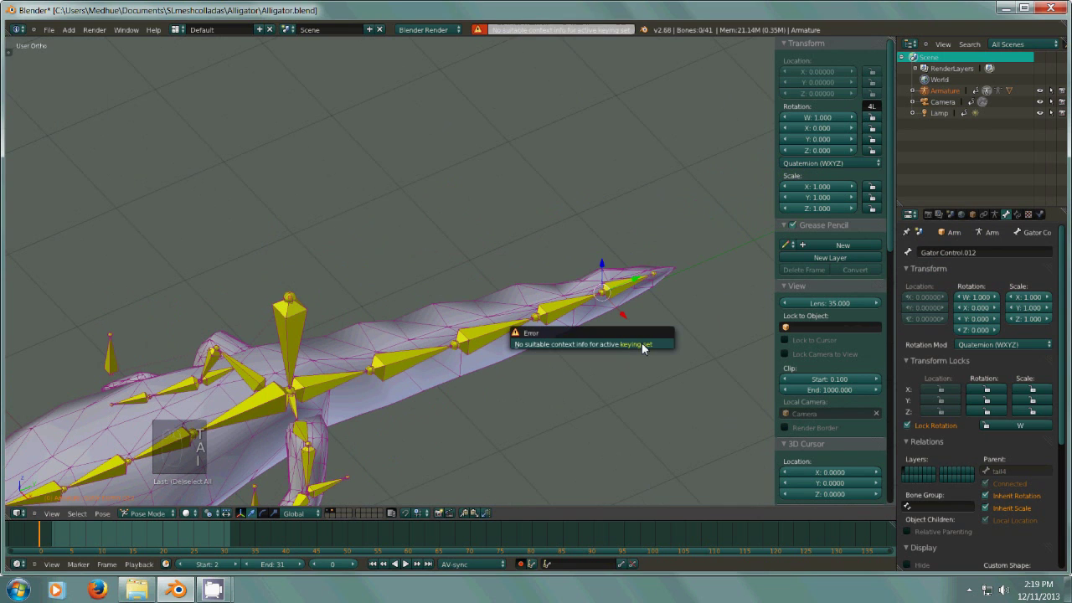
pyautogui.click(942, 252)
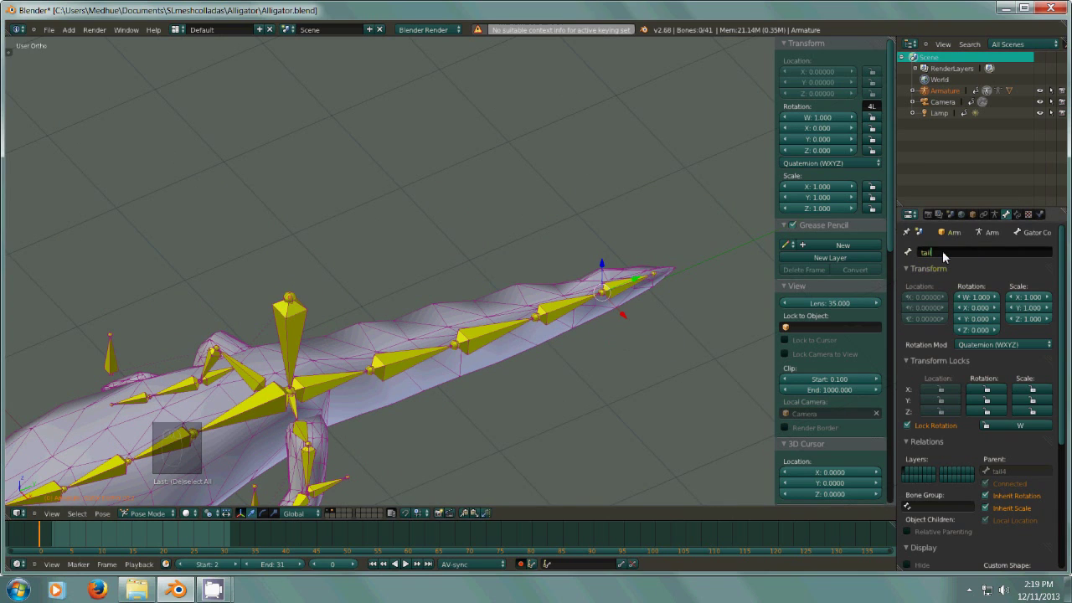
pyautogui.write('tail5')
pyautogui.press('Return')
pyautogui.press('t')
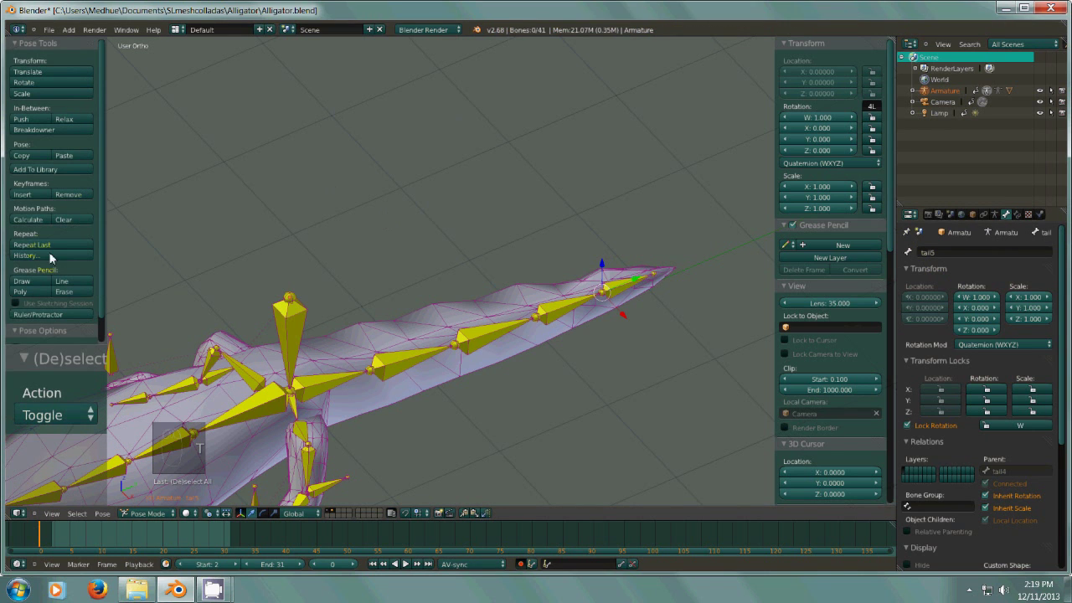
pyautogui.moveTo(552, 383); pyautogui.dragTo(512, 352, button='middle')
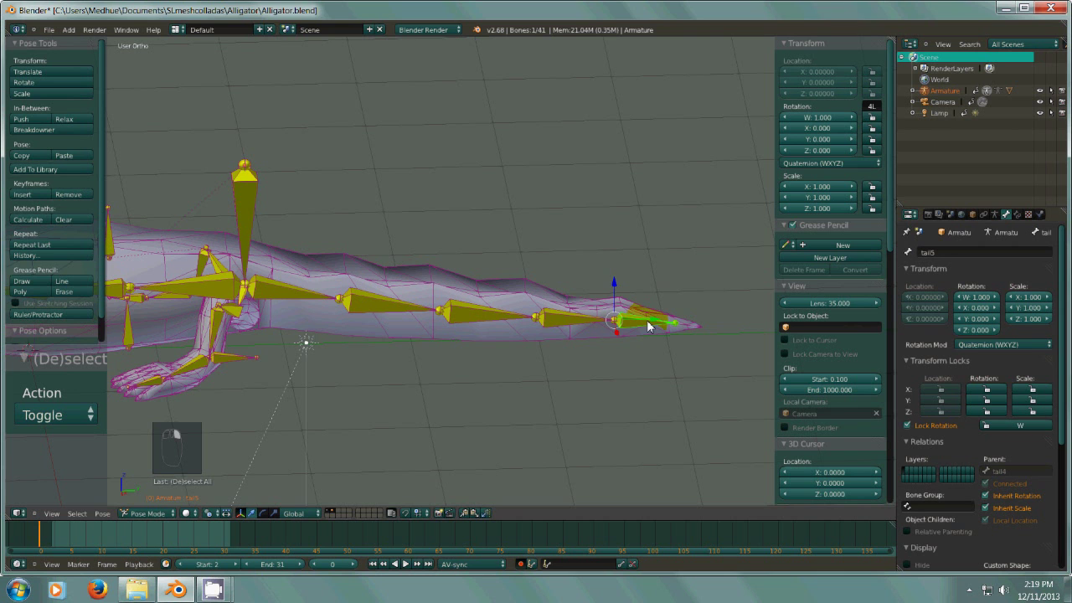
# - Check the names of the fourth and third tail bones and of the large upright bone above the hips
pyautogui.rightClick(578, 321)
pyautogui.rightClick(480, 322)
pyautogui.moveTo(423, 376); pyautogui.dragTo(804, 355, button='middle')
pyautogui.press('-')
pyautogui.moveTo(590, 337); pyautogui.dragTo(612, 203, button='middle')
pyautogui.rightClick(628, 237)
pyautogui.moveTo(630, 241); pyautogui.dragTo(645, 251, button='middle')
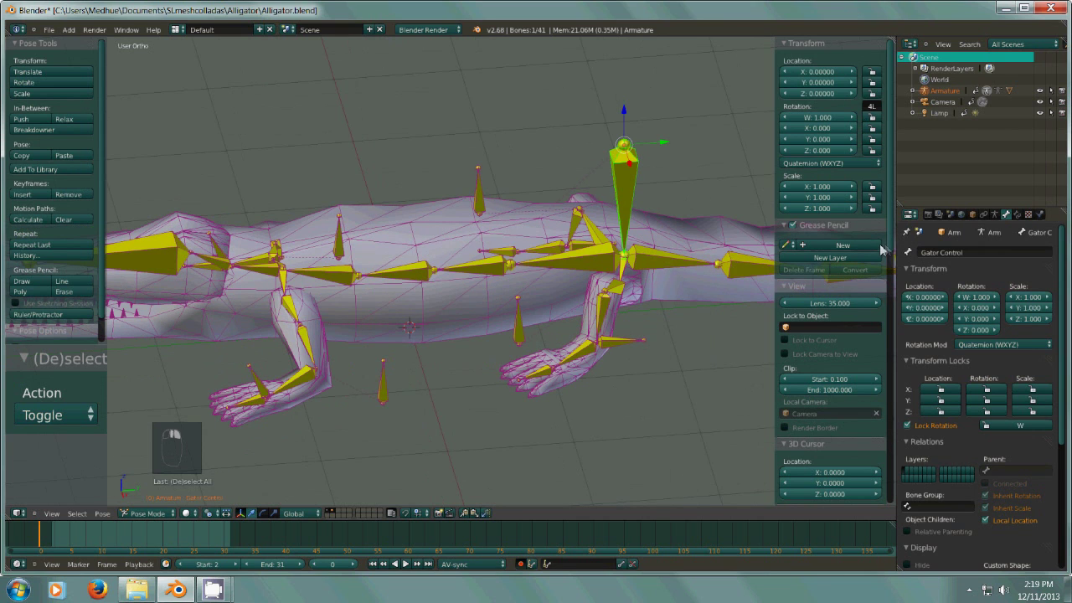
# - Rename the short bone linking the hip joint to the left hind leg as hip.L
pyautogui.moveTo(629, 359); pyautogui.dragTo(730, 349, button='middle')
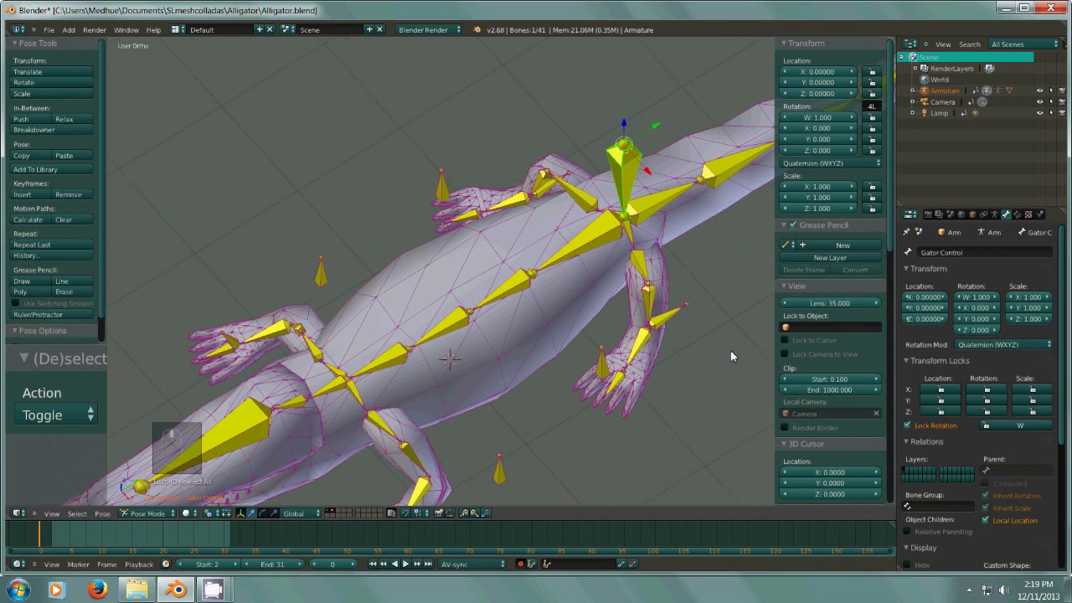
pyautogui.scroll(5, 636, 213)
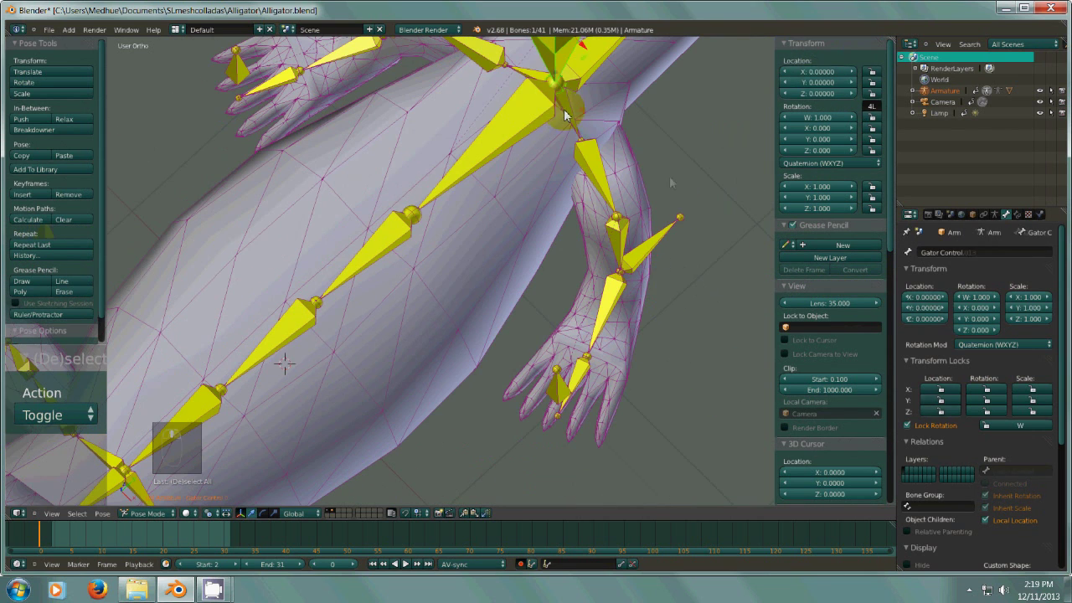
pyautogui.rightClick(564, 108)
pyautogui.press('-')
pyautogui.moveTo(655, 128); pyautogui.dragTo(686, 245, button='middle')
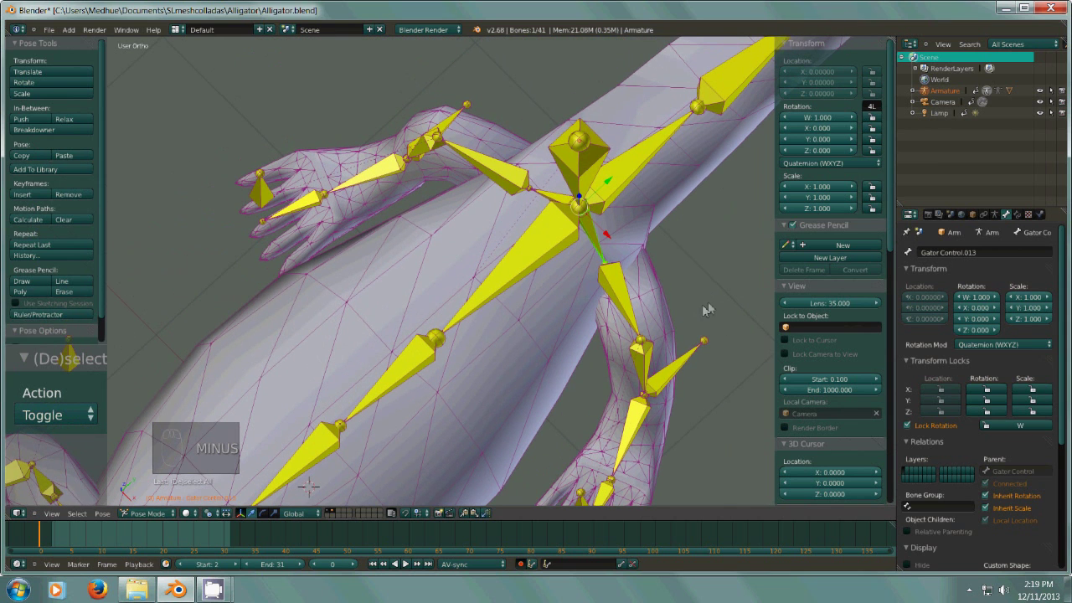
pyautogui.moveTo(703, 295); pyautogui.dragTo(687, 257, button='middle')
pyautogui.click(945, 251)
pyautogui.write('hip')
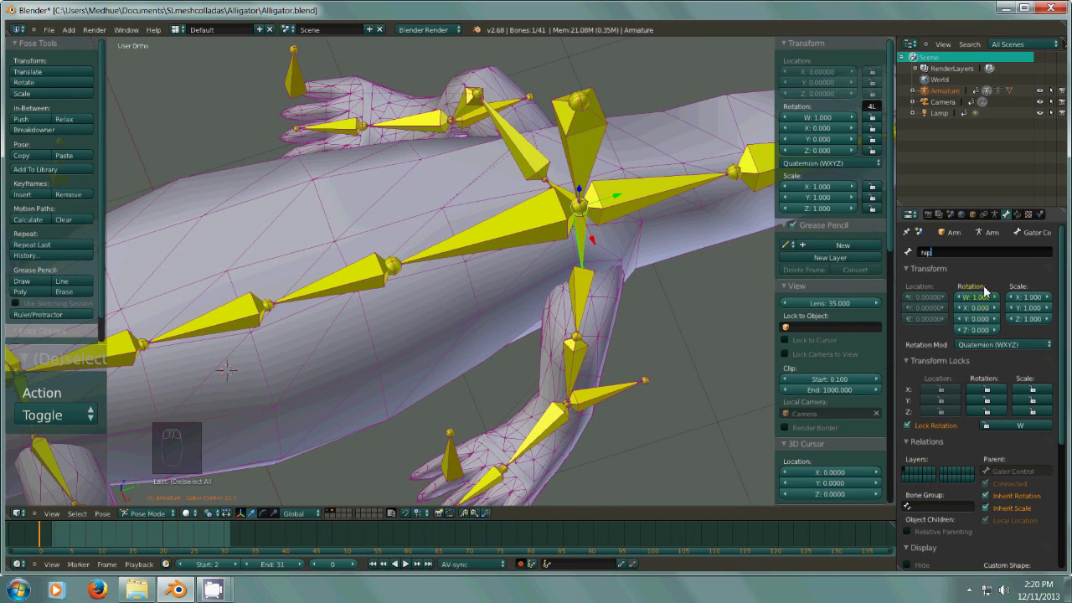
pyautogui.write('.L')
pyautogui.press('Return')
# - Rename the short bone linking the hip joint to the right hind leg as hip.R
pyautogui.rightClick(576, 283)
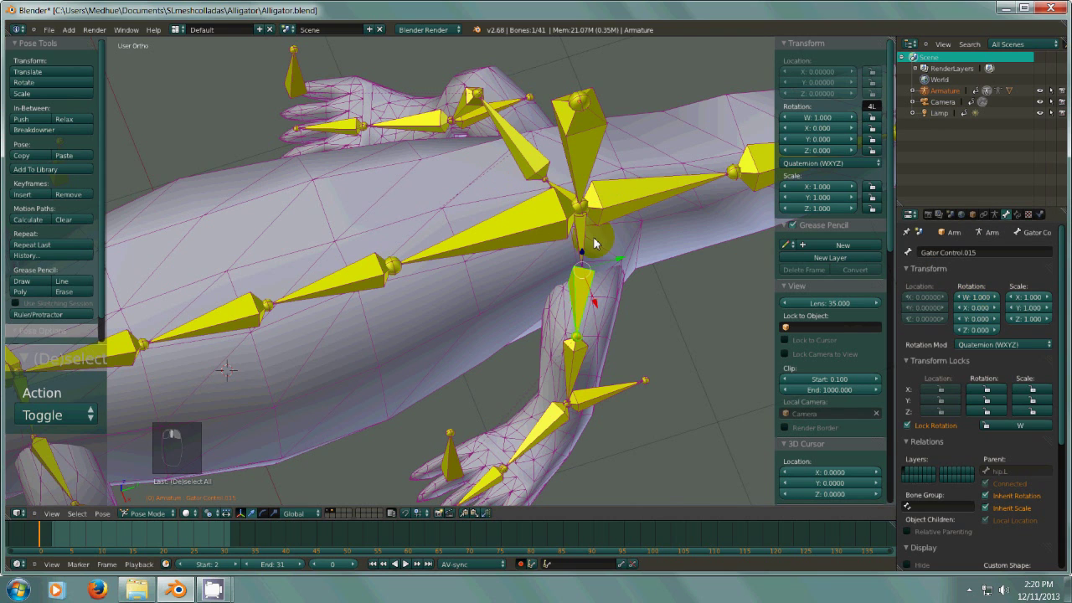
pyautogui.moveTo(578, 233); pyautogui.dragTo(576, 238, button='middle')
pyautogui.rightClick(521, 222)
pyautogui.rightClick(513, 214)
pyautogui.doubleClick(944, 252)
pyautogui.write('hip.R')
pyautogui.press('Return')
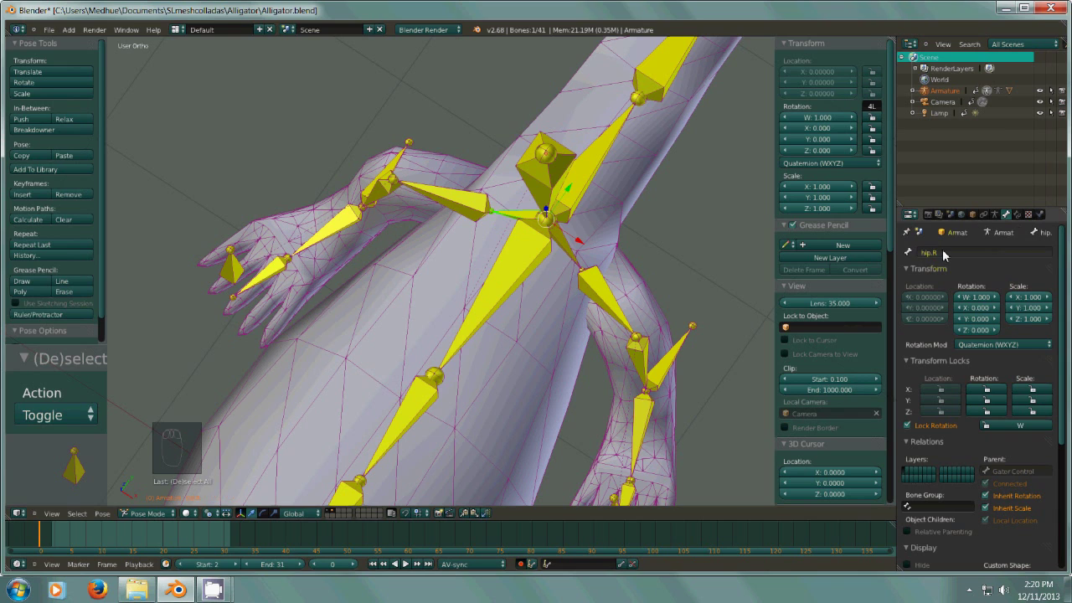
# - Rename the upper bone of the right hind leg as thigh.R
pyautogui.rightClick(482, 201)
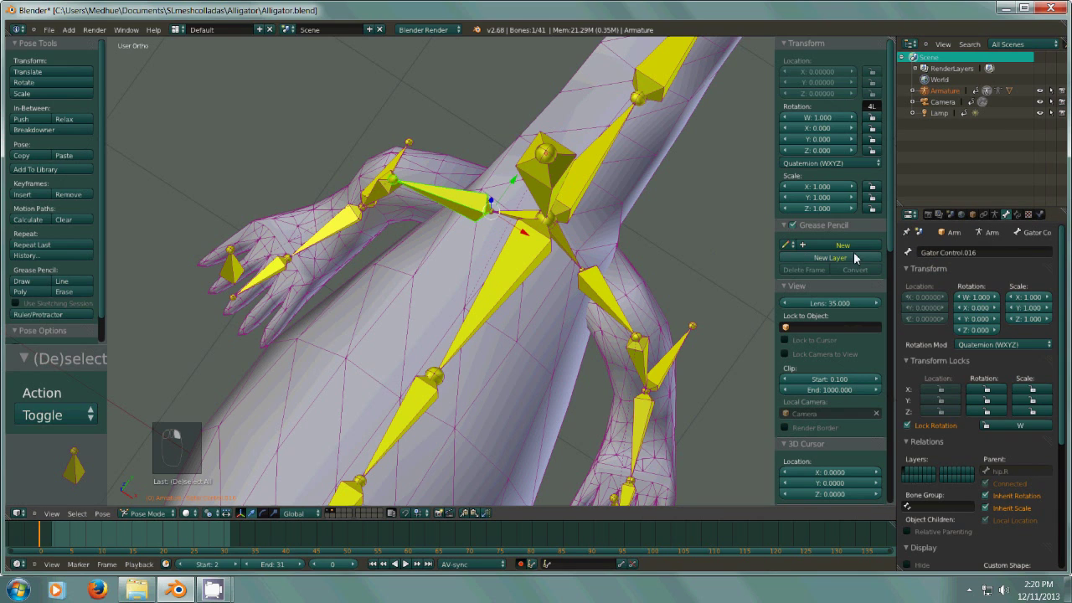
pyautogui.doubleClick(946, 252)
pyautogui.write('thigh.R')
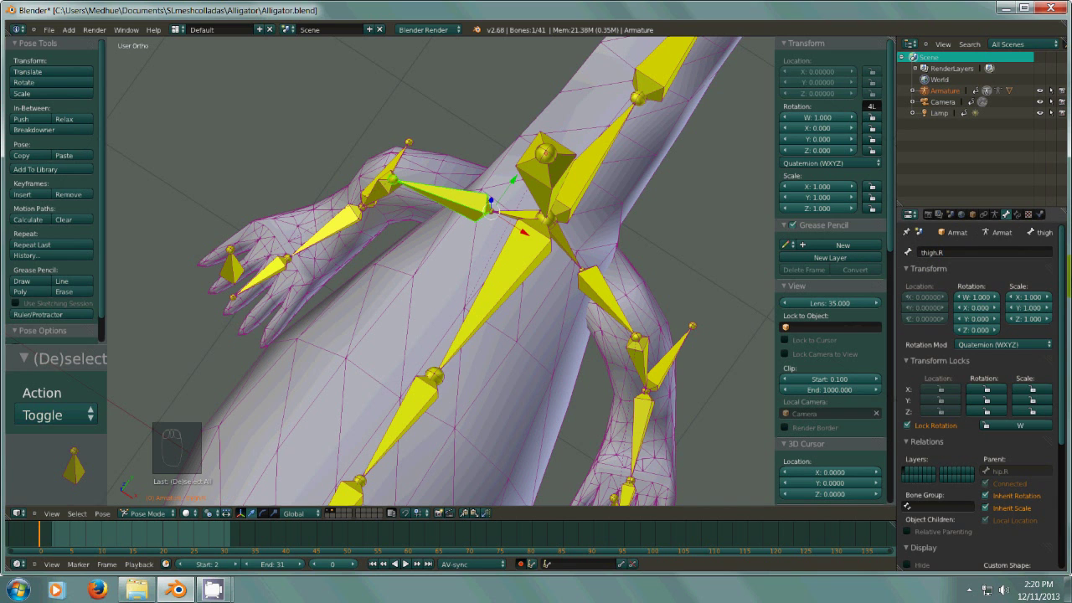
pyautogui.press('Return')
# - Rename the lower bone of the right hind leg, between knee and ankle, as shin.R
pyautogui.moveTo(394, 277); pyautogui.dragTo(446, 295, button='middle')
pyautogui.rightClick(401, 246)
pyautogui.moveTo(401, 246); pyautogui.dragTo(499, 251, button='middle')
pyautogui.click(945, 252)
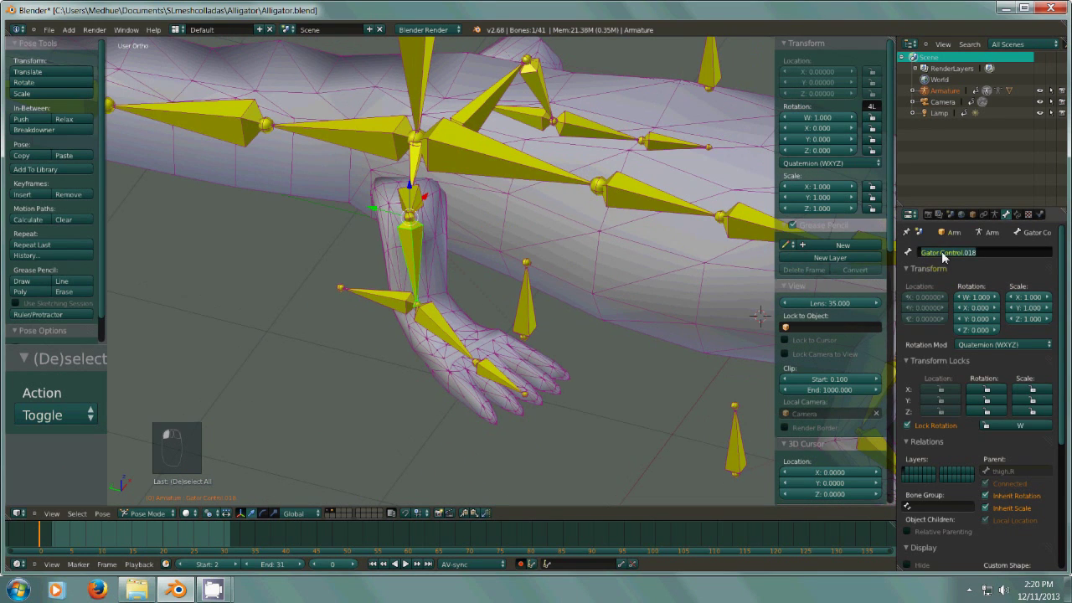
pyautogui.write('shin.R')
pyautogui.press('Return')
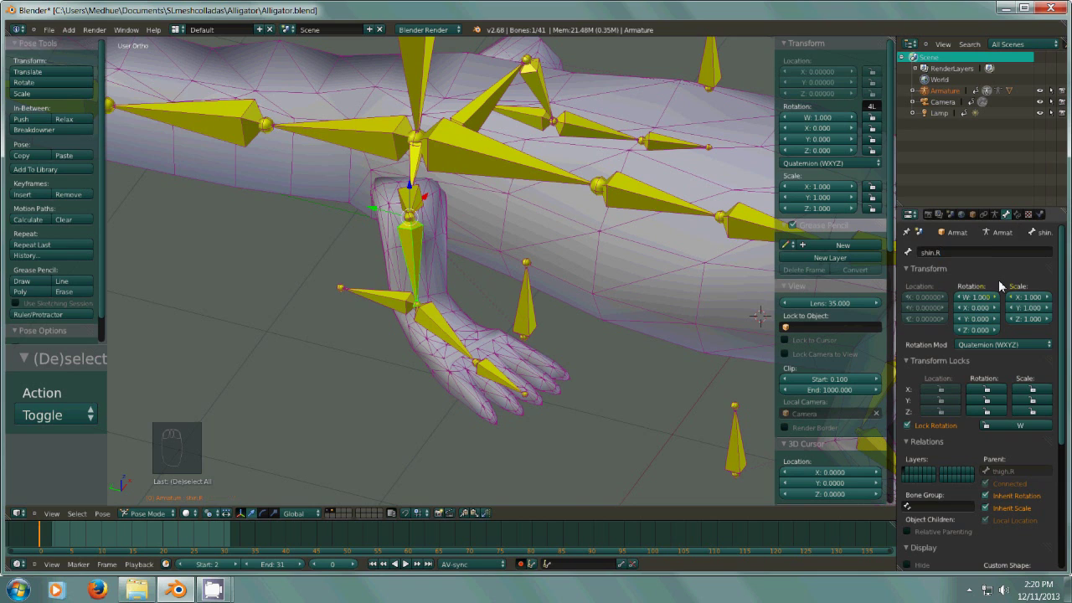
# - Rename the bone running from the right hind ankle into the foot as foot.R
pyautogui.rightClick(438, 335)
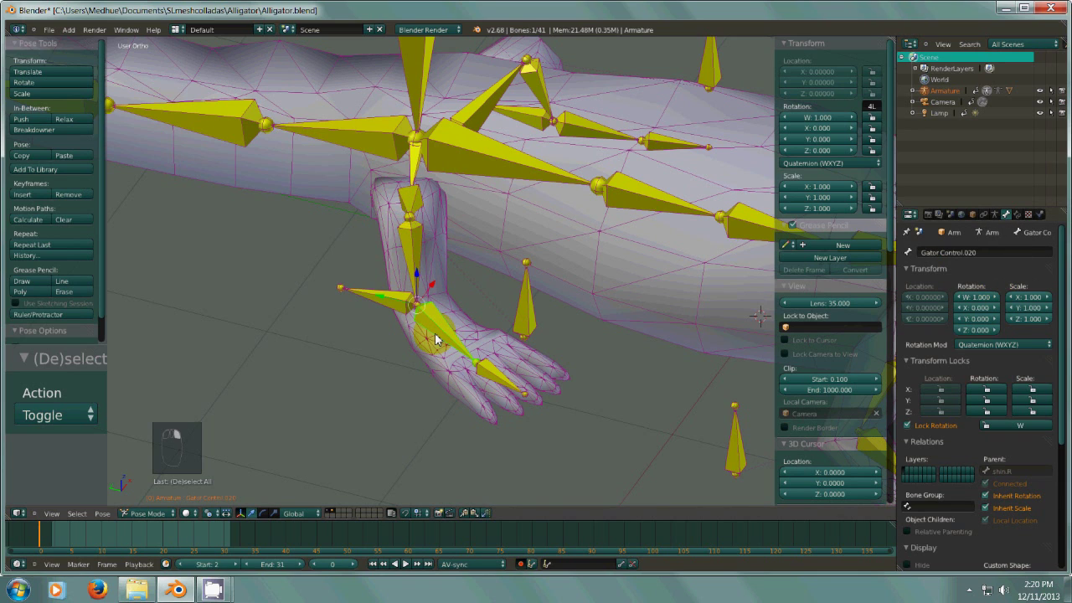
pyautogui.click(959, 254)
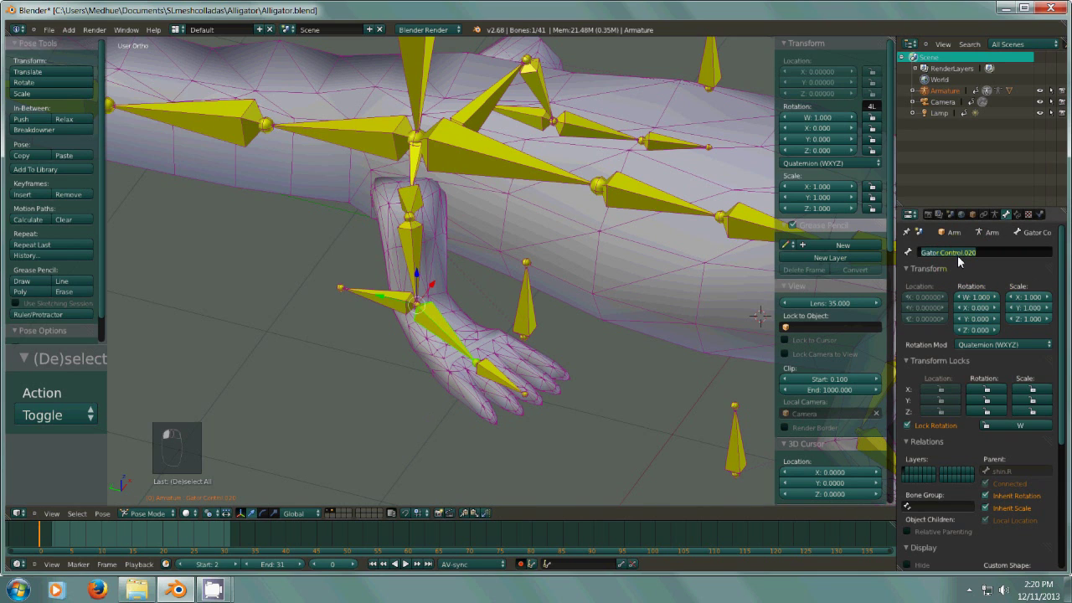
pyautogui.write('foot.R')
pyautogui.press('Return')
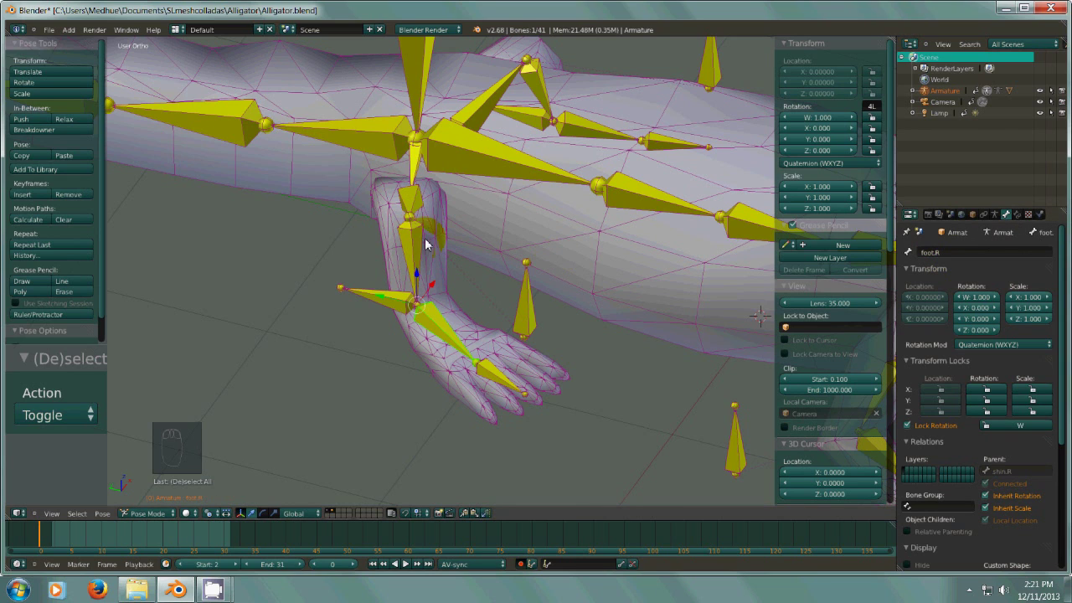
# - Rename the bone at the end of the right hind foot as toes.R
pyautogui.rightClick(490, 377)
pyautogui.click(919, 253)
pyautogui.write('toes')
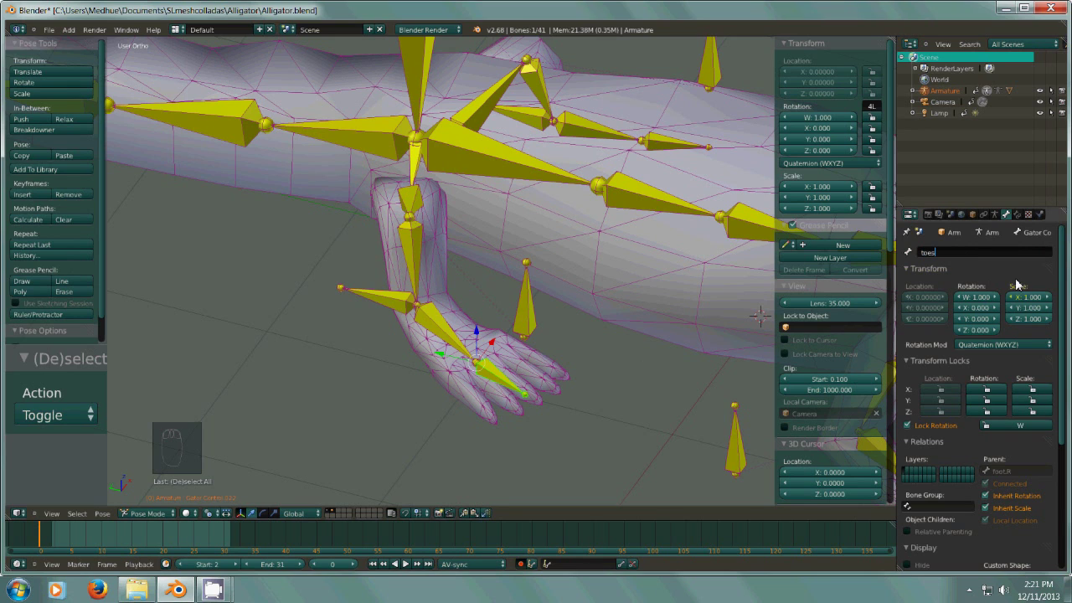
pyautogui.write('.R')
pyautogui.press('Return')
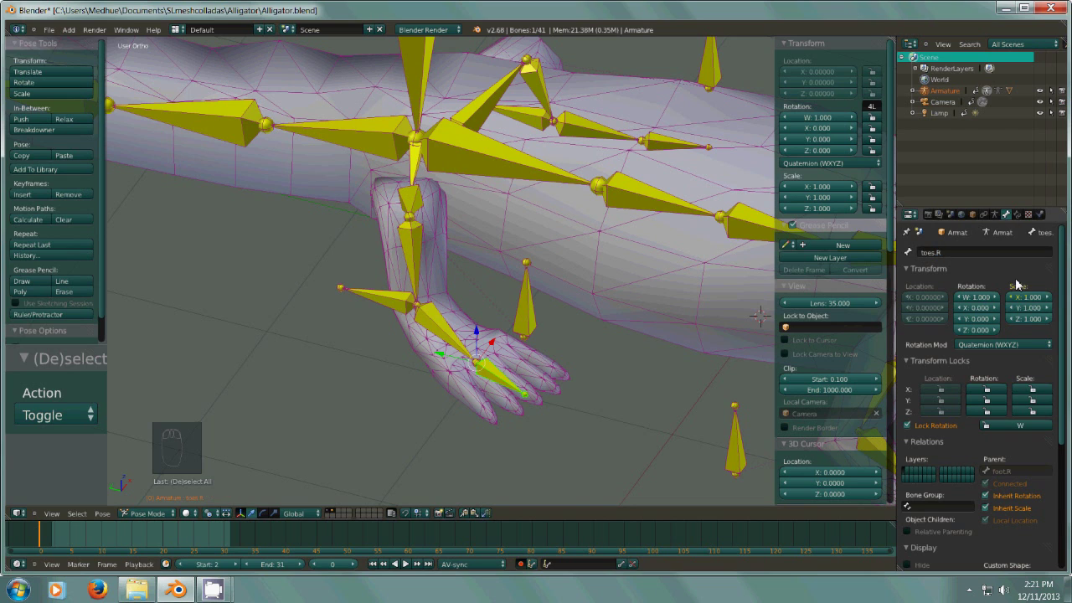
# - Rename the control bone extending backward from the right hind ankle as foot IK.R
pyautogui.rightClick(379, 308)
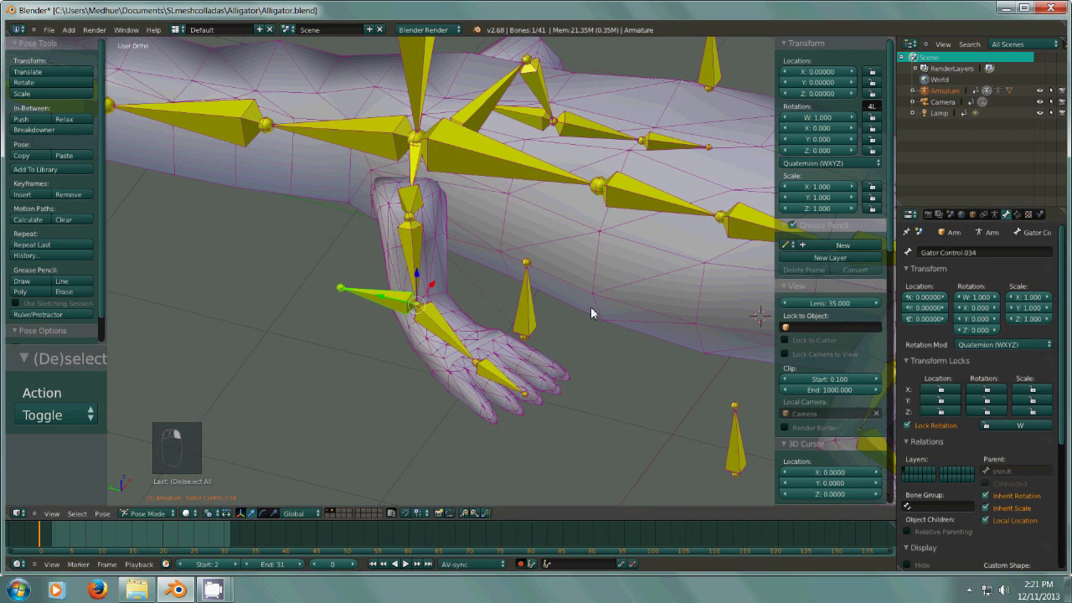
pyautogui.click(949, 251)
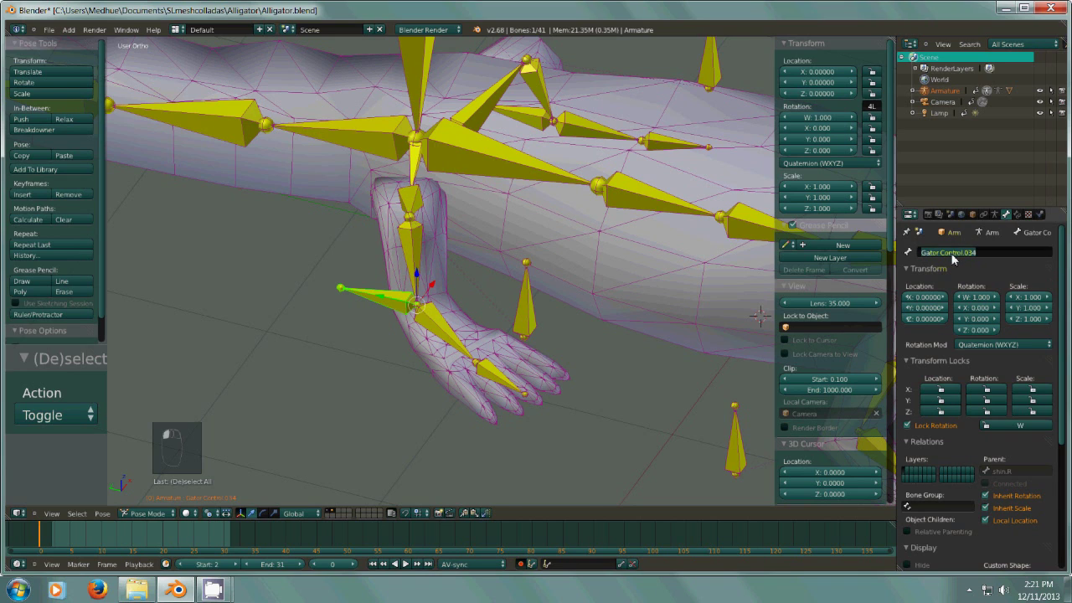
pyautogui.write('foot IK.R')
pyautogui.press('Return')
# - Rename the free-standing control bone near the right hind foot as knee IK.R
pyautogui.rightClick(525, 311)
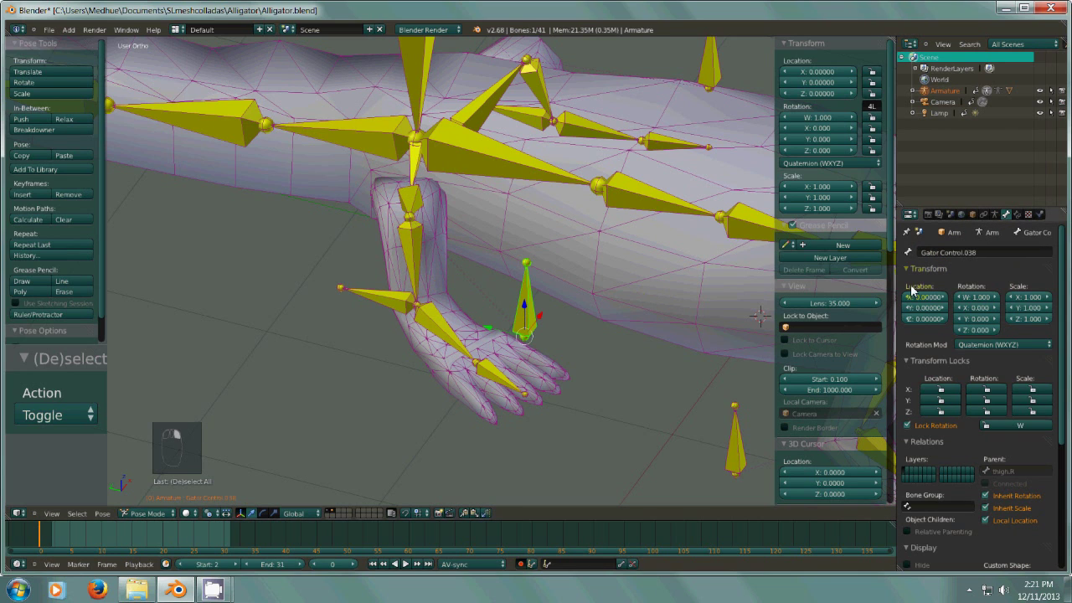
pyautogui.click(973, 255)
pyautogui.write('knew')
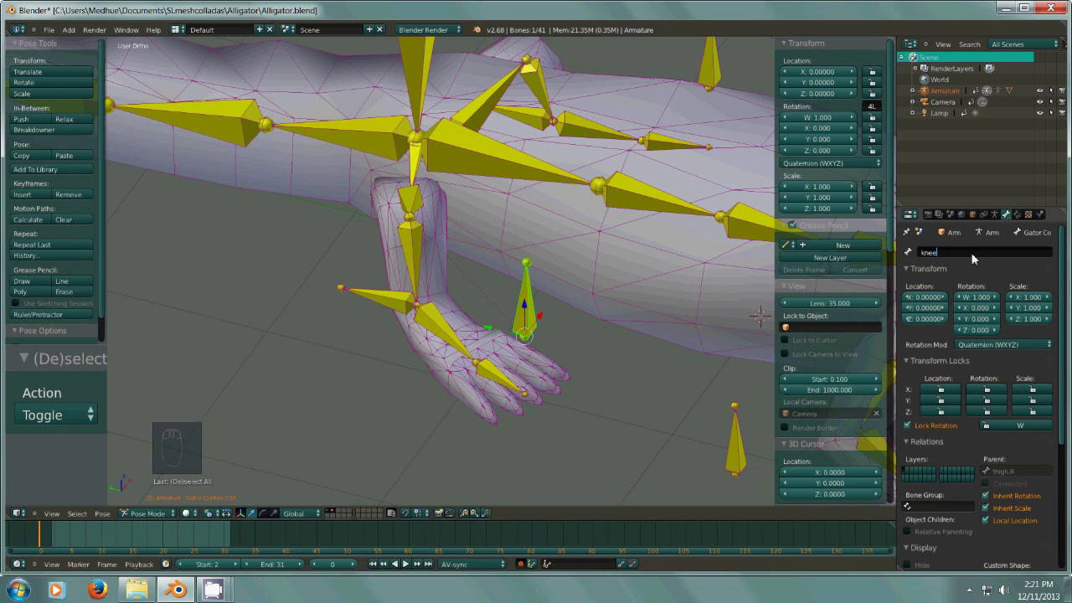
pyautogui.write(' IK.R')
pyautogui.press('Return')
# - Rename the upper bone of the left hind leg as thigh.L
pyautogui.moveTo(553, 256); pyautogui.dragTo(577, 280, button='middle')
pyautogui.keyDown('shift'); pyautogui.moveTo(577, 280); pyautogui.dragTo(449, 336, button='middle'); pyautogui.keyUp('shift')
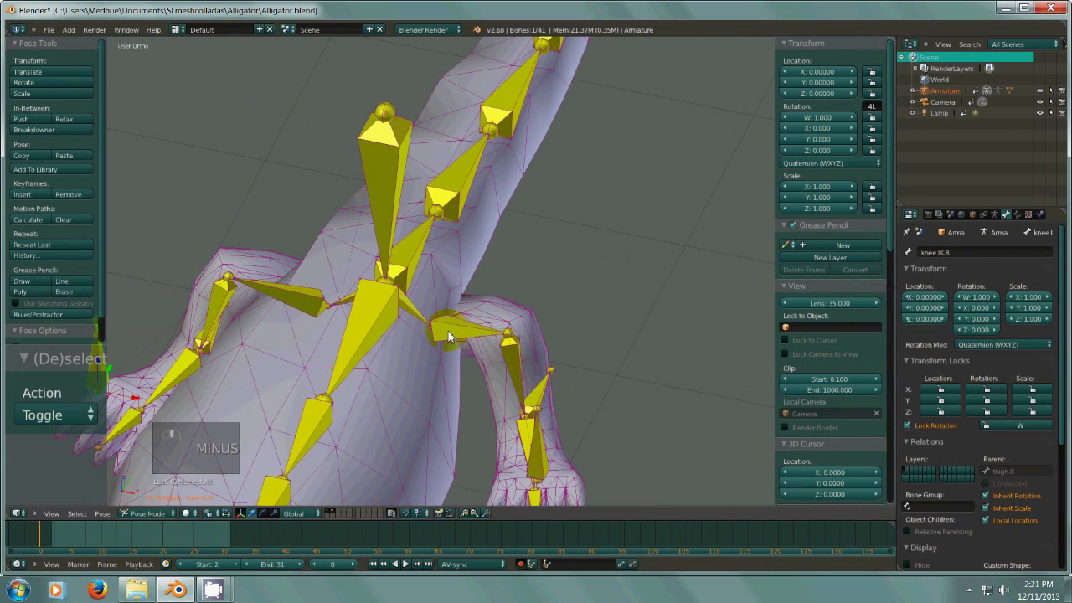
pyautogui.rightClick(449, 336)
pyautogui.click(949, 252)
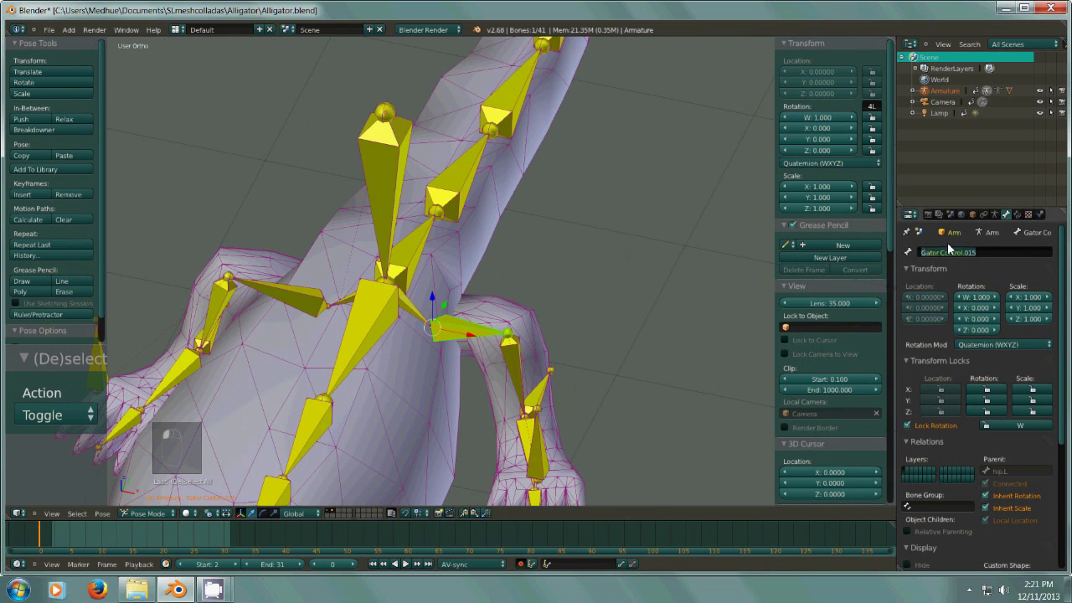
pyautogui.write('thigh.L')
pyautogui.press('Return')
# - Rename the lower bone of the left hind leg, between knee and ankle, as shin.L
pyautogui.rightClick(514, 369)
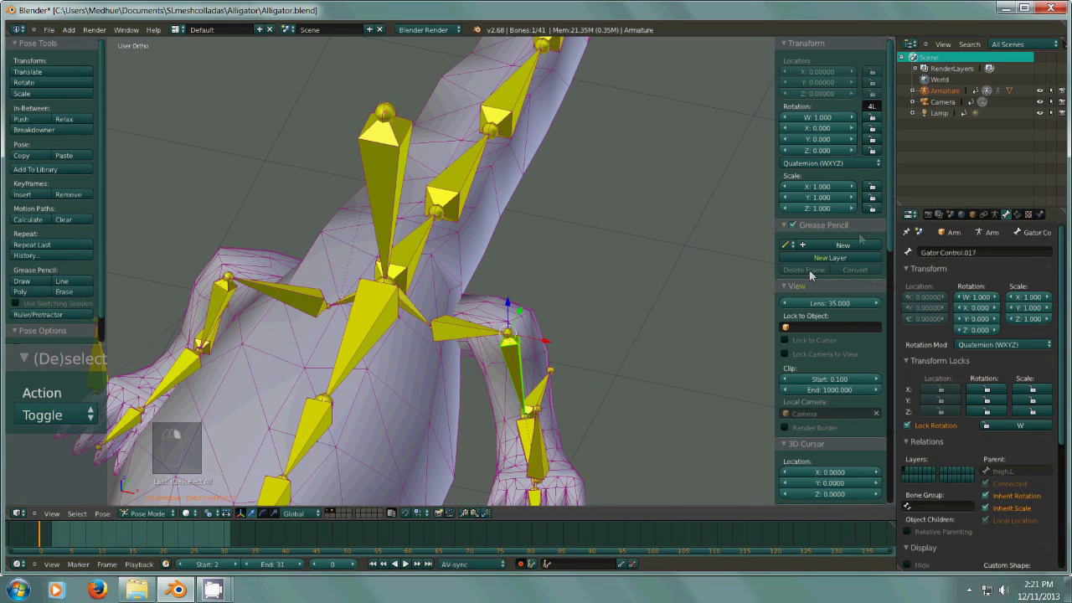
pyautogui.click(940, 252)
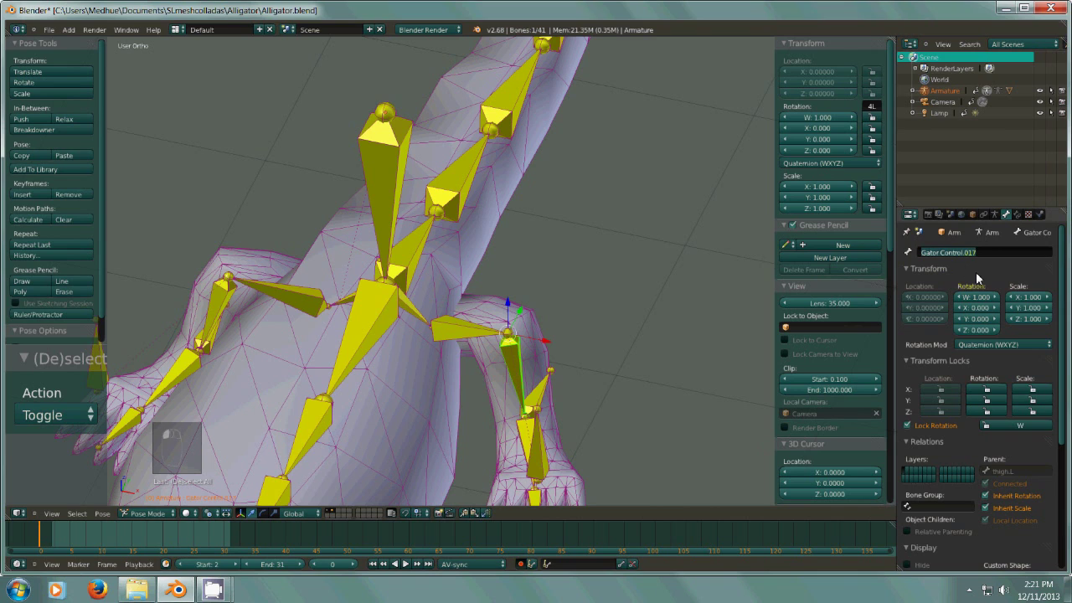
pyautogui.write('shin.L')
pyautogui.press('Return')
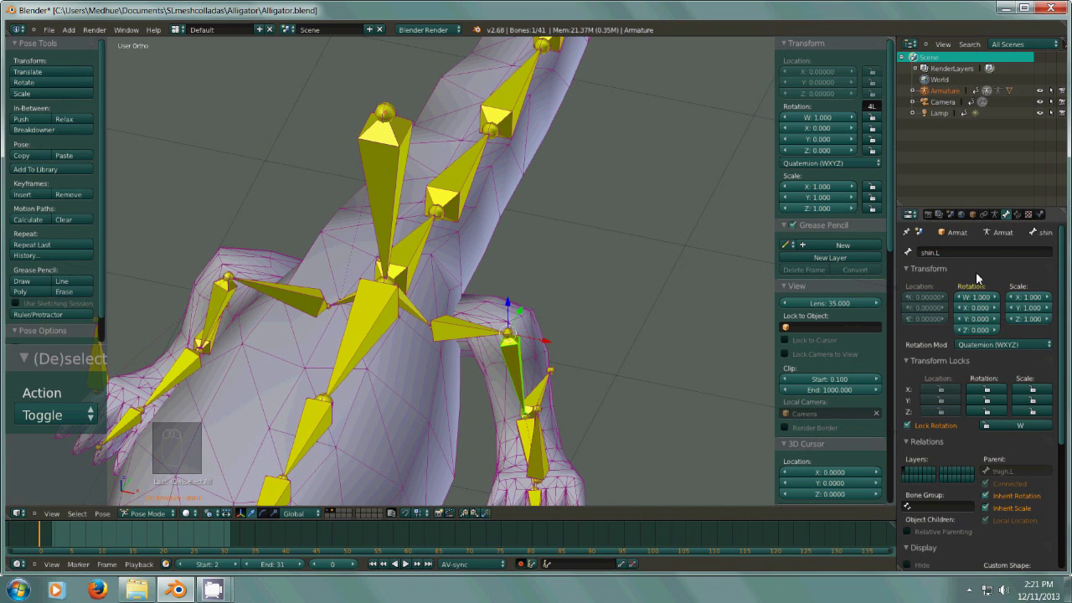
# - Rename the bone running from the left hind ankle into the foot as foot.L
pyautogui.moveTo(598, 433); pyautogui.dragTo(442, 441, button='middle')
pyautogui.rightClick(443, 440)
pyautogui.click(951, 252)
pyautogui.write('foot.L')
pyautogui.press('Return')
# - Rename the bone at the end of the left hind foot as toes.L
pyautogui.rightClick(385, 467)
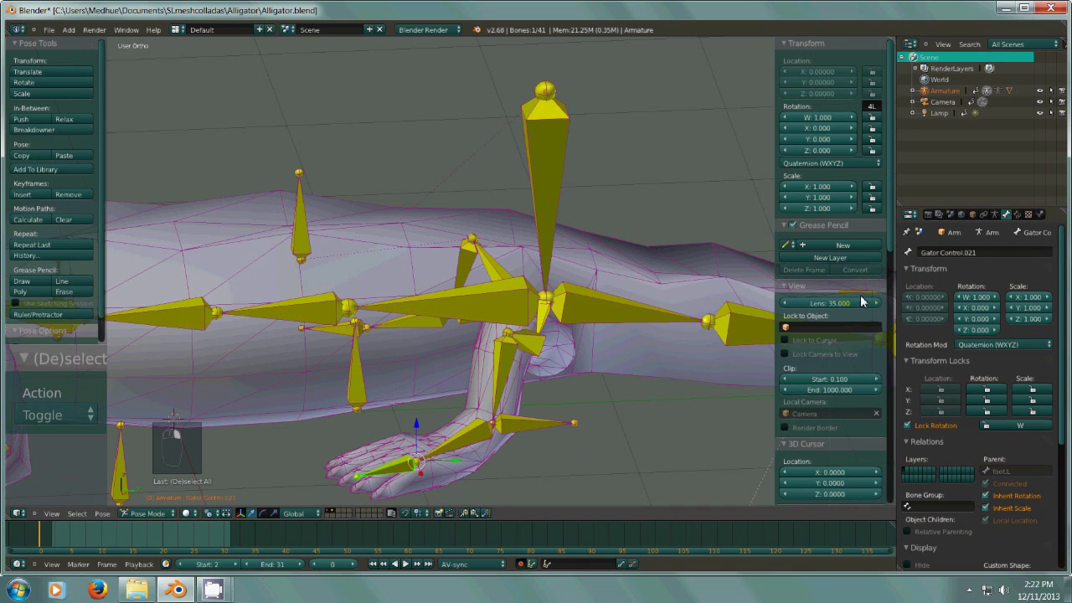
pyautogui.click(949, 253)
pyautogui.write('toes.L')
pyautogui.press('Return')
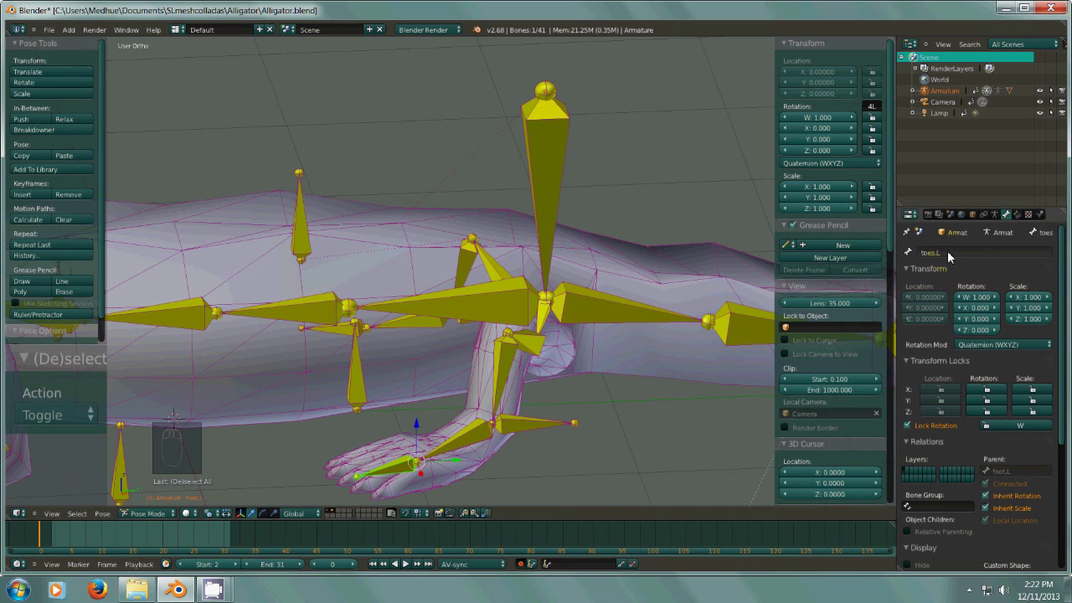
# - Rename the control bone extending backward from the left hind ankle as foot IK.L
pyautogui.rightClick(552, 425)
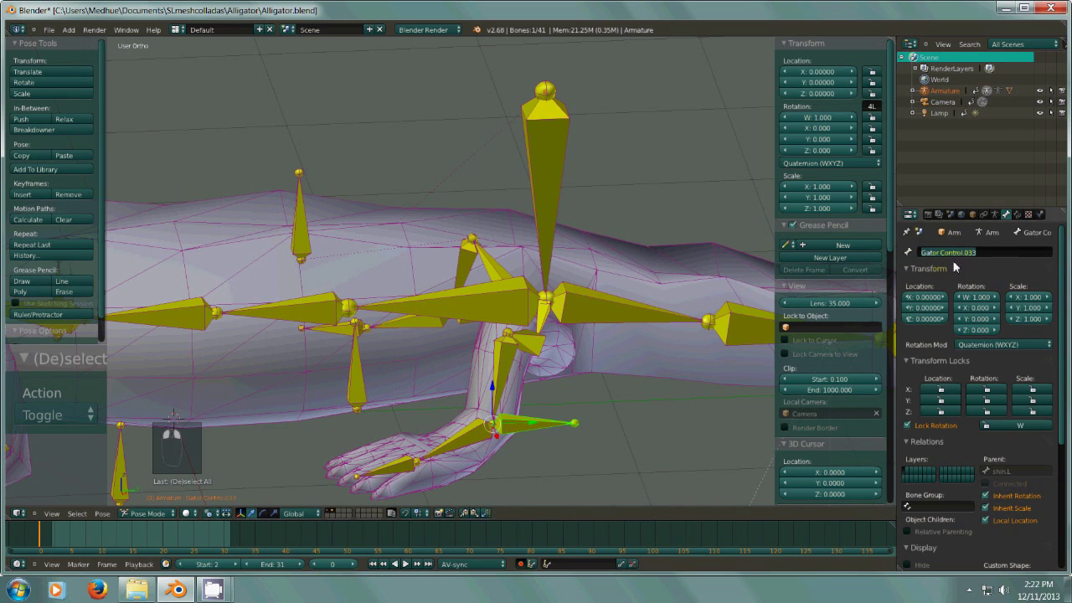
pyautogui.write('foot IK')
pyautogui.press('Return')
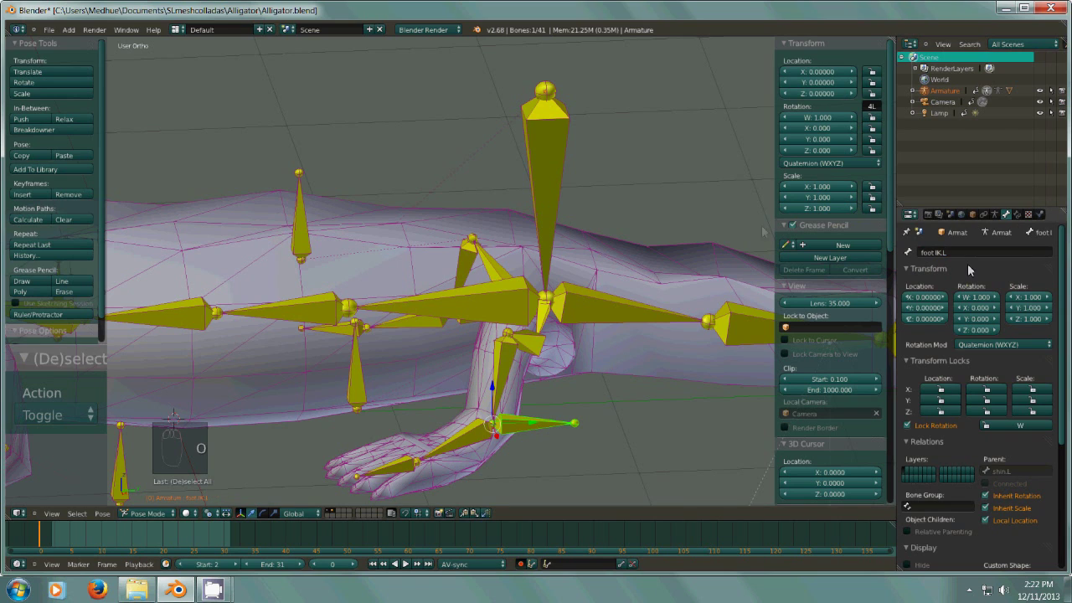
# - Rename the free-standing control bone in front of the left hind leg as knee IK.L
pyautogui.rightClick(357, 381)
pyautogui.click(968, 253)
pyautogui.write('knee')
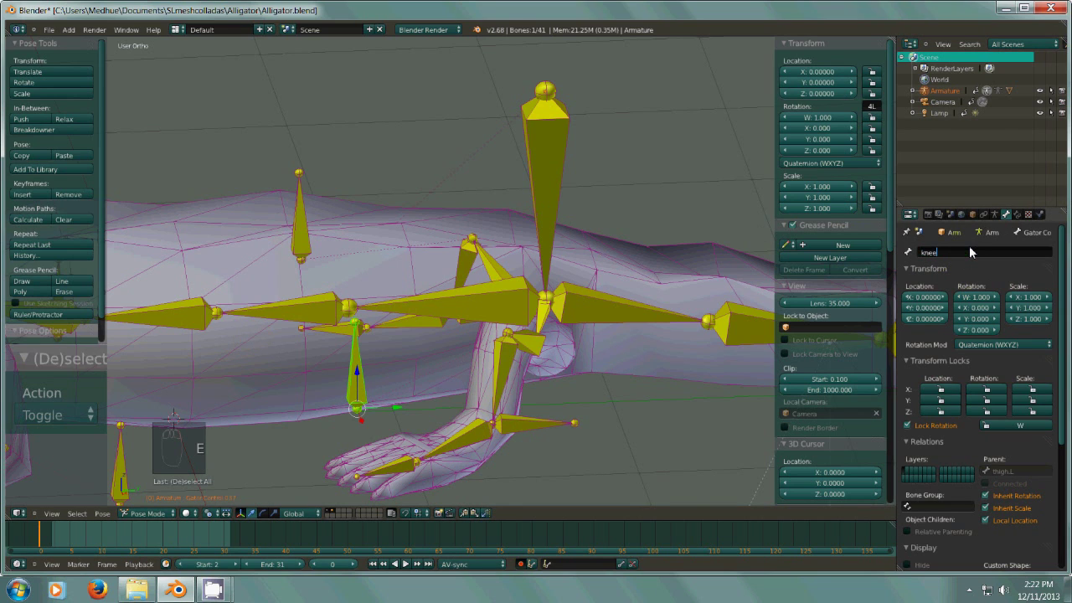
pyautogui.write(' IK.L')
pyautogui.press('Return')
# - Rename the short bone linking the chest to the left front leg as clav.L
pyautogui.moveTo(640, 297); pyautogui.dragTo(659, 310, button='middle')
pyautogui.scroll(-4, 634, 326)
pyautogui.press('-')
pyautogui.keyDown('shift'); pyautogui.moveTo(453, 349); pyautogui.dragTo(649, 331, button='middle'); pyautogui.keyUp('shift')
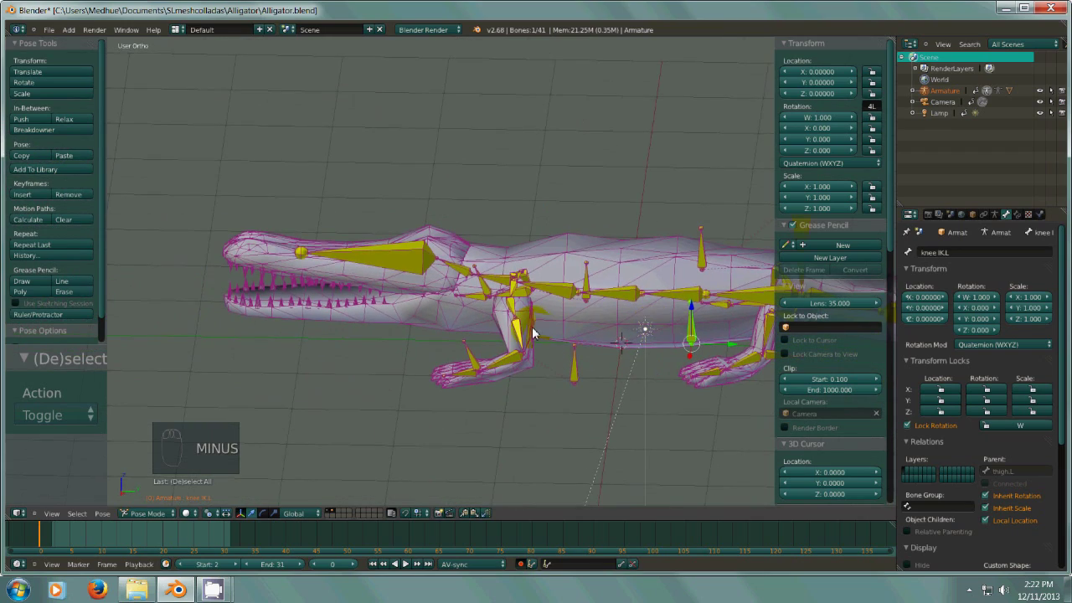
pyautogui.scroll(2, 533, 333)
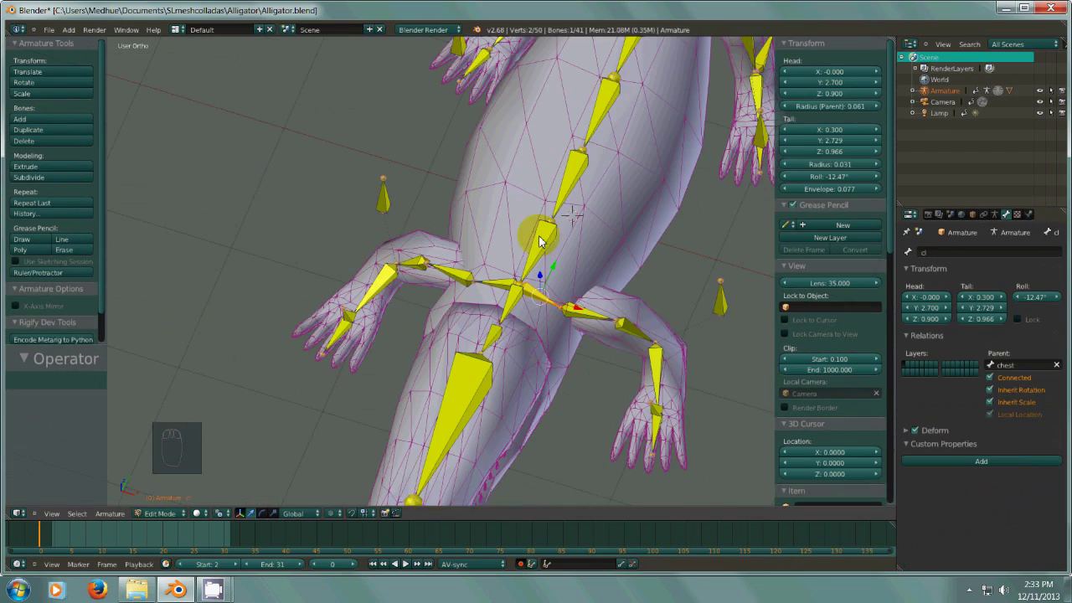
pyautogui.moveTo(541, 251); pyautogui.dragTo(661, 394, button='middle')
pyautogui.click(938, 253)
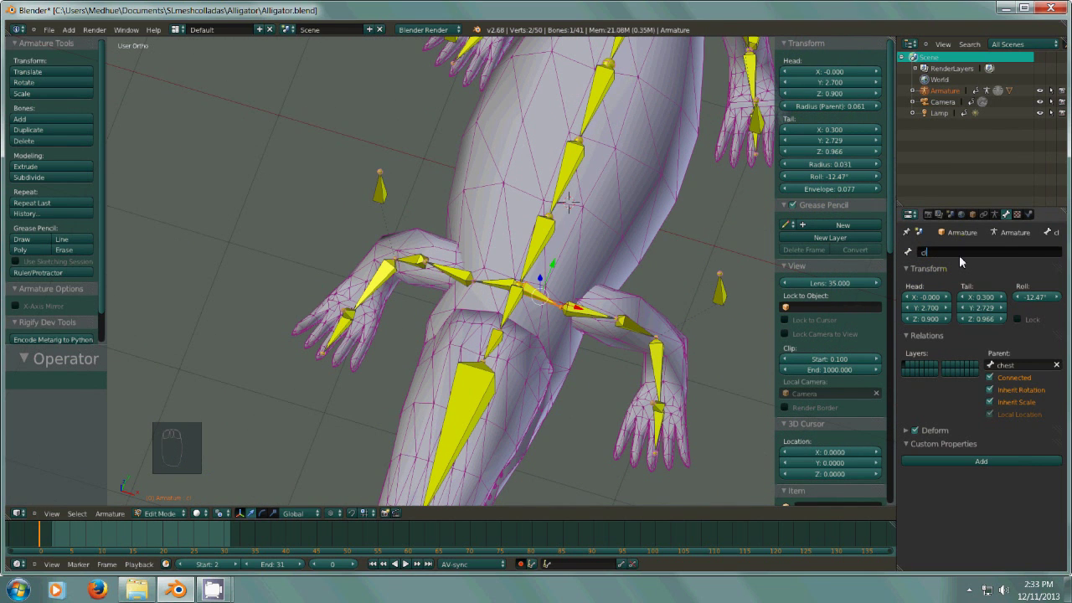
pyautogui.write('av.L')
pyautogui.press('Return')
# - Rename the bone following the left clavicle in the front leg as should.L
pyautogui.rightClick(585, 335)
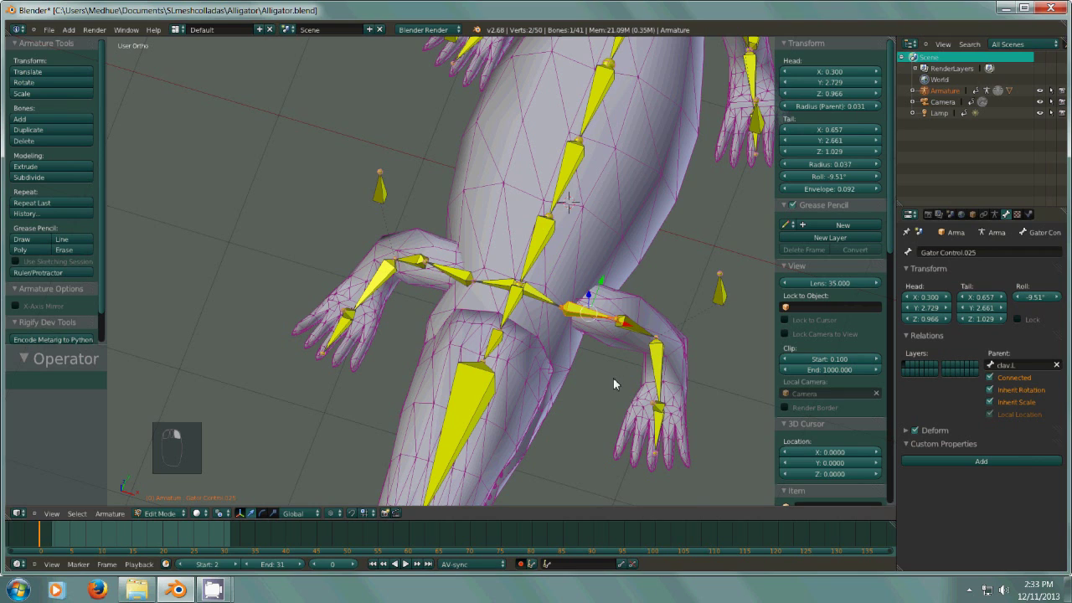
pyautogui.click(957, 255)
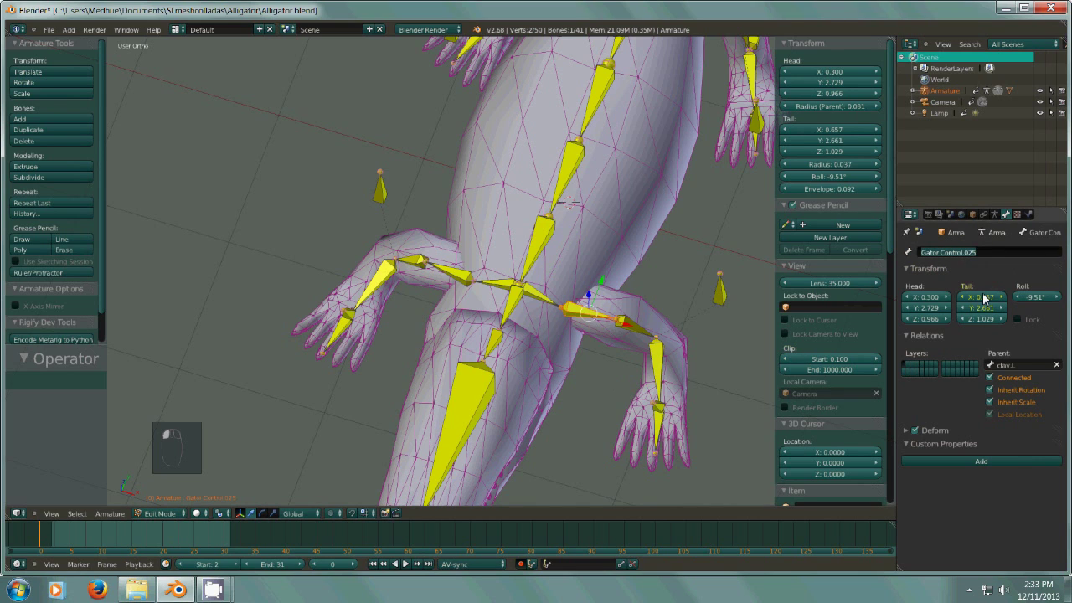
pyautogui.write('should.L')
pyautogui.press('Return')
# - Rename the bone above the elbow of the left front leg as arm.L
pyautogui.moveTo(653, 411); pyautogui.dragTo(587, 339, button='middle')
pyautogui.rightClick(611, 351)
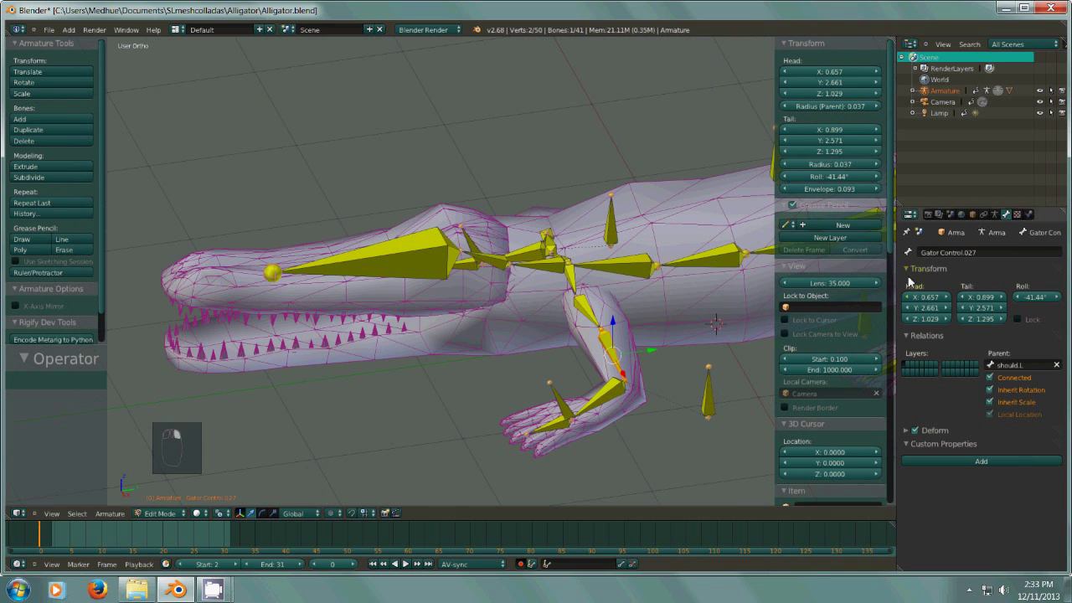
pyautogui.click(935, 252)
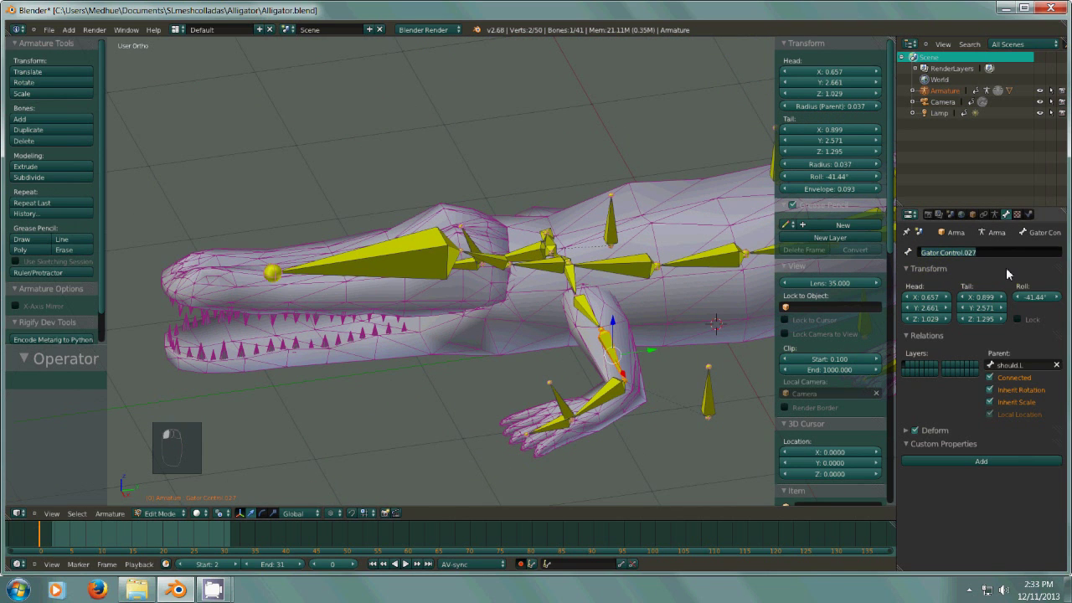
pyautogui.write('A')
pyautogui.press('BackSpace')
pyautogui.write('arm.L')
pyautogui.press('Return')
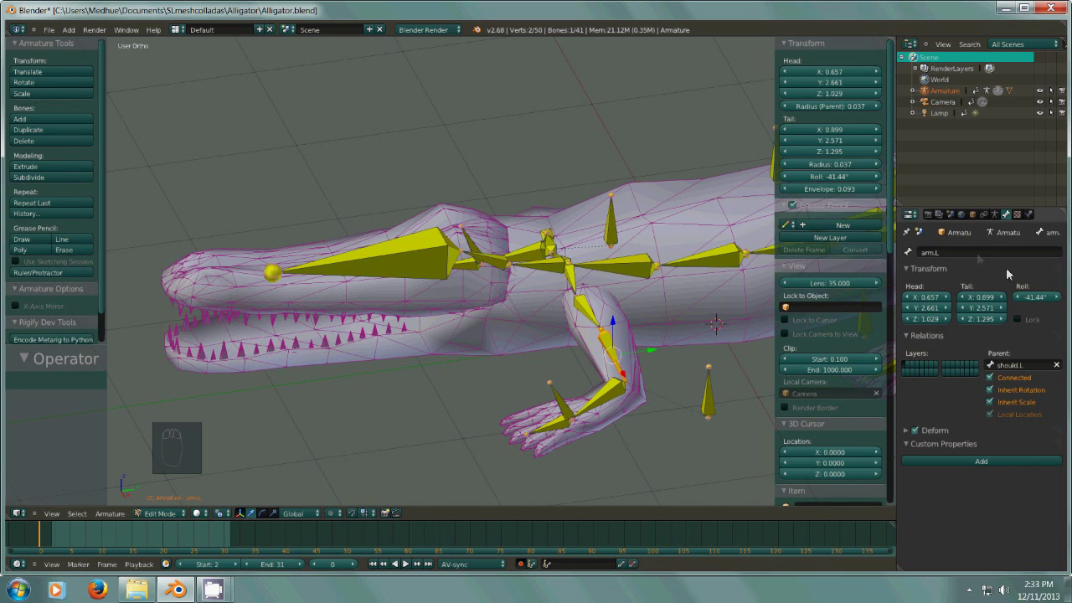
# - Rename the bone between the left clavicle and the left arm bone as shoulder.L
pyautogui.rightClick(586, 317)
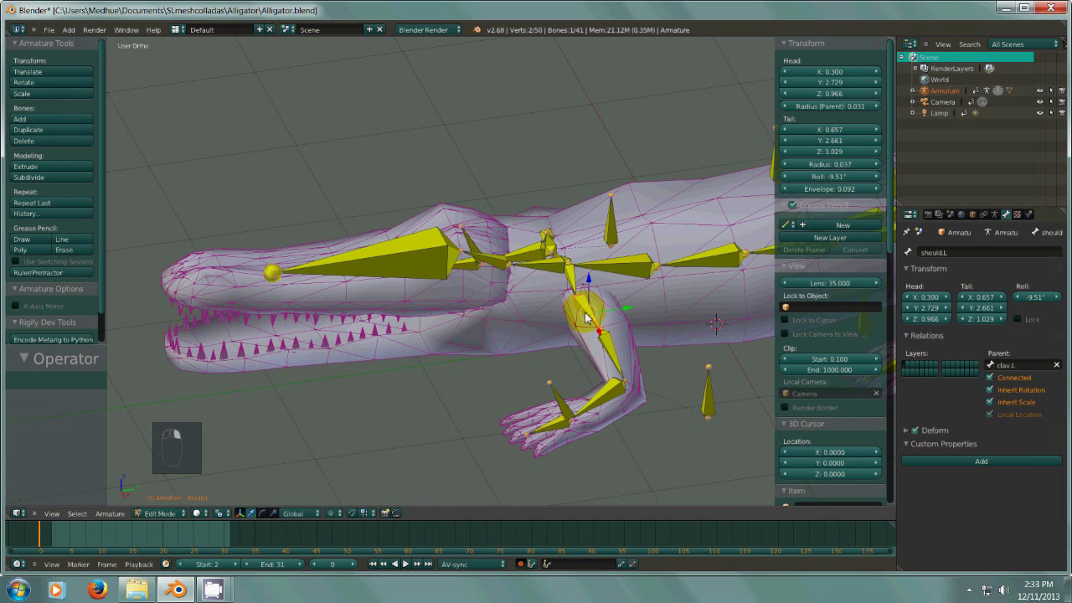
pyautogui.click(938, 253)
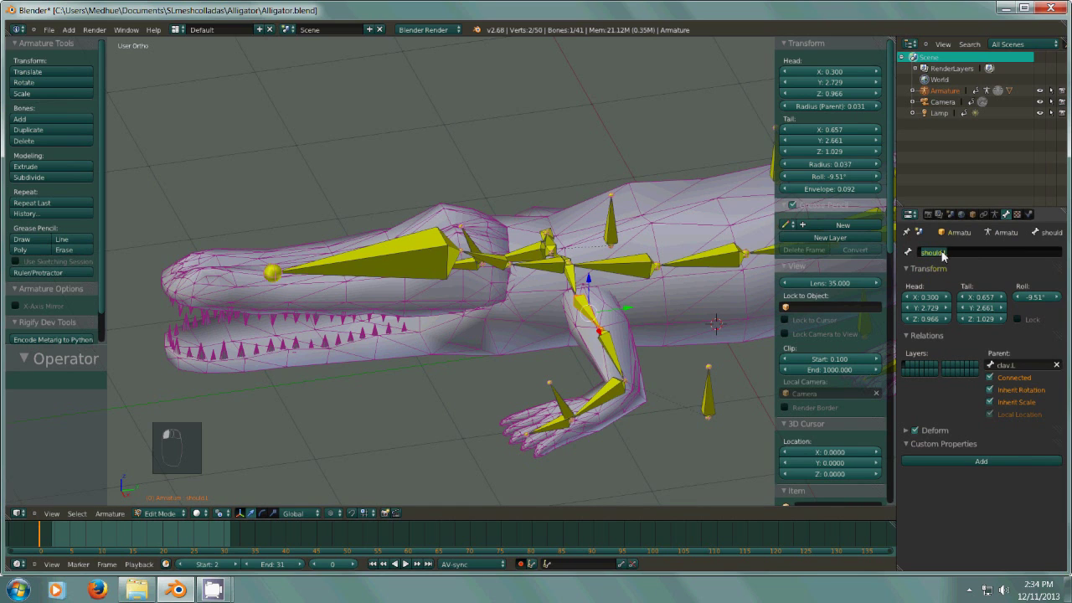
pyautogui.write('shoulder.L')
pyautogui.press('Return')
# - Rename the bone between the left elbow and wrist as forearm.L
pyautogui.rightClick(607, 396)
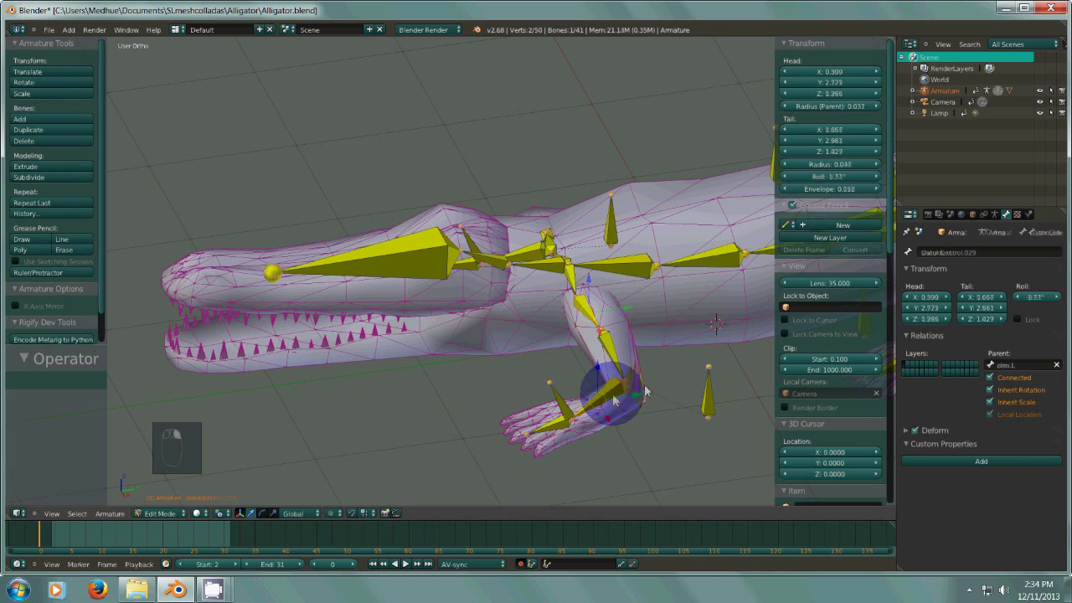
pyautogui.click(950, 252)
pyautogui.write('for')
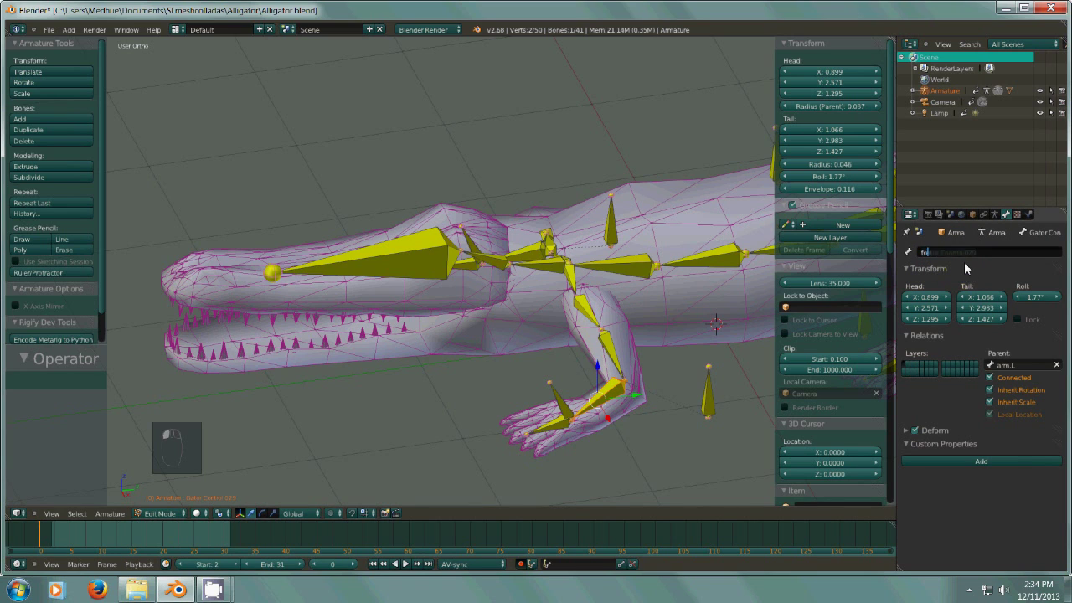
pyautogui.write('earm.L')
pyautogui.press('Return')
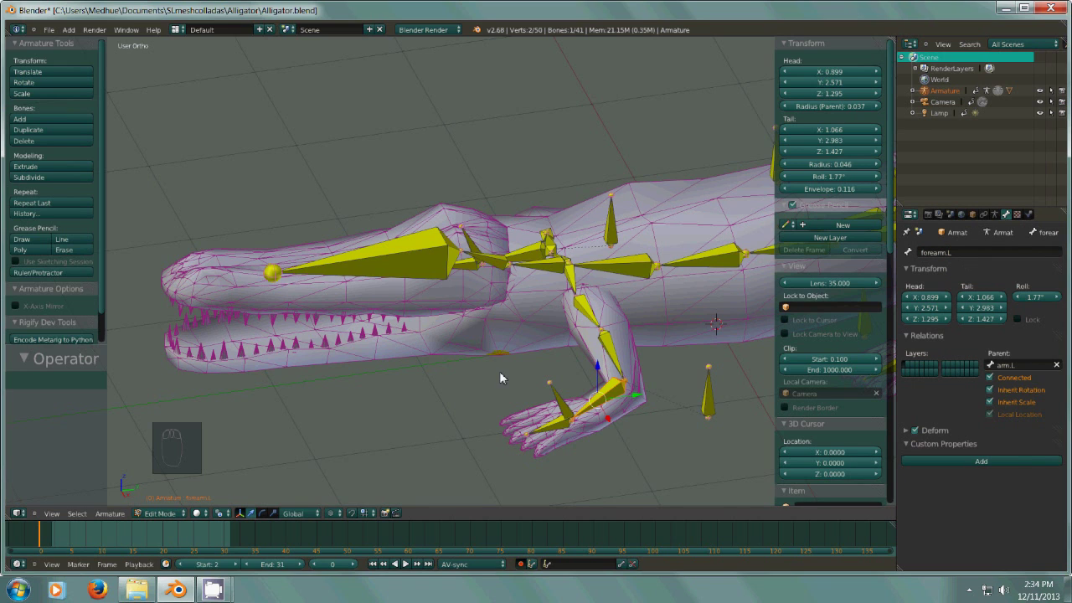
# - Rename the bone at the end of the left front leg as hand.L
pyautogui.rightClick(562, 434)
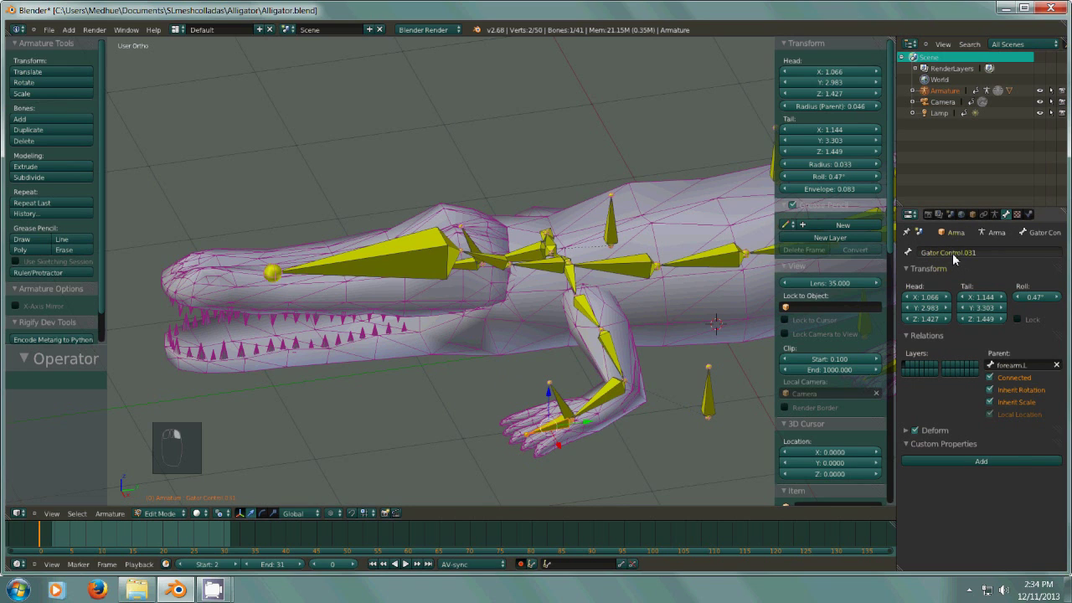
pyautogui.write('hand.L')
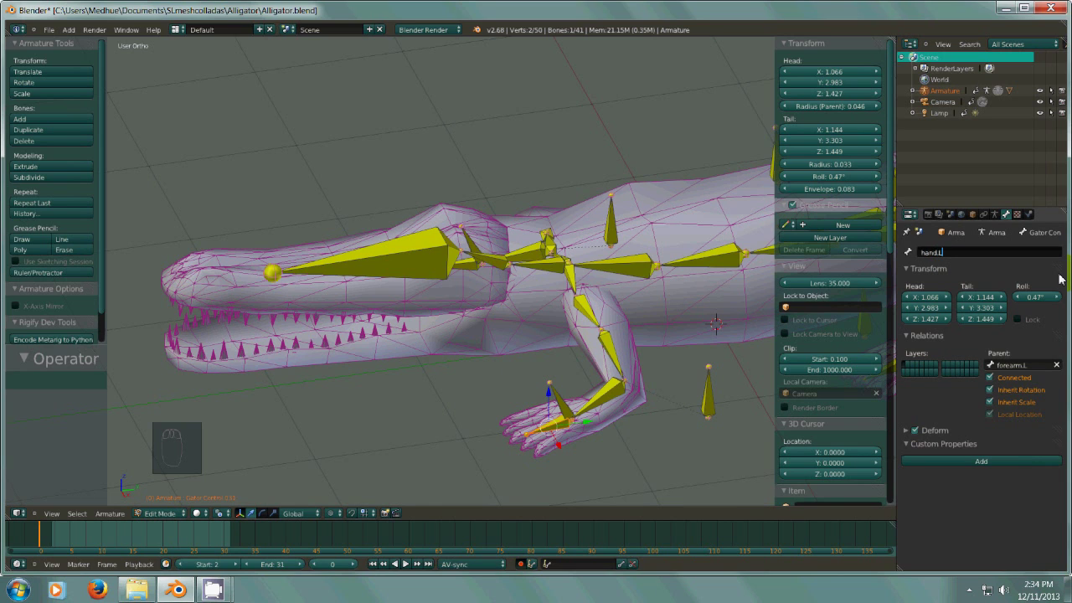
pyautogui.press('Return')
# - Rename the control bone rising from the left front wrist as hand IK.L
pyautogui.rightClick(558, 404)
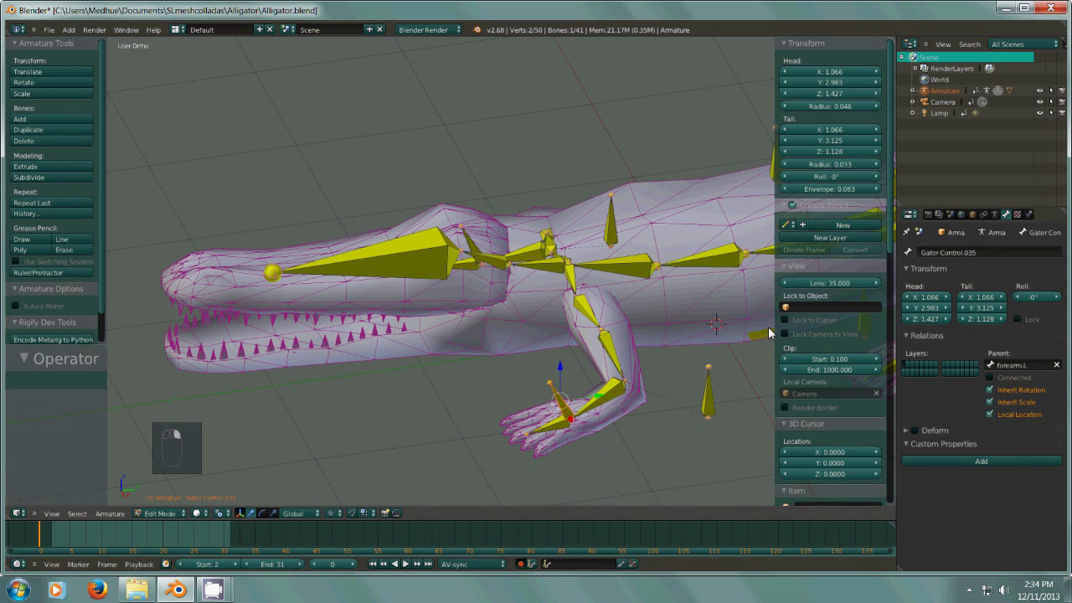
pyautogui.click(947, 252)
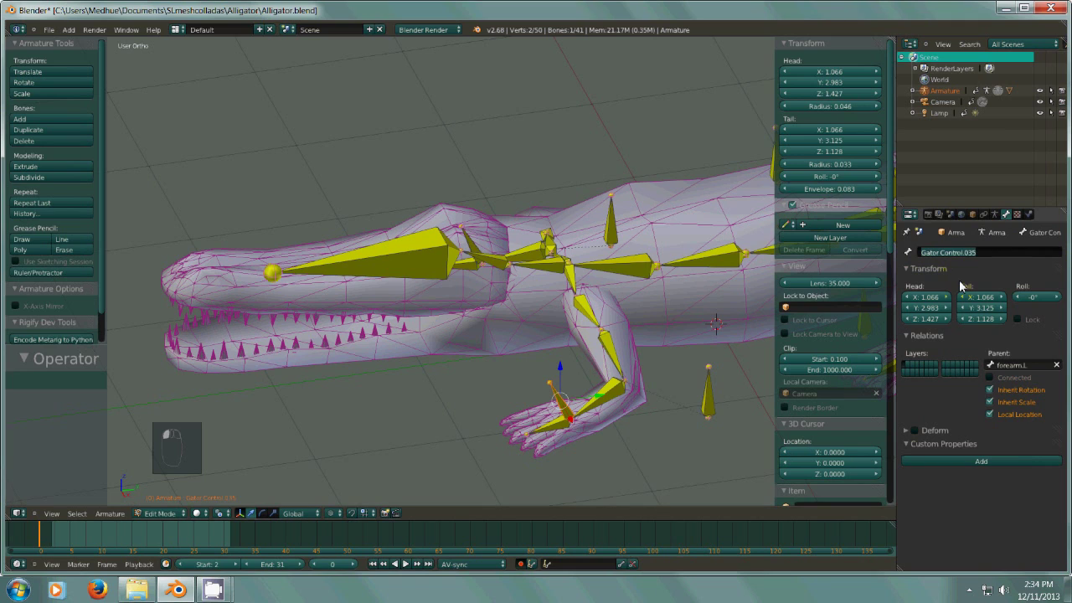
pyautogui.write('hand IK.L')
pyautogui.press('Return')
# - Rename the free-standing control bone behind the left front leg as elbow IK.L
pyautogui.rightClick(707, 408)
pyautogui.click(958, 254)
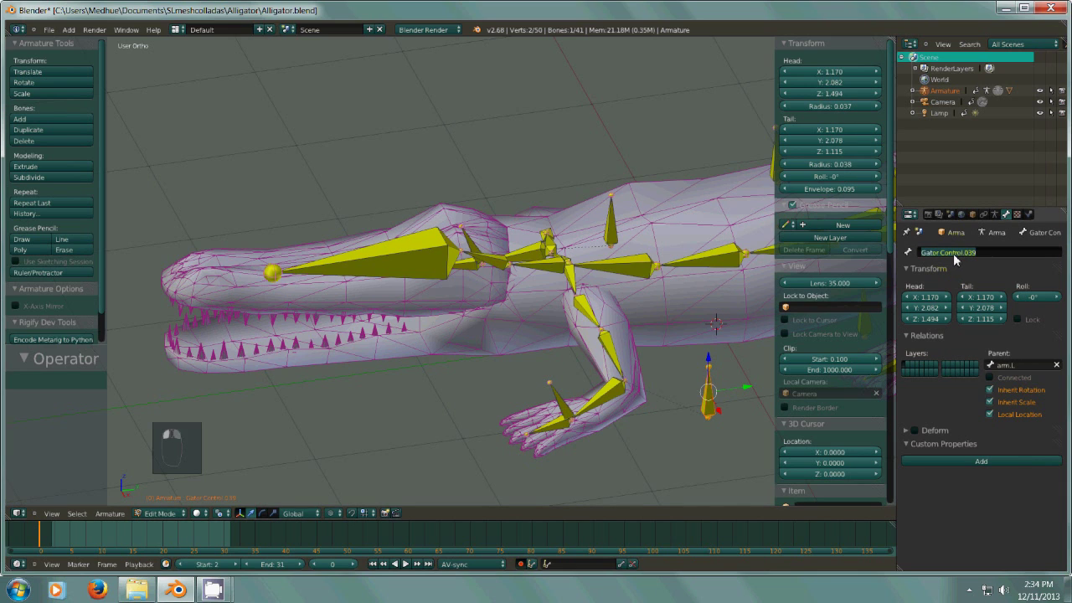
pyautogui.write('elbo')
pyautogui.press('Return')
# - Rename the short bone linking the chest to the right front leg as clav.R
pyautogui.moveTo(490, 348); pyautogui.dragTo(646, 342, button='middle')
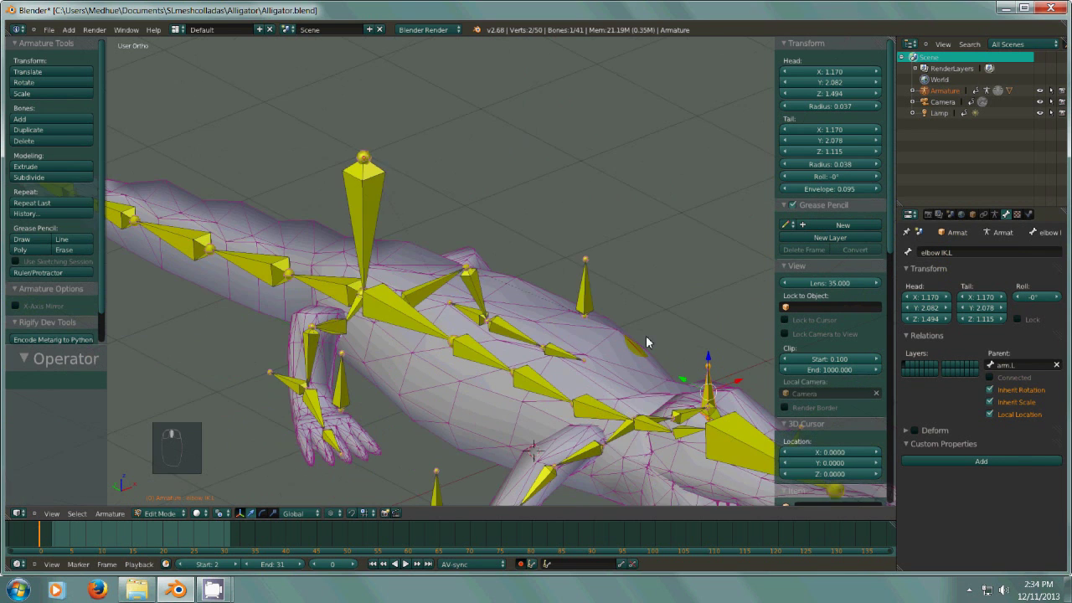
pyautogui.press('KP_Subtract')
pyautogui.moveTo(631, 290); pyautogui.dragTo(591, 319, button='middle')
pyautogui.rightClick(683, 320)
pyautogui.click(929, 251)
pyautogui.write('clav.R')
pyautogui.press('Return')
# - Rename the bone following the right clavicle in the front leg as shoulder.R
pyautogui.rightClick(545, 339)
pyautogui.click(946, 252)
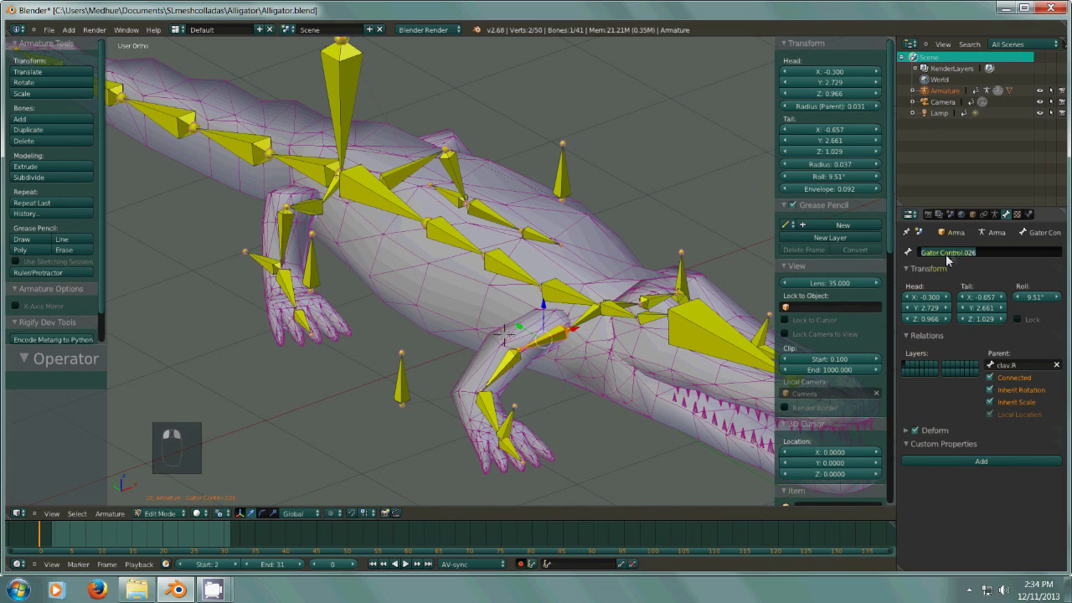
pyautogui.write('shoulder.R')
pyautogui.press('Return')
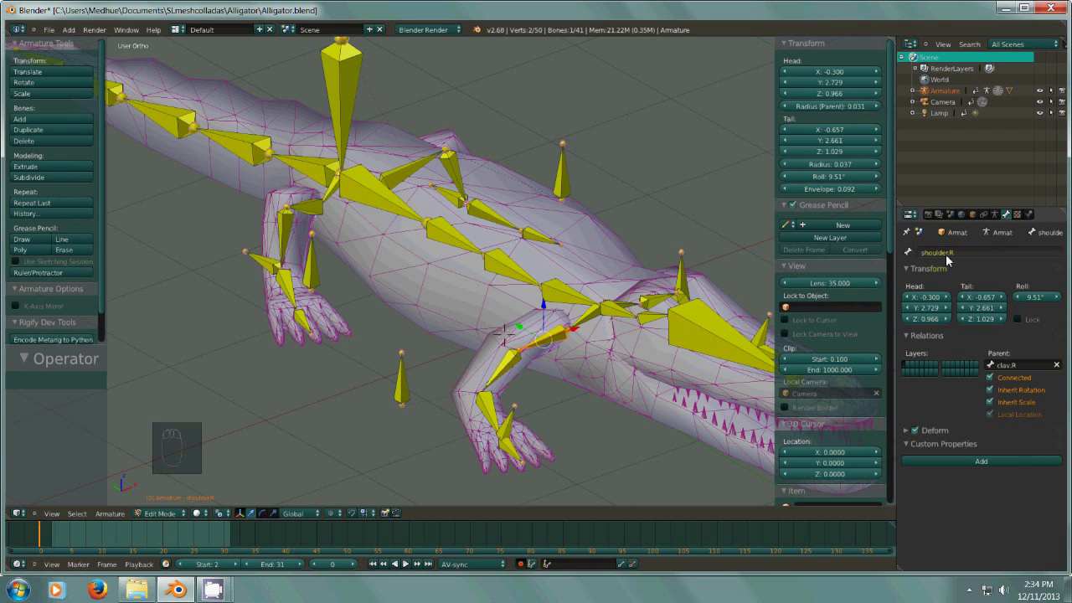
# - Rename the bone between the right shoulder bone and the elbow as arm.R
pyautogui.moveTo(698, 334); pyautogui.dragTo(709, 369, button='middle')
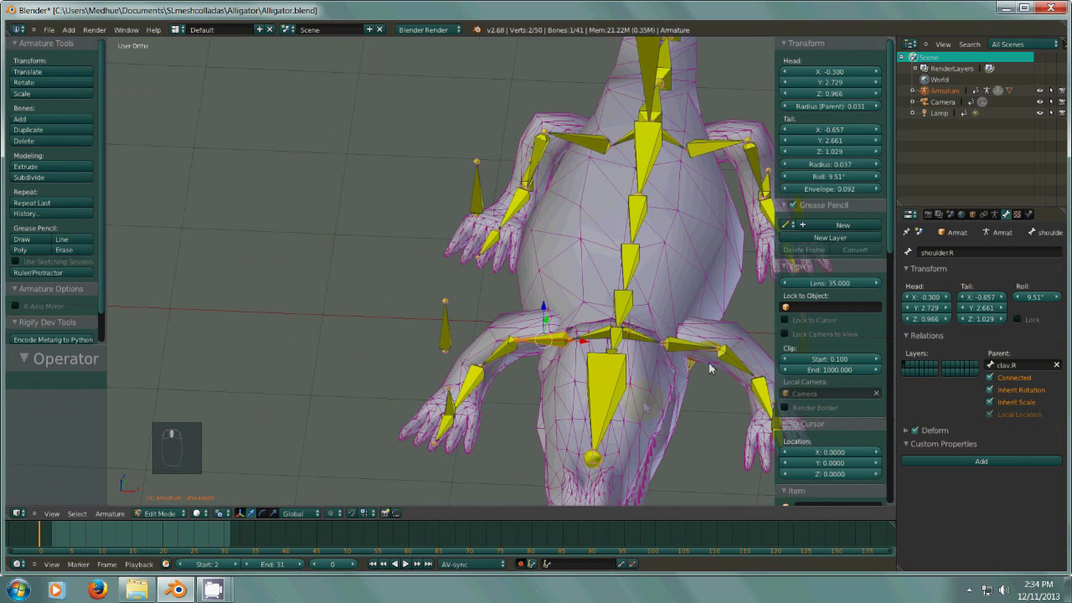
pyautogui.press('e')
pyautogui.click(521, 356)
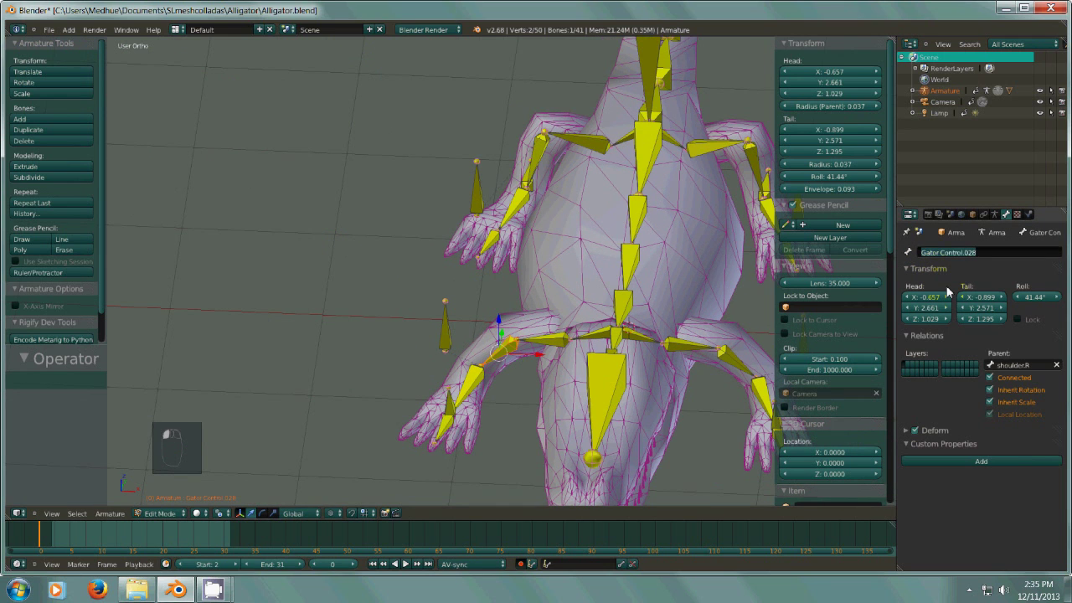
pyautogui.write('arm.R')
pyautogui.press('Return')
# - Rename the bone between the right elbow and wrist as forearm.R
pyautogui.rightClick(469, 377)
pyautogui.click(948, 252)
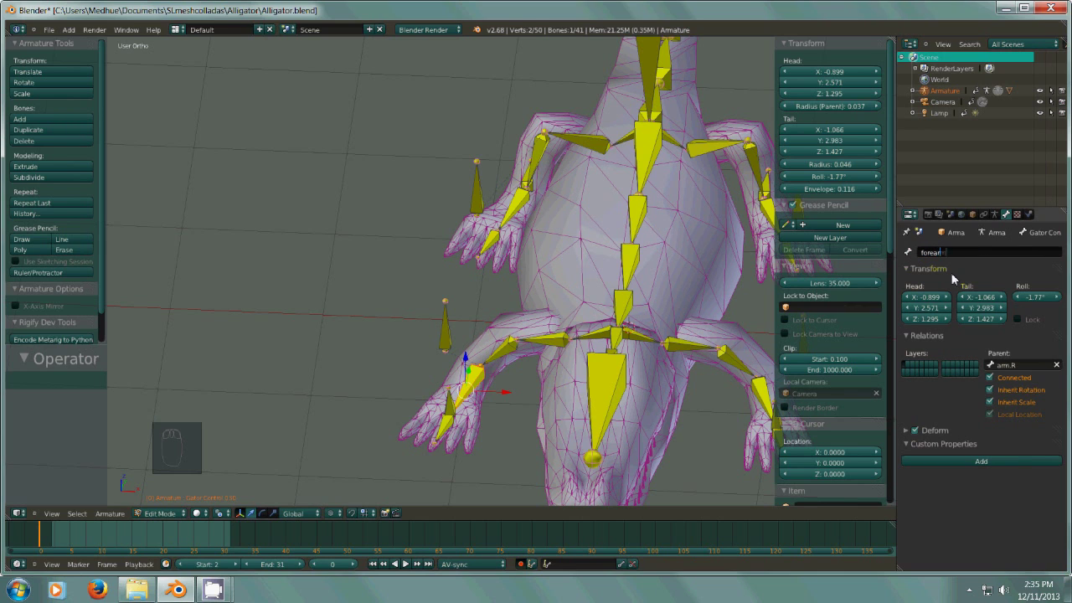
pyautogui.write('forearm.R')
pyautogui.press('Return')
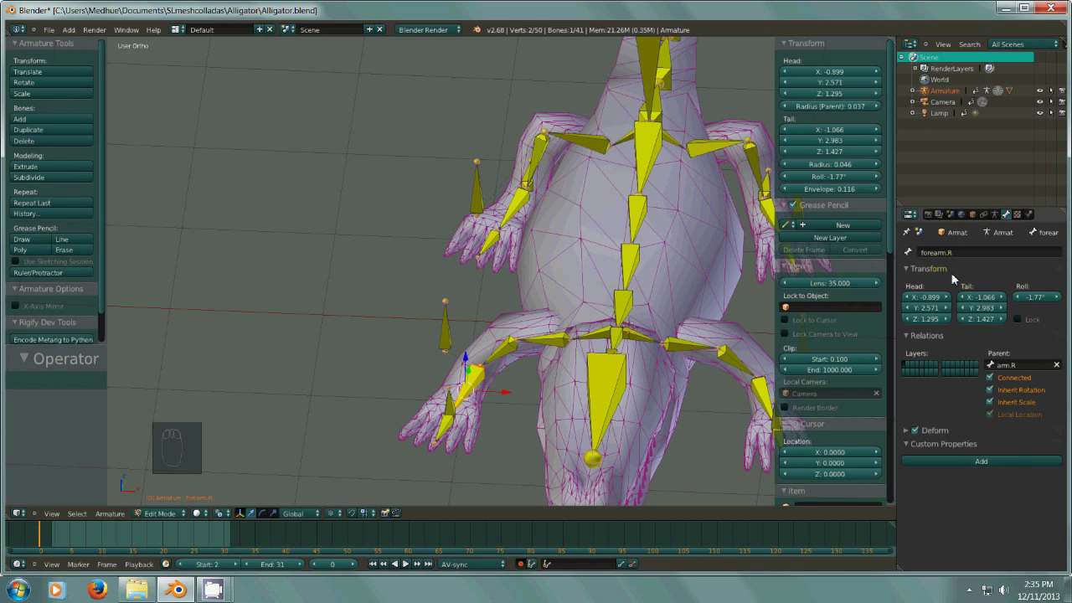
# - Rename the bone at the end of the right front leg as hand.R
pyautogui.rightClick(444, 428)
pyautogui.click(943, 252)
pyautogui.write('hand')
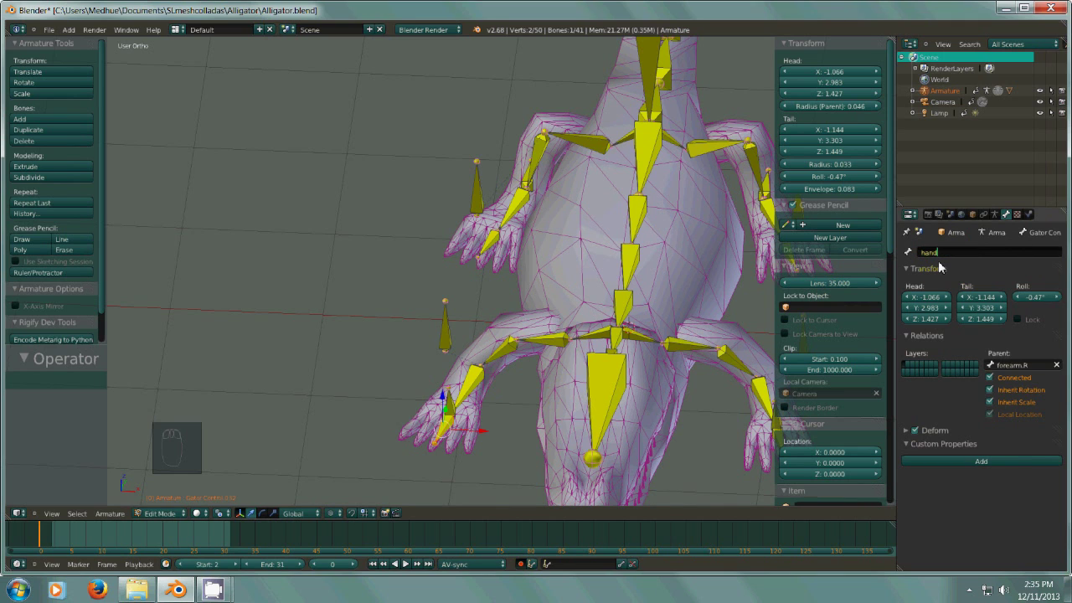
pyautogui.write('.R')
pyautogui.press('Return')
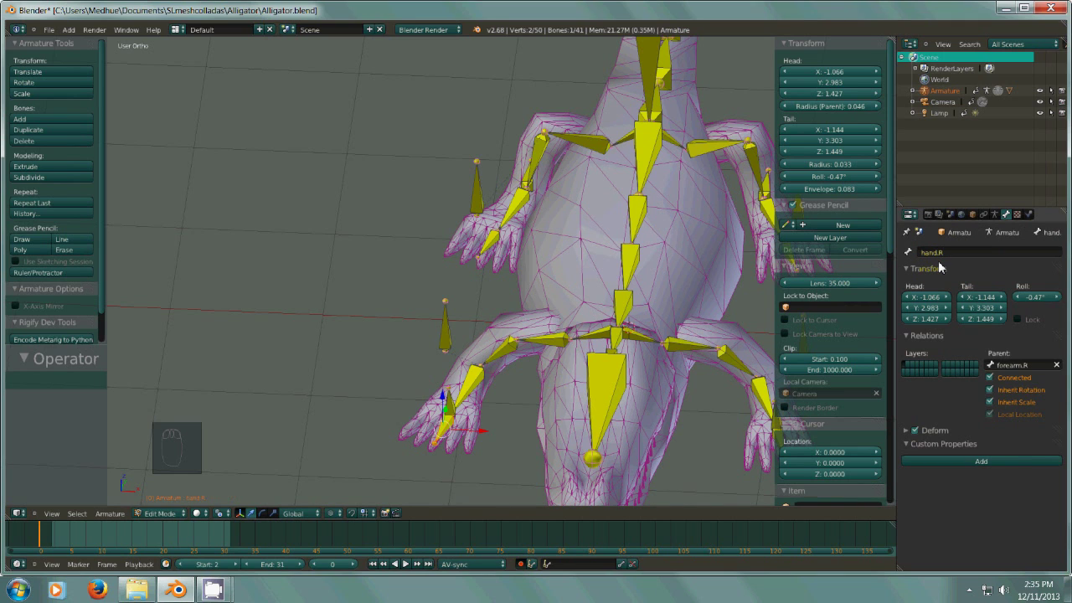
# - Rename the free-standing control bone behind the right front leg as elbow IK.R
pyautogui.rightClick(444, 328)
pyautogui.click(935, 252)
pyautogui.write('elbo')
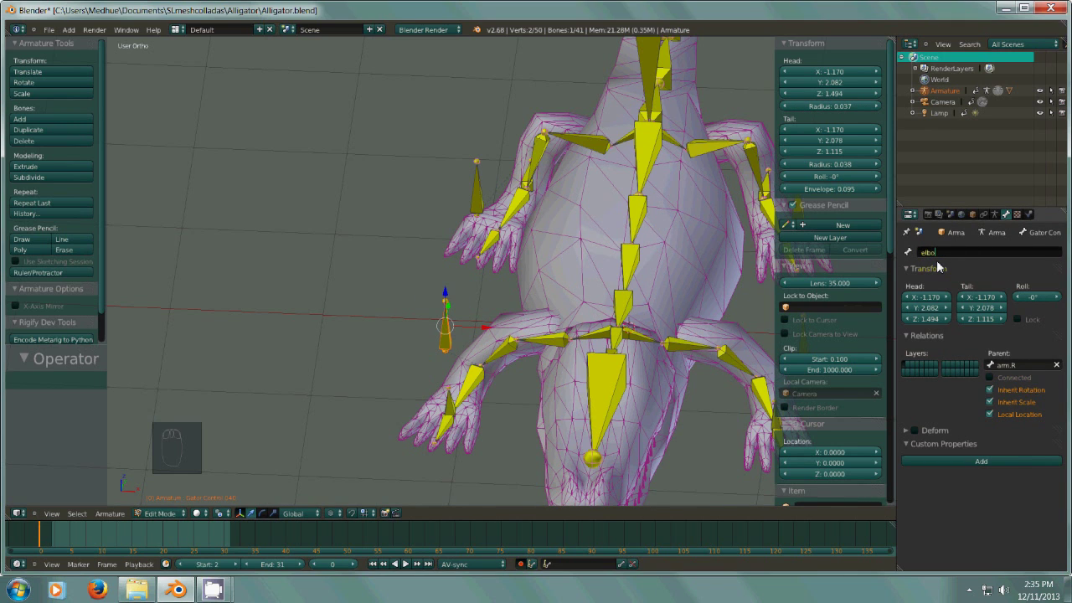
pyautogui.write('w IK.R')
pyautogui.press('Return')
# - Rename the control bone rising from the right front wrist as hand IK.R
pyautogui.moveTo(490, 445); pyautogui.dragTo(634, 425, button='middle')
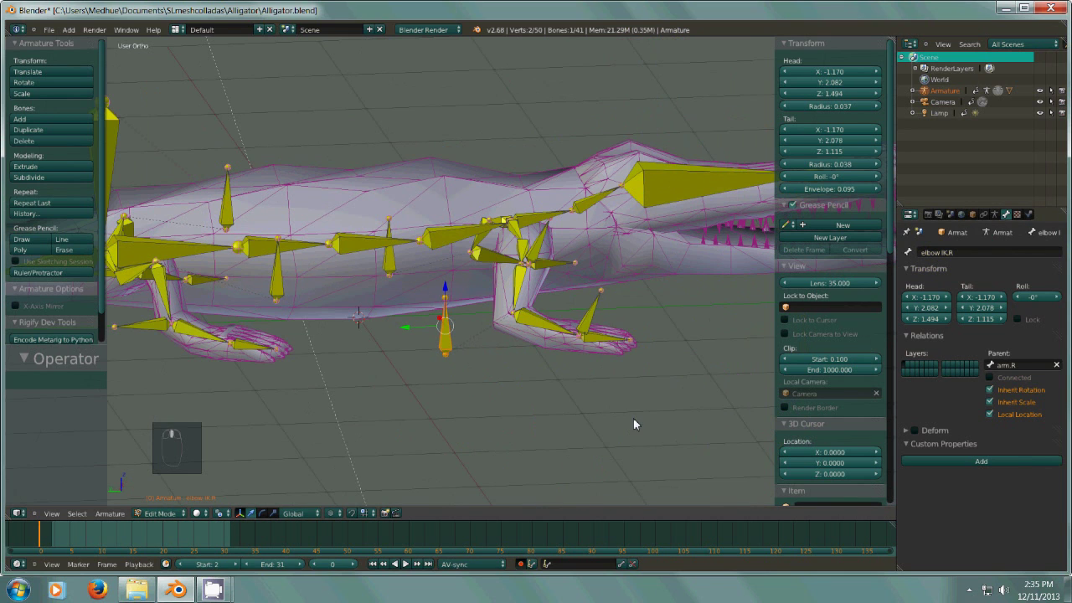
pyautogui.rightClick(591, 317)
pyautogui.click(934, 253)
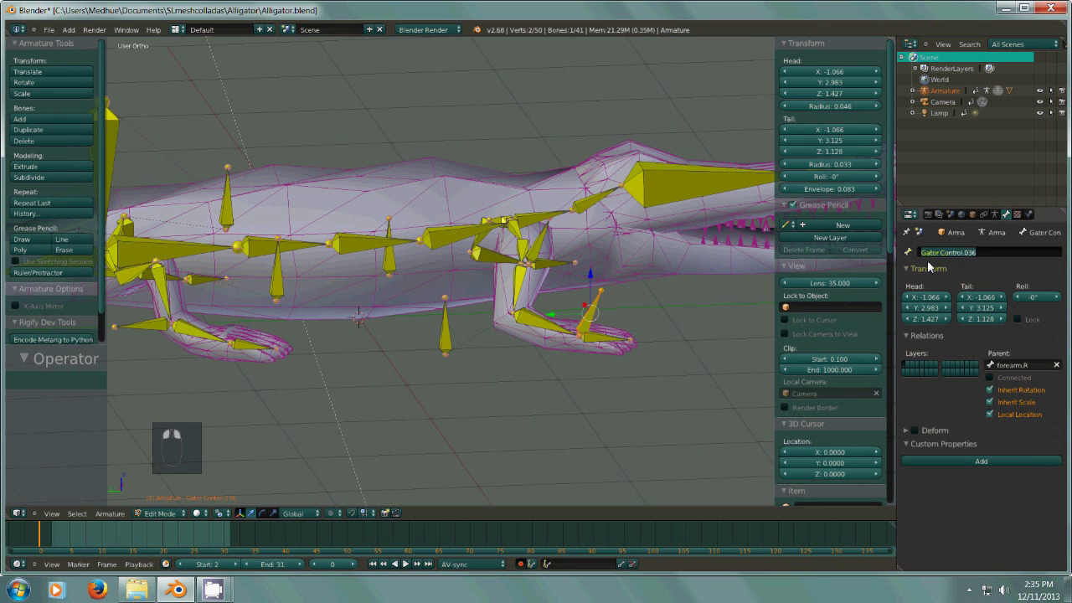
pyautogui.write('hand IK.R')
pyautogui.press('Return')
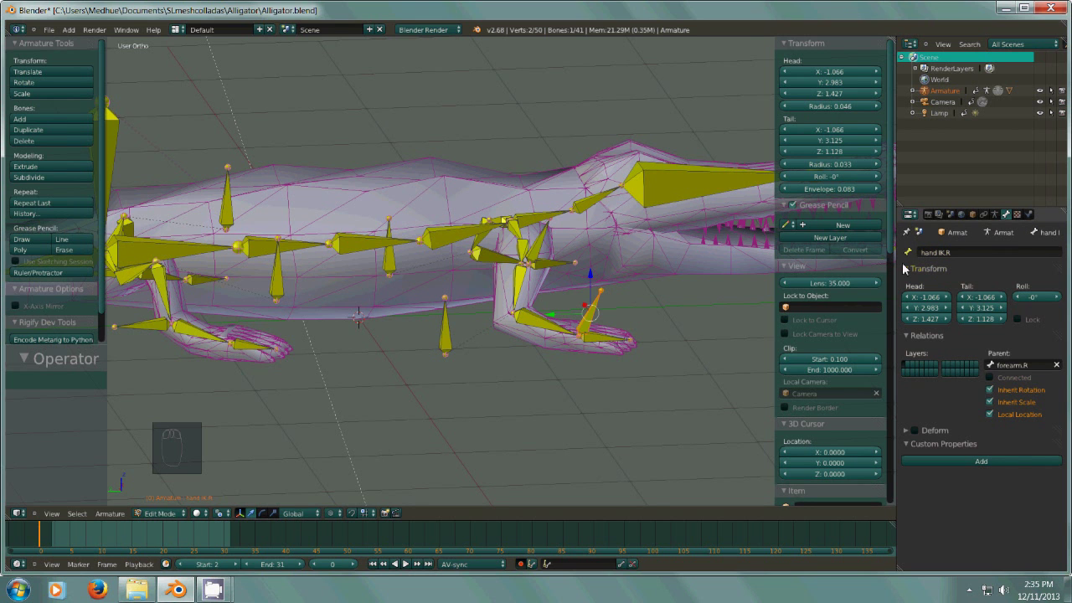
# - Examine the parent relations of the left and right hand IK bones in Pose Mode
pyautogui.press('-')
pyautogui.moveTo(389, 350); pyautogui.dragTo(586, 340, button='middle')
pyautogui.press('-')
pyautogui.press('-')
pyautogui.press('-')
pyautogui.press('-')
pyautogui.press('-')
pyautogui.press('-')
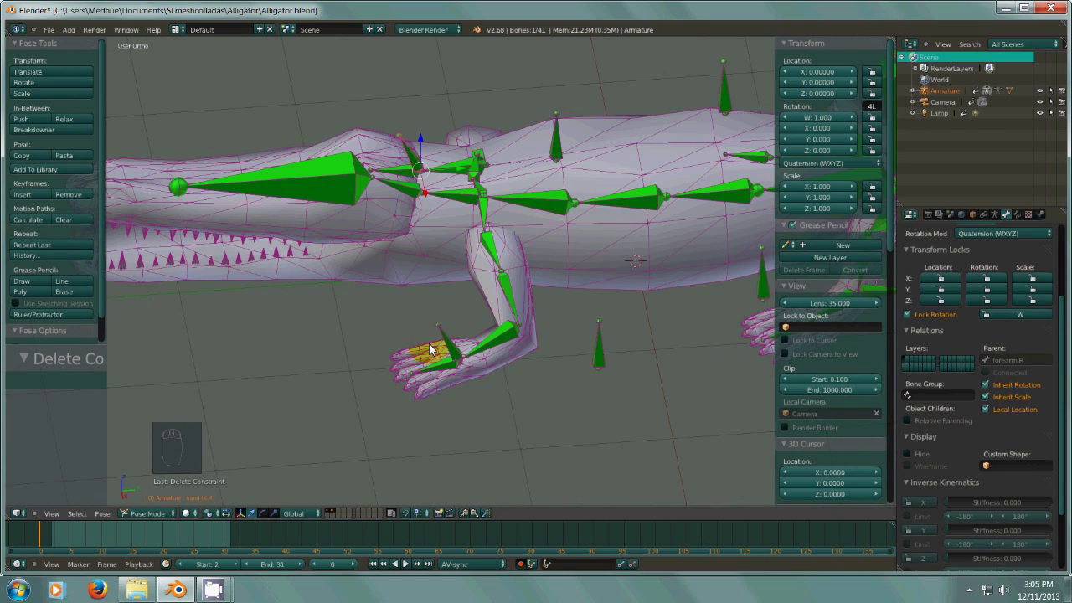
pyautogui.moveTo(441, 381); pyautogui.dragTo(438, 352, button='middle')
pyautogui.press('-')
pyautogui.moveTo(508, 350); pyautogui.dragTo(504, 390, button='middle')
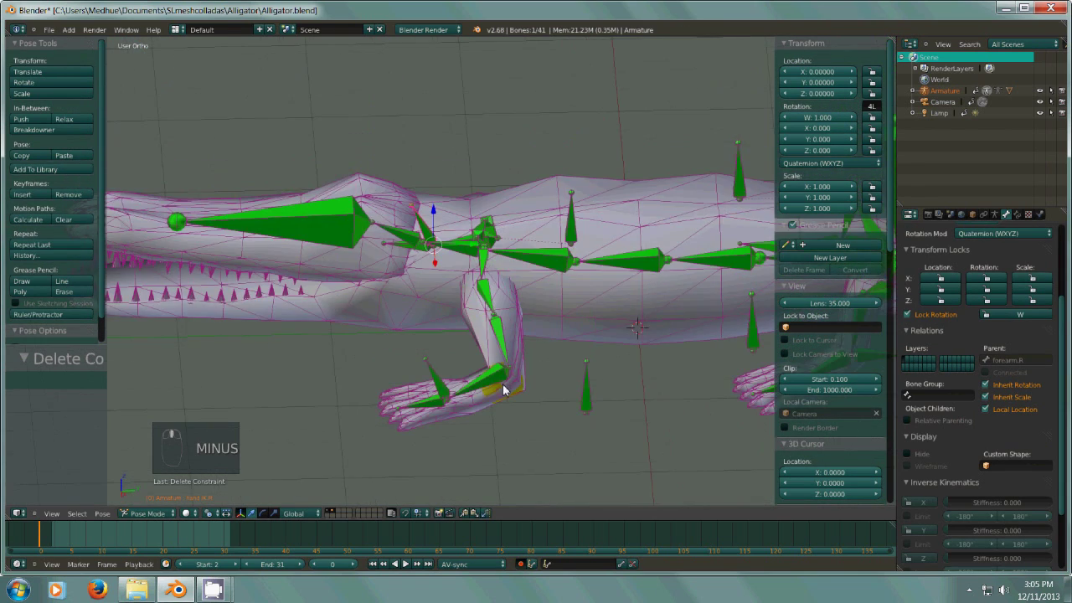
pyautogui.rightClick(441, 386)
pyautogui.moveTo(457, 387); pyautogui.dragTo(461, 276, button='middle')
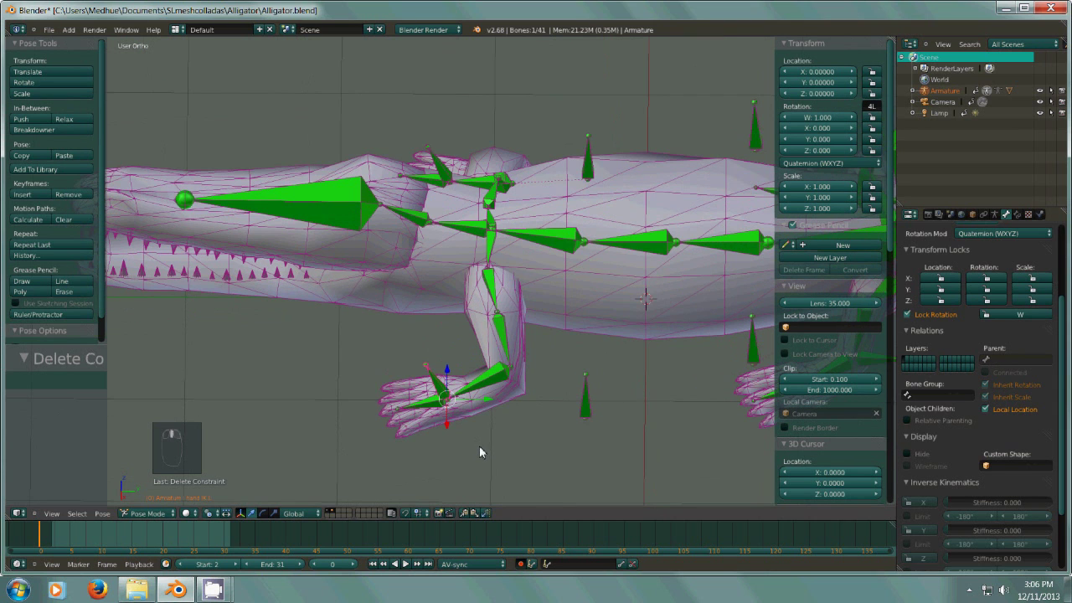
# - In Edit Mode, disconnect the right hand IK bone and clear its forearm.R parent
pyautogui.rightClick(438, 170)
pyautogui.moveTo(495, 318); pyautogui.dragTo(758, 209, button='middle')
pyautogui.press('-')
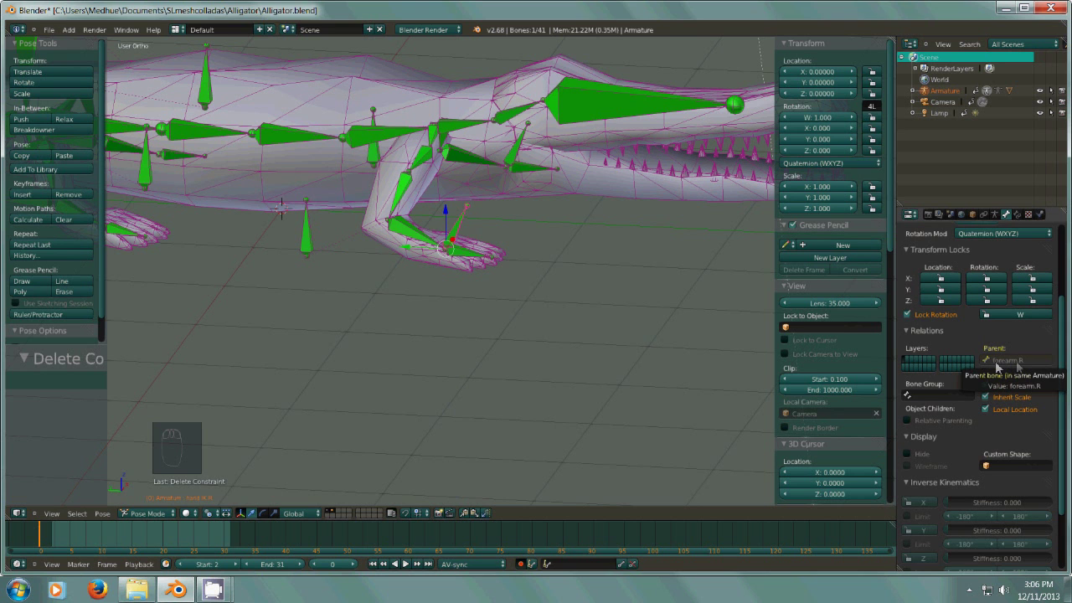
pyautogui.moveTo(505, 359); pyautogui.dragTo(537, 350, button='middle')
pyautogui.press('-')
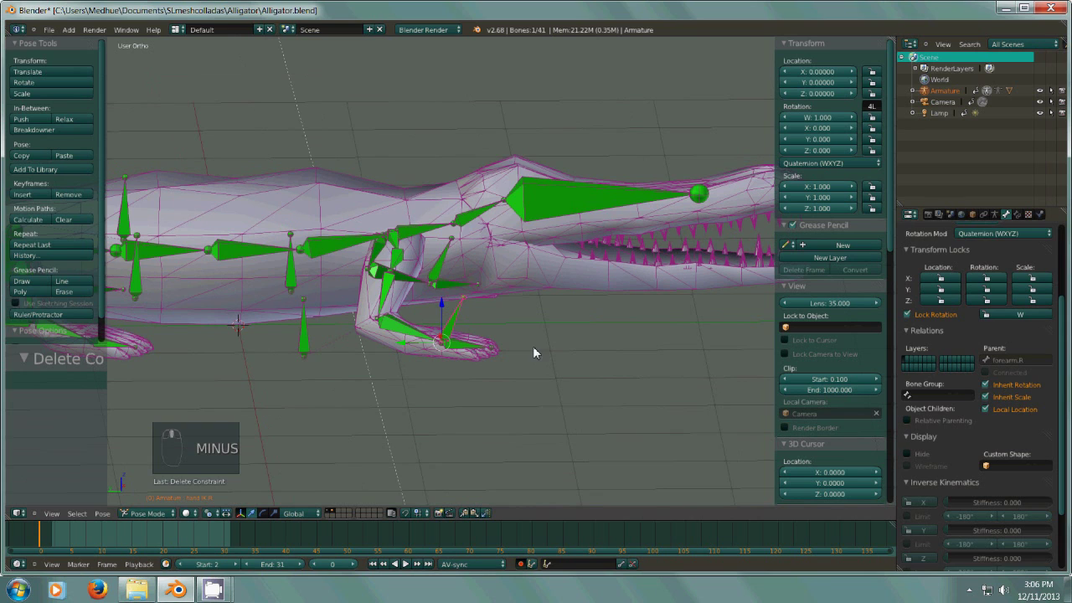
pyautogui.click(149, 514)
pyautogui.click(143, 500)
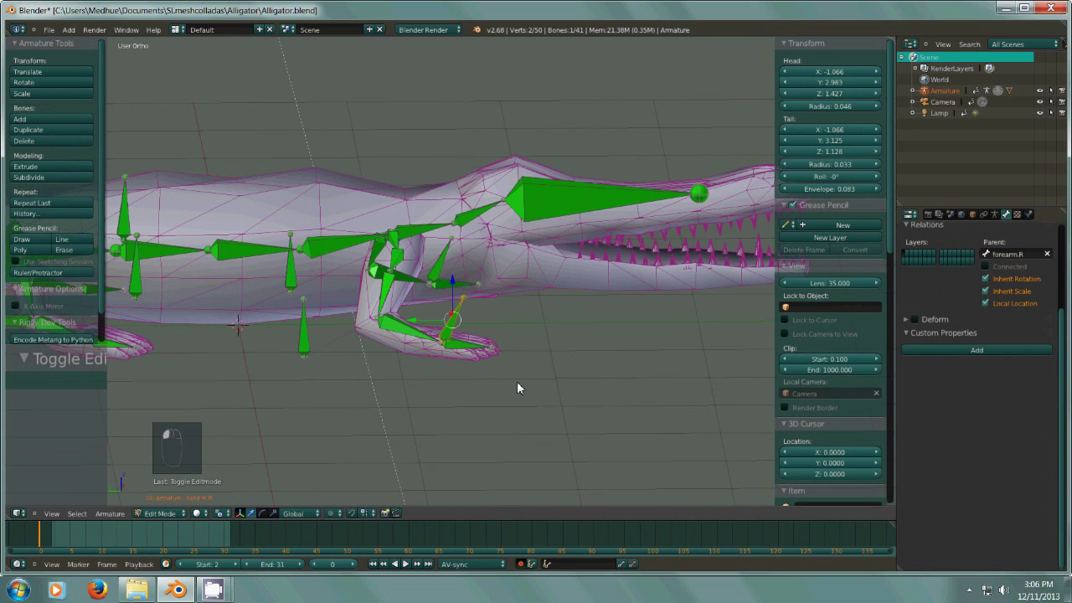
pyautogui.hotkey('alt', 'p')
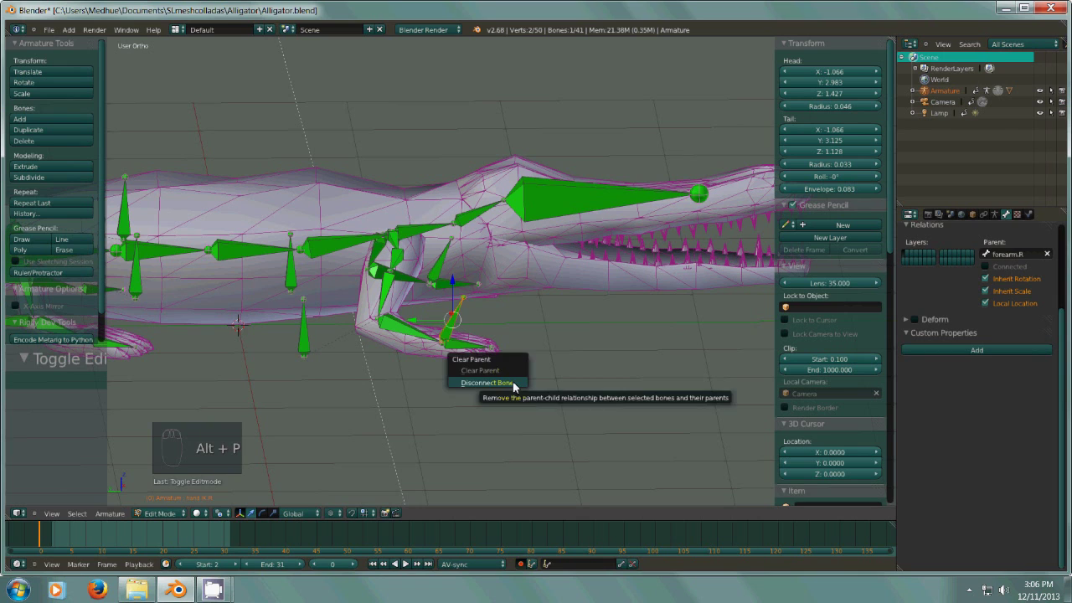
pyautogui.click(494, 383)
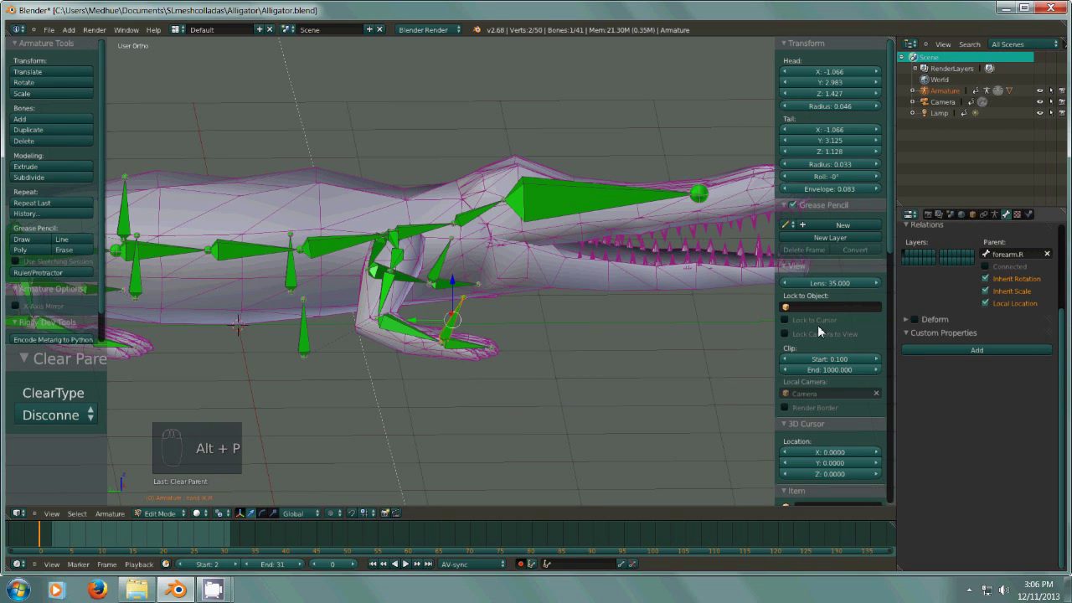
pyautogui.click(1047, 255)
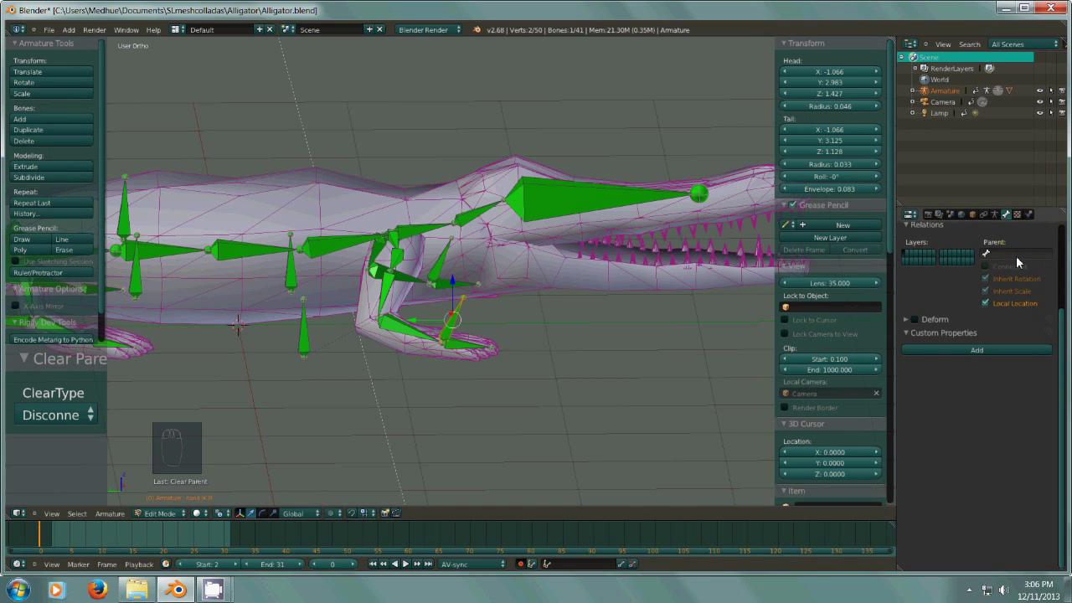
# - Check the free-standing elbow and knee control bones and clear any parent assigned to them
pyautogui.moveTo(526, 388); pyautogui.dragTo(383, 375, button='middle')
pyautogui.rightClick(617, 401)
pyautogui.moveTo(742, 466); pyautogui.dragTo(761, 405, button='middle')
pyautogui.rightClick(764, 400)
pyautogui.moveTo(710, 450); pyautogui.dragTo(455, 487, button='middle')
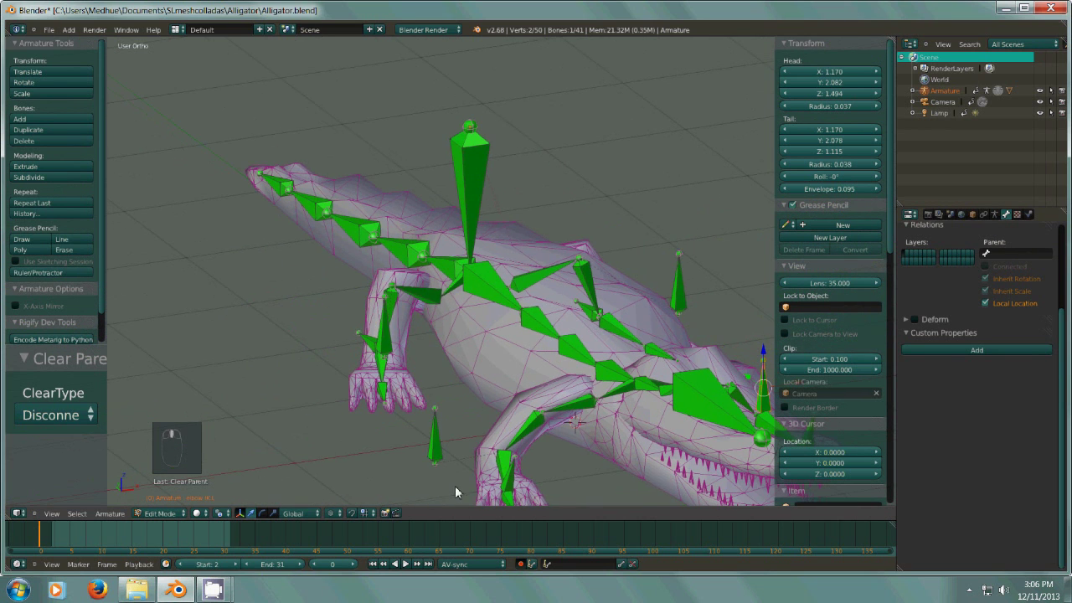
pyautogui.rightClick(436, 452)
pyautogui.click(1047, 253)
pyautogui.moveTo(436, 394); pyautogui.dragTo(490, 383, button='middle')
pyautogui.rightClick(293, 352)
pyautogui.click(1048, 254)
pyautogui.rightClick(429, 262)
pyautogui.moveTo(526, 273); pyautogui.dragTo(444, 328, button='middle')
pyautogui.click(1047, 253)
# - Clear the parent of the right foot IK bone and check the parents of the left-side control bones
pyautogui.moveTo(609, 330); pyautogui.dragTo(345, 362, button='middle')
pyautogui.rightClick(344, 361)
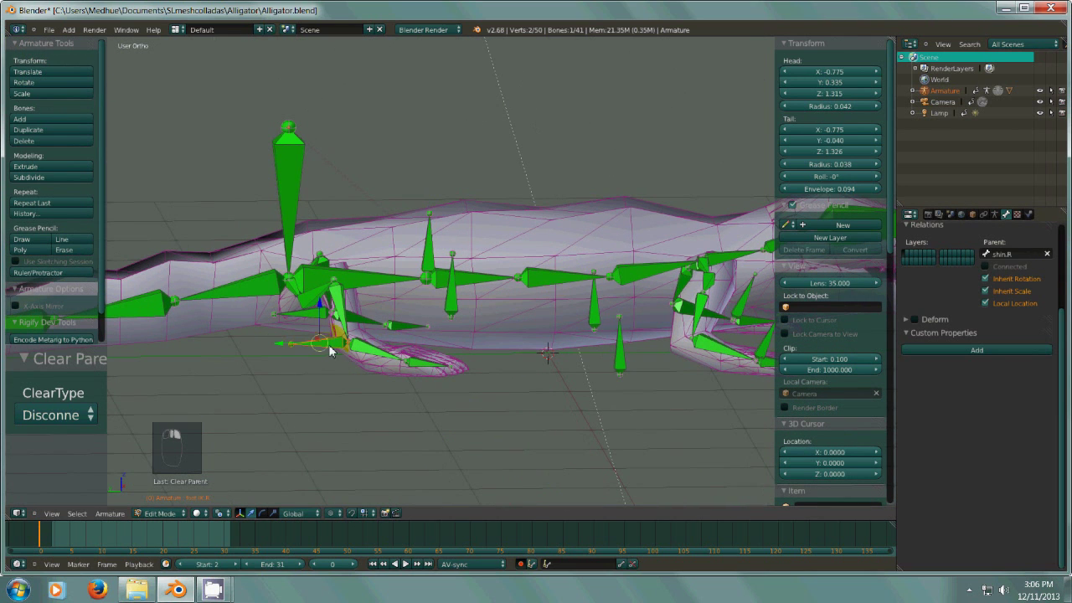
pyautogui.click(1046, 253)
pyautogui.moveTo(754, 394); pyautogui.dragTo(565, 442, button='middle')
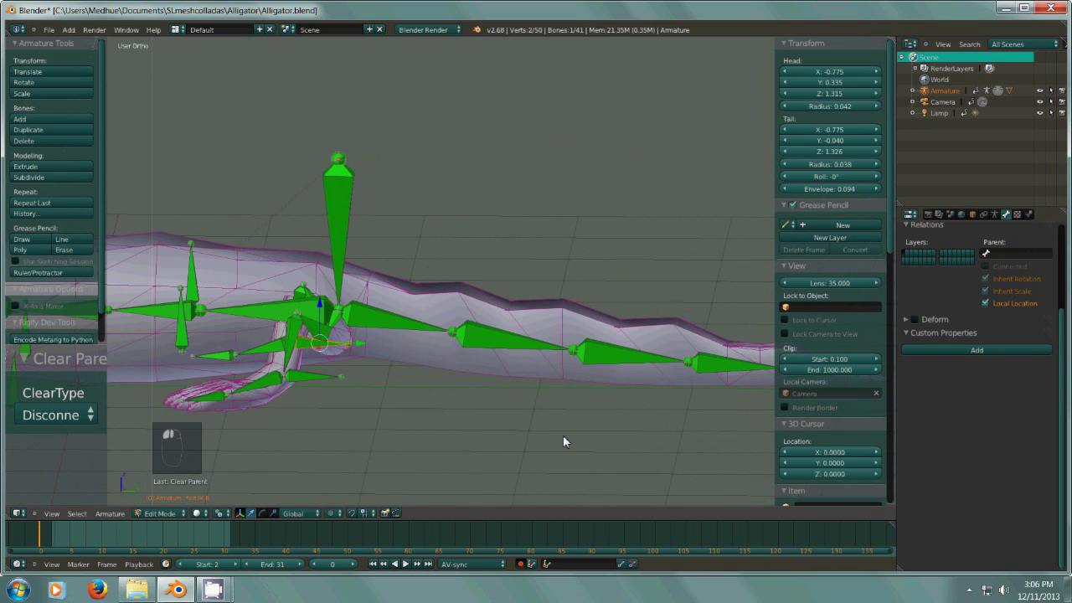
pyautogui.rightClick(303, 383)
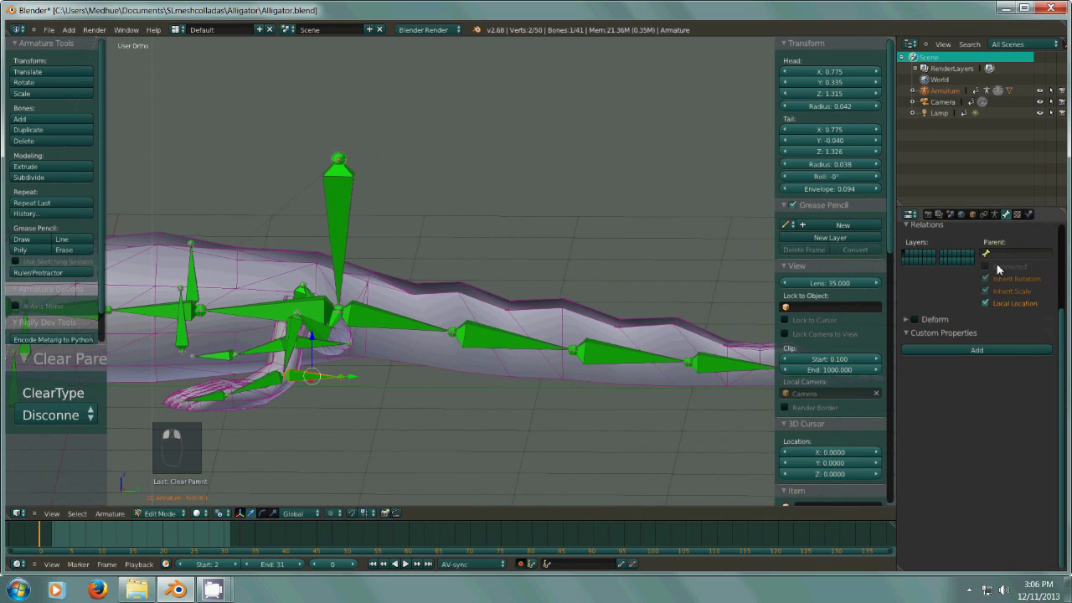
pyautogui.press('KP_Subtract')
pyautogui.moveTo(400, 368); pyautogui.dragTo(647, 417, button='middle')
pyautogui.rightClick(575, 297)
pyautogui.rightClick(555, 180)
pyautogui.rightClick(266, 370)
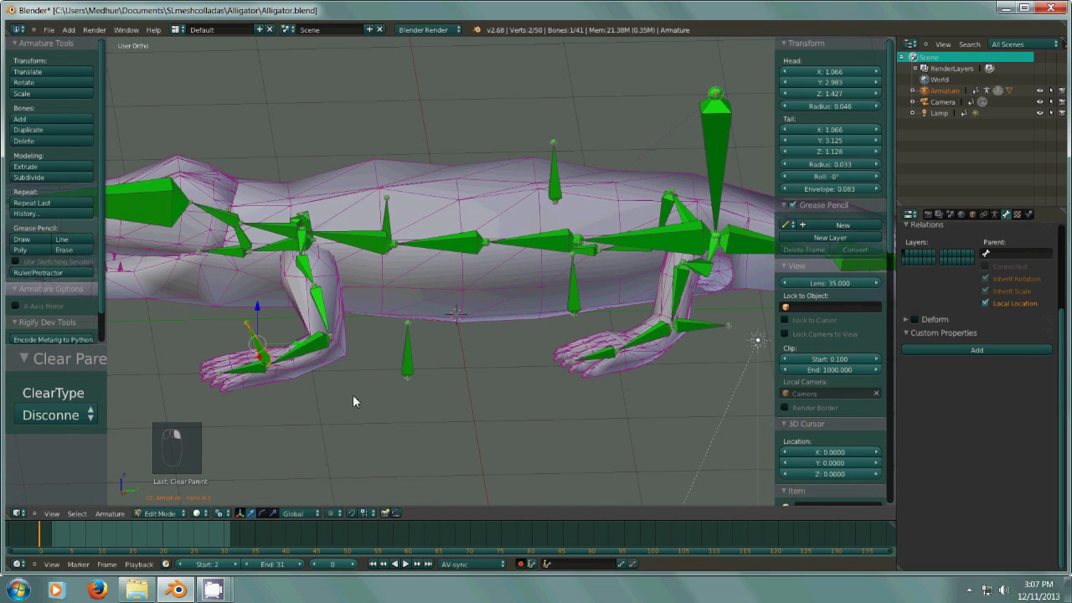
# - Try to add a targeted constraint to the left forearm bone from the hand IK.L bone while in Edit Mode
pyautogui.press('KP_Subtract')
pyautogui.moveTo(474, 360); pyautogui.dragTo(513, 332, button='middle')
pyautogui.scroll(2, 487, 318)
pyautogui.scroll(-1, 492, 313)
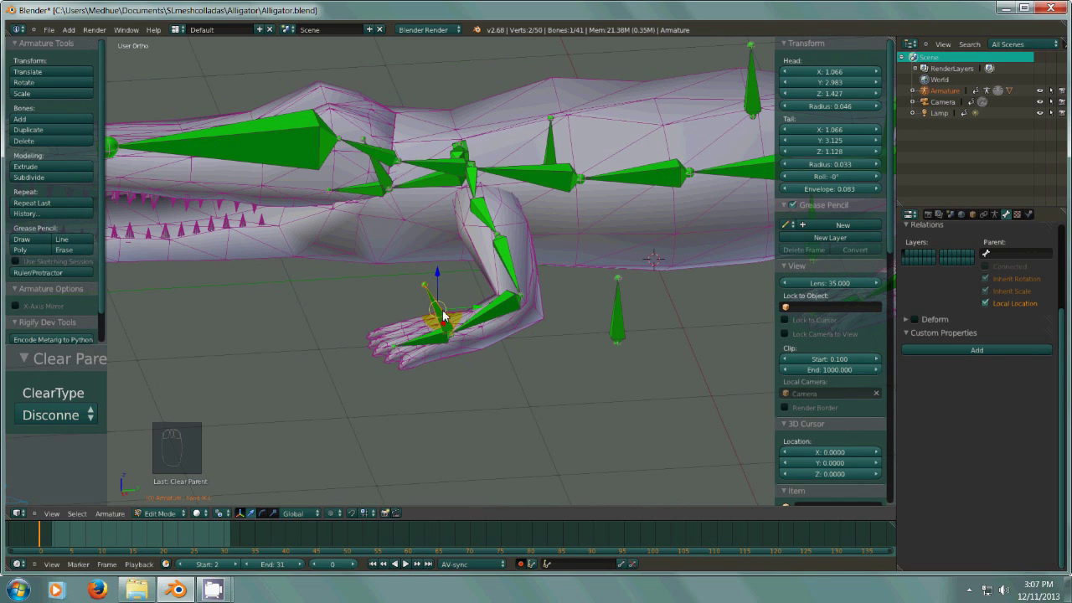
pyautogui.rightClick(504, 313)
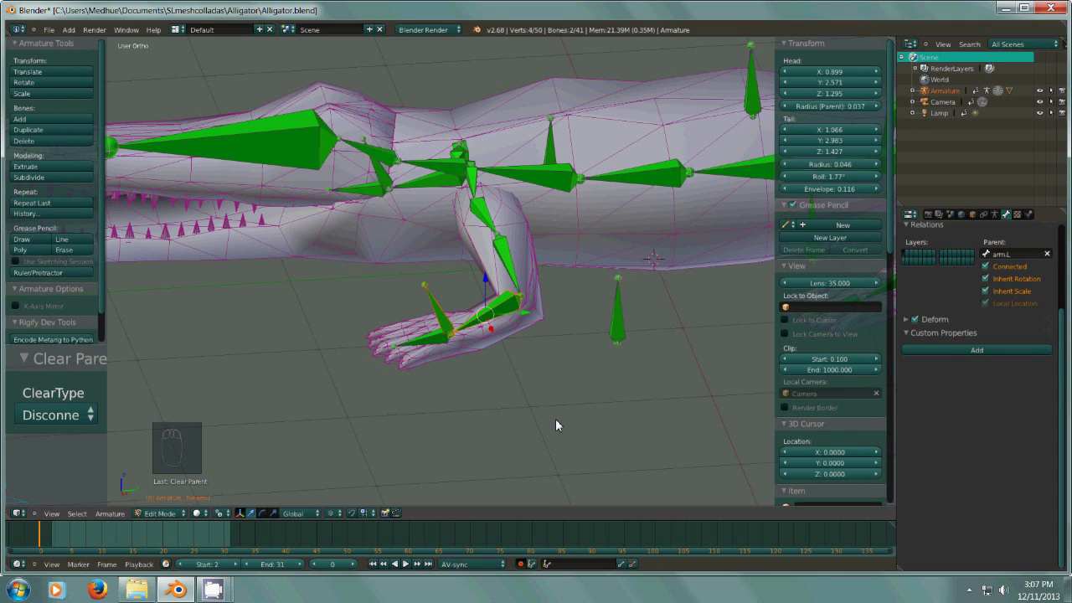
pyautogui.hotkey('ctrl', 'shift', 'c')
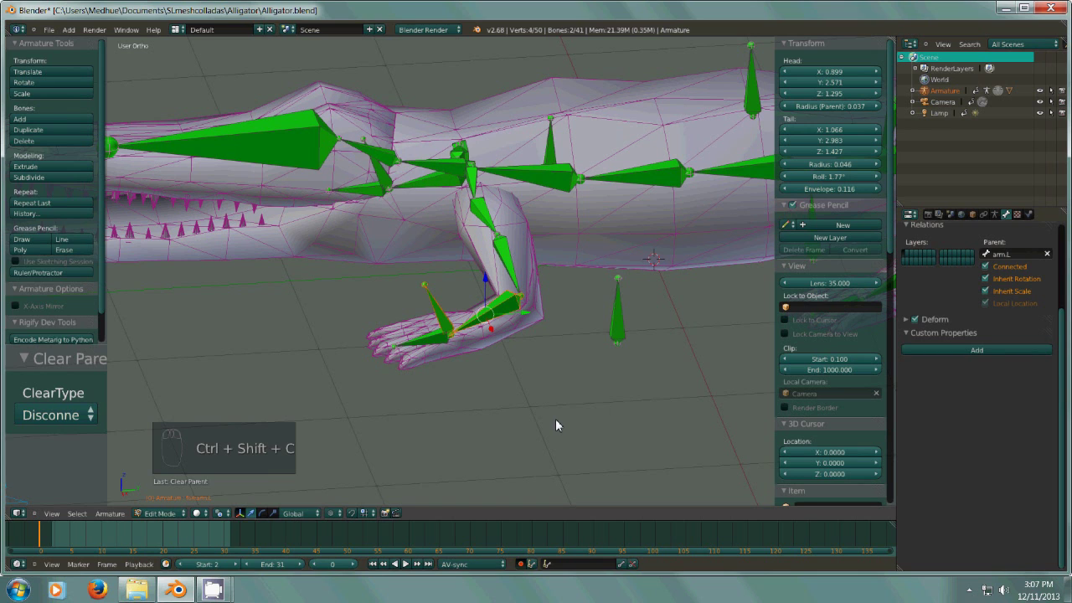
# - In Pose Mode, add an Inverse Kinematics constraint to forearm.L targeting hand IK.L and display its constraint settings
pyautogui.click(159, 513)
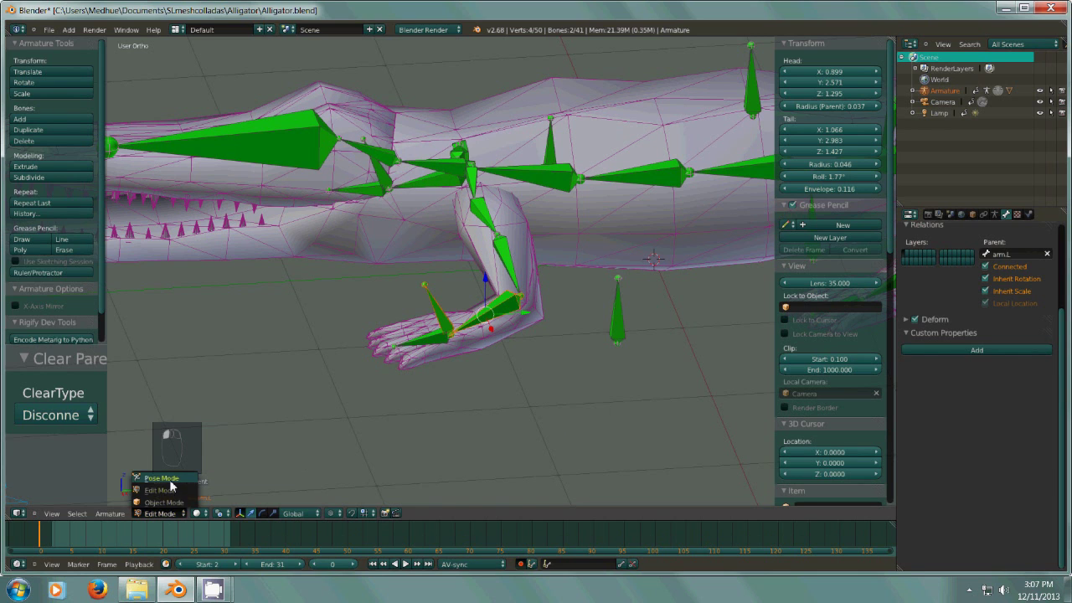
pyautogui.click(163, 479)
pyautogui.rightClick(440, 314)
pyautogui.keyDown('shift'); pyautogui.rightClick(500, 314); pyautogui.keyUp('shift')
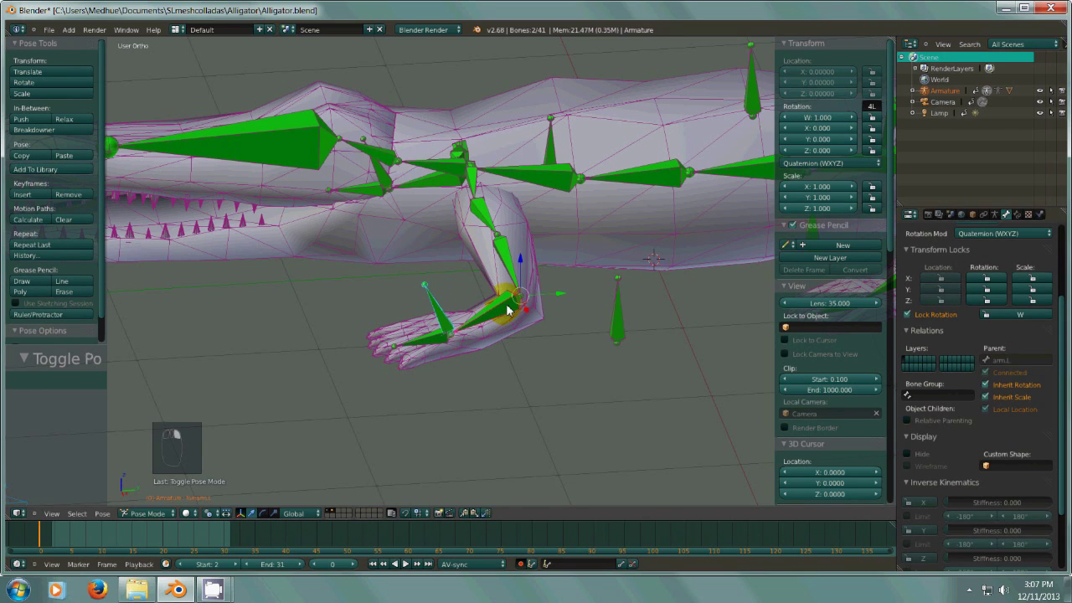
pyautogui.hotkey('ctrl', 'shift', 'c')
pyautogui.click(505, 378)
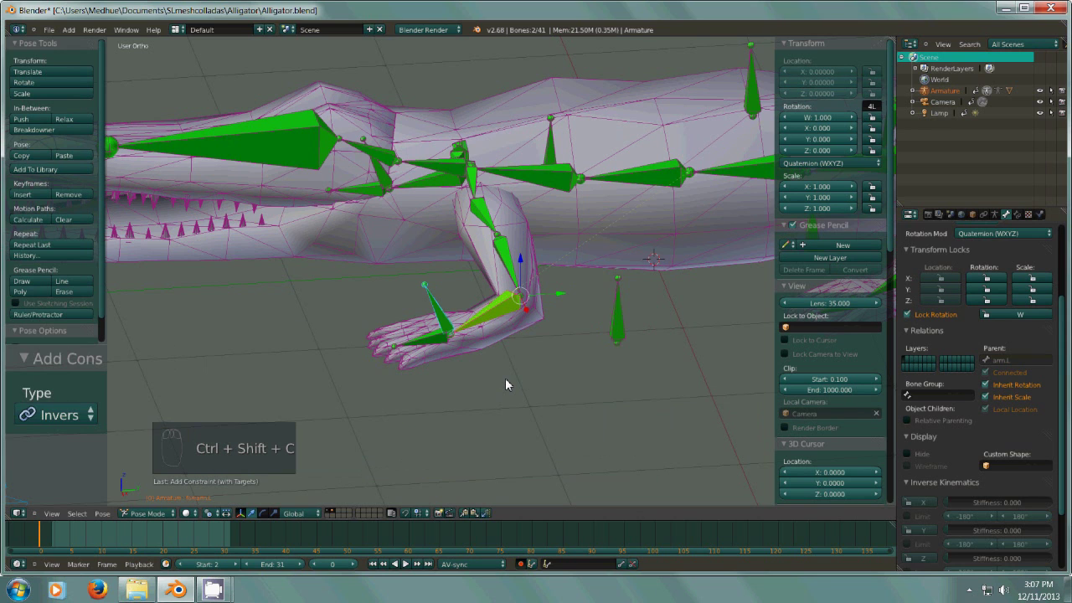
pyautogui.click(1017, 214)
pyautogui.rightClick(491, 327)
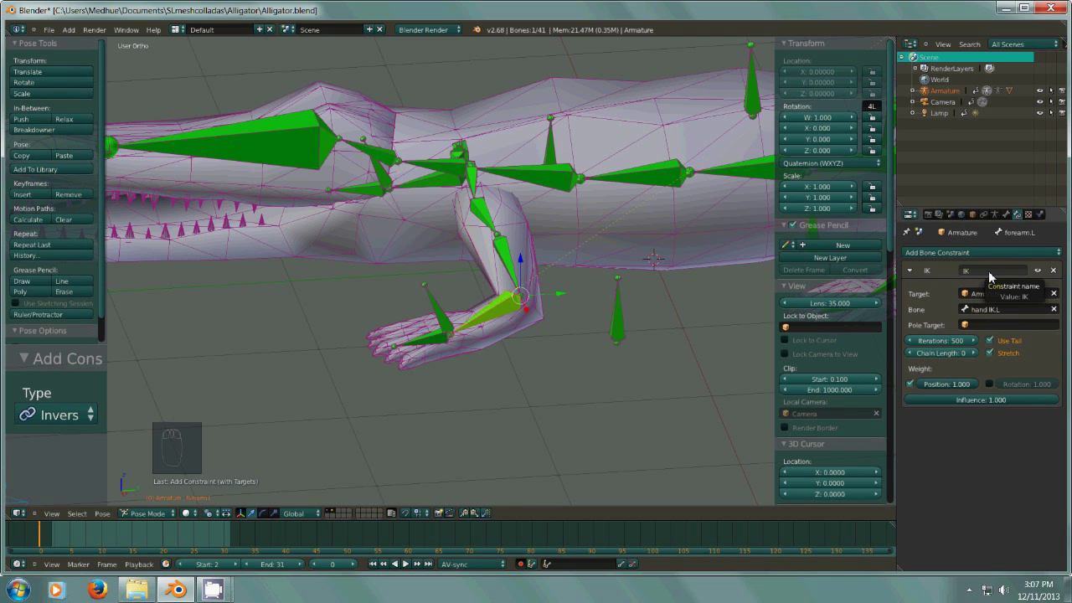
# - Check the left arm bones up to the clavicle and set the forearm.L IK chain length to 4
pyautogui.moveTo(529, 445); pyautogui.dragTo(691, 375, button='middle')
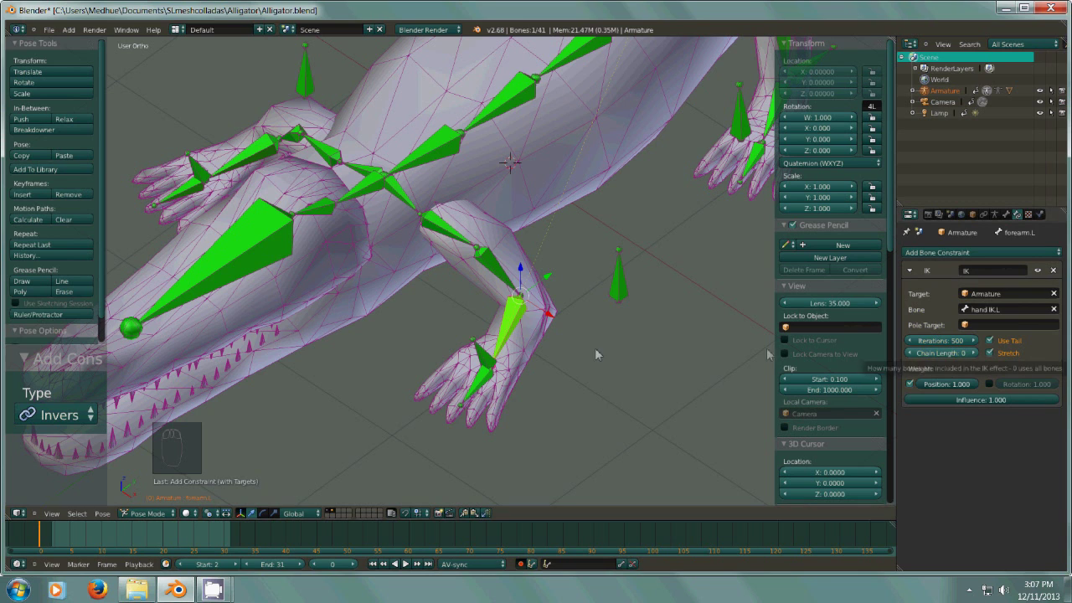
pyautogui.rightClick(494, 275)
pyautogui.rightClick(402, 202)
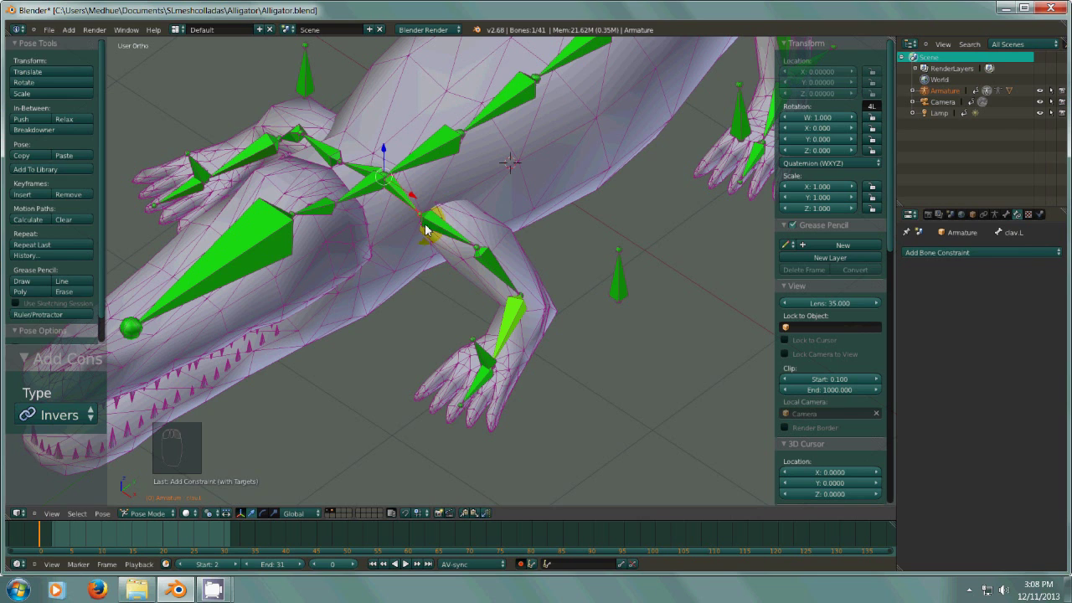
pyautogui.rightClick(508, 323)
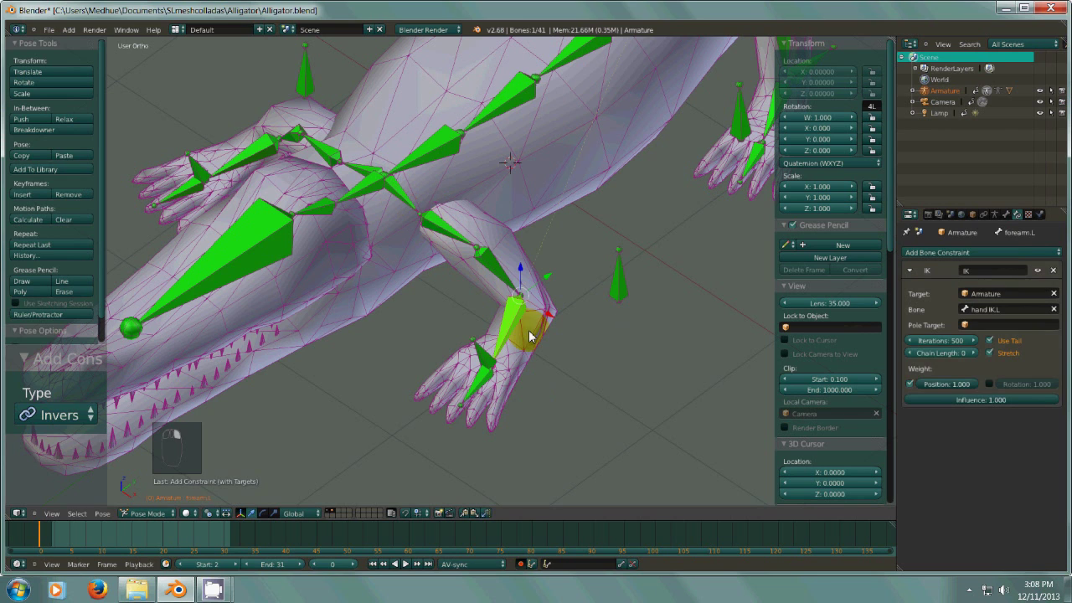
pyautogui.click(972, 353)
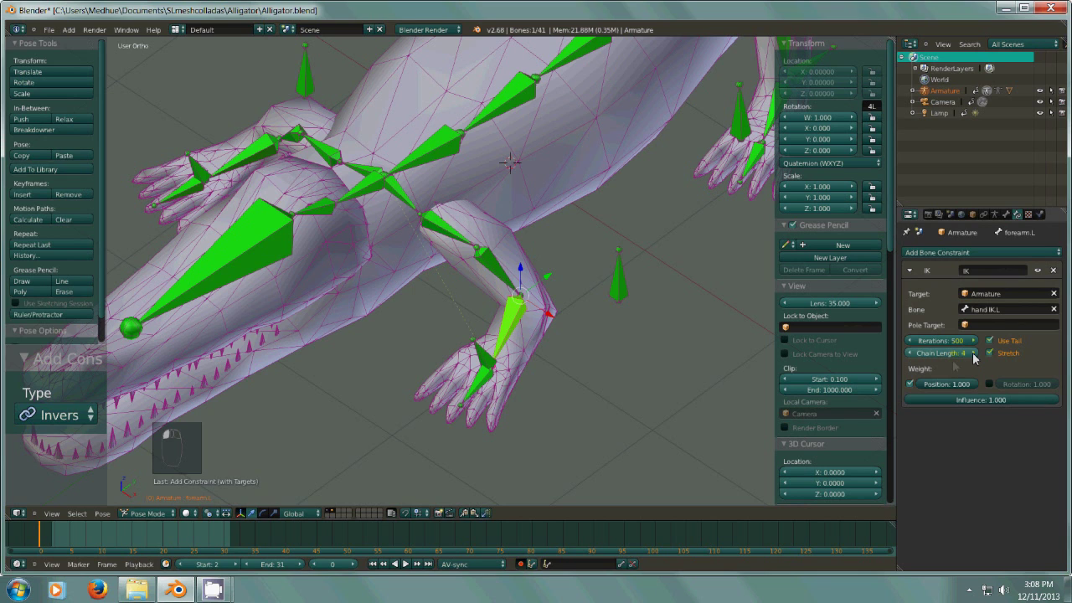
pyautogui.click(911, 356)
pyautogui.click(972, 353)
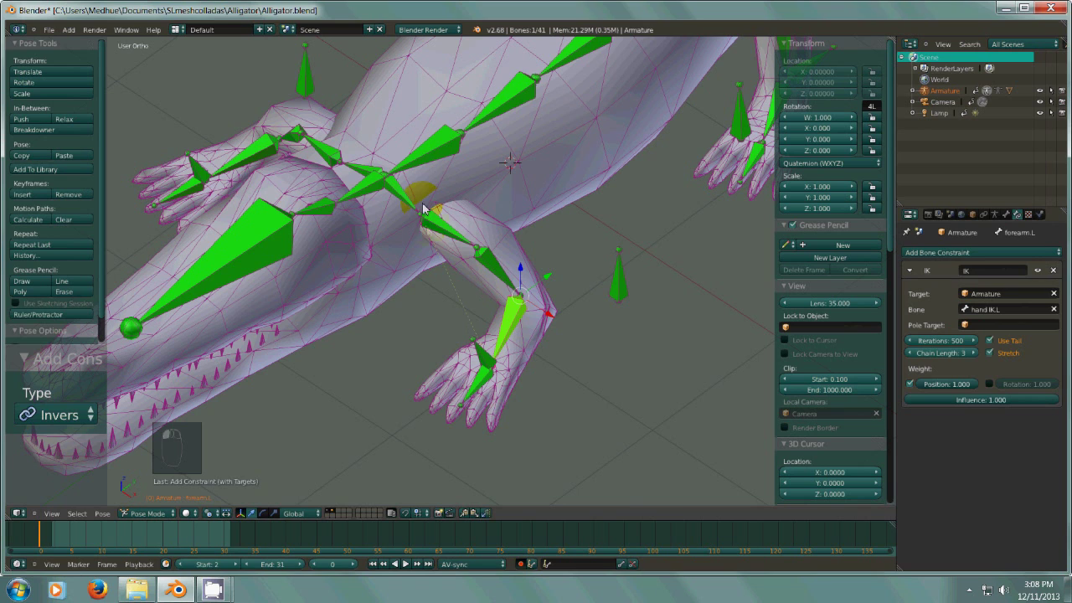
pyautogui.click(973, 352)
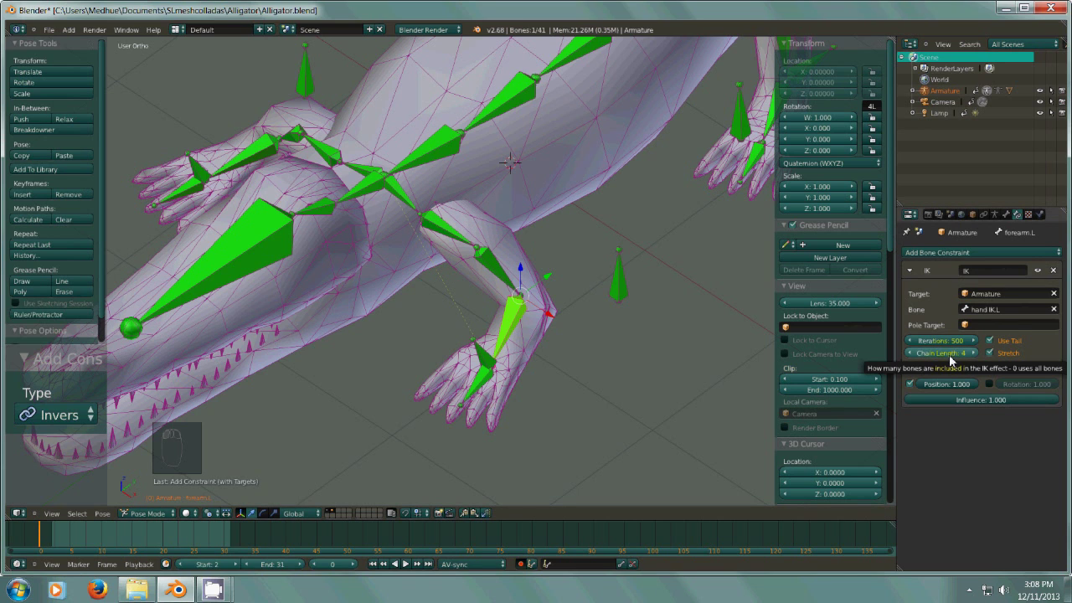
# - Set the pole target of the forearm.L IK constraint to the Armature's elbow IK.L bone
pyautogui.moveTo(617, 383); pyautogui.dragTo(730, 349, button='middle')
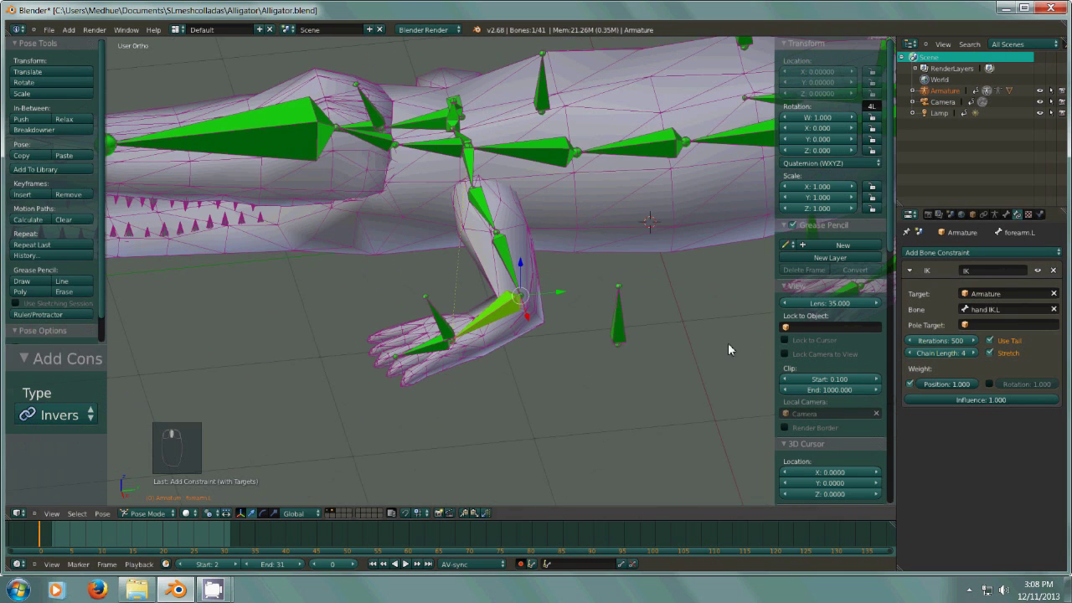
pyautogui.click(980, 325)
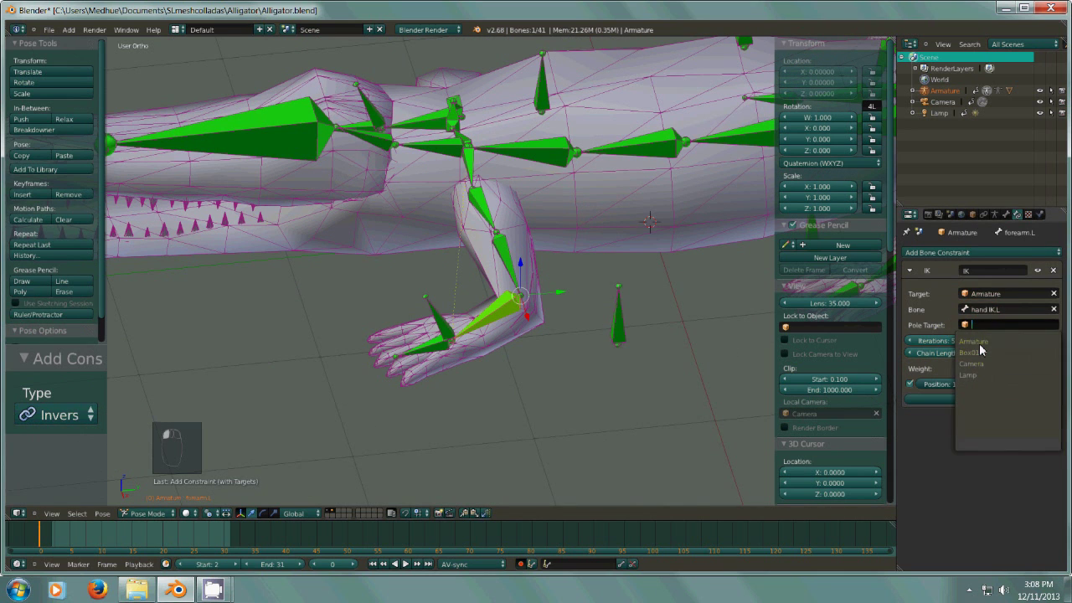
pyautogui.click(979, 343)
pyautogui.click(980, 339)
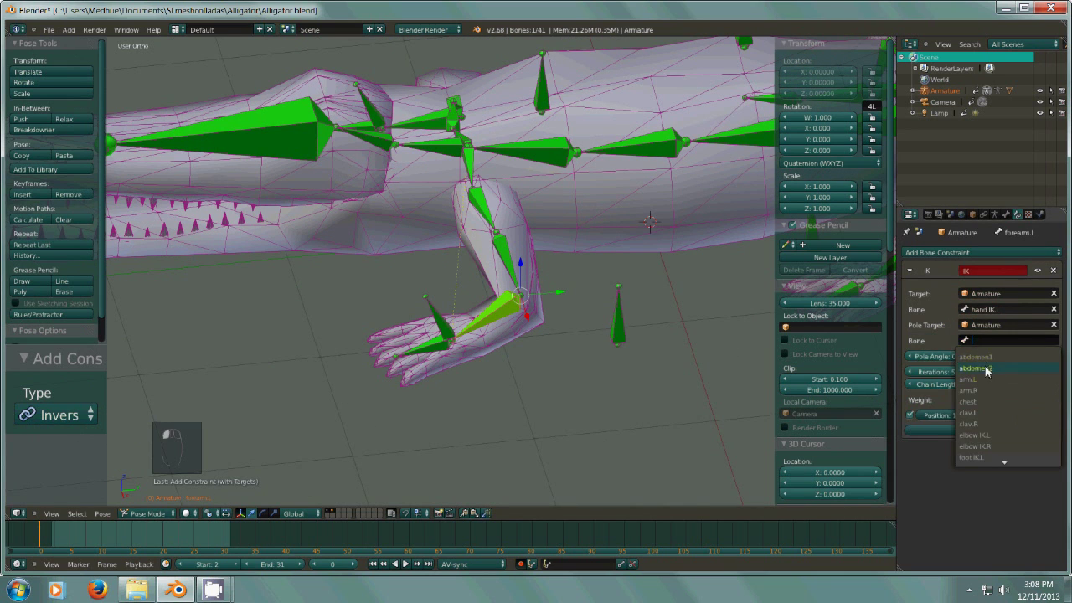
pyautogui.click(995, 436)
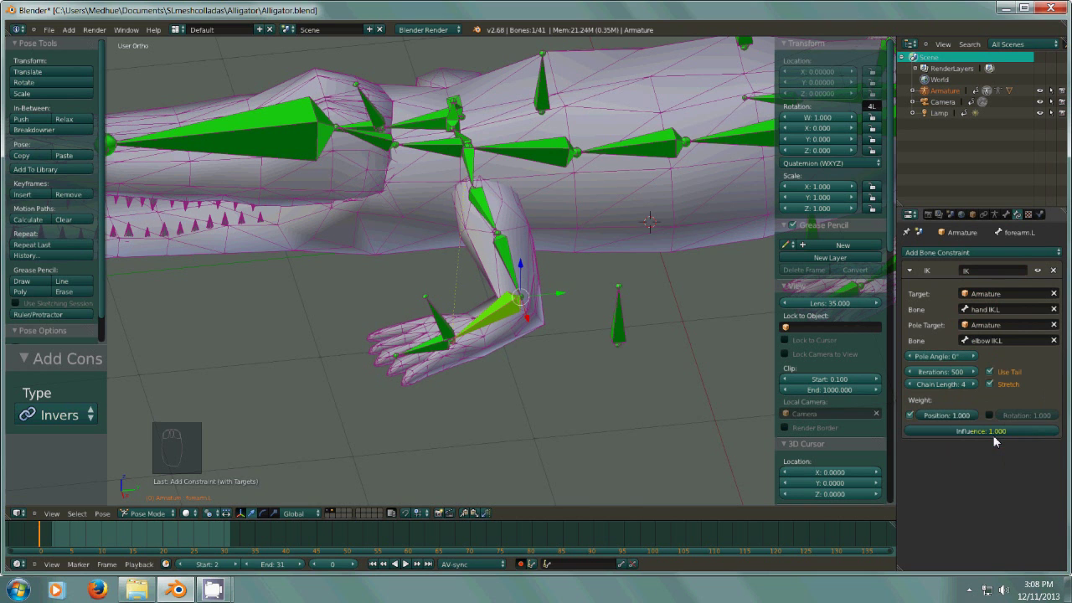
# - Alternate between Edit Mode and Pose Mode to compare the left arm's rest position with its IK pose
pyautogui.moveTo(525, 374)
pyautogui.mouseDown(button='middle')
pyautogui.moveTo(532, 388)
pyautogui.moveTo(537, 360)
pyautogui.moveTo(578, 369)
pyautogui.moveTo(525, 368)
pyautogui.mouseUp(button='middle')
pyautogui.rightClick(509, 215)
pyautogui.rightClick(464, 321)
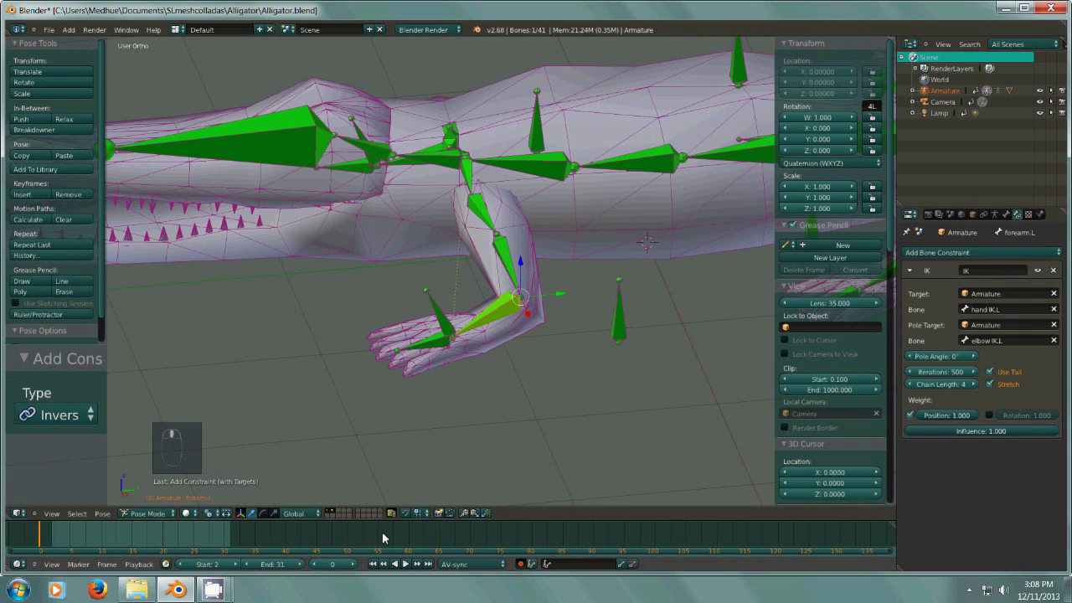
pyautogui.click(147, 513)
pyautogui.click(146, 495)
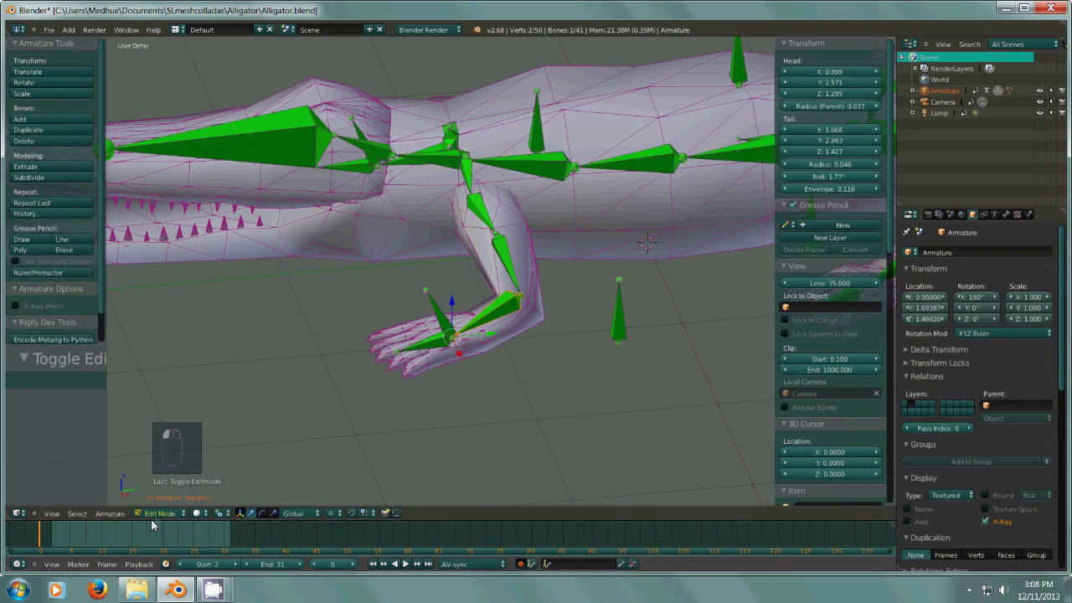
pyautogui.click(158, 512)
pyautogui.click(159, 521)
pyautogui.click(160, 514)
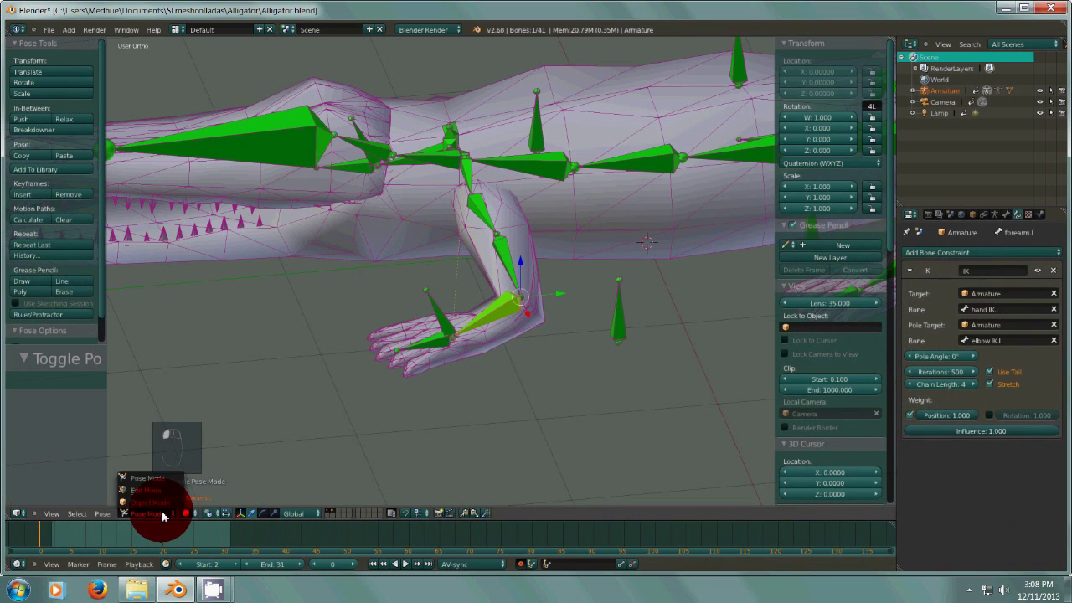
pyautogui.click(154, 492)
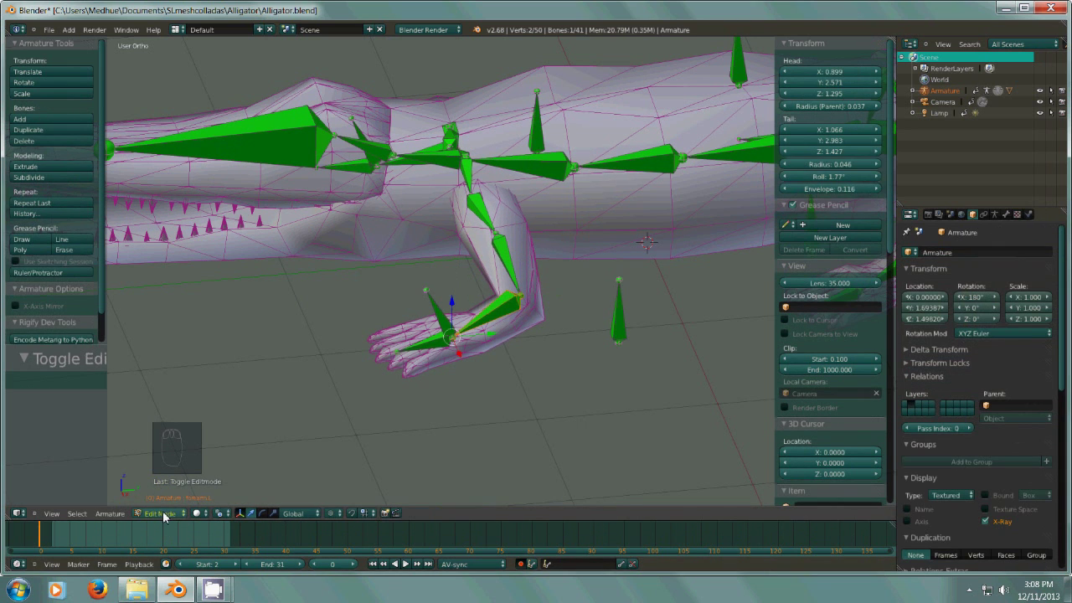
pyautogui.click(164, 513)
pyautogui.click(163, 479)
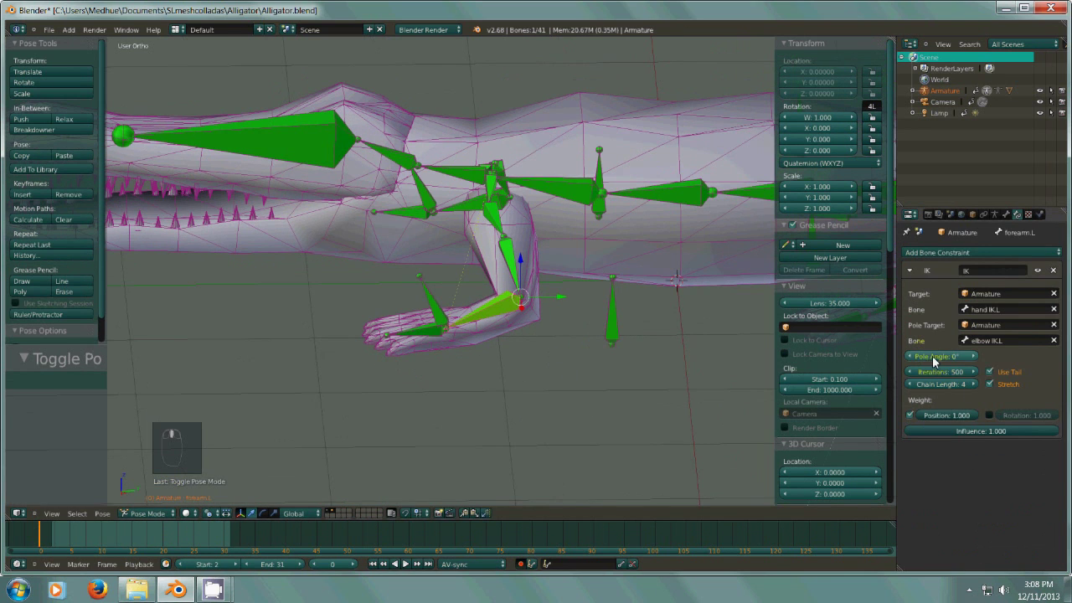
# - Set the pole angle of the forearm.L IK constraint to 3° and compare the left arm's pose with its Edit Mode rest position
pyautogui.click(973, 357)
pyautogui.click(973, 357)
pyautogui.click(973, 357)
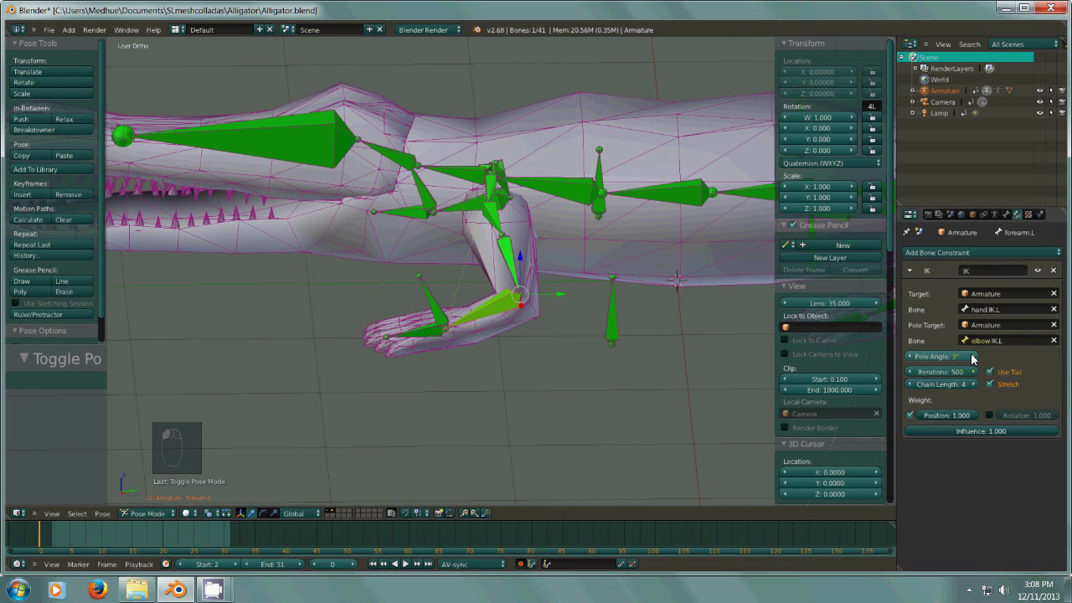
pyautogui.click(154, 513)
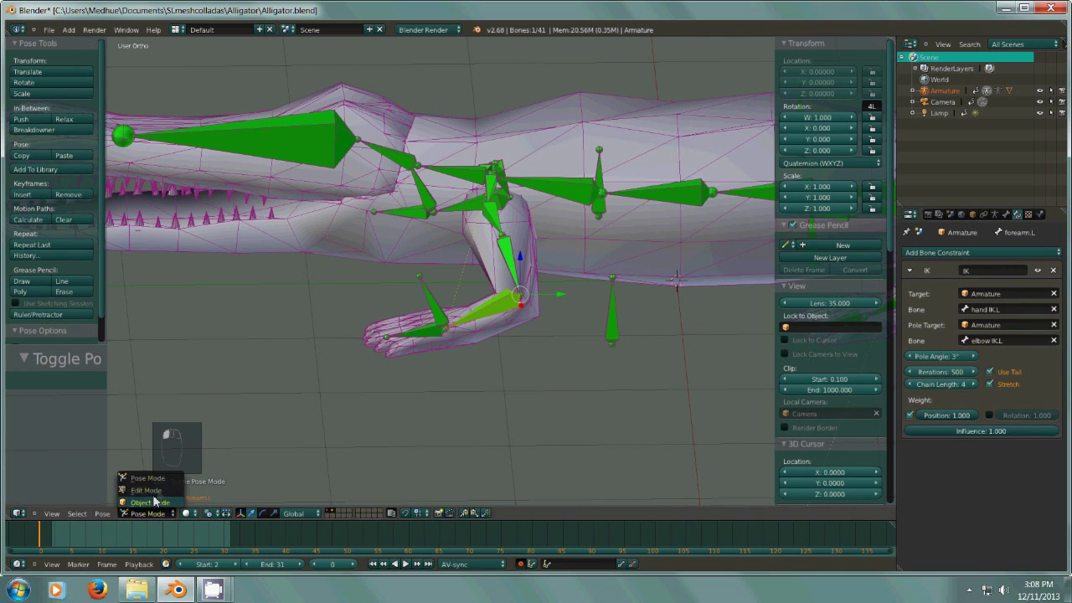
pyautogui.click(157, 494)
pyautogui.click(159, 513)
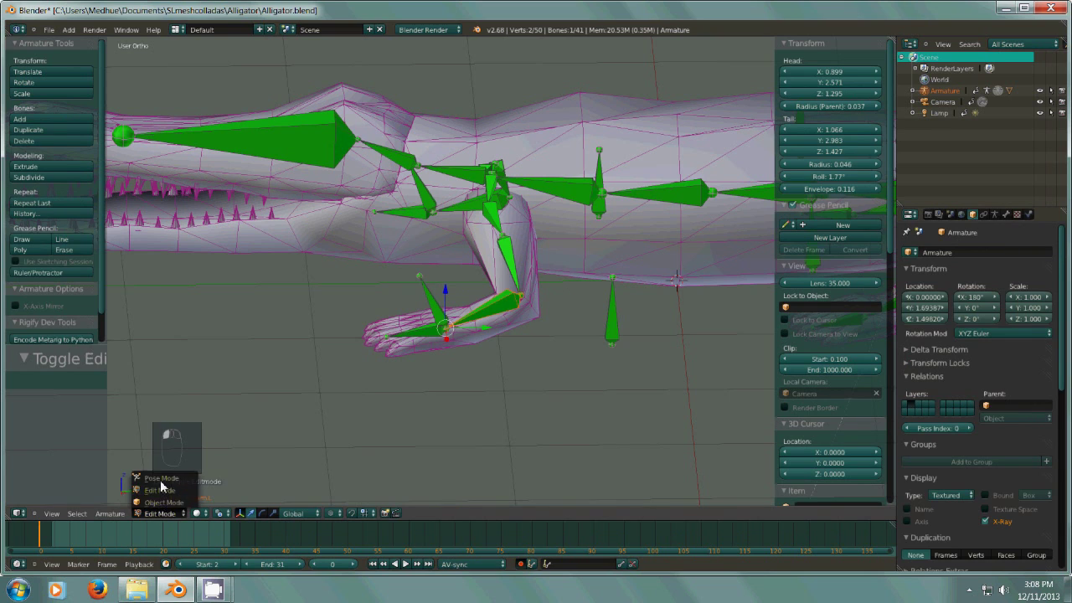
pyautogui.click(159, 486)
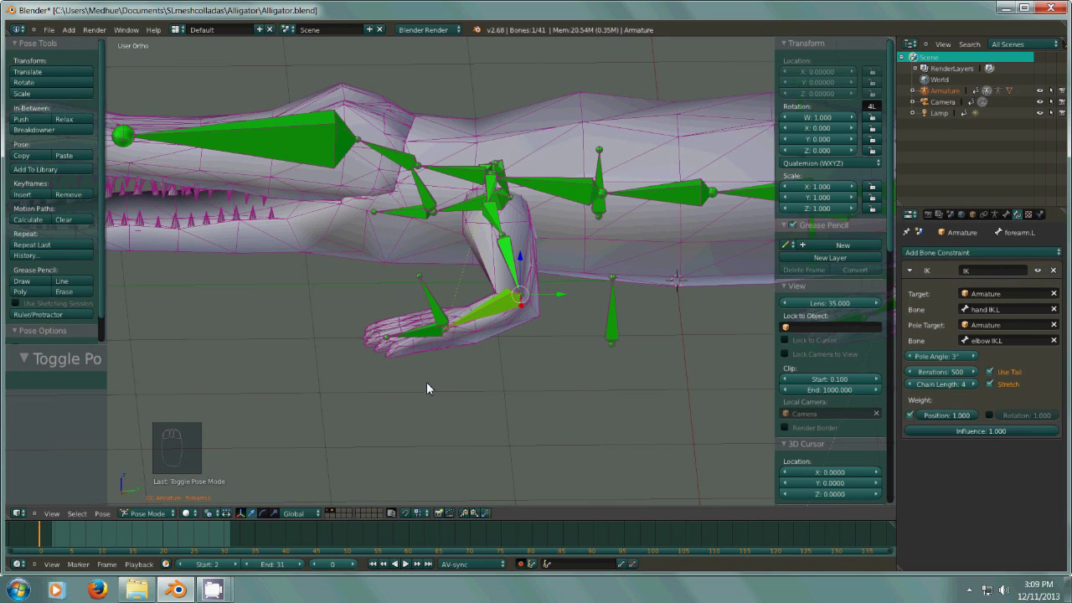
# - In the right side view, test the left arm's IK by moving the hand IK.L bone around, and cancel the move
pyautogui.press('KP_3')
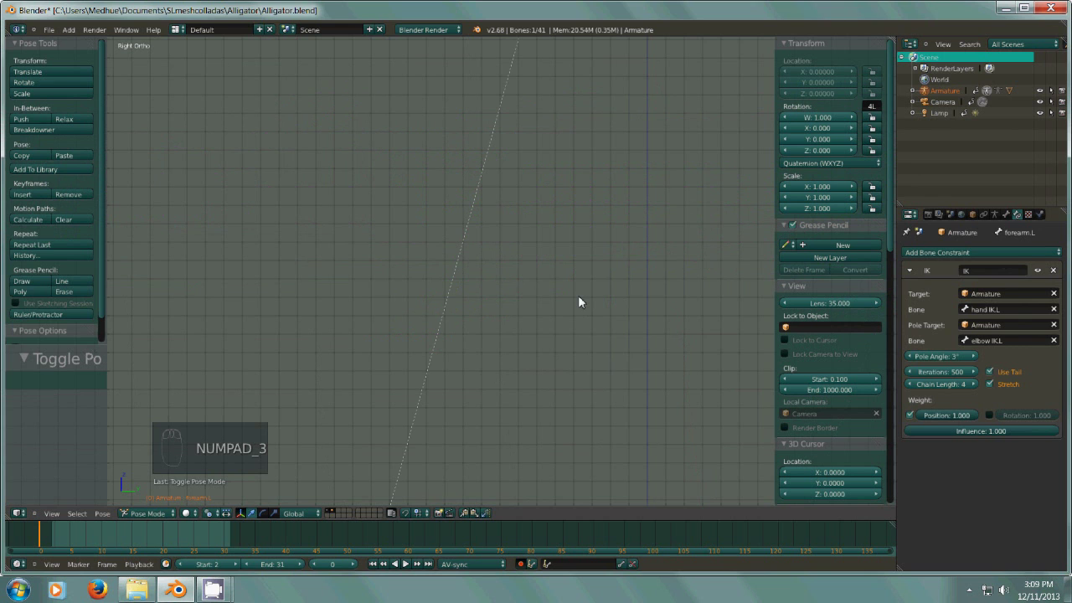
pyautogui.press('KP_Subtract')
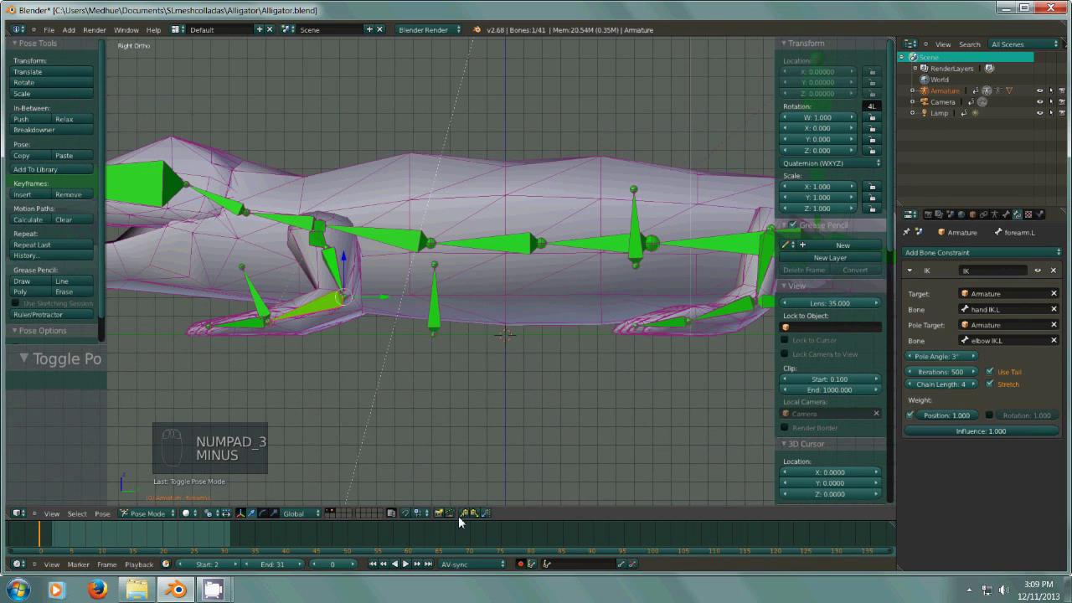
pyautogui.press('KP_Subtract')
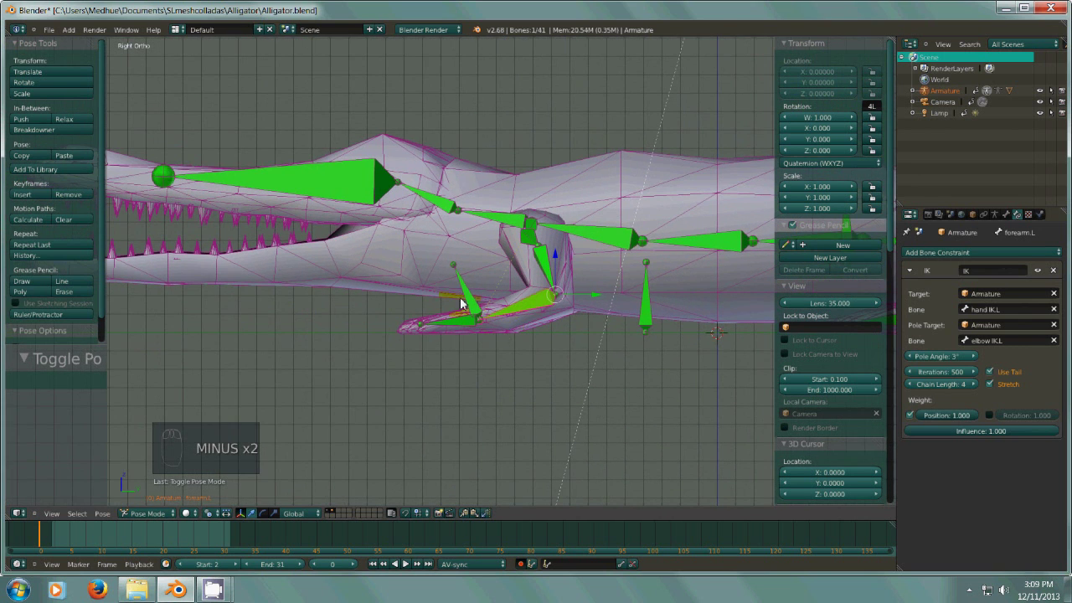
pyautogui.rightClick(467, 300)
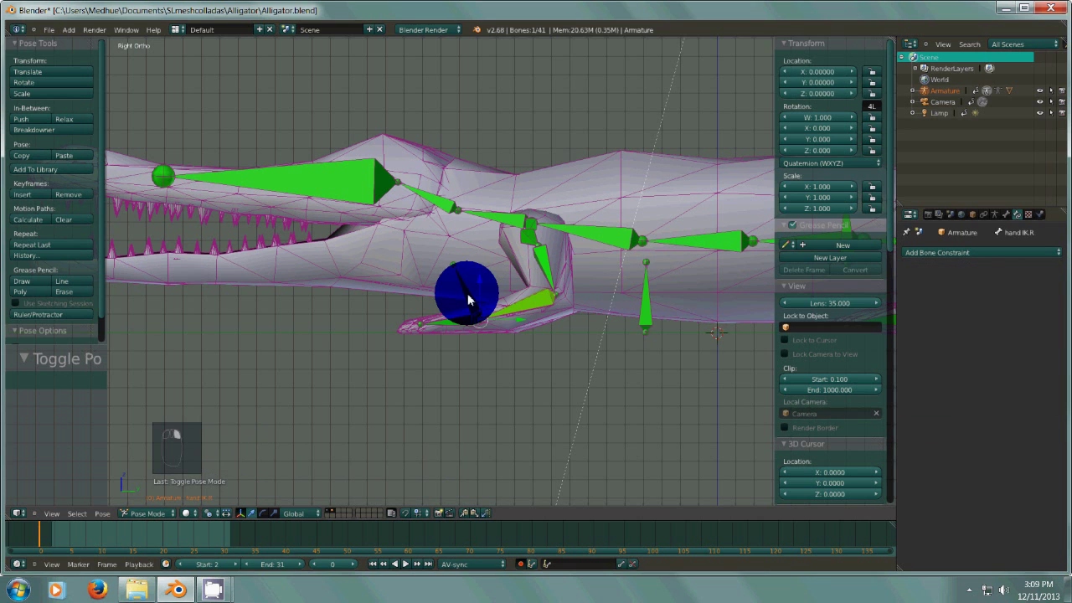
pyautogui.press('g')
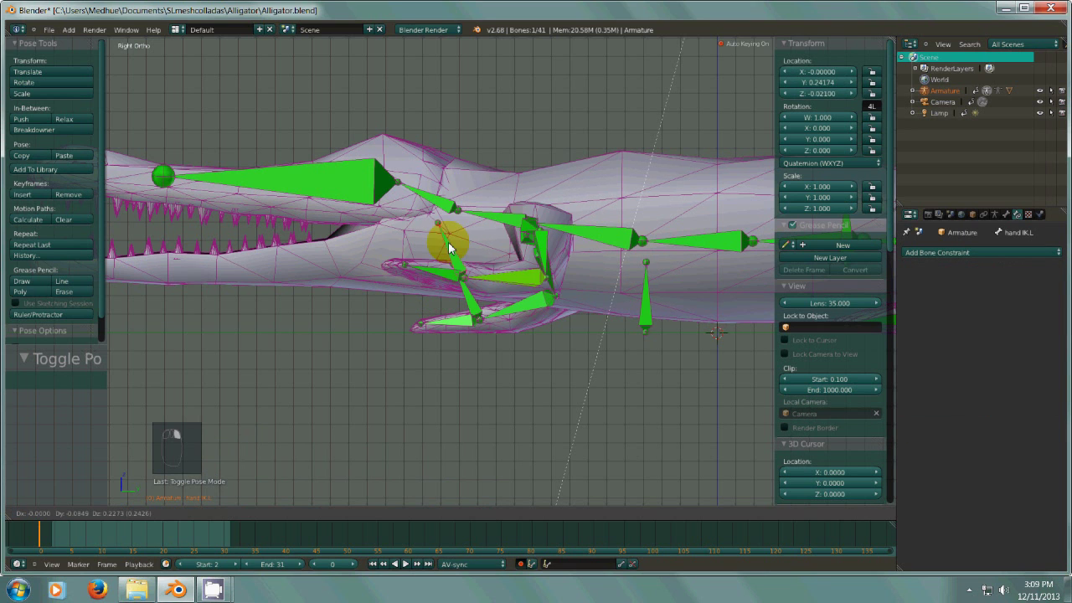
pyautogui.click(471, 239)
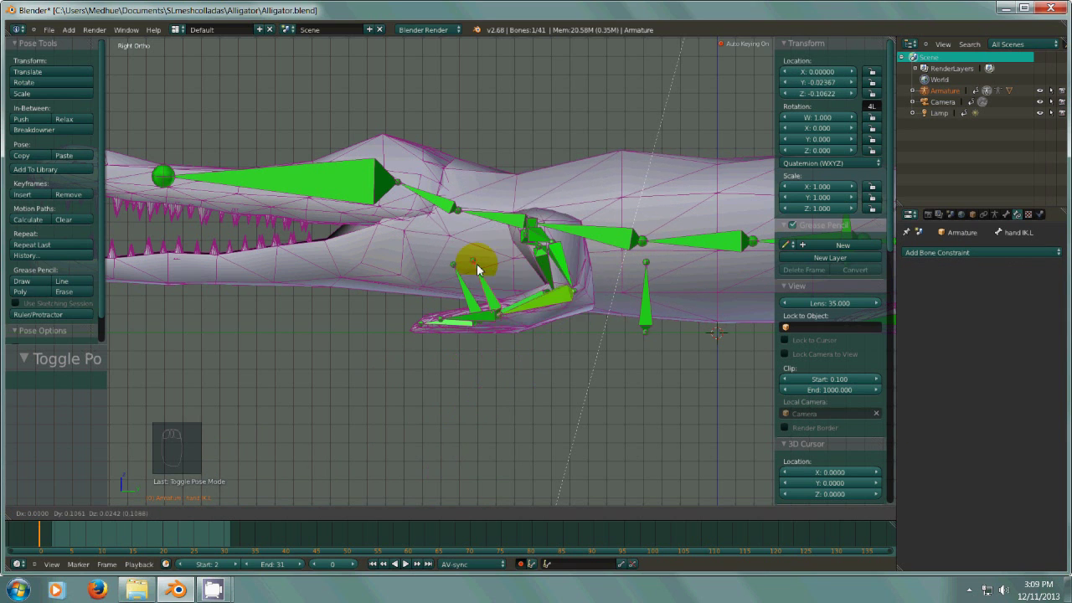
pyautogui.rightClick(471, 238)
# - Add an Inverse Kinematics constraint to forearm.R targeting the hand IK.R bone
pyautogui.moveTo(500, 244); pyautogui.dragTo(775, 305, button='middle')
pyautogui.press('-')
pyautogui.moveTo(565, 335); pyautogui.dragTo(731, 321, button='middle')
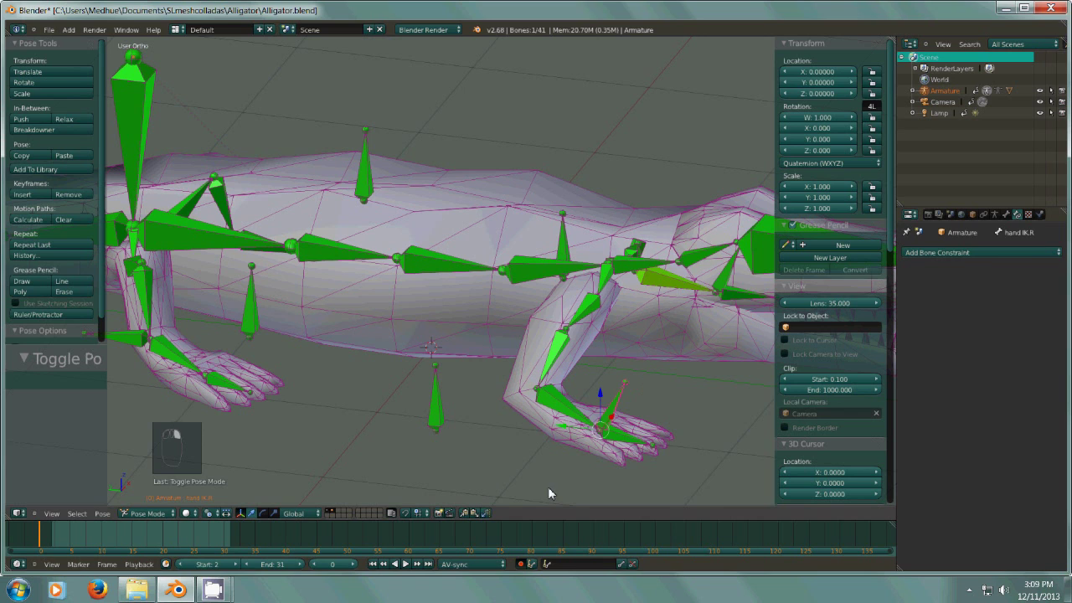
pyautogui.rightClick(564, 413)
pyautogui.keyDown('shift'); pyautogui.rightClick(563, 413); pyautogui.keyUp('shift')
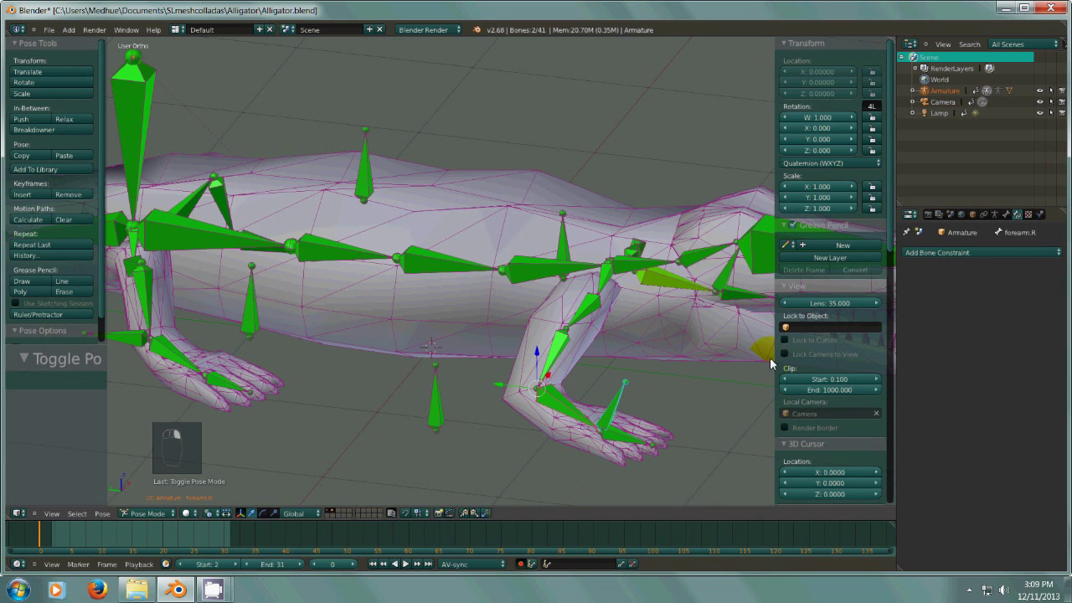
pyautogui.rightClick(612, 417)
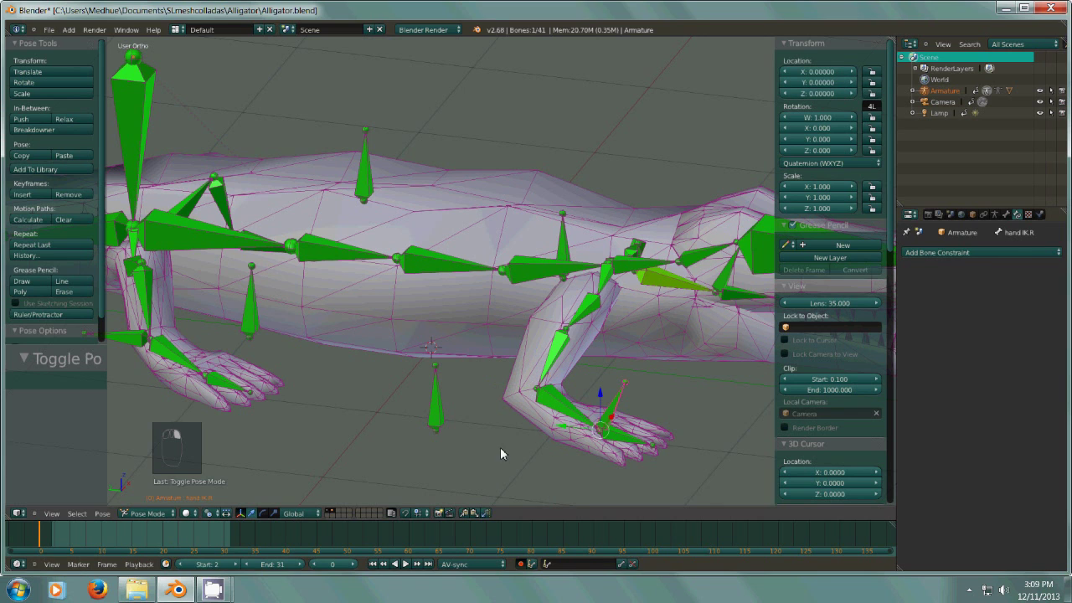
pyautogui.keyDown('shift'); pyautogui.rightClick(564, 413); pyautogui.keyUp('shift')
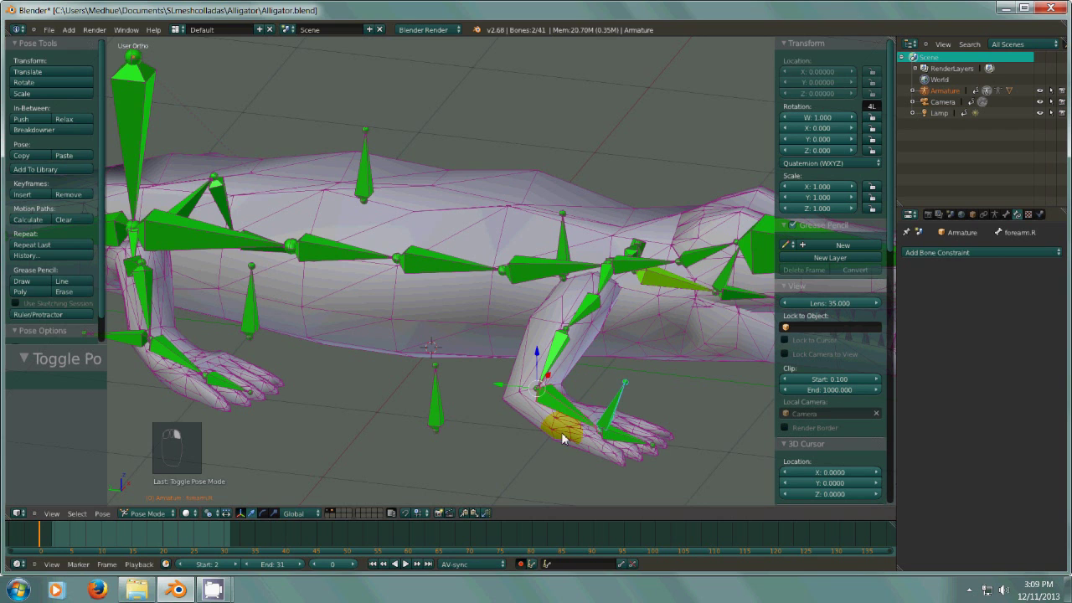
pyautogui.moveTo(598, 444); pyautogui.dragTo(400, 452, button='middle')
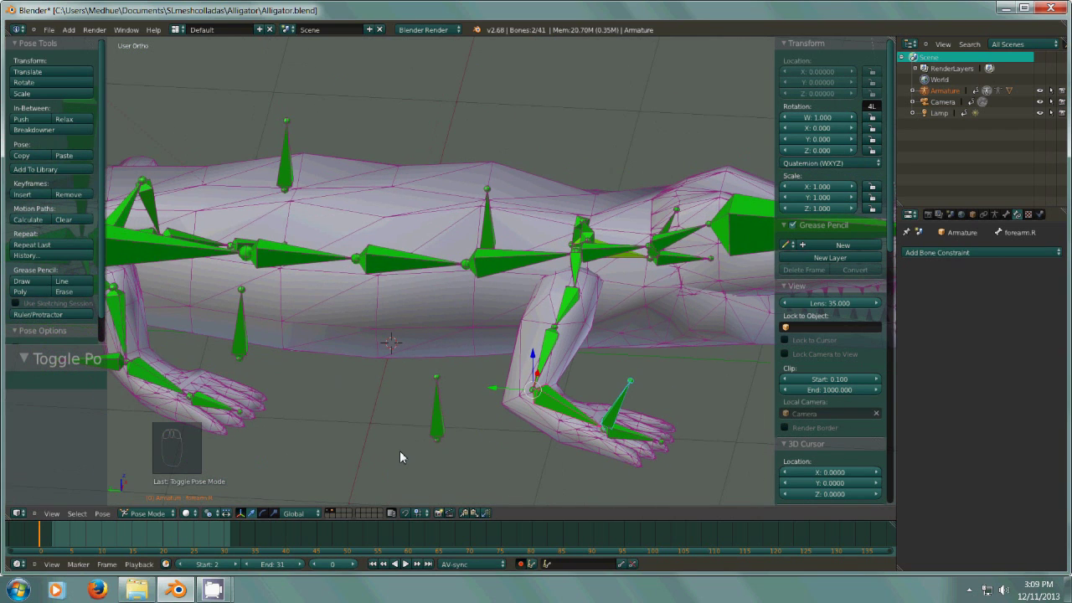
pyautogui.hotkey('ctrl', 'shift', 'c')
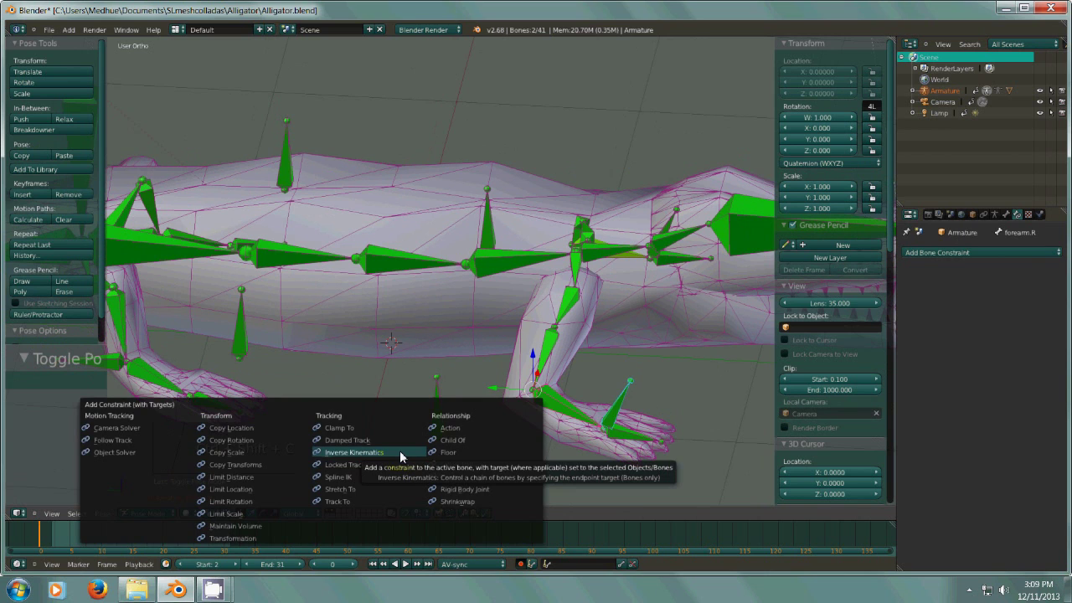
pyautogui.click(400, 451)
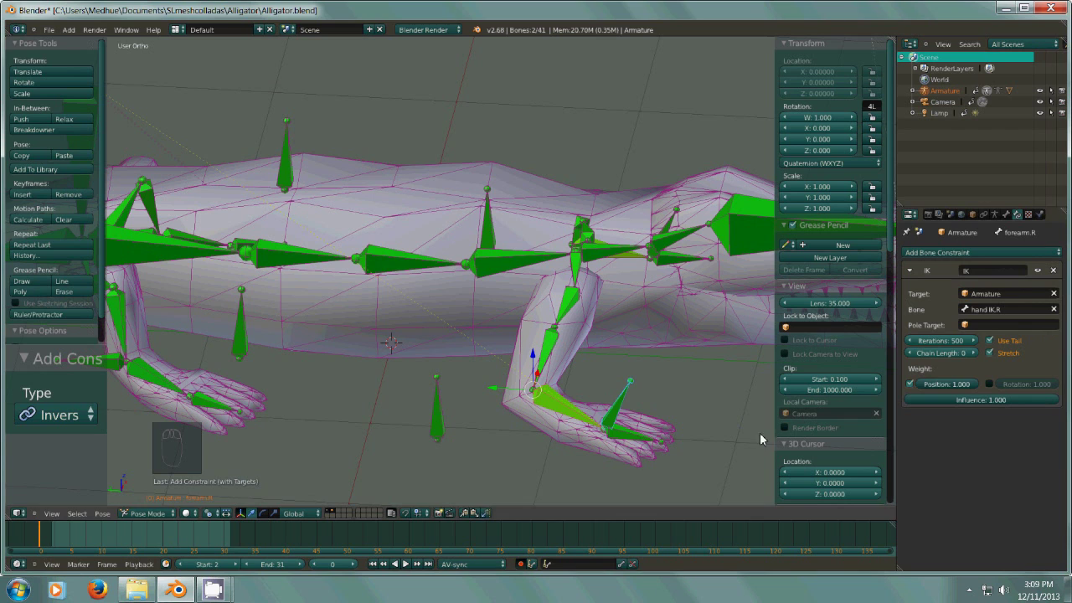
# - Set the forearm.R IK chain length to 4 and its pole target to the Armature's elbow IK.R bone
pyautogui.click(972, 356)
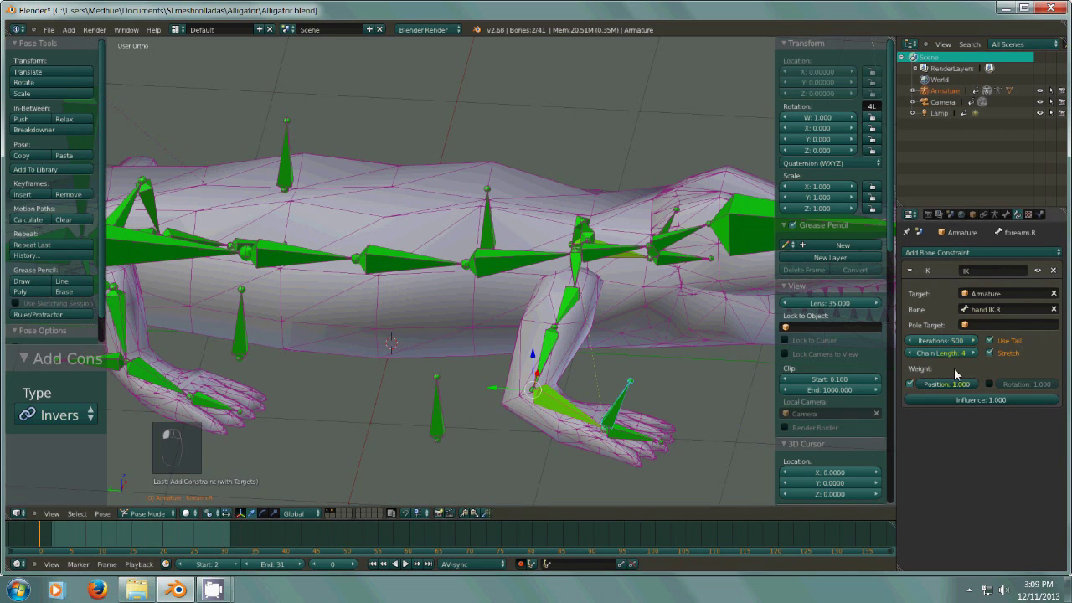
pyautogui.click(979, 326)
pyautogui.click(977, 343)
pyautogui.click(978, 341)
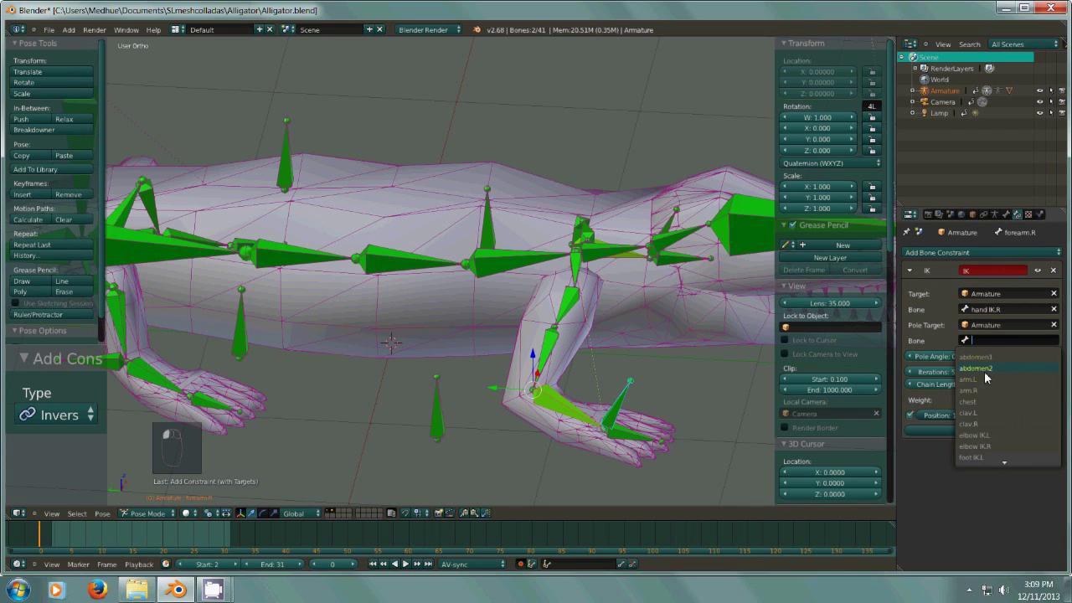
pyautogui.click(986, 447)
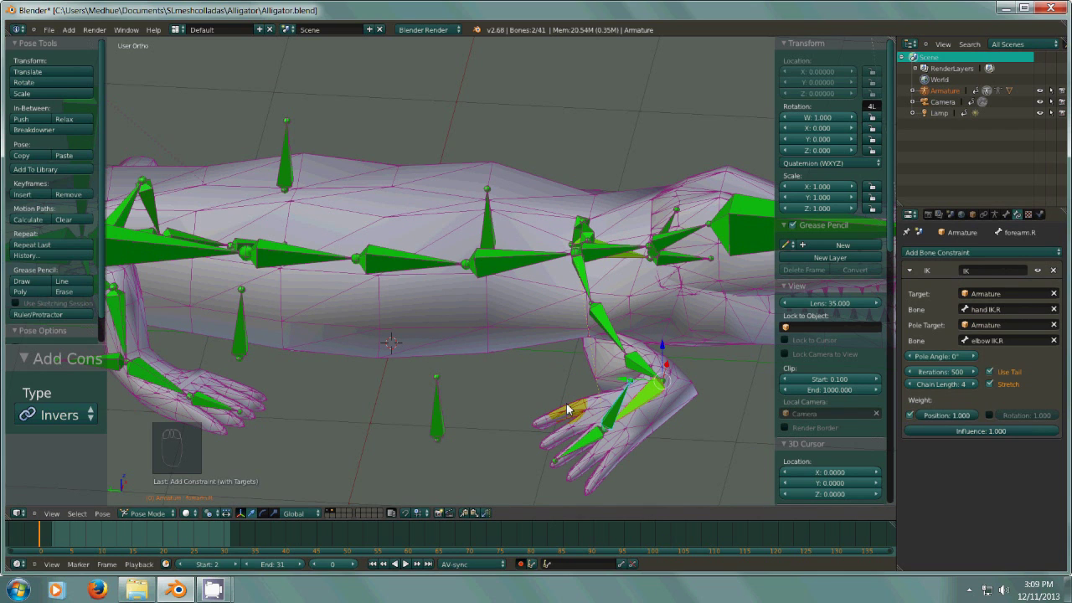
# - Set the pole angle of the forearm.R IK constraint to 180° and compare the arm's pose with its Edit Mode rest position
pyautogui.click(974, 358)
pyautogui.click(974, 358)
pyautogui.moveTo(968, 359); pyautogui.dragTo(1071, 376)
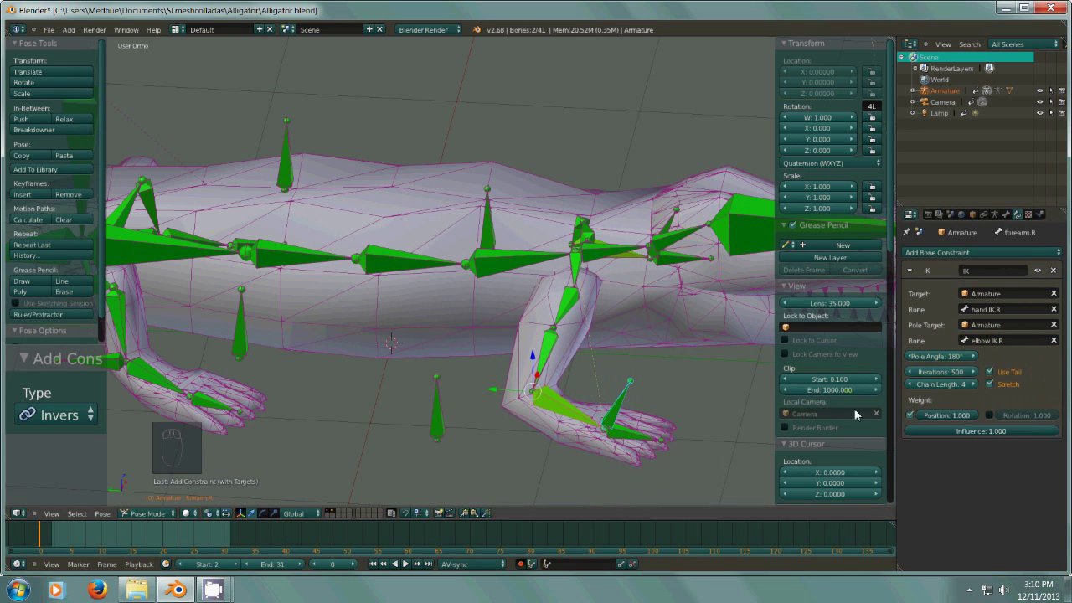
pyautogui.click(147, 512)
pyautogui.click(159, 495)
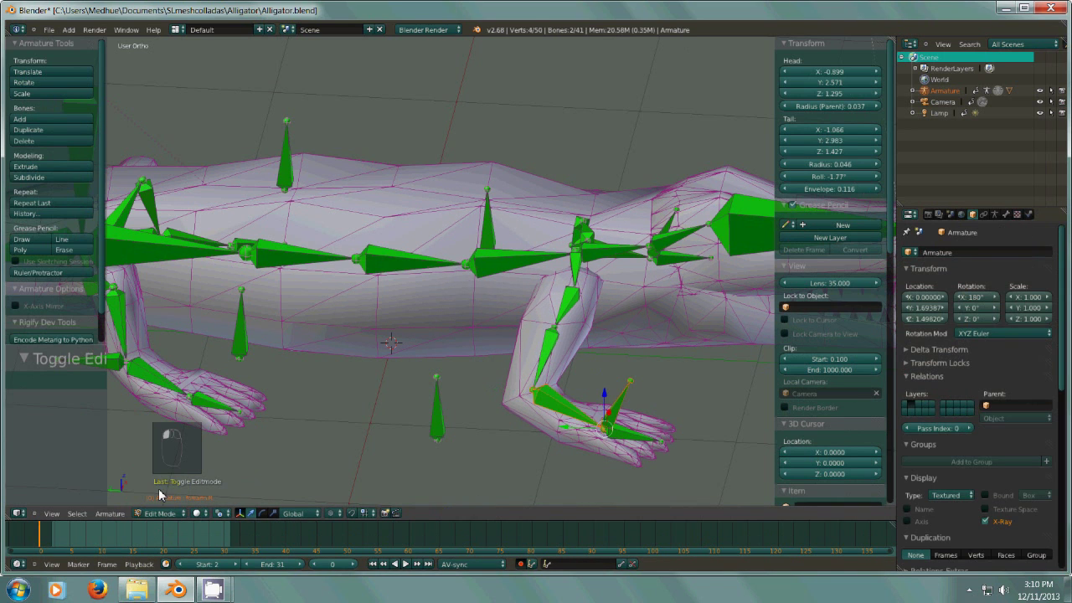
pyautogui.click(154, 513)
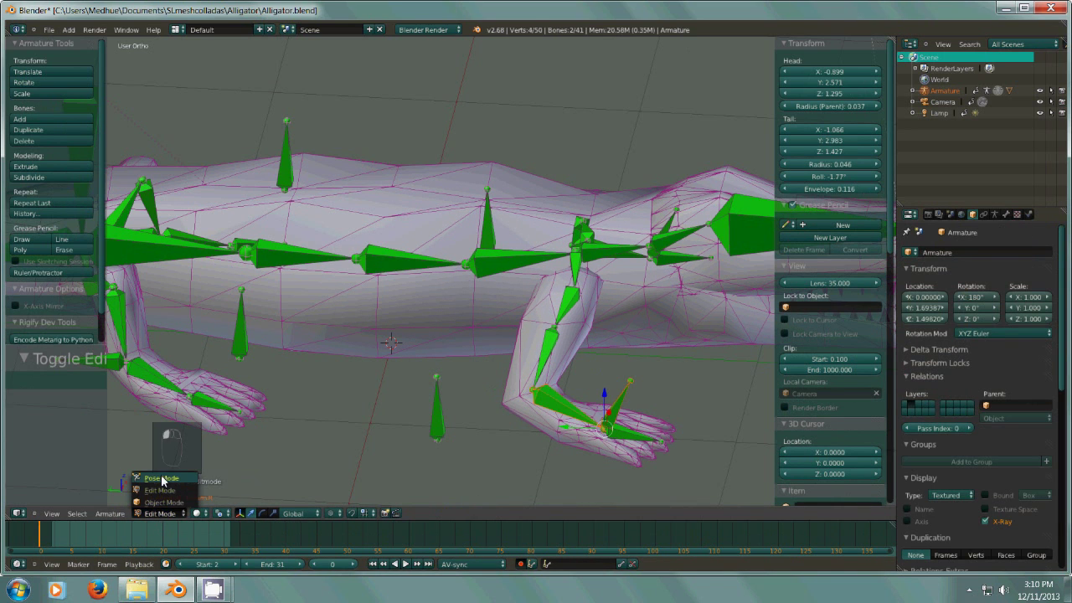
pyautogui.click(164, 480)
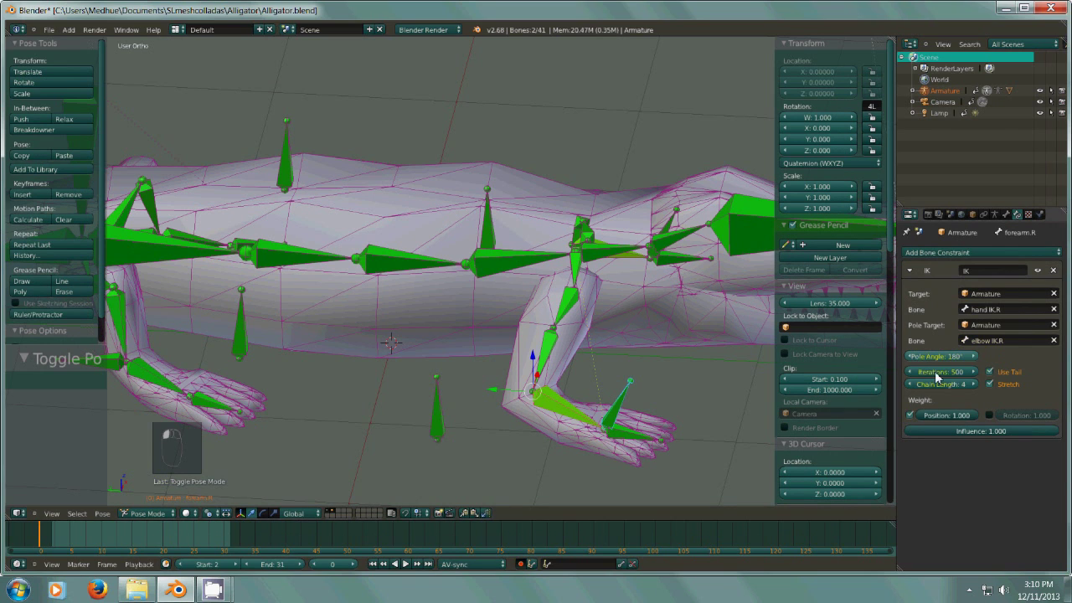
# - Reduce the forearm.R IK pole angle to 178° and check the right arm again in Edit Mode and Pose Mode
pyautogui.click(911, 357)
pyautogui.click(911, 357)
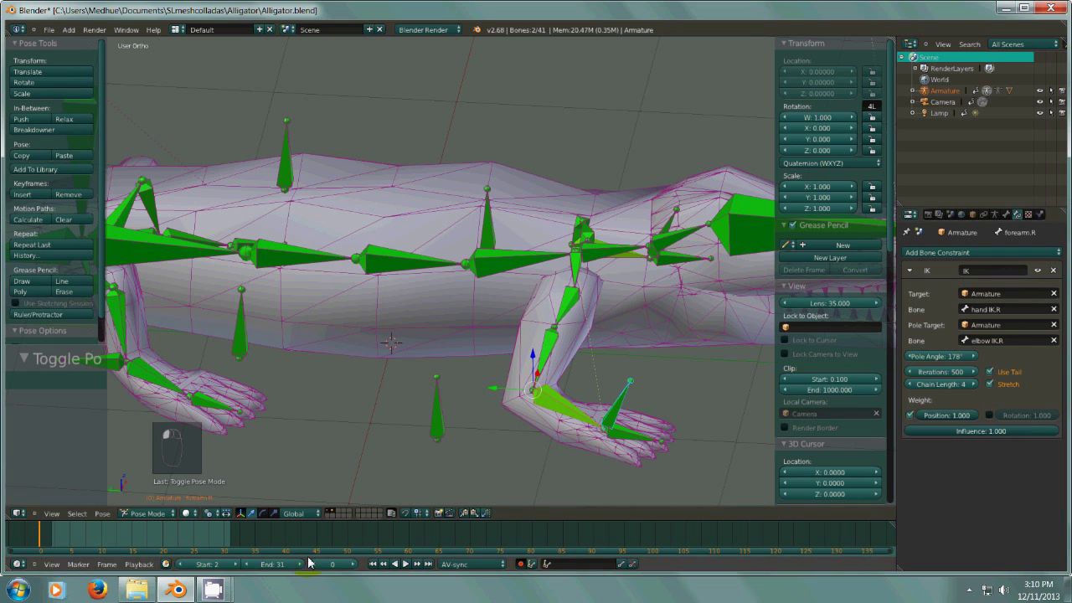
pyautogui.click(146, 512)
pyautogui.click(143, 490)
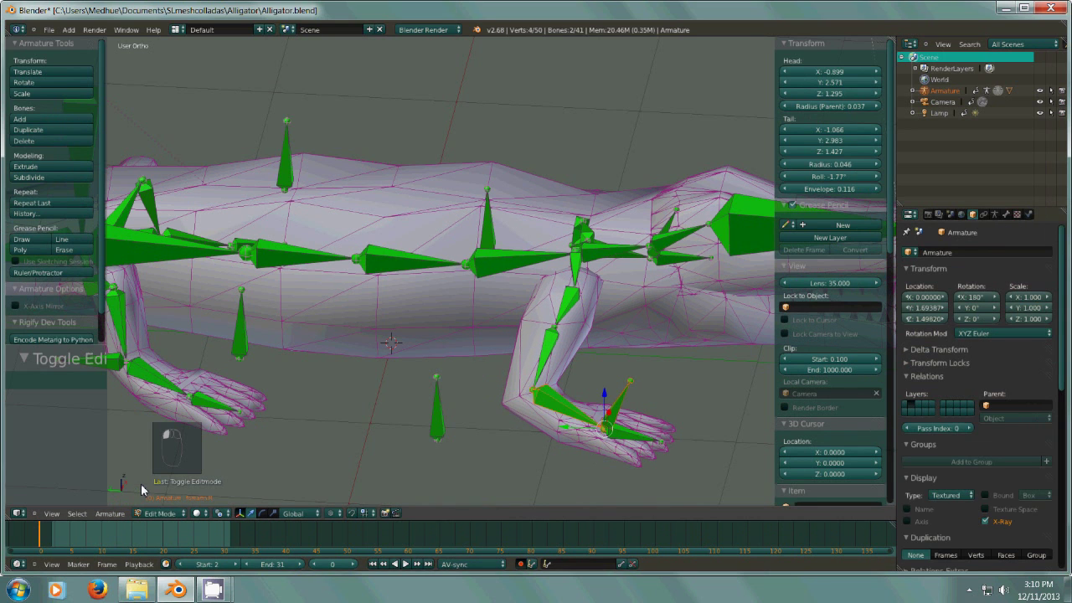
pyautogui.click(171, 512)
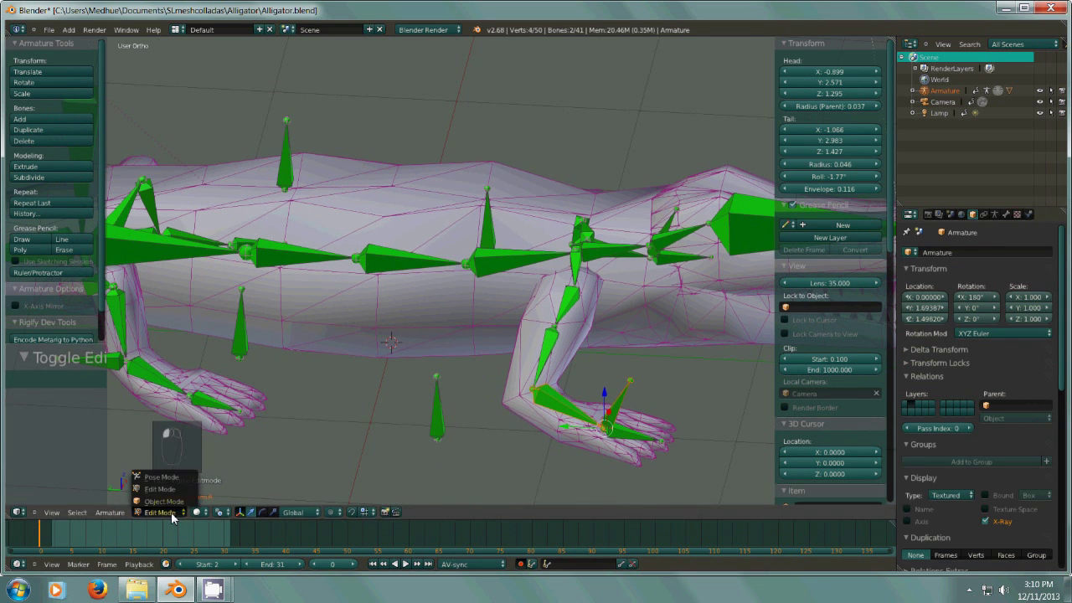
pyautogui.click(174, 478)
# - Test the right arm's IK by moving the hand IK.R bone upward, and cancel the move
pyautogui.moveTo(662, 373); pyautogui.dragTo(687, 352, button='middle')
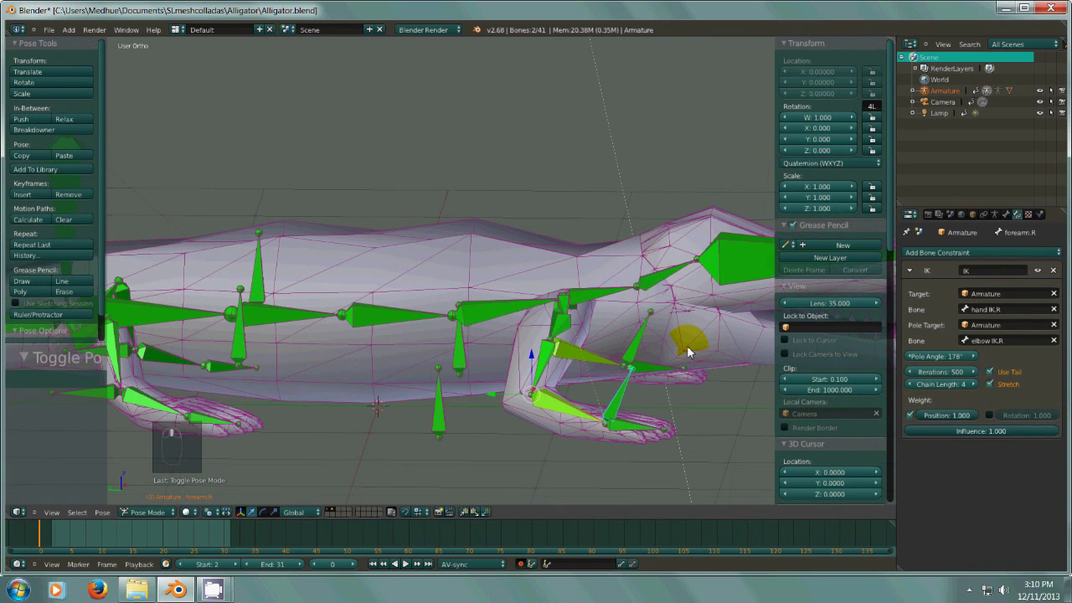
pyautogui.rightClick(618, 409)
pyautogui.moveTo(612, 384); pyautogui.dragTo(607, 352, button='right')
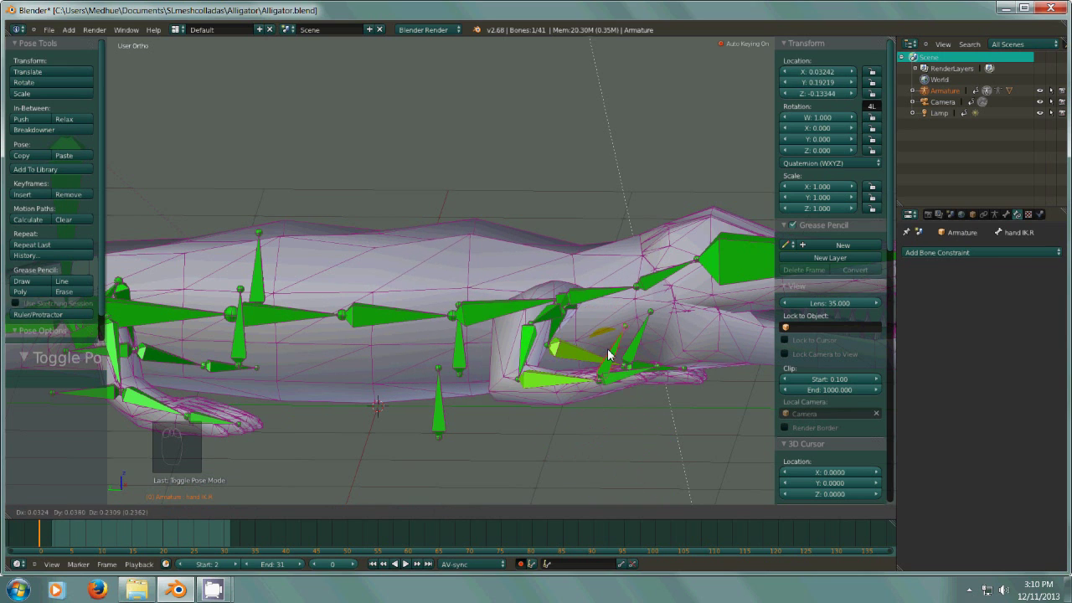
pyautogui.rightClick(607, 360)
# - In Edit Mode, delete the foot IK.R bone and the matching foot IK bone on the opposite rear leg
pyautogui.moveTo(604, 371); pyautogui.dragTo(503, 335, button='middle')
pyautogui.keyDown('shift'); pyautogui.moveTo(503, 335); pyautogui.dragTo(415, 458, button='middle'); pyautogui.keyUp('shift')
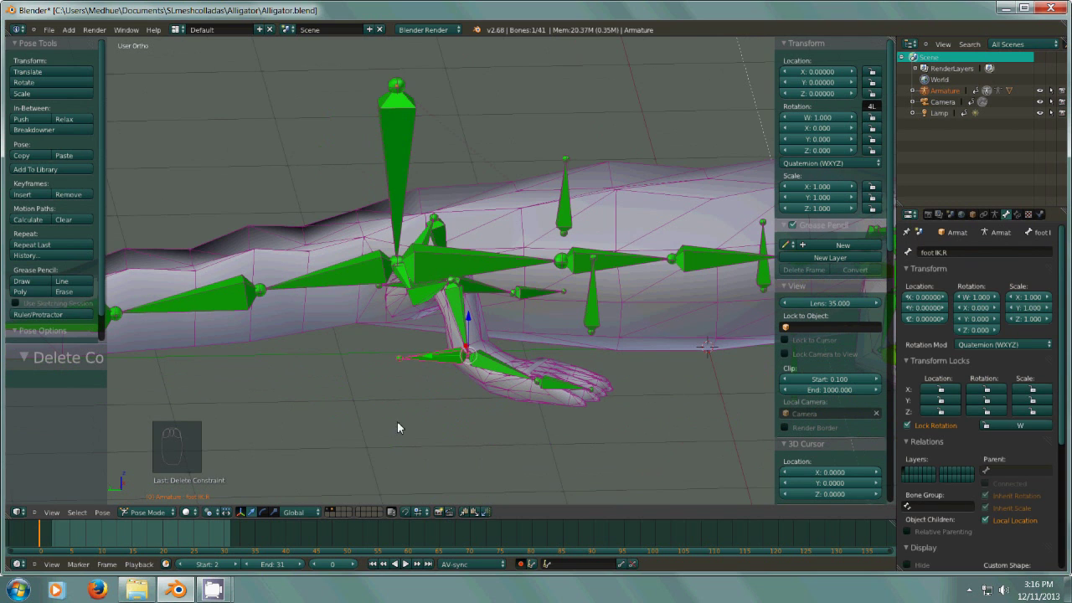
pyautogui.moveTo(450, 407); pyautogui.dragTo(468, 497, button='middle')
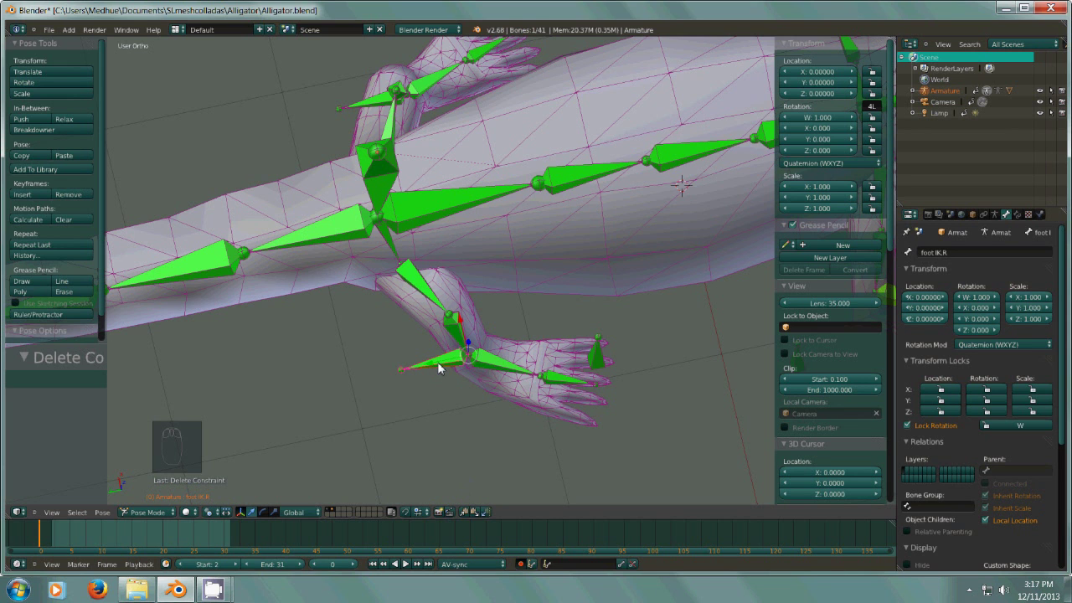
pyautogui.moveTo(452, 411); pyautogui.dragTo(503, 373, button='middle')
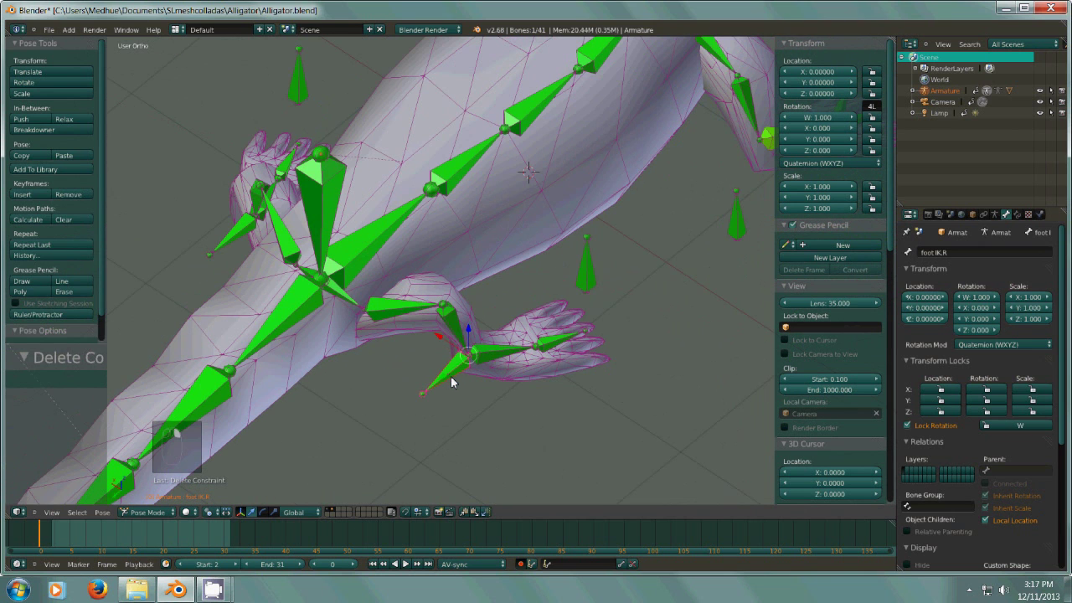
pyautogui.click(149, 512)
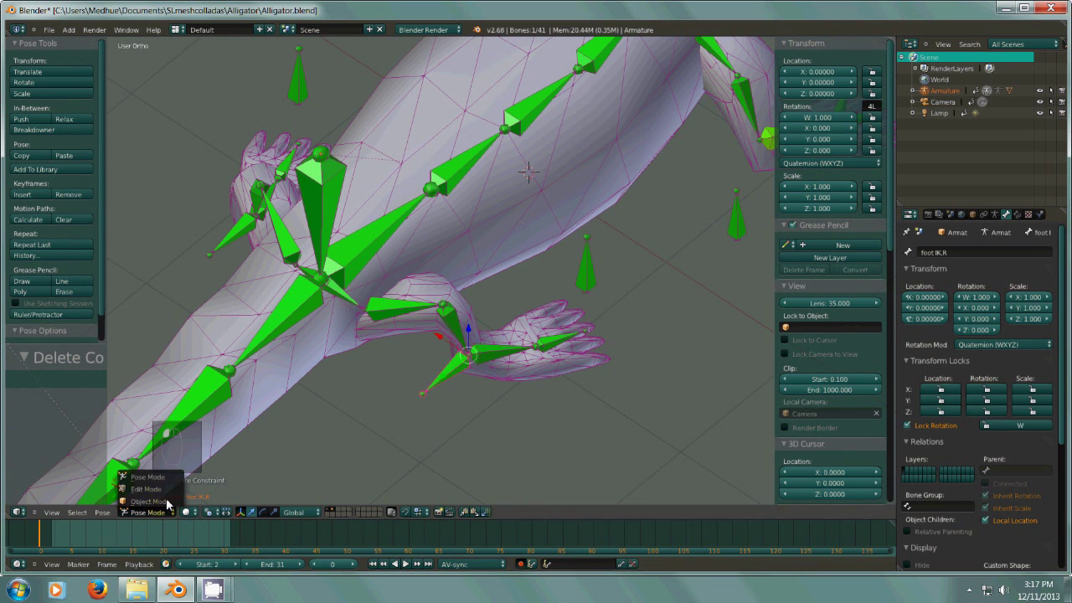
pyautogui.click(167, 494)
pyautogui.press('x')
pyautogui.click(448, 387)
pyautogui.rightClick(226, 241)
pyautogui.press('x')
pyautogui.click(235, 287)
# - Move the knee IK.R and knee IK.L bones together upward by about 0.344 along Z
pyautogui.moveTo(240, 307); pyautogui.dragTo(311, 320, button='middle')
pyautogui.rightClick(591, 306)
pyautogui.moveTo(592, 305); pyautogui.dragTo(603, 330, button='middle')
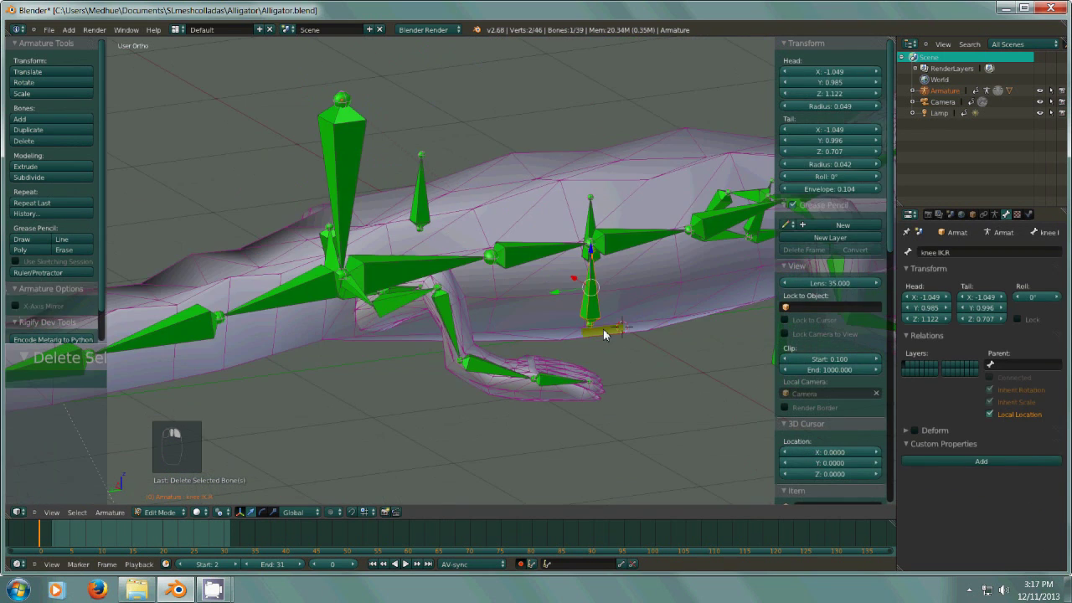
pyautogui.keyDown('shift'); pyautogui.rightClick(425, 191); pyautogui.keyUp('shift')
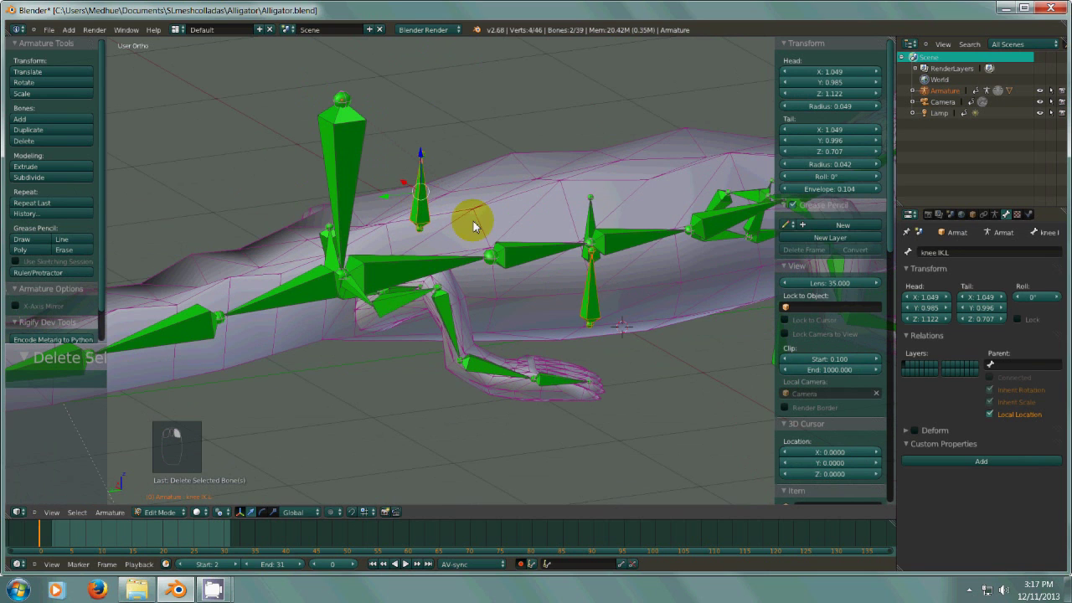
pyautogui.moveTo(419, 158); pyautogui.dragTo(421, 102)
pyautogui.moveTo(421, 102); pyautogui.dragTo(551, 336, button='middle')
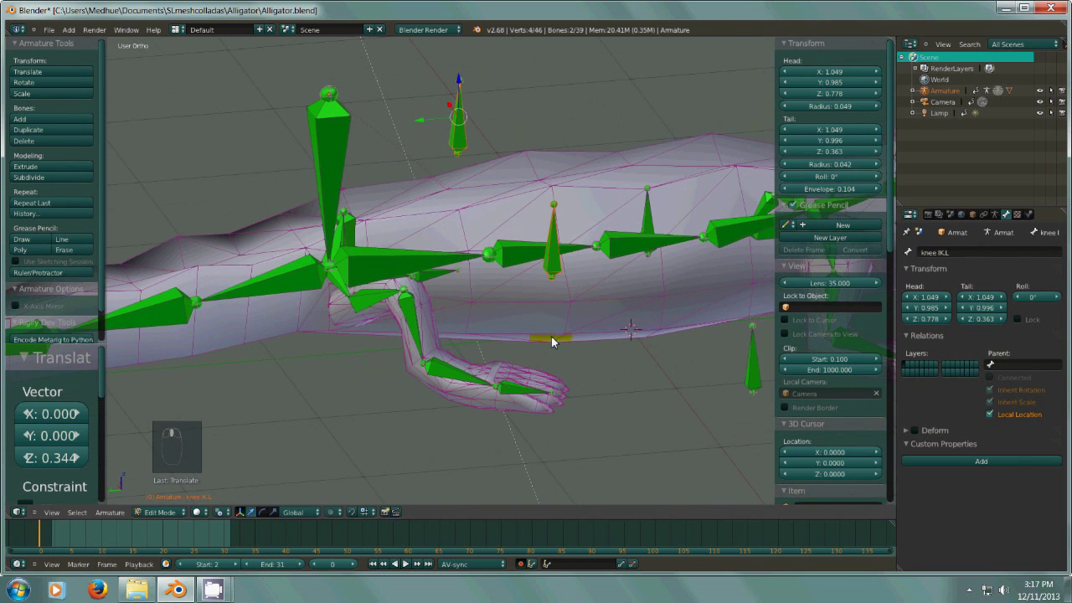
# - Extrude vertical bones about 0.33 units upward from the tips of both rear foot bones in the right side view
pyautogui.rightClick(496, 391)
pyautogui.moveTo(511, 407); pyautogui.dragTo(531, 488, button='middle')
pyautogui.keyDown('shift'); pyautogui.rightClick(331, 98); pyautogui.keyUp('shift')
pyautogui.moveTo(405, 237); pyautogui.dragTo(362, 136, button='middle')
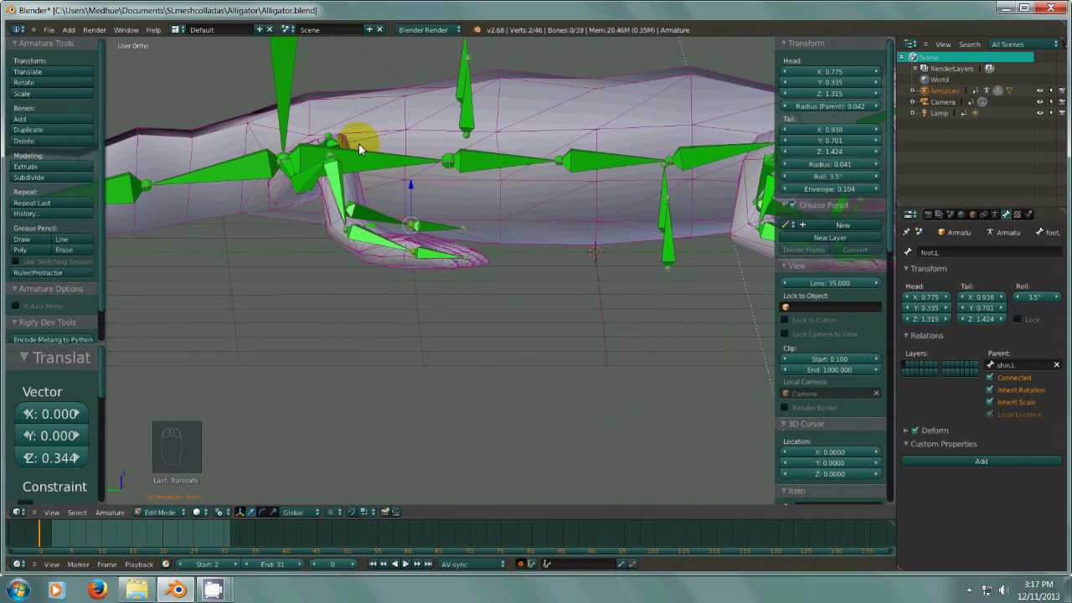
pyautogui.press('KP_3')
pyautogui.press('KP_Subtract')
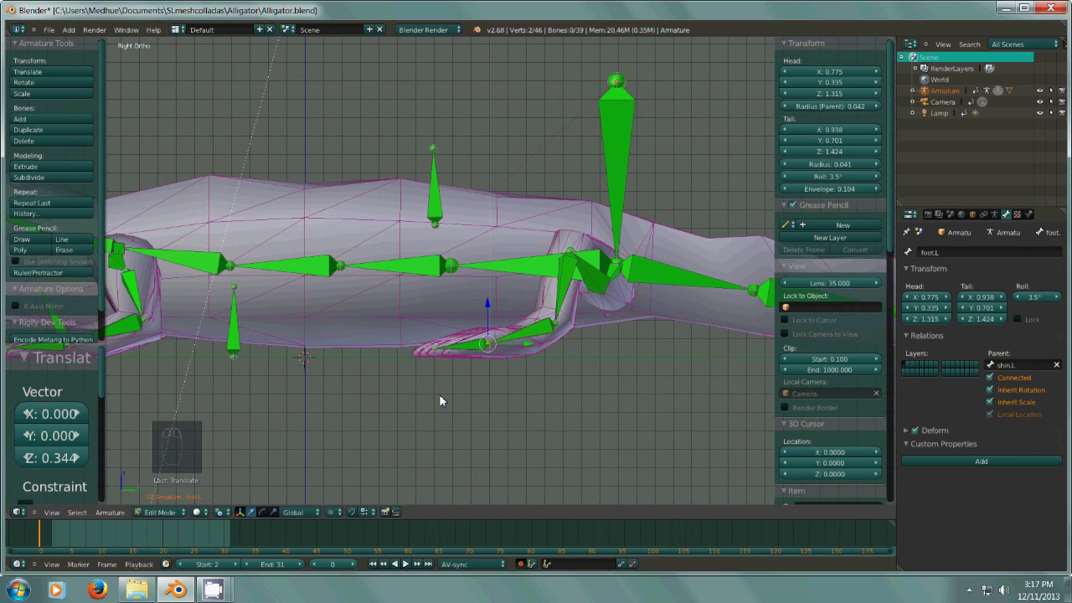
pyautogui.press('e')
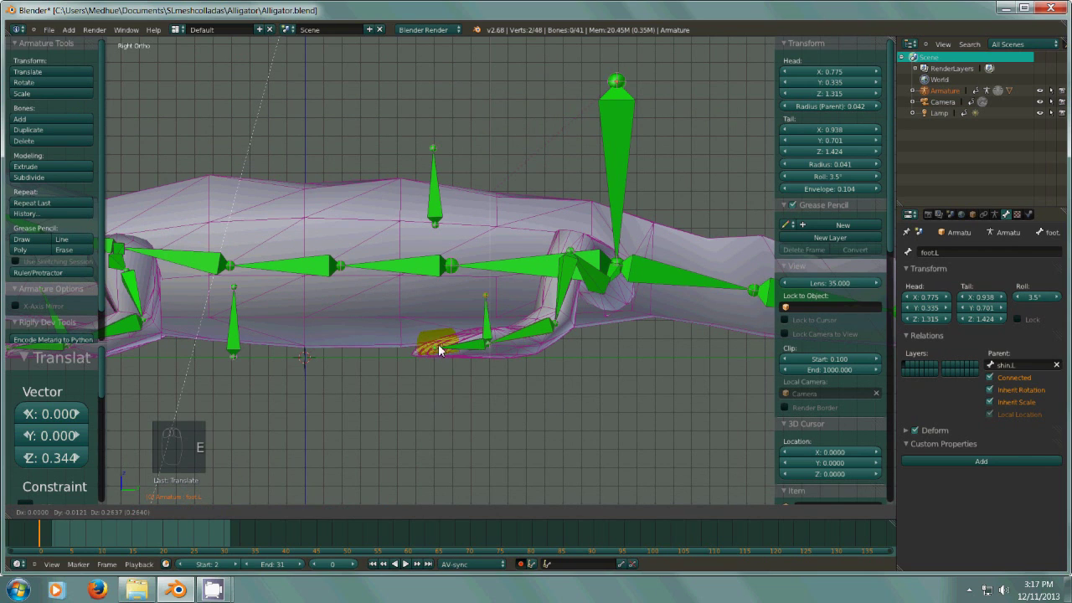
pyautogui.click(442, 336)
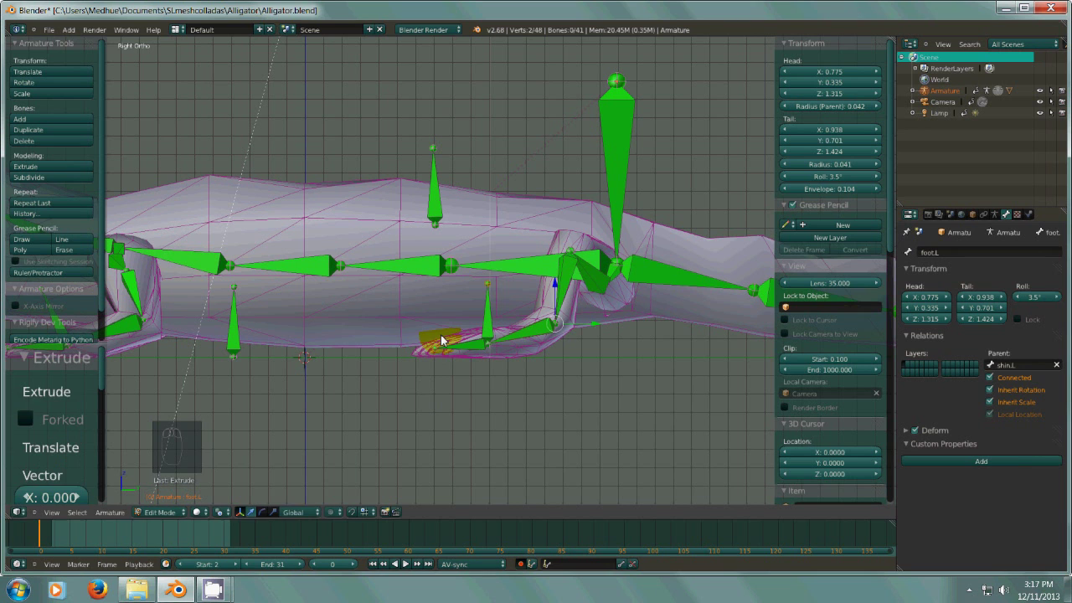
# - Clear the parents of the new foot.L.001 and foot.R.001 bones
pyautogui.moveTo(591, 388); pyautogui.dragTo(467, 400, button='middle')
pyautogui.rightClick(468, 395)
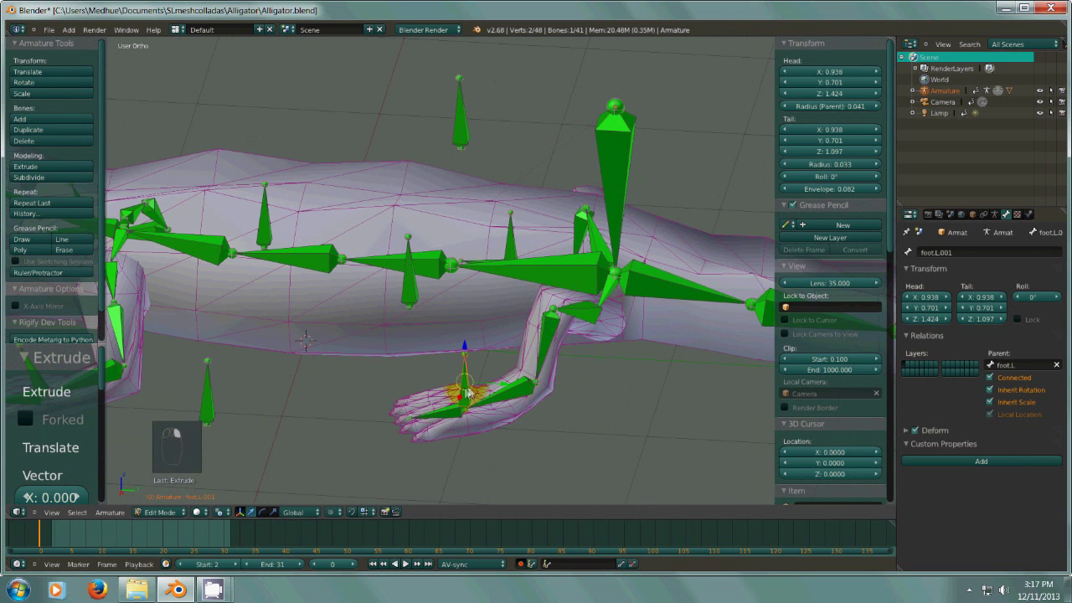
pyautogui.click(1056, 364)
pyautogui.moveTo(631, 388); pyautogui.dragTo(572, 379, button='middle')
pyautogui.rightClick(465, 167)
pyautogui.click(1058, 367)
pyautogui.moveTo(589, 397); pyautogui.dragTo(585, 366, button='middle')
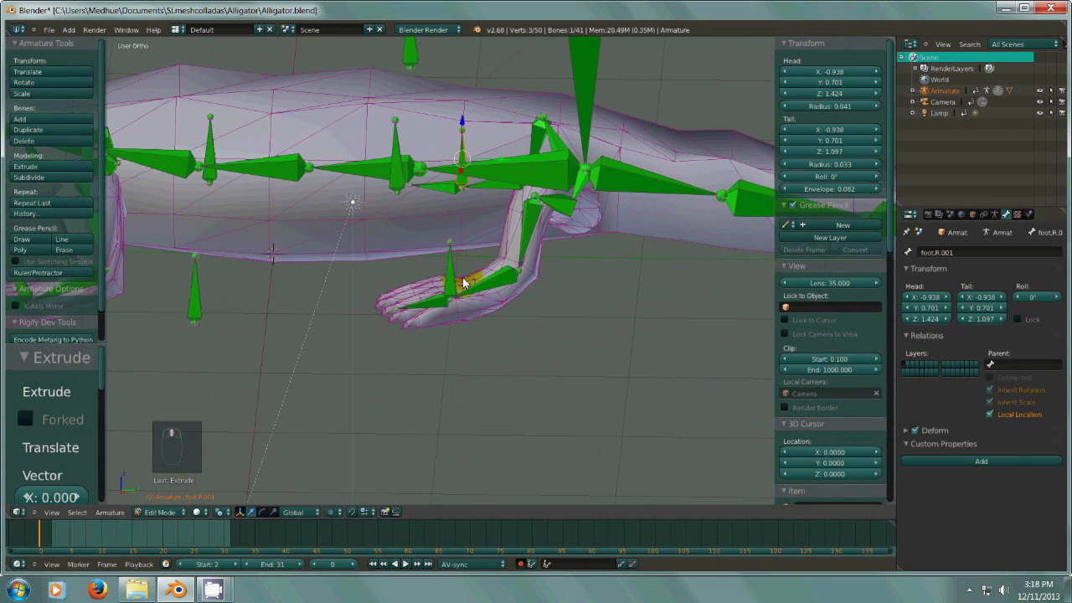
# - Rename the foot.L.001 bone as foot IK.L
pyautogui.rightClick(449, 280)
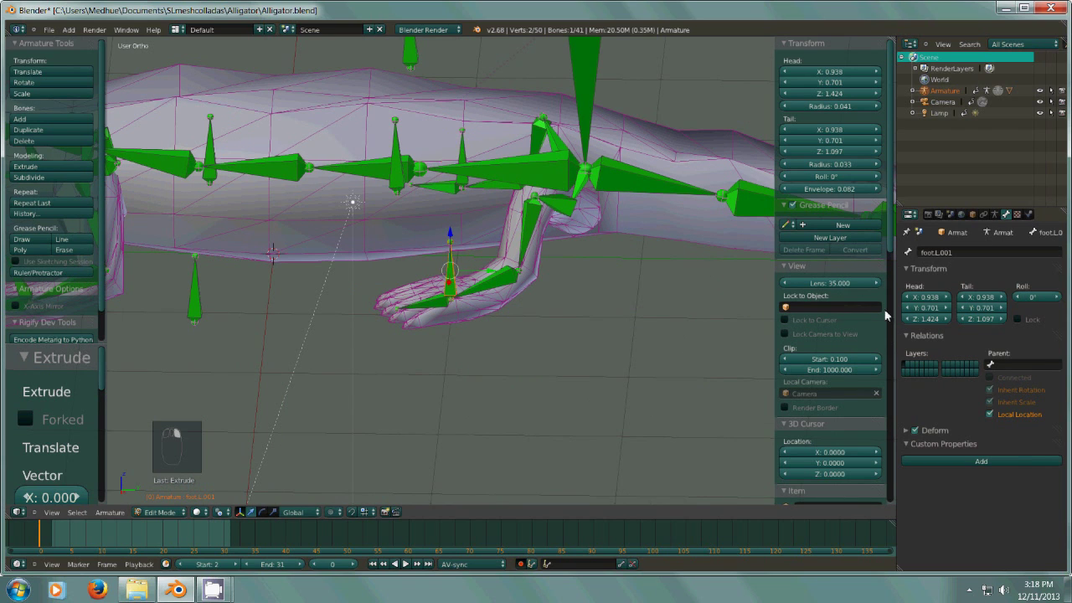
pyautogui.click(930, 253)
pyautogui.moveTo(958, 254); pyautogui.dragTo(937, 257)
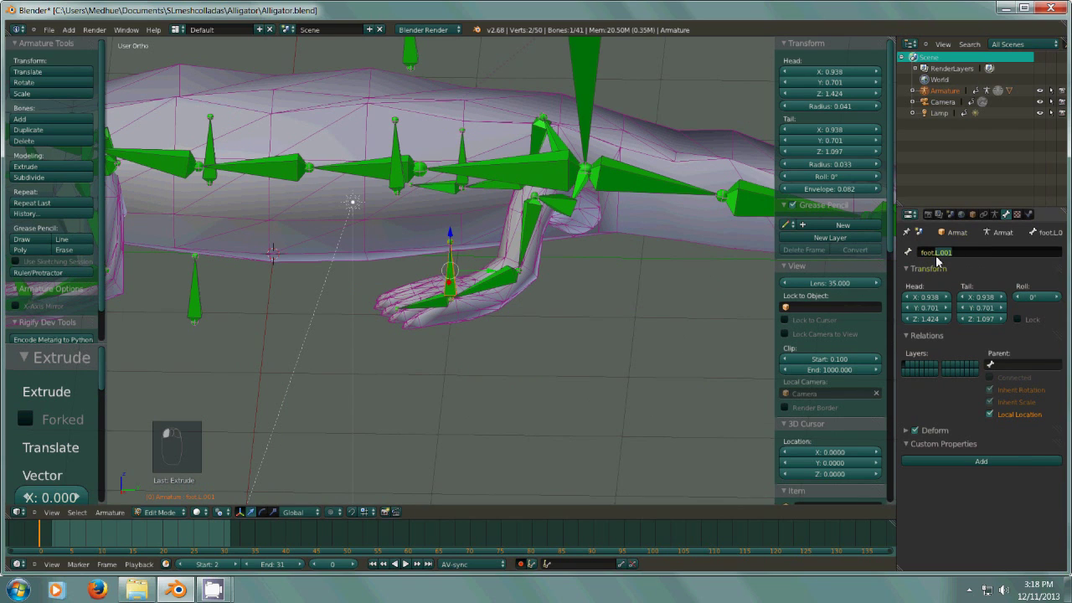
pyautogui.click(959, 254)
pyautogui.press('BackSpace')
pyautogui.press('BackSpace')
pyautogui.press('Left')
pyautogui.press('Left')
pyautogui.write('IK')
pyautogui.press('Return')
# - Rename the foot.R.001 bone as foot IK.R
pyautogui.rightClick(460, 154)
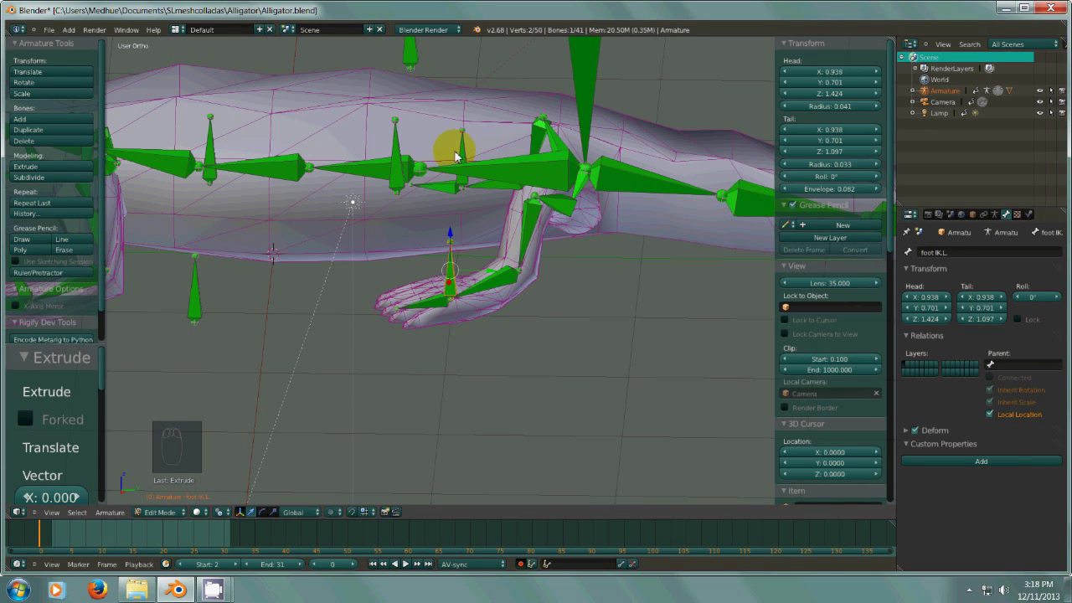
pyautogui.click(949, 253)
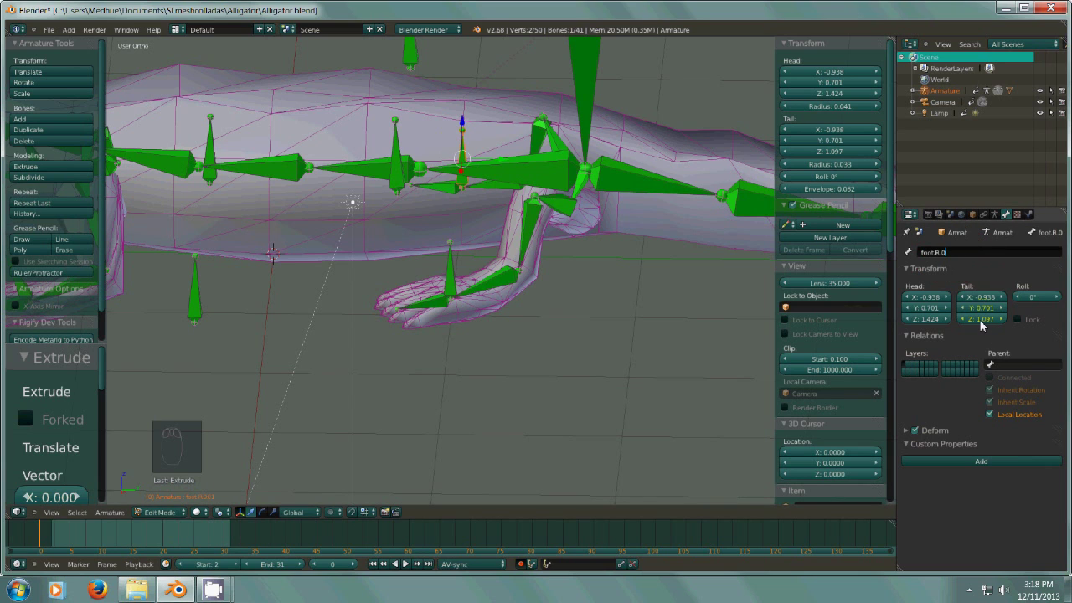
pyautogui.press('BackSpace')
pyautogui.press('BackSpace')
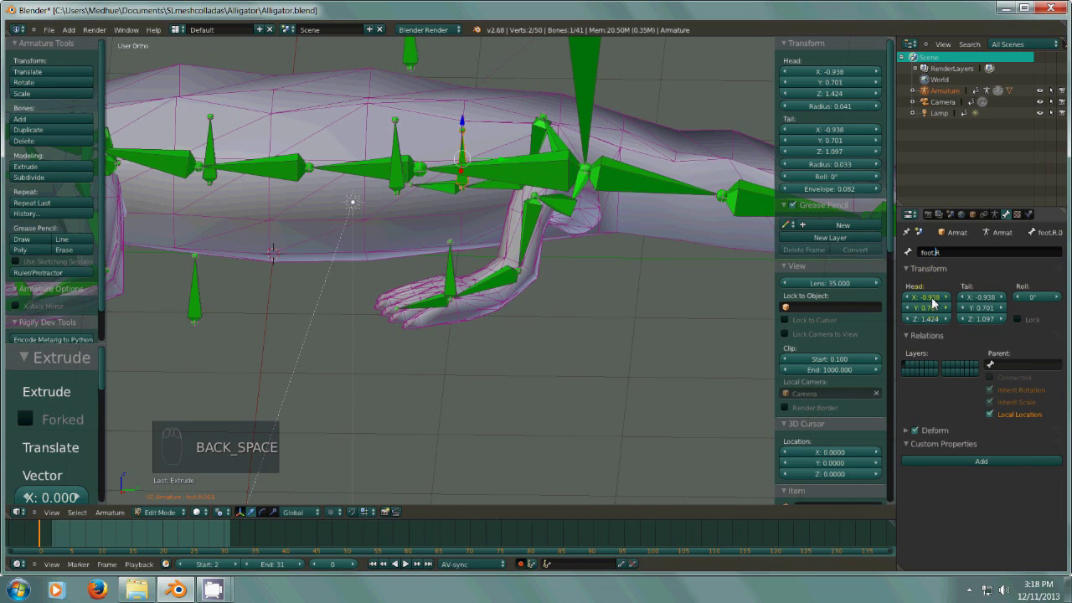
pyautogui.write('K')
pyautogui.press('Return')
# - In Pose Mode, add an Inverse Kinematics constraint to foot.L with foot IK.L as its target
pyautogui.rightClick(448, 280)
pyautogui.moveTo(541, 344); pyautogui.dragTo(590, 346, button='middle')
pyautogui.keyDown('shift'); pyautogui.moveTo(590, 346); pyautogui.dragTo(573, 378, button='middle'); pyautogui.keyUp('shift')
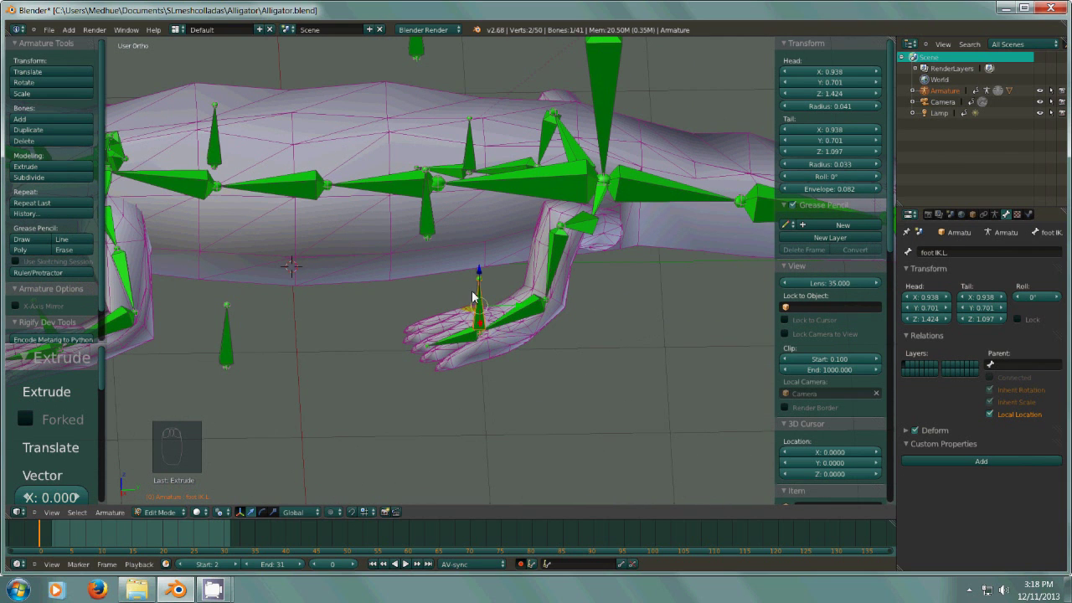
pyautogui.click(159, 512)
pyautogui.click(163, 473)
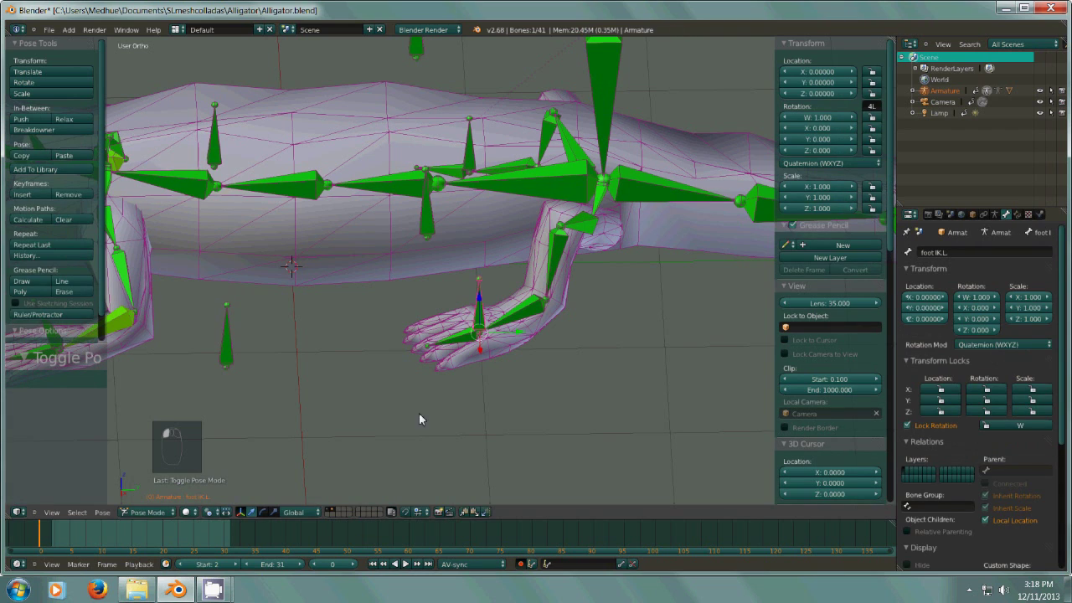
pyautogui.keyDown('shift'); pyautogui.rightClick(516, 314); pyautogui.keyUp('shift')
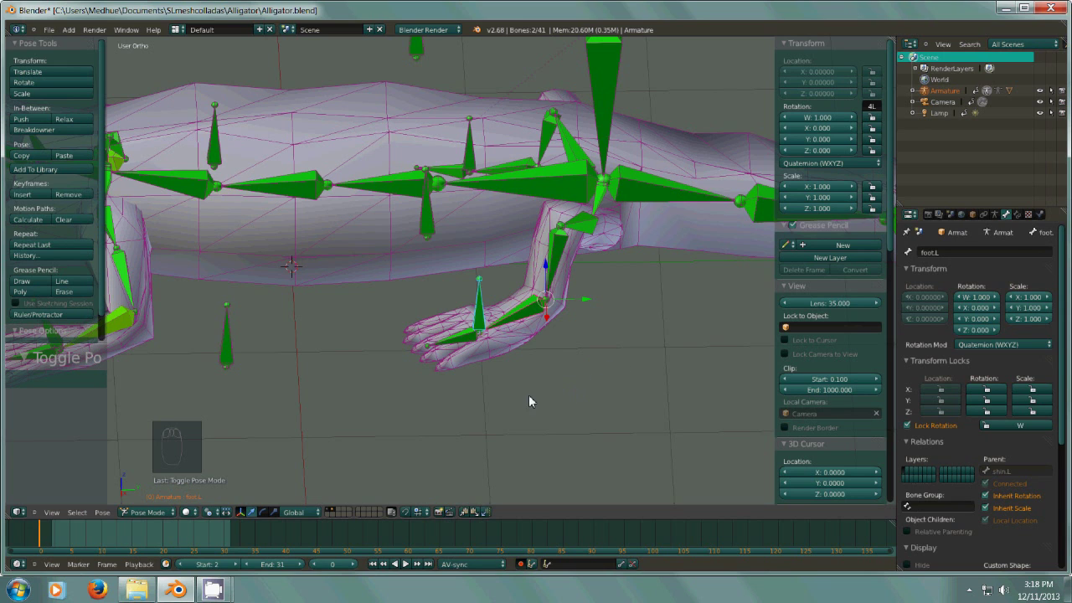
pyautogui.hotkey('ctrl', 'shift', 'c')
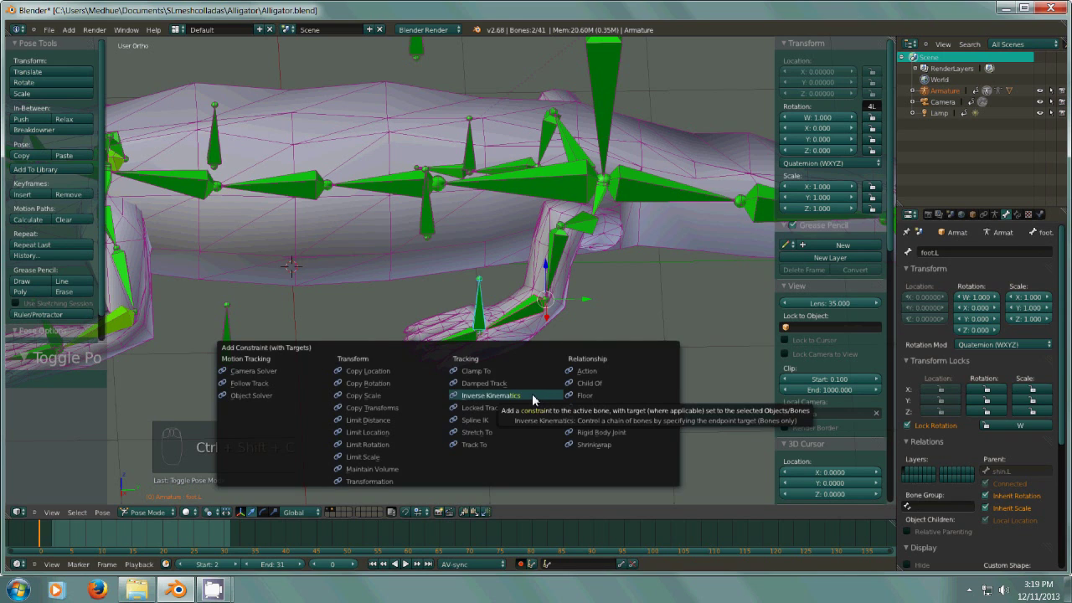
pyautogui.click(531, 394)
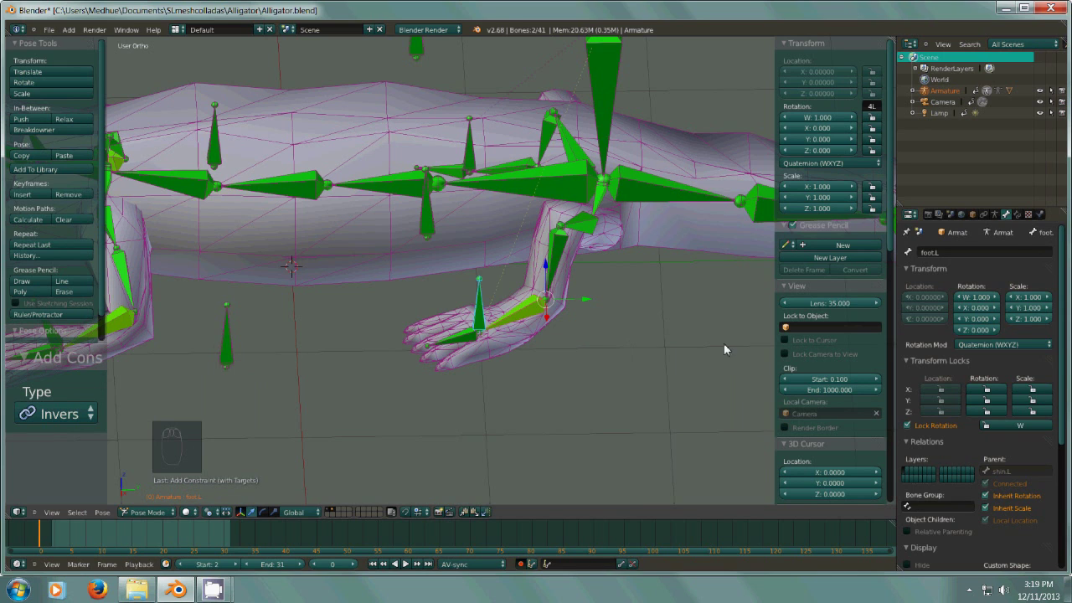
# - Set the chain length of the foot.L IK constraint to 4
pyautogui.click(1017, 216)
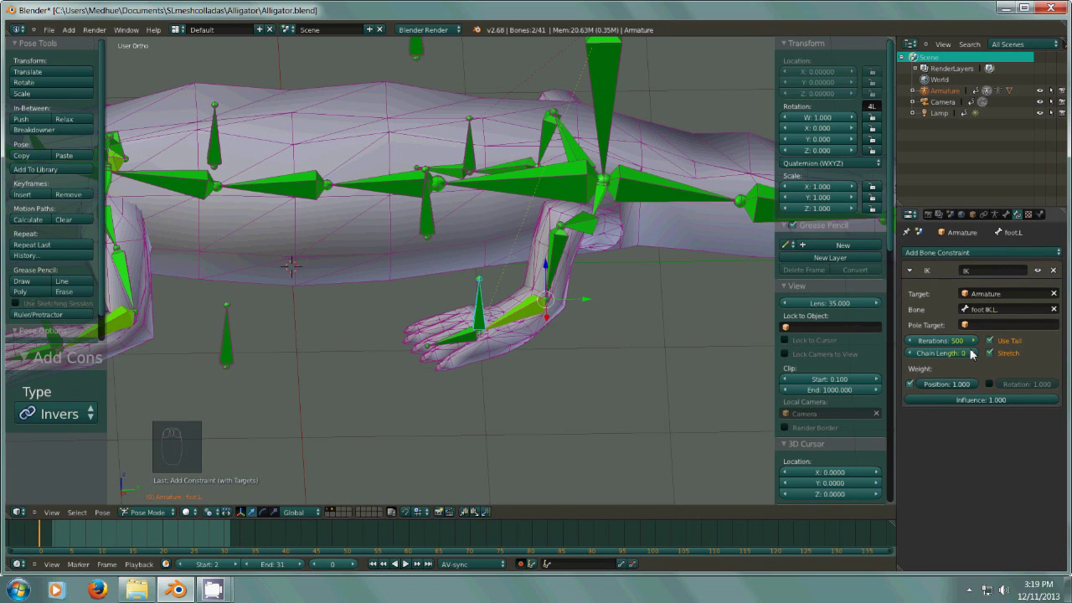
pyautogui.click(973, 353)
pyautogui.click(973, 352)
pyautogui.moveTo(662, 345); pyautogui.dragTo(591, 317, button='middle')
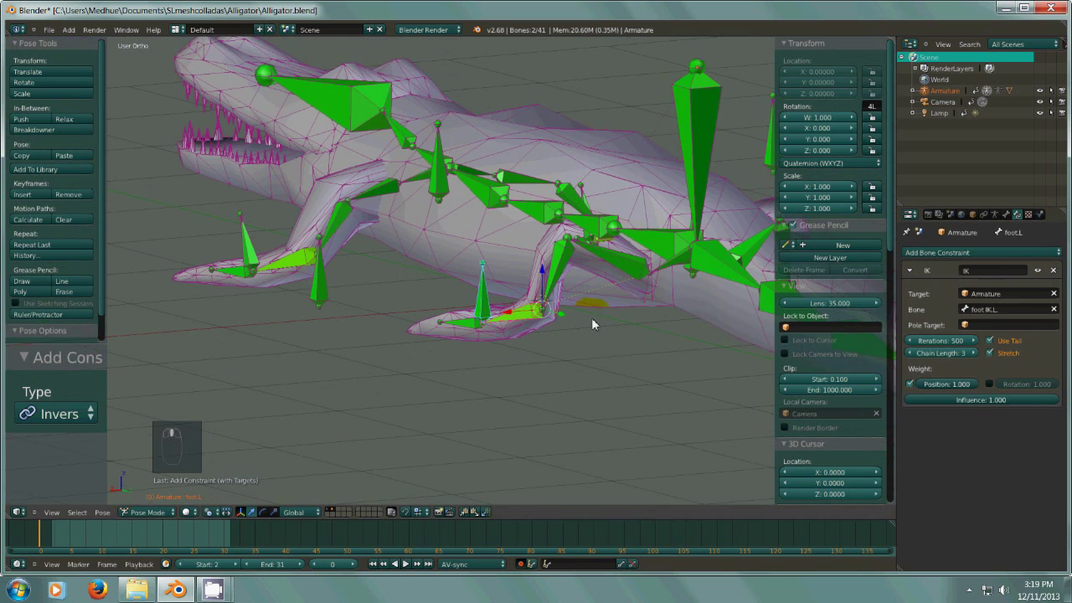
pyautogui.click(974, 351)
pyautogui.moveTo(741, 309); pyautogui.dragTo(784, 363, button='middle')
pyautogui.moveTo(621, 412); pyautogui.dragTo(639, 385, button='middle')
# - Set the foot.L IK constraint's pole target to Armature with hand IK.L as the pole bone
pyautogui.click(984, 325)
pyautogui.click(986, 330)
pyautogui.click(982, 341)
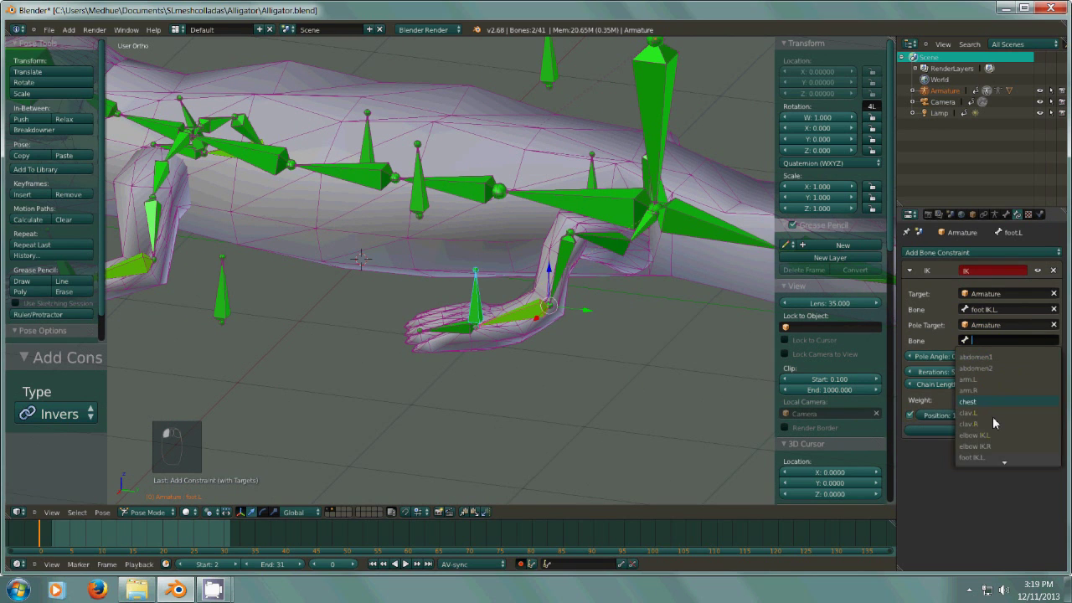
pyautogui.scroll(-8, 995, 448)
pyautogui.scroll(-4, 993, 442)
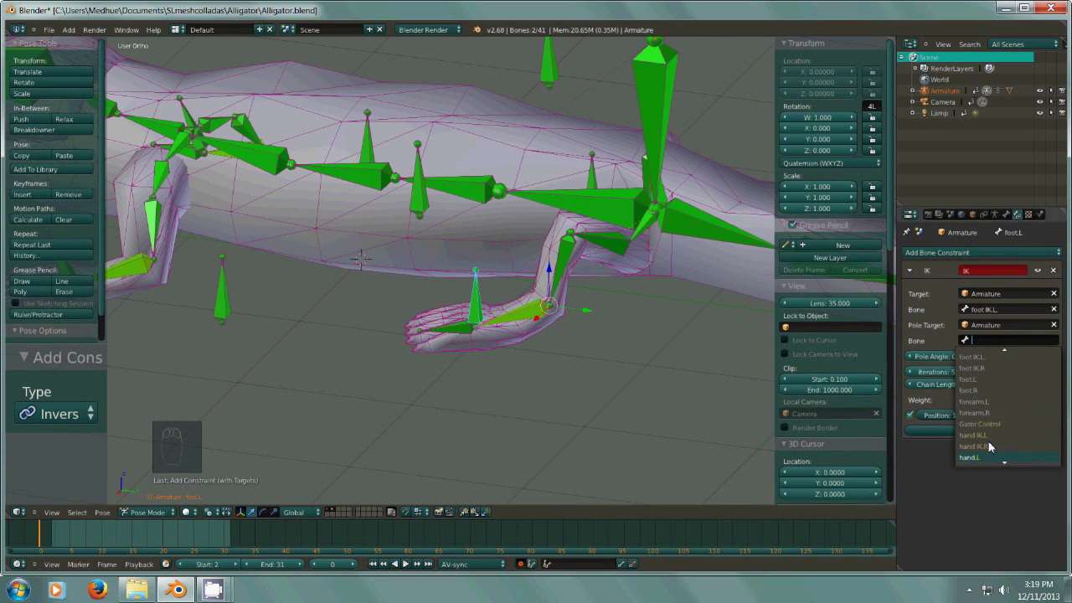
pyautogui.click(975, 423)
pyautogui.moveTo(605, 344); pyautogui.dragTo(662, 326, button='middle')
# - Set the foot.L IK pole angle to -180° and compare the leg's pose with its Edit Mode rest position
pyautogui.click(973, 356)
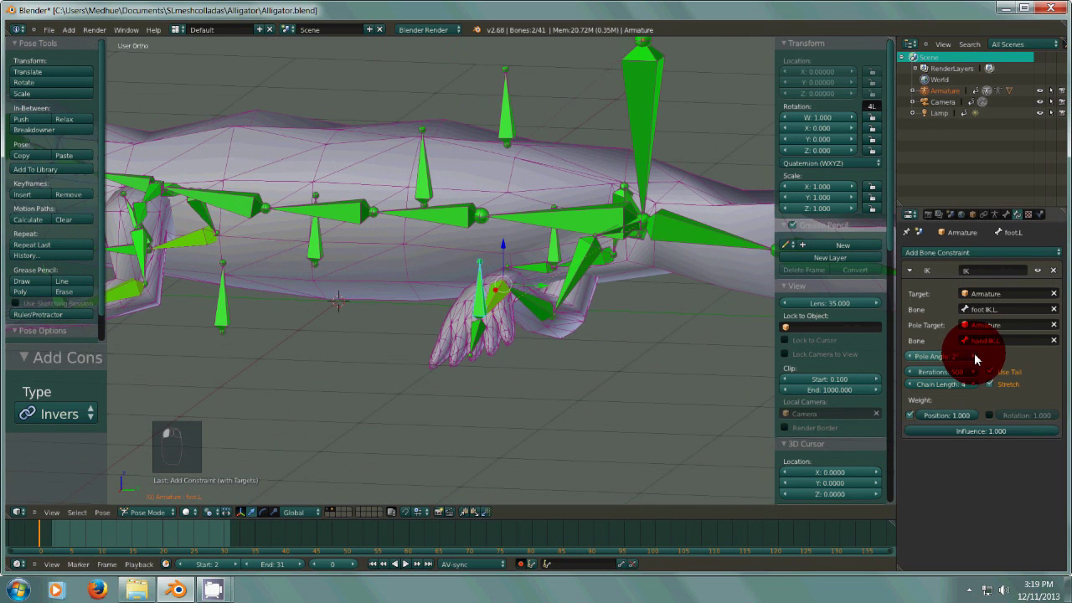
pyautogui.moveTo(952, 362); pyautogui.dragTo(801, 369)
pyautogui.moveTo(562, 405); pyautogui.dragTo(614, 403, button='middle')
pyautogui.click(150, 513)
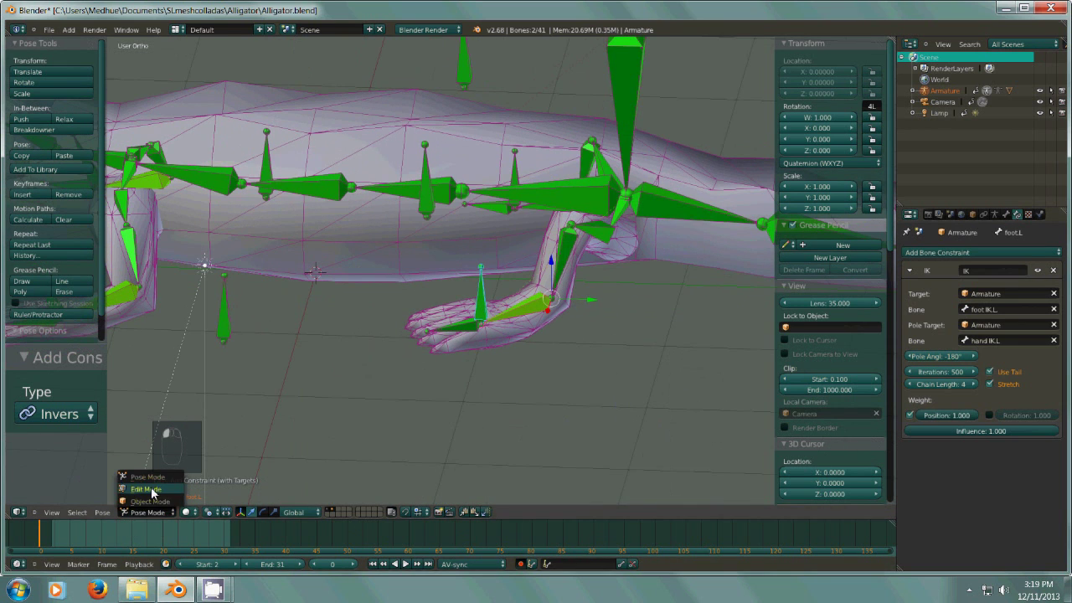
pyautogui.click(155, 499)
pyautogui.click(157, 512)
pyautogui.click(163, 478)
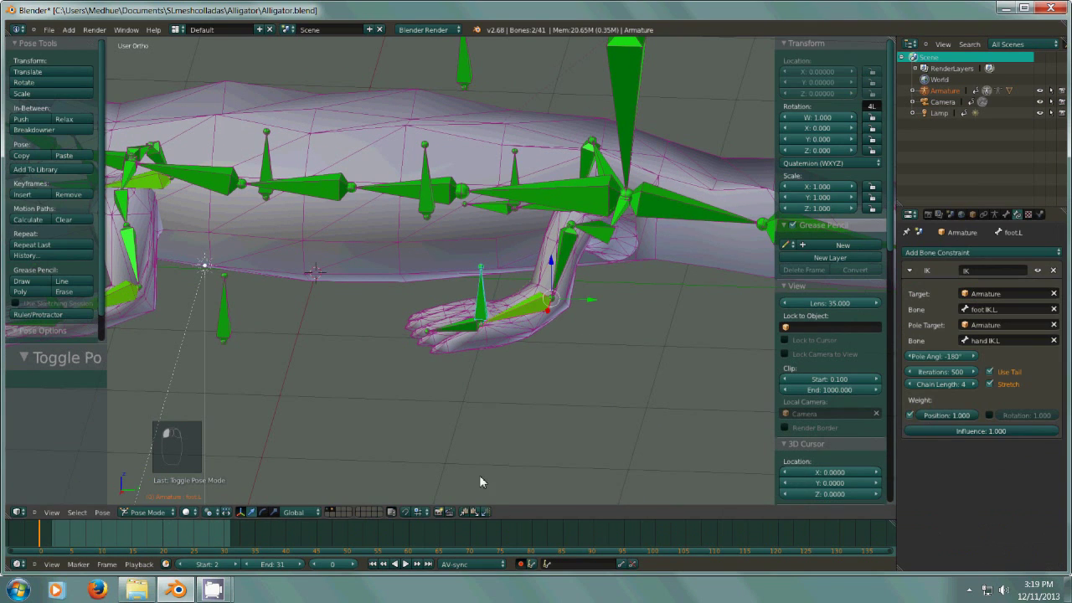
# - Try a foot.L IK pole angle of -176°, compare it with the Edit Mode rest position, and set it to -177°
pyautogui.click(970, 360)
pyautogui.click(970, 360)
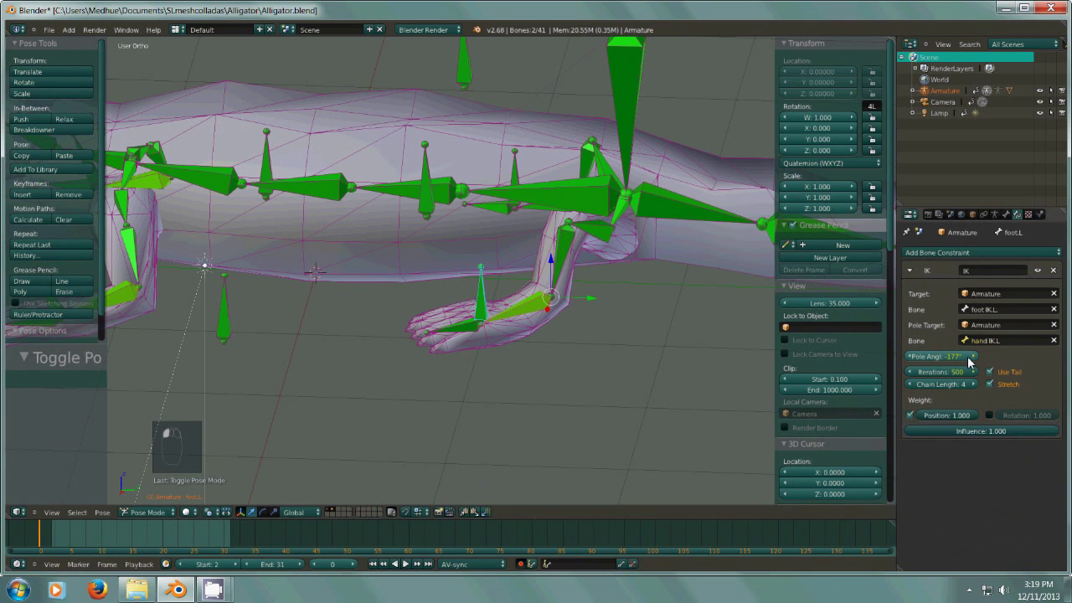
pyautogui.click(970, 360)
pyautogui.click(155, 513)
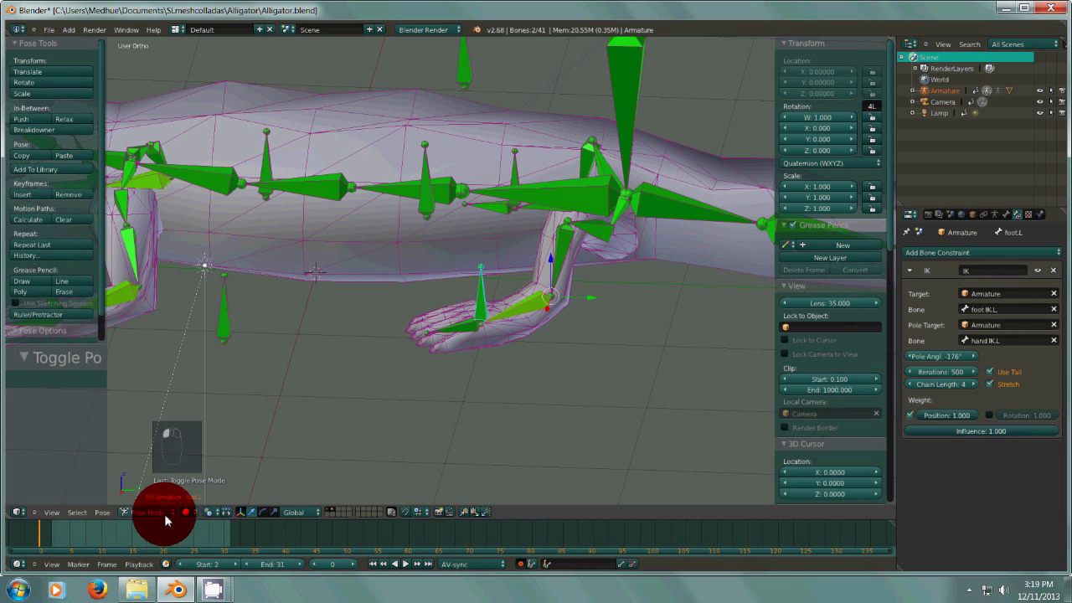
pyautogui.click(160, 491)
pyautogui.click(160, 512)
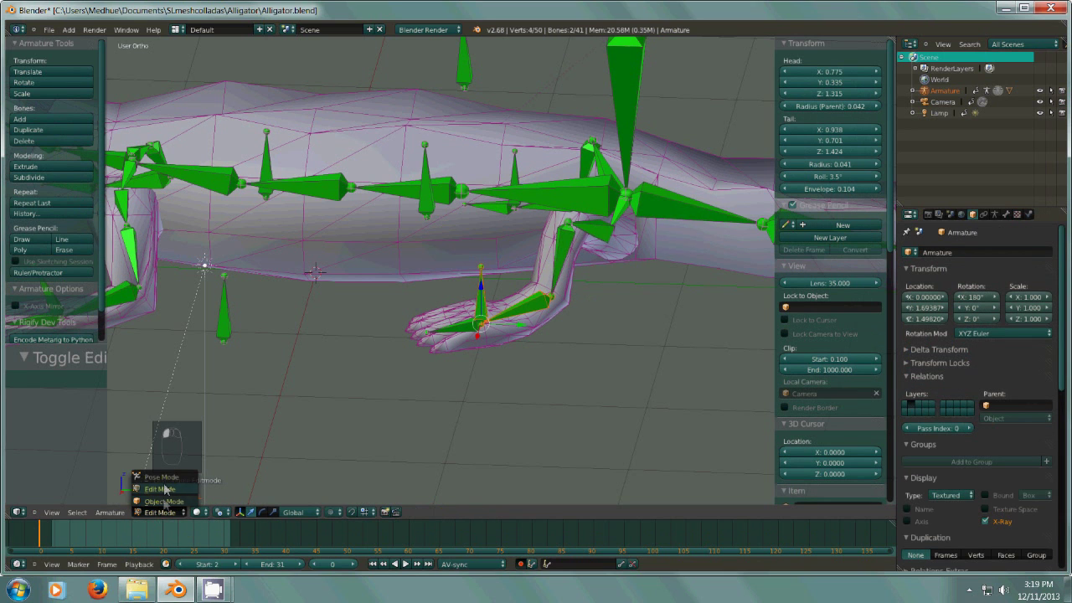
pyautogui.click(163, 480)
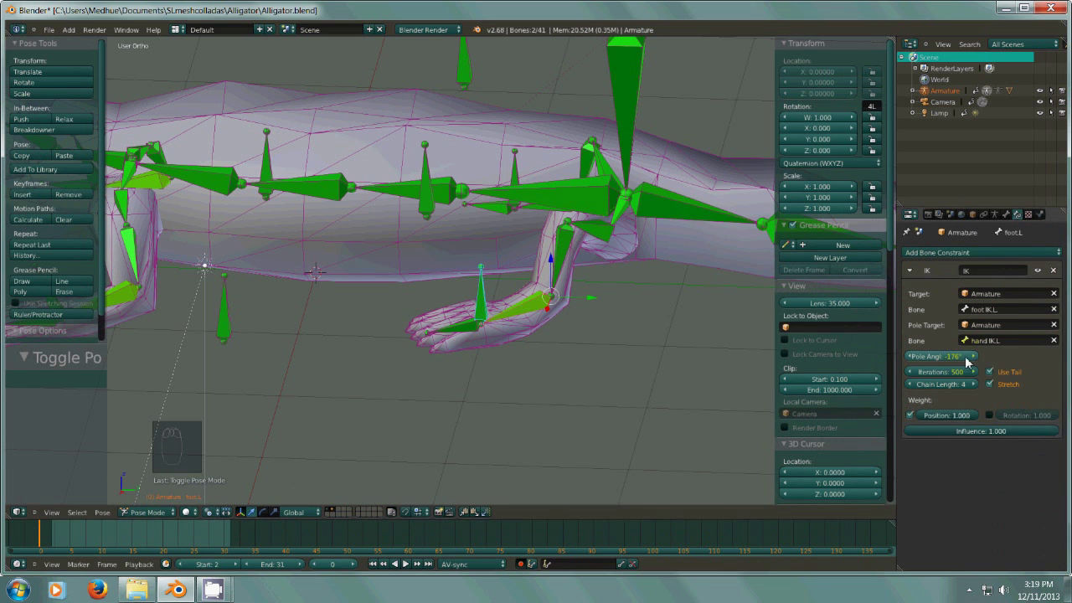
pyautogui.click(914, 356)
# - Add an Inverse Kinematics constraint to the foot.R bone with foot IK.R as its target
pyautogui.moveTo(737, 404); pyautogui.dragTo(417, 344, button='middle')
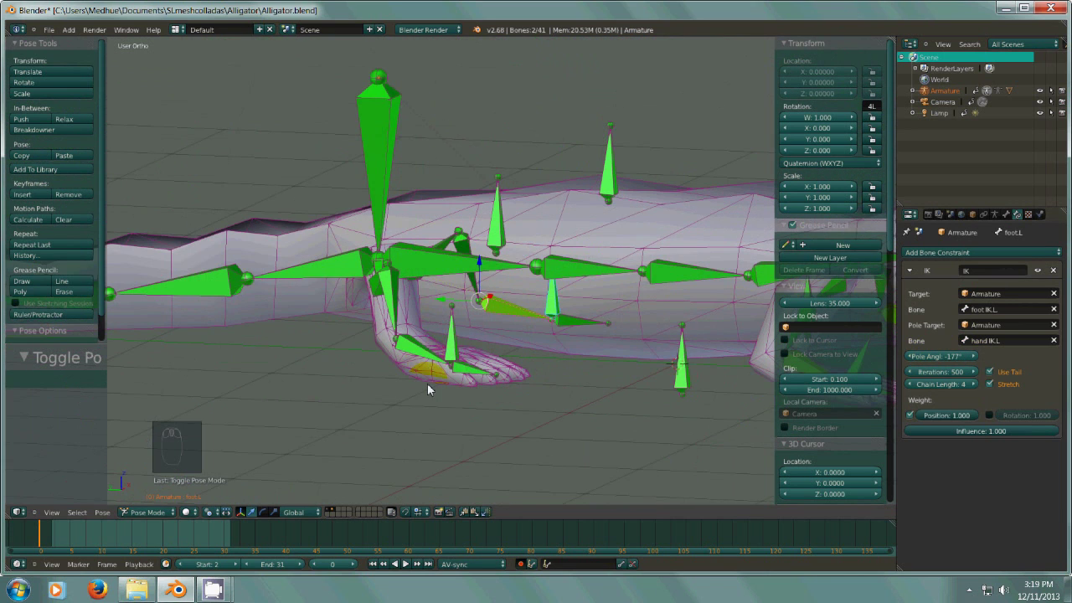
pyautogui.rightClick(459, 350)
pyautogui.moveTo(484, 397); pyautogui.dragTo(525, 404, button='middle')
pyautogui.keyDown('shift'); pyautogui.rightClick(426, 354); pyautogui.keyUp('shift')
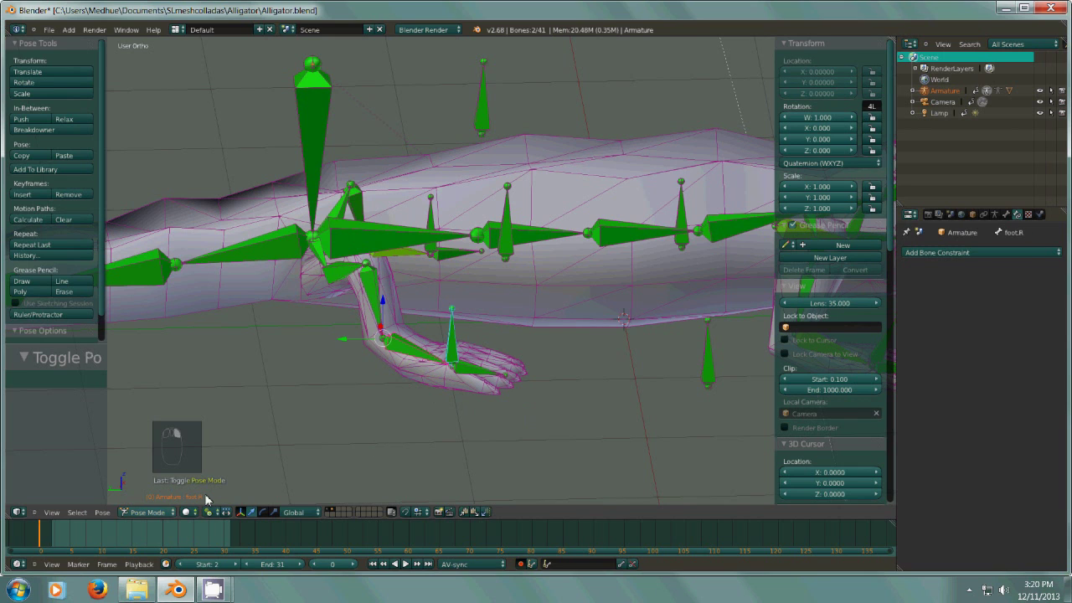
pyautogui.hotkey('ctrl', 'shift', 'c')
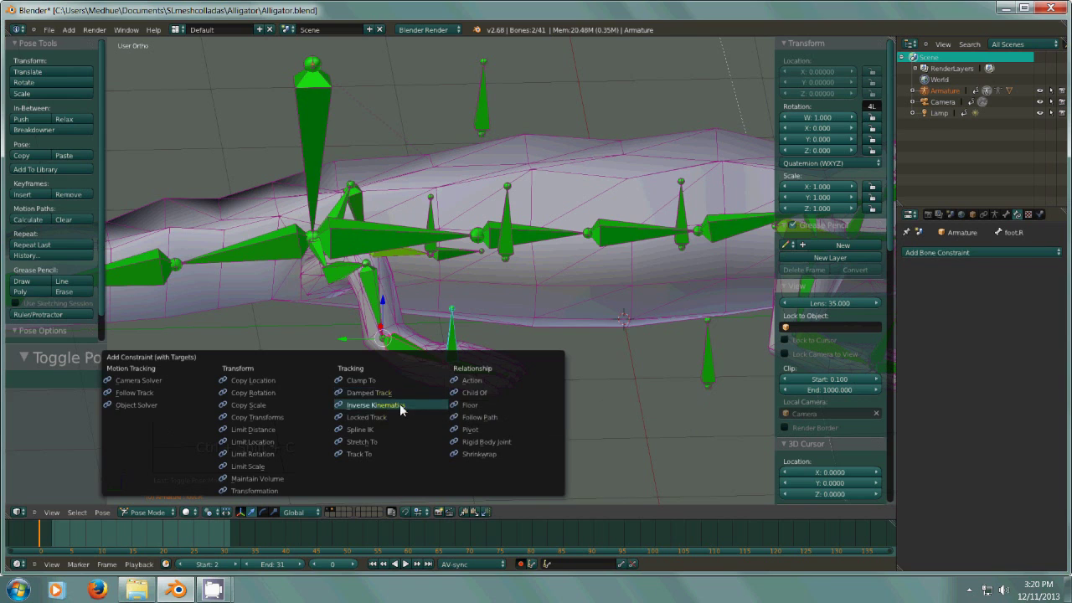
pyautogui.click(400, 405)
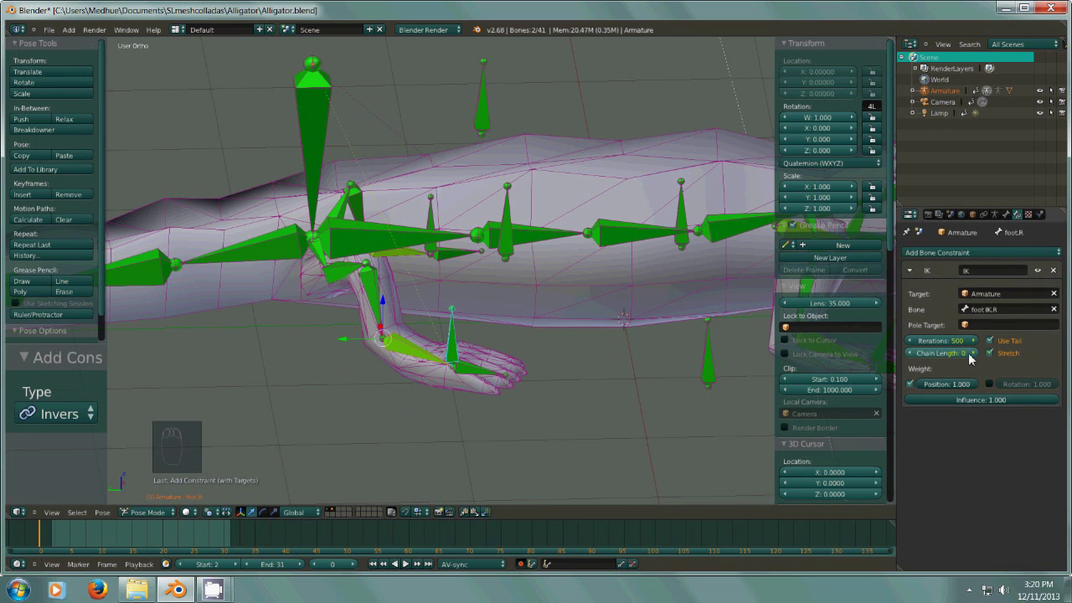
# - Set the foot.R IK constraint's pole target to Armature with knee IK.R as the pole bone and a chain length of 4
pyautogui.click(984, 323)
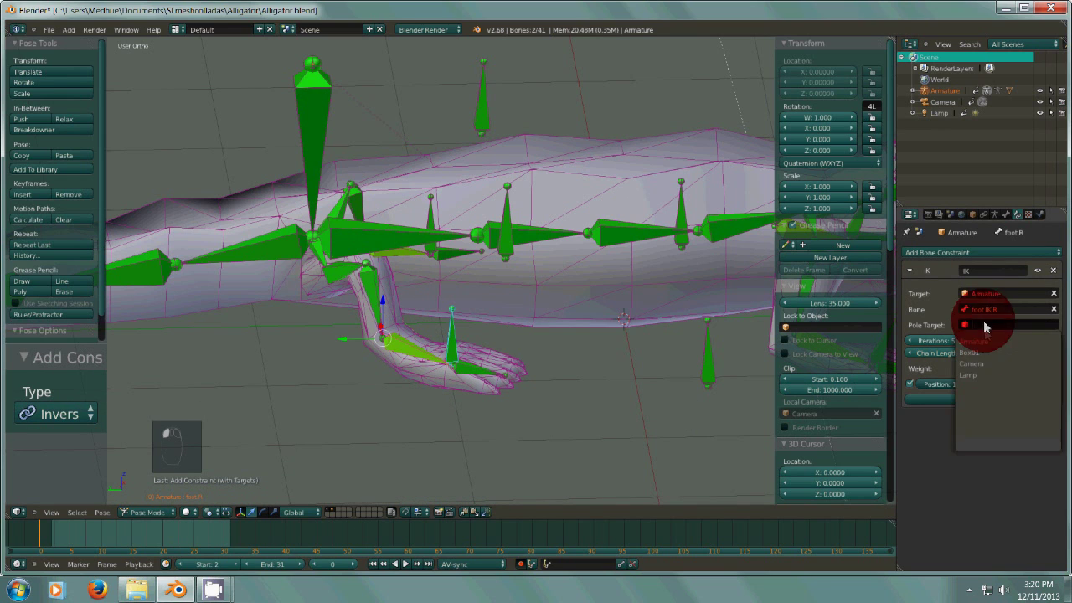
pyautogui.click(984, 340)
pyautogui.click(988, 341)
pyautogui.scroll(-3, 1002, 457)
pyautogui.click(1001, 444)
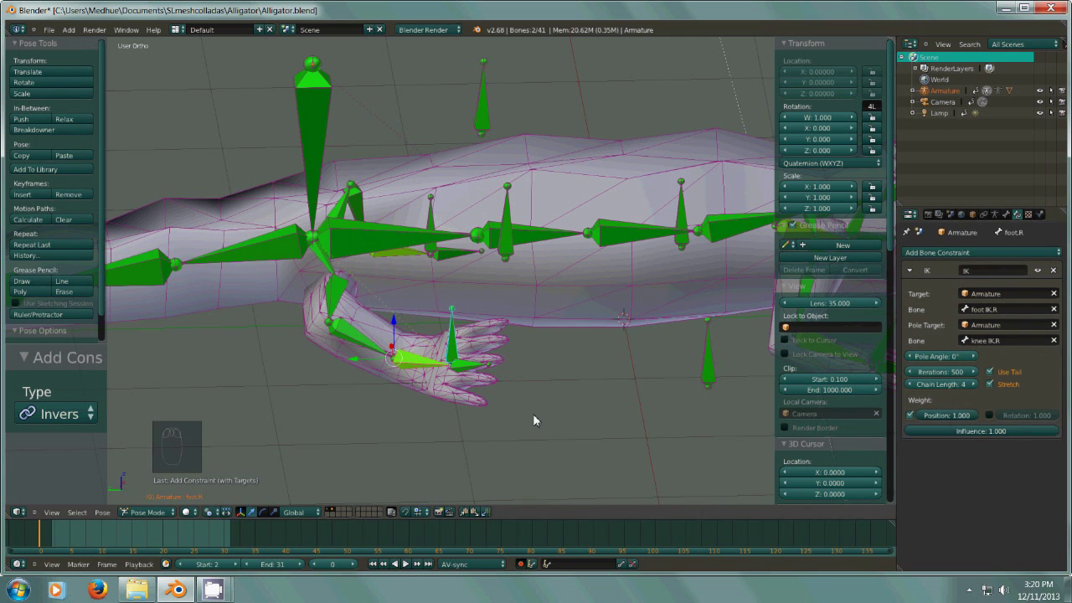
# - Set the foot.R IK pole angle to -54.44° and compare the leg's pose with its Edit Mode rest position
pyautogui.moveTo(935, 356); pyautogui.dragTo(871, 357)
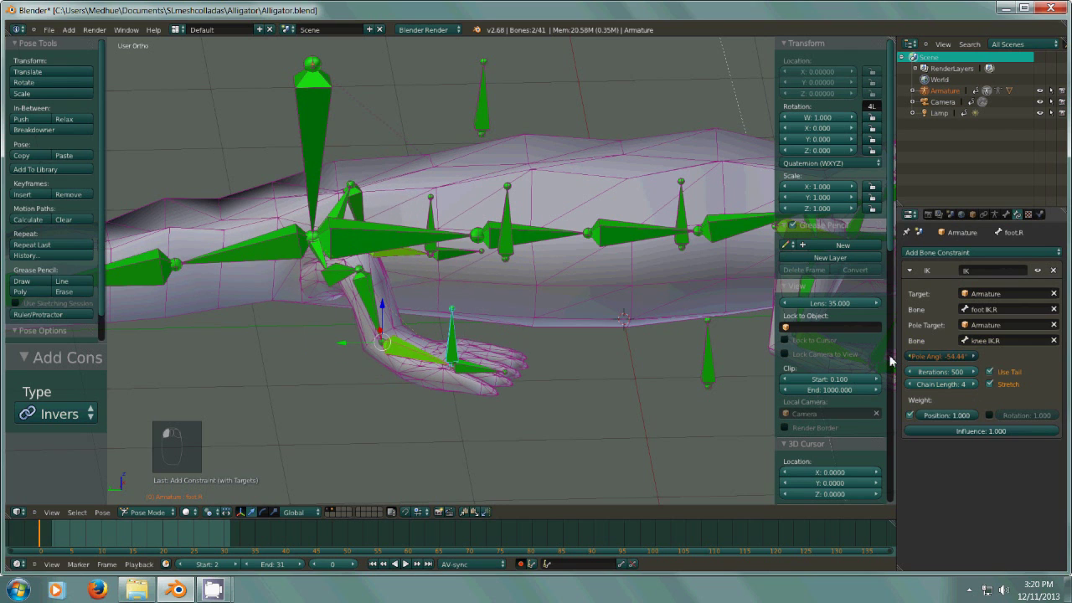
pyautogui.click(147, 511)
pyautogui.click(159, 490)
pyautogui.click(159, 512)
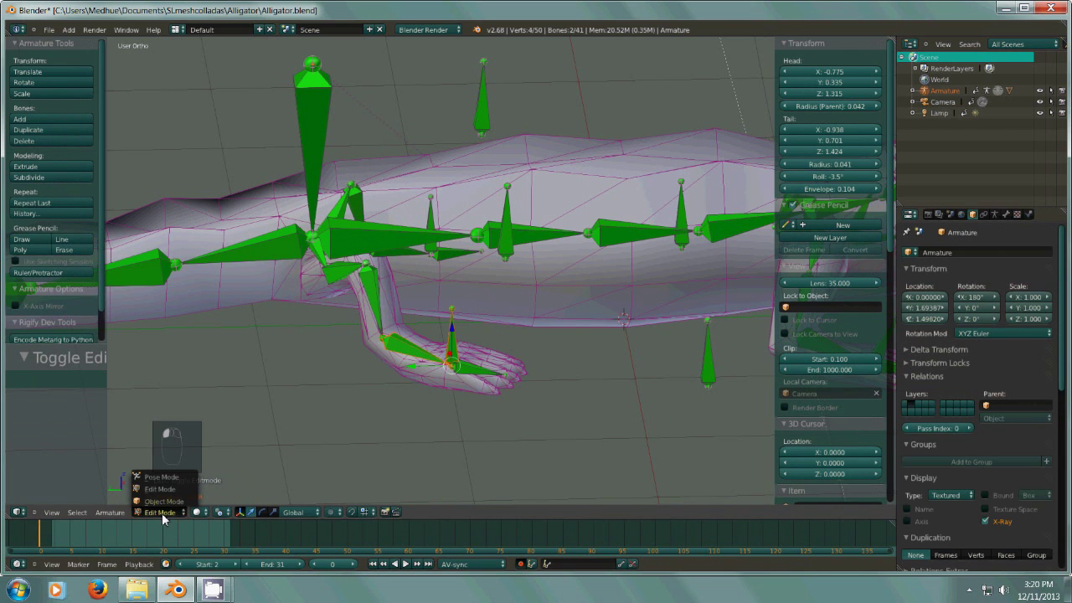
pyautogui.click(161, 476)
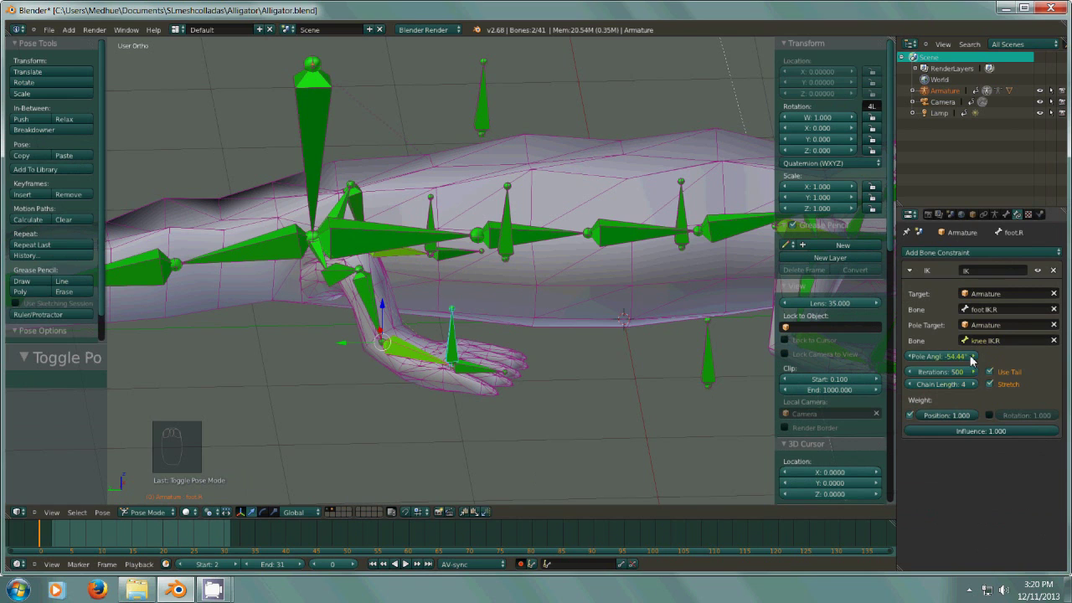
# - Try a foot.R IK pole angle of -50.44°, lower it to -58.44°, and compare the leg with its Edit Mode rest position
pyautogui.click(973, 358)
pyautogui.click(974, 358)
pyautogui.click(973, 358)
pyautogui.click(973, 357)
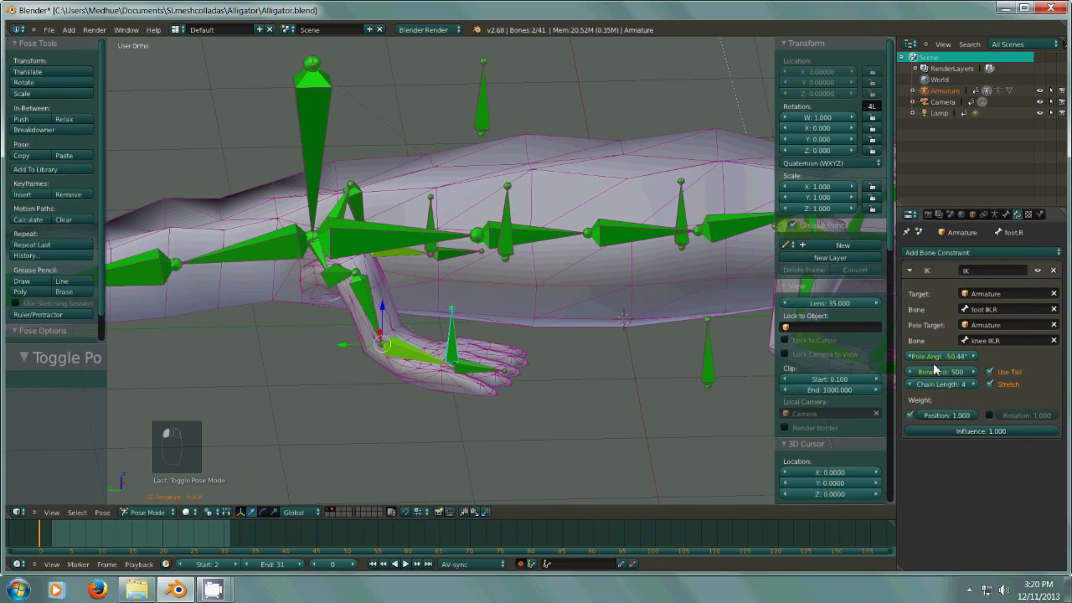
pyautogui.click(911, 356)
pyautogui.click(911, 356)
pyautogui.click(911, 356)
pyautogui.click(911, 356)
pyautogui.click(910, 356)
pyautogui.click(910, 356)
pyautogui.click(910, 356)
pyautogui.click(910, 356)
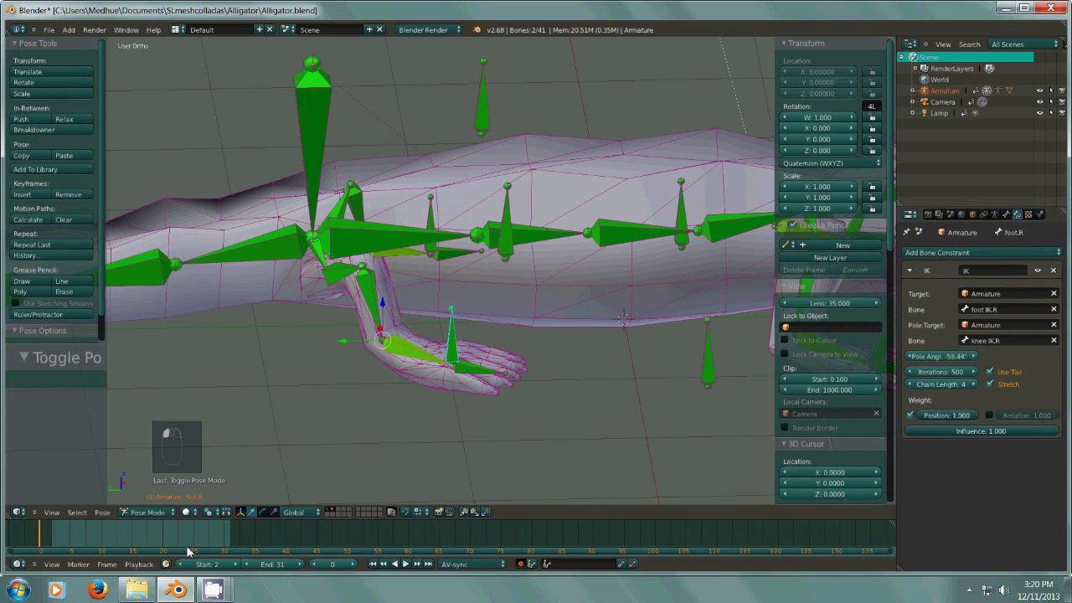
pyautogui.click(147, 512)
pyautogui.click(165, 489)
pyautogui.click(164, 513)
pyautogui.click(171, 501)
# - Lower the foot.R IK pole angle to -61.44° and compare the leg with its Edit Mode rest position
pyautogui.click(910, 356)
pyautogui.click(911, 356)
pyautogui.click(910, 356)
pyautogui.click(147, 512)
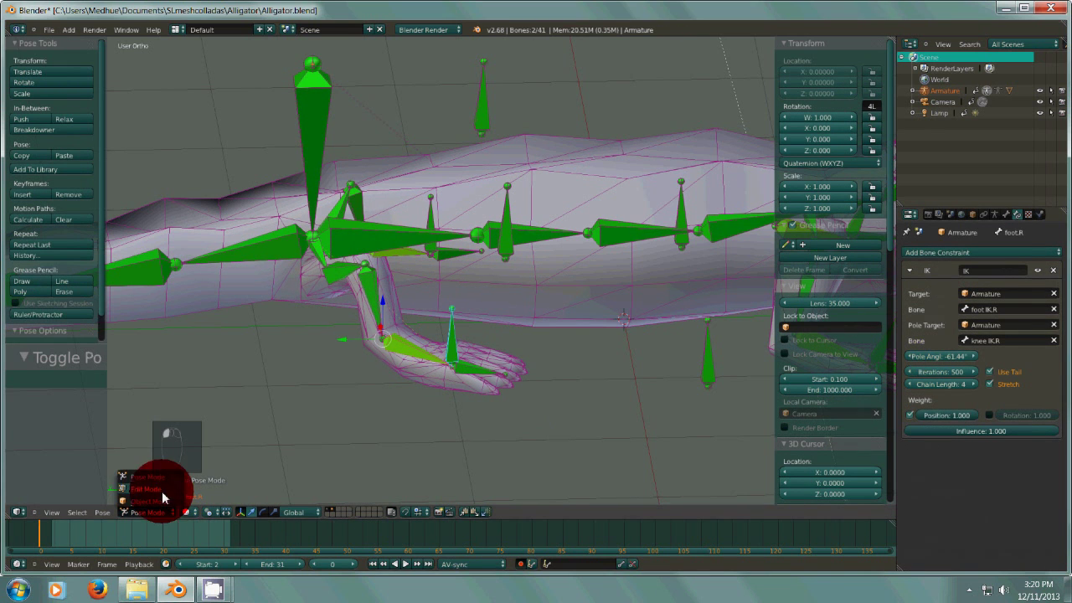
pyautogui.click(162, 491)
pyautogui.click(161, 514)
pyautogui.click(167, 484)
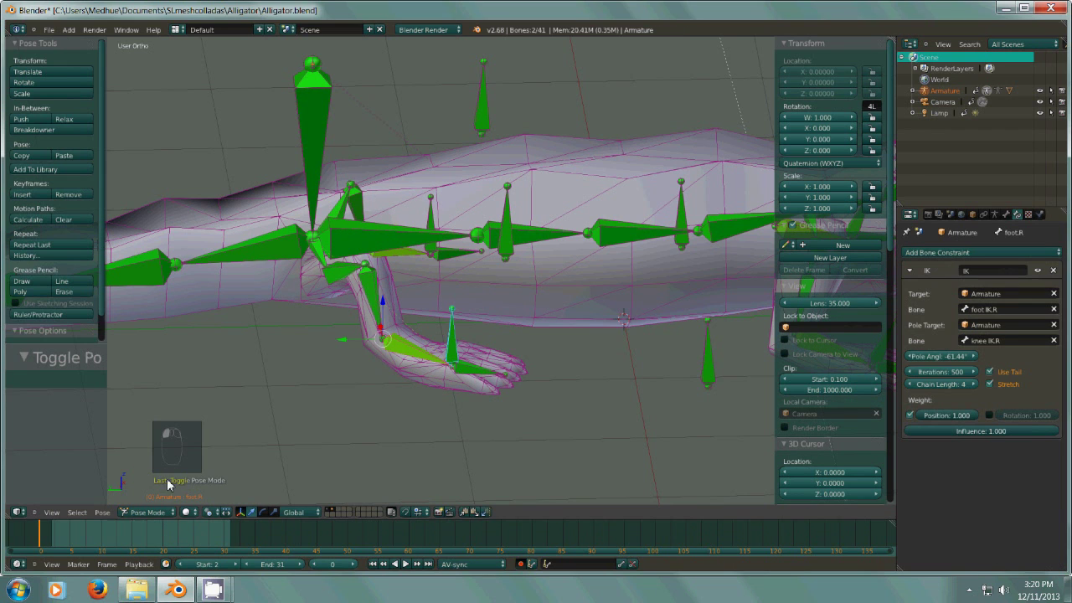
# - Raise the foot.R IK pole angle to -60.44° and compare the leg with its Edit Mode rest position
pyautogui.click(970, 357)
pyautogui.click(151, 512)
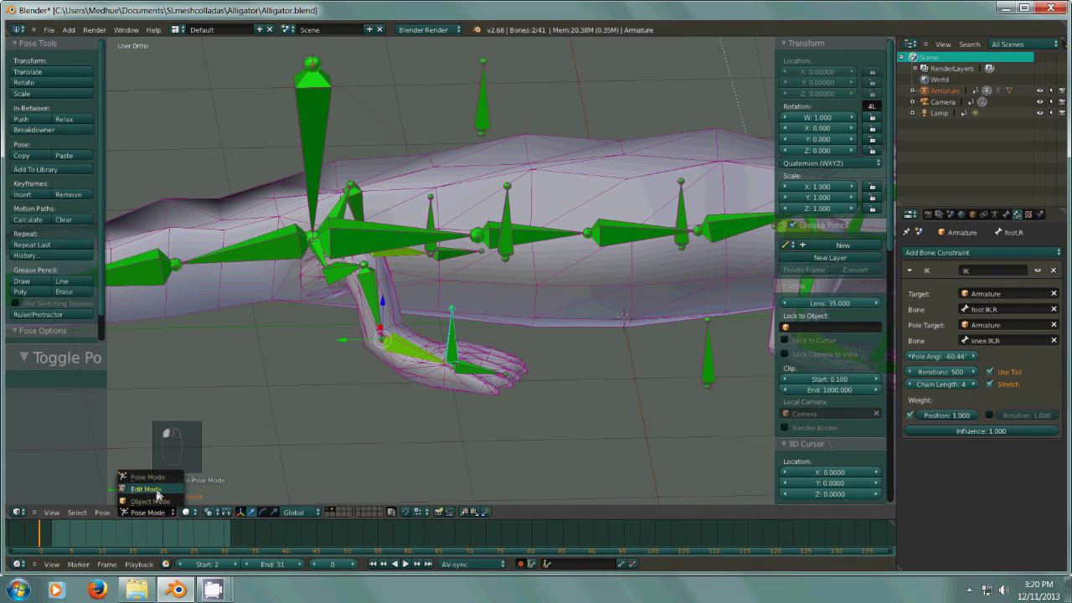
pyautogui.click(148, 489)
pyautogui.click(161, 510)
pyautogui.click(175, 479)
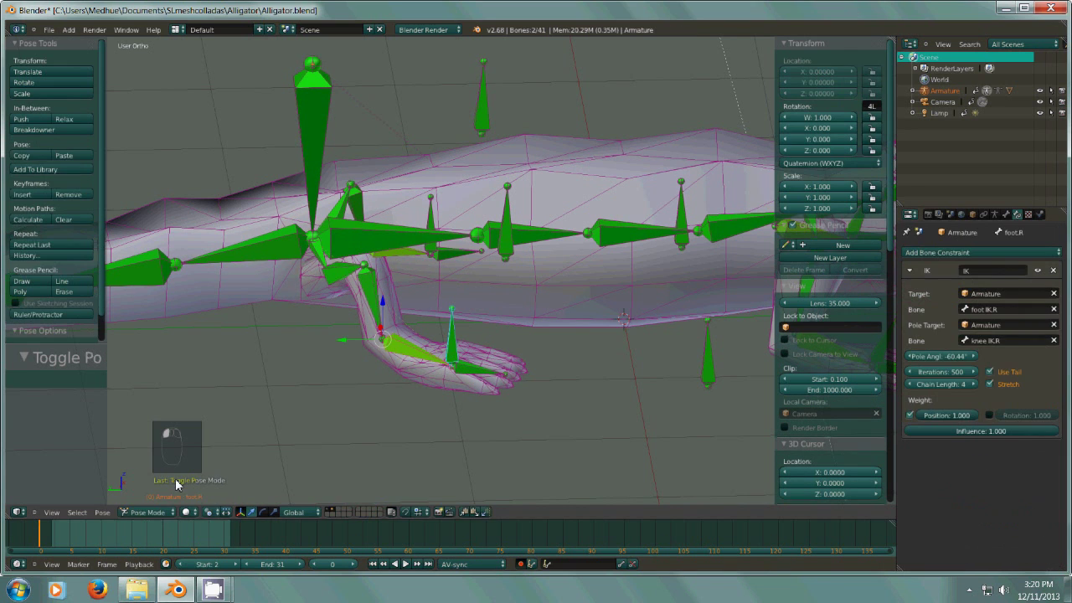
# - Try a foot.R IK pole angle of -59.44°, set it to -62.44°, and compare the leg with its Edit Mode rest position
pyautogui.click(970, 356)
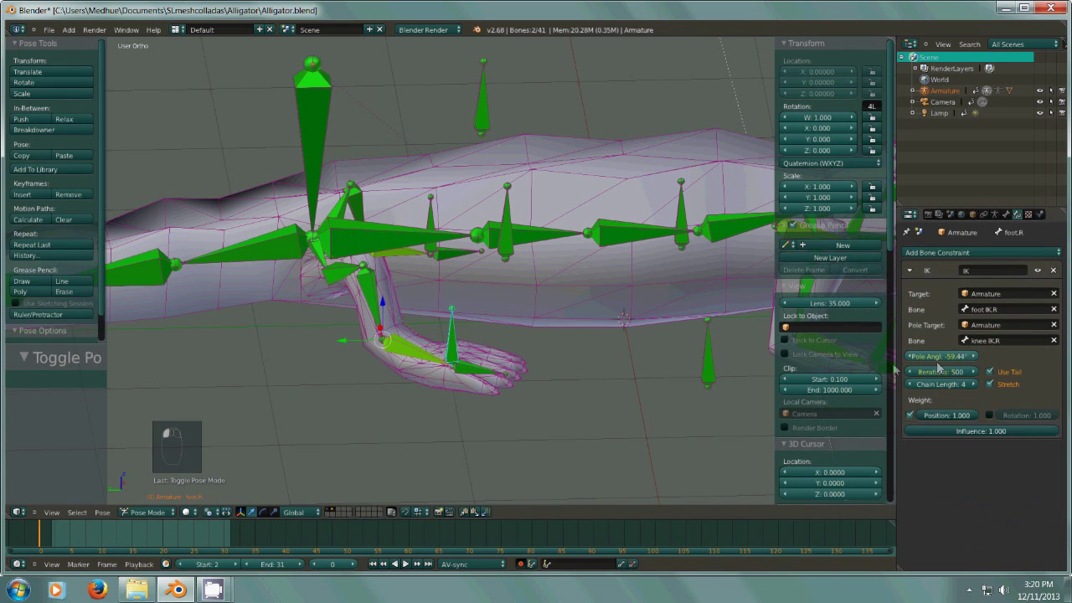
pyautogui.click(911, 357)
pyautogui.click(910, 356)
pyautogui.click(910, 357)
pyautogui.click(147, 512)
pyautogui.click(147, 489)
pyautogui.click(161, 512)
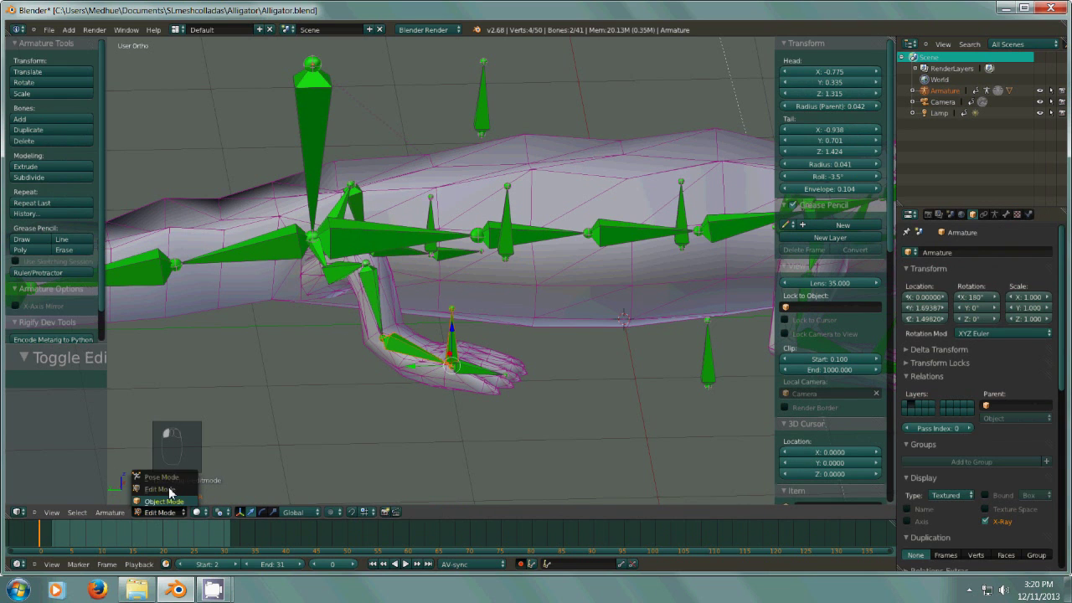
pyautogui.click(172, 480)
# - Test-move the foot IK.R control bone to check how the right rear leg follows, and cancel the move
pyautogui.moveTo(480, 398); pyautogui.dragTo(510, 392, button='middle')
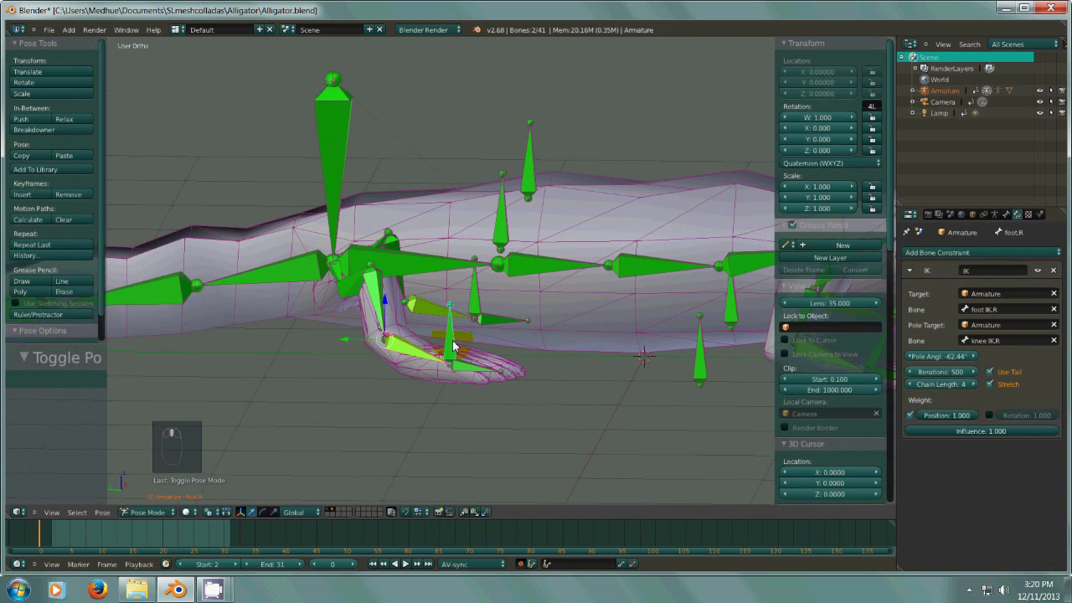
pyautogui.rightClick(454, 344)
pyautogui.moveTo(453, 344); pyautogui.dragTo(437, 305, button='right')
pyautogui.rightClick(438, 304)
# - Test-move the foot IK.L control bone to check how the left rear leg follows, and cancel the move
pyautogui.moveTo(439, 305); pyautogui.dragTo(712, 340, button='middle')
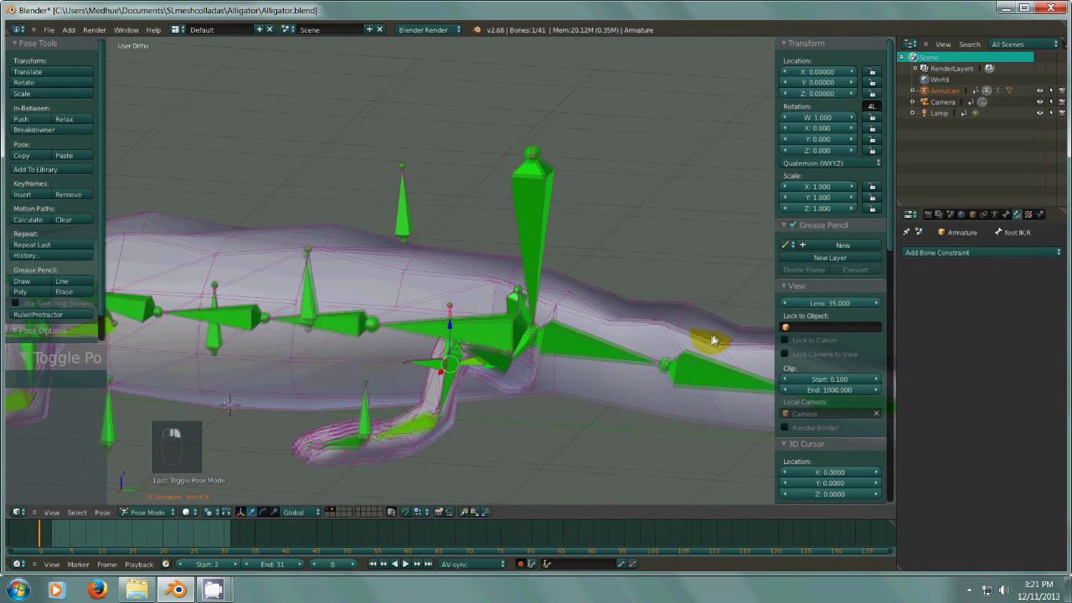
pyautogui.moveTo(360, 423); pyautogui.dragTo(358, 352, button='right')
pyautogui.rightClick(357, 352)
pyautogui.moveTo(414, 361); pyautogui.dragTo(588, 312, button='middle')
pyautogui.press('-')
pyautogui.moveTo(514, 352); pyautogui.dragTo(658, 293, button='middle')
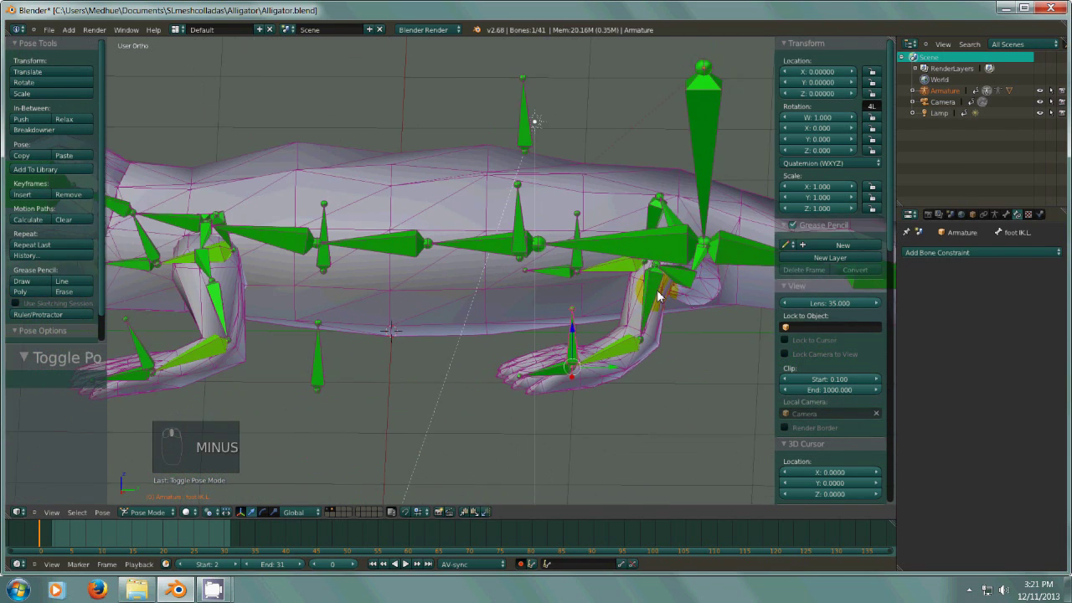
pyautogui.scroll(-3, 658, 292)
pyautogui.moveTo(539, 311); pyautogui.dragTo(573, 383, button='middle')
pyautogui.press('-')
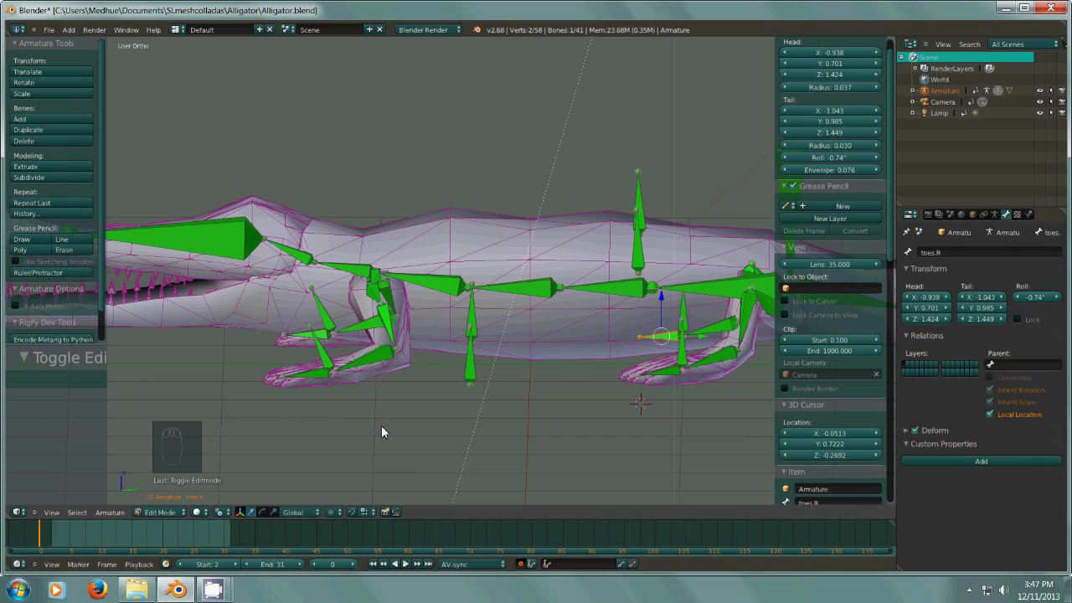
# - Parent the hand.L bone to hand IK.L with Keep Offset and check its parent setting
pyautogui.moveTo(393, 410); pyautogui.dragTo(461, 403, button='middle')
pyautogui.press('-')
pyautogui.rightClick(348, 355)
pyautogui.moveTo(402, 422)
pyautogui.mouseDown(button='middle')
pyautogui.moveTo(388, 419)
pyautogui.moveTo(402, 421)
pyautogui.mouseUp(button='middle')
pyautogui.moveTo(517, 426); pyautogui.dragTo(510, 424, button='middle')
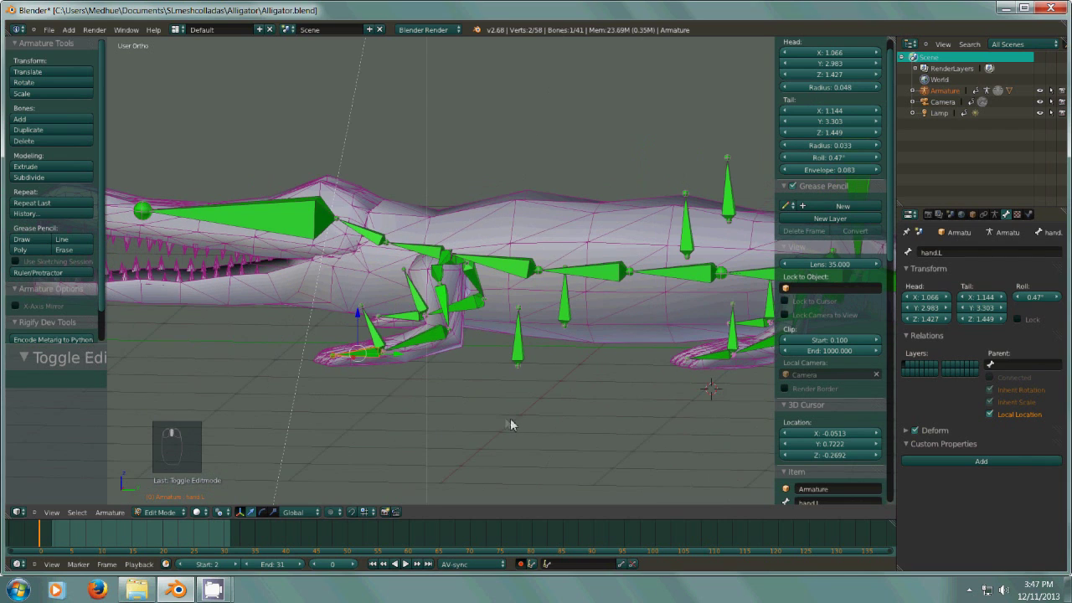
pyautogui.rightClick(371, 330)
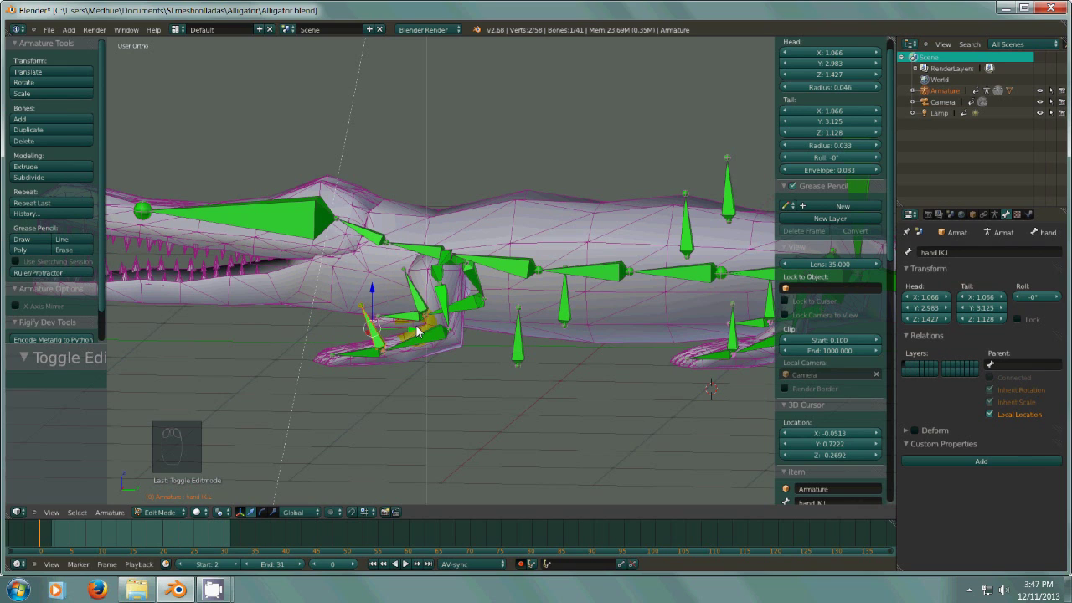
pyautogui.rightClick(362, 355)
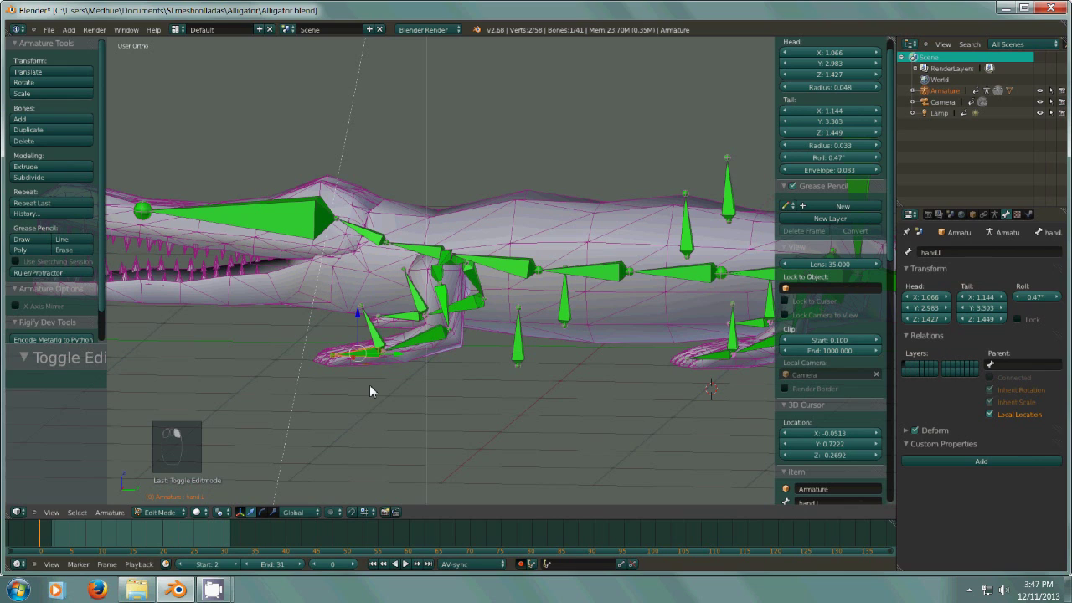
pyautogui.keyDown('shift'); pyautogui.rightClick(385, 364); pyautogui.keyUp('shift')
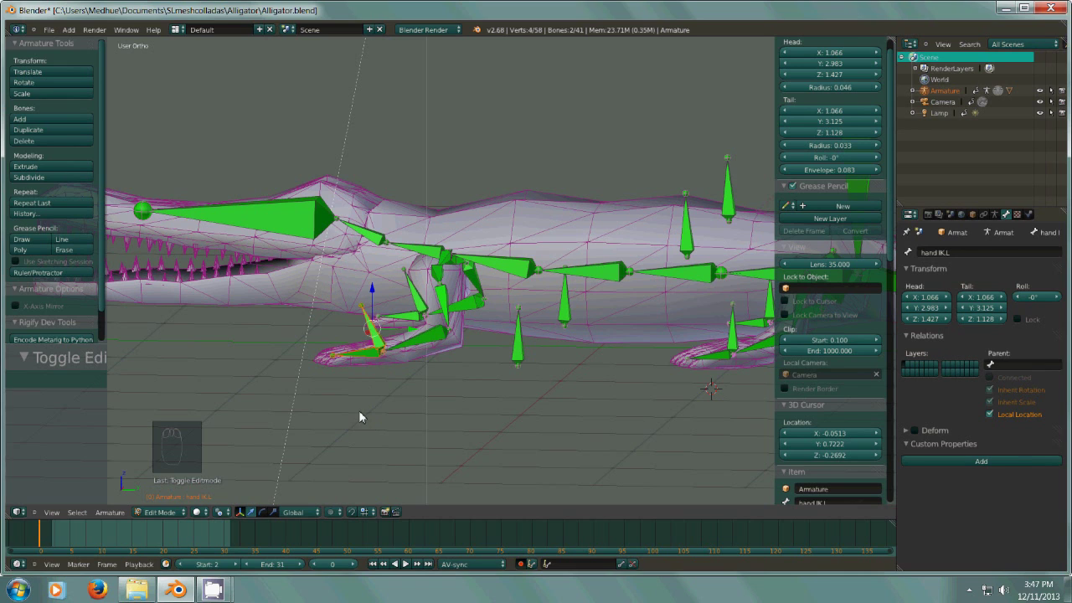
pyautogui.hotkey('ctrl', 'p')
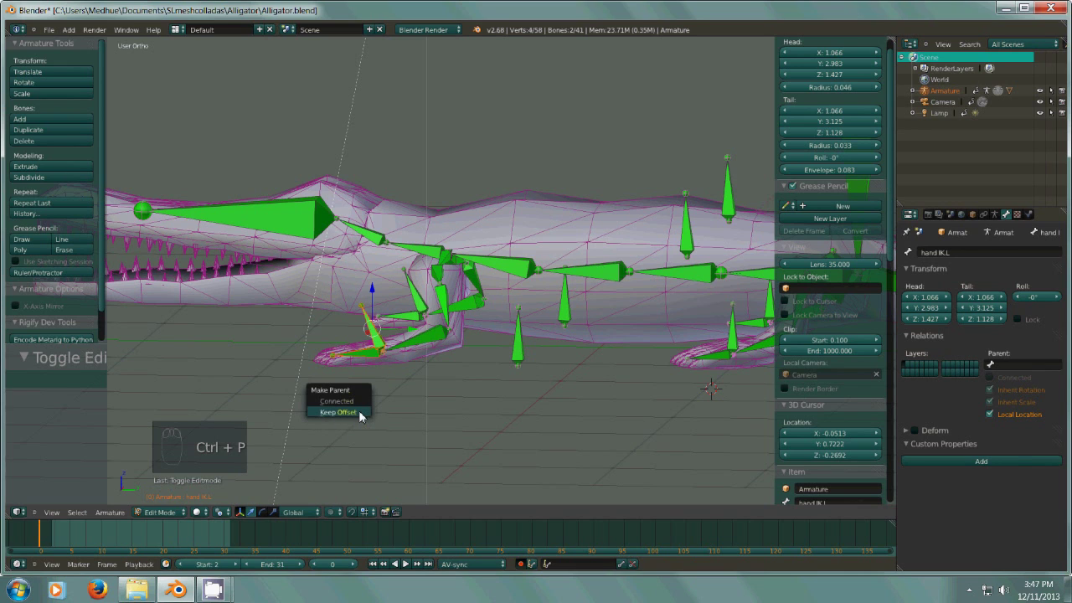
pyautogui.click(359, 410)
pyautogui.rightClick(369, 356)
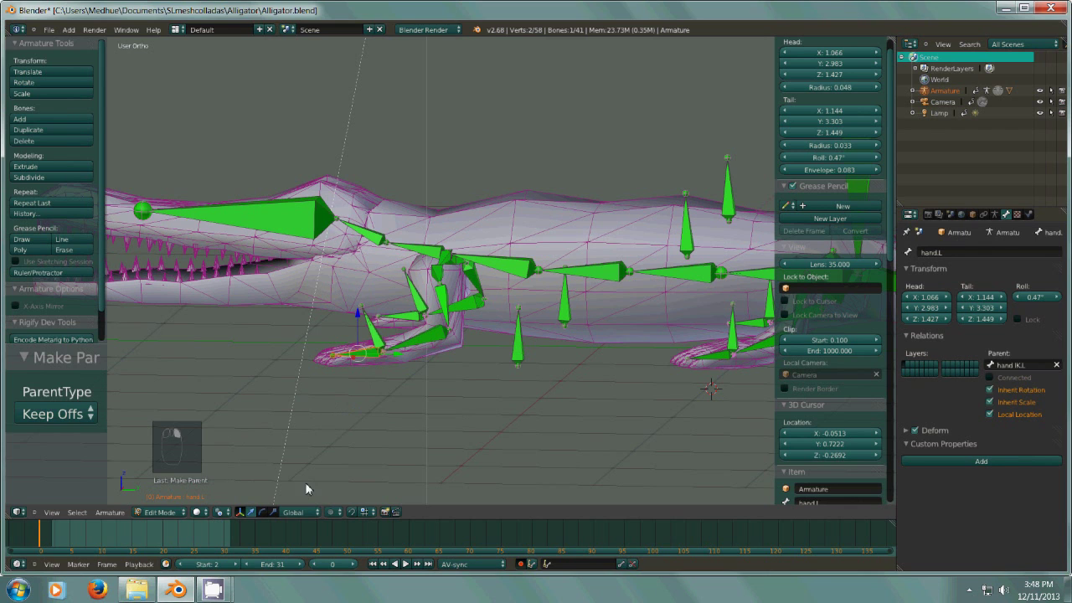
# - Test-rotate hand IK.L in Pose Mode from the right side view to check that the hand follows, and cancel the rotation
pyautogui.click(159, 512)
pyautogui.click(164, 477)
pyautogui.rightClick(373, 353)
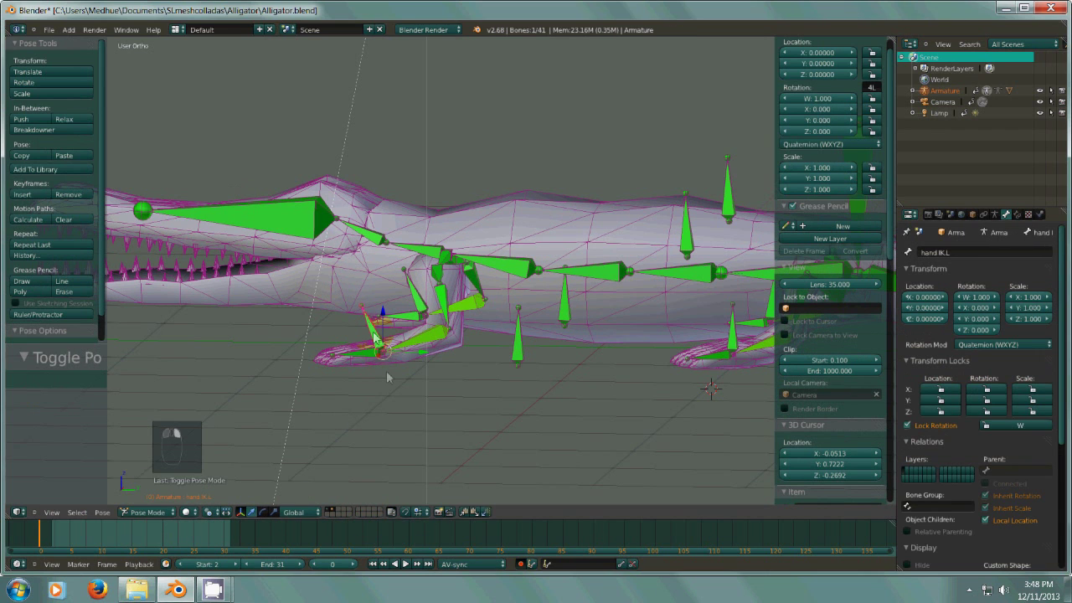
pyautogui.press('KP_3')
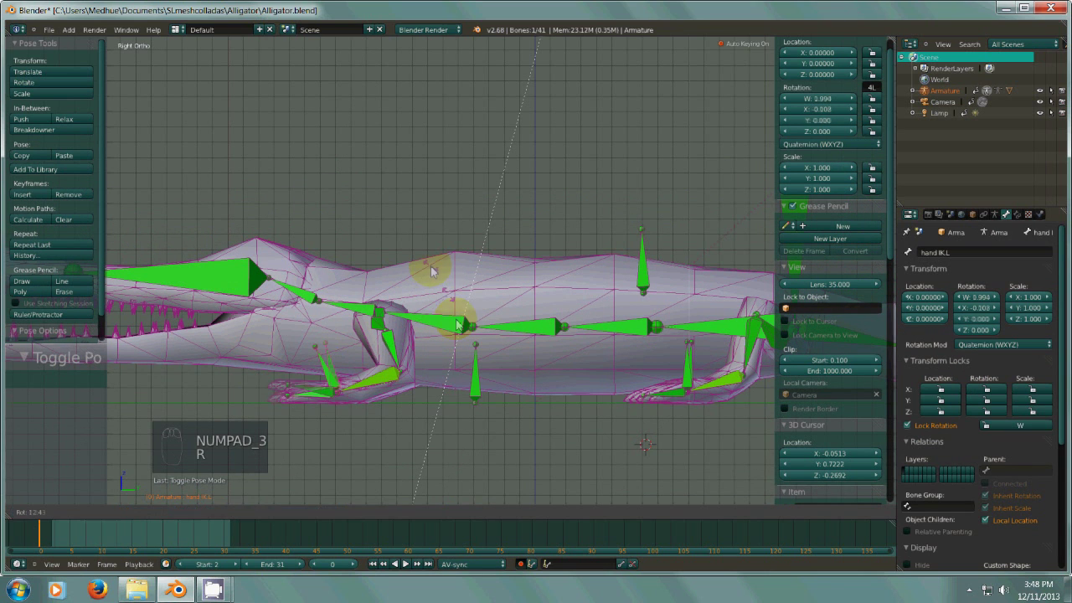
pyautogui.press('r')
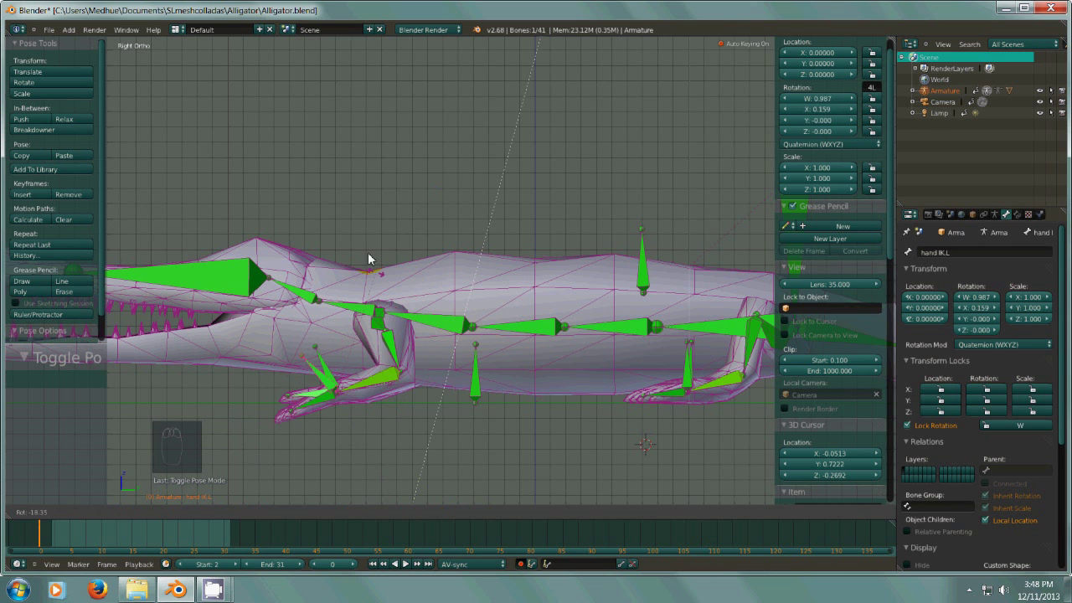
pyautogui.rightClick(419, 377)
# - Parent the hand.R bone to hand IK.R with Keep Offset in Edit Mode
pyautogui.moveTo(419, 376); pyautogui.dragTo(684, 428, button='middle')
pyautogui.click(163, 512)
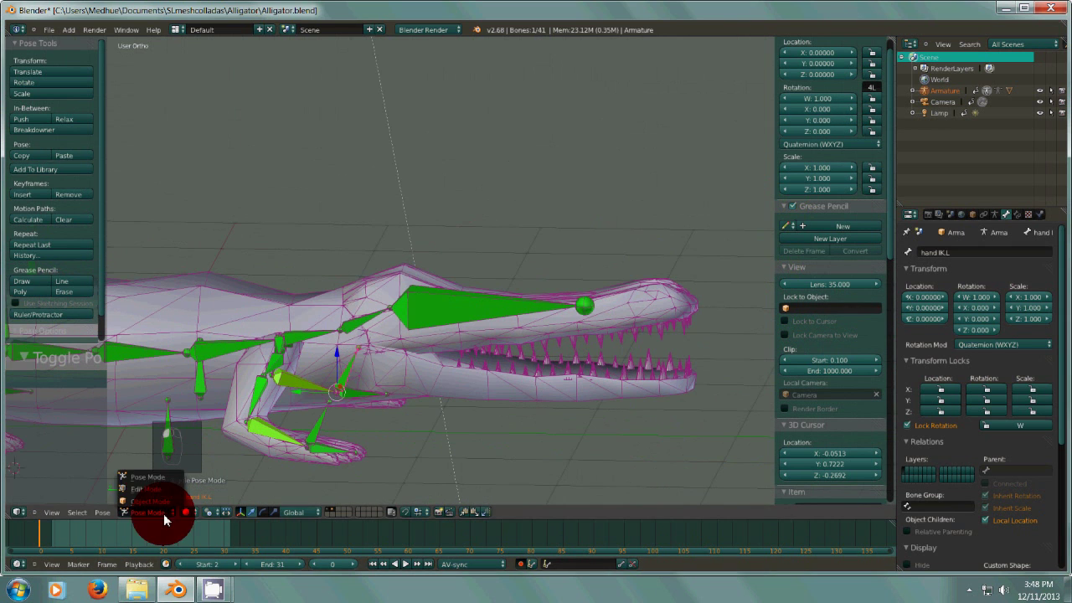
pyautogui.click(168, 486)
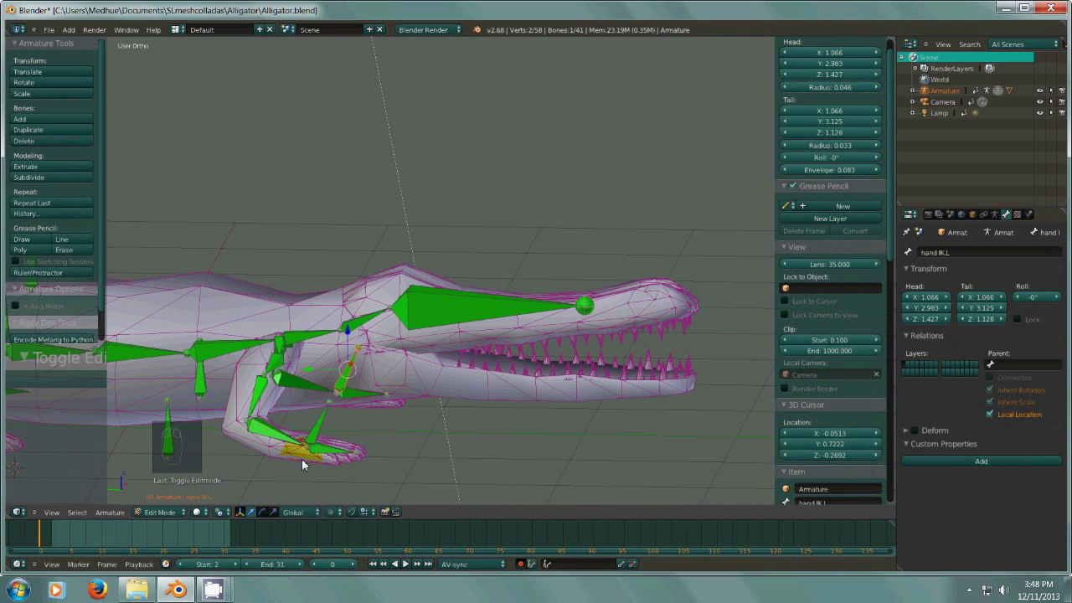
pyautogui.keyDown('shift'); pyautogui.moveTo(425, 424); pyautogui.dragTo(666, 384, button='middle'); pyautogui.keyUp('shift')
pyautogui.rightClick(569, 410)
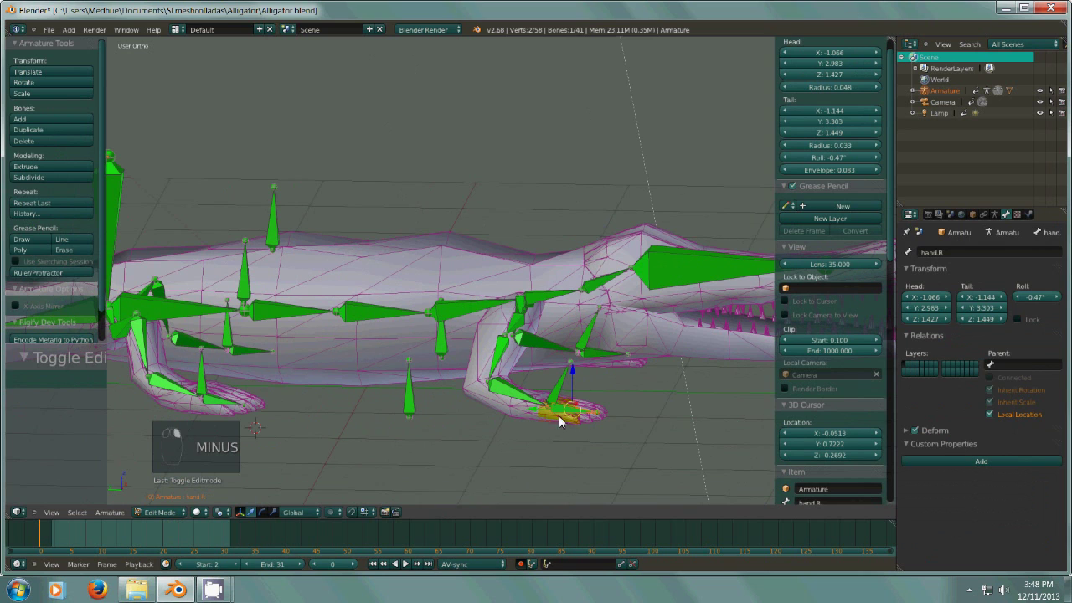
pyautogui.rightClick(553, 391)
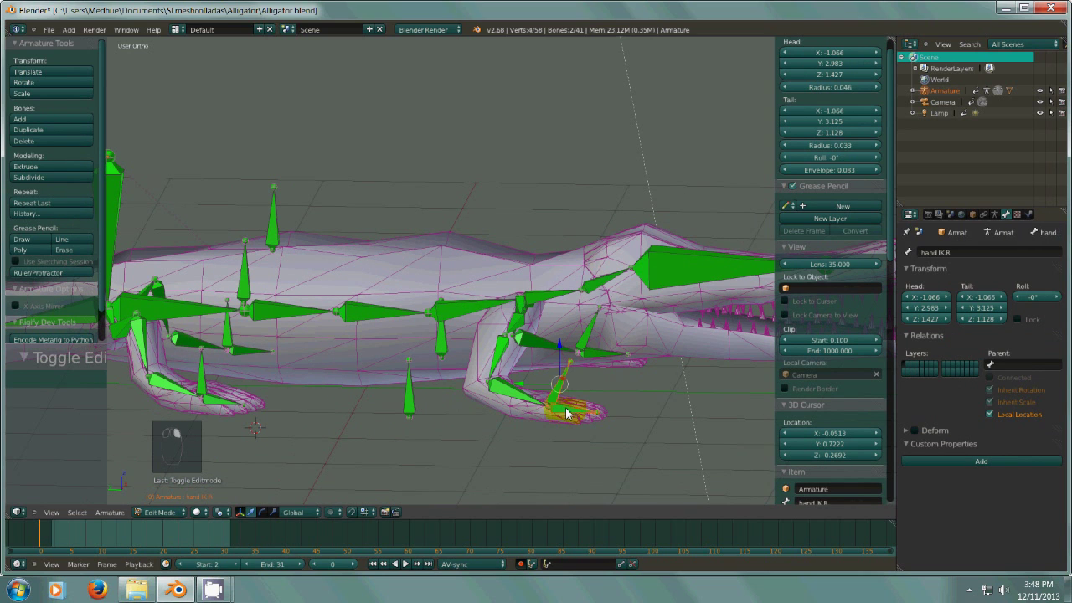
pyautogui.hotkey('ctrl', 'p')
pyautogui.click(566, 411)
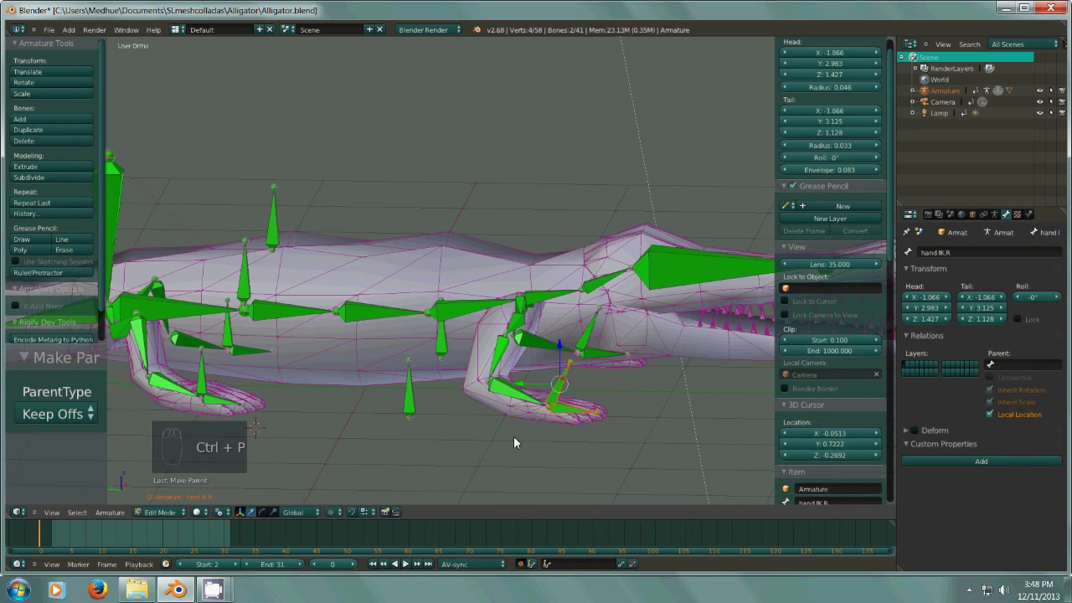
# - Parent the toes.R bone to foot IK.R with Keep Offset
pyautogui.moveTo(454, 432); pyautogui.dragTo(667, 436, button='middle')
pyautogui.rightClick(459, 399)
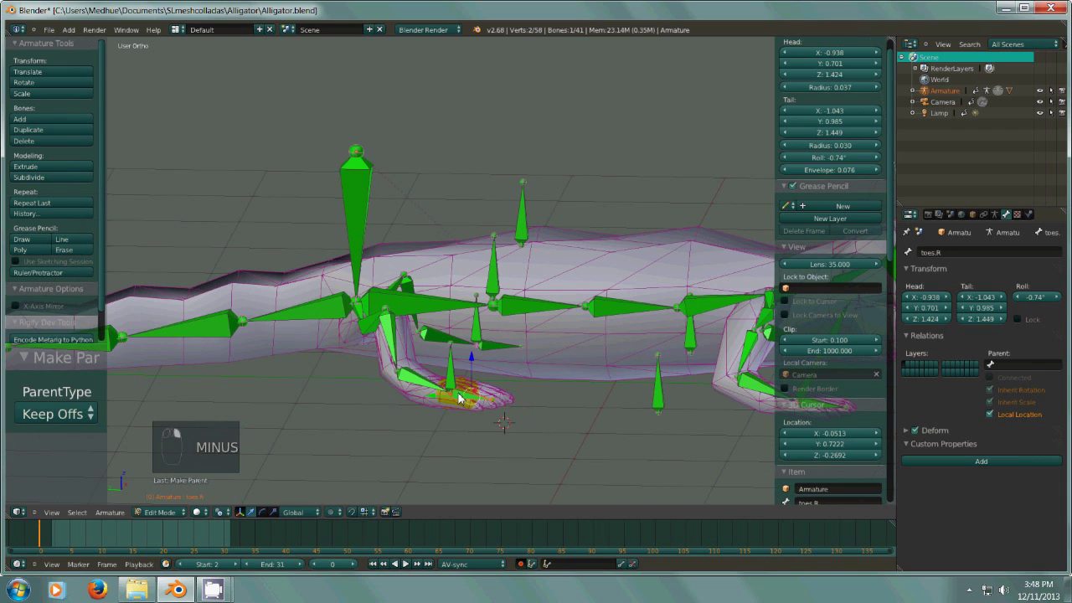
pyautogui.rightClick(459, 402)
pyautogui.keyDown('shift'); pyautogui.rightClick(469, 419); pyautogui.keyUp('shift')
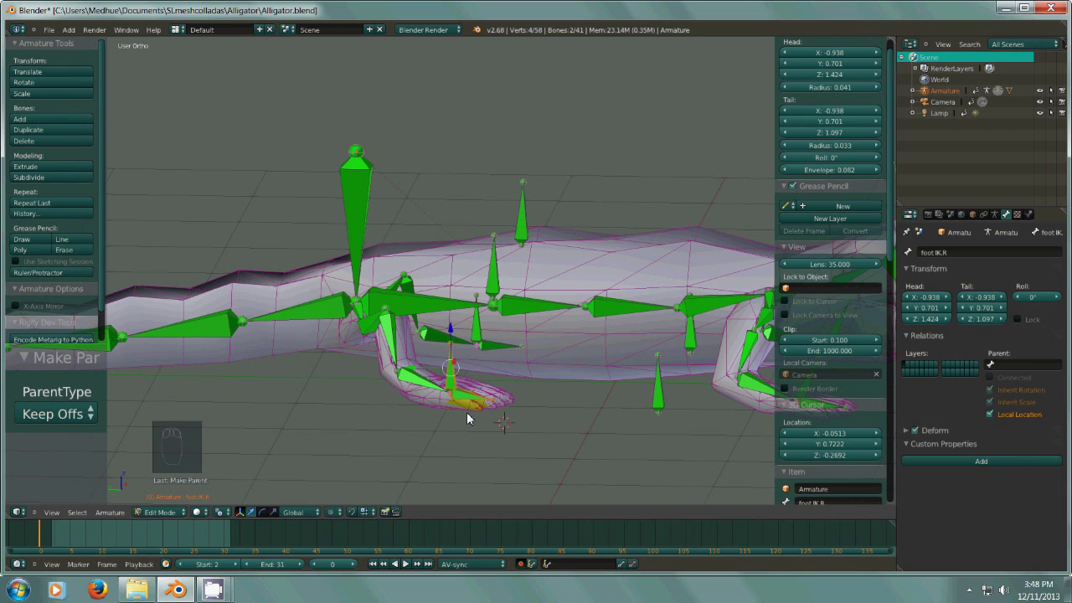
pyautogui.hotkey('ctrl', 'p')
pyautogui.click(458, 418)
# - Parent the left toes bone to foot IK.L with Keep Offset
pyautogui.moveTo(458, 417); pyautogui.dragTo(685, 417, button='middle')
pyautogui.rightClick(526, 431)
pyautogui.rightClick(533, 412)
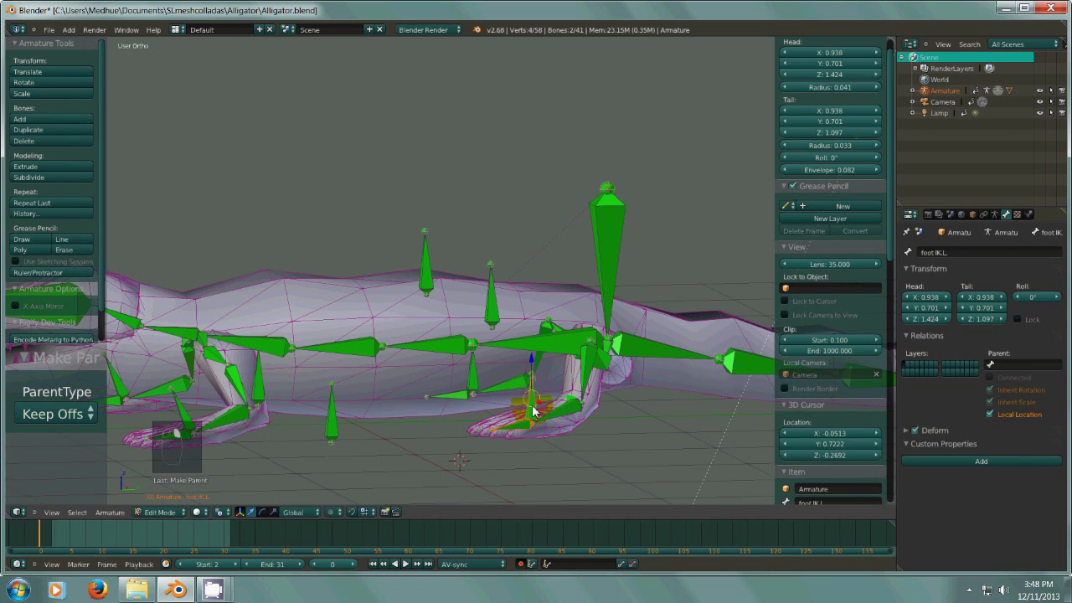
pyautogui.hotkey('ctrl', 'p')
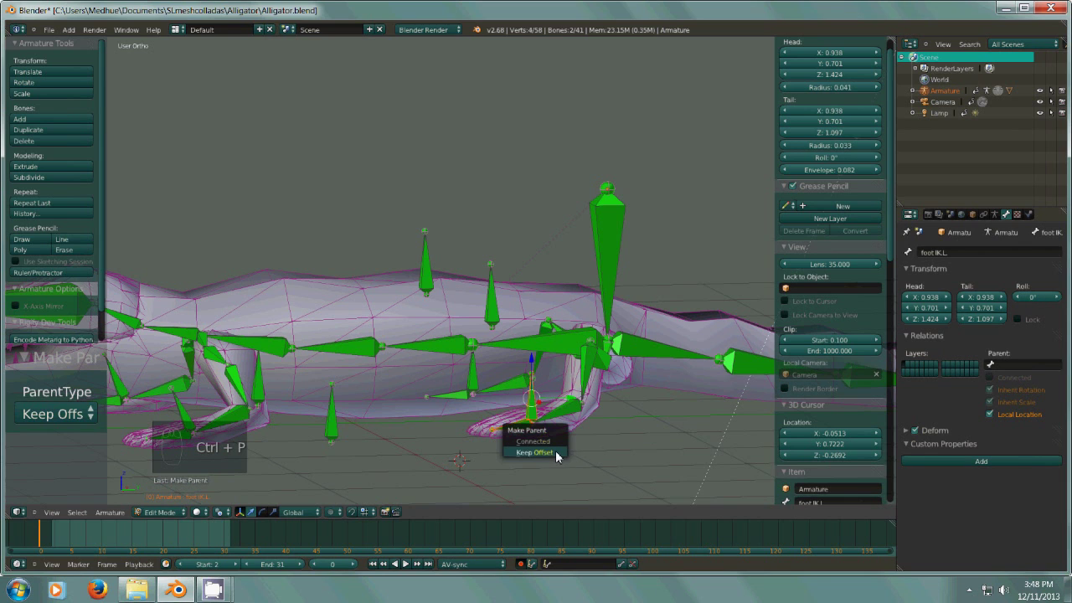
pyautogui.click(555, 454)
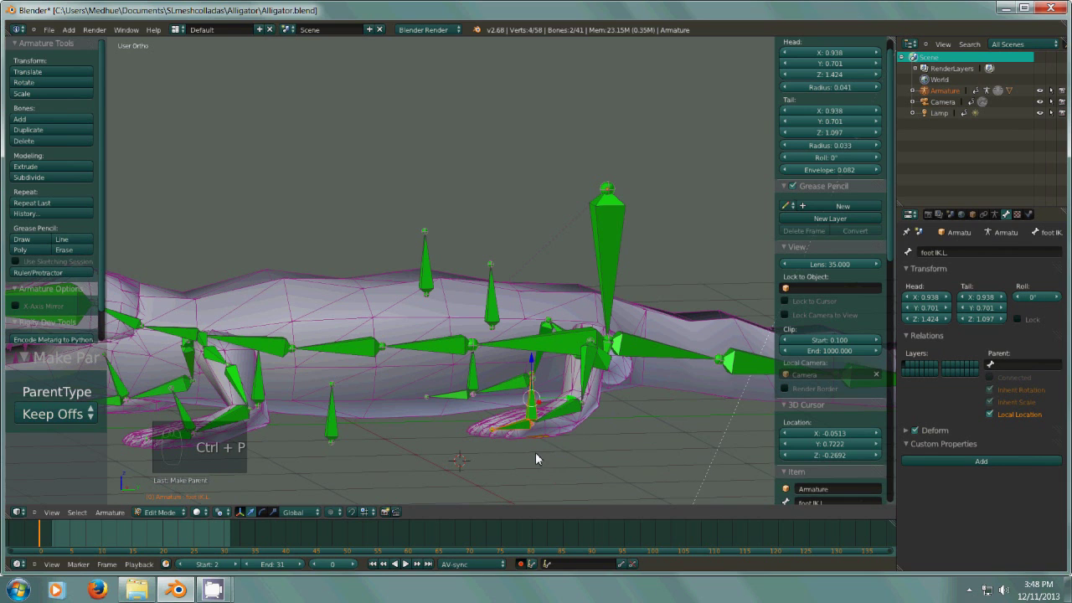
# - Test-rotate foot IK.L in Pose Mode from the right side view to check that the toes follow, and cancel the rotation
pyautogui.press('KP_3')
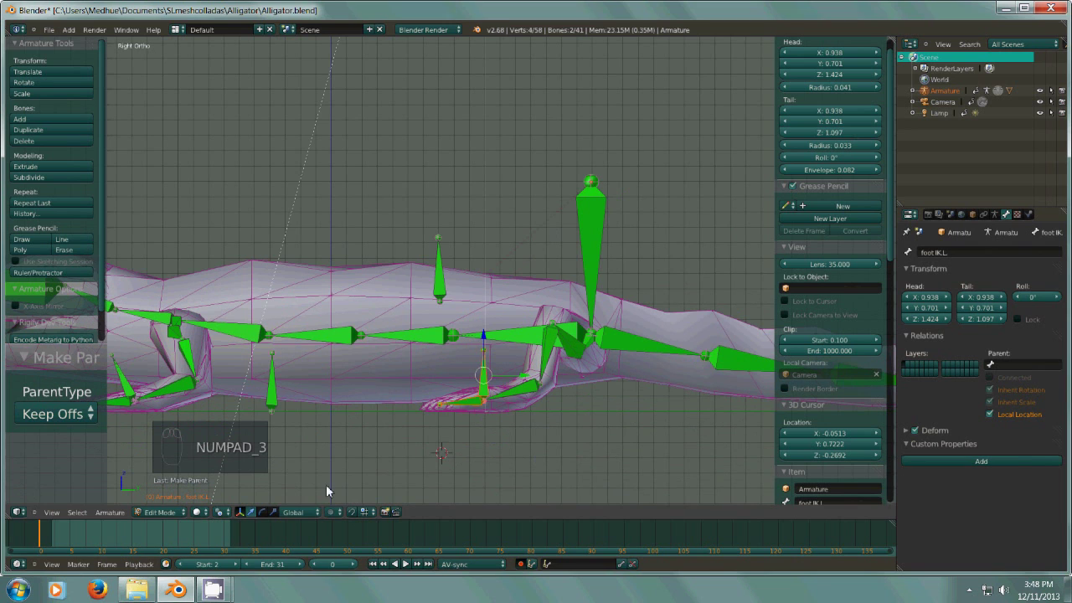
pyautogui.click(159, 512)
pyautogui.click(163, 481)
pyautogui.rightClick(481, 397)
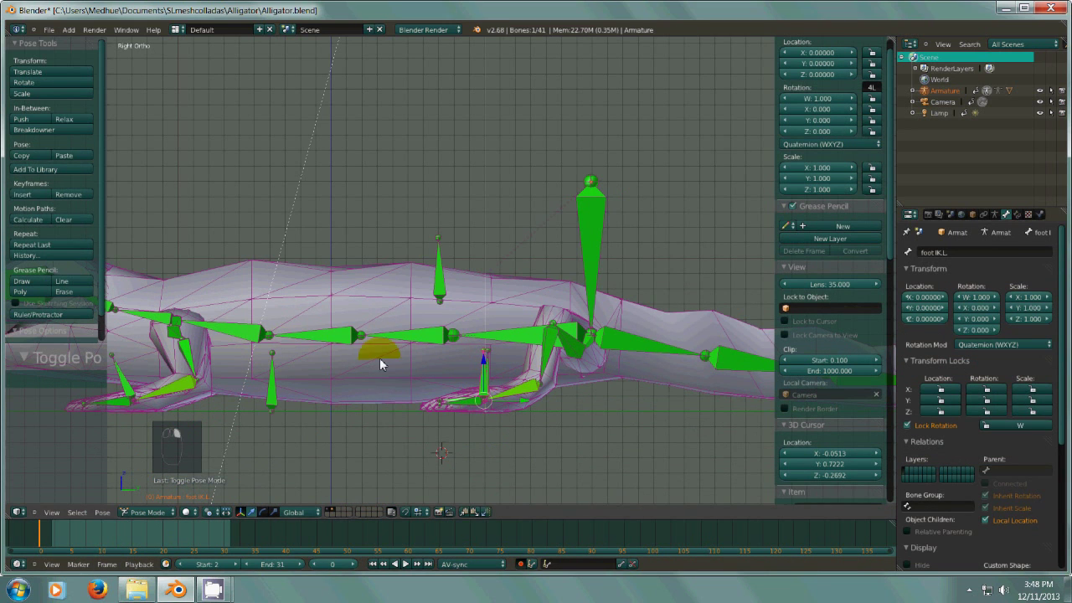
pyautogui.press('r')
pyautogui.moveTo(397, 409); pyautogui.dragTo(289, 369, button='middle')
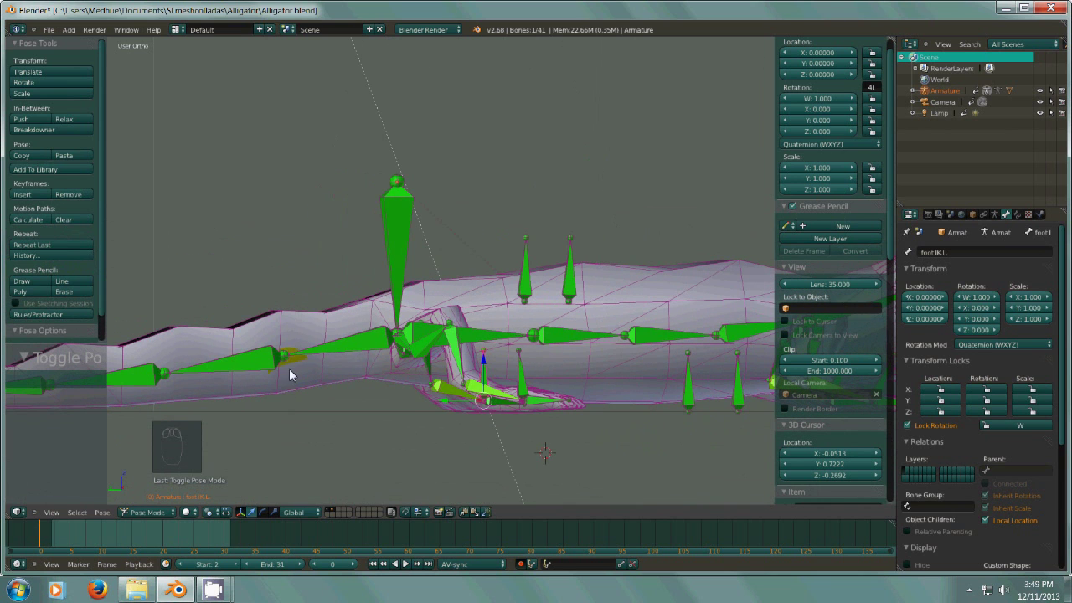
# - Clear all pose transforms of the foot IK.R bone
pyautogui.rightClick(519, 381)
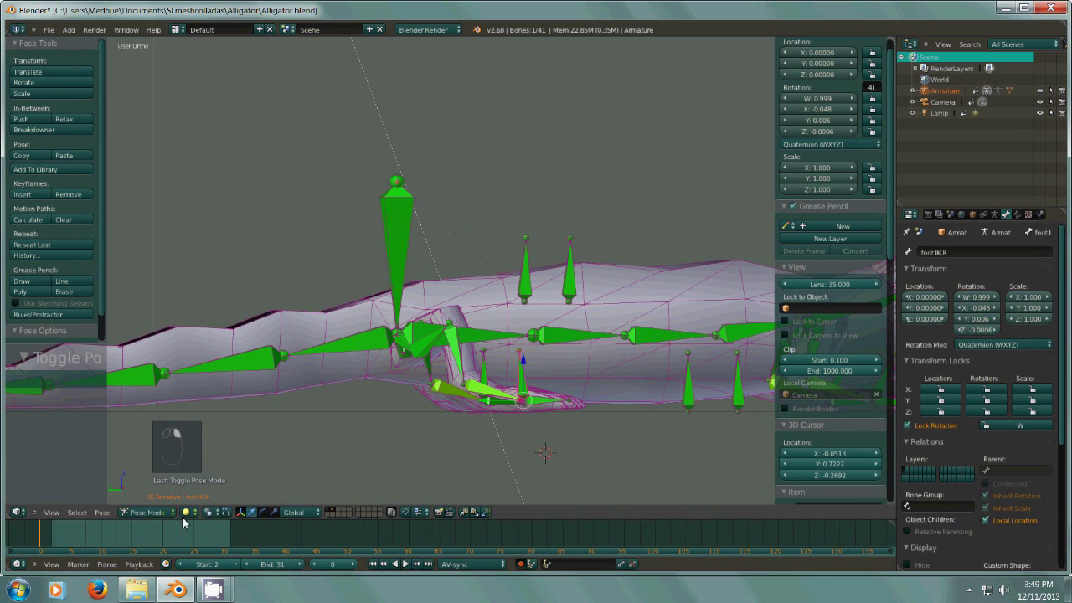
pyautogui.click(102, 512)
pyautogui.click(246, 454)
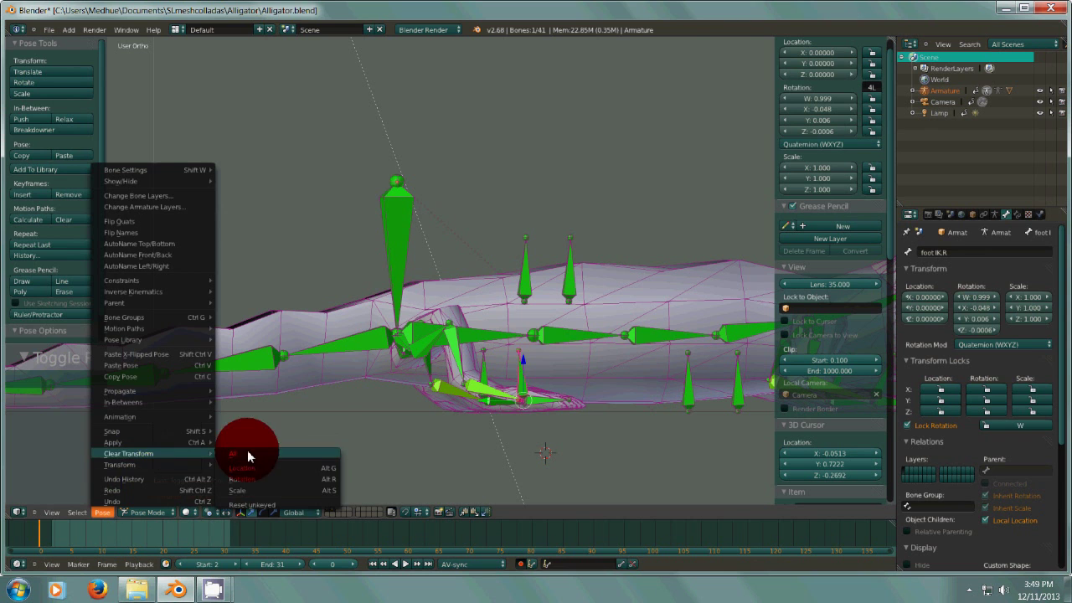
# - Test-move the pelvis bone to check how the body and rear legs follow, and cancel the move
pyautogui.scroll(2, 554, 449)
pyautogui.moveTo(554, 449); pyautogui.dragTo(764, 454, button='middle')
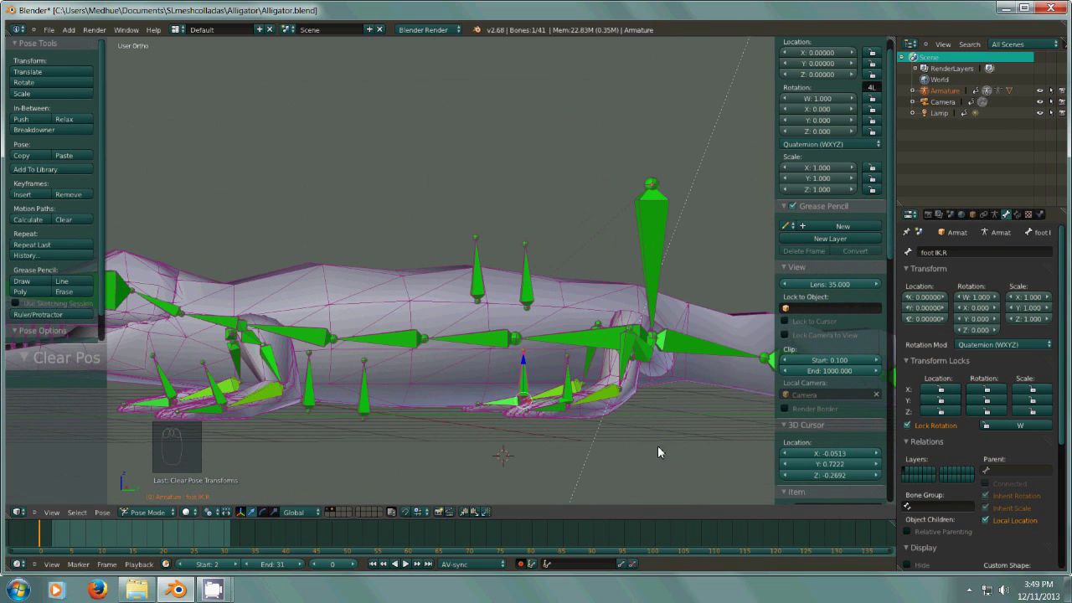
pyautogui.moveTo(597, 337); pyautogui.dragTo(584, 304, button='right')
pyautogui.rightClick(583, 302)
pyautogui.moveTo(594, 361)
pyautogui.mouseDown(button='middle')
pyautogui.moveTo(590, 384)
pyautogui.moveTo(610, 420)
pyautogui.moveTo(603, 366)
pyautogui.mouseUp(button='middle')
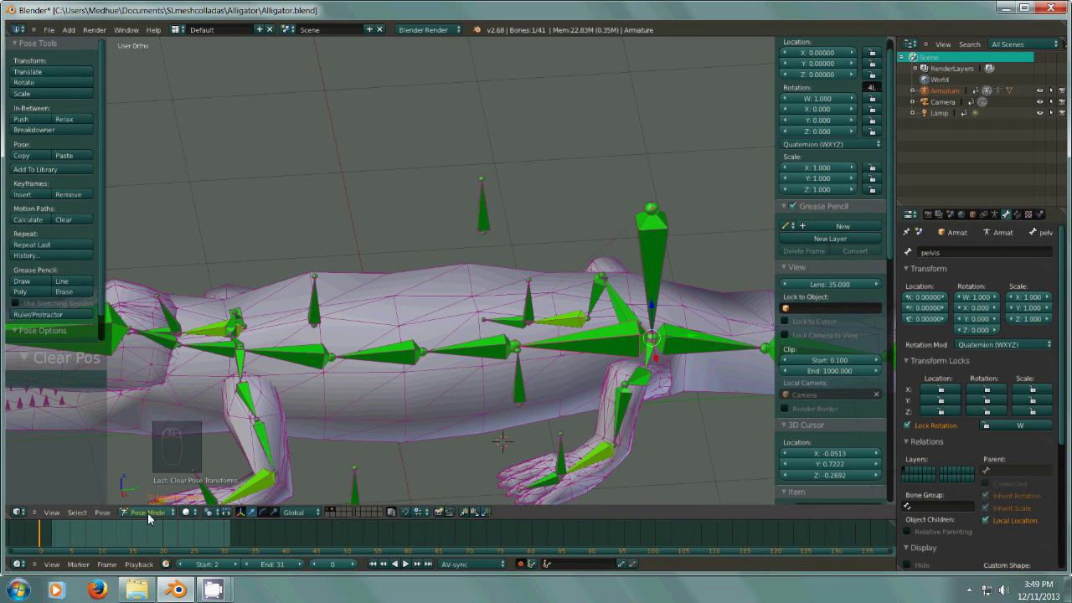
# - Check the parent settings of the pelvis and hip bones in Edit Mode
pyautogui.click(146, 489)
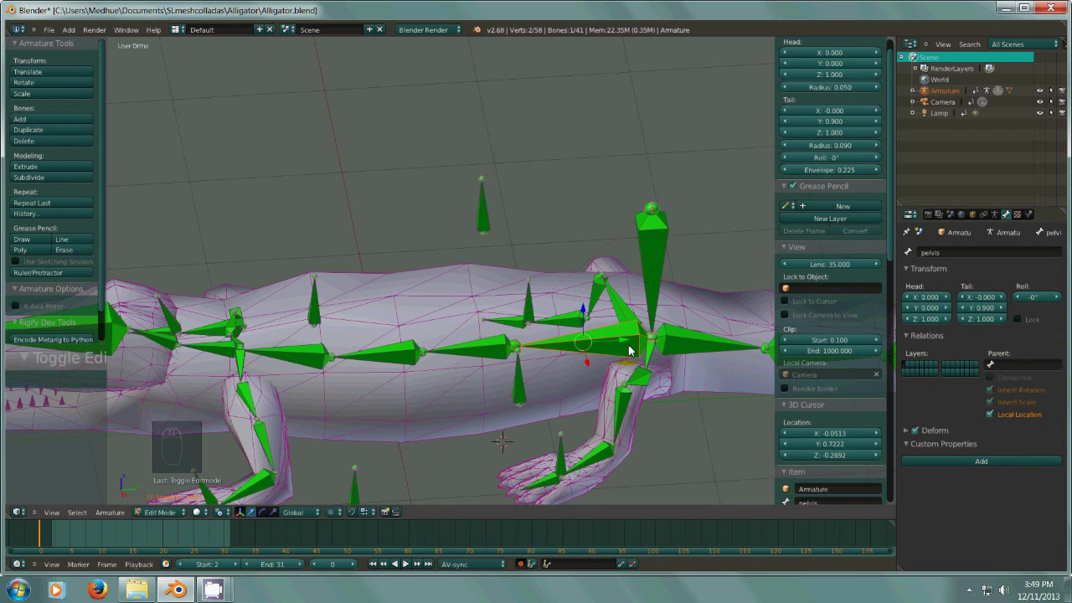
pyautogui.moveTo(635, 365); pyautogui.dragTo(621, 362, button='middle')
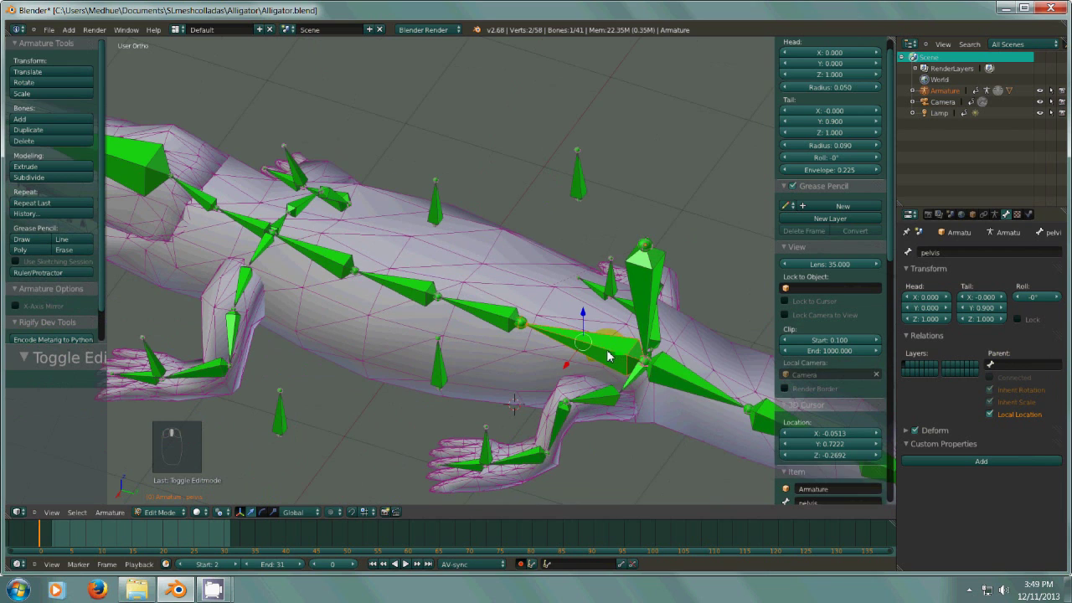
pyautogui.rightClick(644, 379)
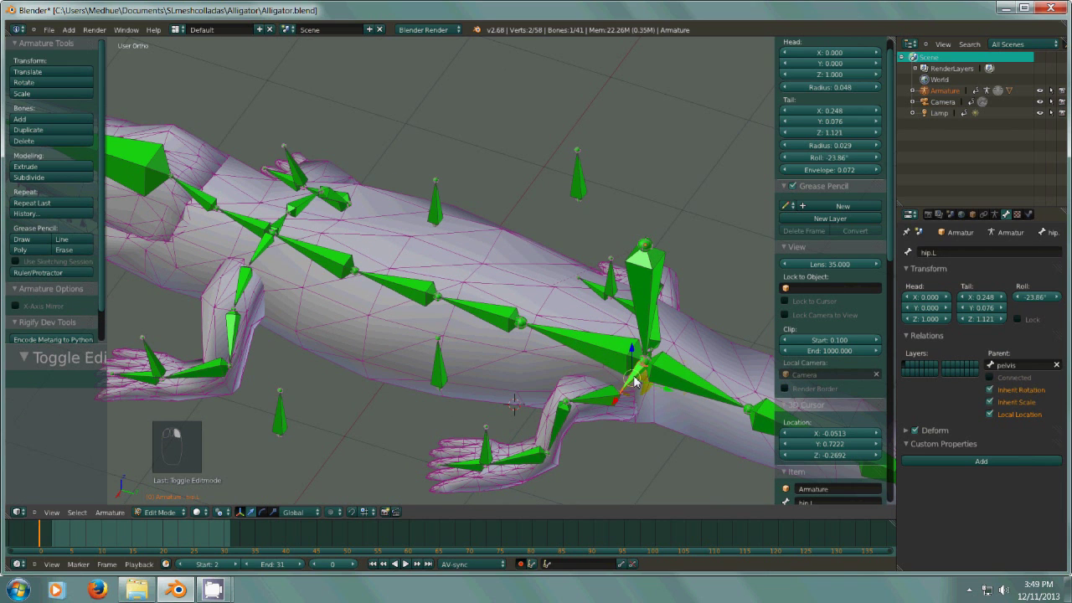
pyautogui.rightClick(613, 356)
pyautogui.rightClick(639, 372)
pyautogui.rightClick(668, 377)
pyautogui.rightClick(662, 342)
pyautogui.moveTo(650, 404); pyautogui.dragTo(587, 389, button='middle')
pyautogui.rightClick(572, 306)
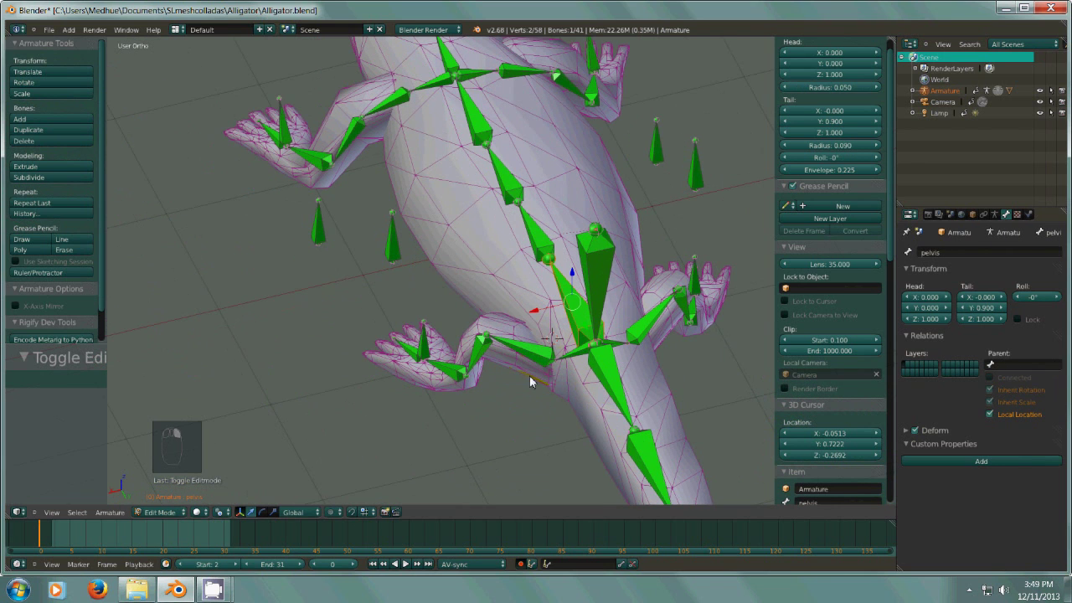
# - Try to parent hip.L, tail1 and hip.R to the pelvis bone
pyautogui.rightClick(574, 356)
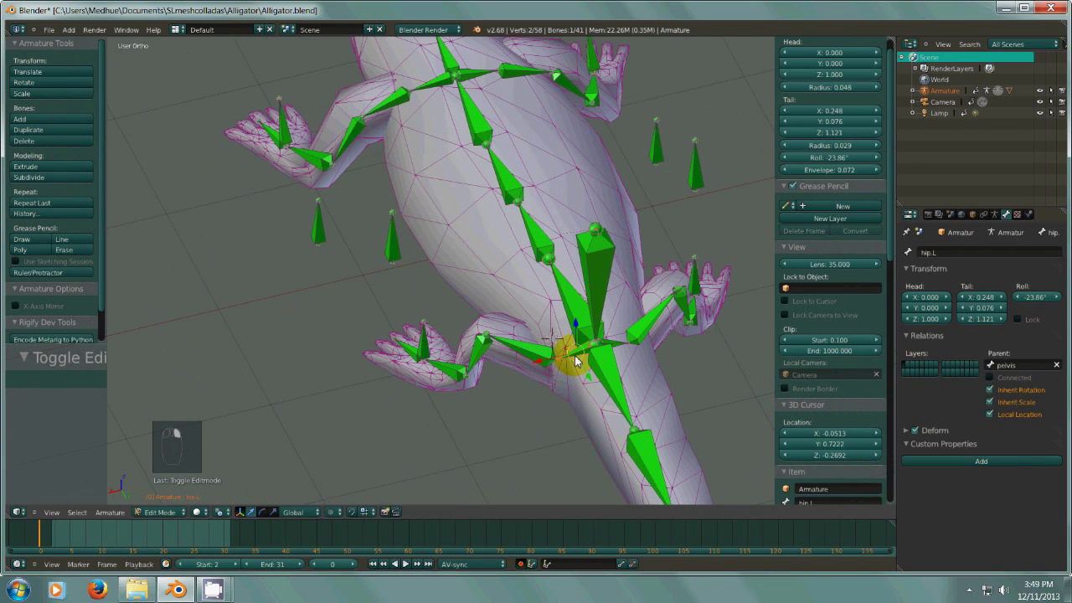
pyautogui.rightClick(619, 394)
pyautogui.moveTo(620, 394)
pyautogui.mouseDown(button='middle')
pyautogui.moveTo(673, 444)
pyautogui.moveTo(629, 391)
pyautogui.mouseUp(button='middle')
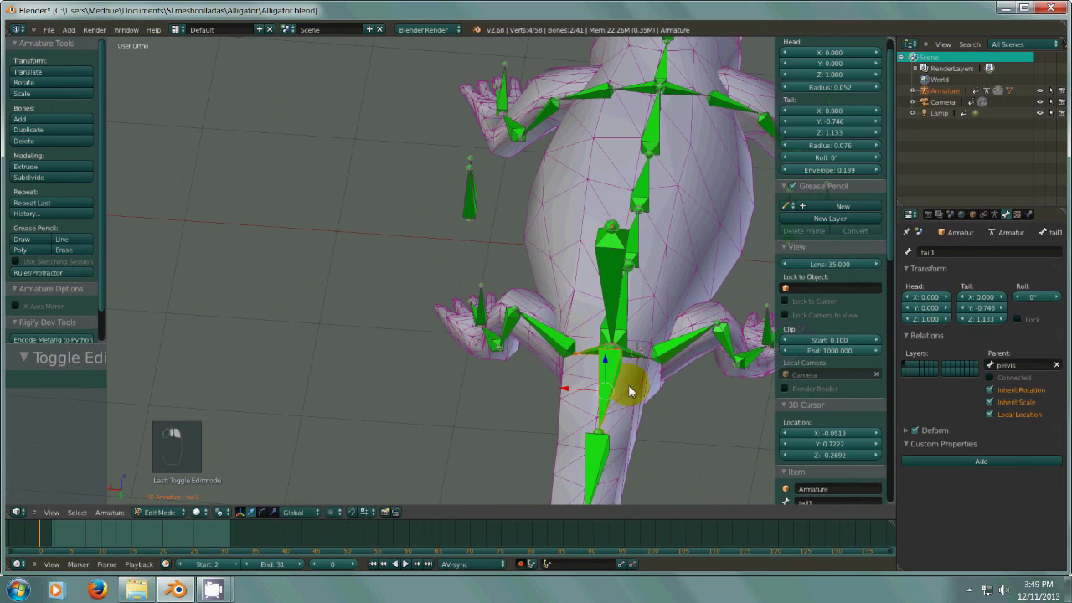
pyautogui.rightClick(629, 351)
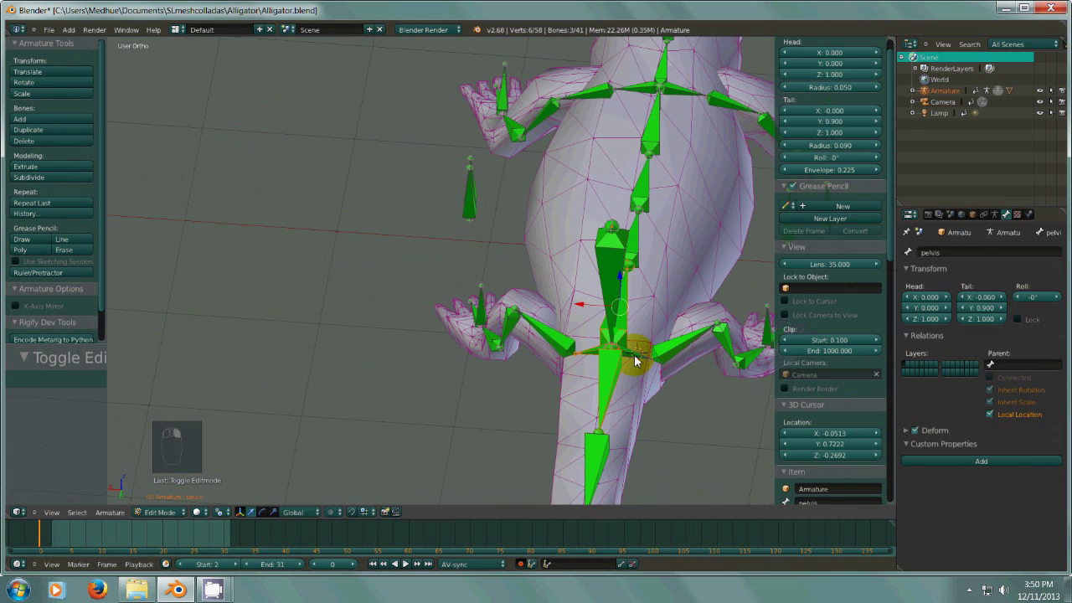
pyautogui.rightClick(636, 362)
pyautogui.rightClick(632, 338)
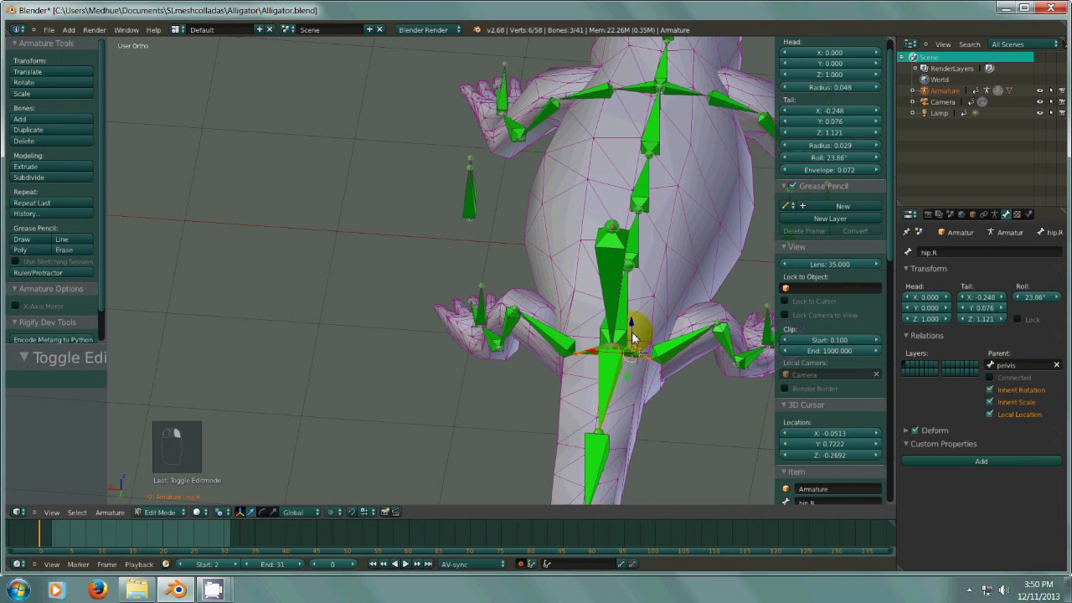
pyautogui.moveTo(691, 461); pyautogui.dragTo(675, 383, button='middle')
pyautogui.keyDown('shift'); pyautogui.rightClick(683, 371); pyautogui.keyUp('shift')
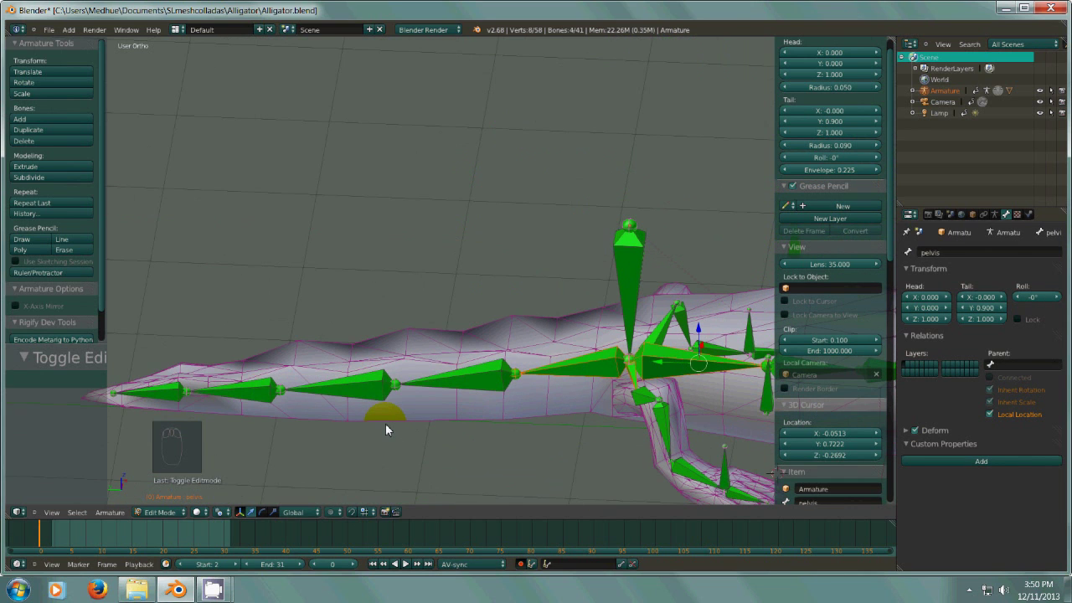
pyautogui.hotkey('ctrl', 'p')
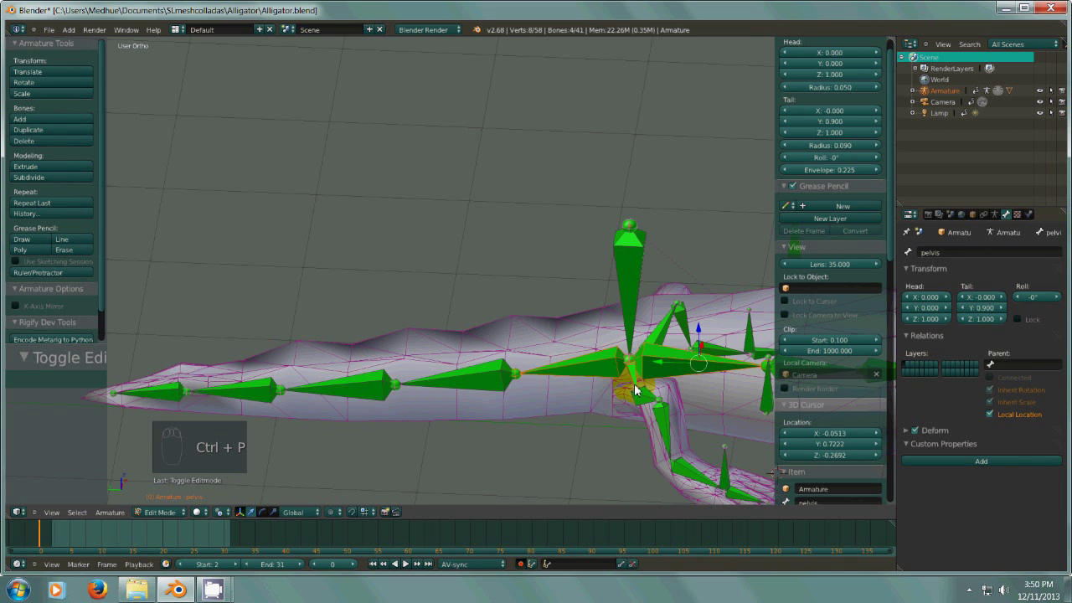
# - Return to Pose Mode, test-move the pelvis bone again to check how the attached bones follow, and cancel the move
pyautogui.moveTo(542, 412); pyautogui.dragTo(587, 453, button='middle')
pyautogui.moveTo(285, 370); pyautogui.dragTo(342, 405, button='middle')
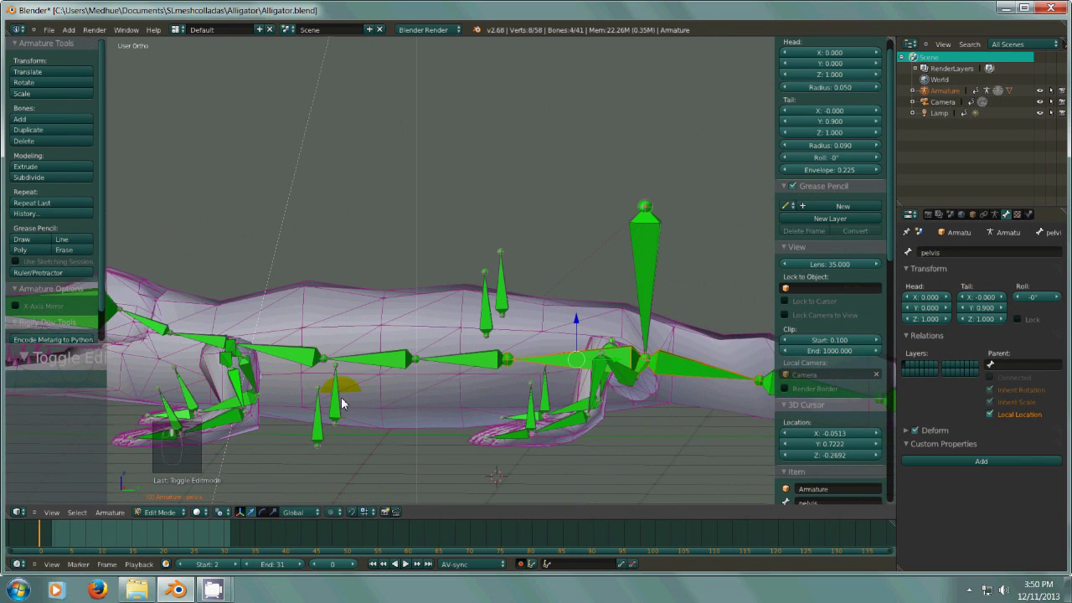
pyautogui.click(159, 511)
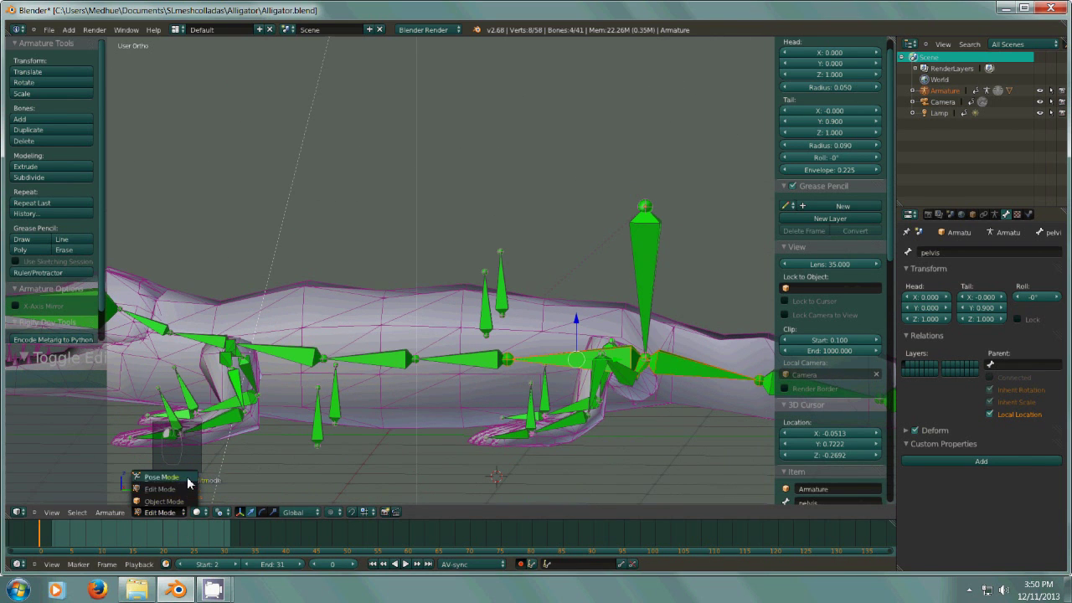
pyautogui.click(186, 486)
pyautogui.moveTo(420, 453); pyautogui.dragTo(425, 451, button='middle')
pyautogui.rightClick(582, 360)
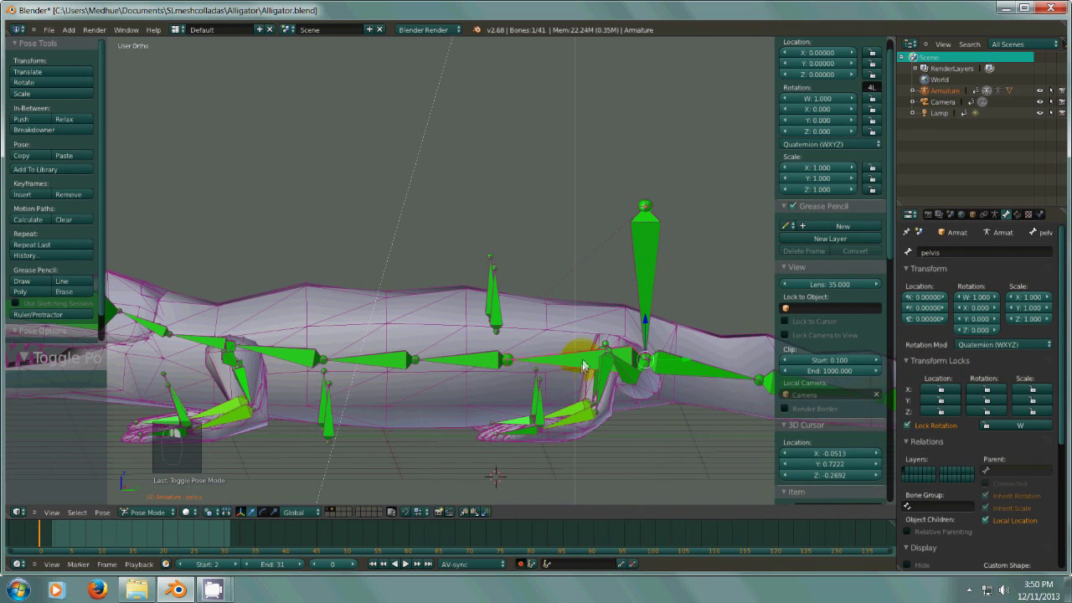
pyautogui.moveTo(593, 391); pyautogui.dragTo(589, 390, button='middle')
pyautogui.moveTo(572, 370); pyautogui.dragTo(573, 312, button='right')
pyautogui.rightClick(574, 312)
# - Test-rotate the chest bone to check how the front body follows, and cancel the rotation
pyautogui.rightClick(286, 354)
pyautogui.moveTo(286, 358)
pyautogui.mouseDown(button='right')
pyautogui.moveTo(285, 311)
pyautogui.moveTo(272, 358)
pyautogui.moveTo(281, 315)
pyautogui.moveTo(278, 355)
pyautogui.moveTo(276, 344)
pyautogui.mouseUp(button='right')
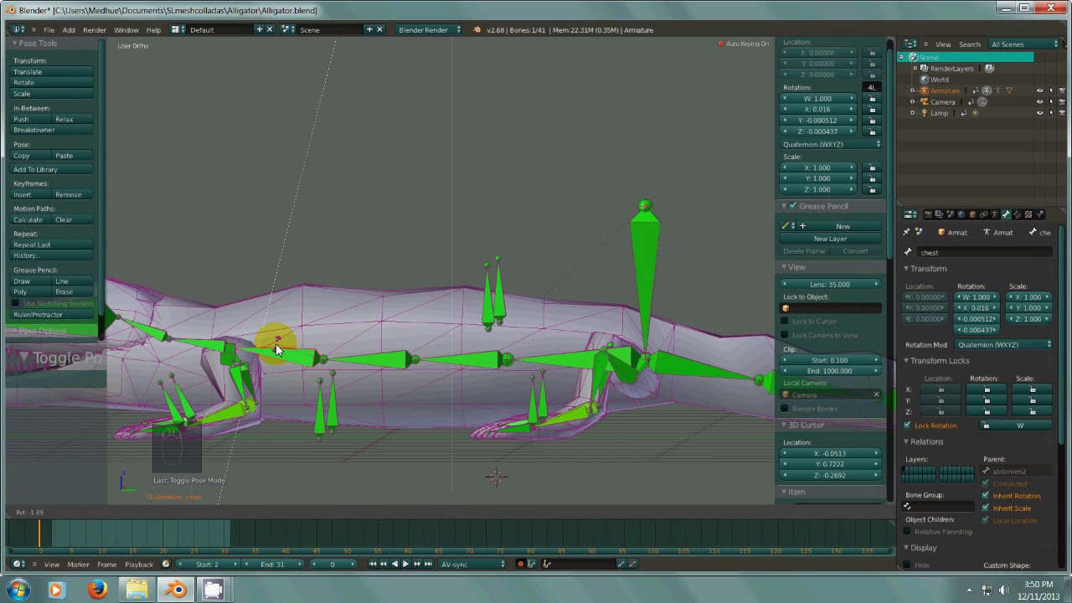
pyautogui.rightClick(276, 344)
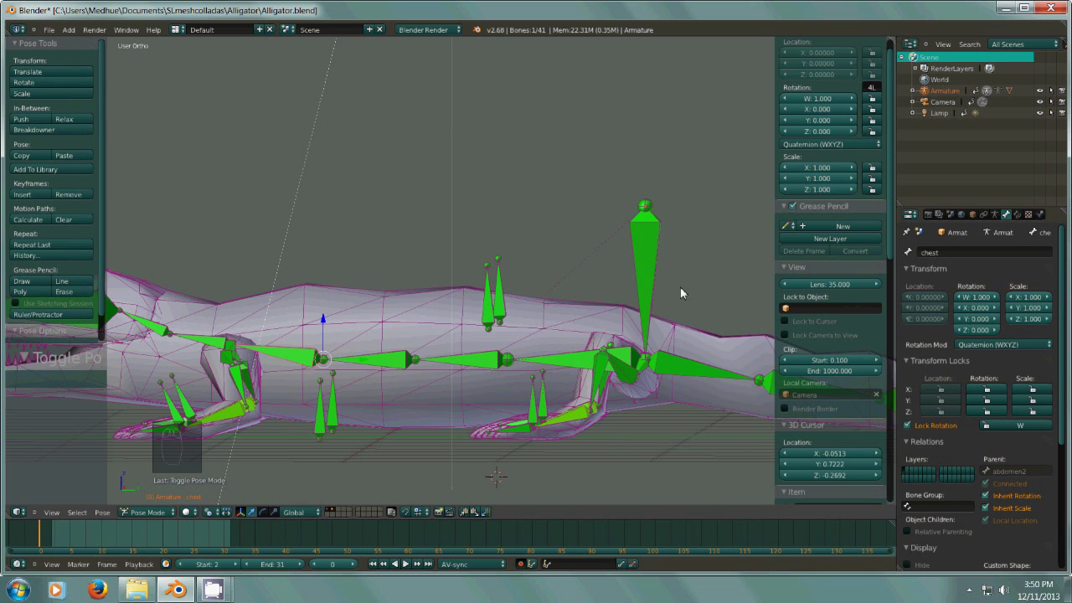
# - Select the Gator Control bone and switch the armature to Edit Mode
pyautogui.moveTo(583, 427); pyautogui.dragTo(576, 387, button='middle')
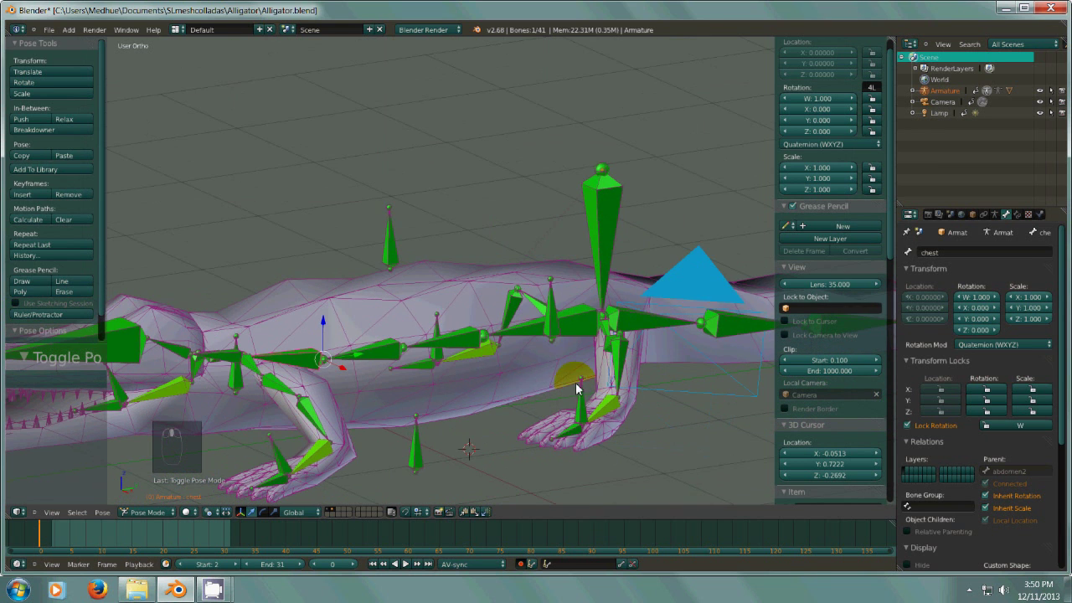
pyautogui.scroll(-5, 577, 387)
pyautogui.moveTo(622, 460); pyautogui.dragTo(619, 377, button='middle')
pyautogui.rightClick(585, 328)
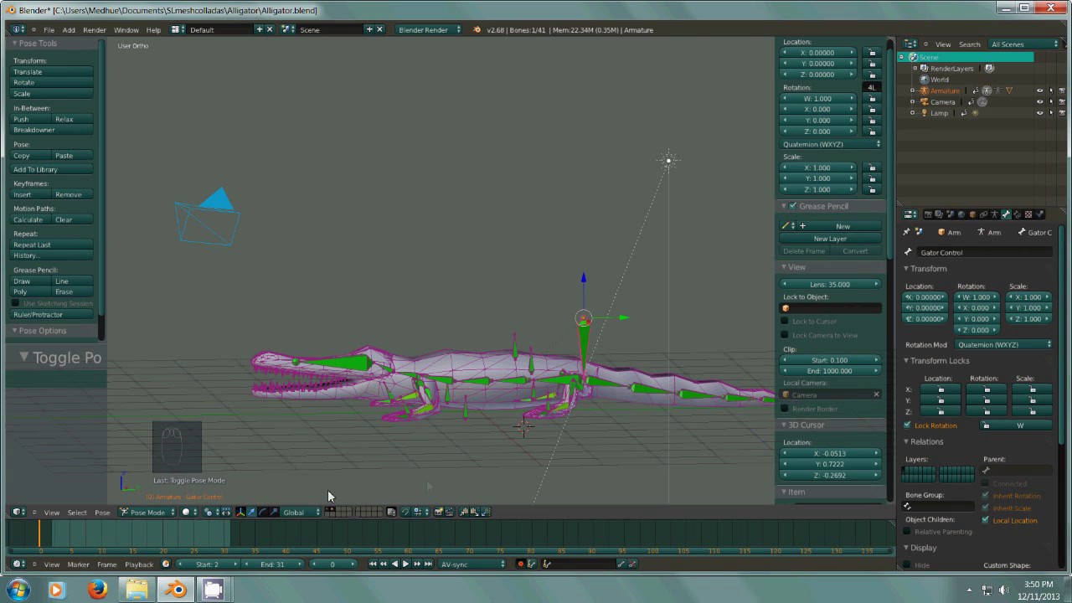
pyautogui.click(161, 517)
pyautogui.click(168, 491)
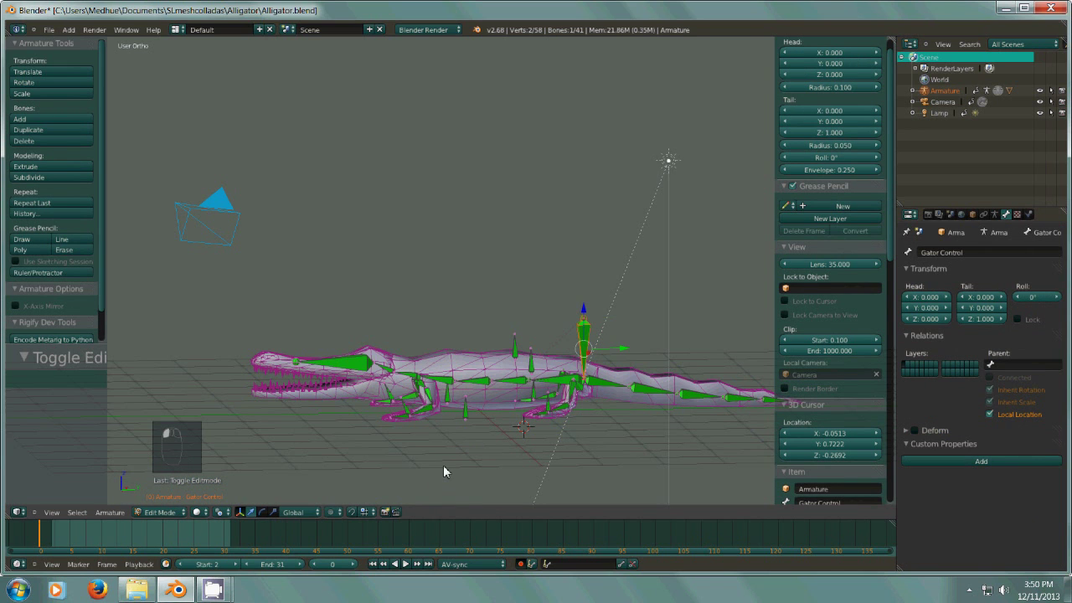
# - Raise the elbow IK.L and elbow IK.R pole target bones together by 0.655 along Z
pyautogui.scroll(5, 444, 464)
pyautogui.rightClick(494, 322)
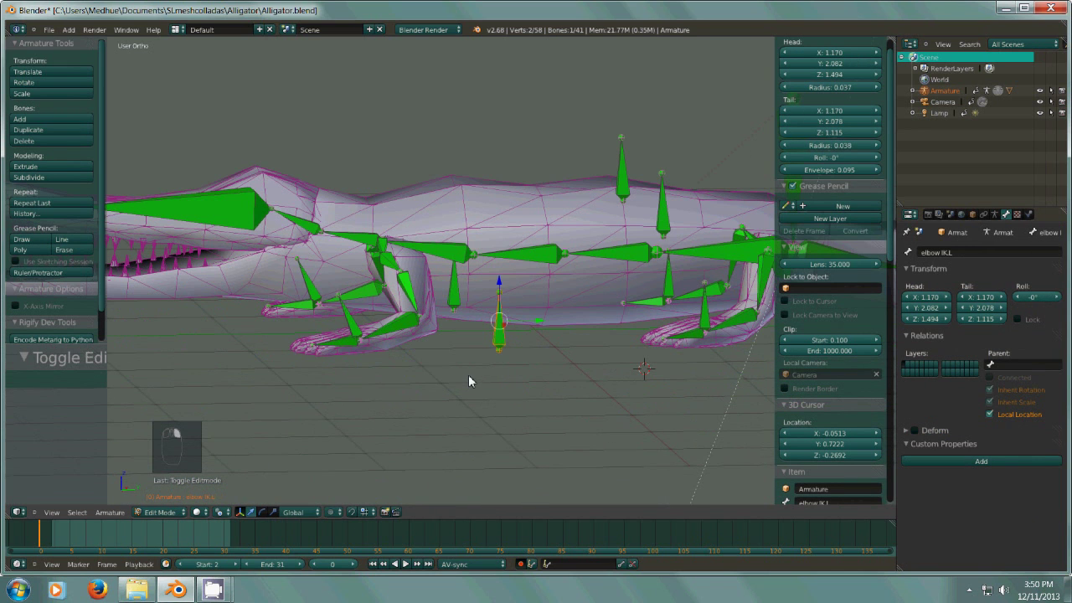
pyautogui.keyDown('shift'); pyautogui.rightClick(450, 283); pyautogui.keyUp('shift')
pyautogui.moveTo(455, 249); pyautogui.dragTo(459, 156)
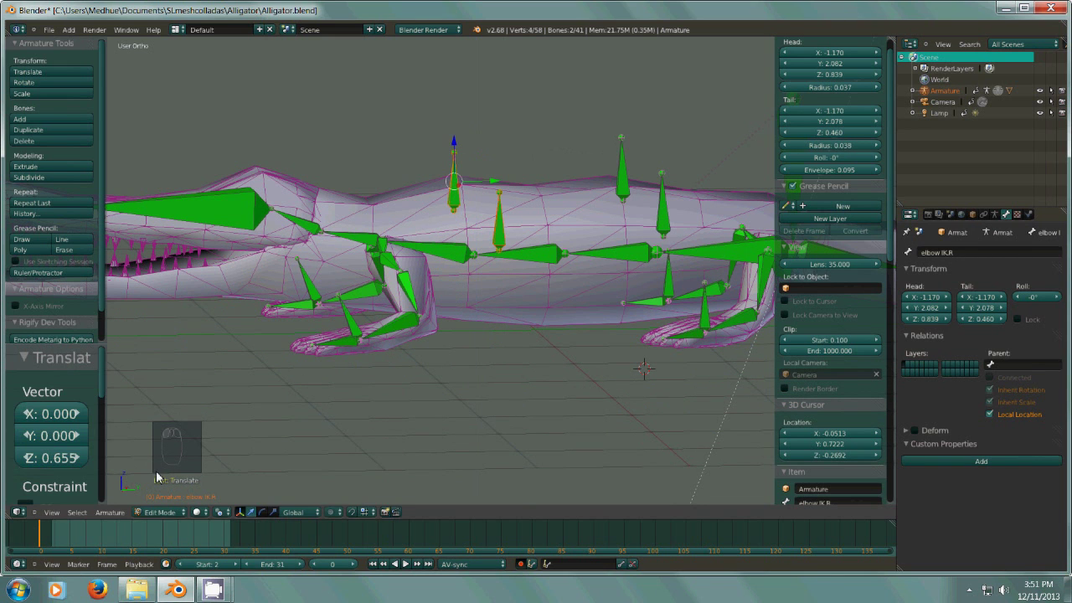
# - Parent the elbow, hand, rear-leg pole target and foot IK bones of both sides to the Gator Control bone with Keep Offset
pyautogui.moveTo(502, 381); pyautogui.dragTo(449, 417, button='middle')
pyautogui.press('-')
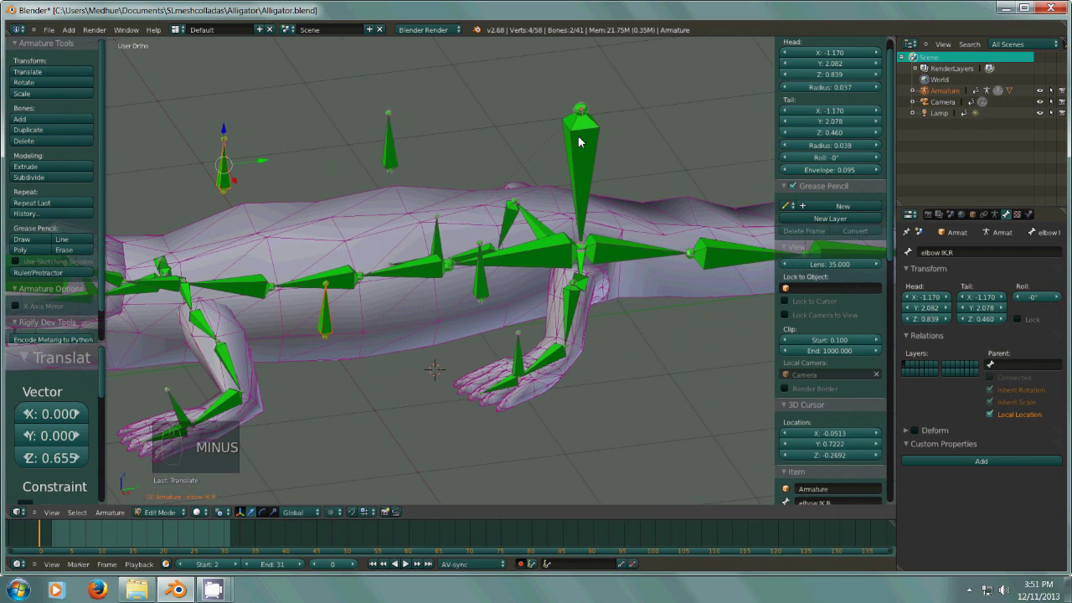
pyautogui.moveTo(445, 389); pyautogui.dragTo(579, 380, button='middle')
pyautogui.press('-')
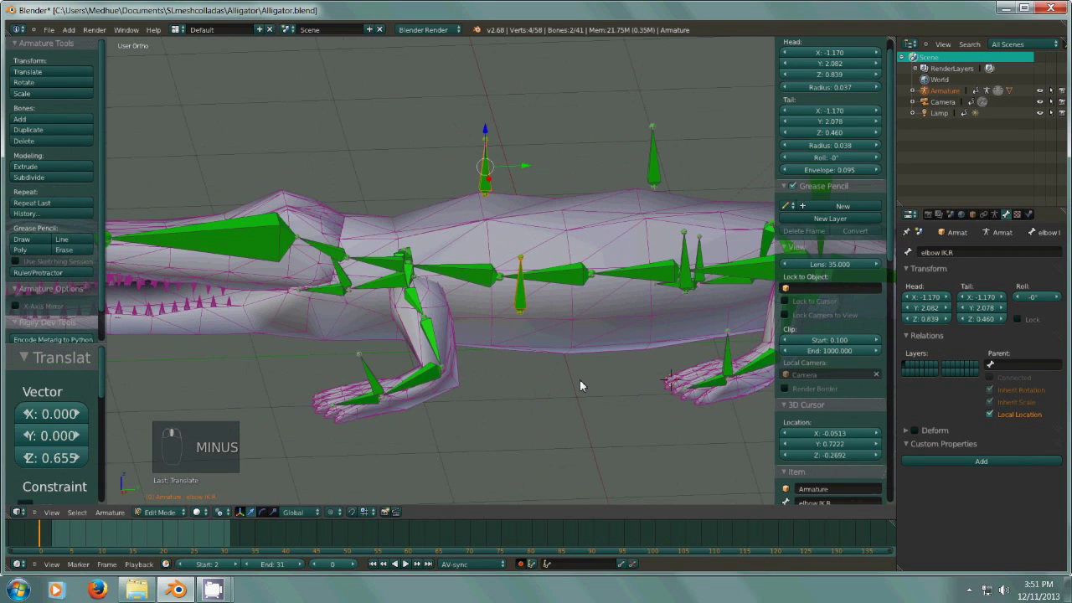
pyautogui.rightClick(384, 409)
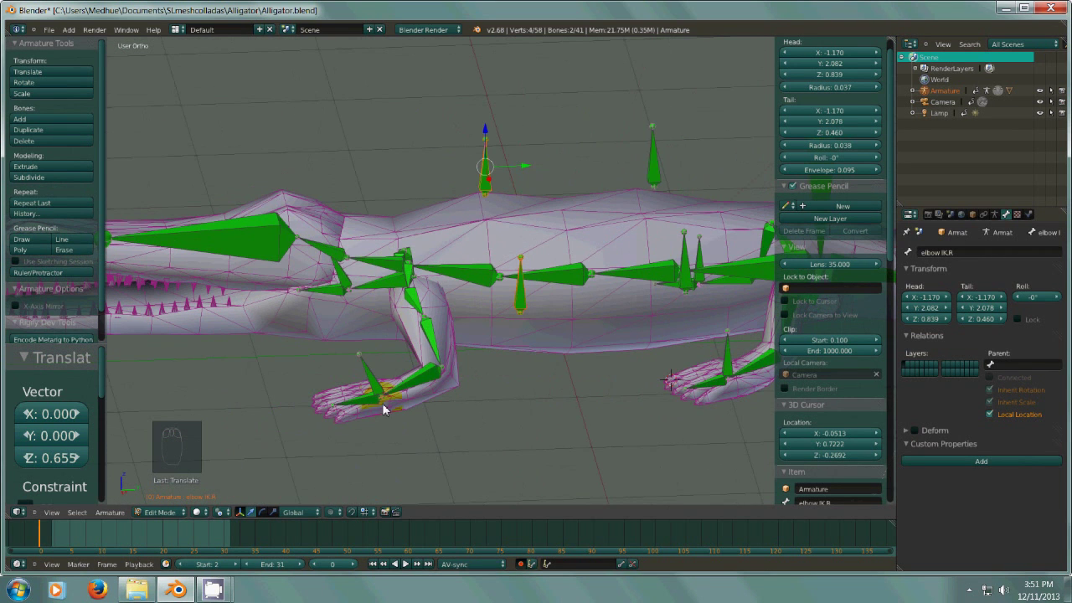
pyautogui.moveTo(434, 446); pyautogui.dragTo(445, 408, button='middle')
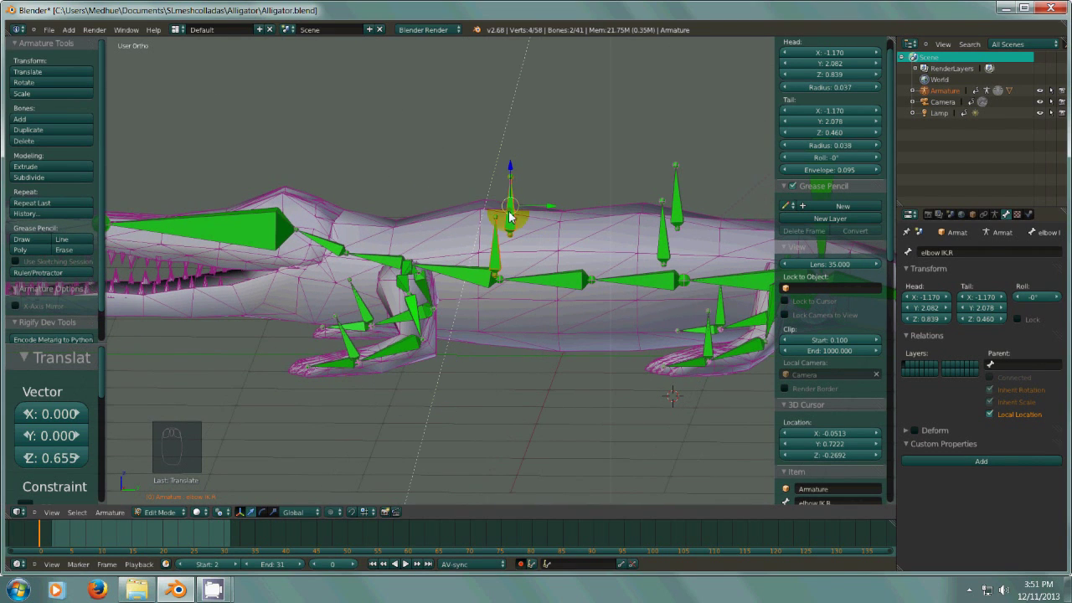
pyautogui.keyDown('shift'); pyautogui.rightClick(351, 351); pyautogui.keyUp('shift')
pyautogui.keyDown('shift'); pyautogui.rightClick(366, 305); pyautogui.keyUp('shift')
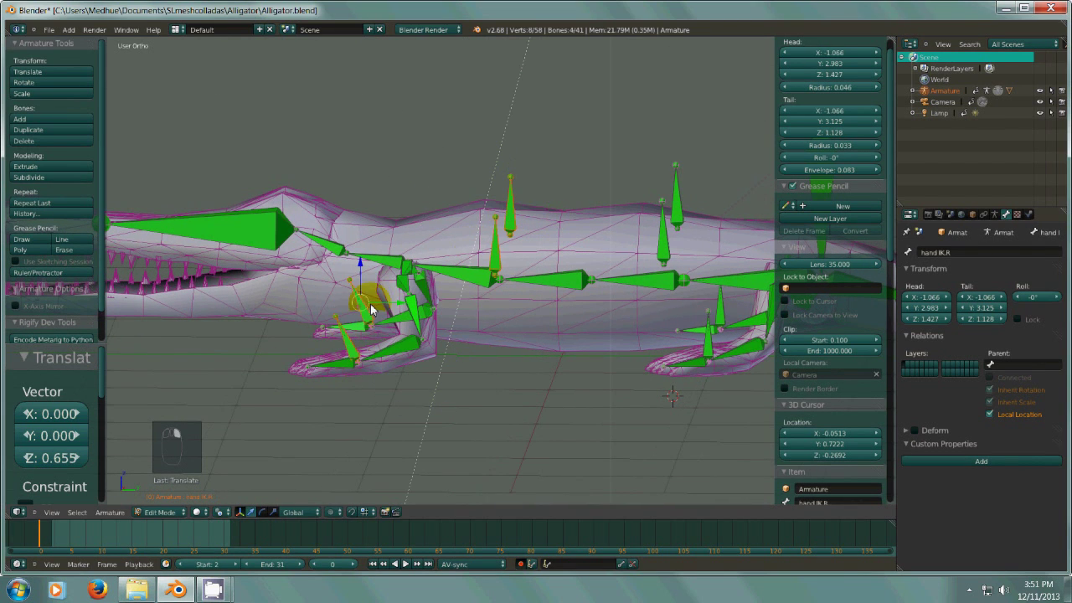
pyautogui.keyDown('shift'); pyautogui.rightClick(671, 242); pyautogui.keyUp('shift')
pyautogui.keyDown('shift'); pyautogui.rightClick(685, 335); pyautogui.keyUp('shift')
pyautogui.keyDown('shift'); pyautogui.rightClick(709, 351); pyautogui.keyUp('shift')
pyautogui.keyDown('shift'); pyautogui.rightClick(722, 307); pyautogui.keyUp('shift')
pyautogui.moveTo(709, 402); pyautogui.dragTo(608, 291, button='middle')
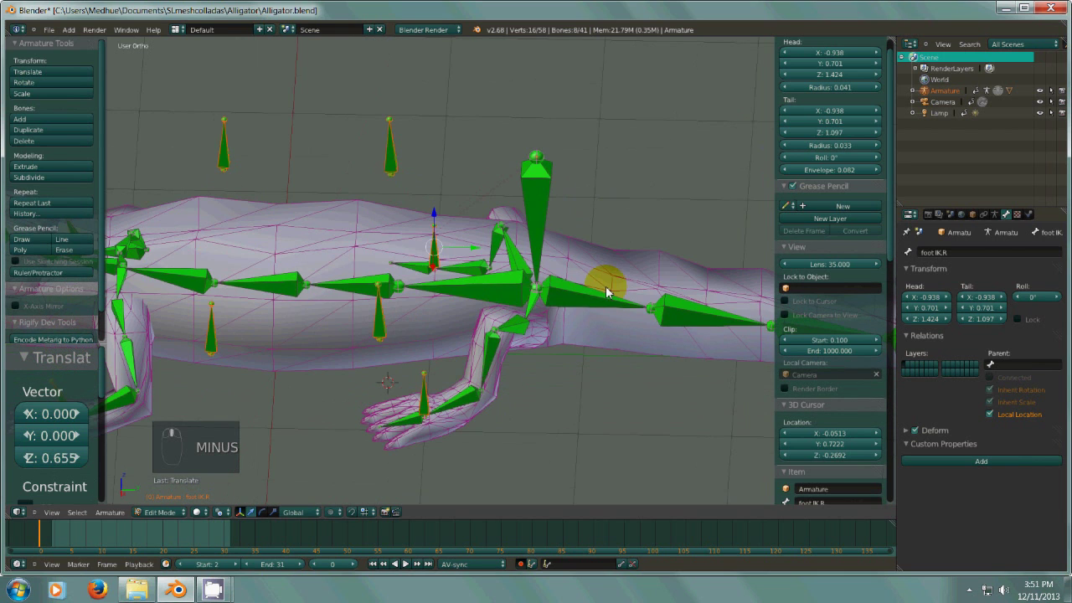
pyautogui.keyDown('shift'); pyautogui.rightClick(540, 197); pyautogui.keyUp('shift')
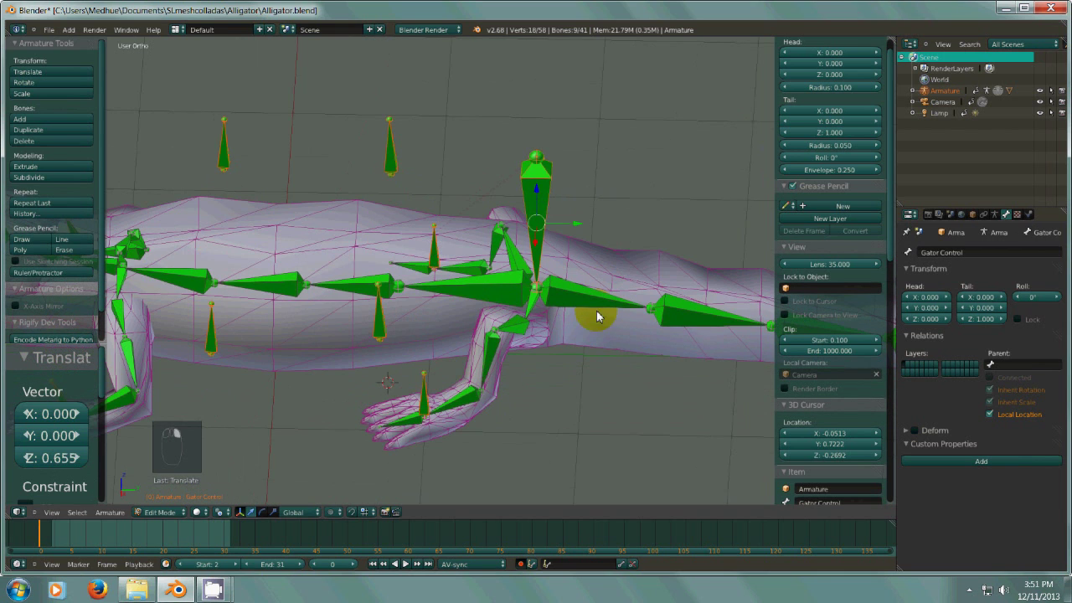
pyautogui.hotkey('ctrl', 'p')
pyautogui.click(595, 379)
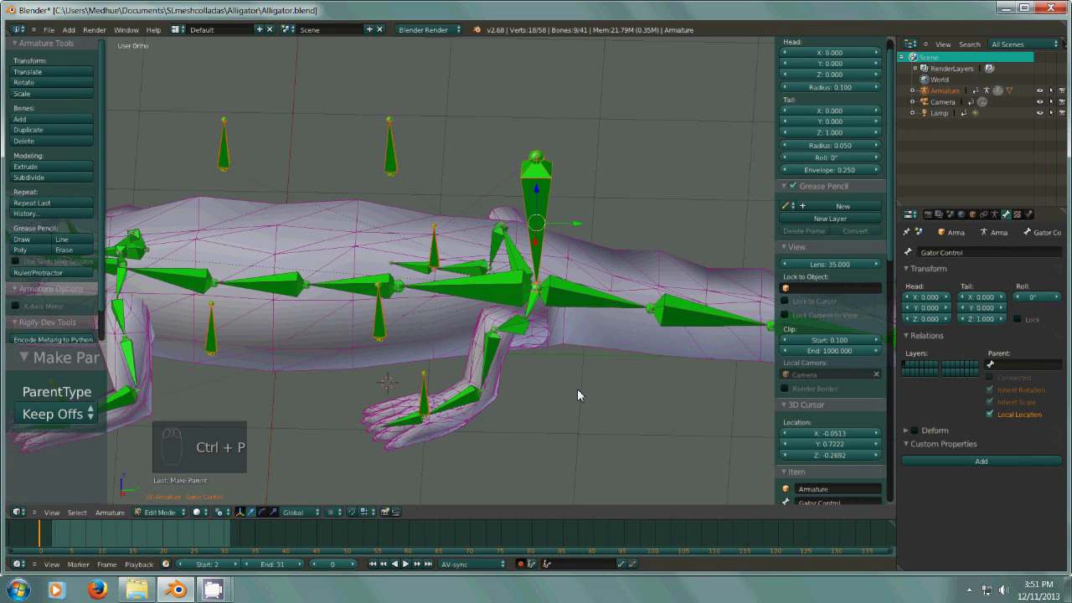
# - Switch to Pose Mode, test-move the Gator Control bone to check how the IK bones follow, and cancel the move
pyautogui.moveTo(577, 388); pyautogui.dragTo(577, 387, button='middle')
pyautogui.press('KP_3')
pyautogui.press('-')
pyautogui.keyDown('shift'); pyautogui.moveTo(526, 249); pyautogui.dragTo(610, 442, button='middle'); pyautogui.keyUp('shift')
pyautogui.moveTo(599, 380)
pyautogui.mouseDown(button='middle')
pyautogui.moveTo(594, 372)
pyautogui.moveTo(602, 379)
pyautogui.mouseUp(button='middle')
pyautogui.press('-')
pyautogui.scroll(-5, 602, 385)
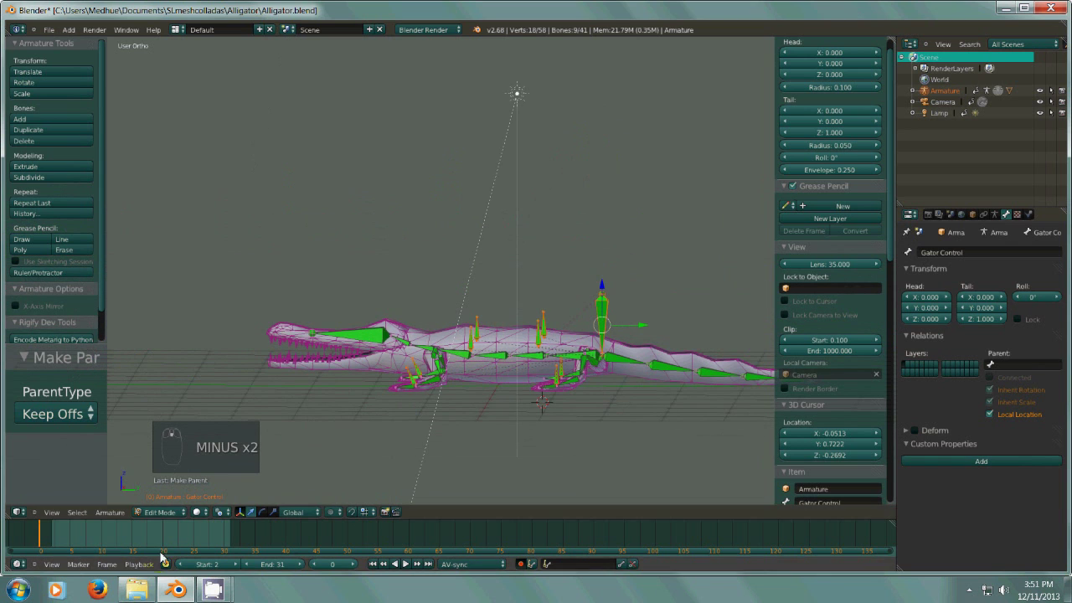
pyautogui.click(159, 511)
pyautogui.click(158, 477)
pyautogui.moveTo(603, 321)
pyautogui.mouseDown(button='right')
pyautogui.moveTo(523, 240)
pyautogui.moveTo(601, 363)
pyautogui.moveTo(592, 289)
pyautogui.moveTo(606, 302)
pyautogui.mouseUp(button='right')
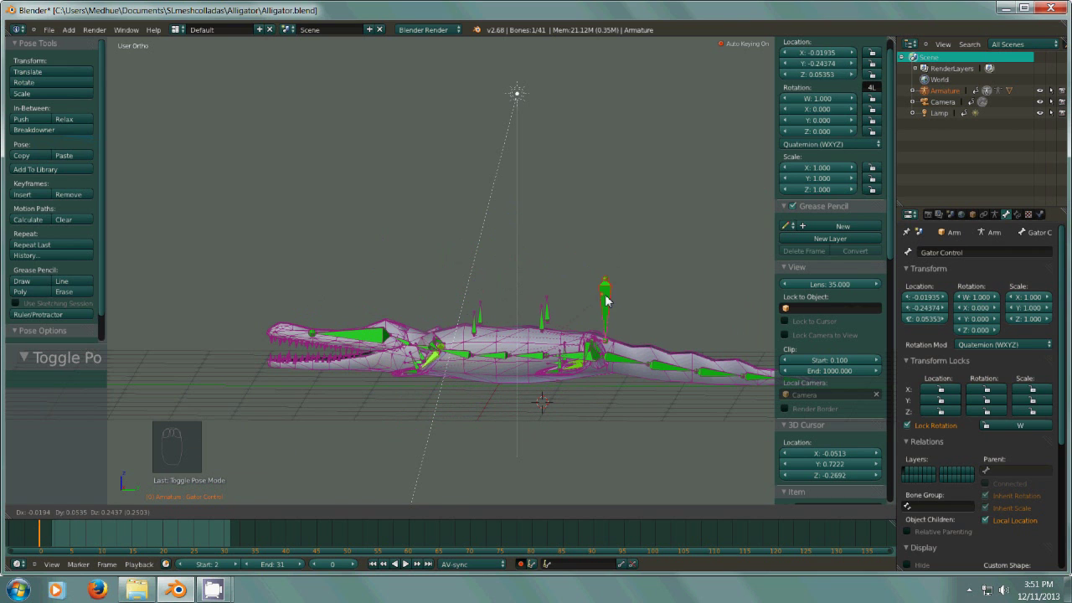
pyautogui.rightClick(605, 296)
# - Return to Edit Mode and parent the pelvis bone beside Gator Control's base to Gator Control with Keep Offset
pyautogui.moveTo(608, 303); pyautogui.dragTo(624, 374, button='middle')
pyautogui.scroll(3, 621, 374)
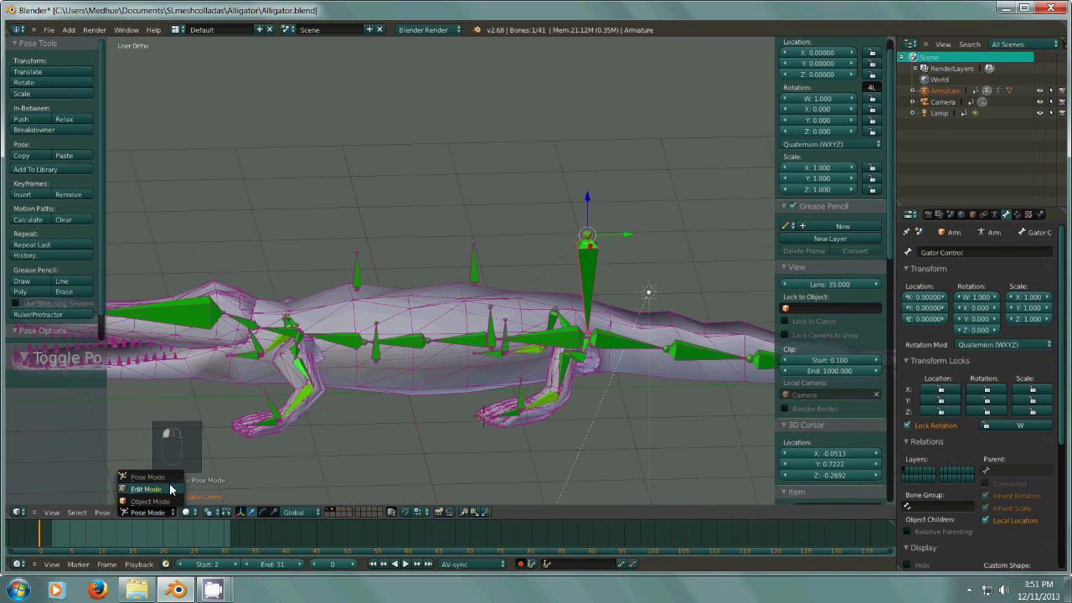
pyautogui.click(169, 487)
pyautogui.moveTo(565, 420); pyautogui.dragTo(559, 377, button='middle')
pyautogui.rightClick(549, 344)
pyautogui.rightClick(591, 283)
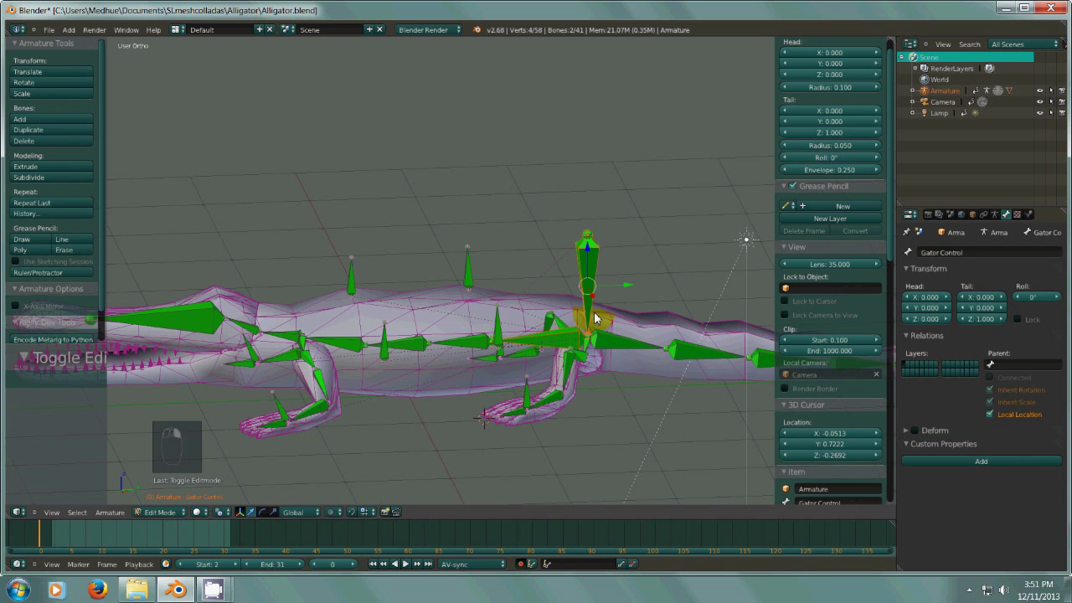
pyautogui.hotkey('ctrl', 'p')
pyautogui.click(572, 314)
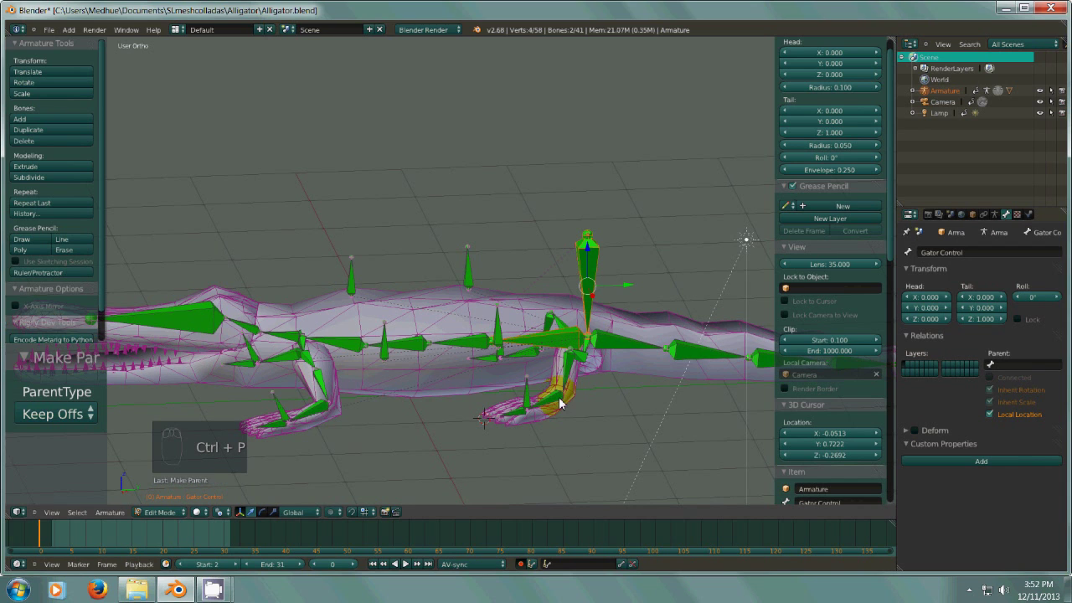
# - Switch back to Pose Mode, test-move the Gator Control bone to check how the whole rig follows, and cancel the move
pyautogui.click(156, 516)
pyautogui.click(172, 481)
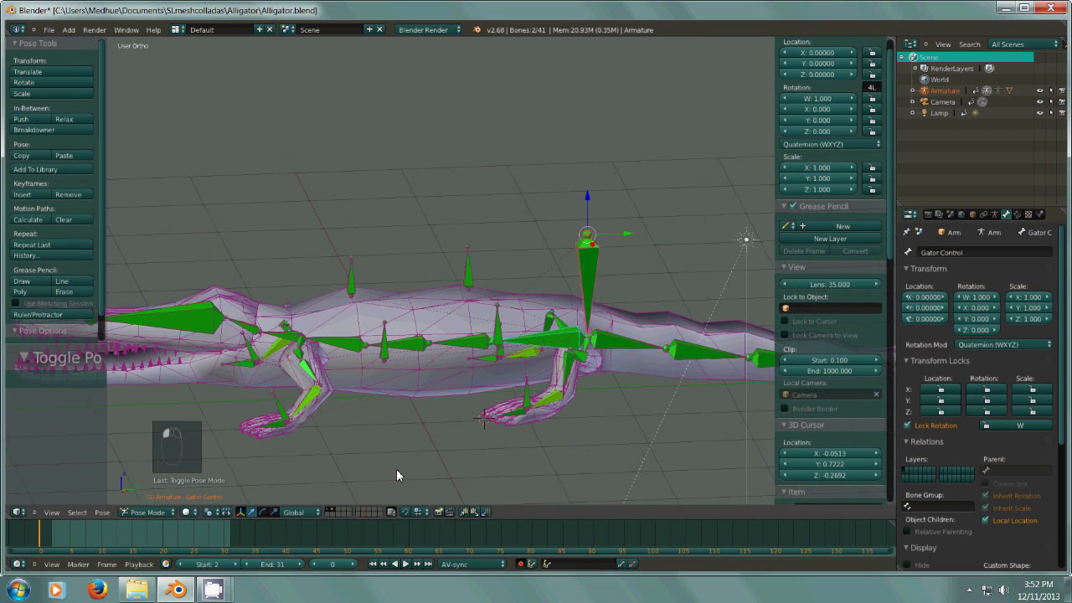
pyautogui.moveTo(586, 293); pyautogui.dragTo(606, 225, button='right')
pyautogui.rightClick(609, 211)
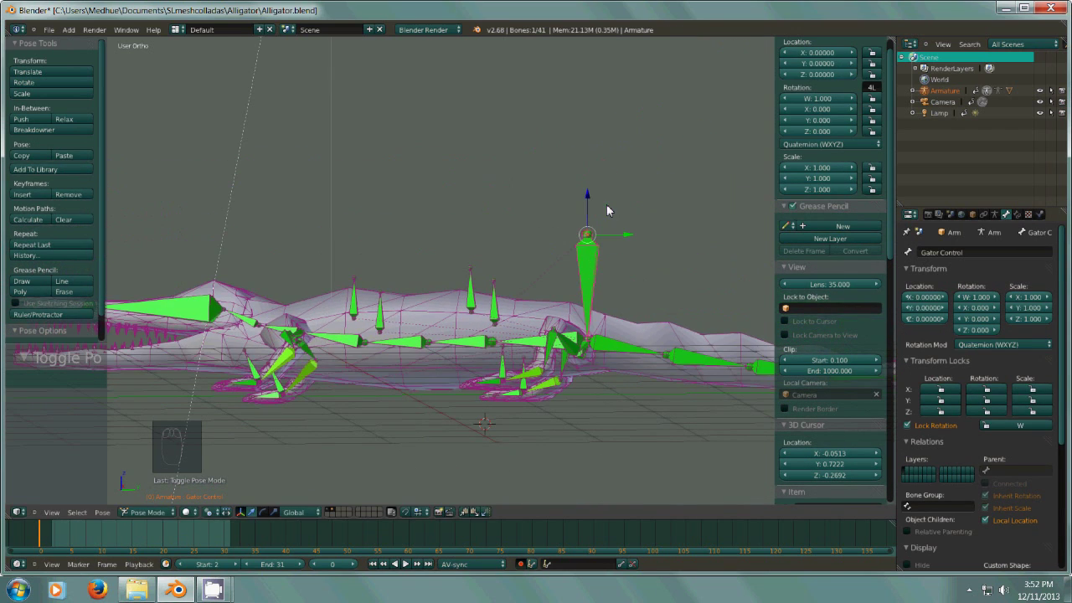
# - Select the jaw bone and rotate it by 30.054° to open the mouth
pyautogui.moveTo(630, 250); pyautogui.dragTo(586, 321, button='middle')
pyautogui.scroll(4, 370, 291)
pyautogui.rightClick(444, 312)
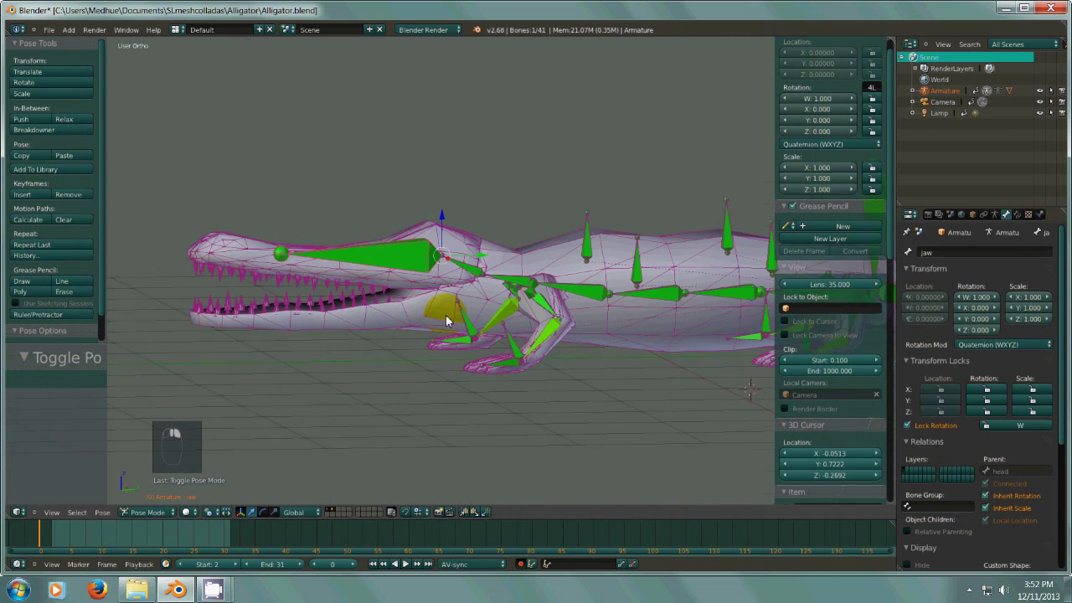
pyautogui.rightClick(467, 277)
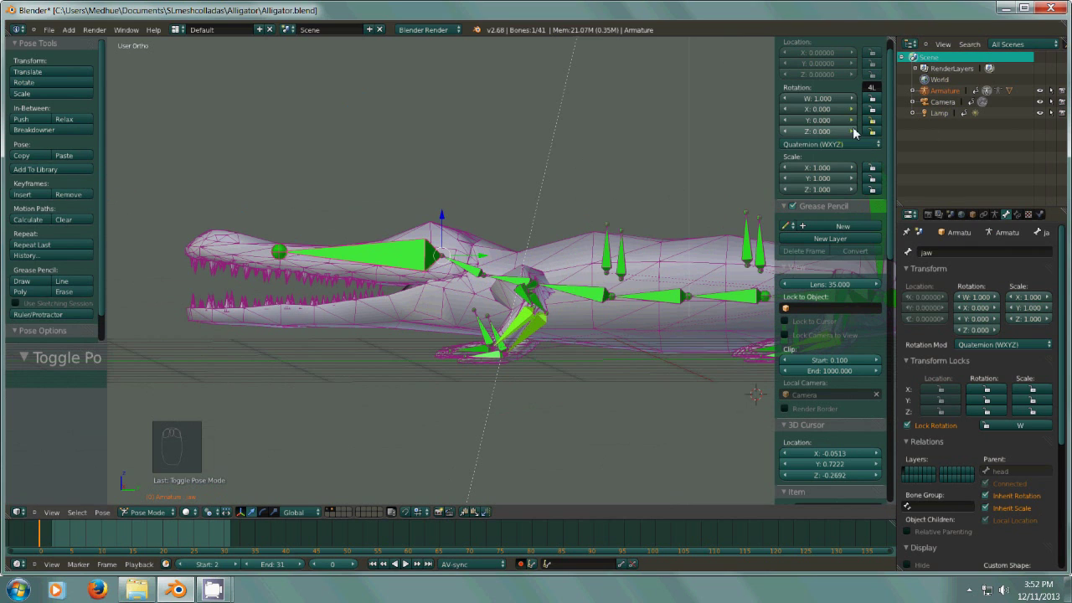
pyautogui.press('r')
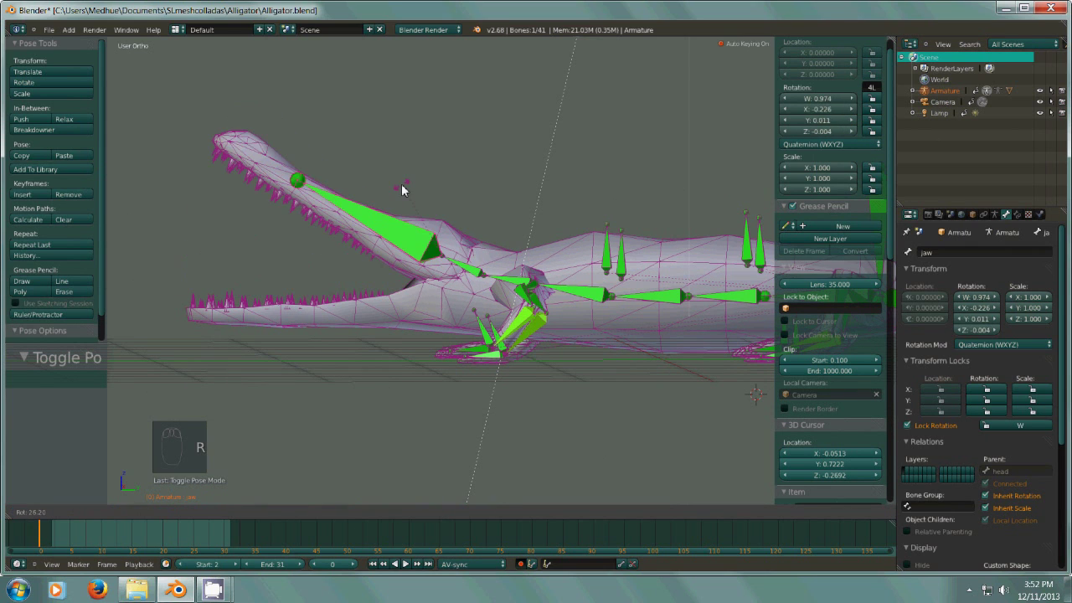
pyautogui.click(406, 186)
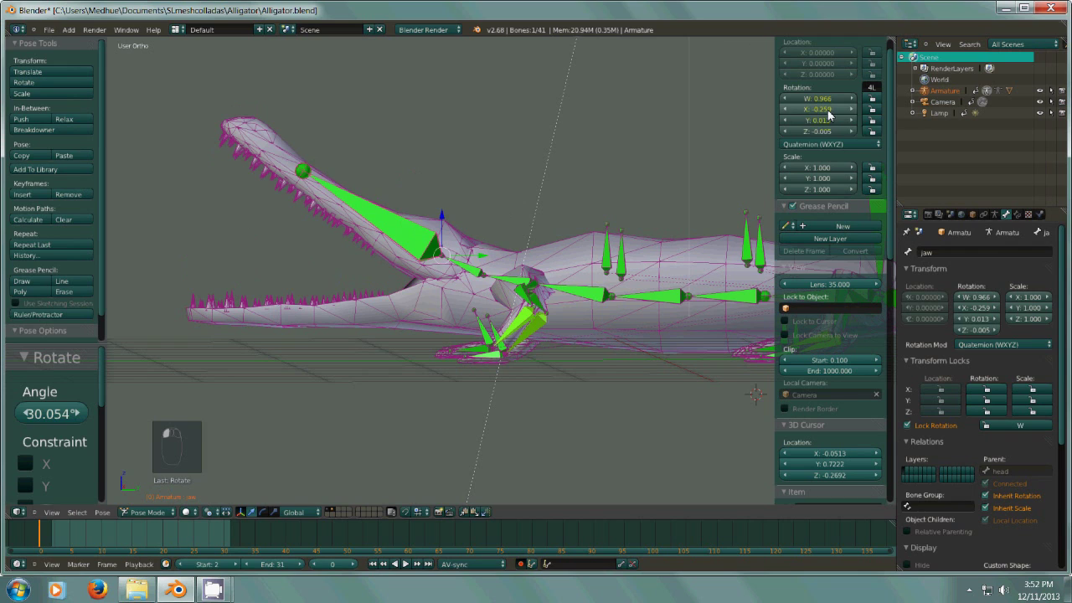
# - Lock the jaw bone's Y and Z rotation and set both rotation values to 0
pyautogui.moveTo(872, 119); pyautogui.dragTo(875, 129)
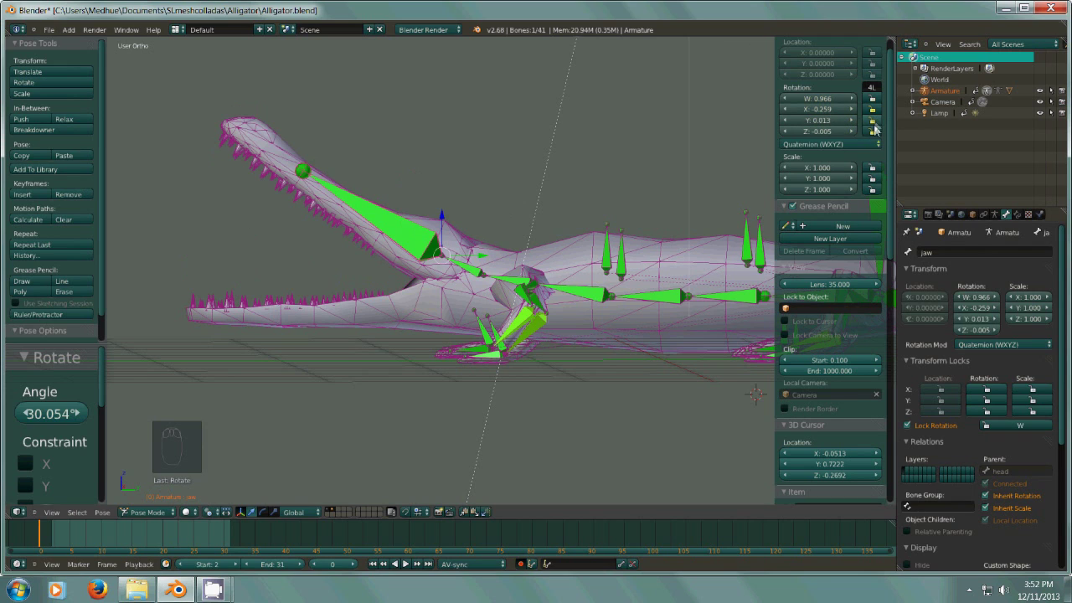
pyautogui.click(827, 133)
pyautogui.write('0')
pyautogui.press('Return')
pyautogui.click(825, 119)
pyautogui.write('0')
pyautogui.press('Return')
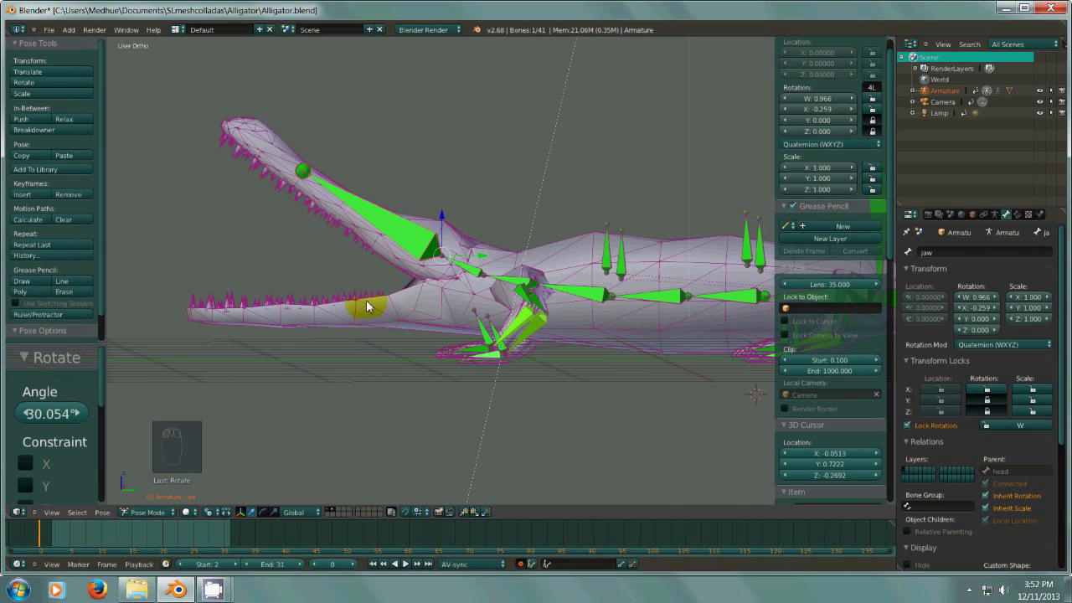
# - Rotate the jaw bone by -37.855° to close the mouth, and review the rig from several angles
pyautogui.press('r')
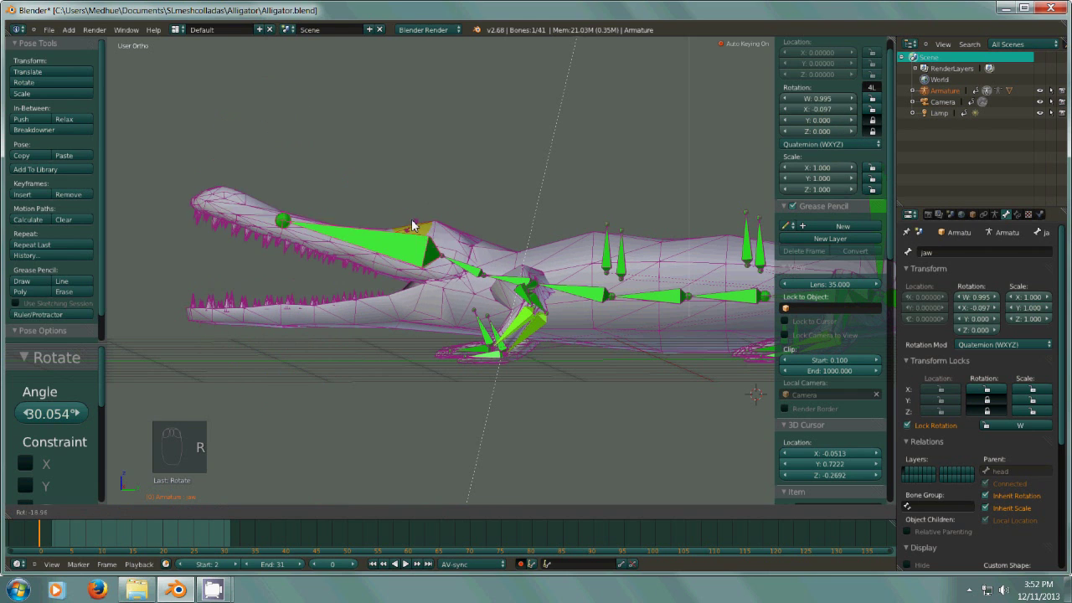
pyautogui.click(391, 237)
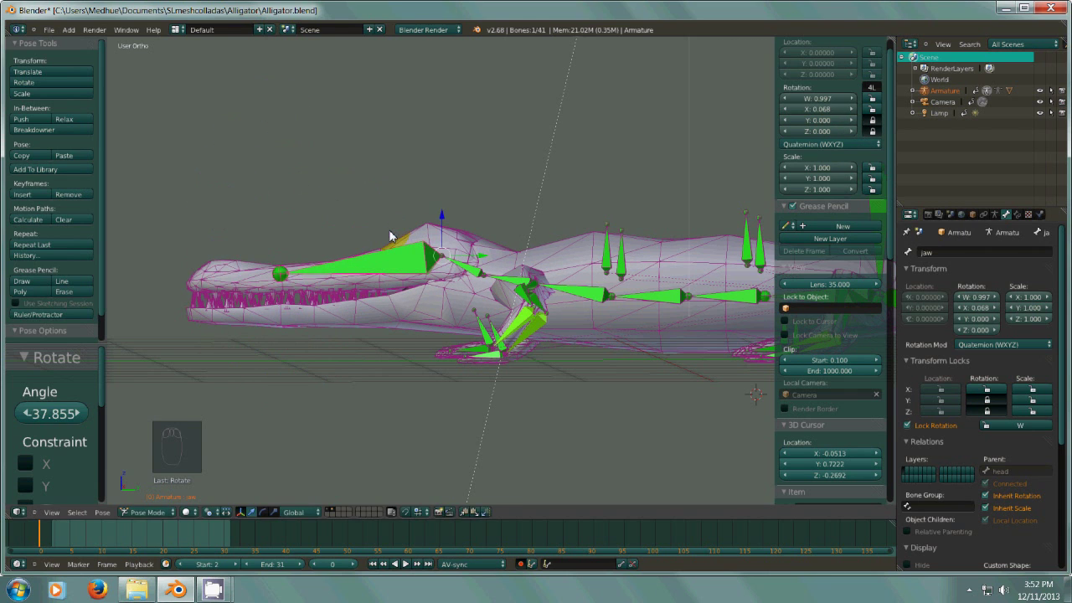
pyautogui.moveTo(482, 325); pyautogui.dragTo(523, 344, button='middle')
pyautogui.press('-')
pyautogui.press('-')
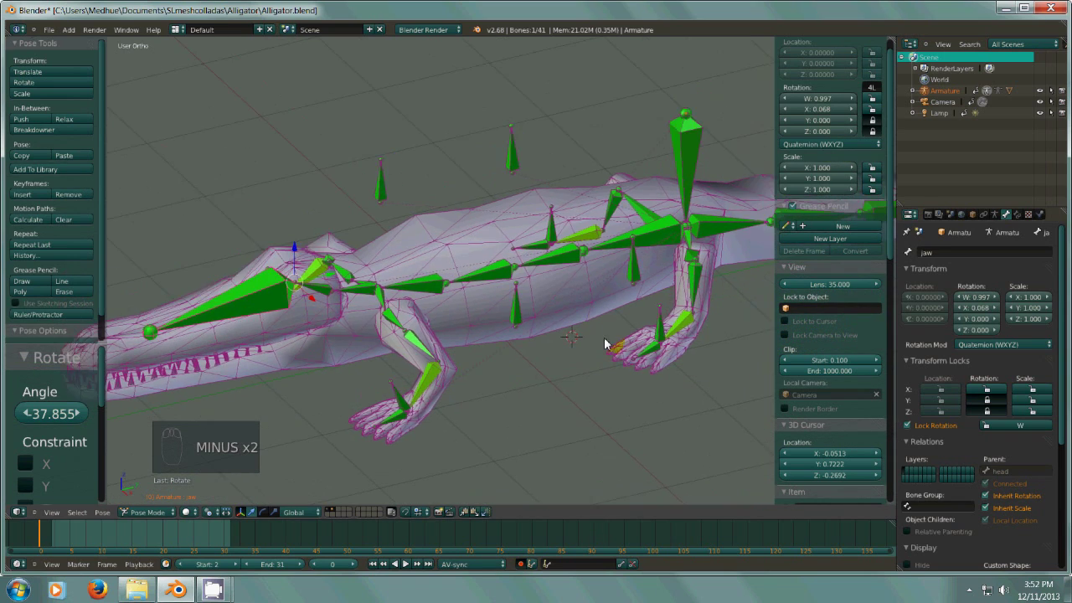
pyautogui.moveTo(605, 344); pyautogui.dragTo(557, 400, button='middle')
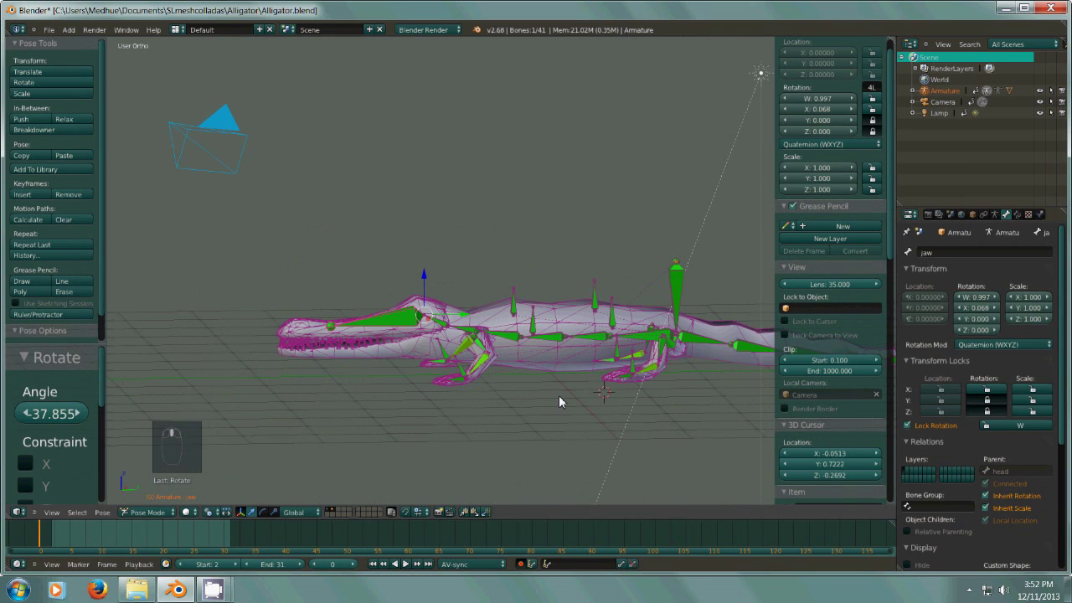